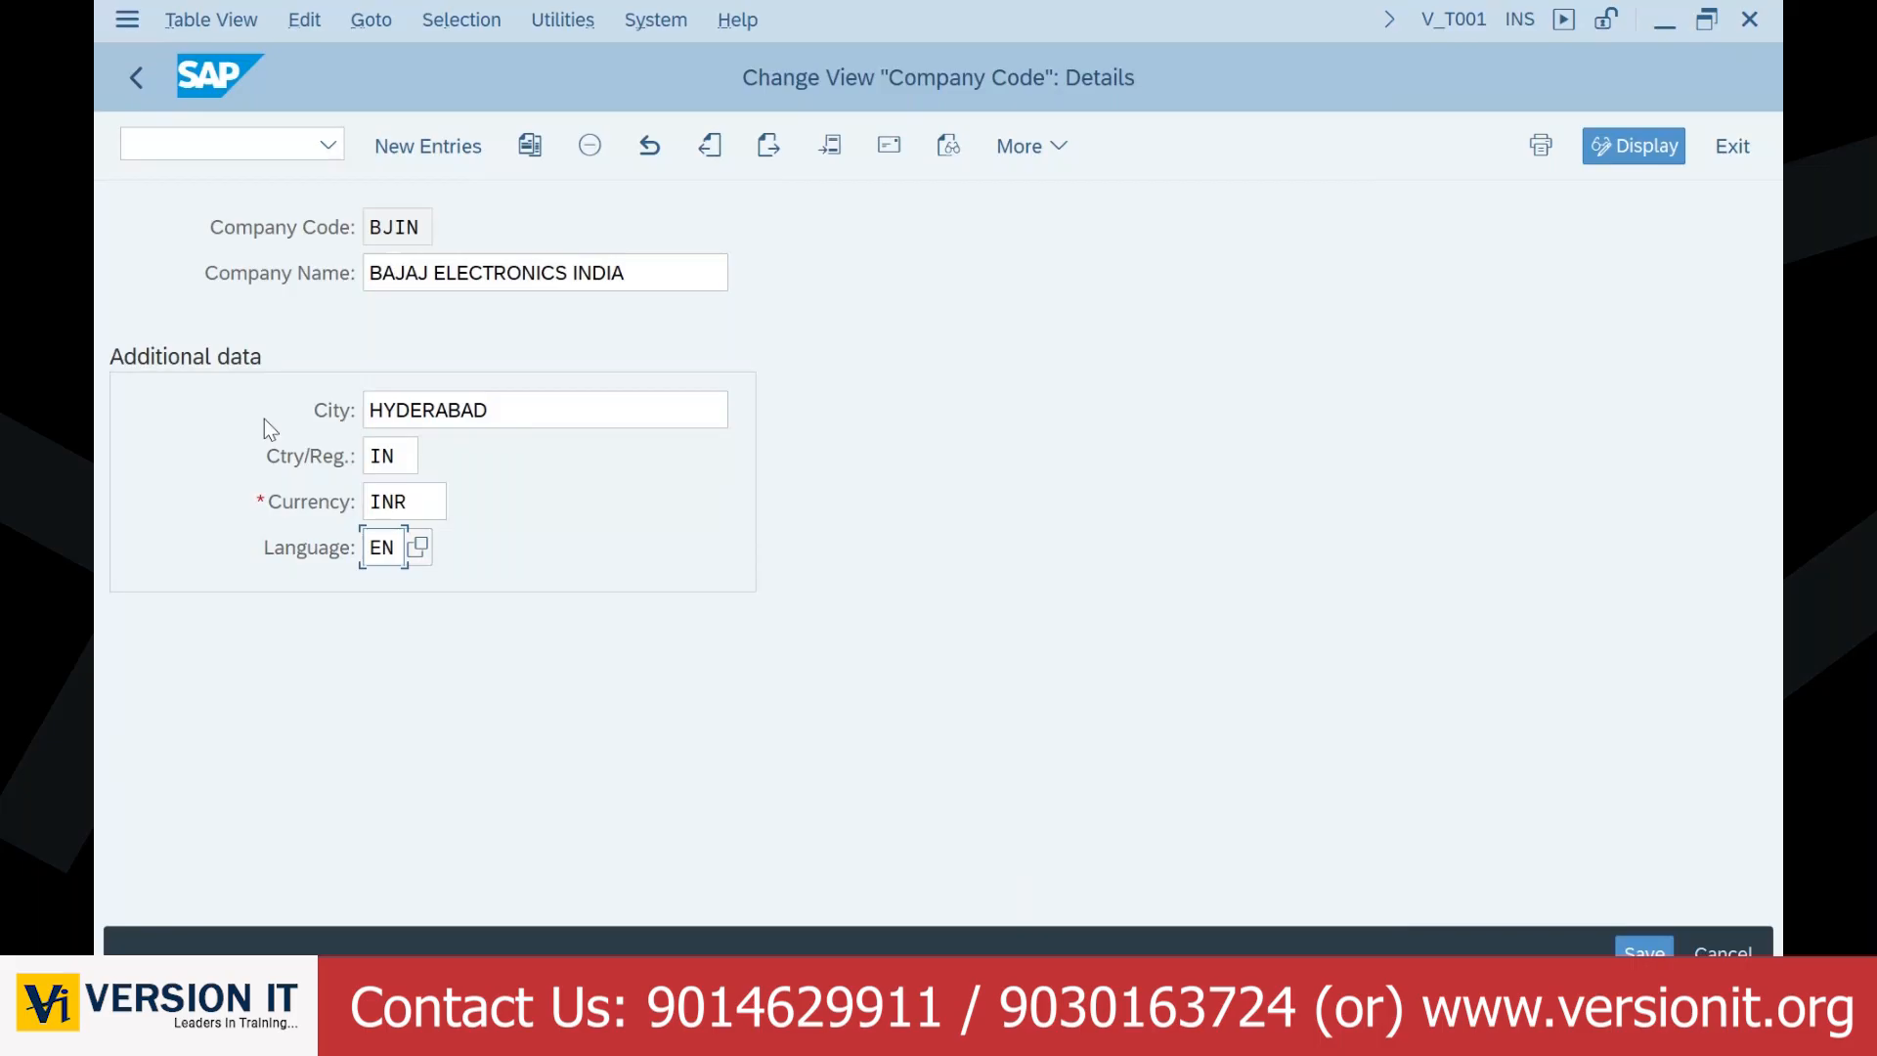
Step: Open the address of company code BJIN and clear the copied company name
key("Tab")
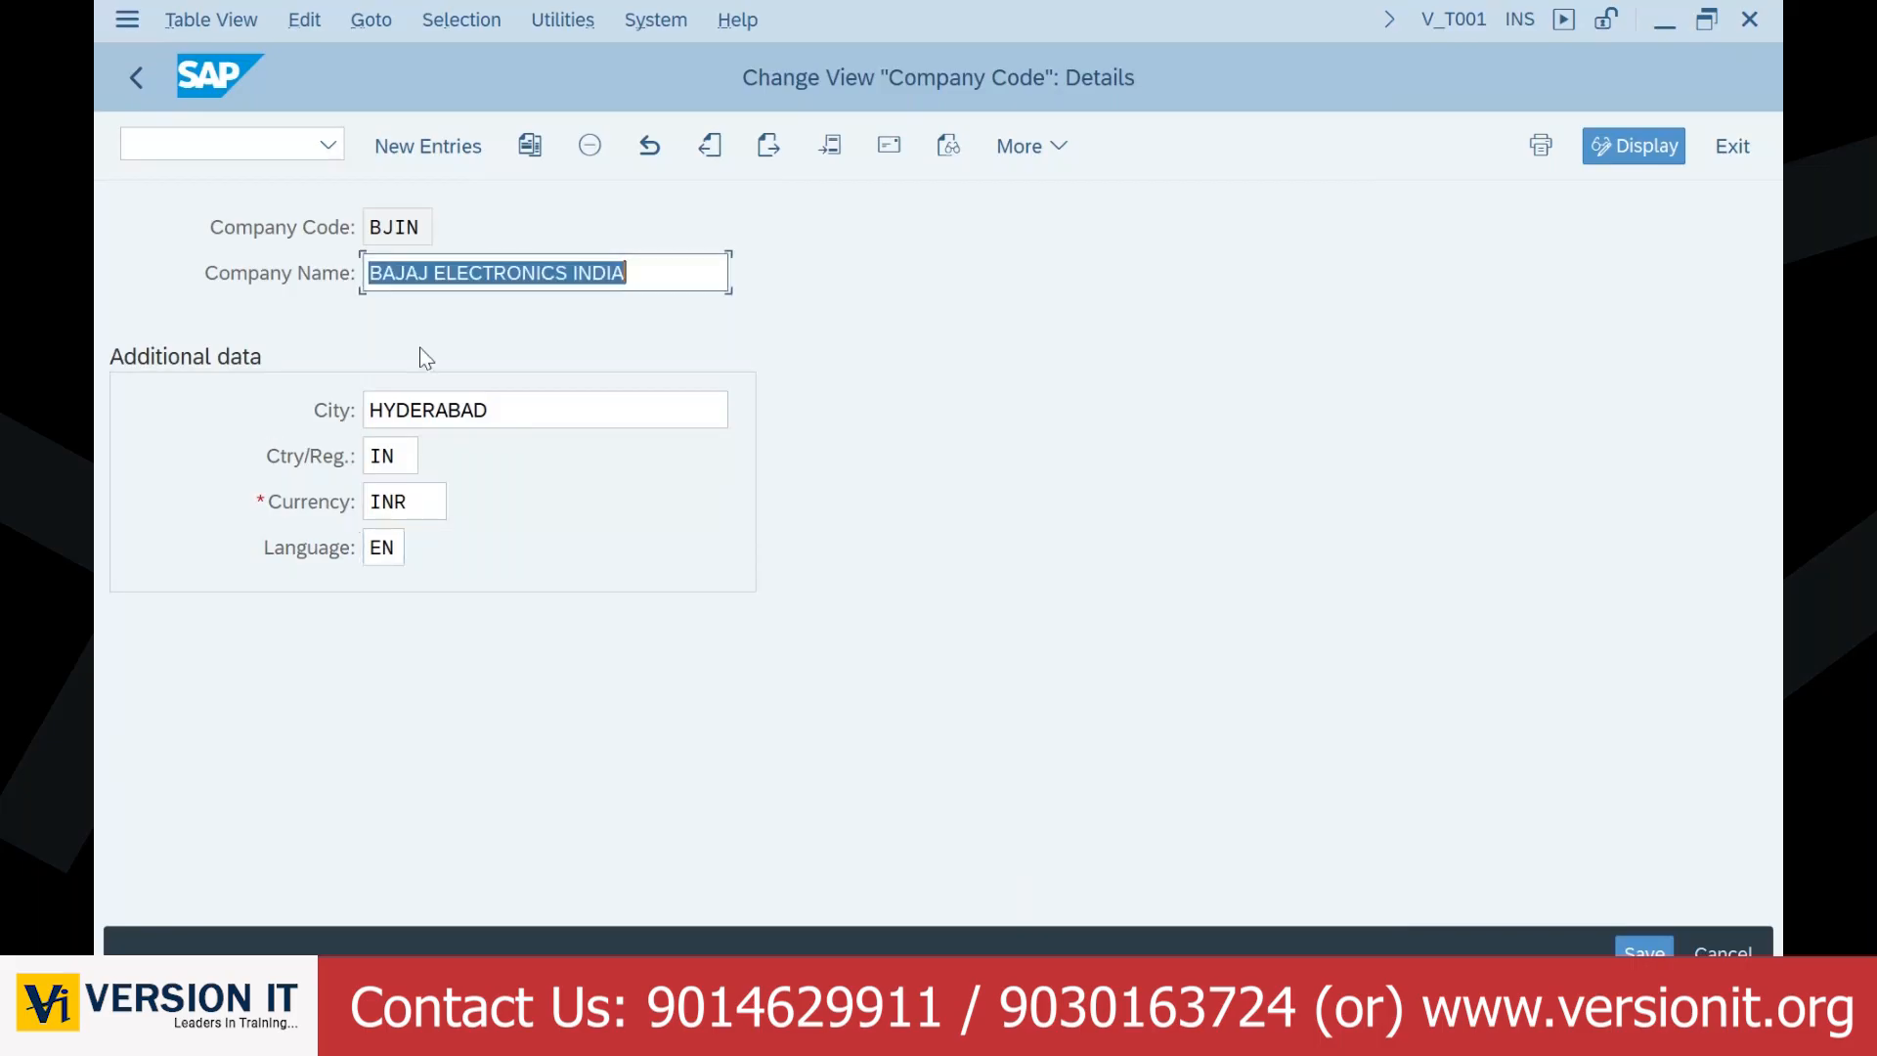
left_click(890, 147)
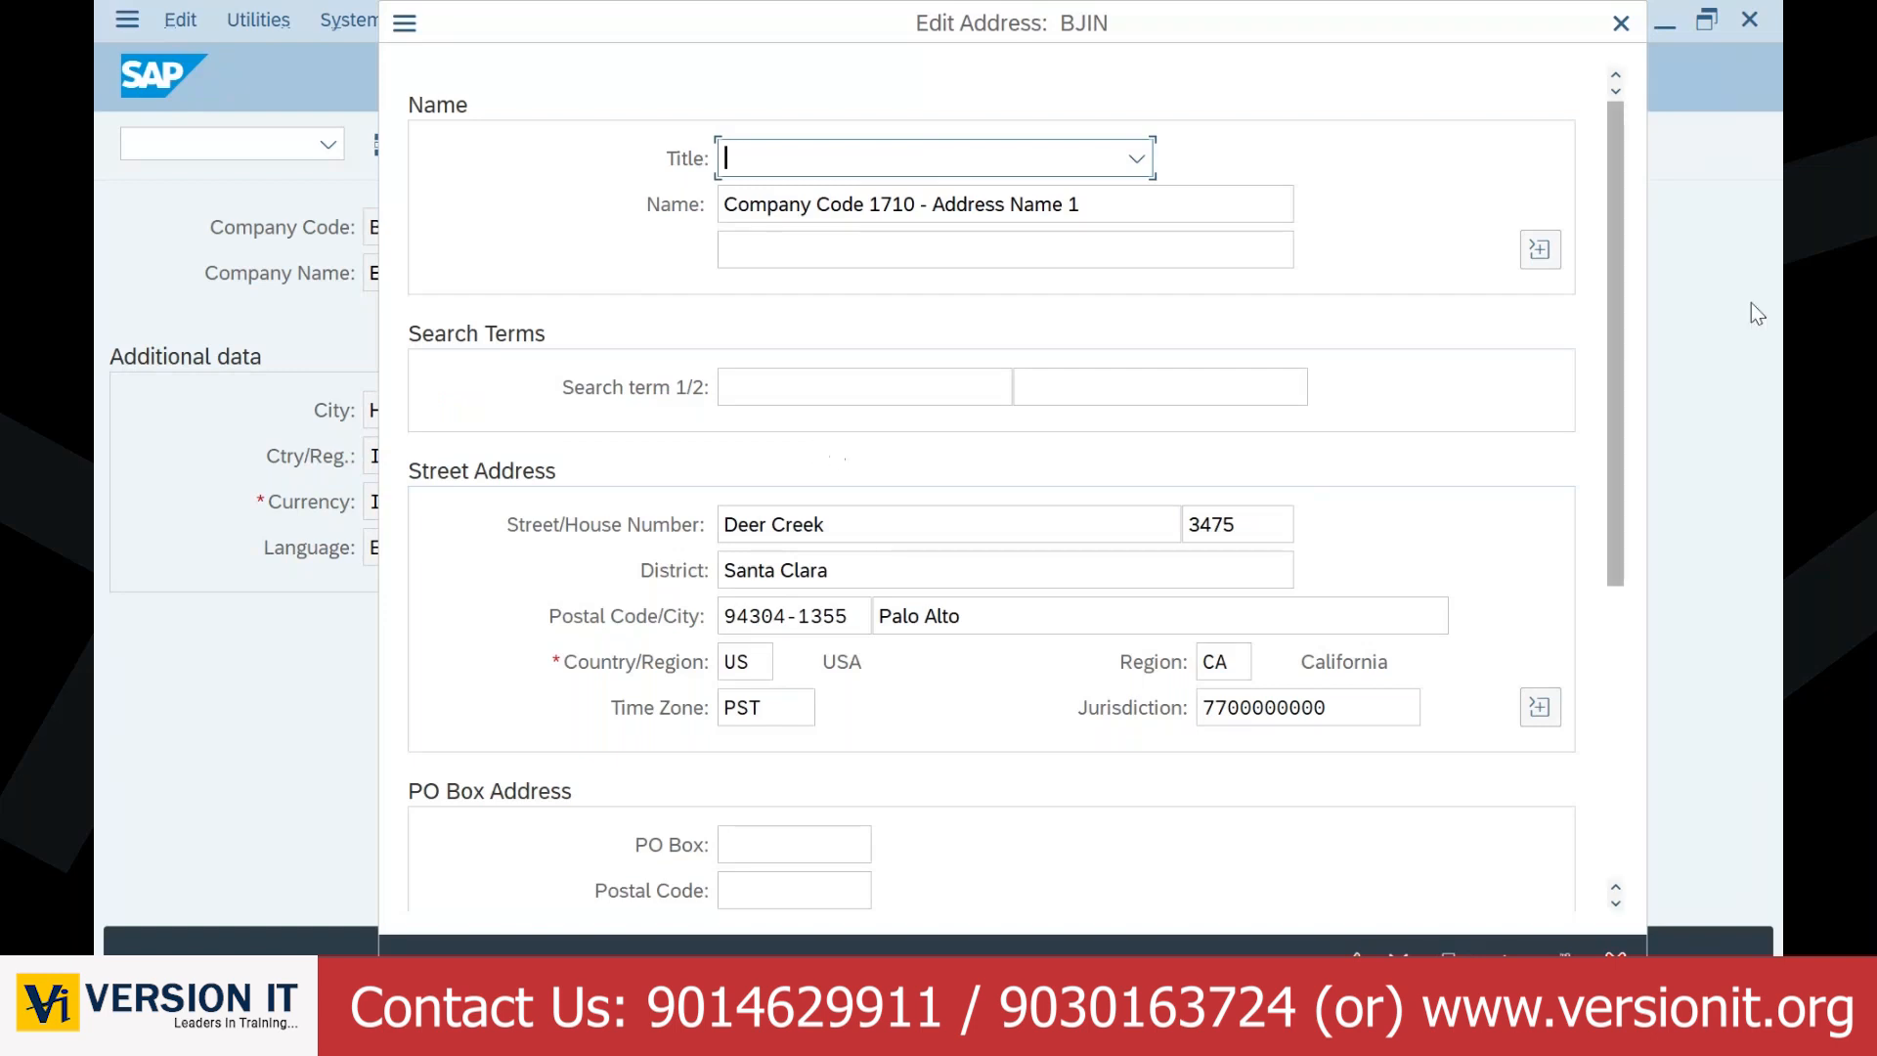
key("Tab")
key("Delete")
key("Tab")
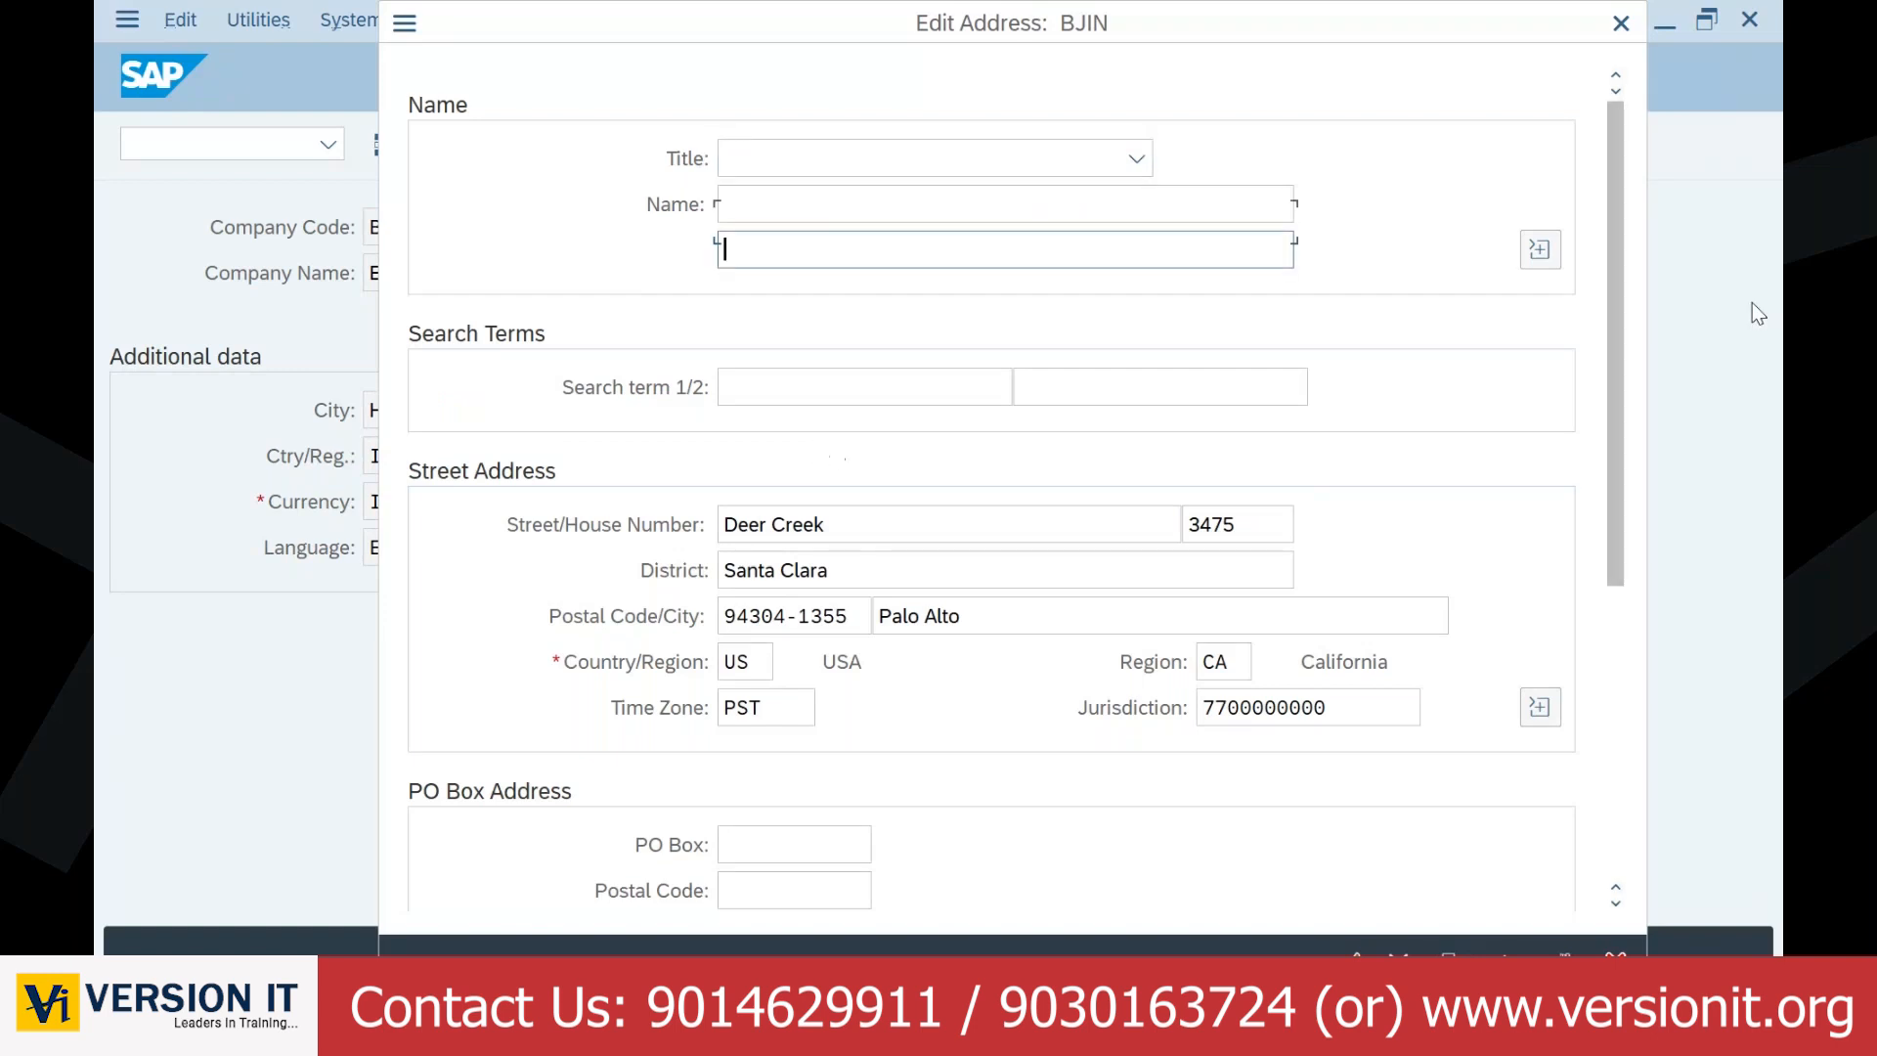
Step: Clear the copied street, house number, district, postal code and city from the street address
key("Tab")
key("Tab")
key("Tab")
key("Delete")
key("Tab")
key("Delete")
key("Tab")
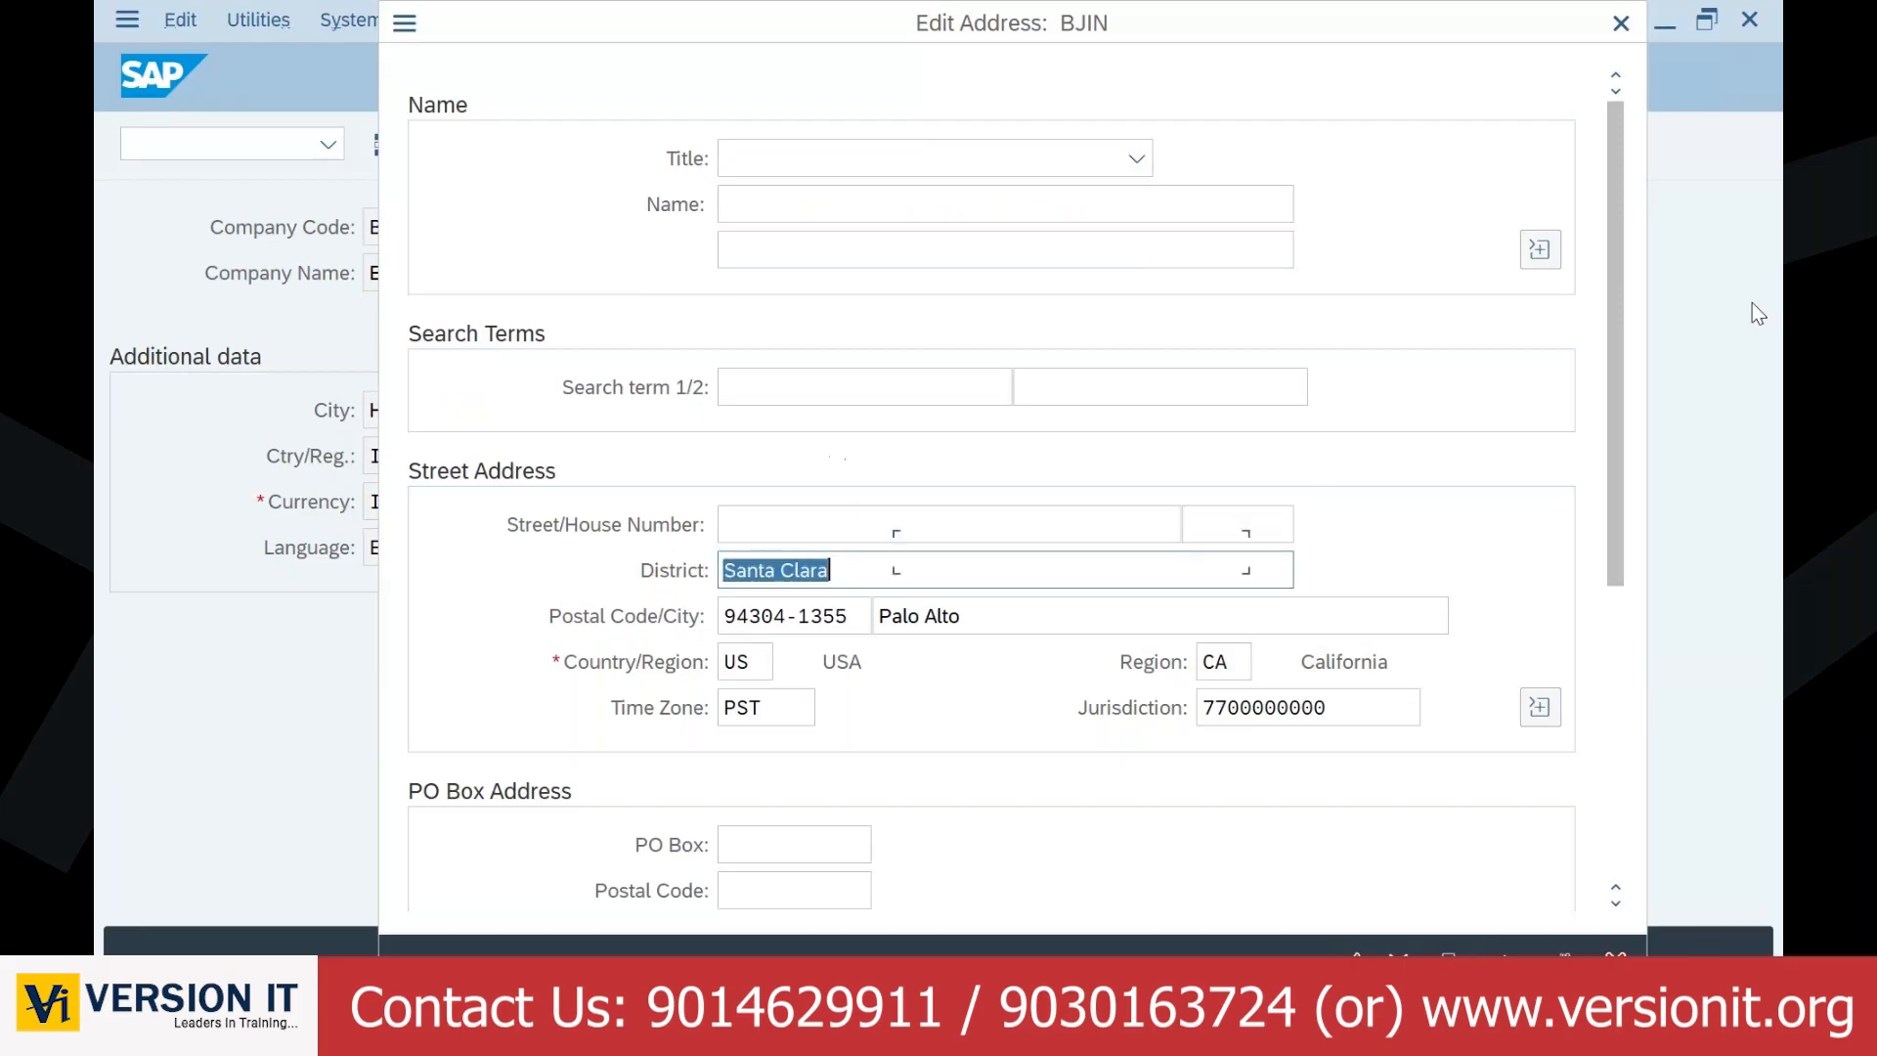
key("Delete")
key("Tab")
key("Delete")
key("Tab")
key("Delete")
key("Tab")
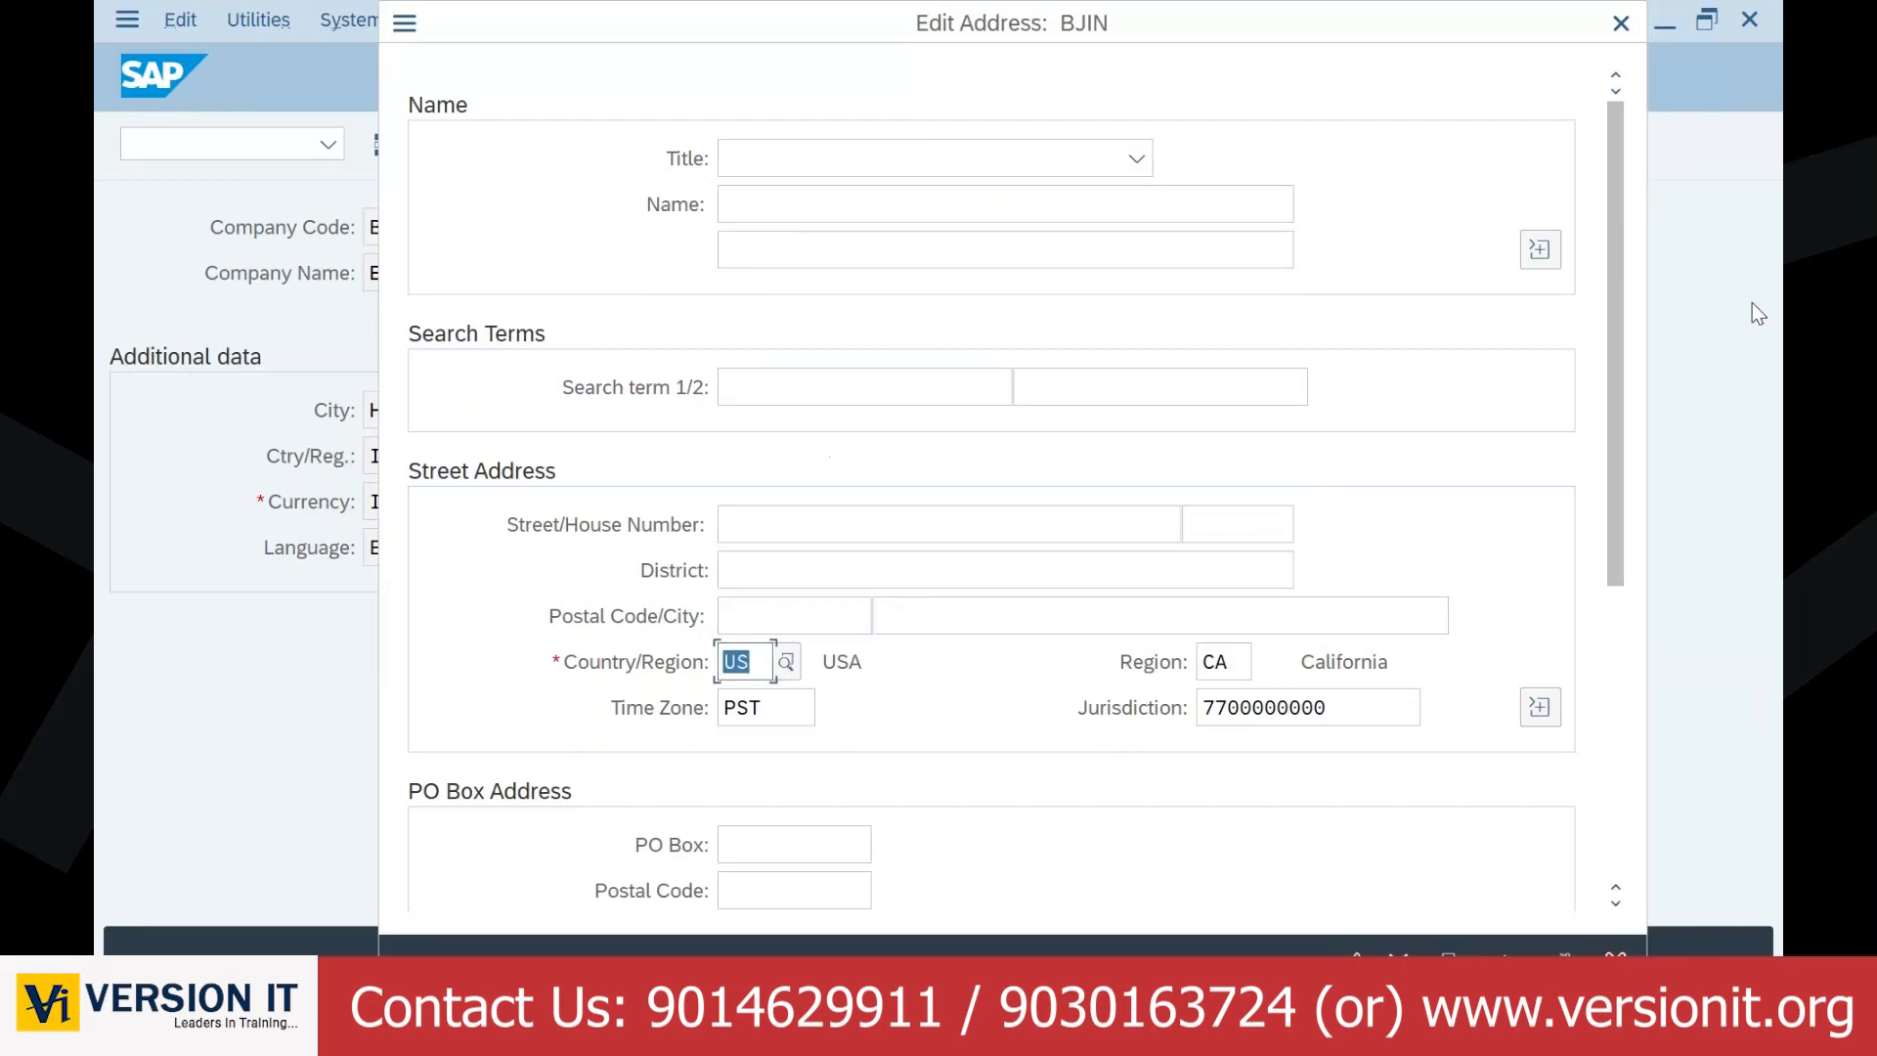
Step: Clear the copied country, region, time zone and jurisdiction from the street address
key("Delete")
key("Tab")
key("Delete")
key("Tab")
key("Delete")
key("Tab")
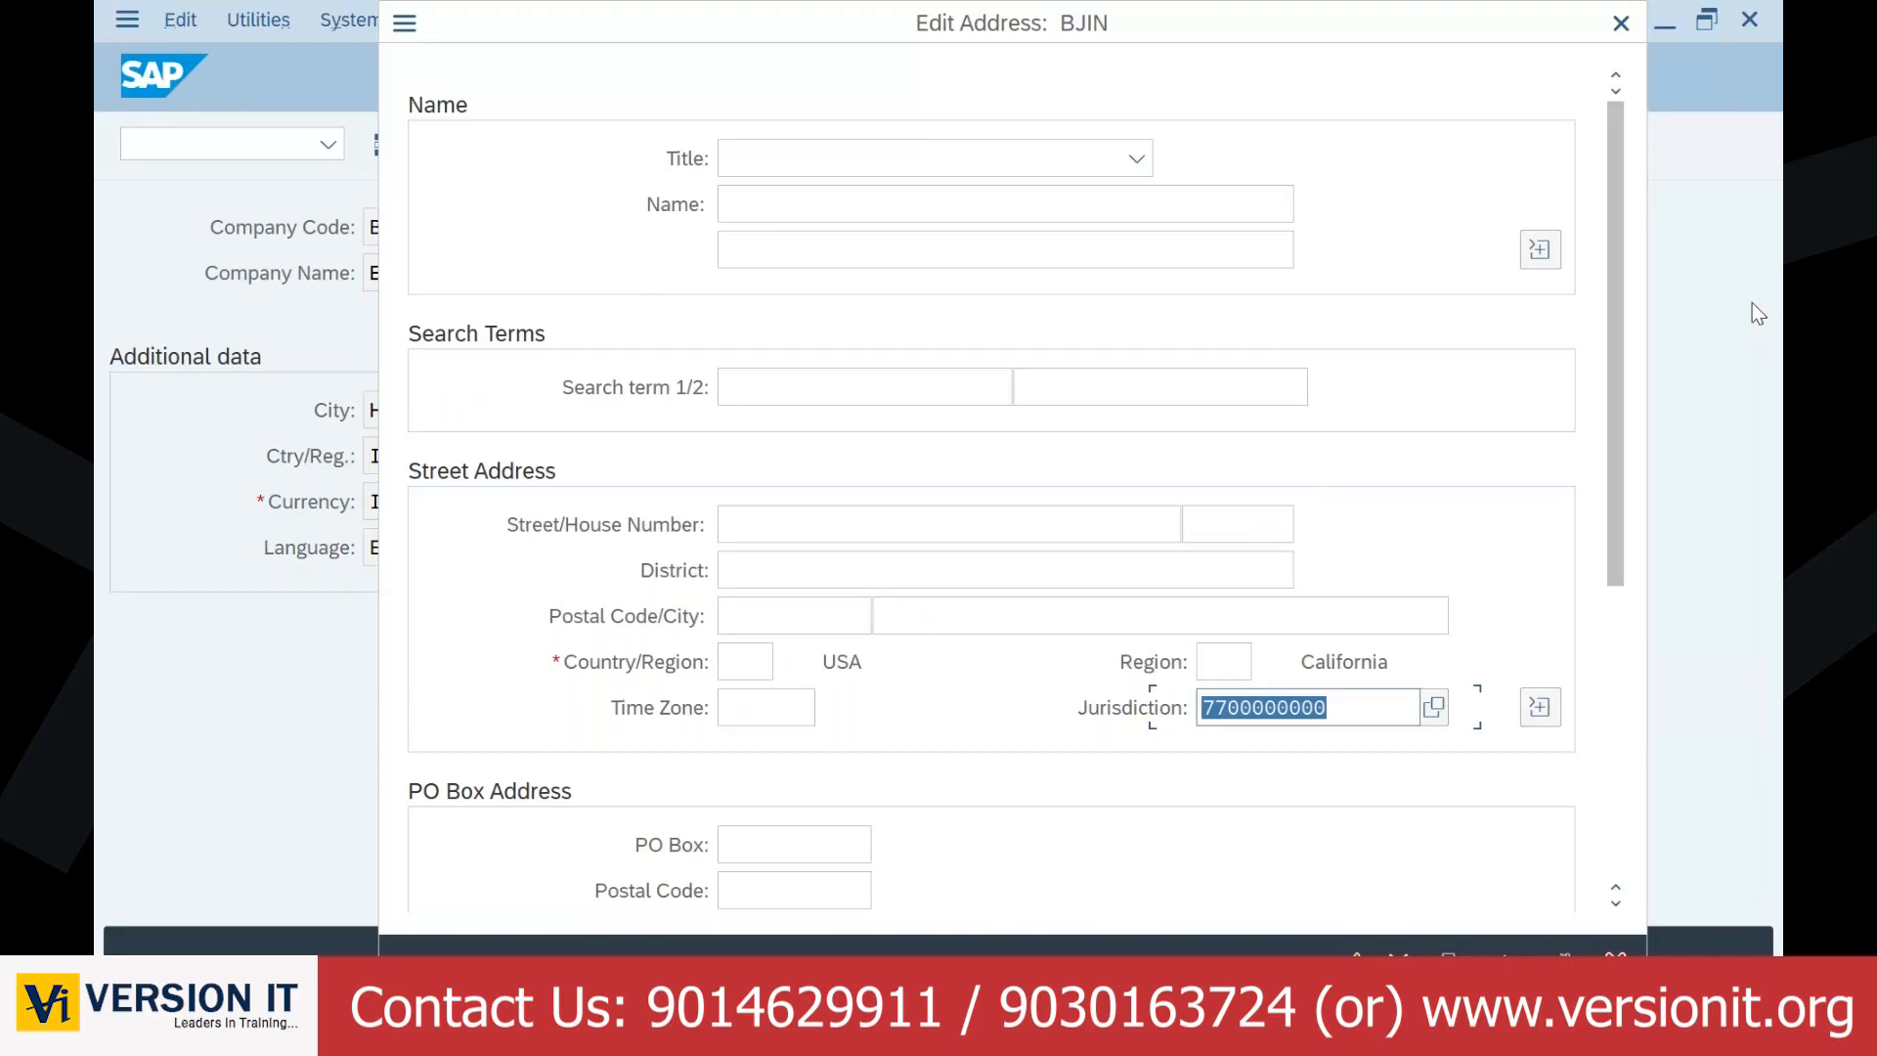
key("Delete")
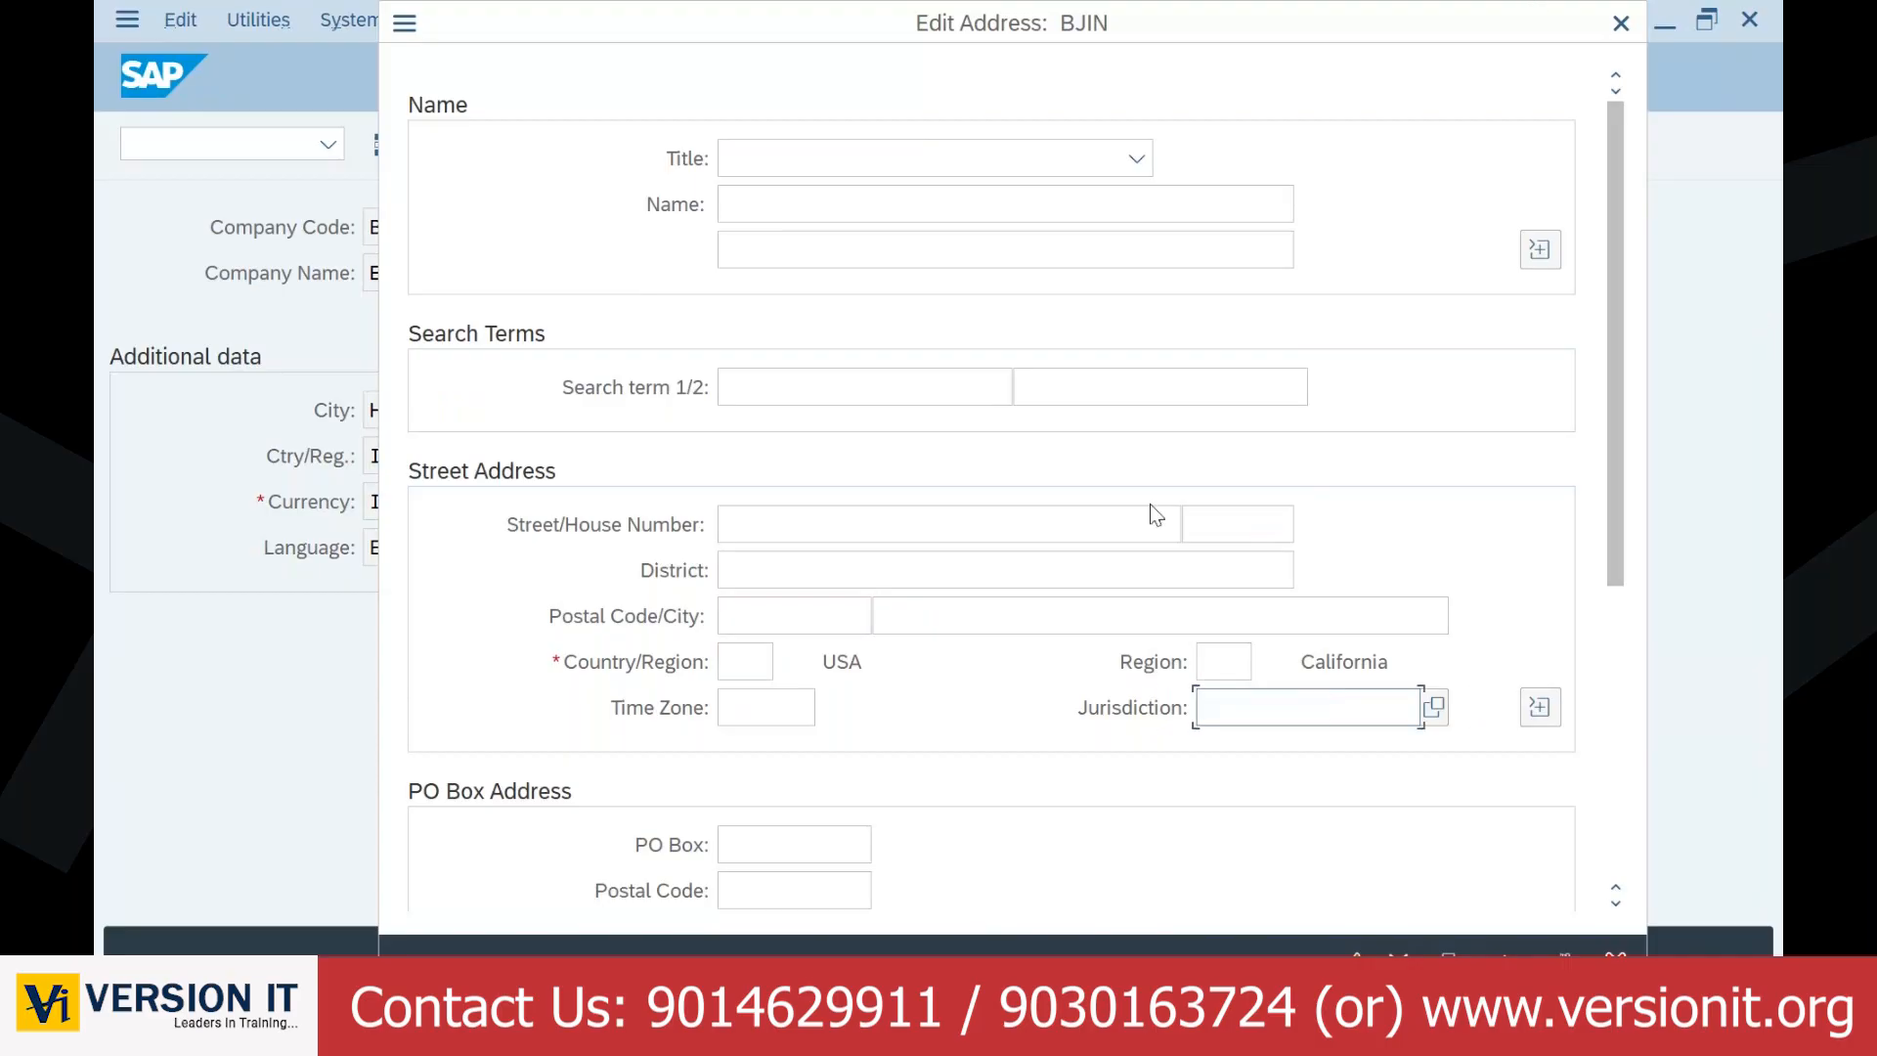
Step: Set the title to Company, the name to BAJAJ ELECTRONICS INDIA and the first search term to BJIN
left_click(1136, 162)
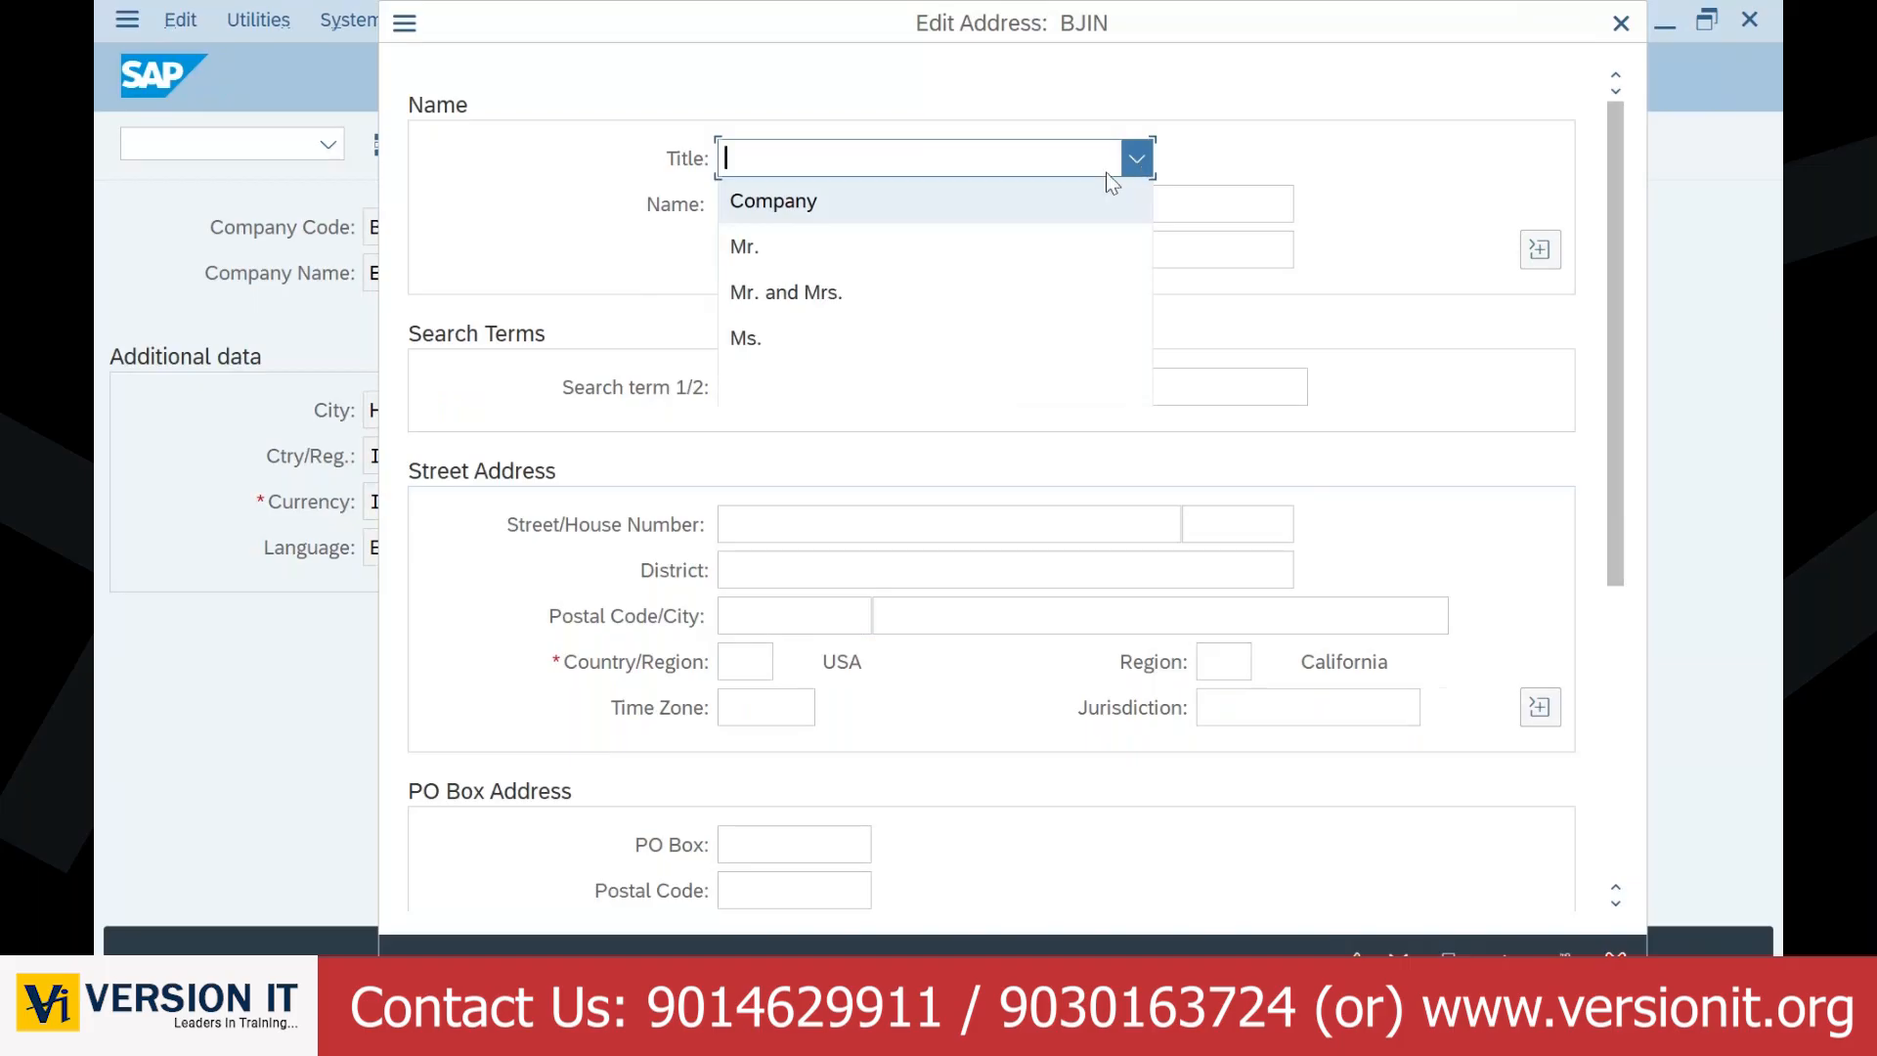
left_click(1047, 201)
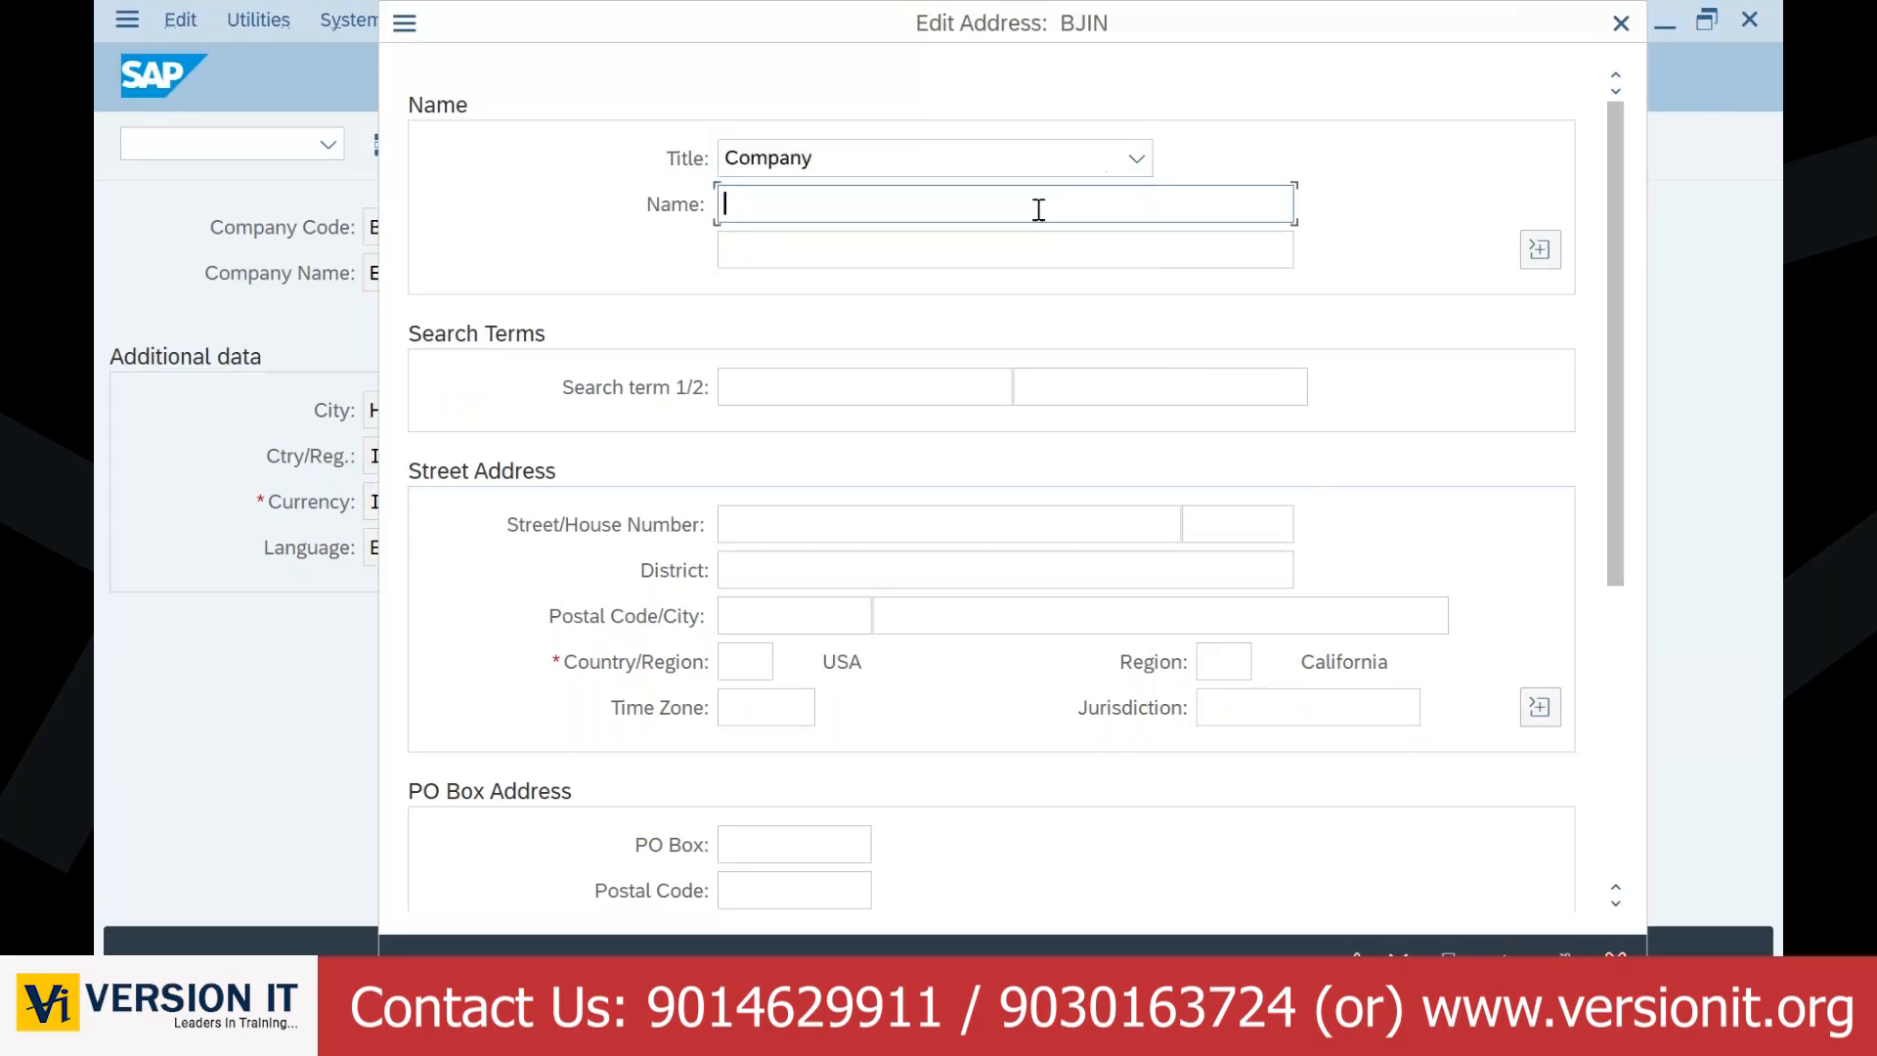
type("BAJAJ ELECTRONICS ")
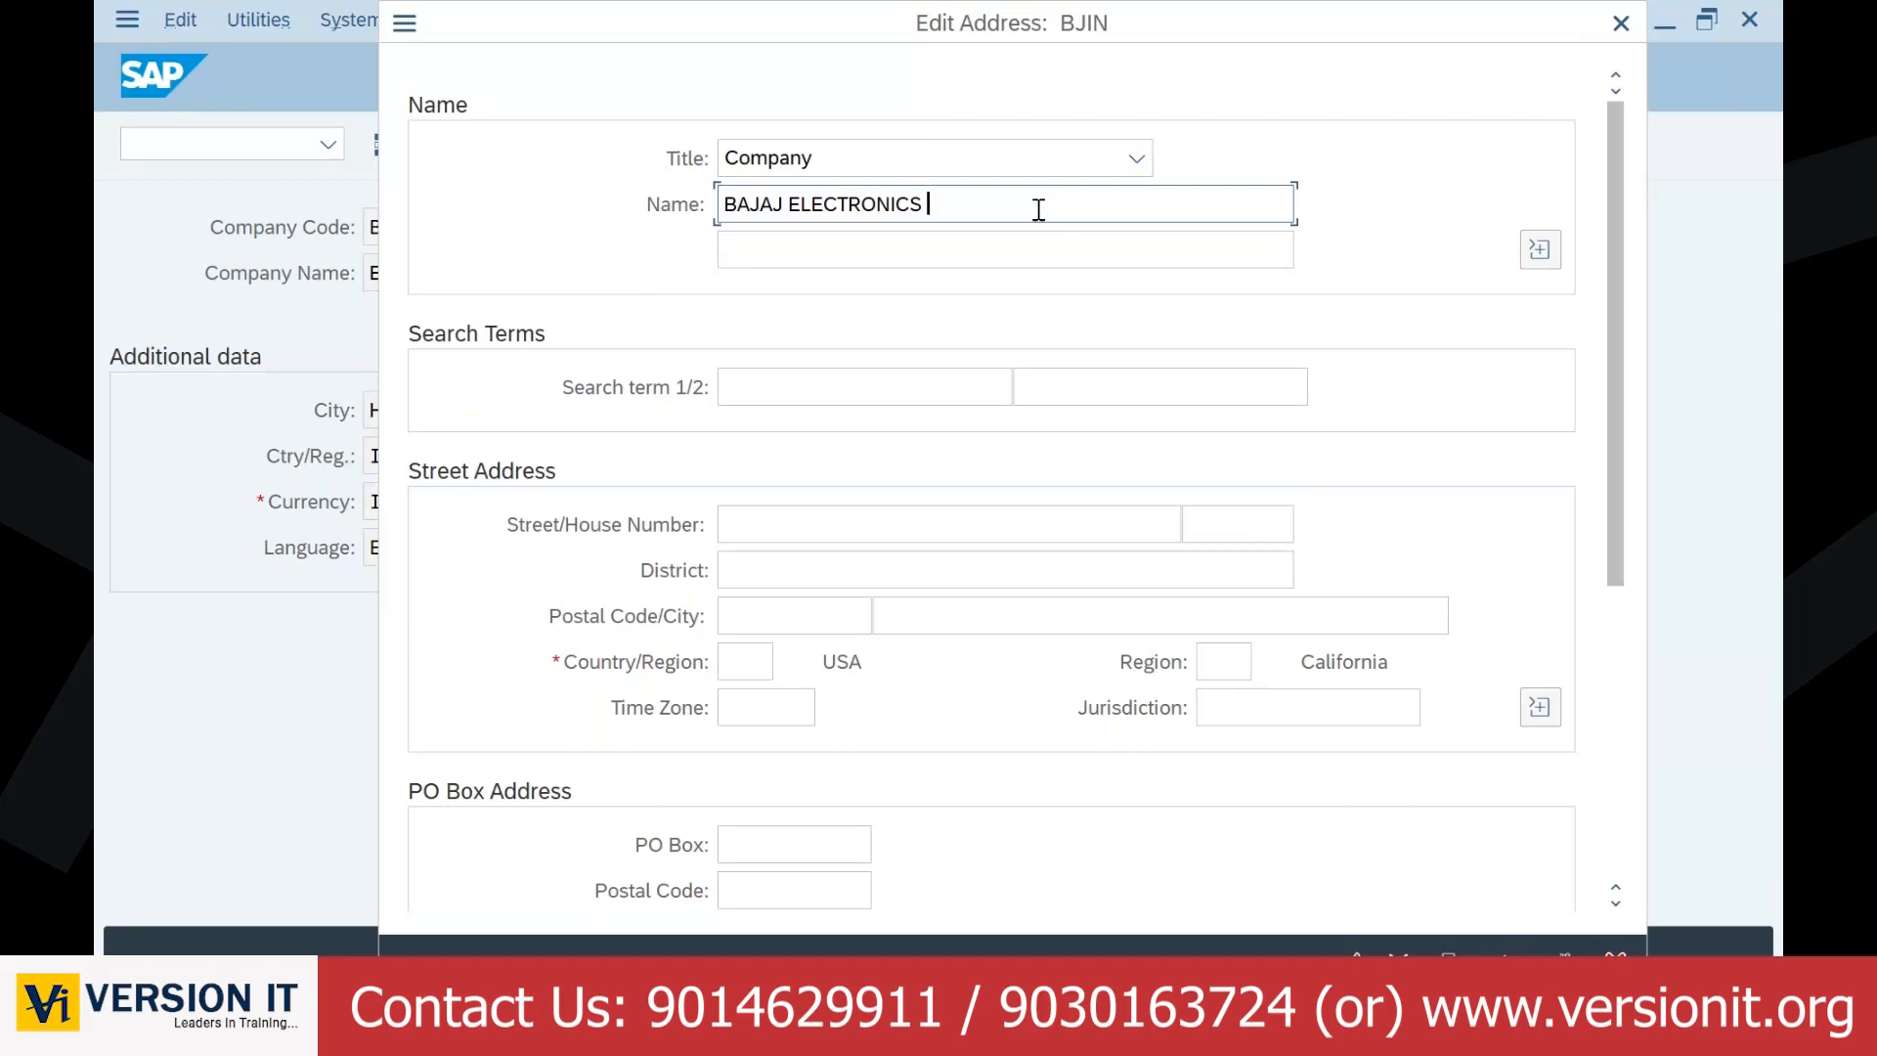
type("INDIA")
left_click(783, 386)
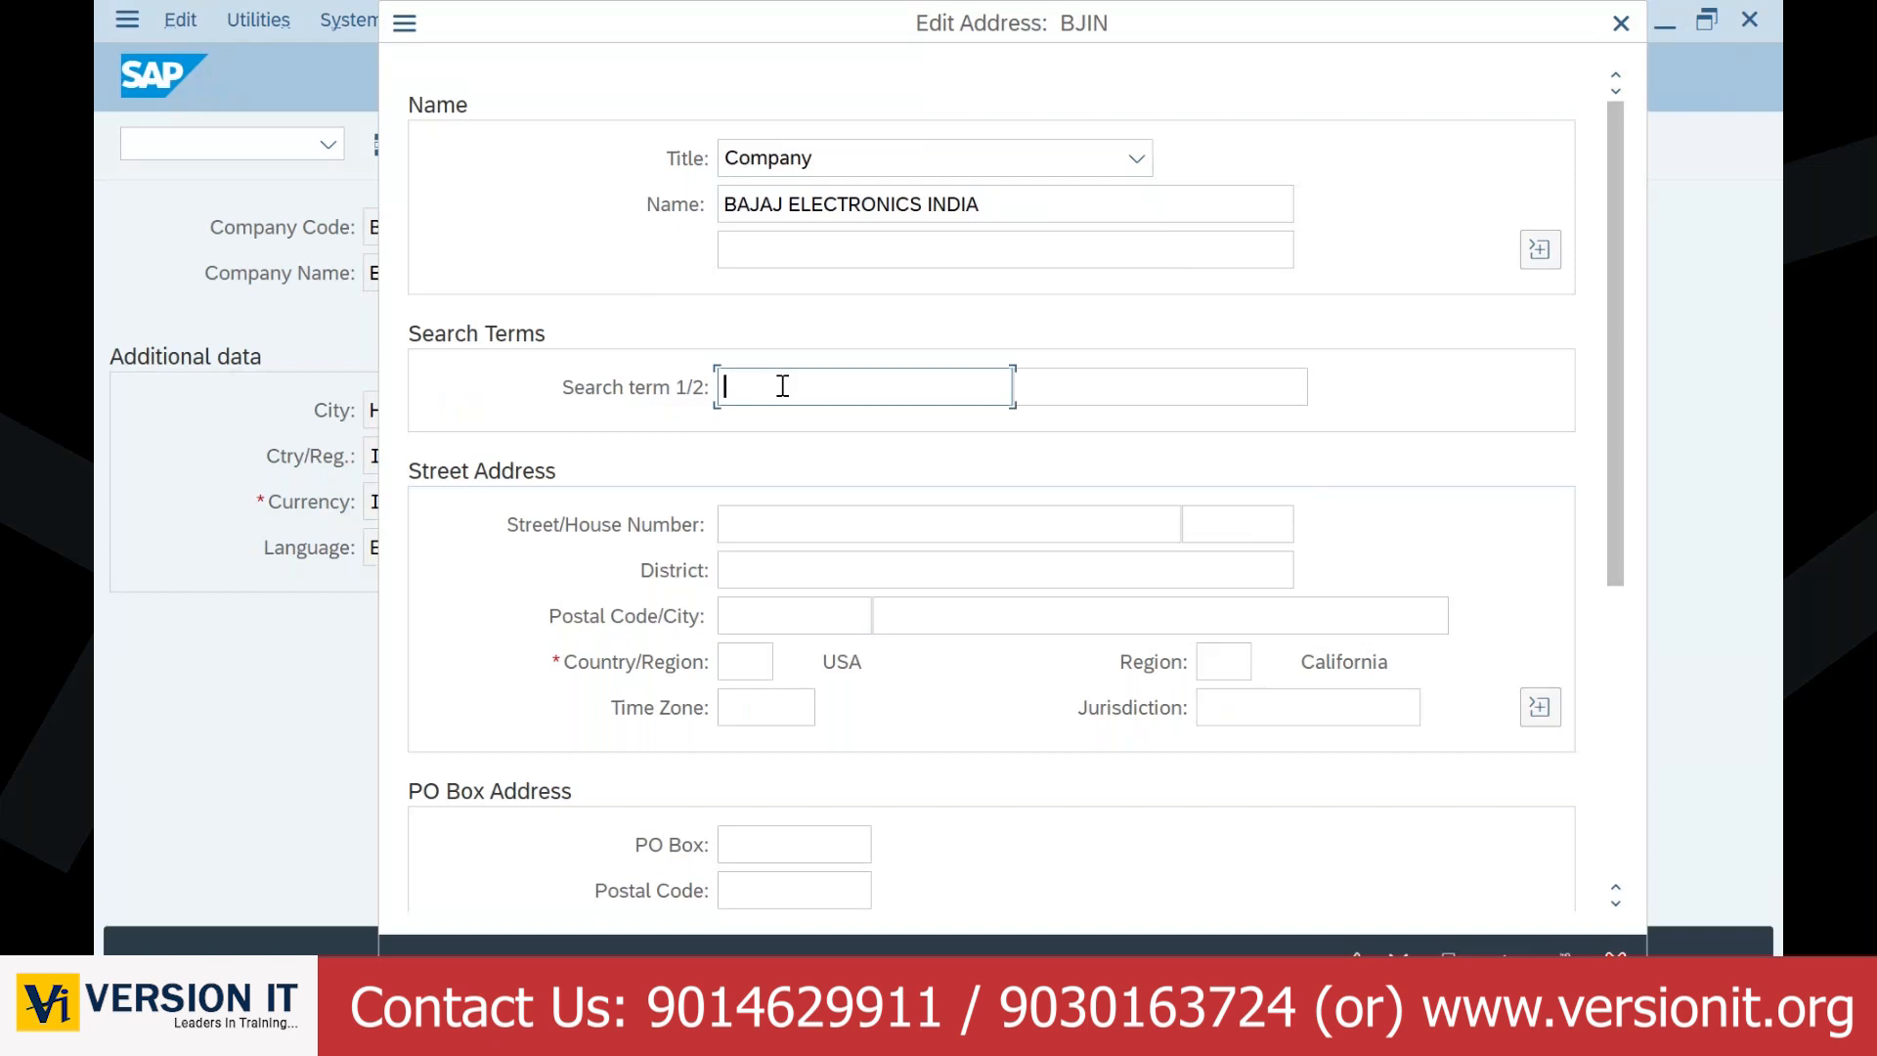
type("BJIN")
Step: Enter the company's street and house number in the street address
left_click(846, 528)
type("ST")
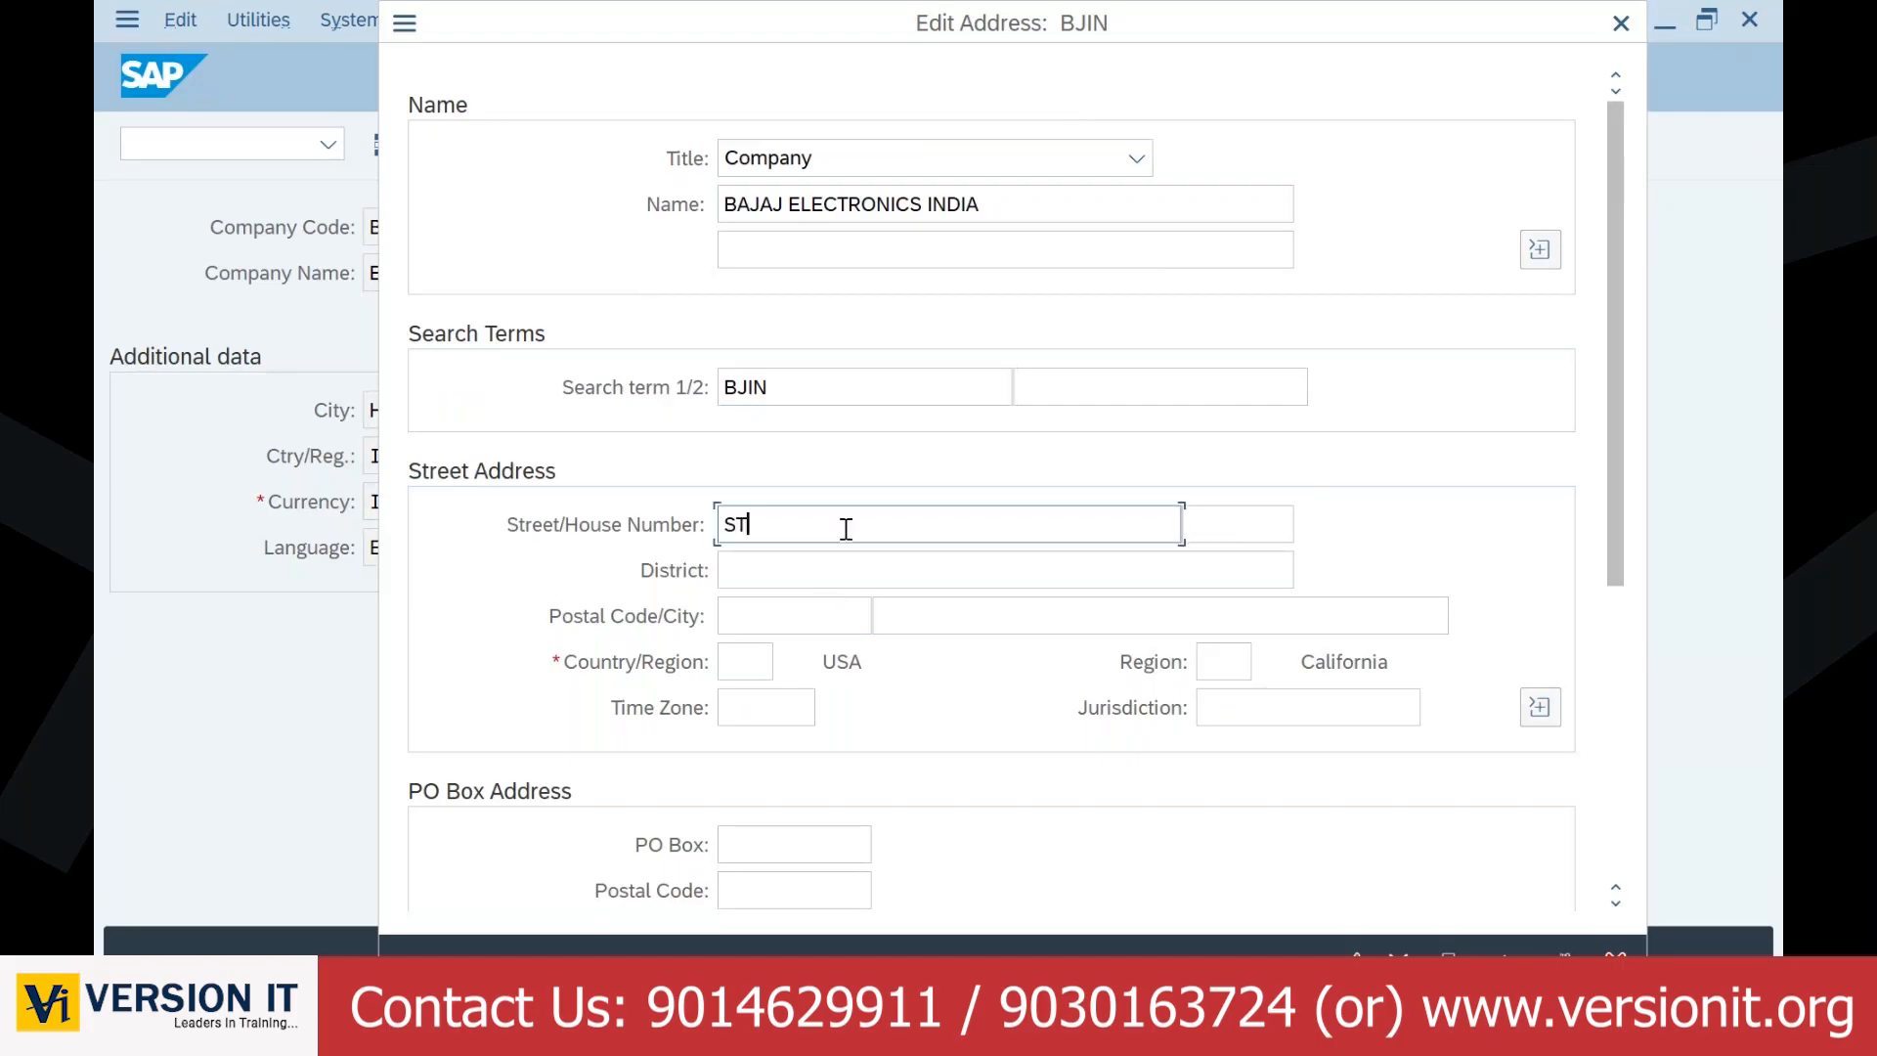
type("REET NO:01; PANJAGUTTA")
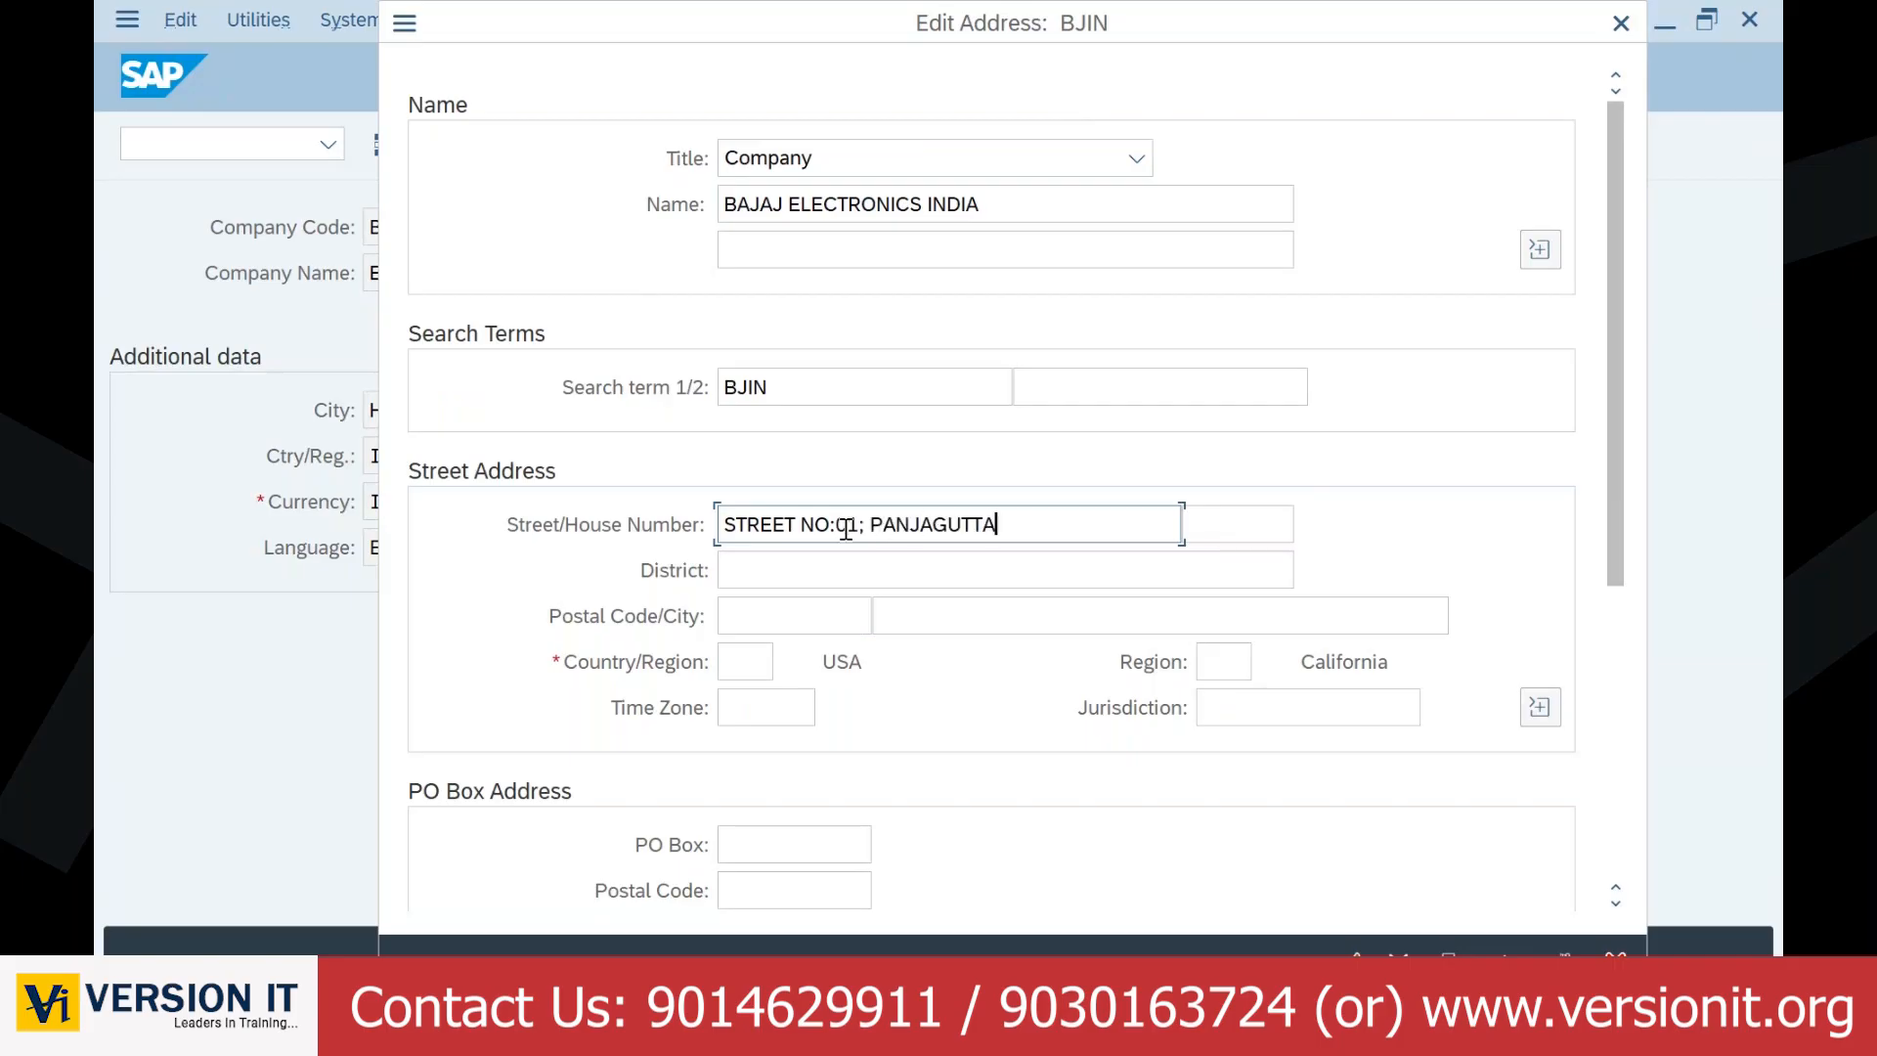
type(" ROD")
key("BackSpace")
type("AD")
key("Tab")
type("54")
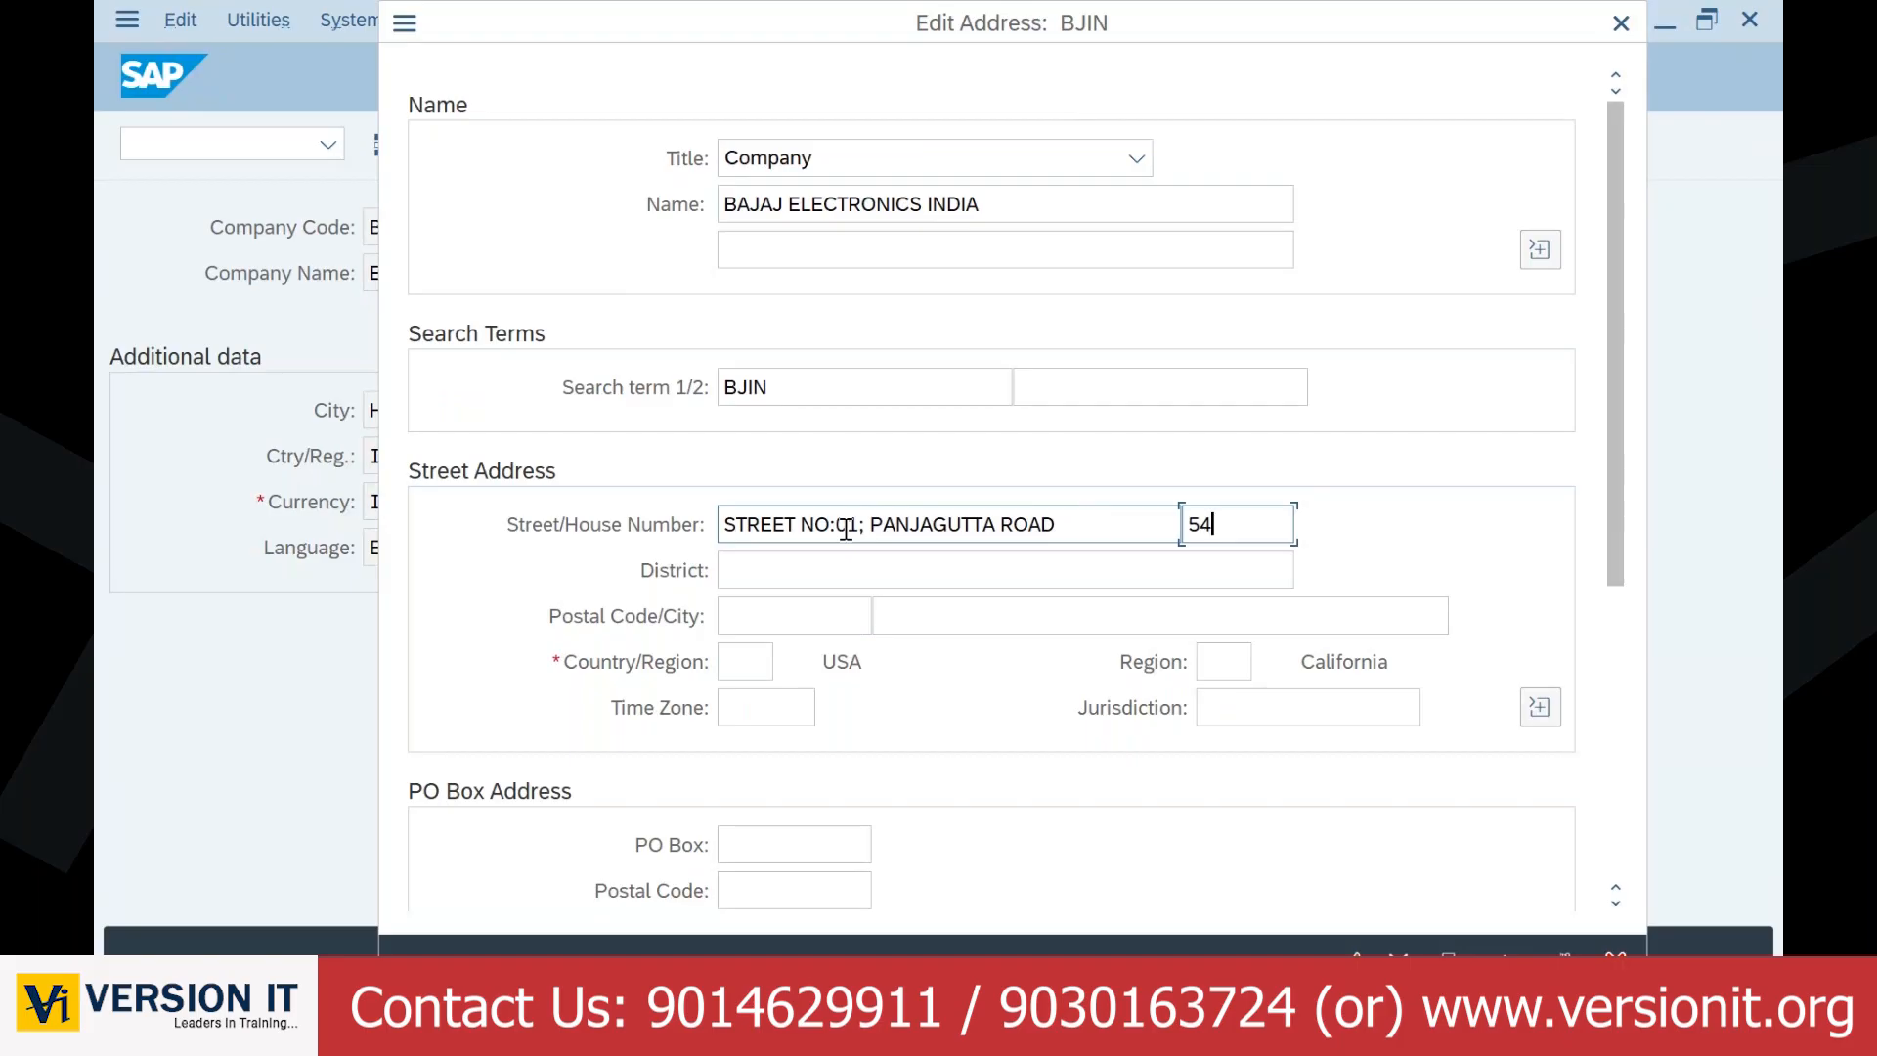
type("/78A")
key("Tab")
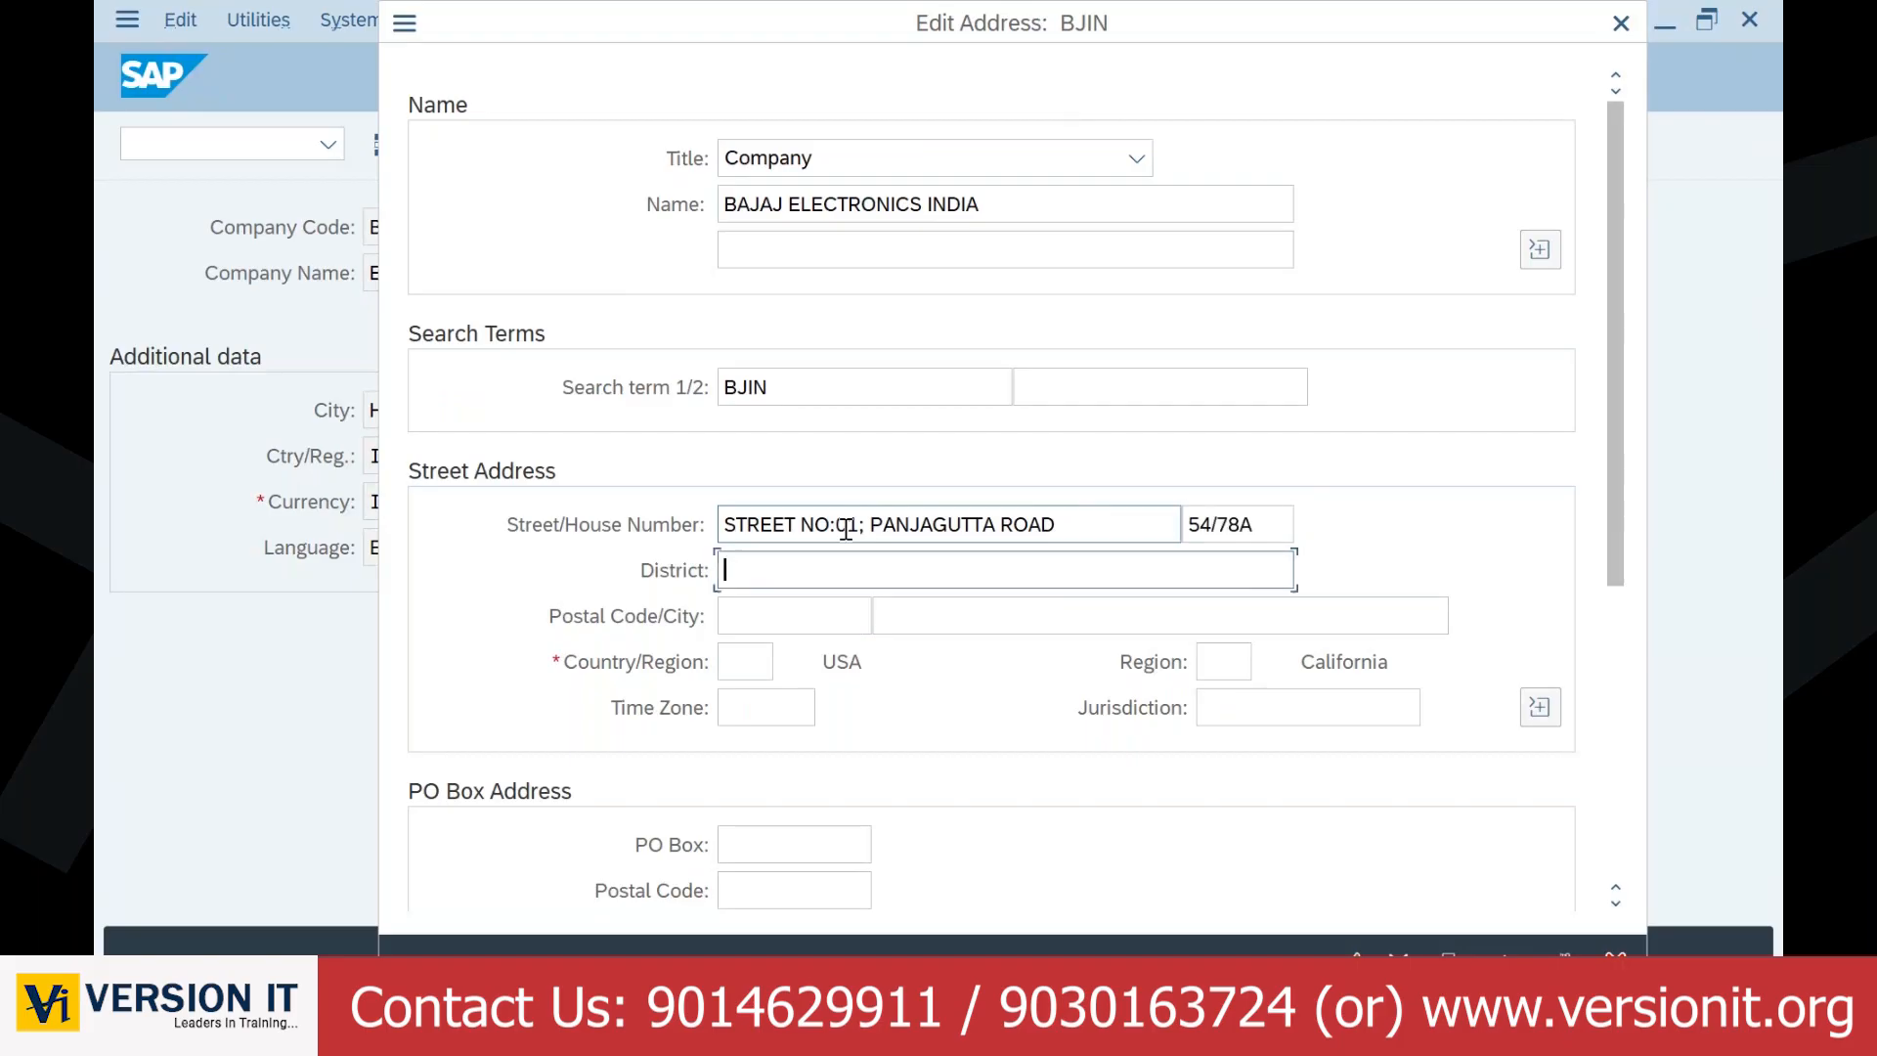
Step: Set both the district and the city to HYDERABAD and enter the company's postal code
type("HYDERABAD")
key("Tab")
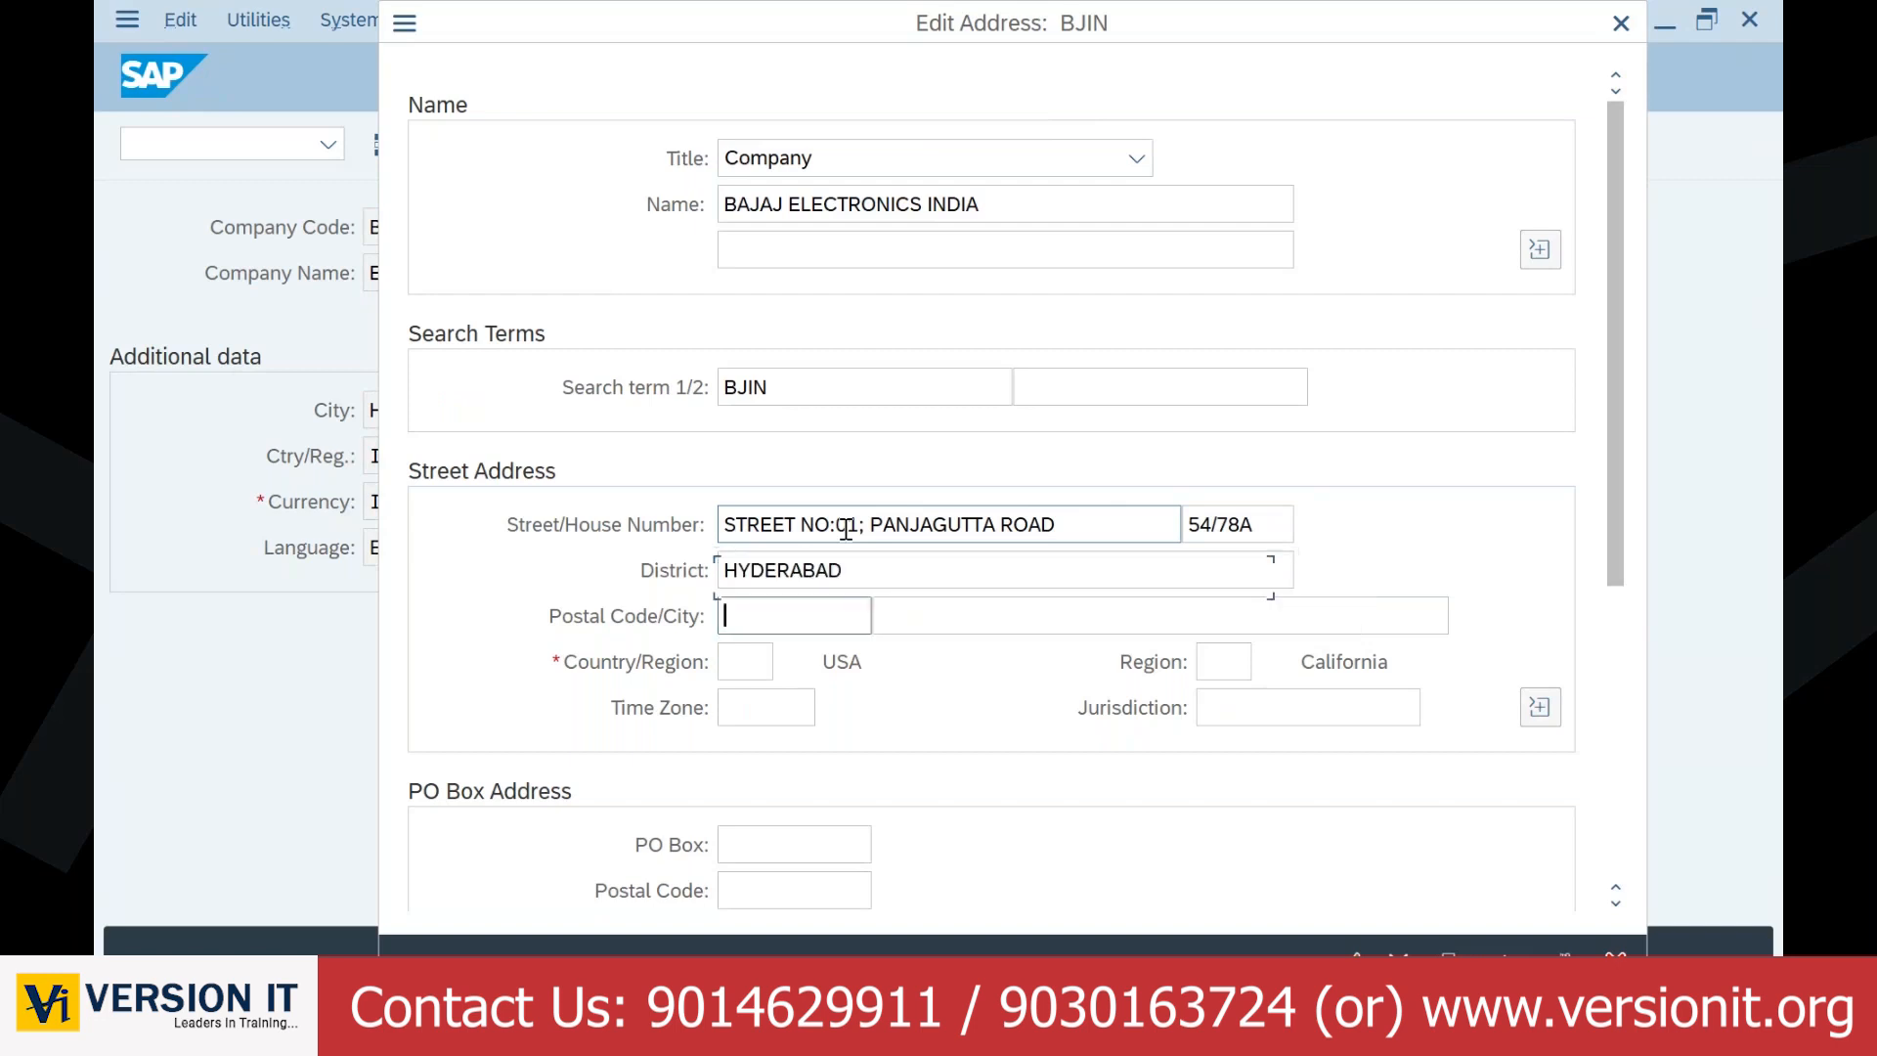
type("5000")
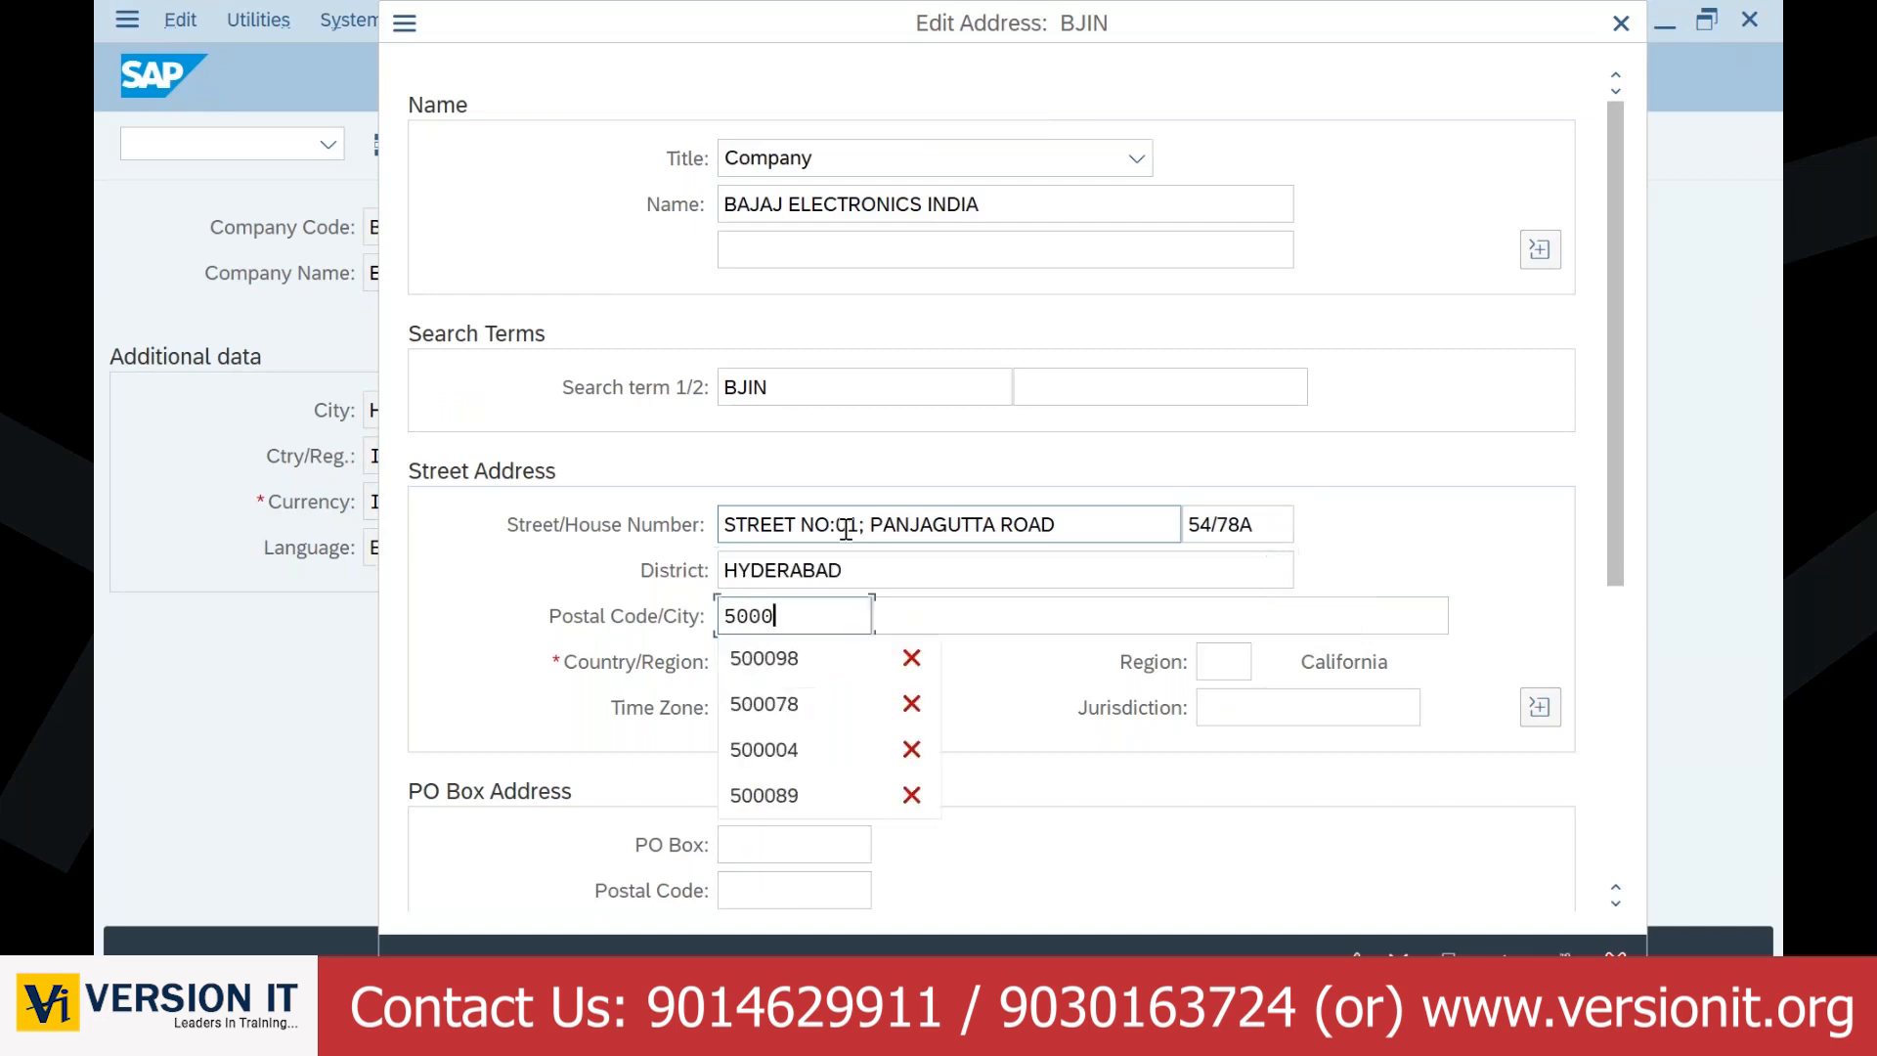
type("89")
key("Tab")
type("H")
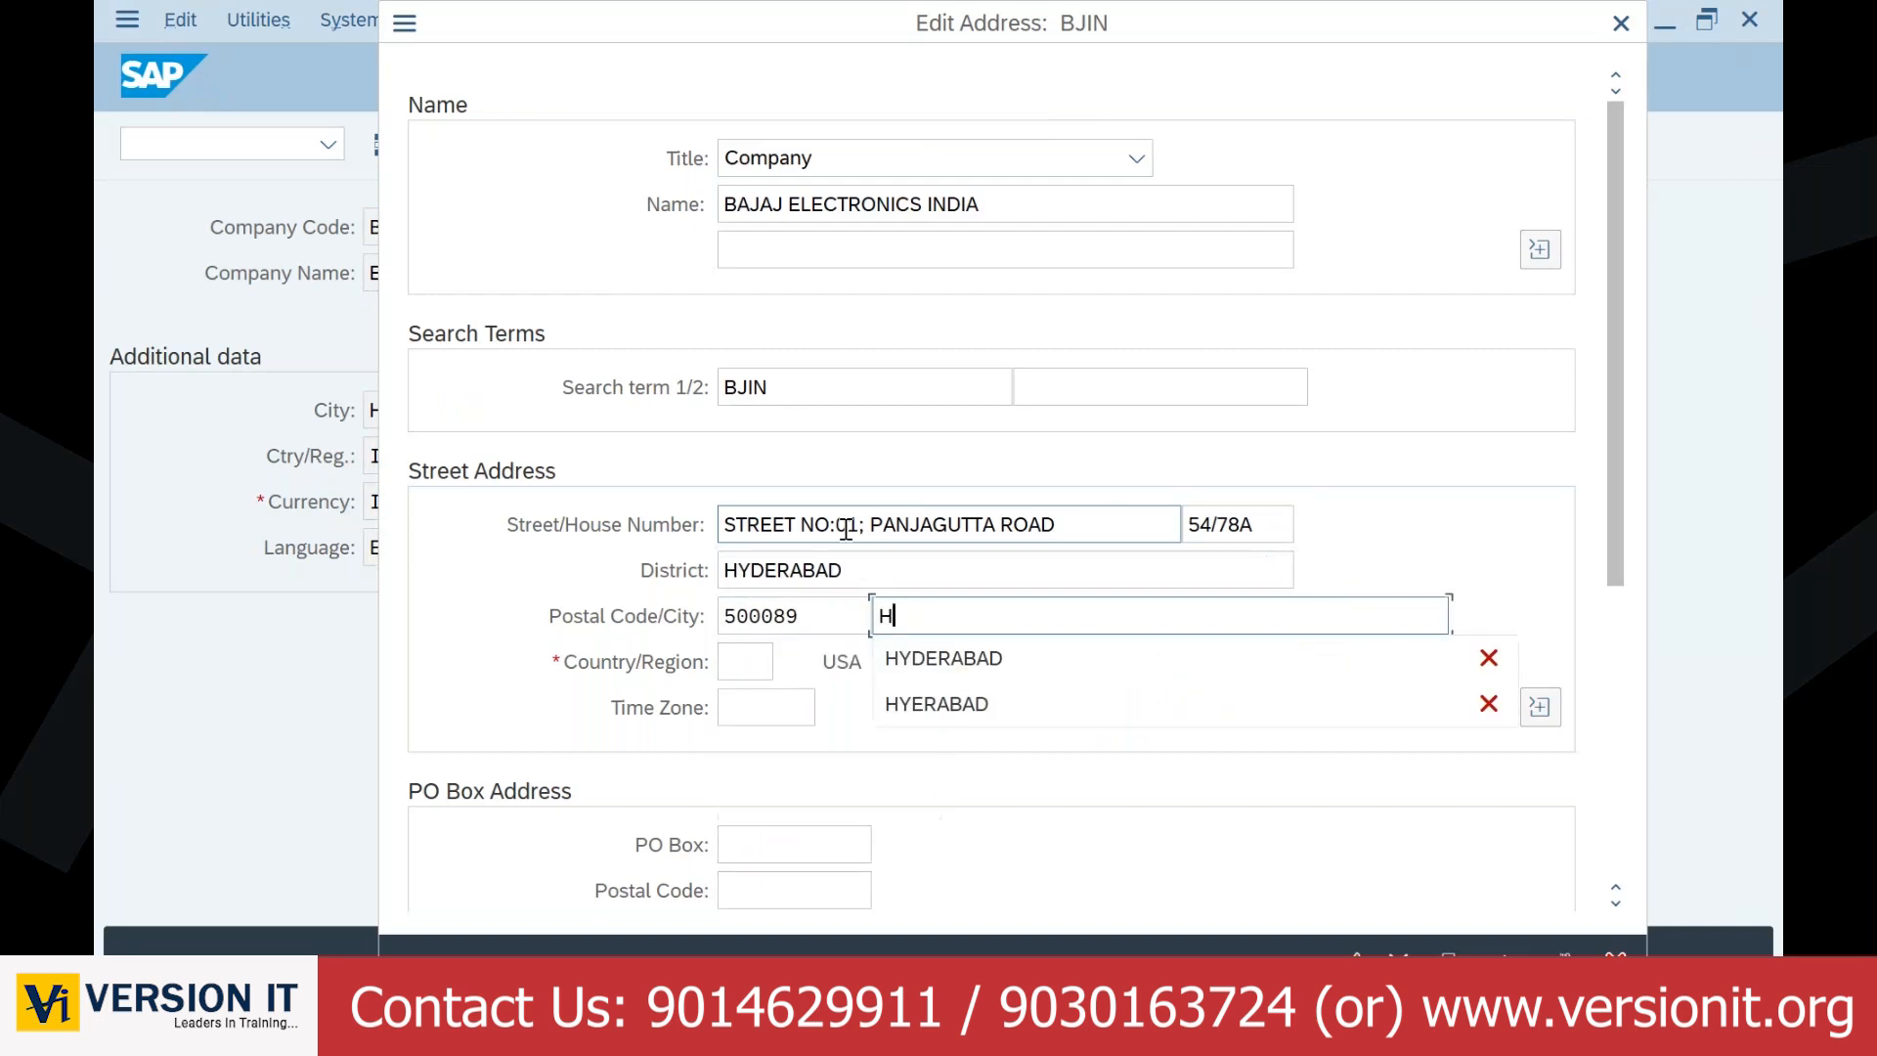
type("YDERABAD")
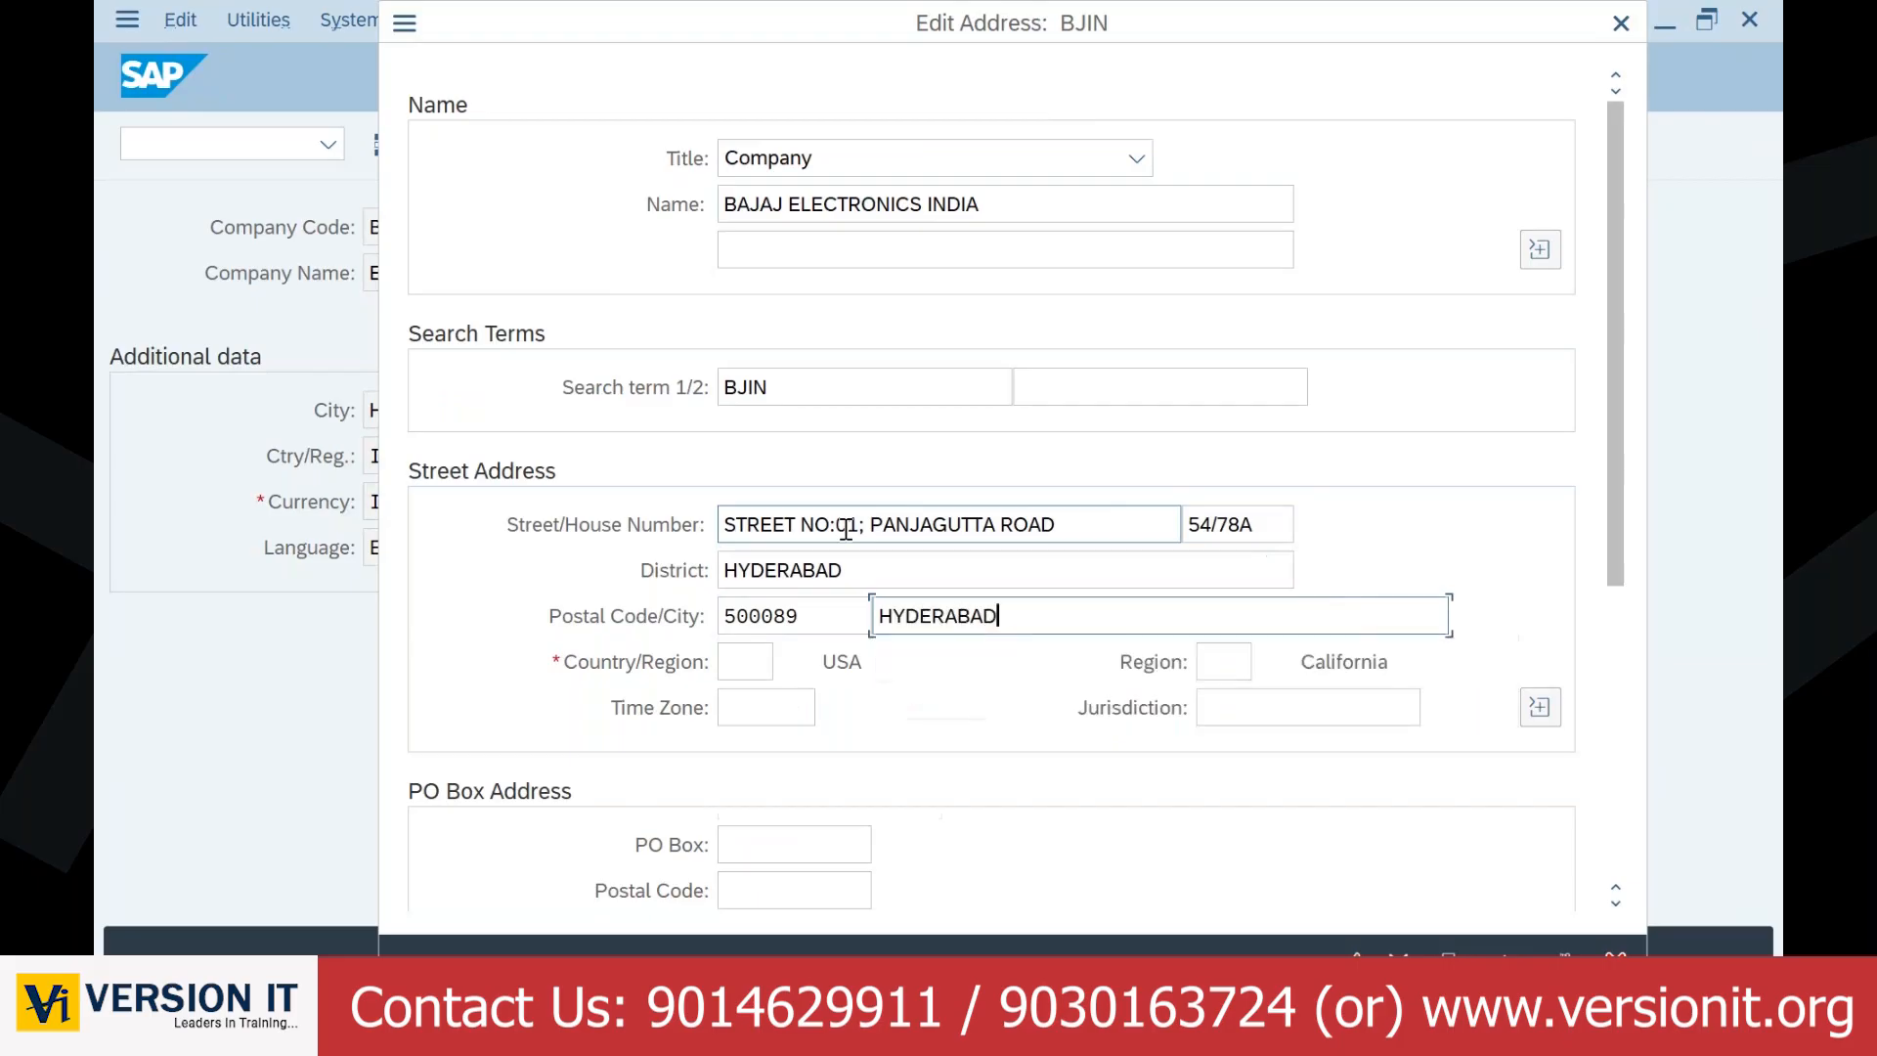
Step: Set the country to IN and choose TG (Telangana) as the region from the list of possible values
key("Tab")
type("IN")
key("Tab")
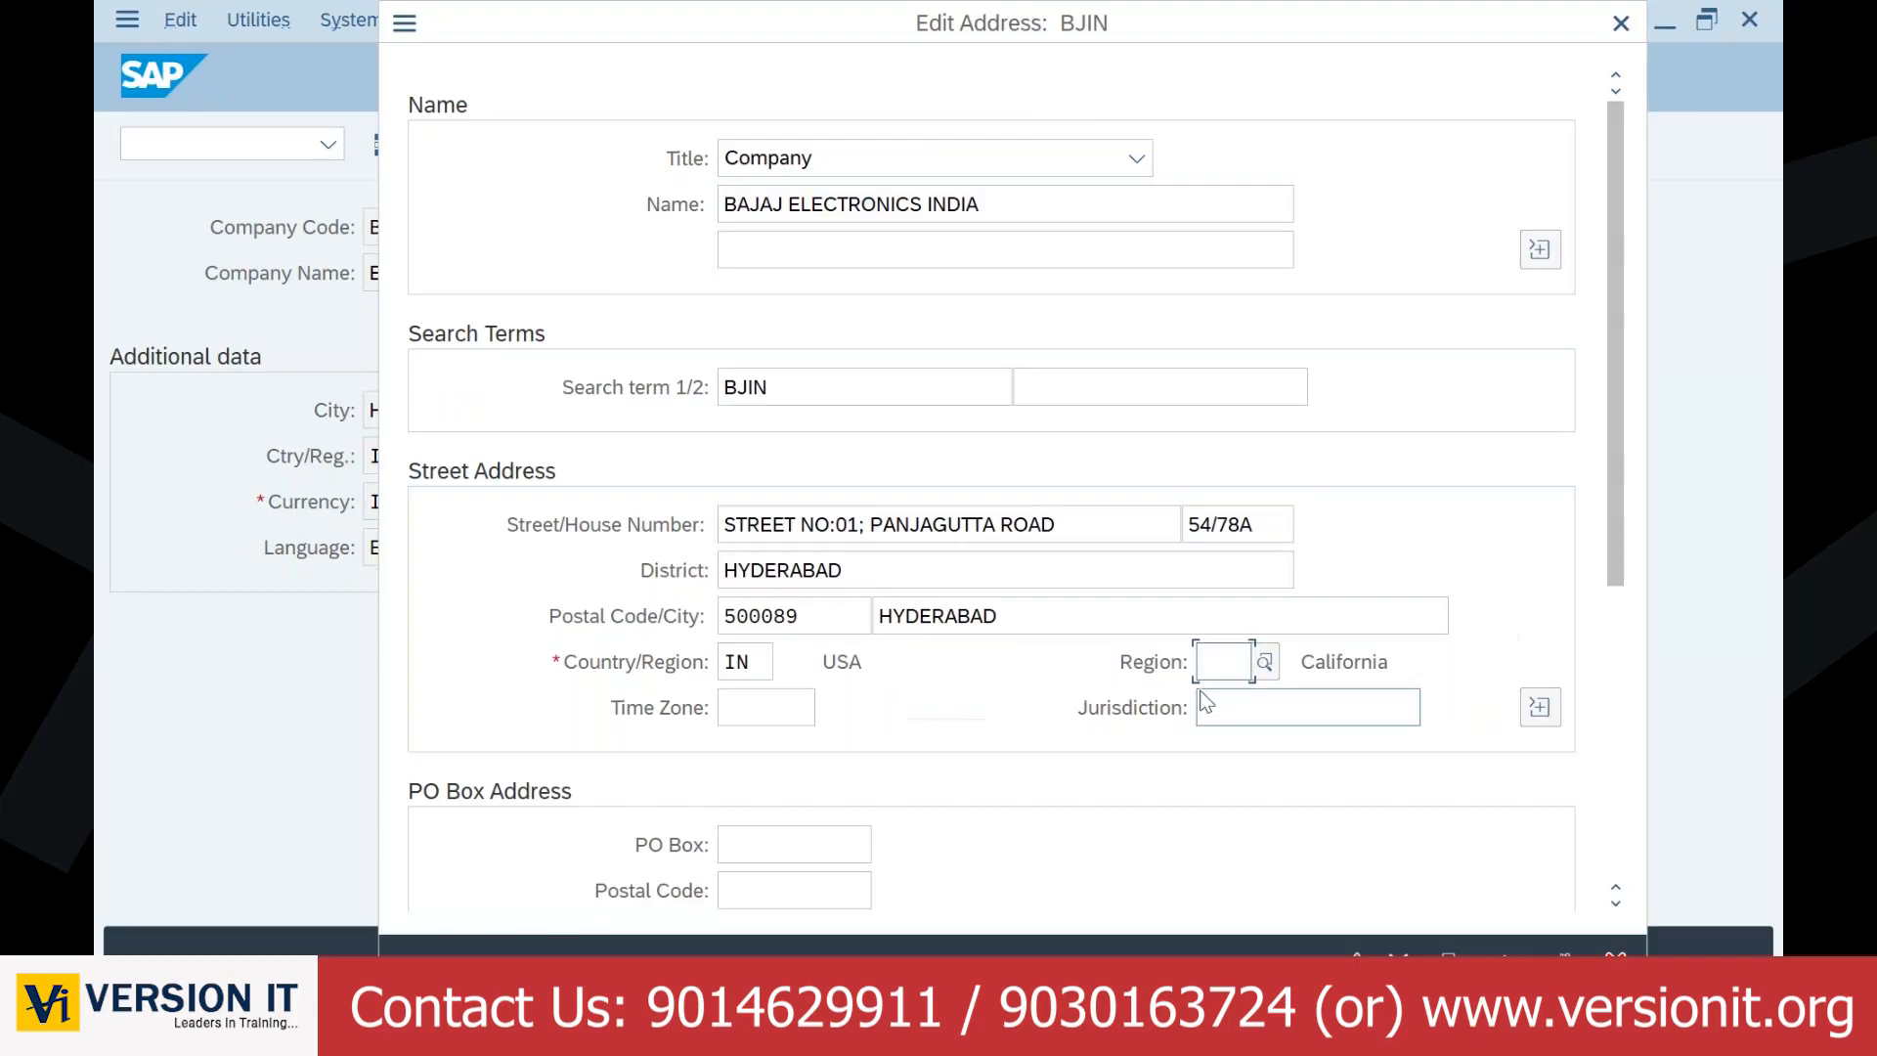
left_click(1267, 664)
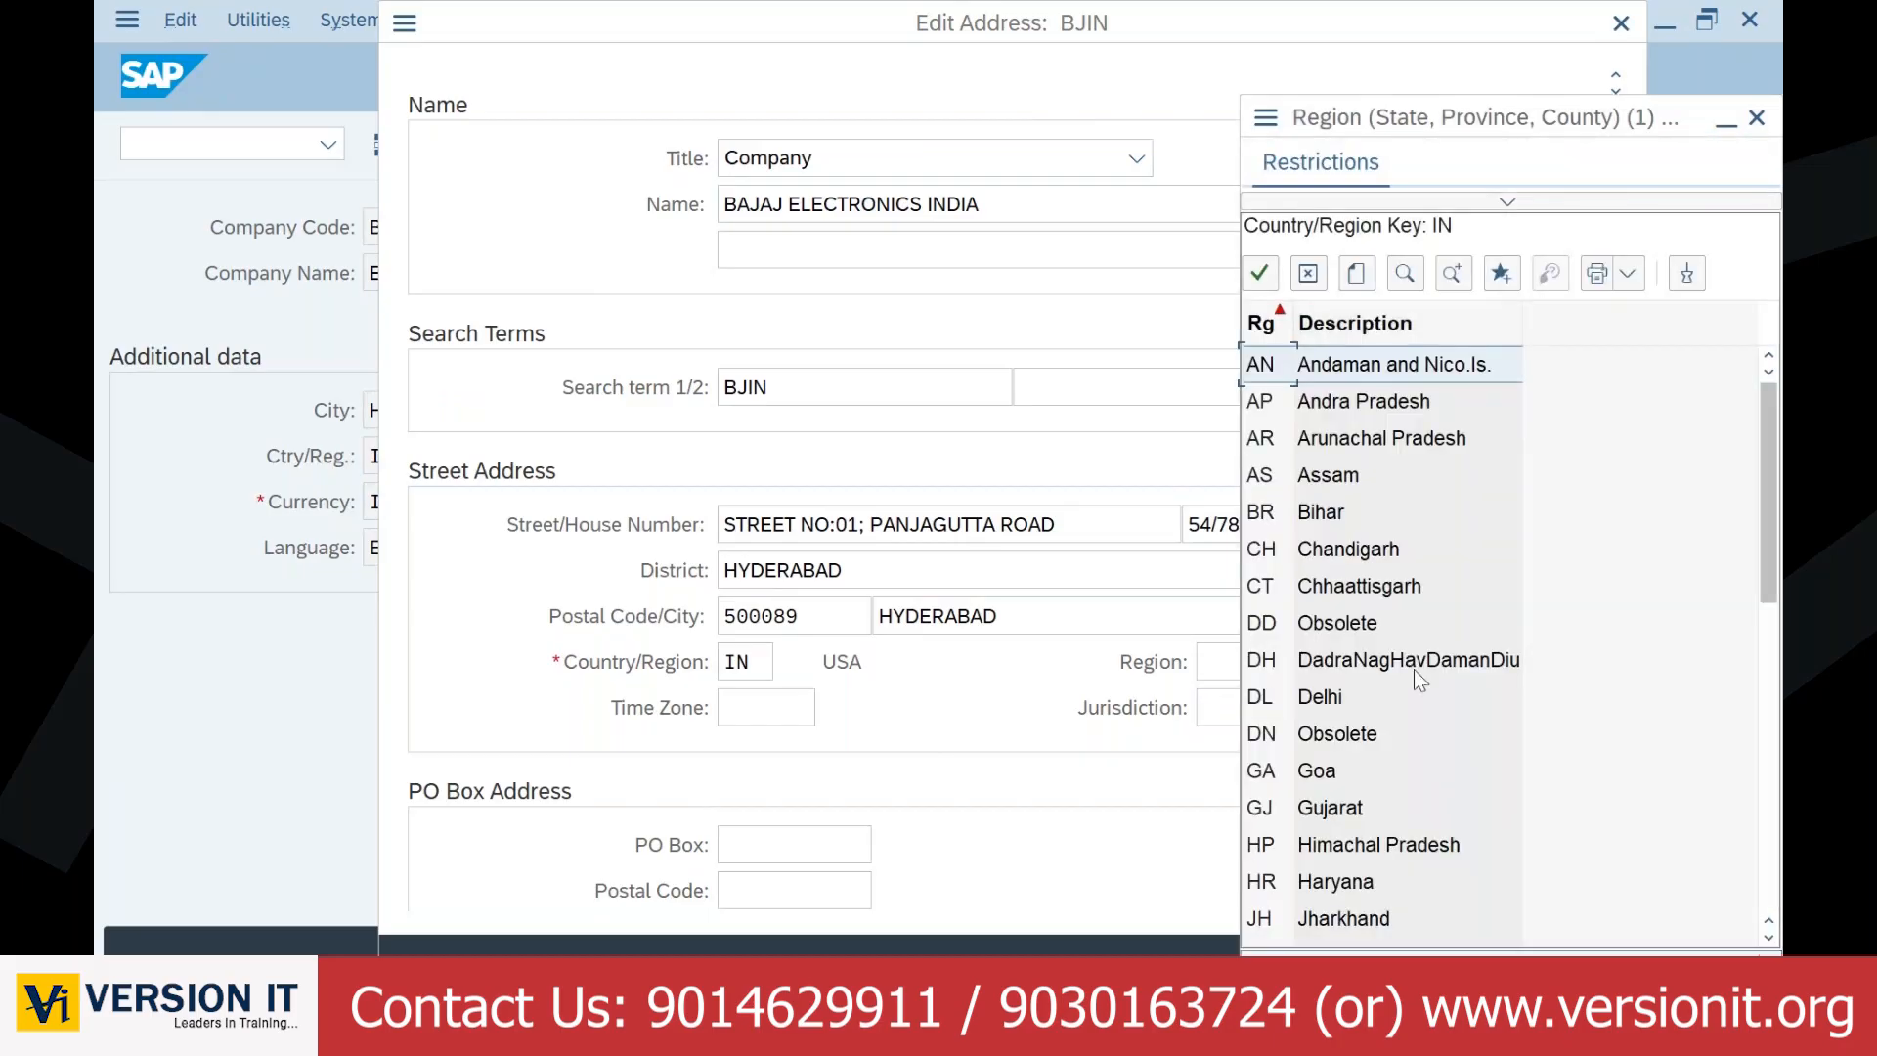
scroll(1414, 669, "down", 8)
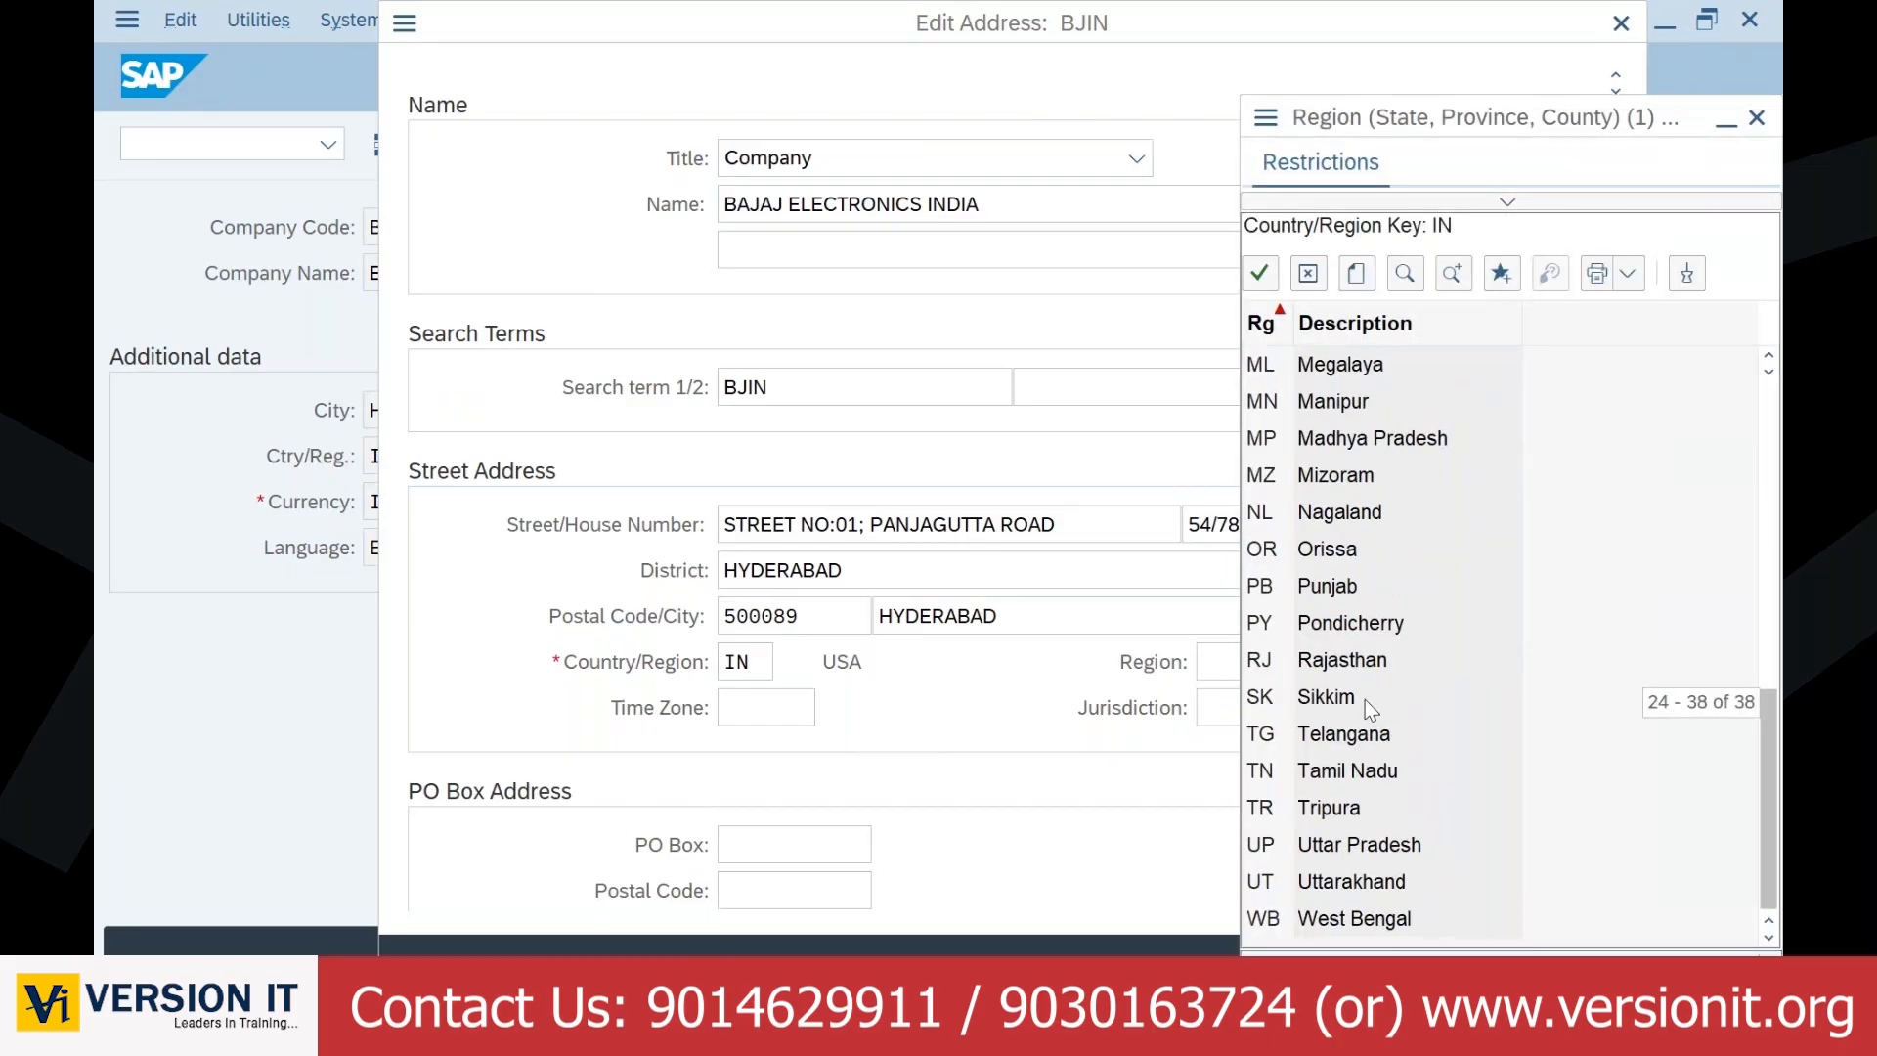
left_click(1367, 732)
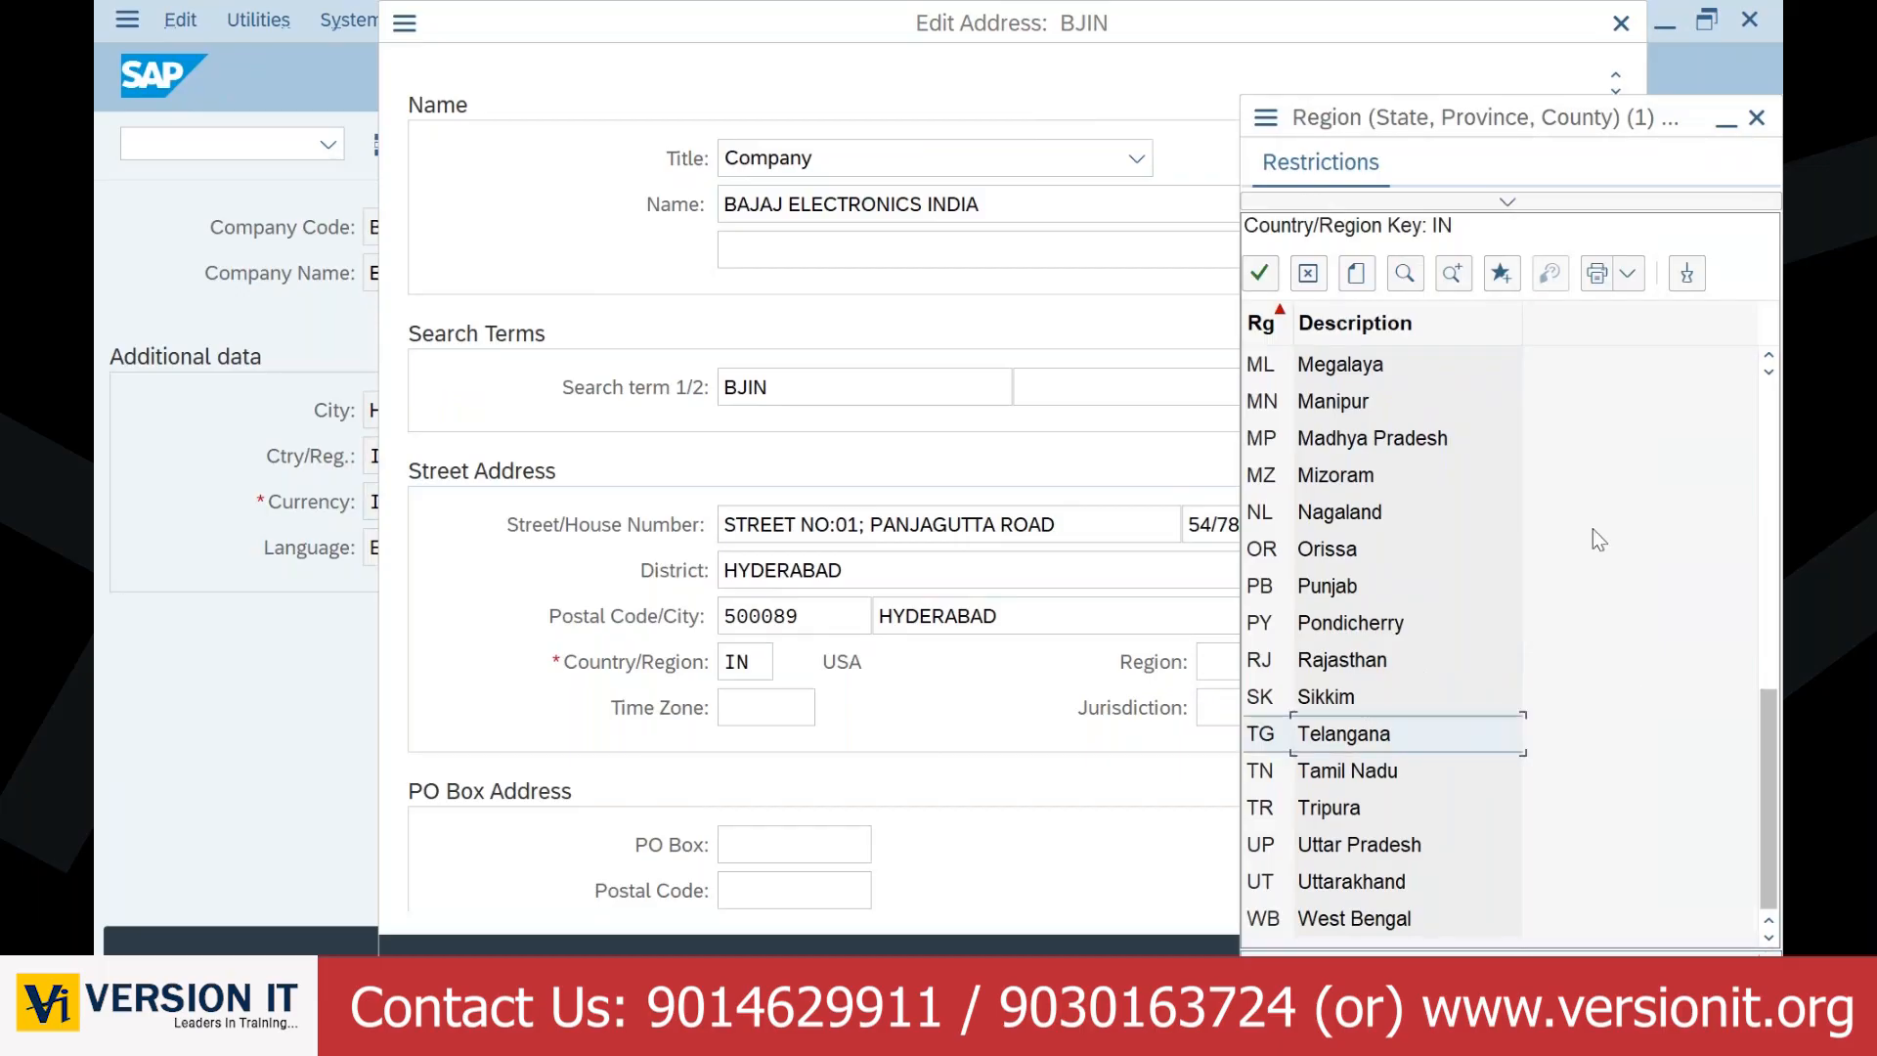
key("Return")
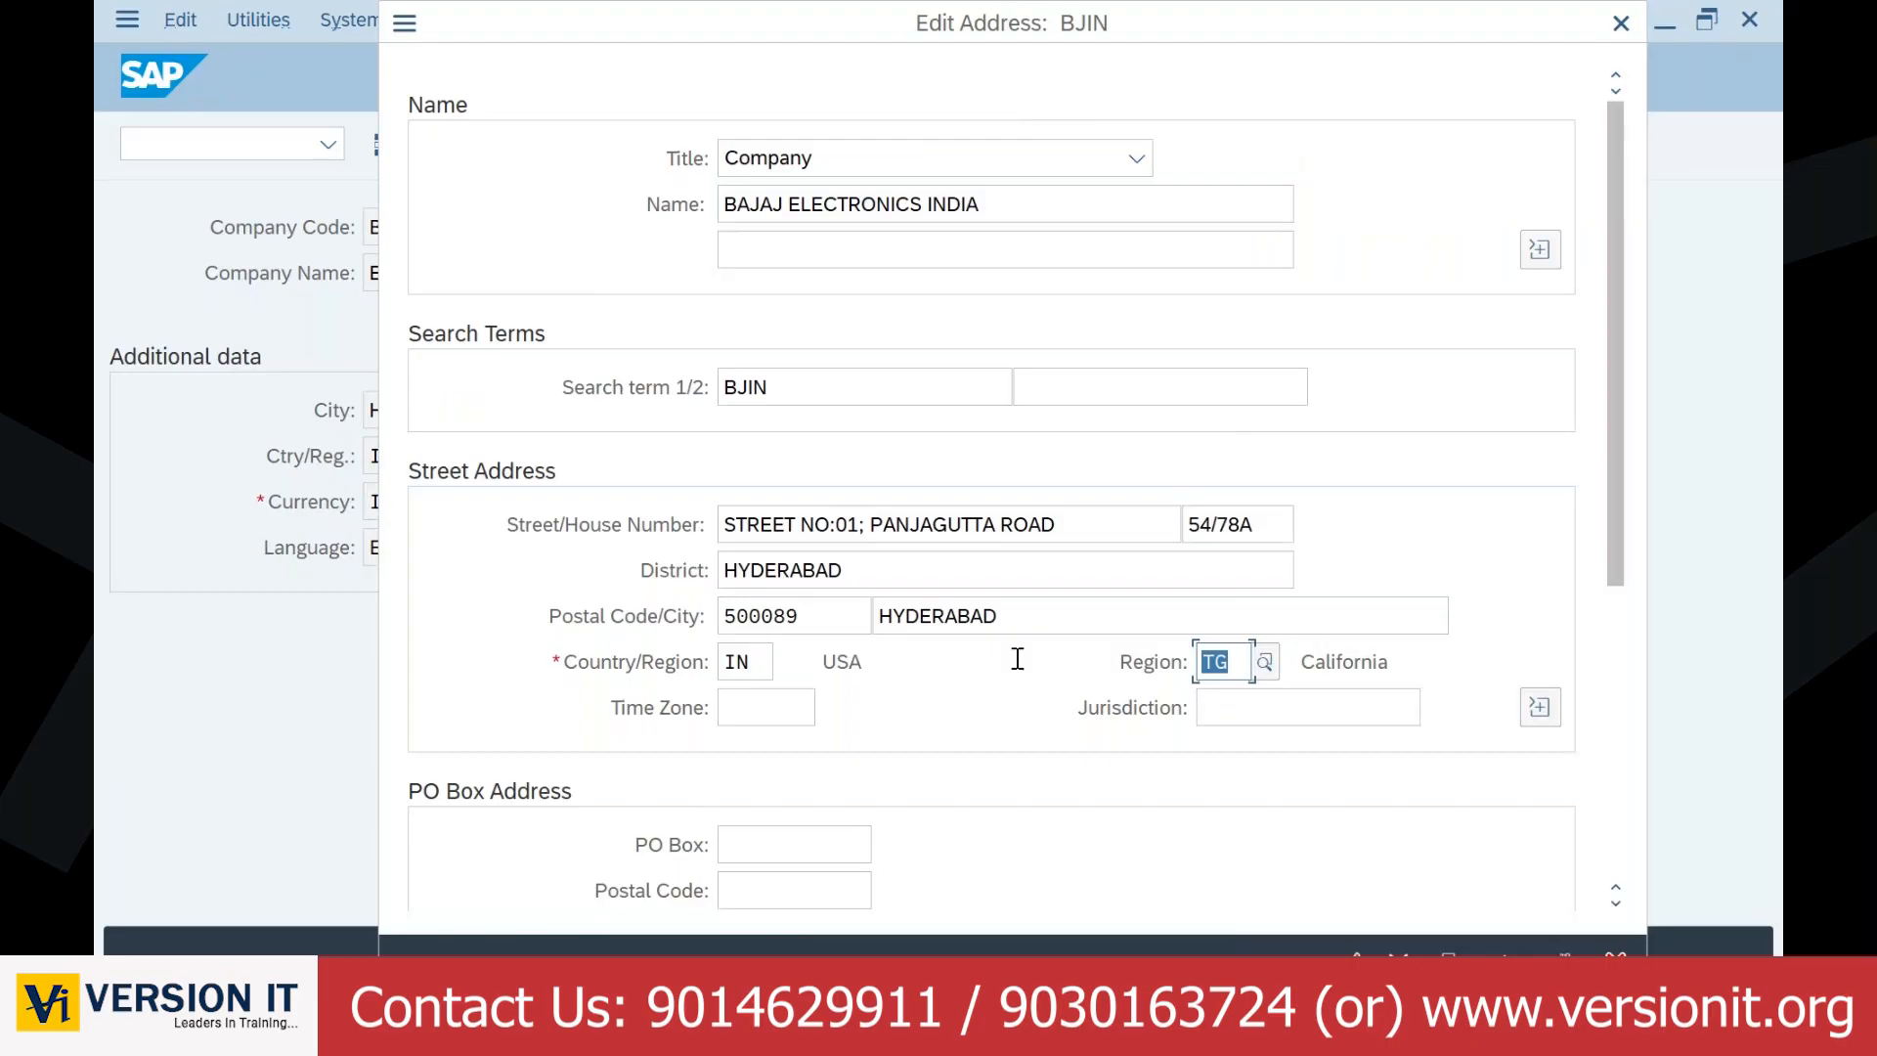
Step: Expand the street address section, review its additional building and street fields, and collapse it again
left_click(1550, 712)
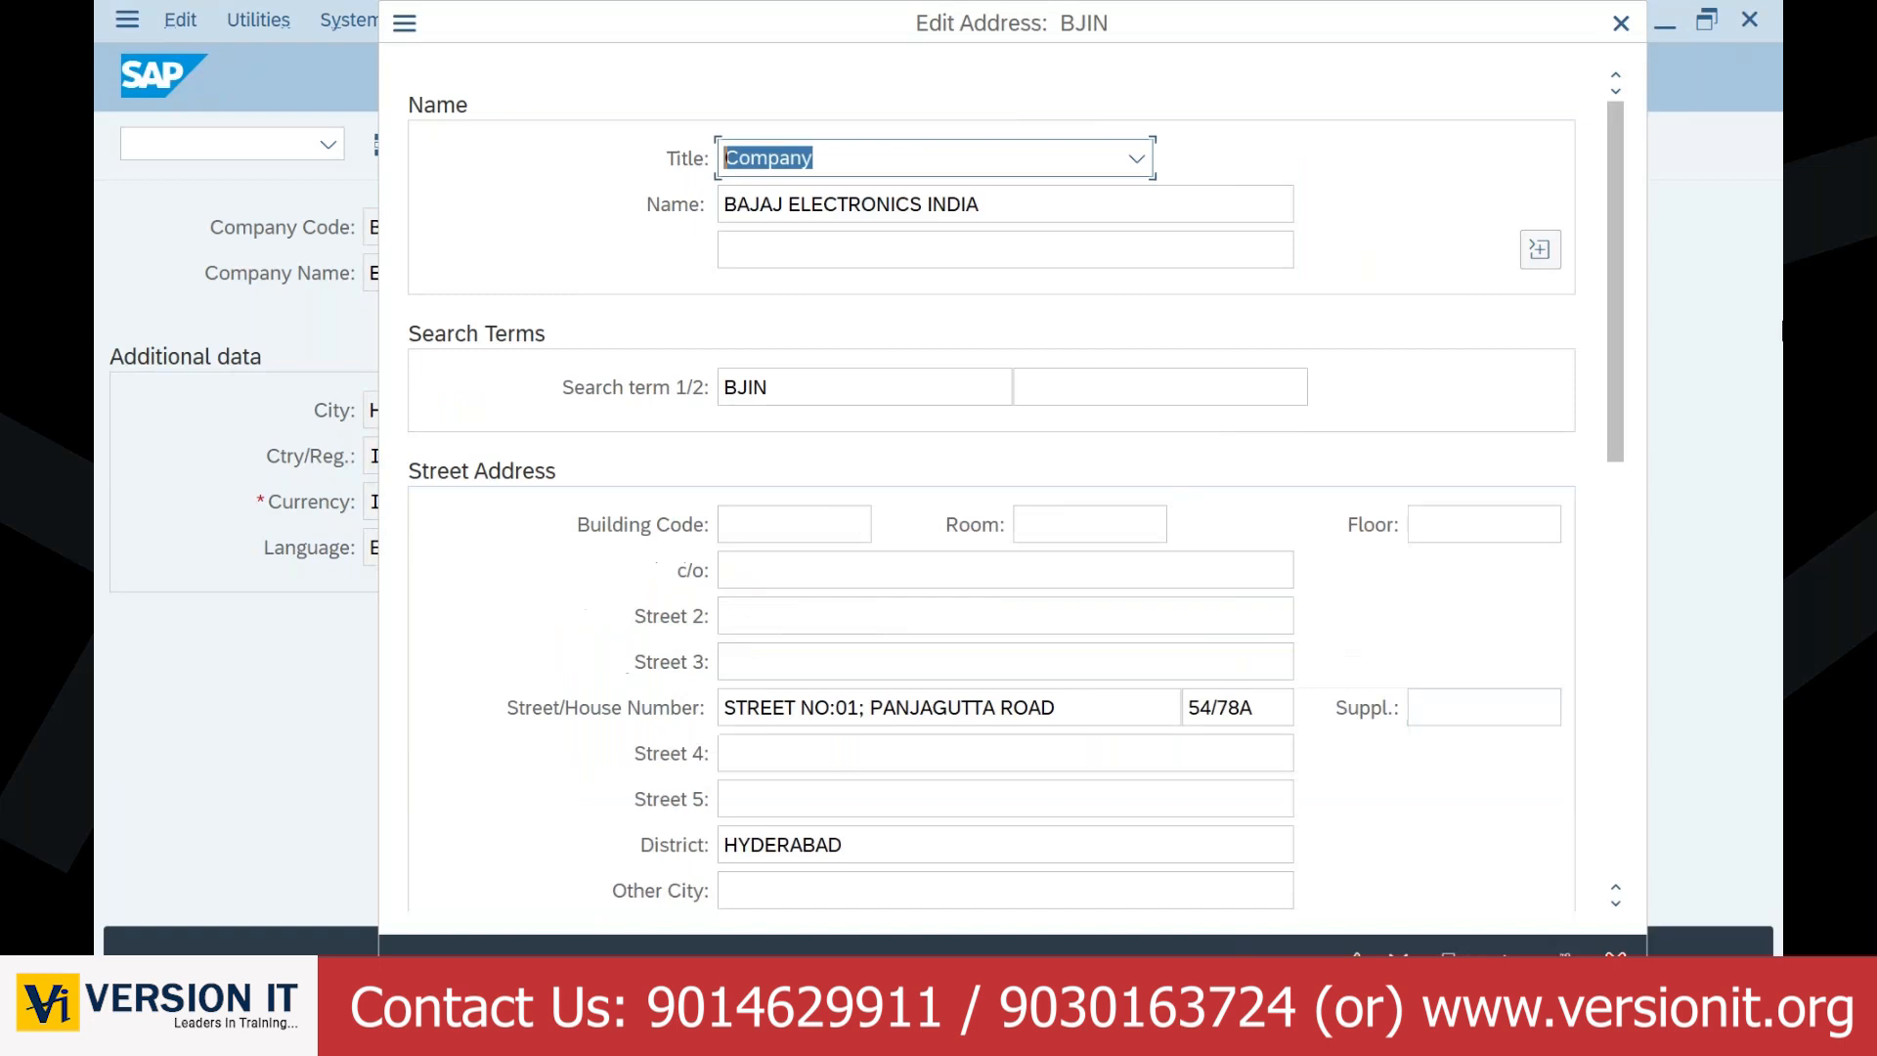
left_click_drag(1617, 226, 1616, 343)
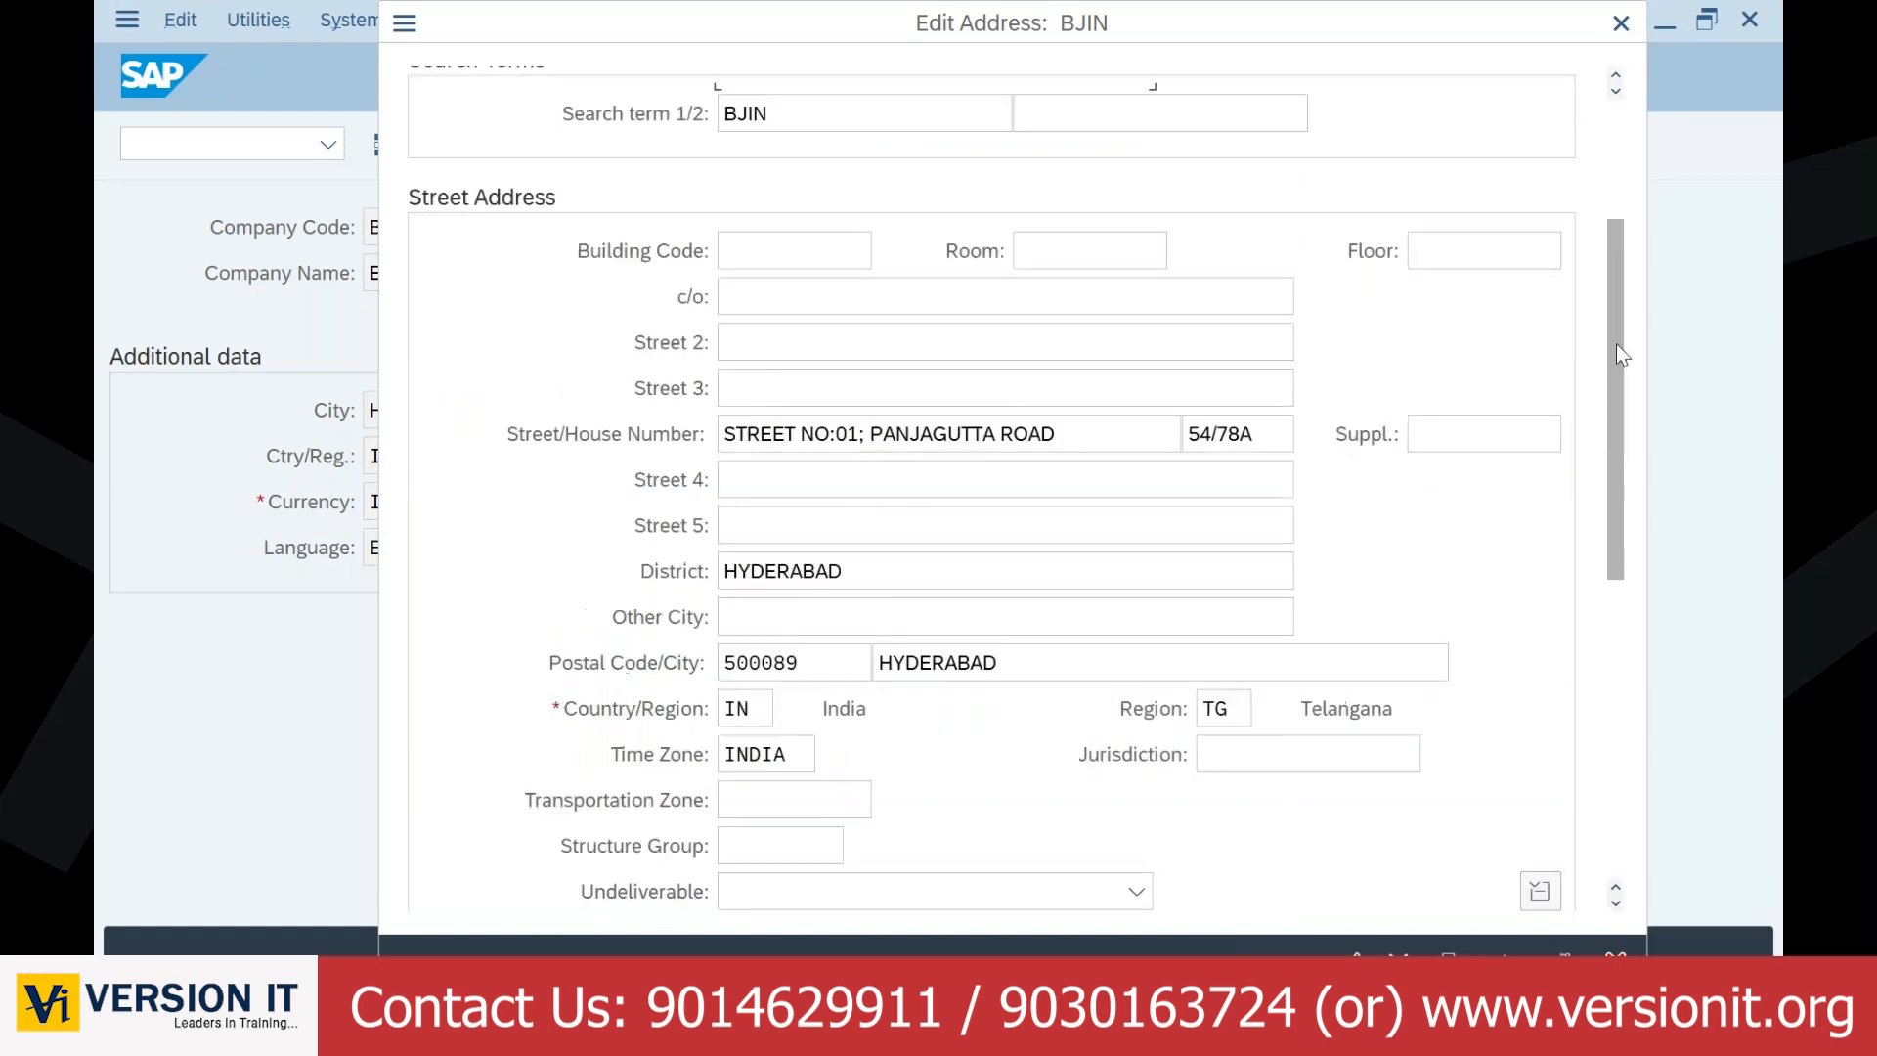
left_click(838, 247)
key("Tab")
key("Tab")
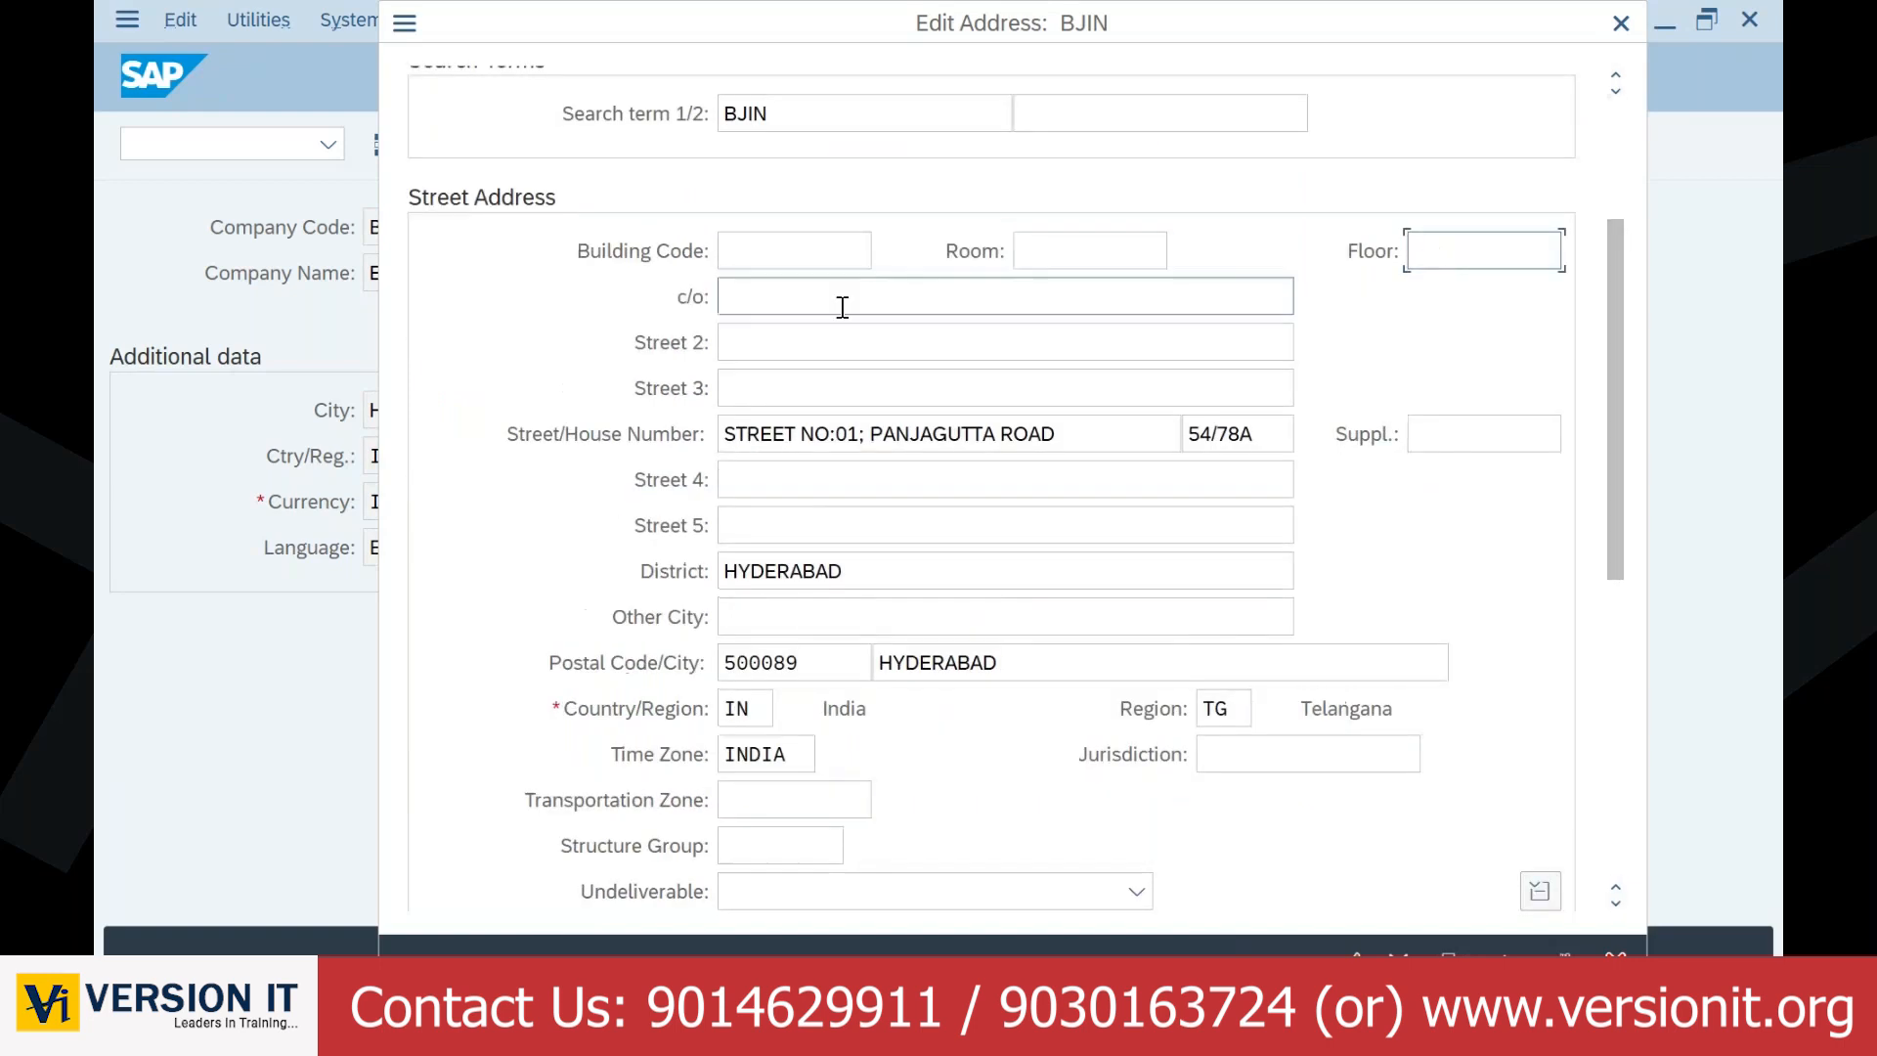
key("Tab")
left_click(784, 471)
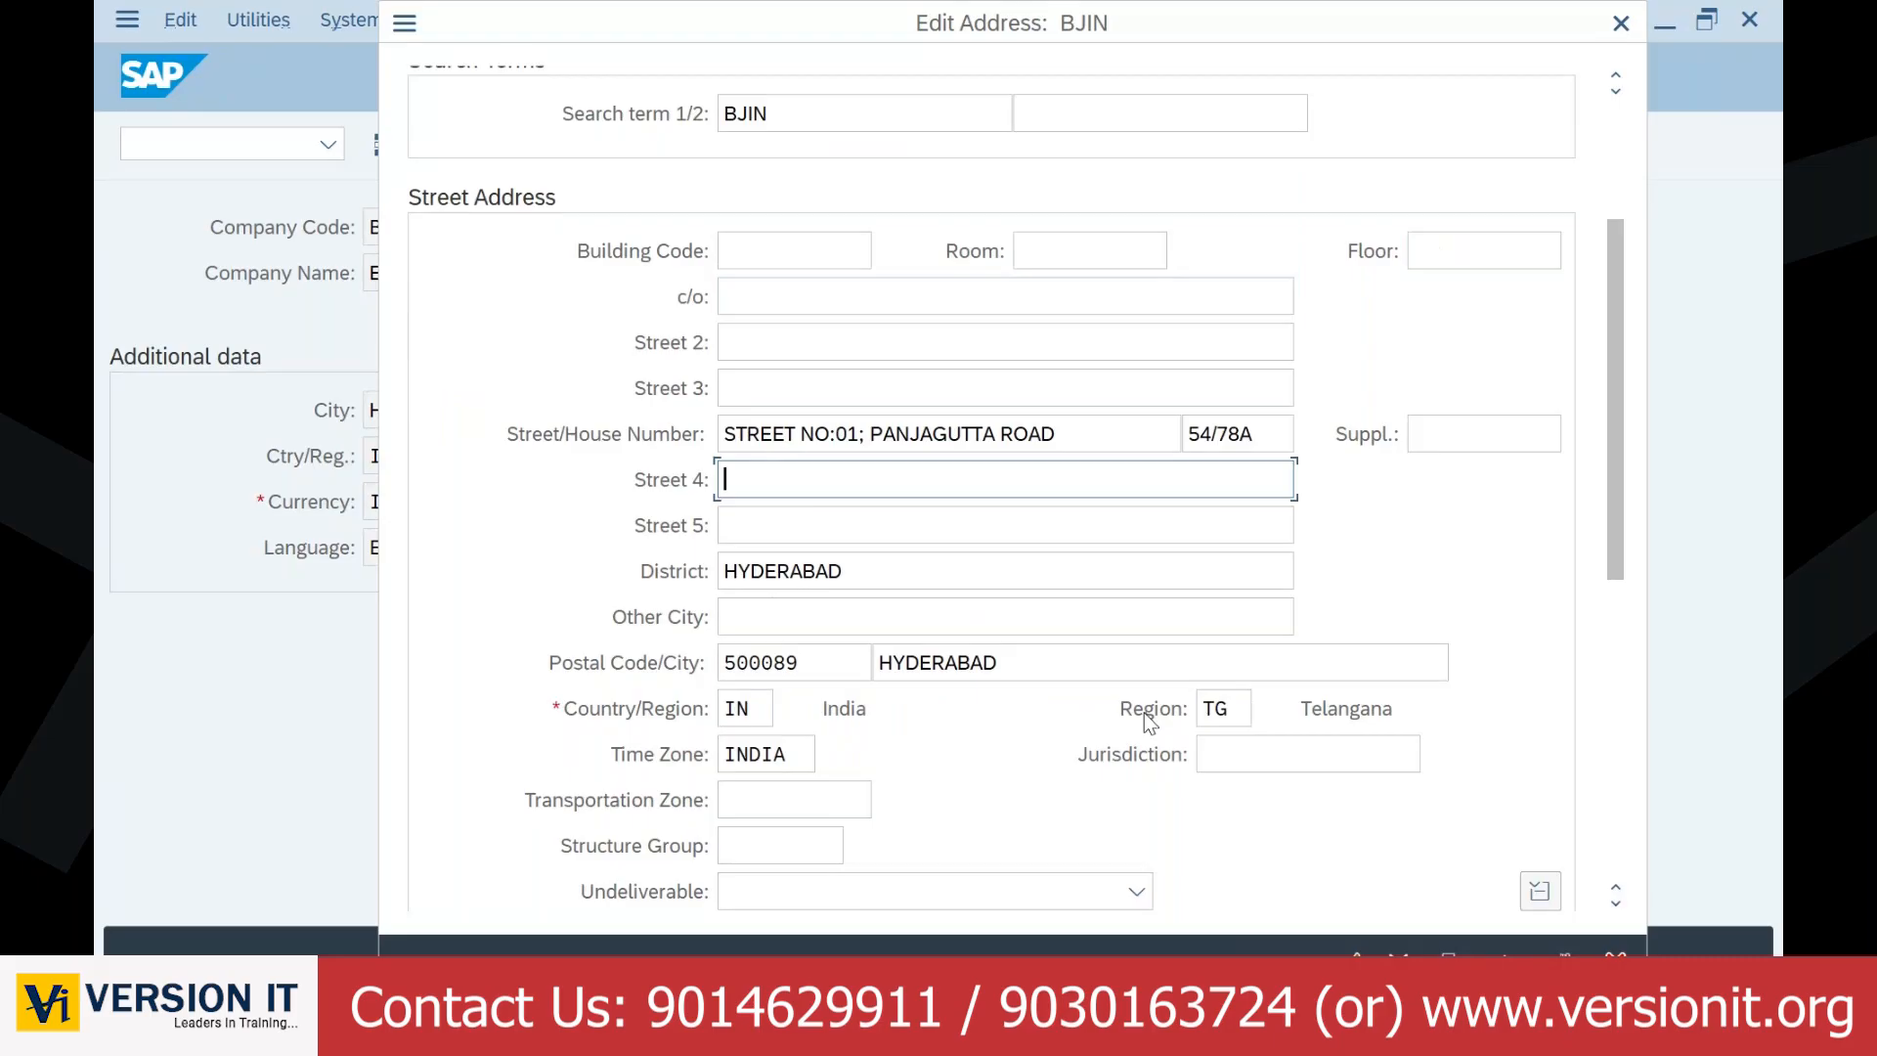
key("Return")
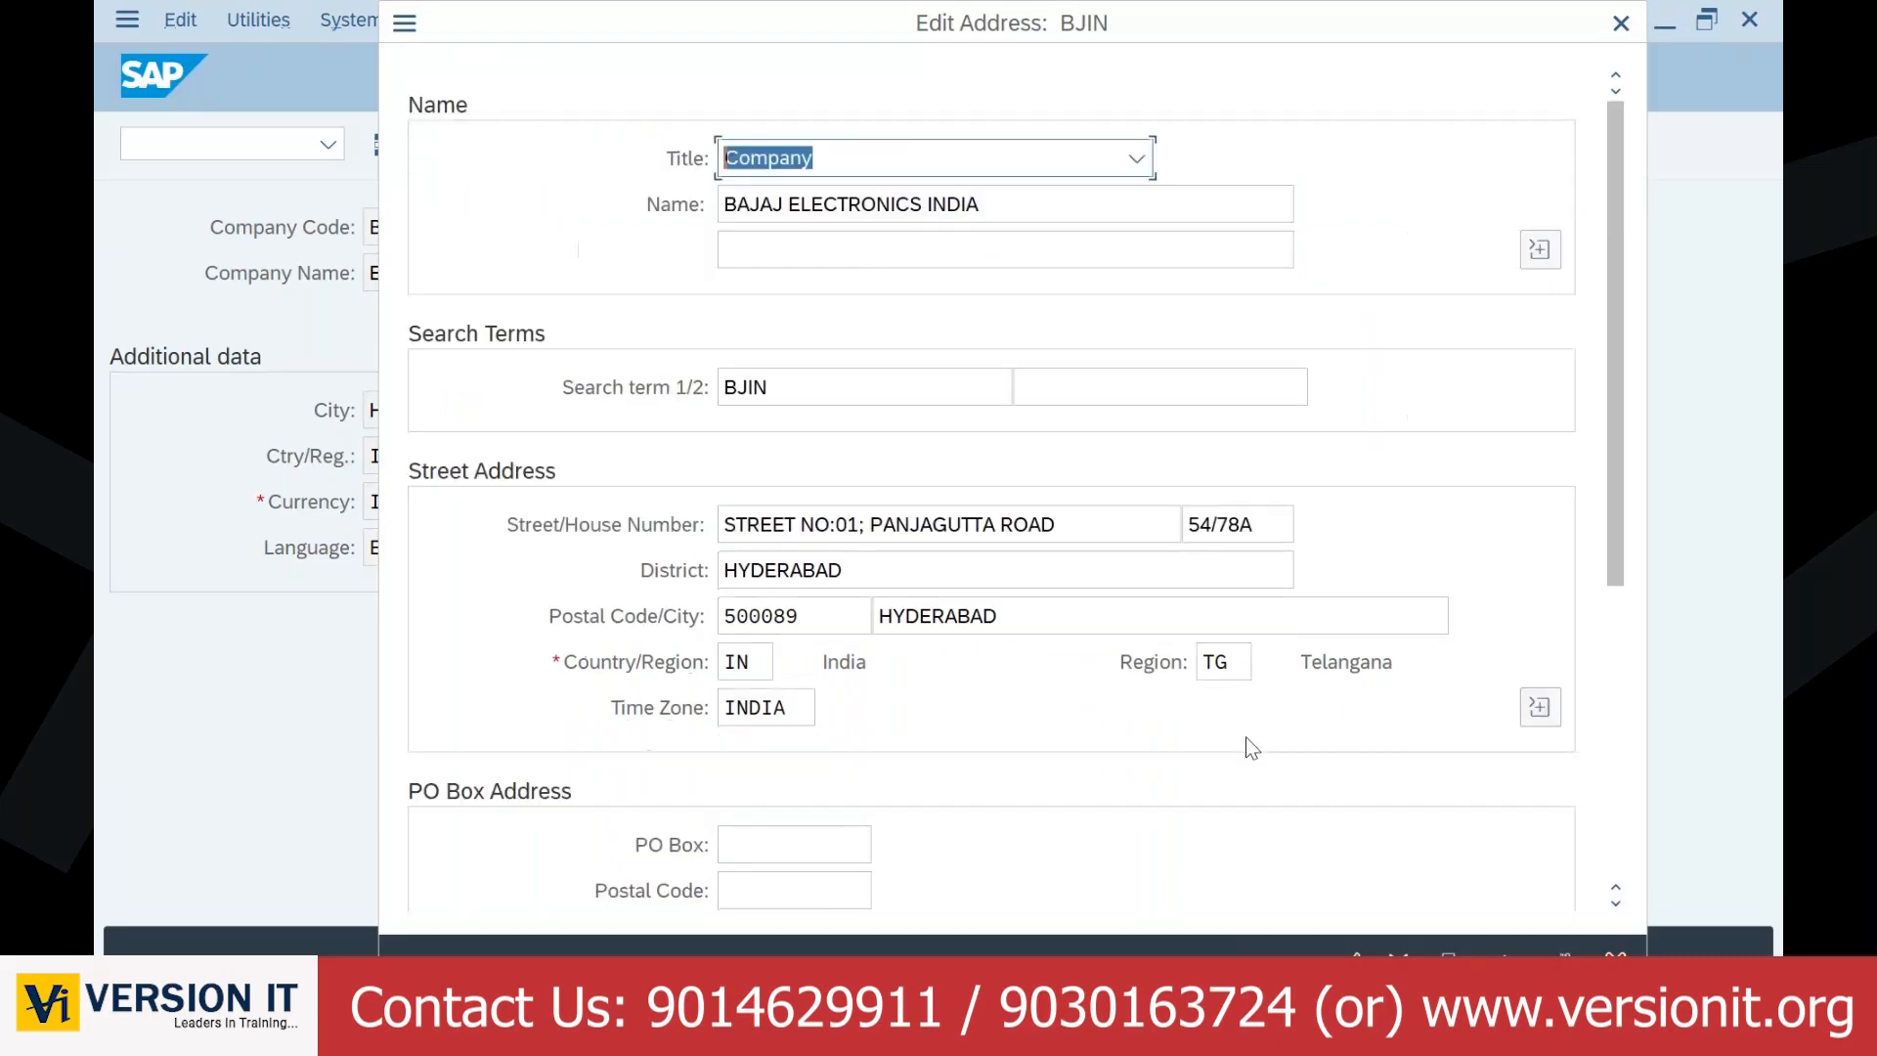
Step: Review the PO box, communication and comments fields of the company code's address
scroll(1626, 374, "down", 1)
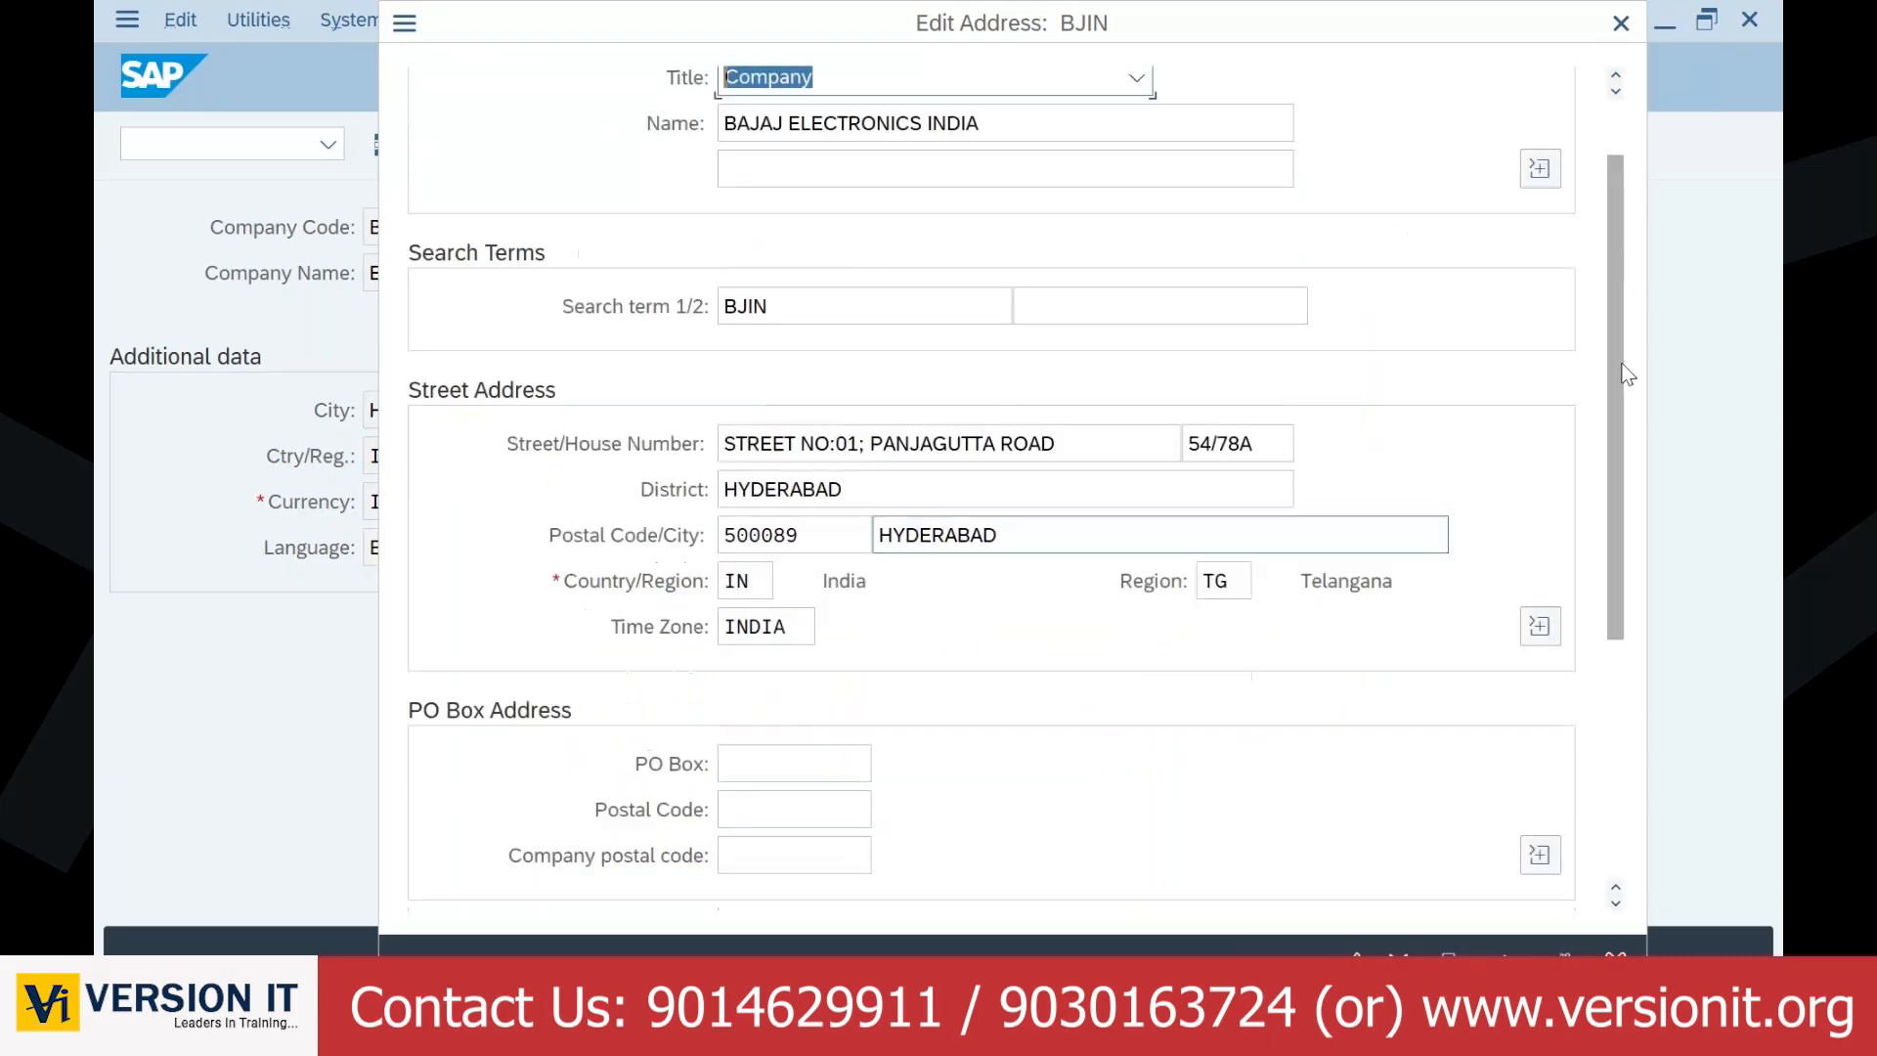
scroll(1625, 440, "down", 3)
scroll(1627, 528, "down", 1)
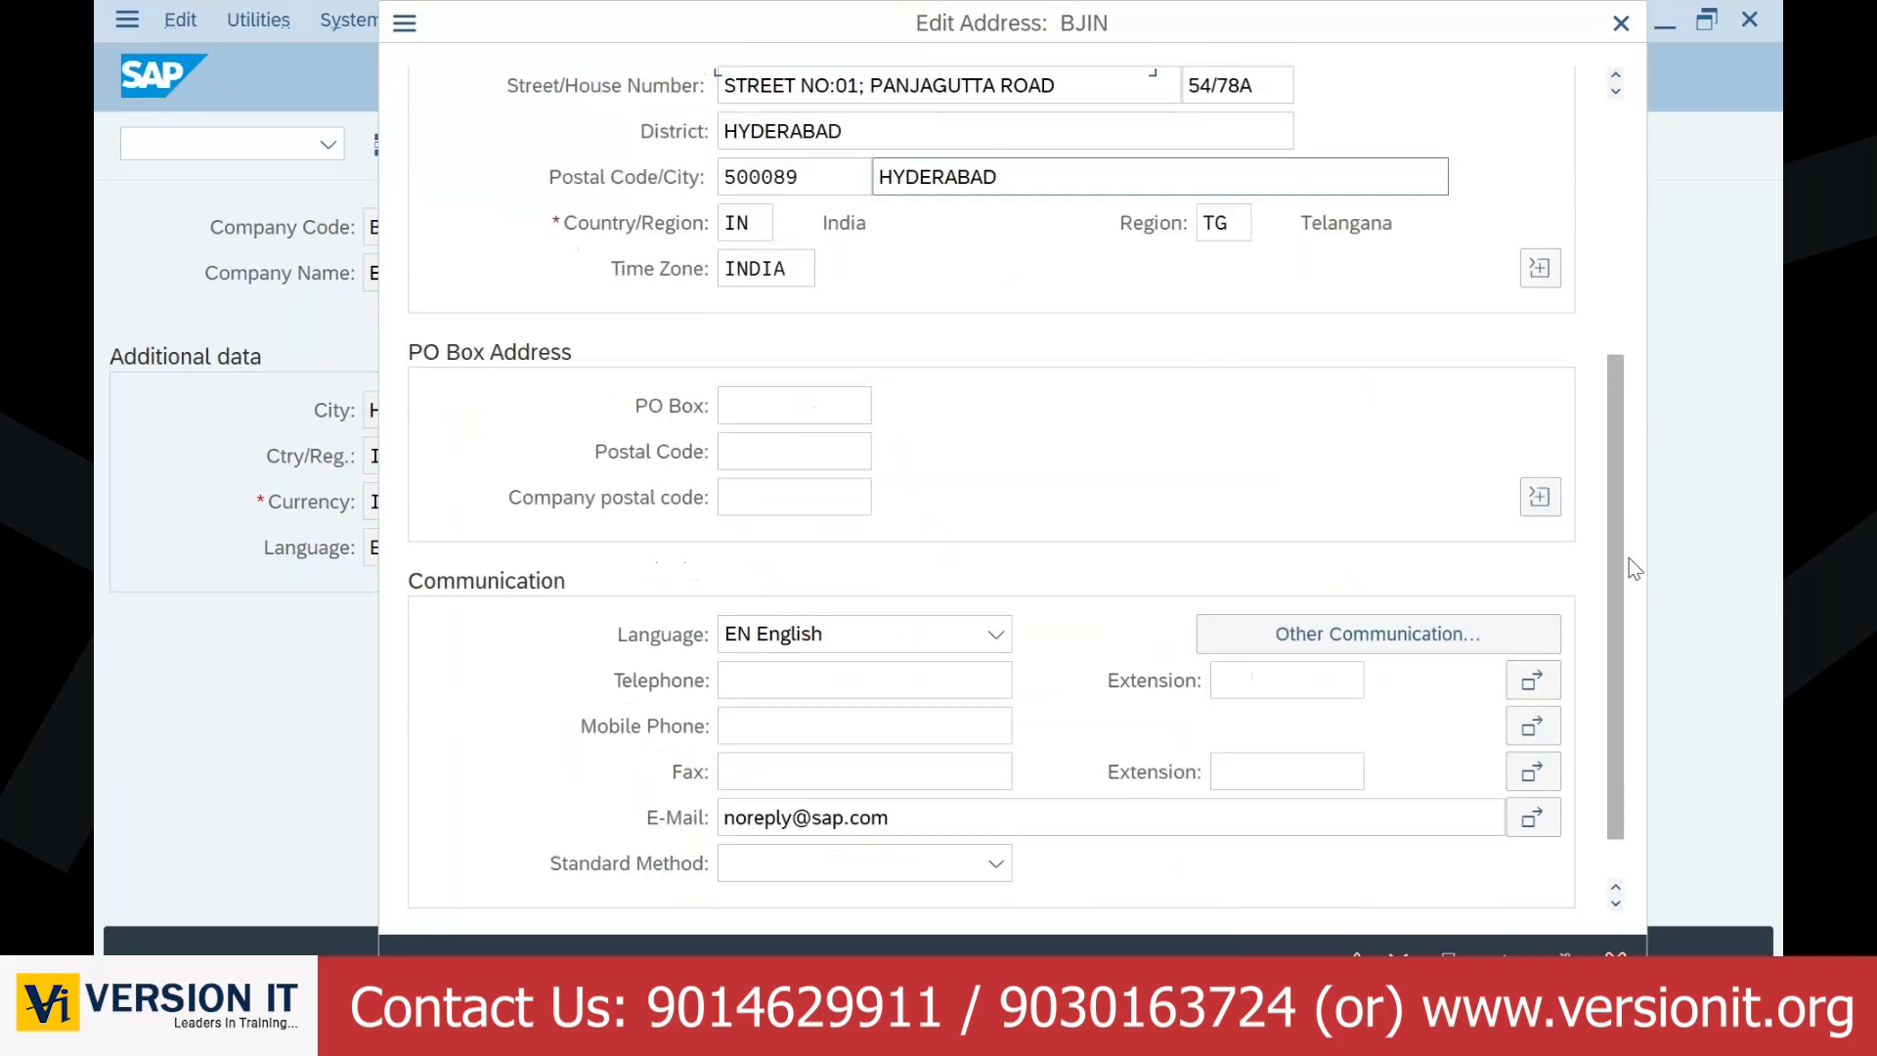
left_click(792, 405)
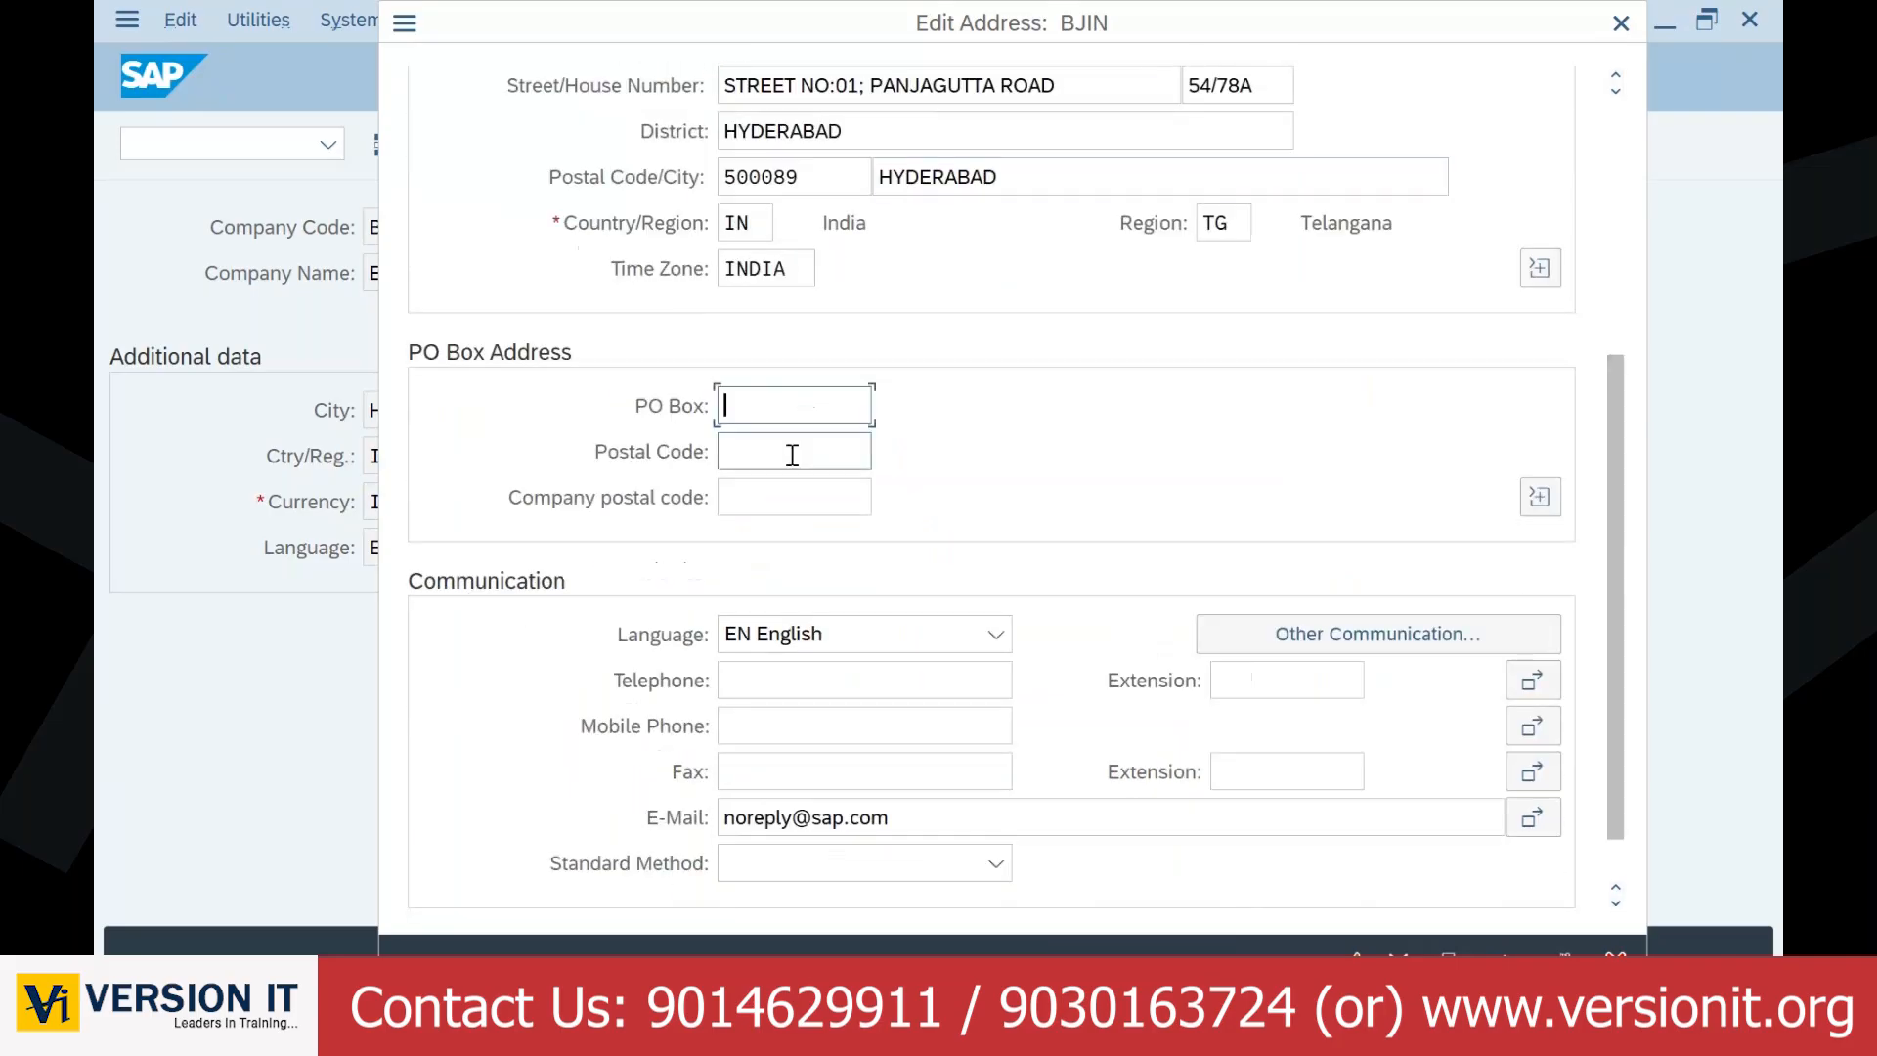
left_click(792, 455)
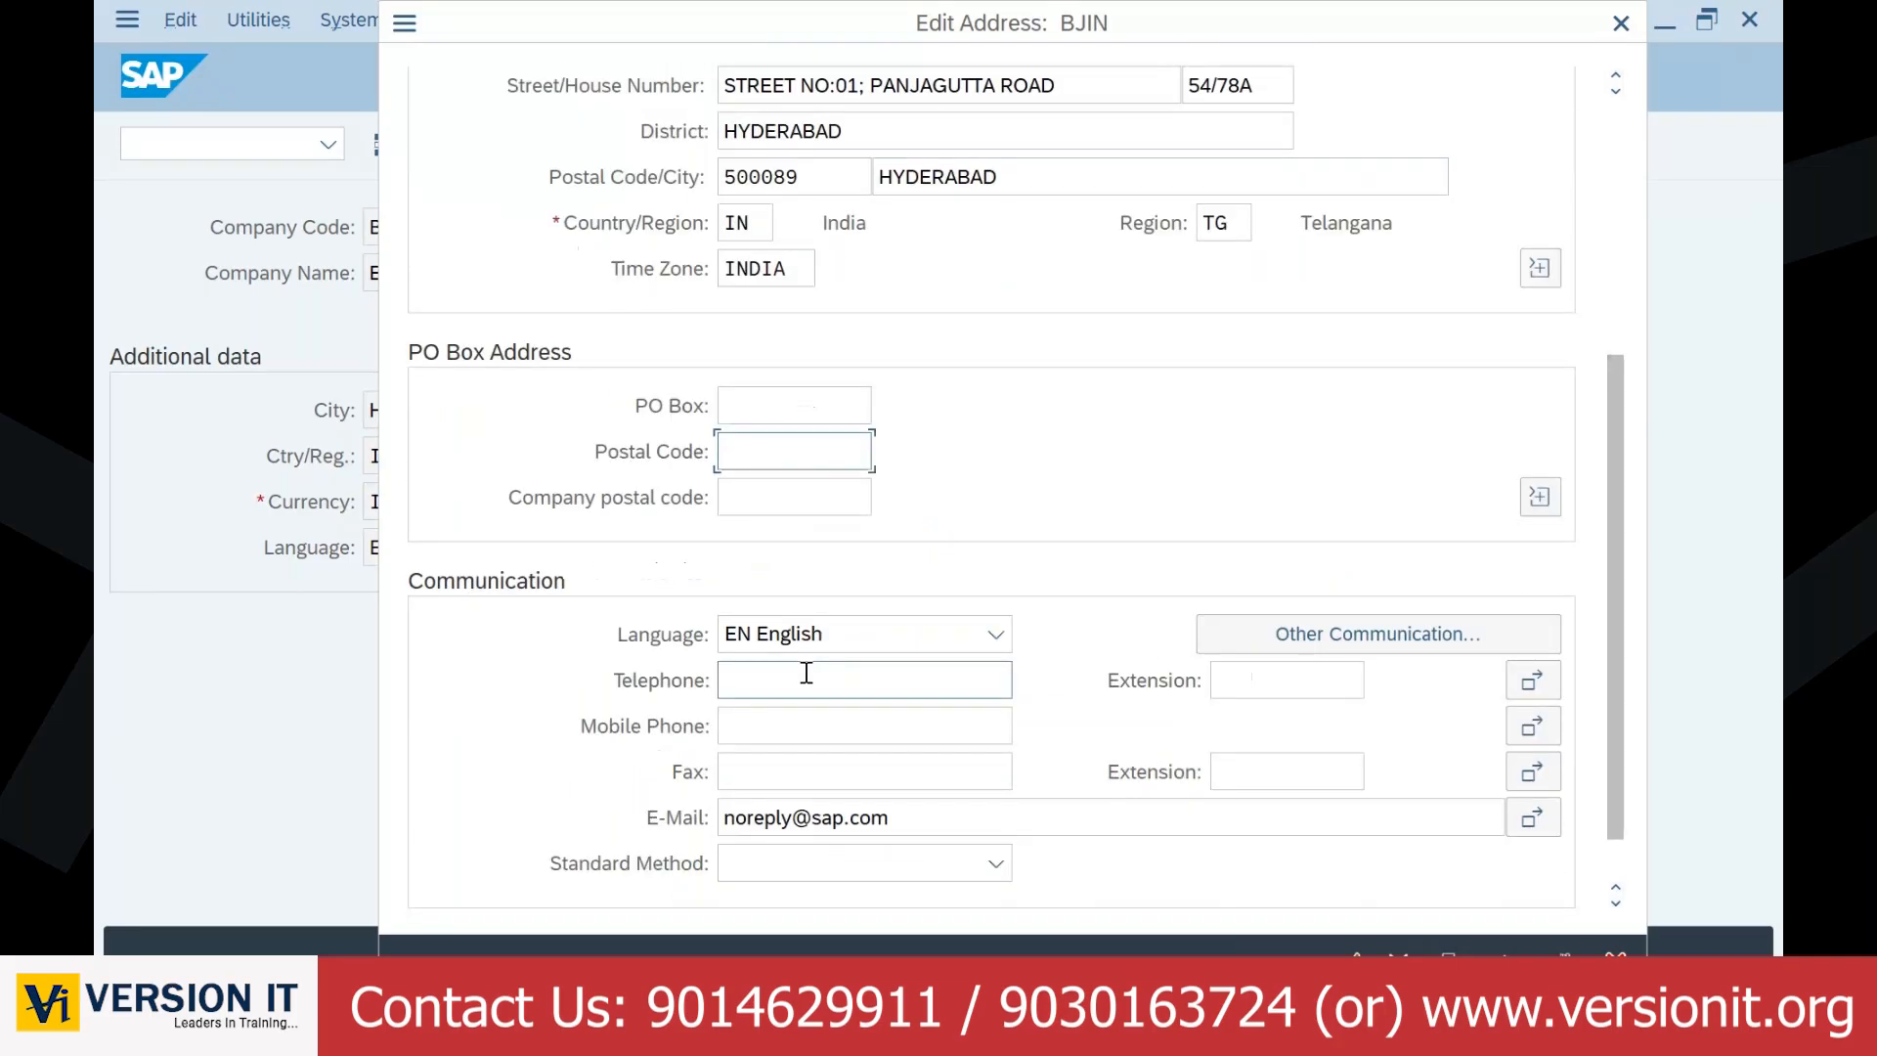
left_click(806, 673)
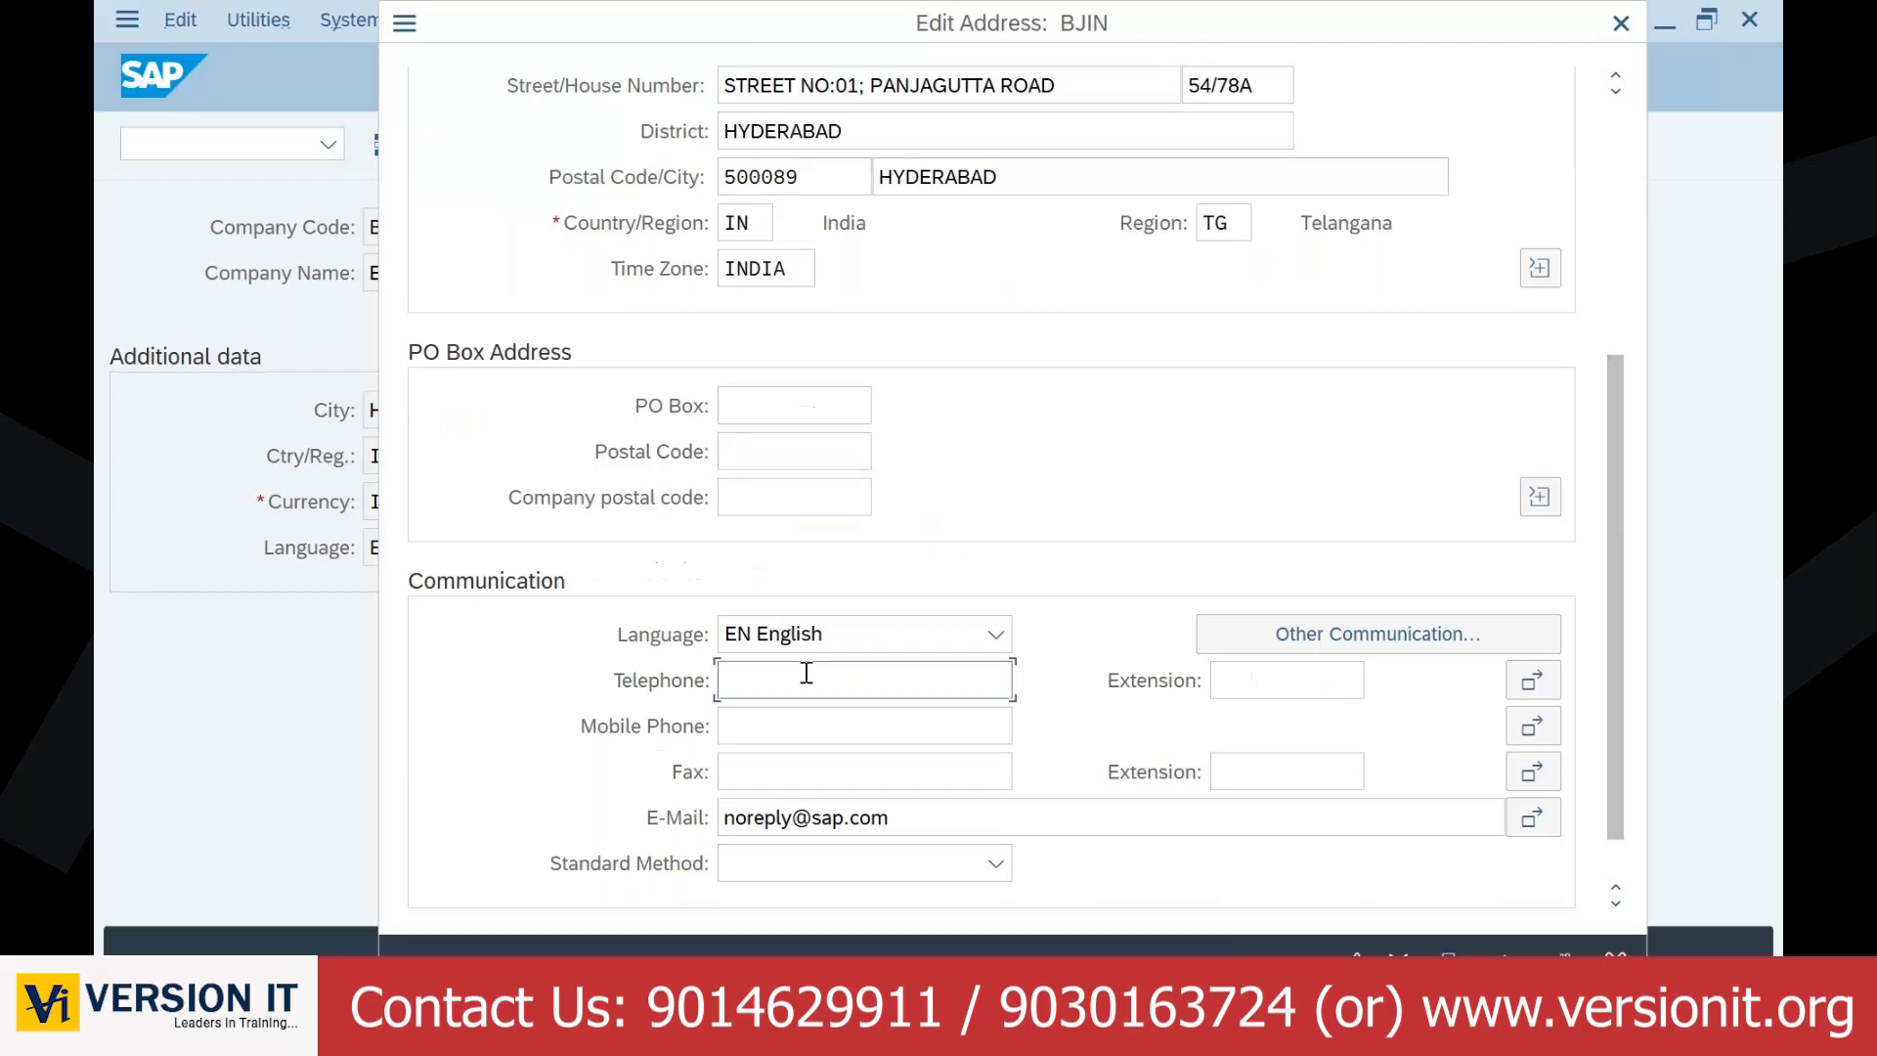
left_click(809, 733)
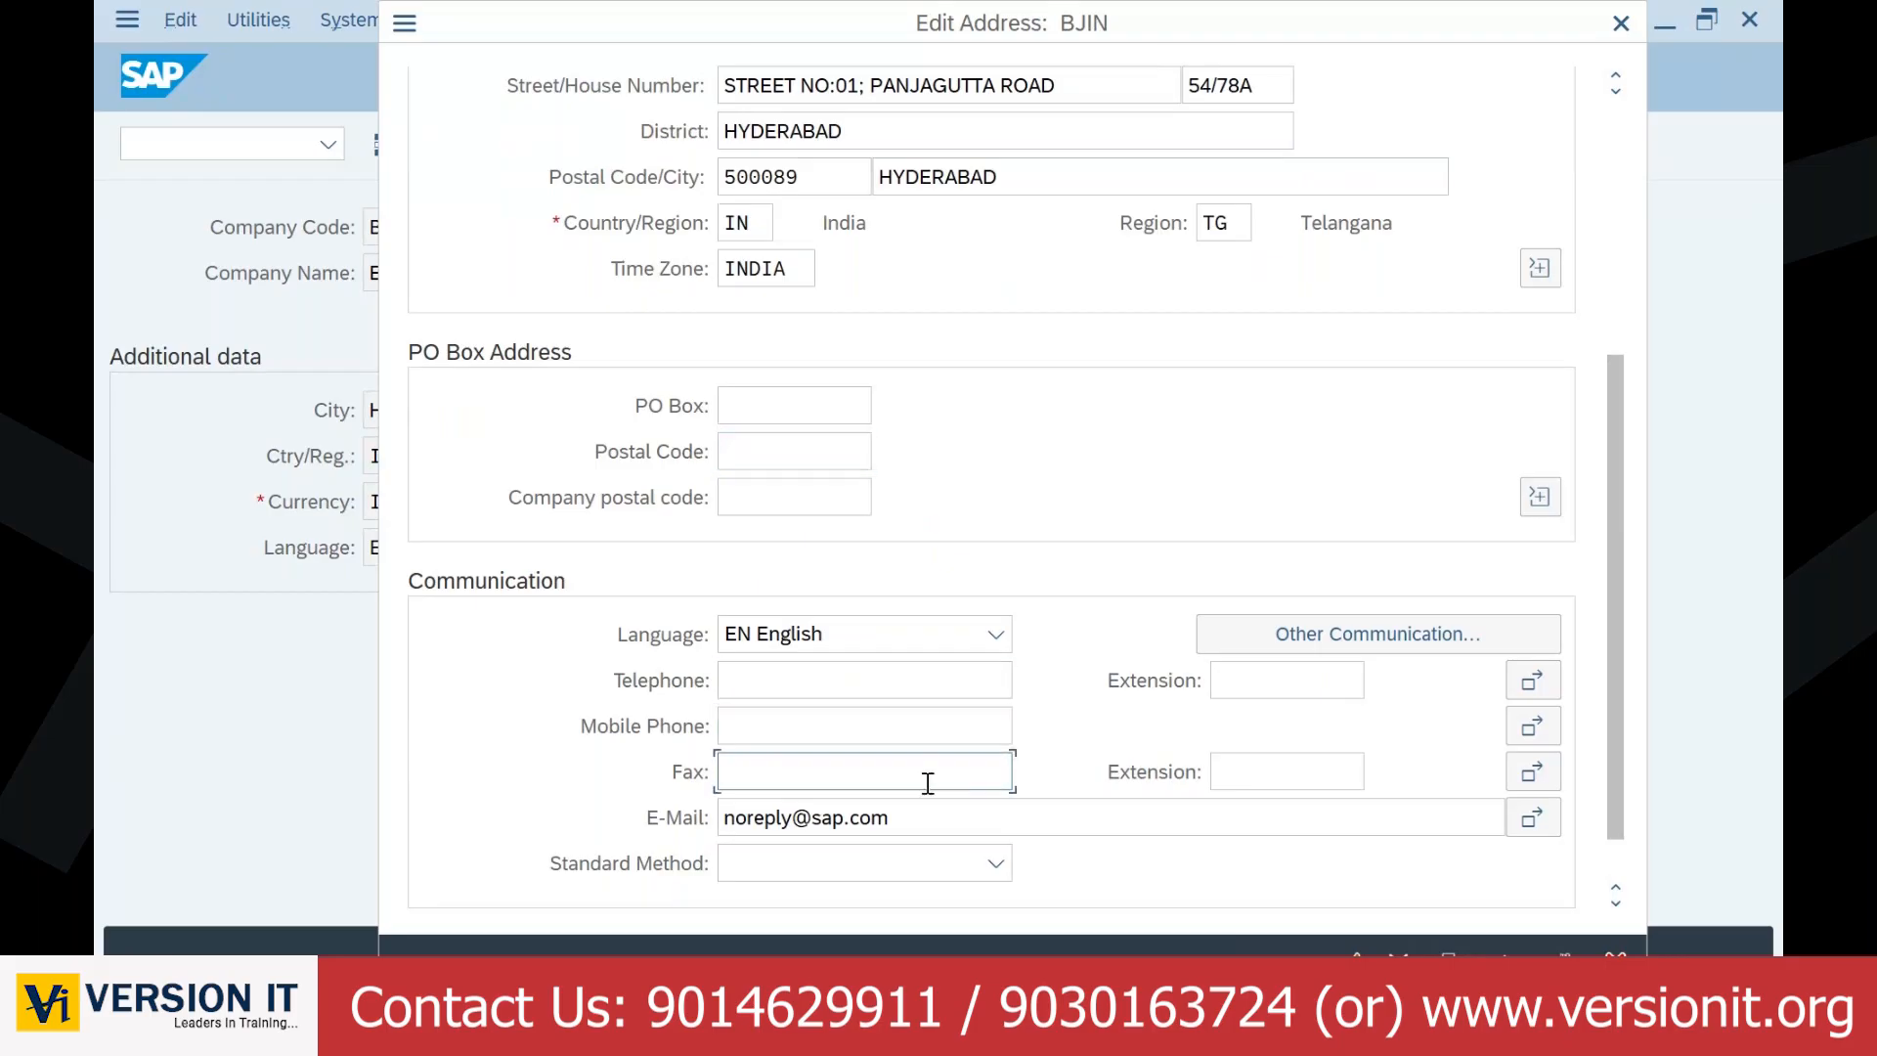
left_click(968, 822)
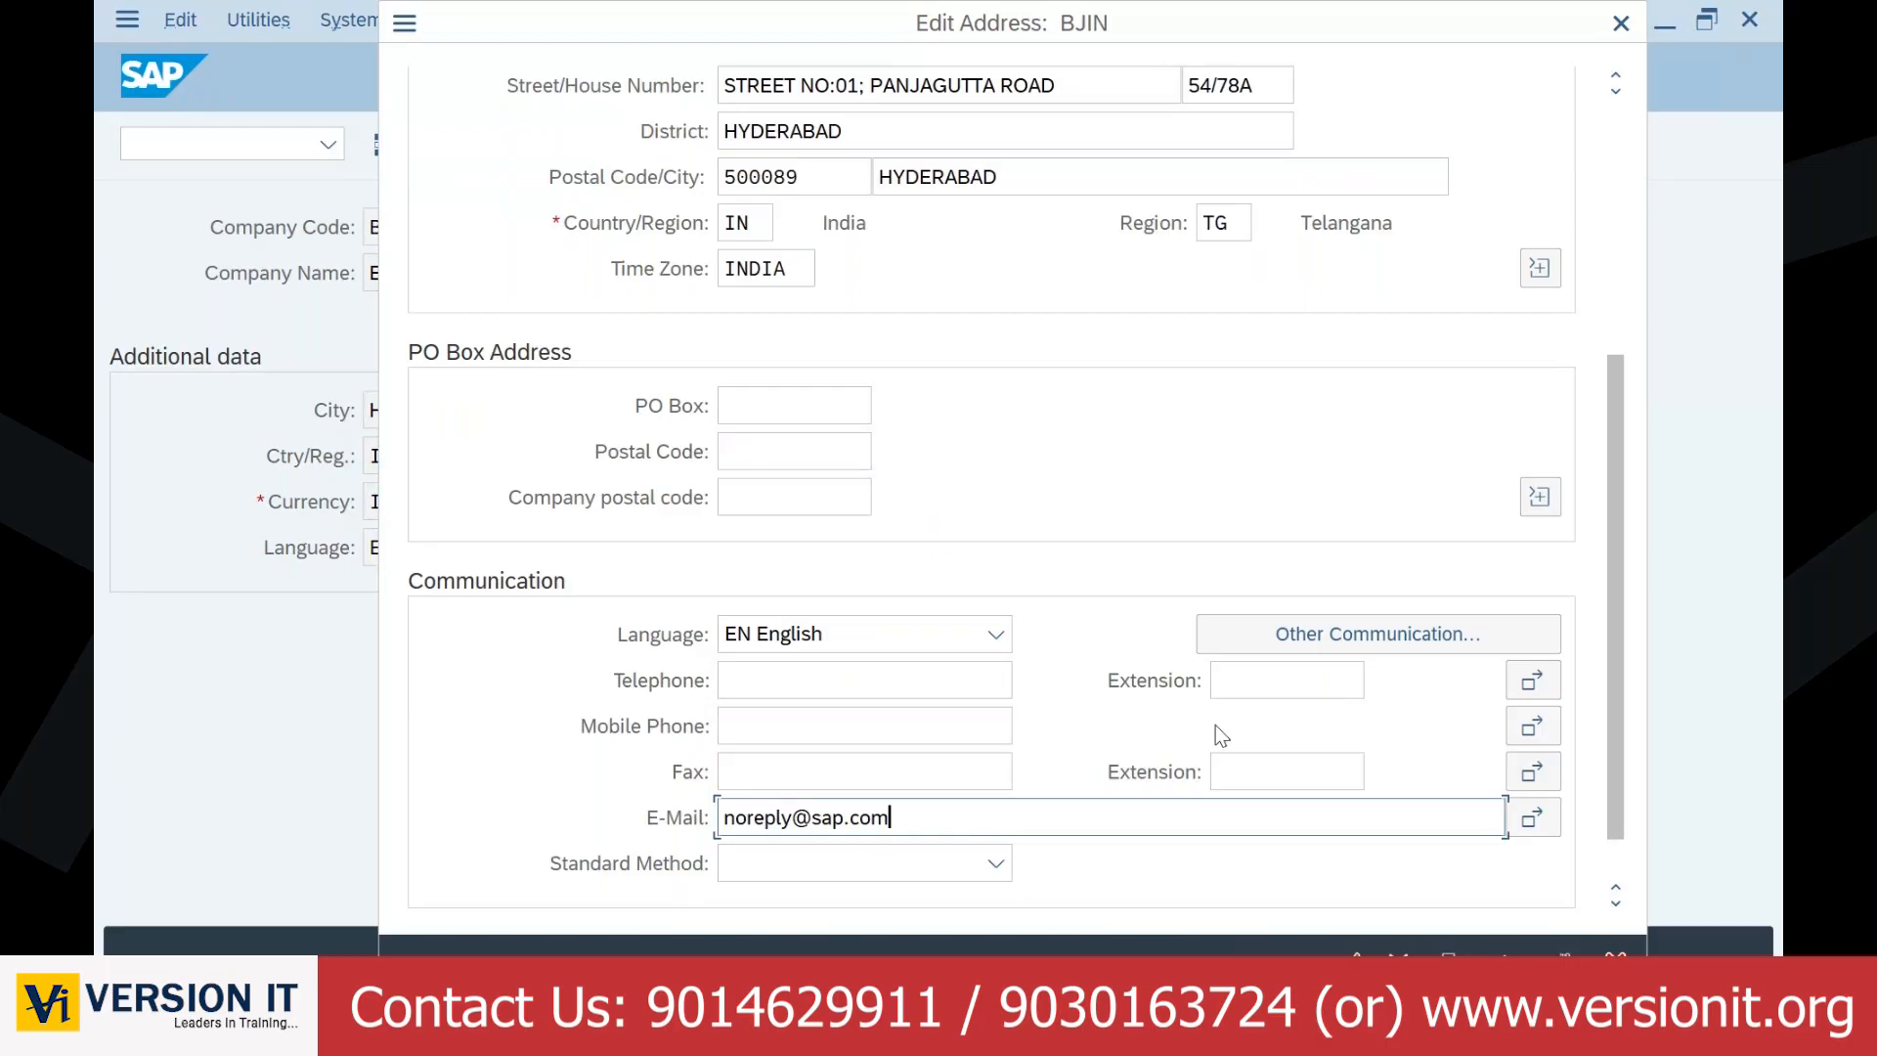
scroll(1599, 450, "down", 1)
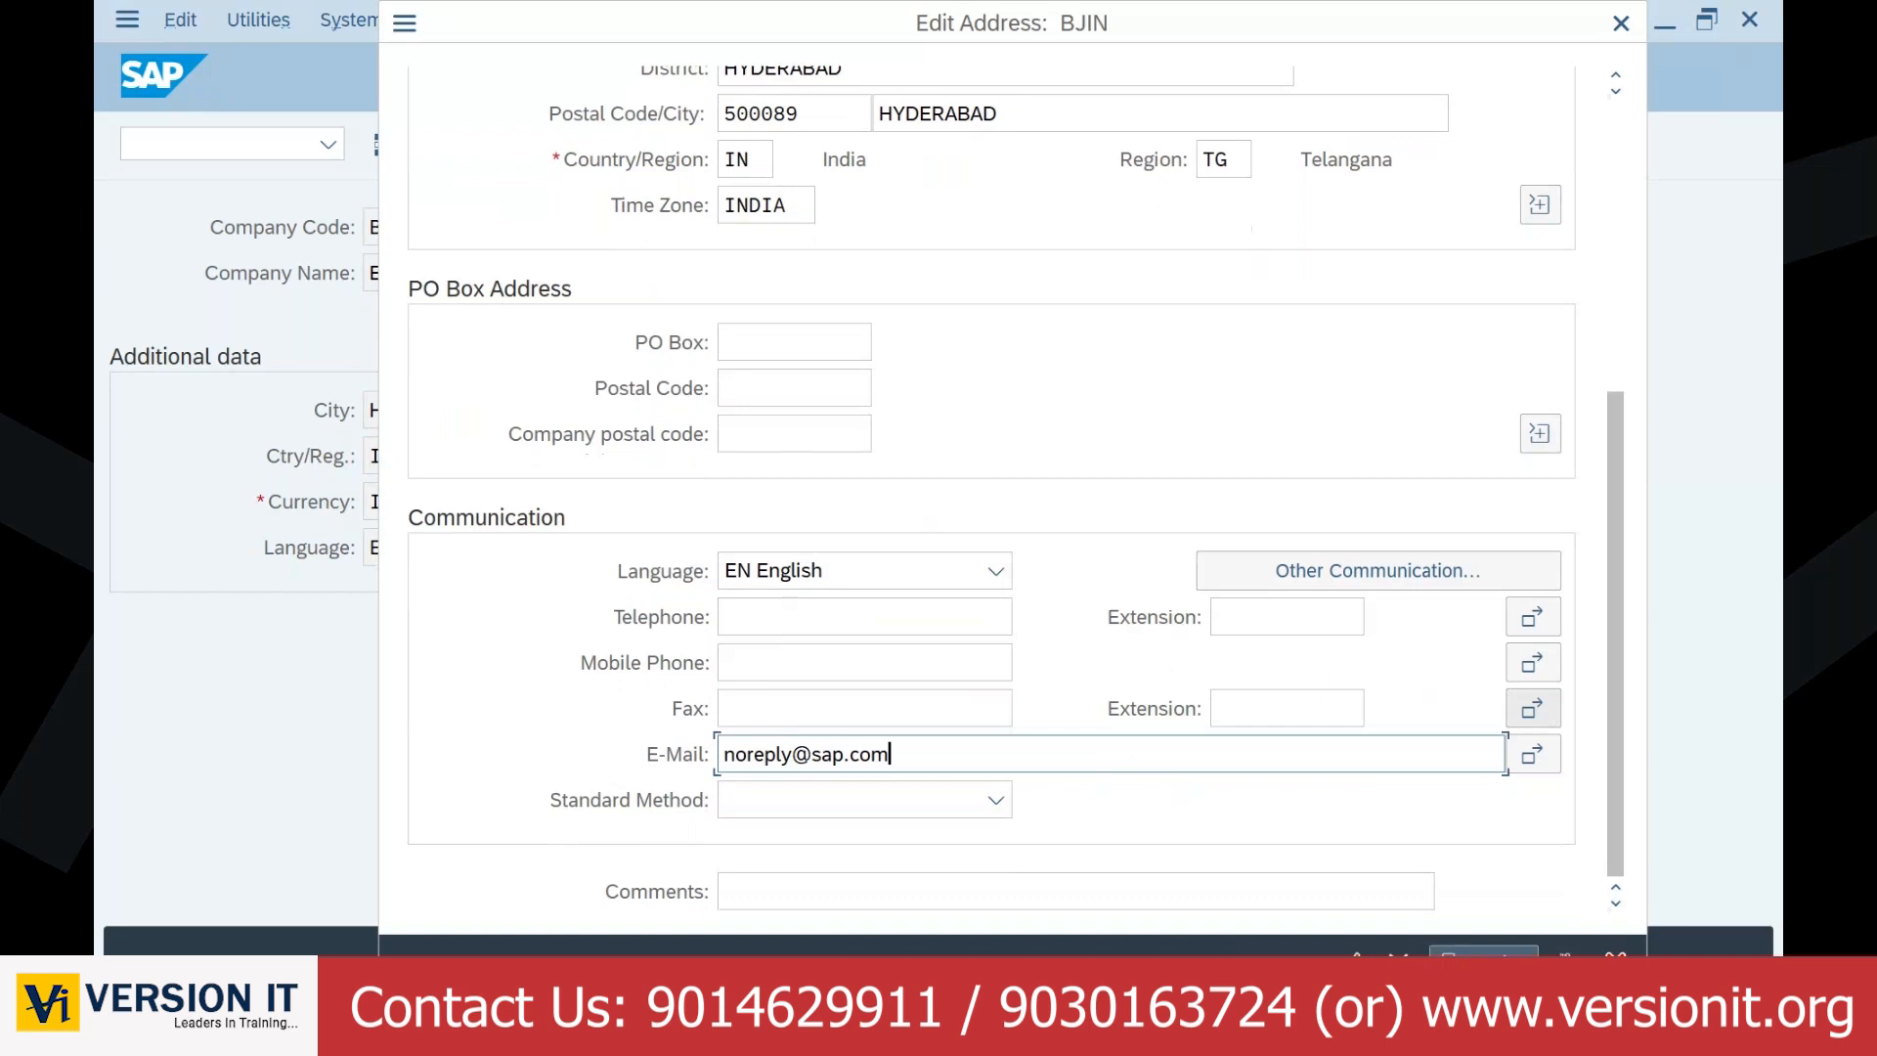
Step: Check the print preview of the formatted address, close it and uncover the company code details behind the address window
left_click(1484, 965)
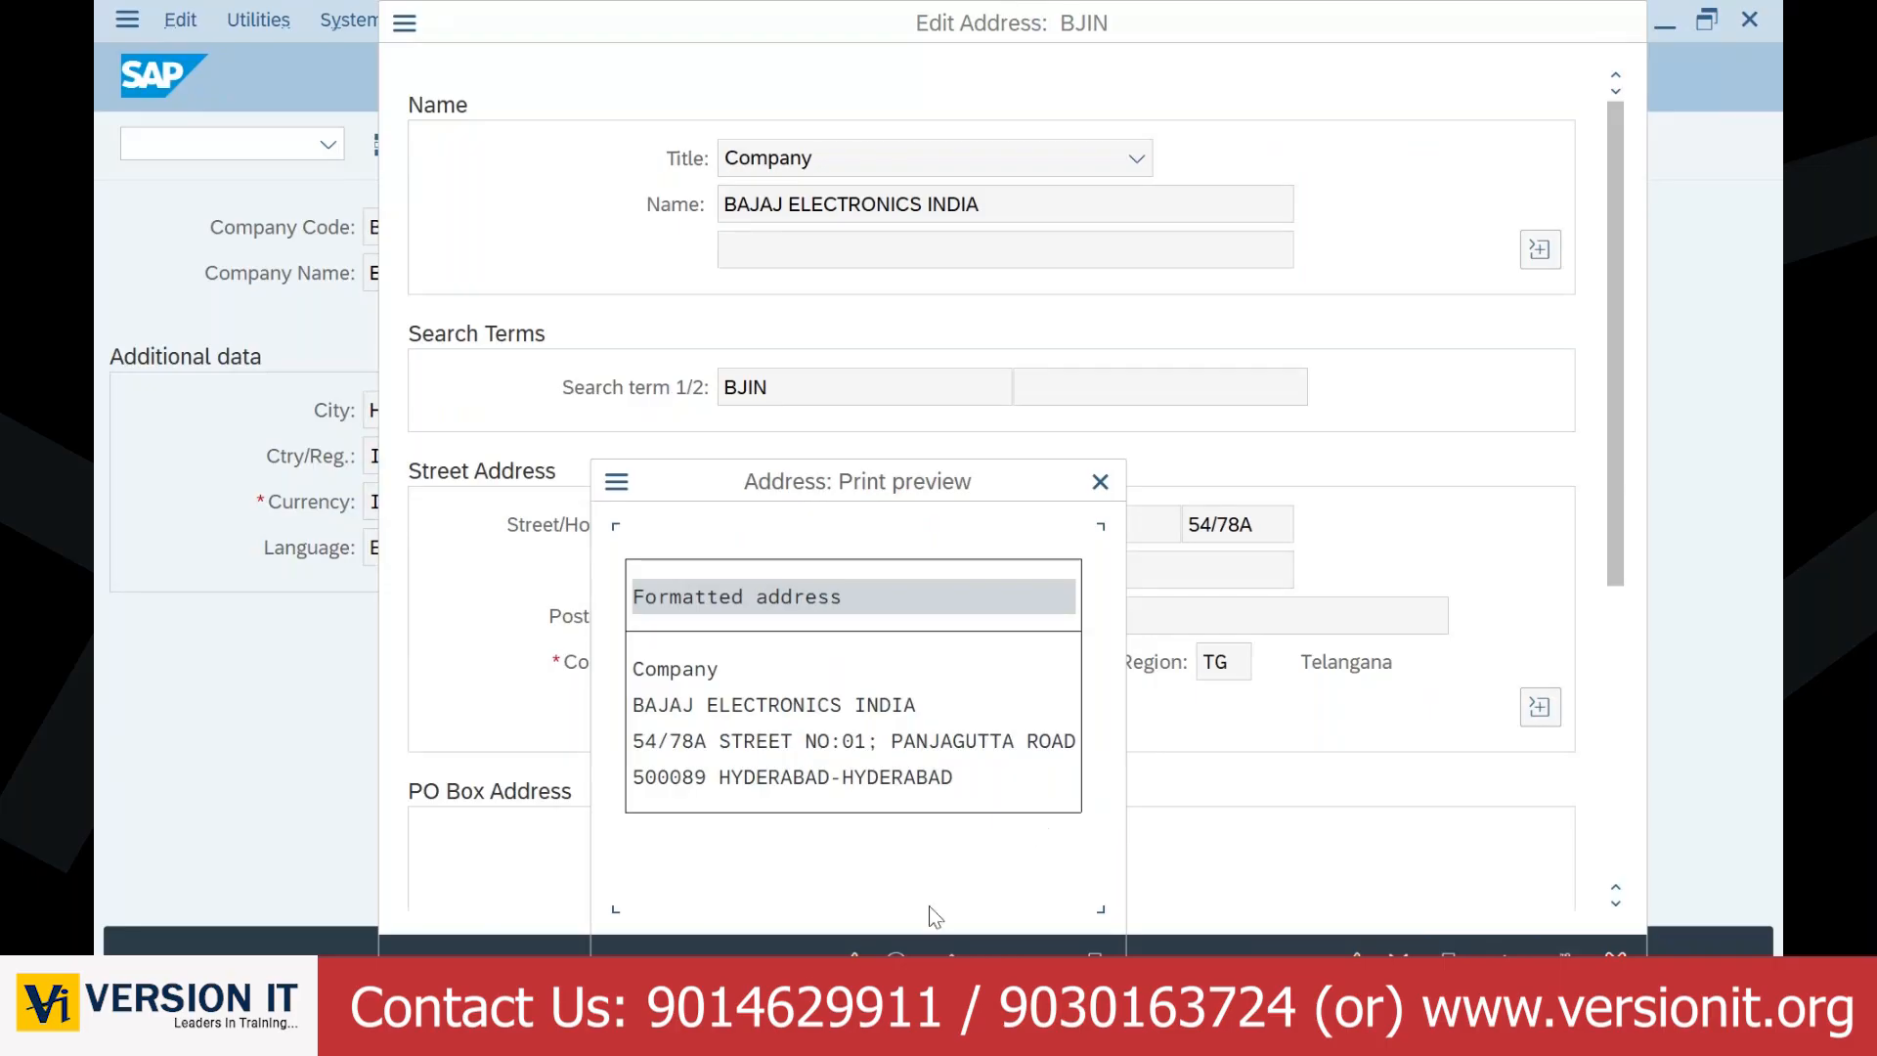
left_click(849, 954)
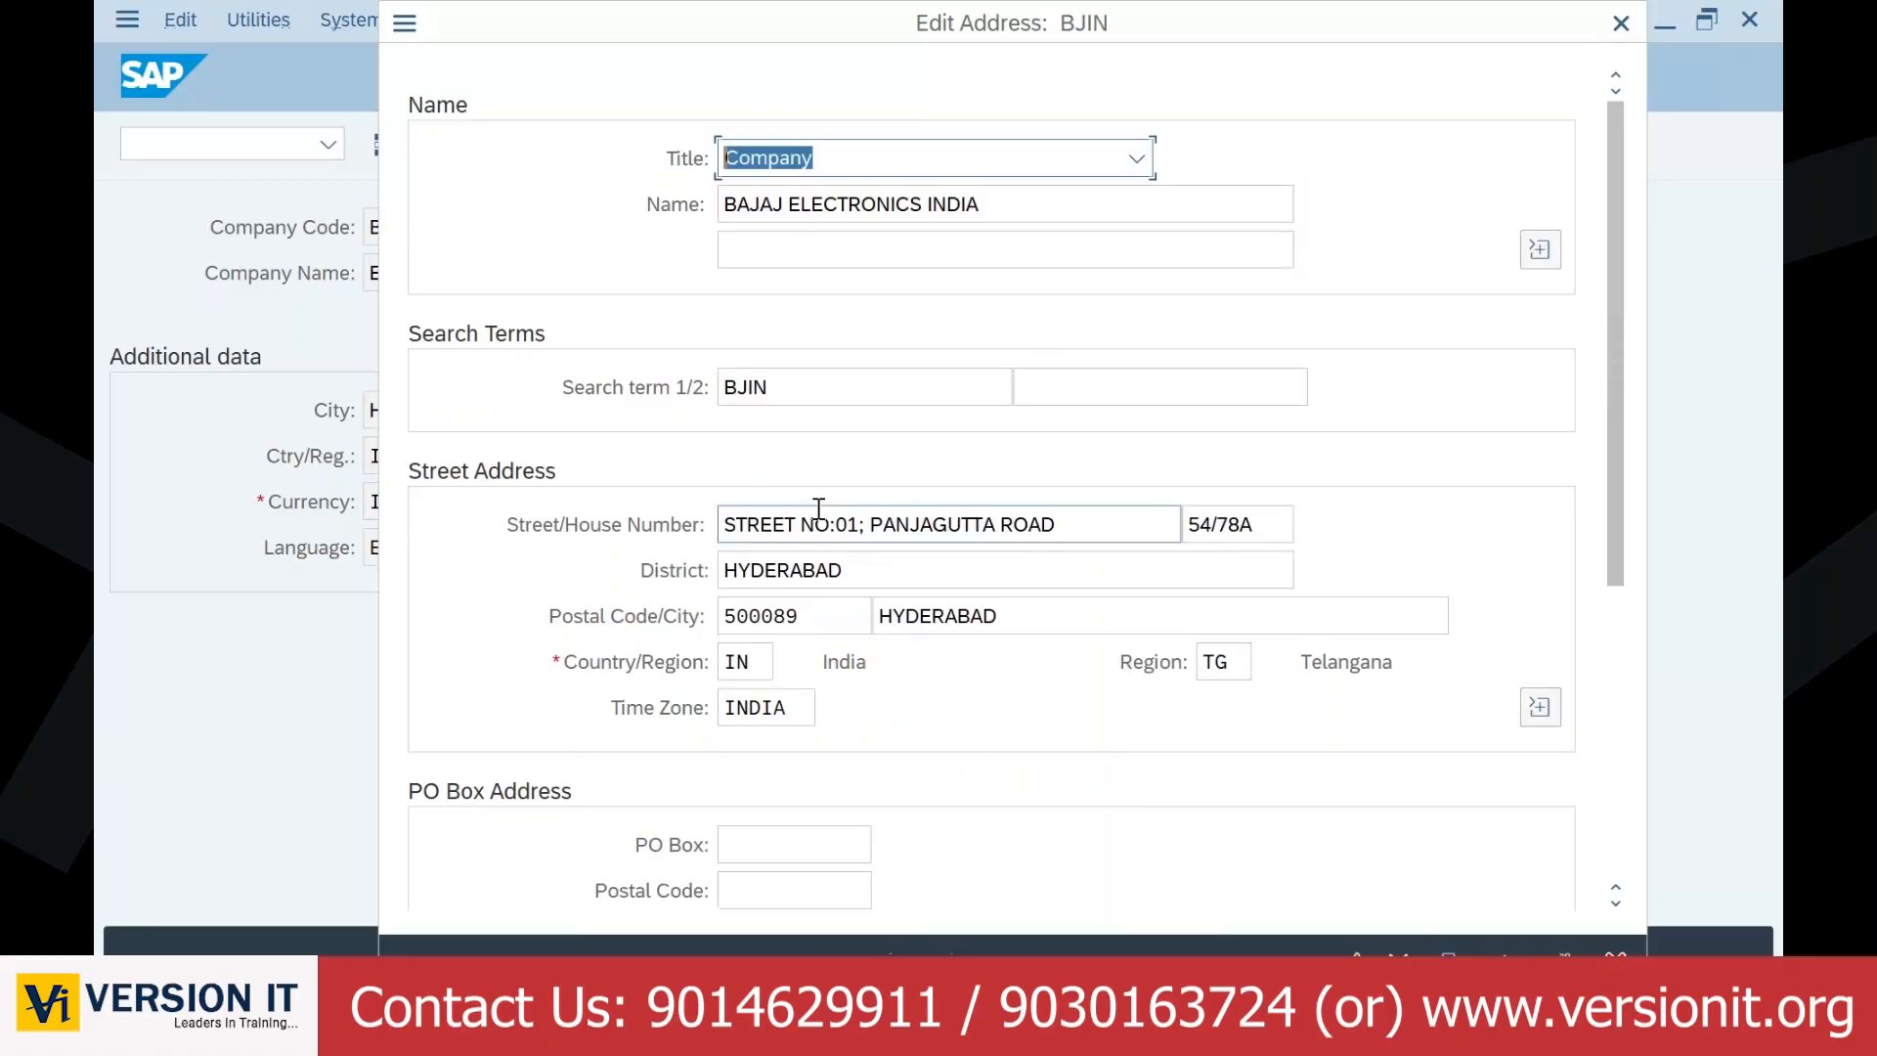
left_click_drag(528, 33, 839, 81)
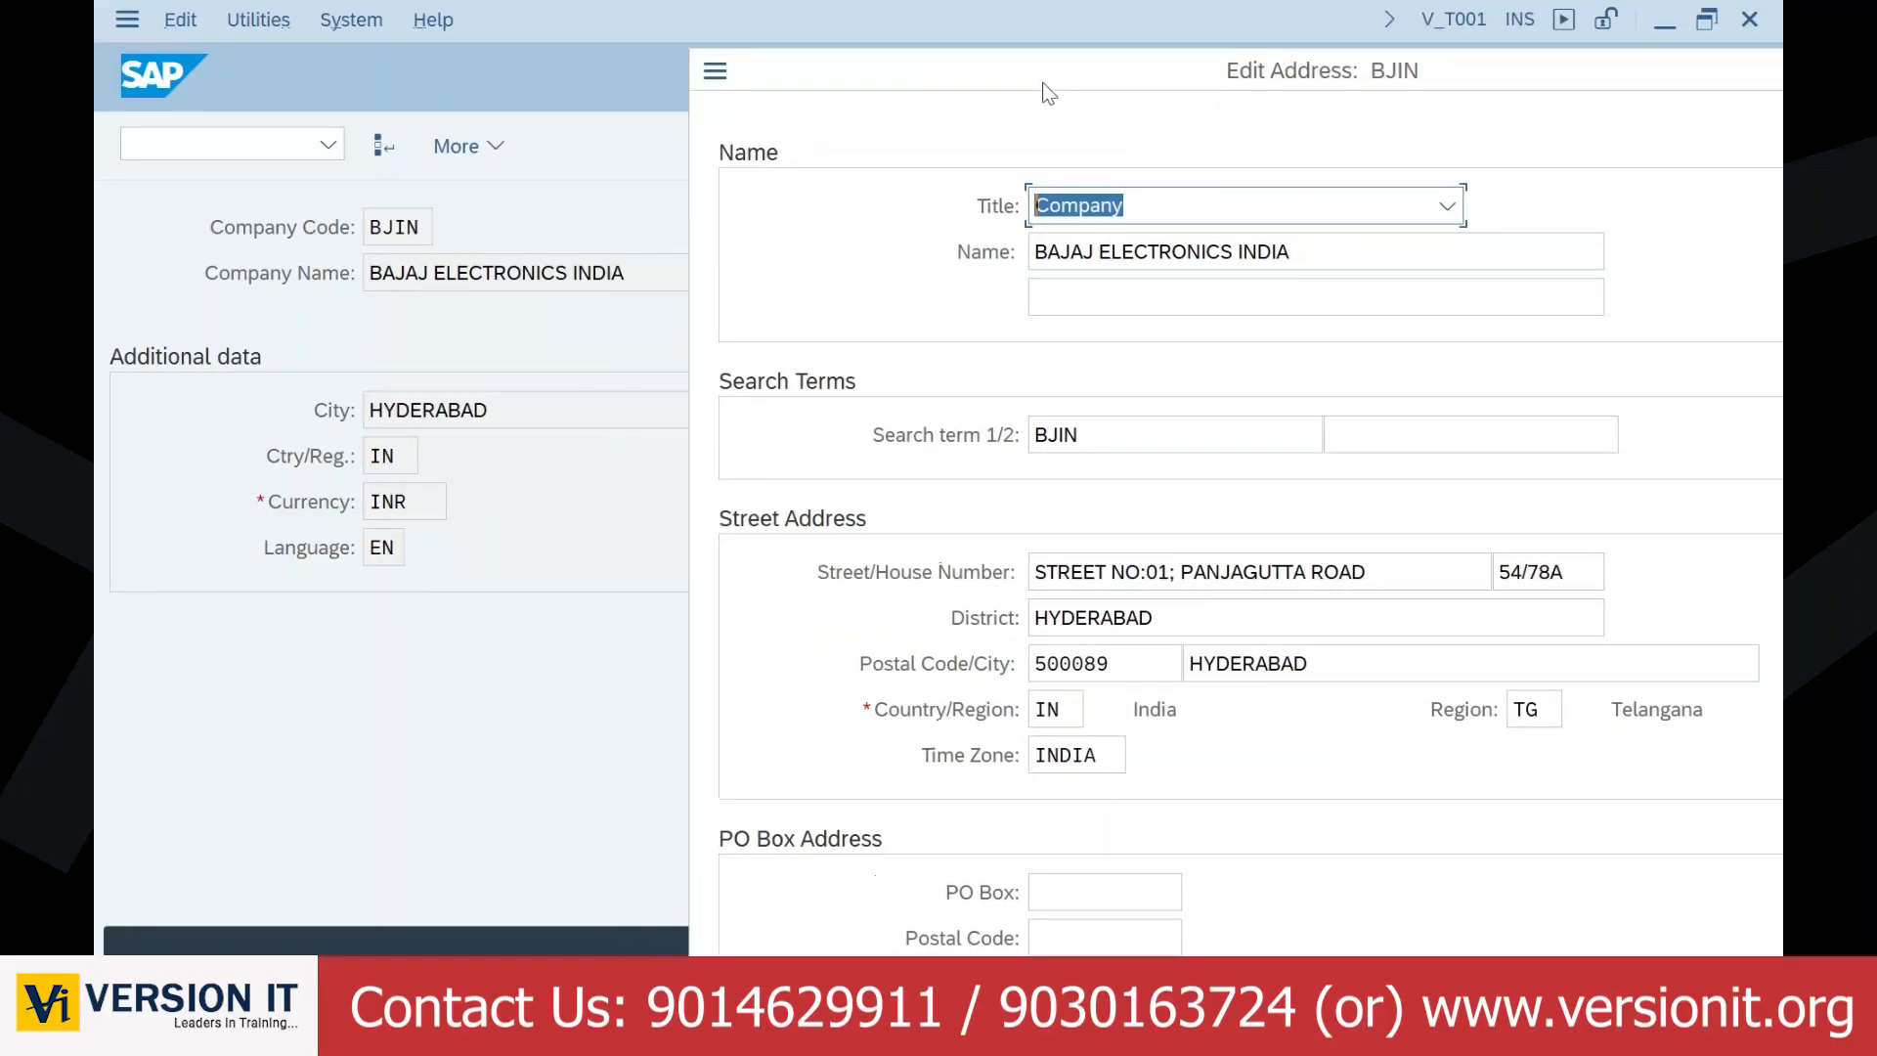
left_click_drag(1042, 82, 953, 35)
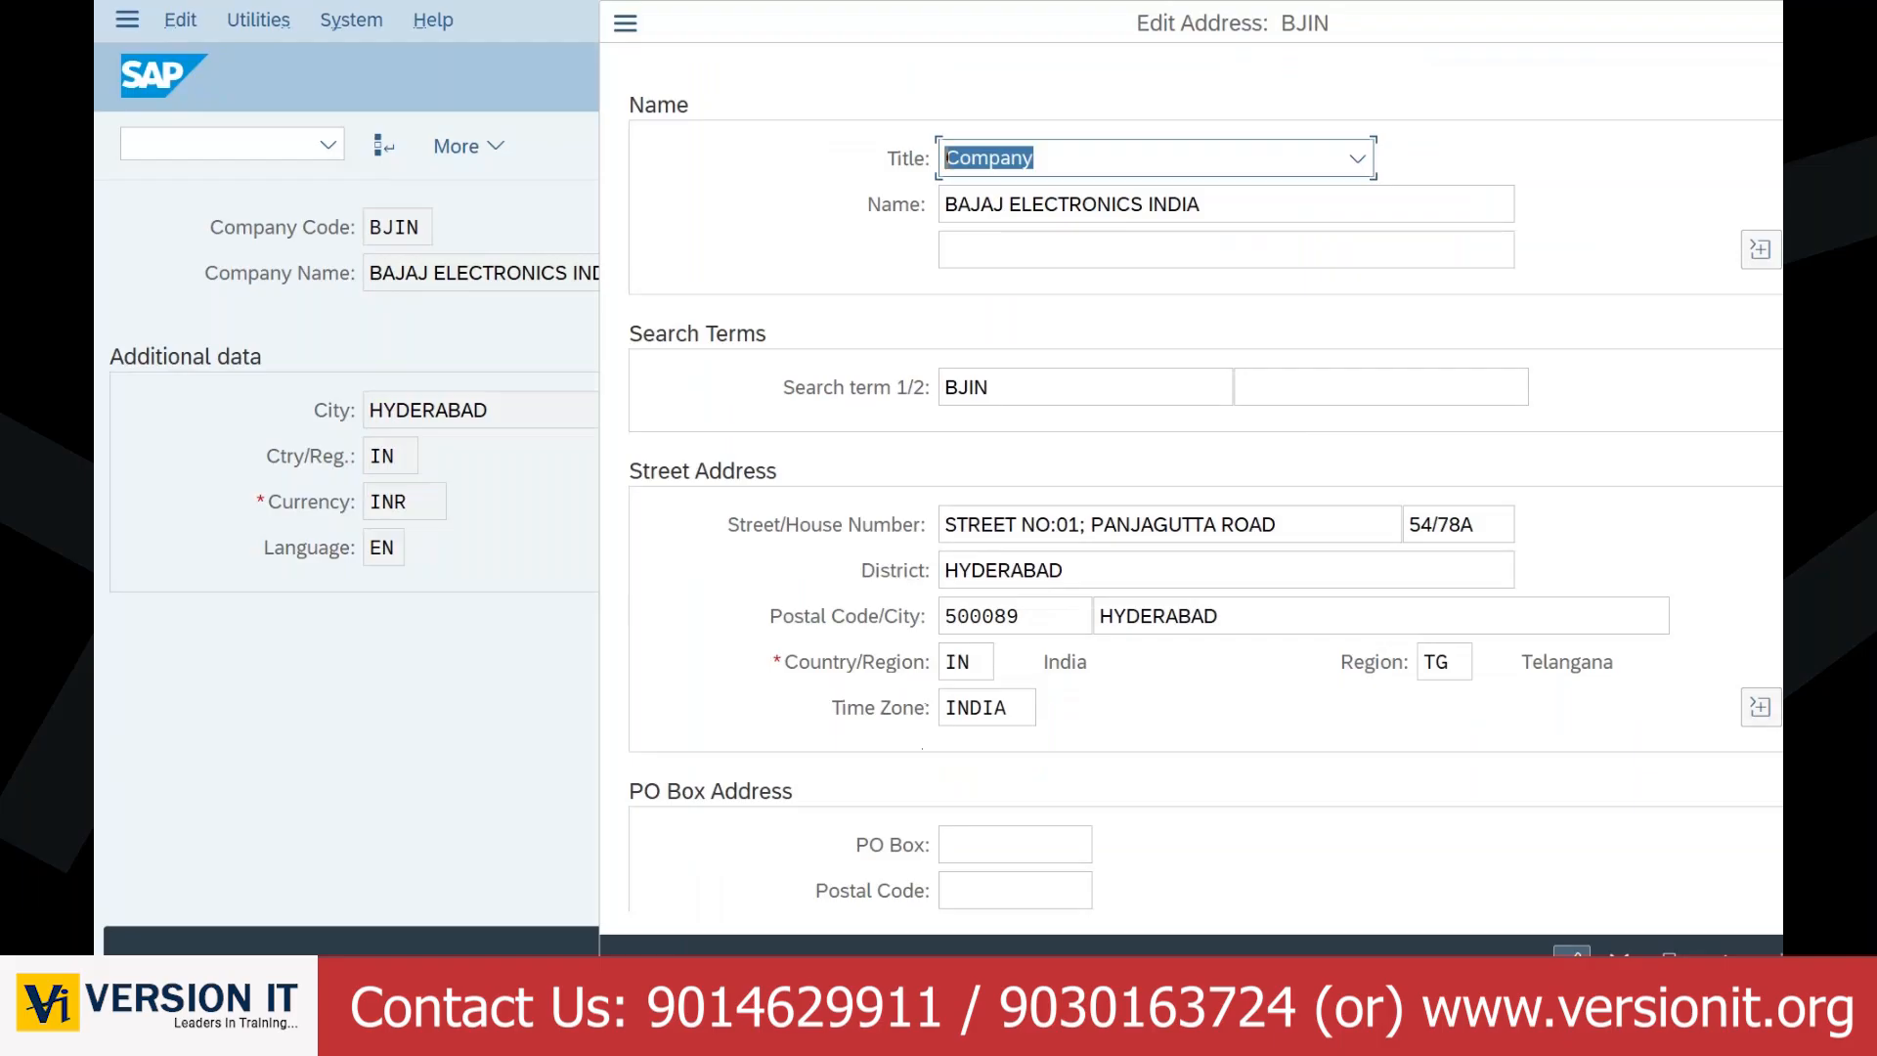
Step: Confirm the address and save the company code in customizing request WALK905049, closing the address window when it reappears
left_click(1572, 960)
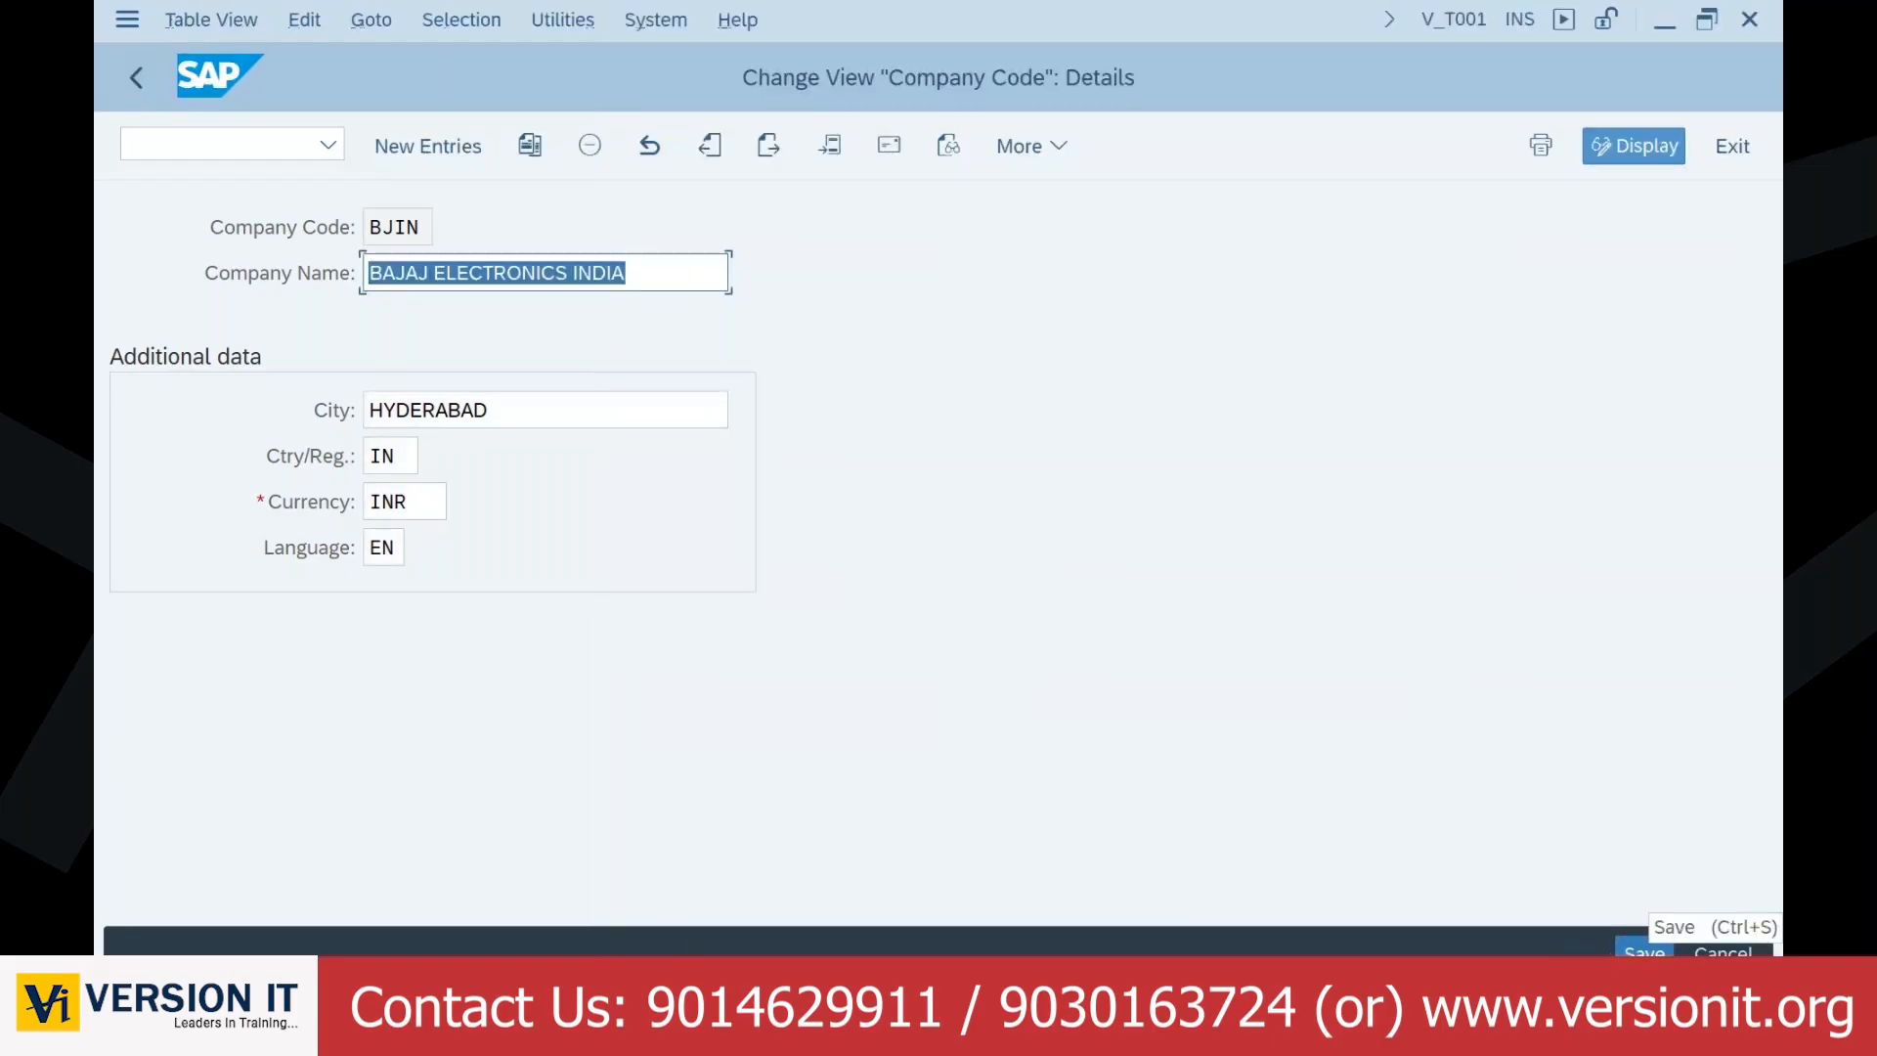
left_click(1644, 950)
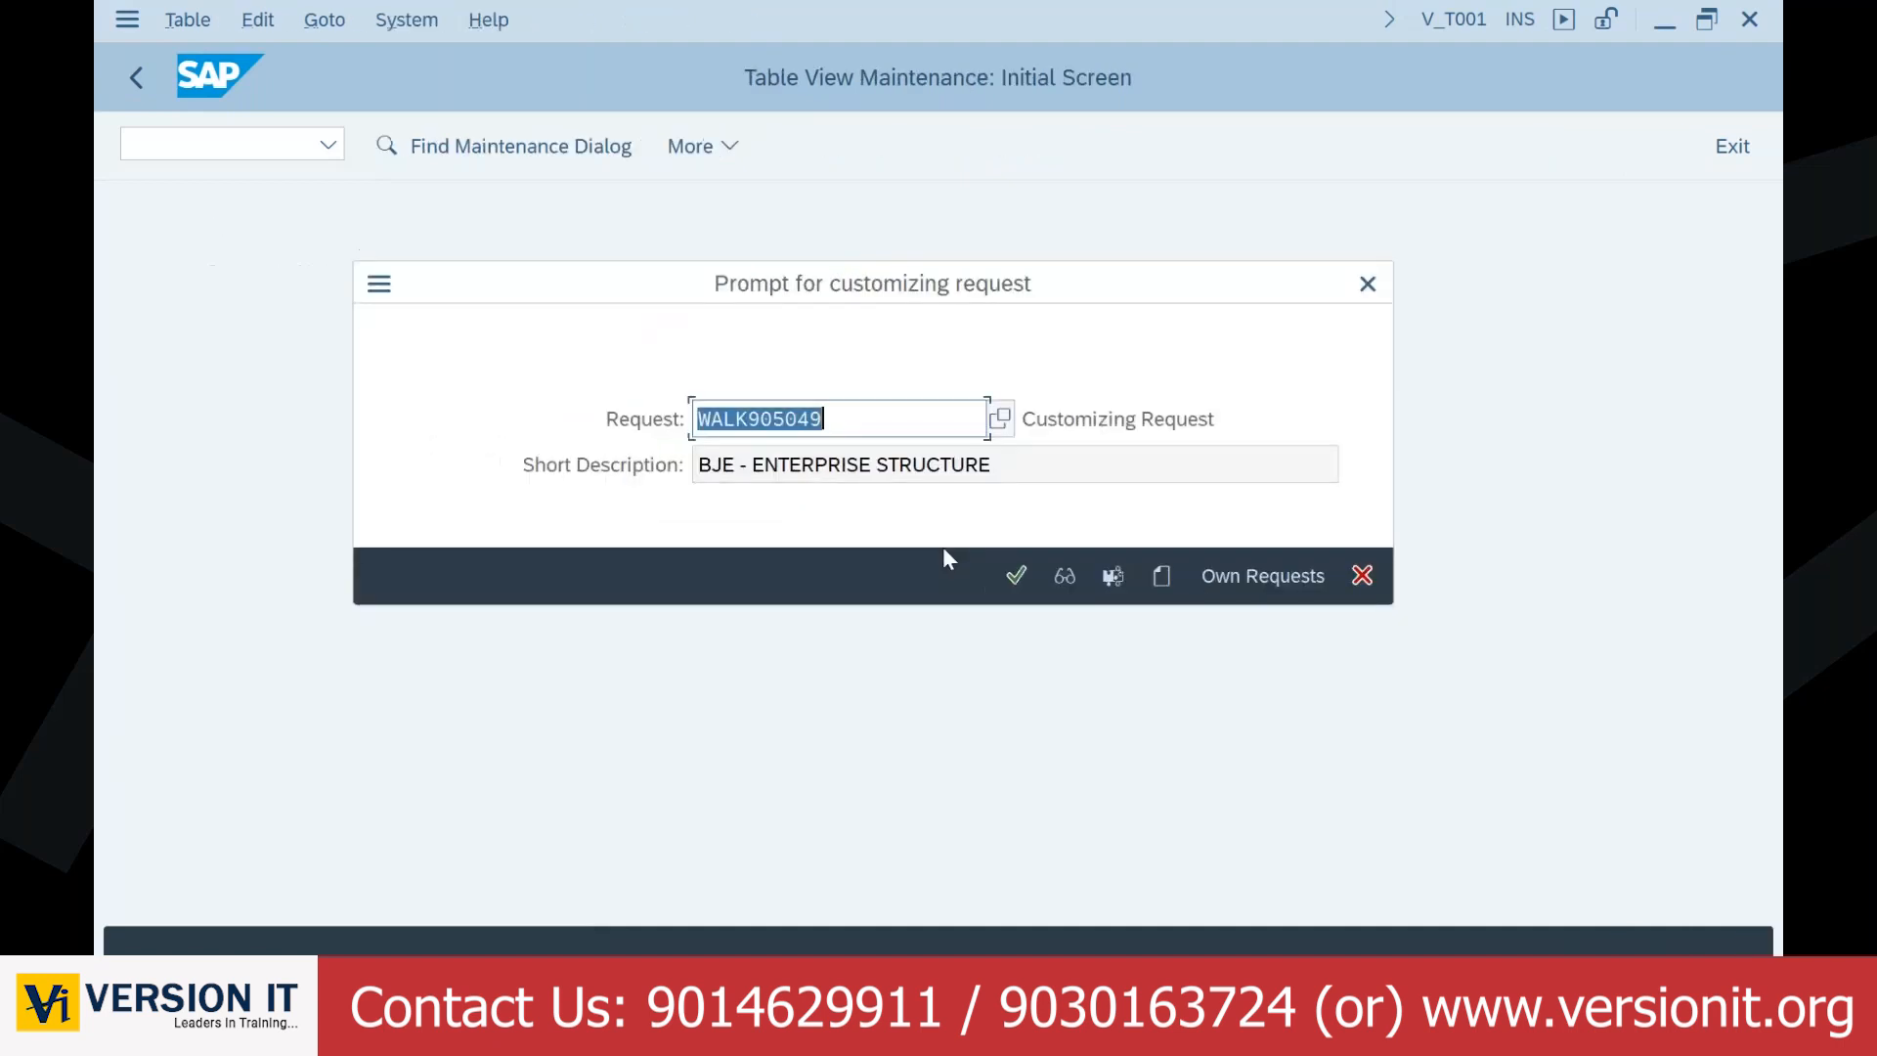
key("Tab")
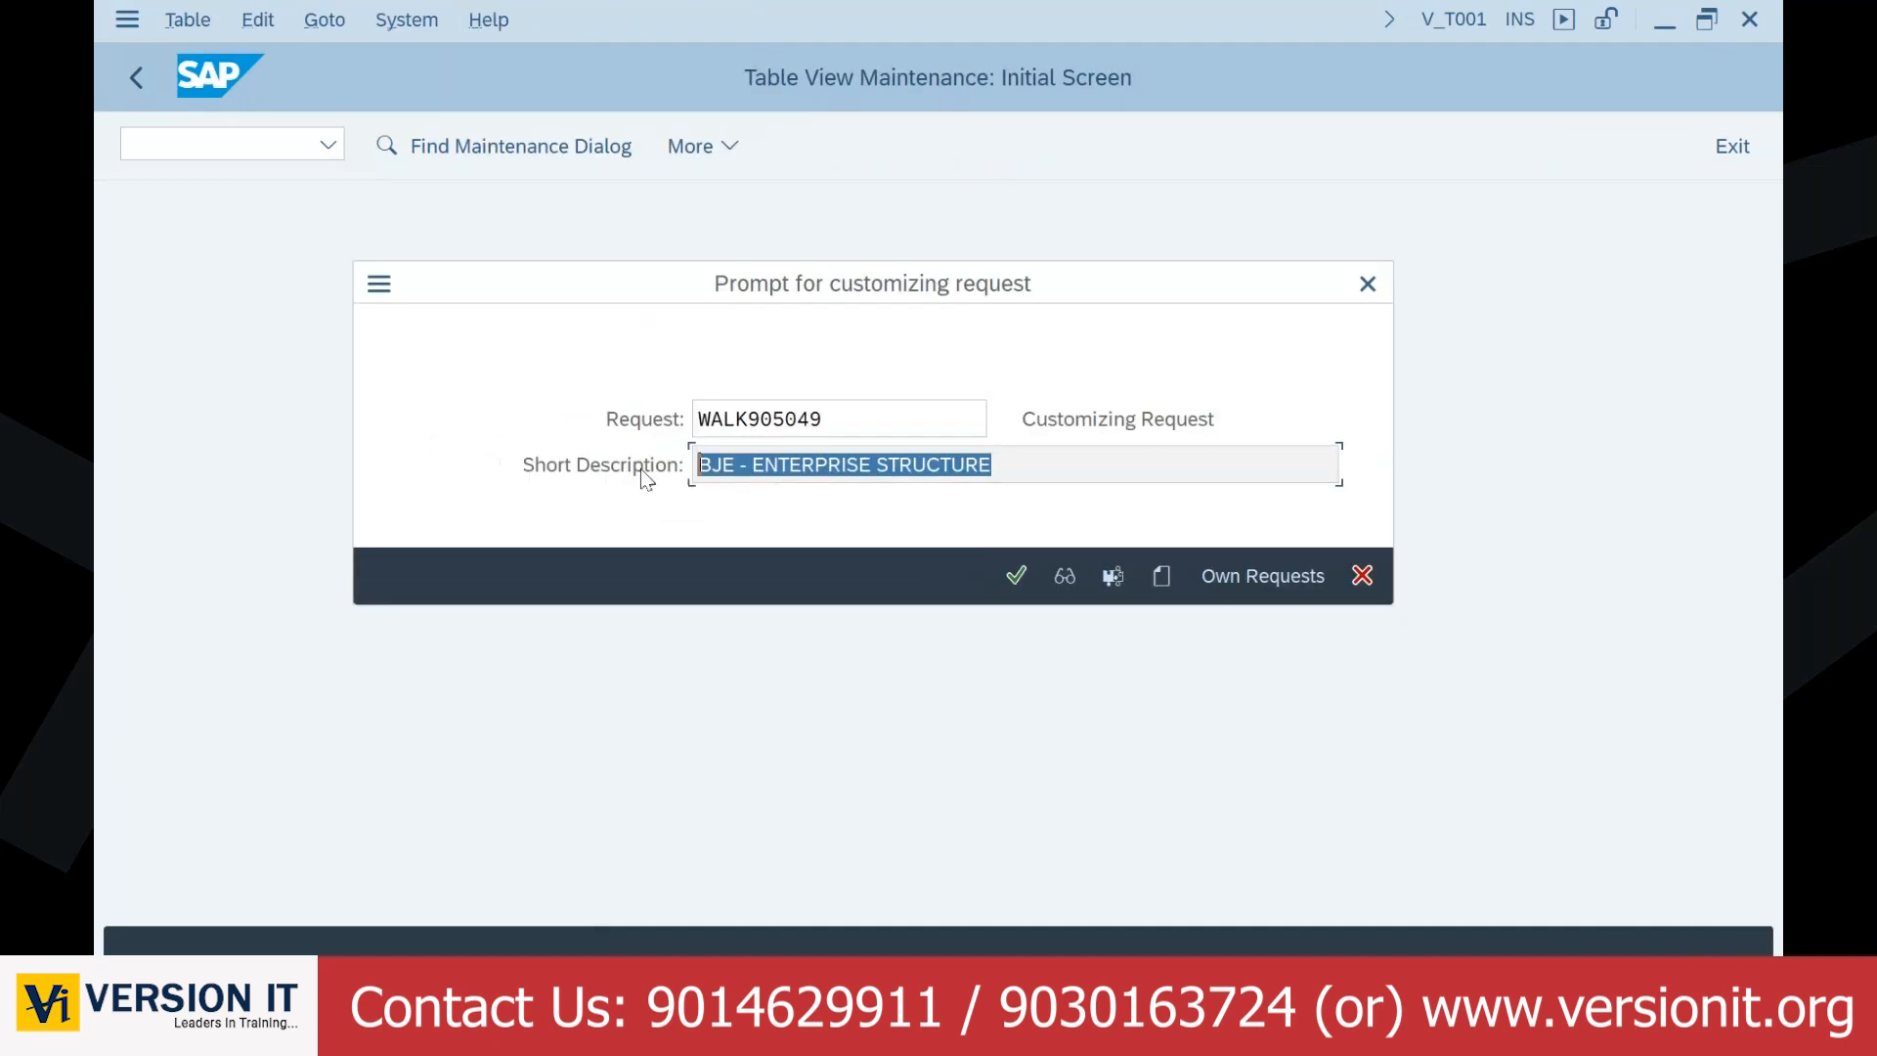
left_click(1020, 579)
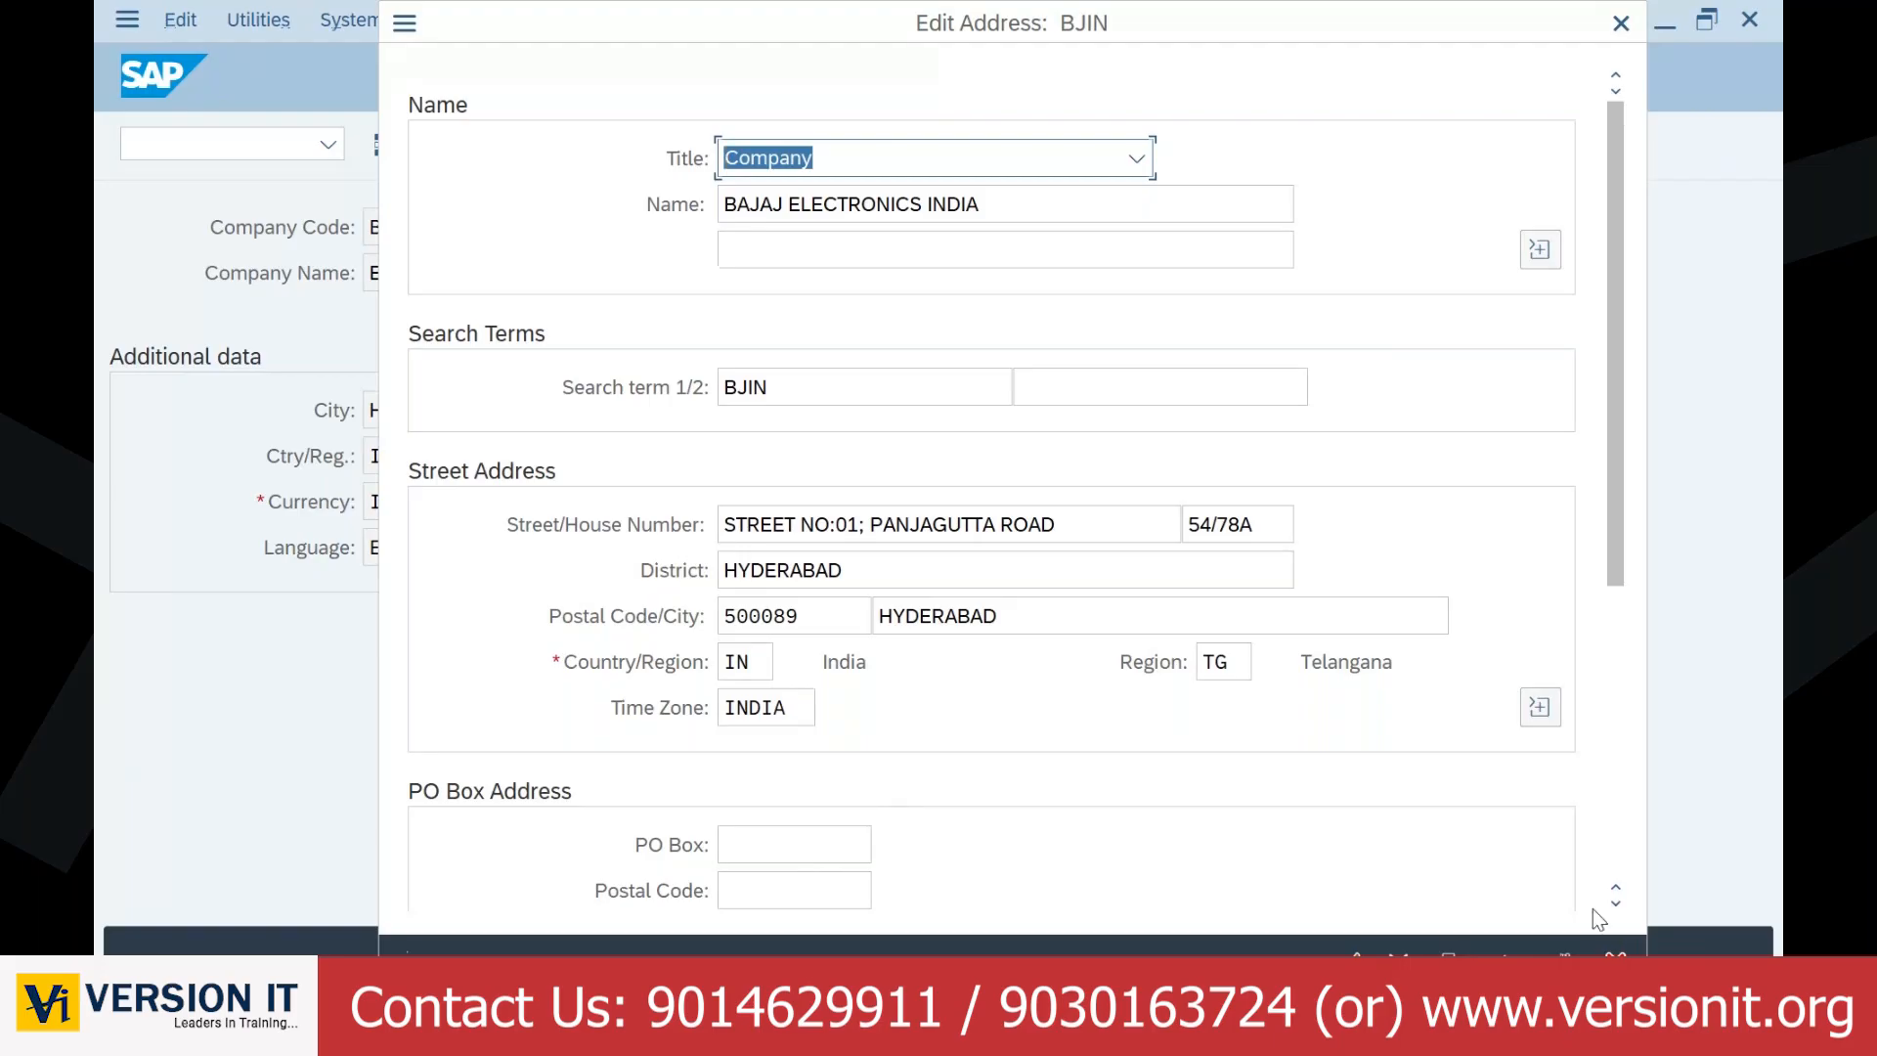
left_click(1615, 958)
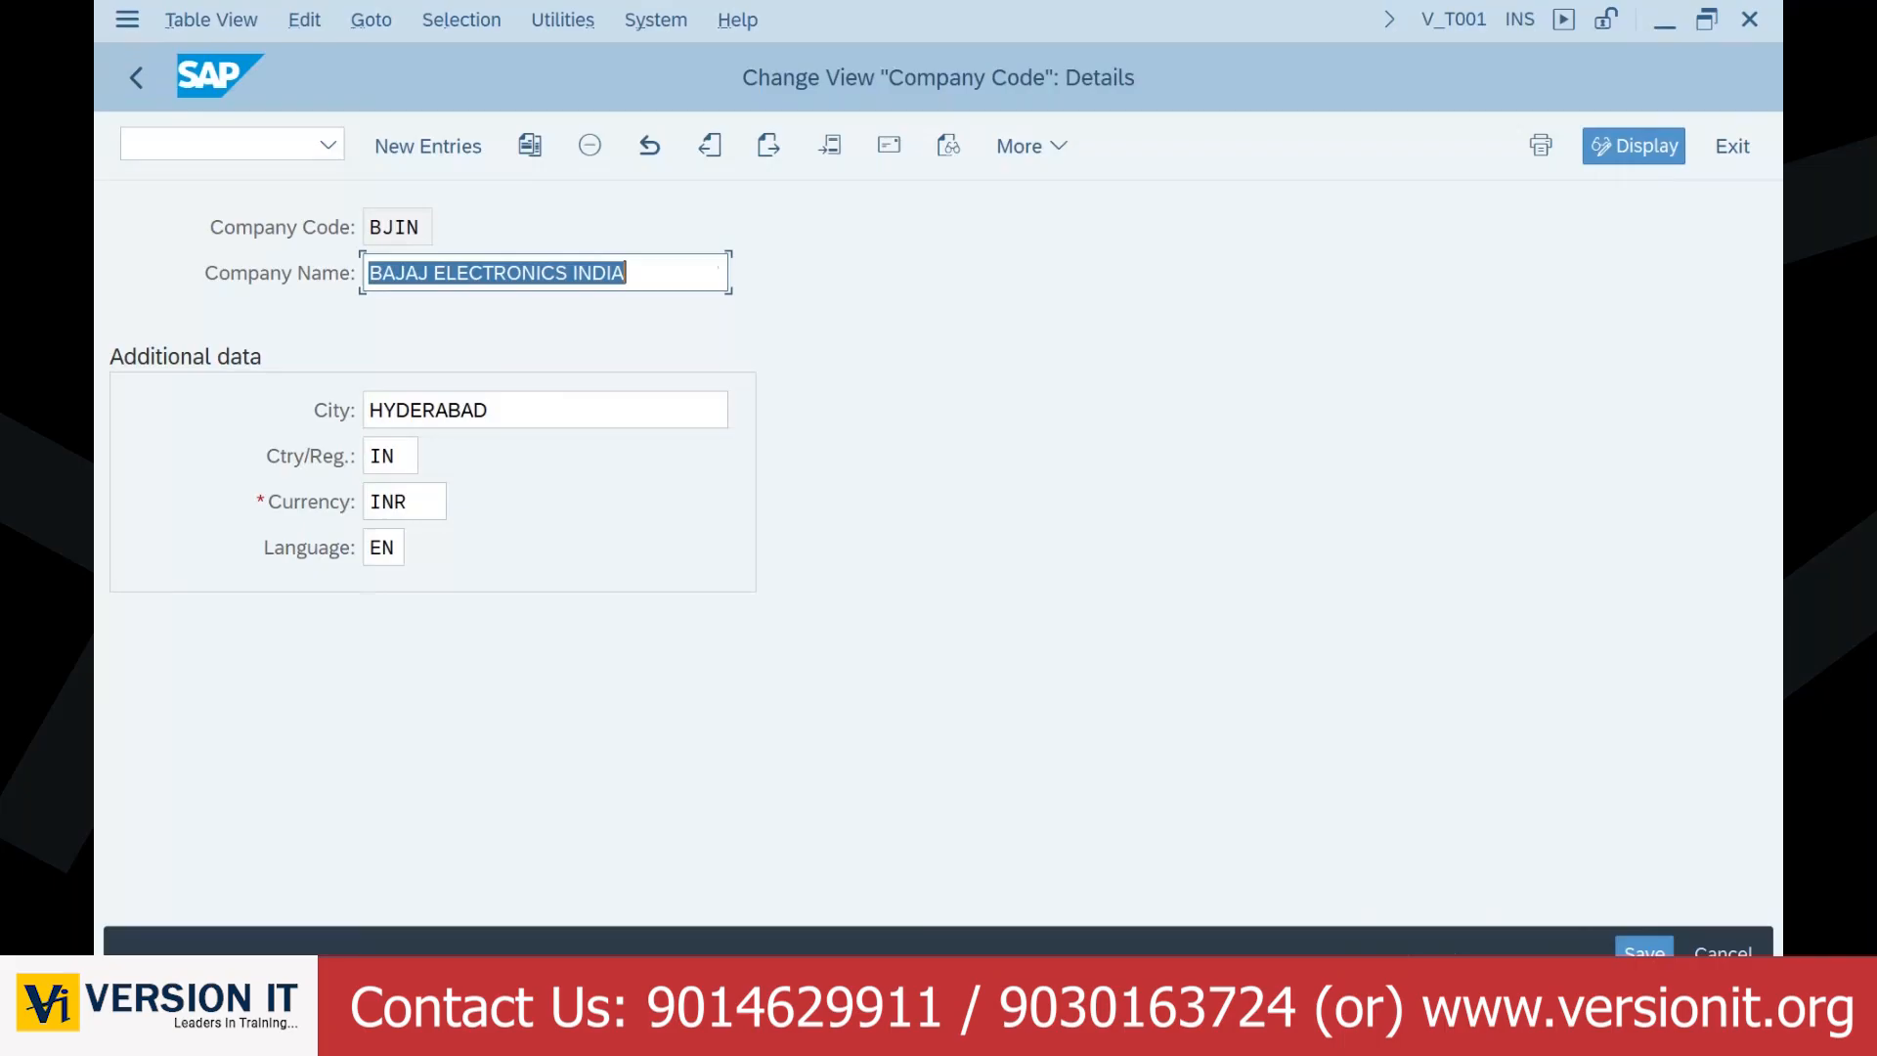
Step: Switch to the Excel configuration notes and enter BJIN beside the Company code label in cell F35
key("alt+Tab")
left_click_drag(376, 376, 937, 392)
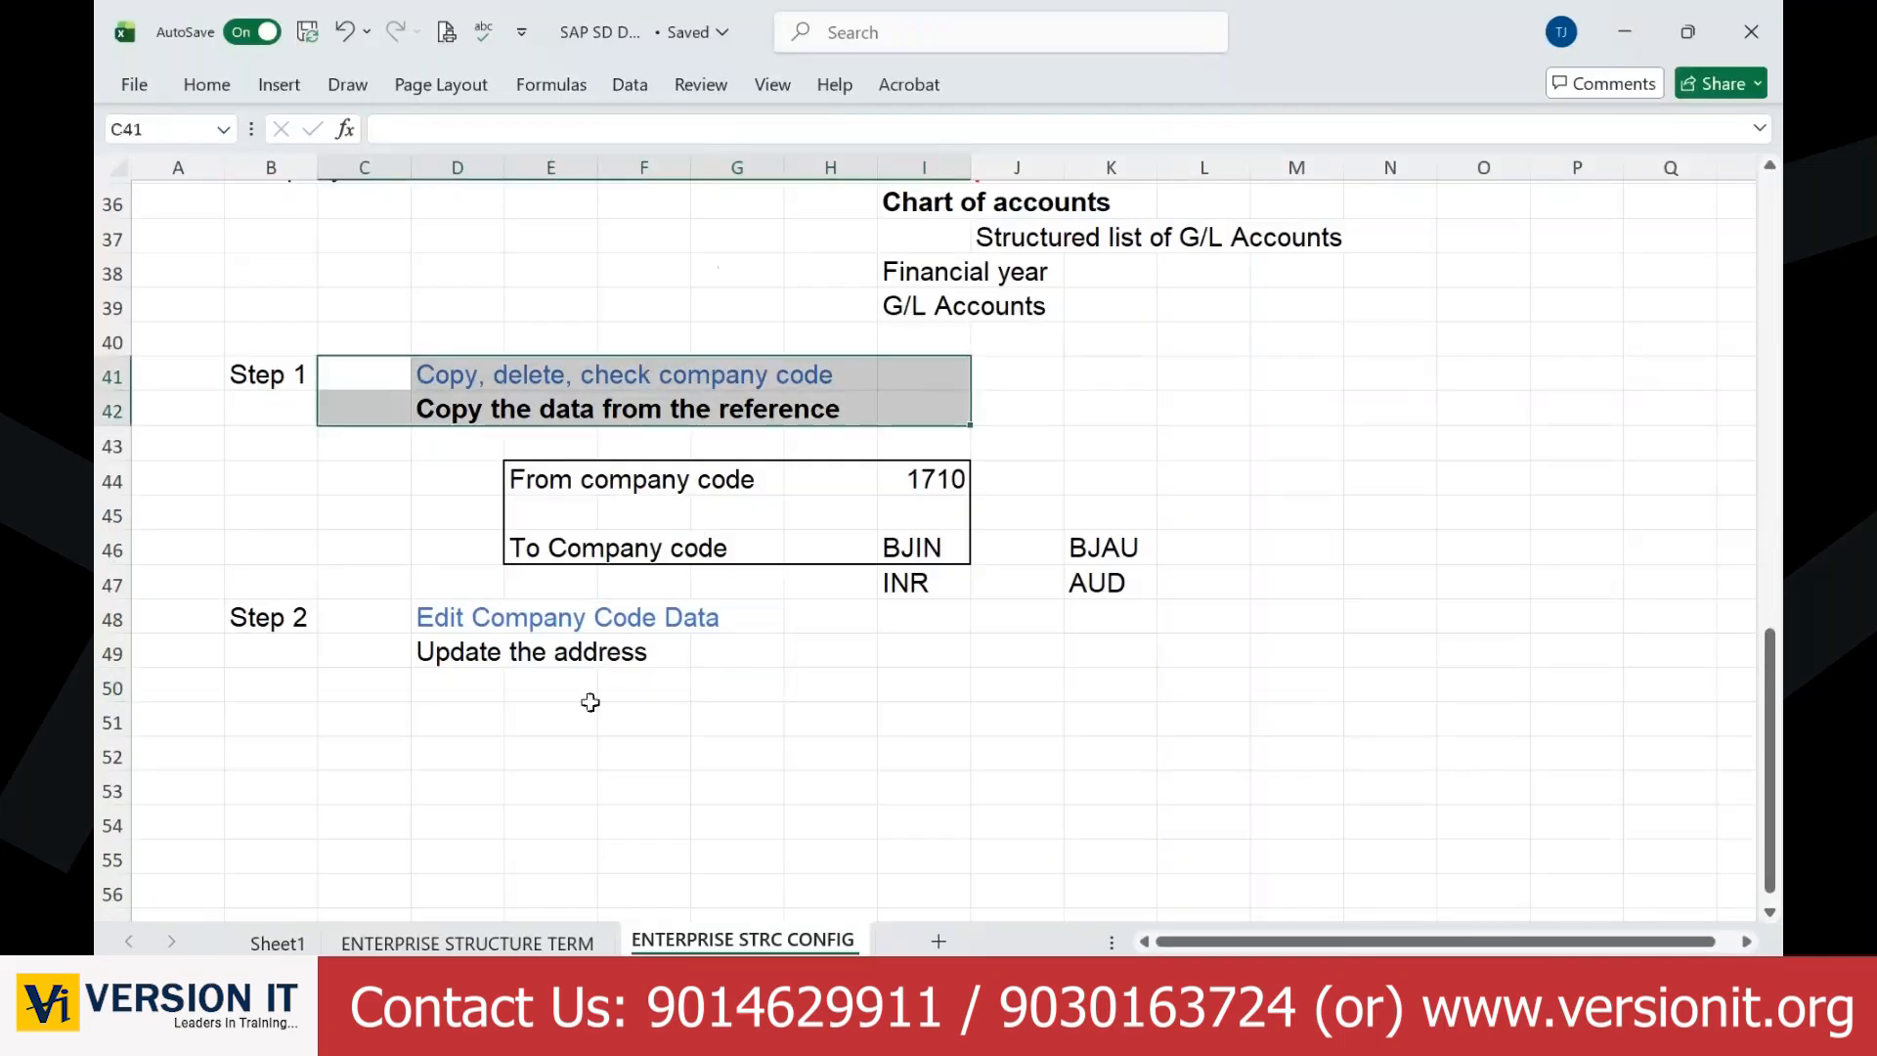
left_click(591, 710)
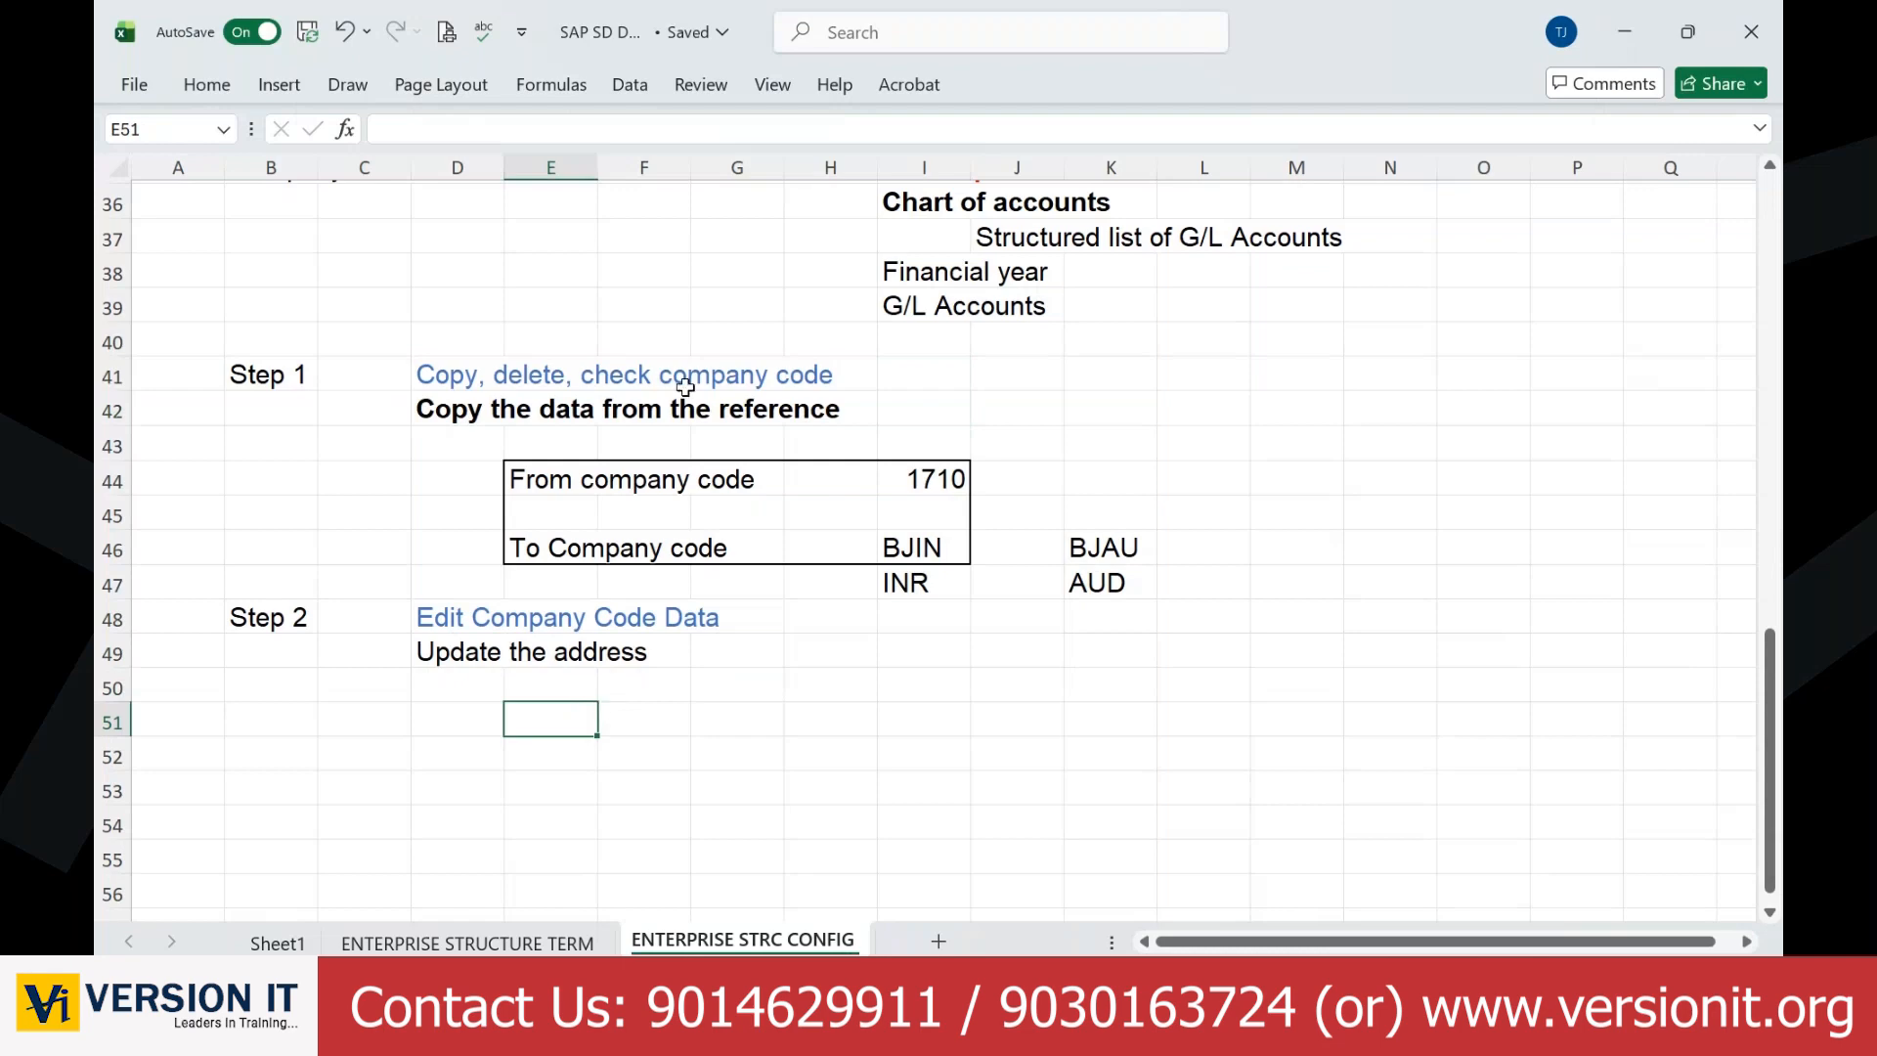
scroll(686, 387, "up", 2)
left_click(626, 376)
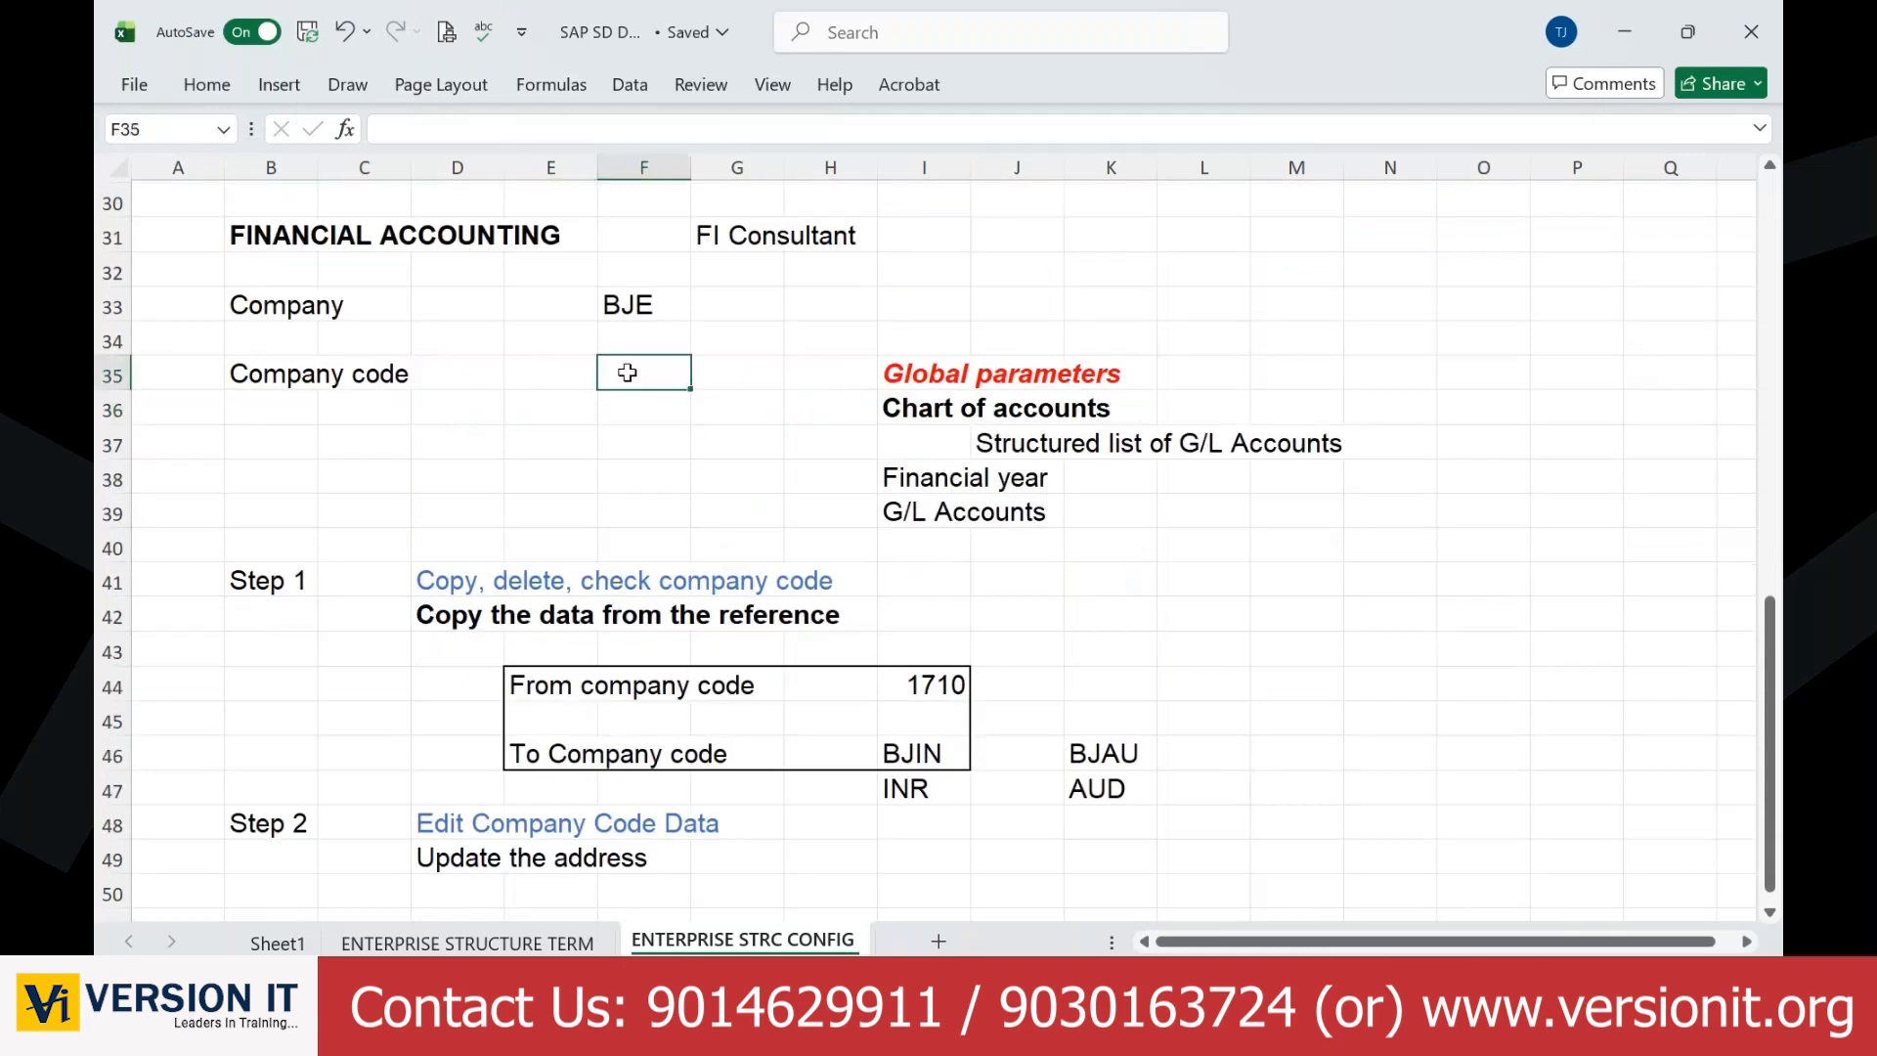
type("BJIN")
key("Return")
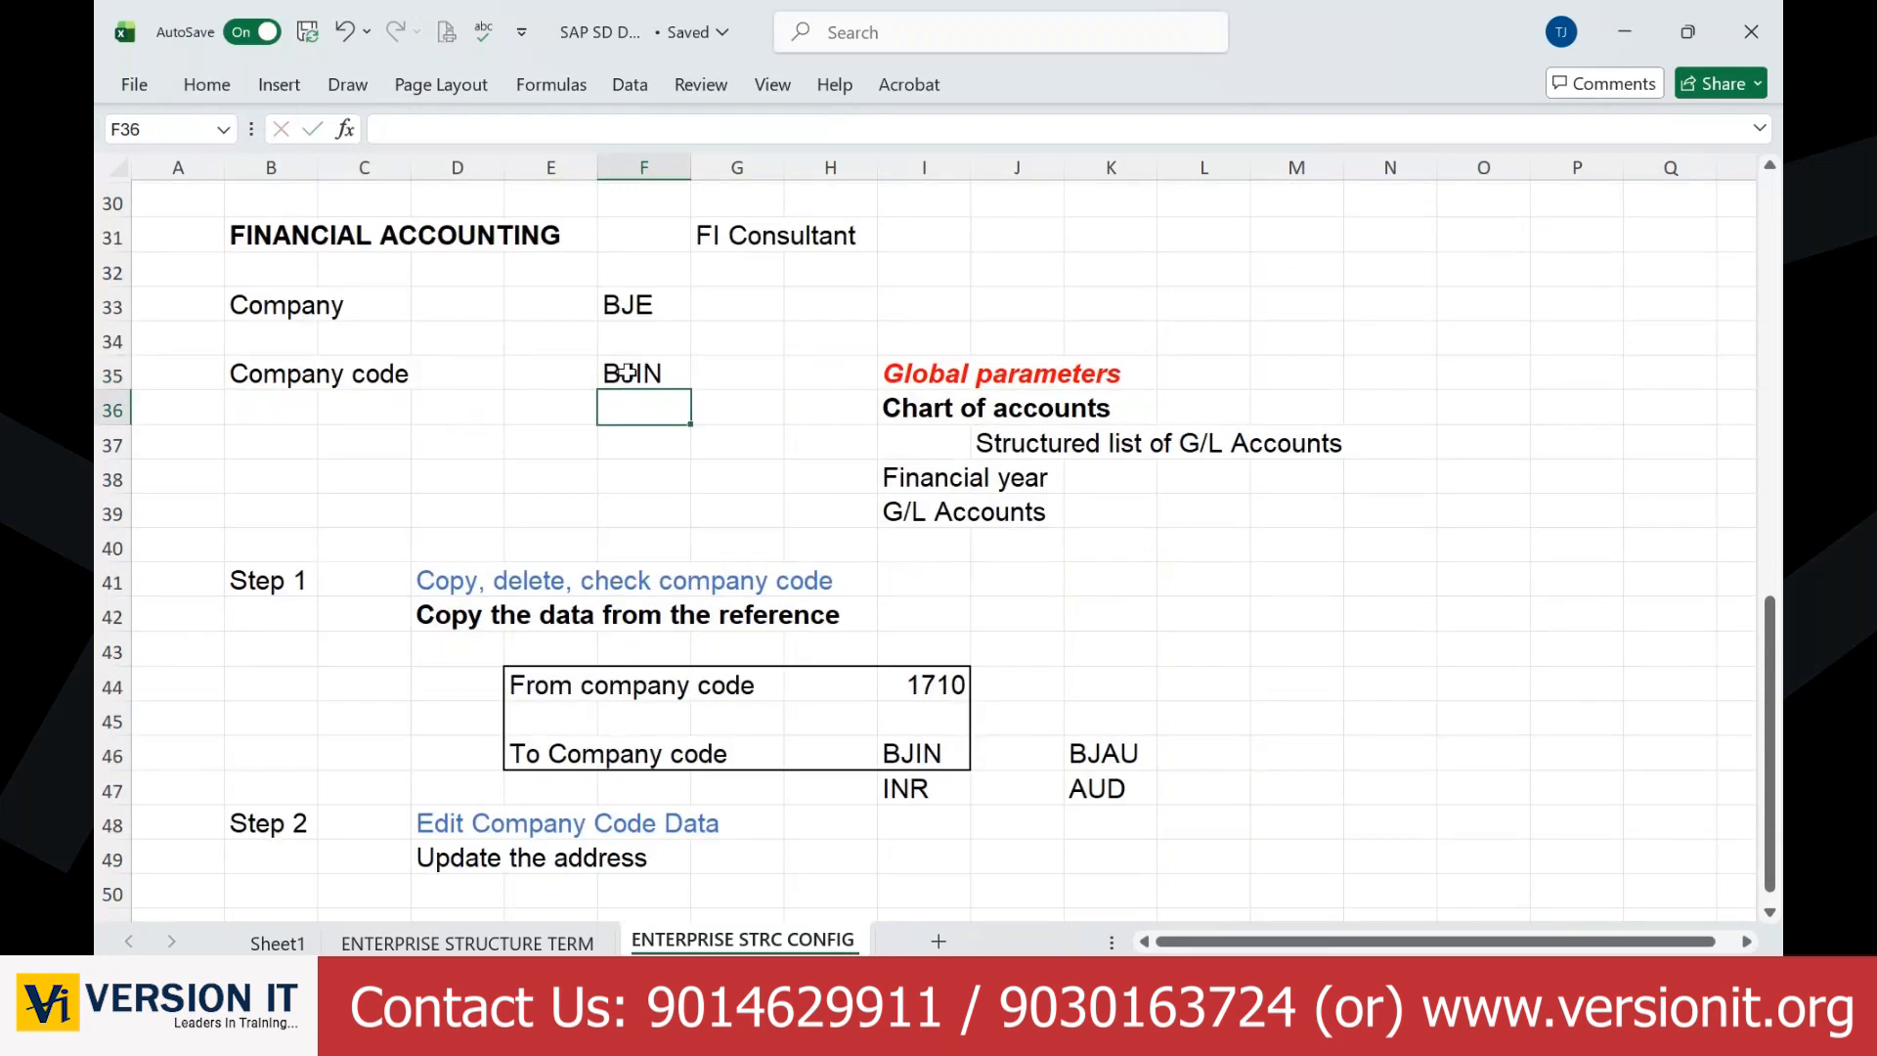
Step: Review the global parameters and the reference company code in the FINANCIAL ACCOUNTING notes
left_click_drag(914, 409, 946, 532)
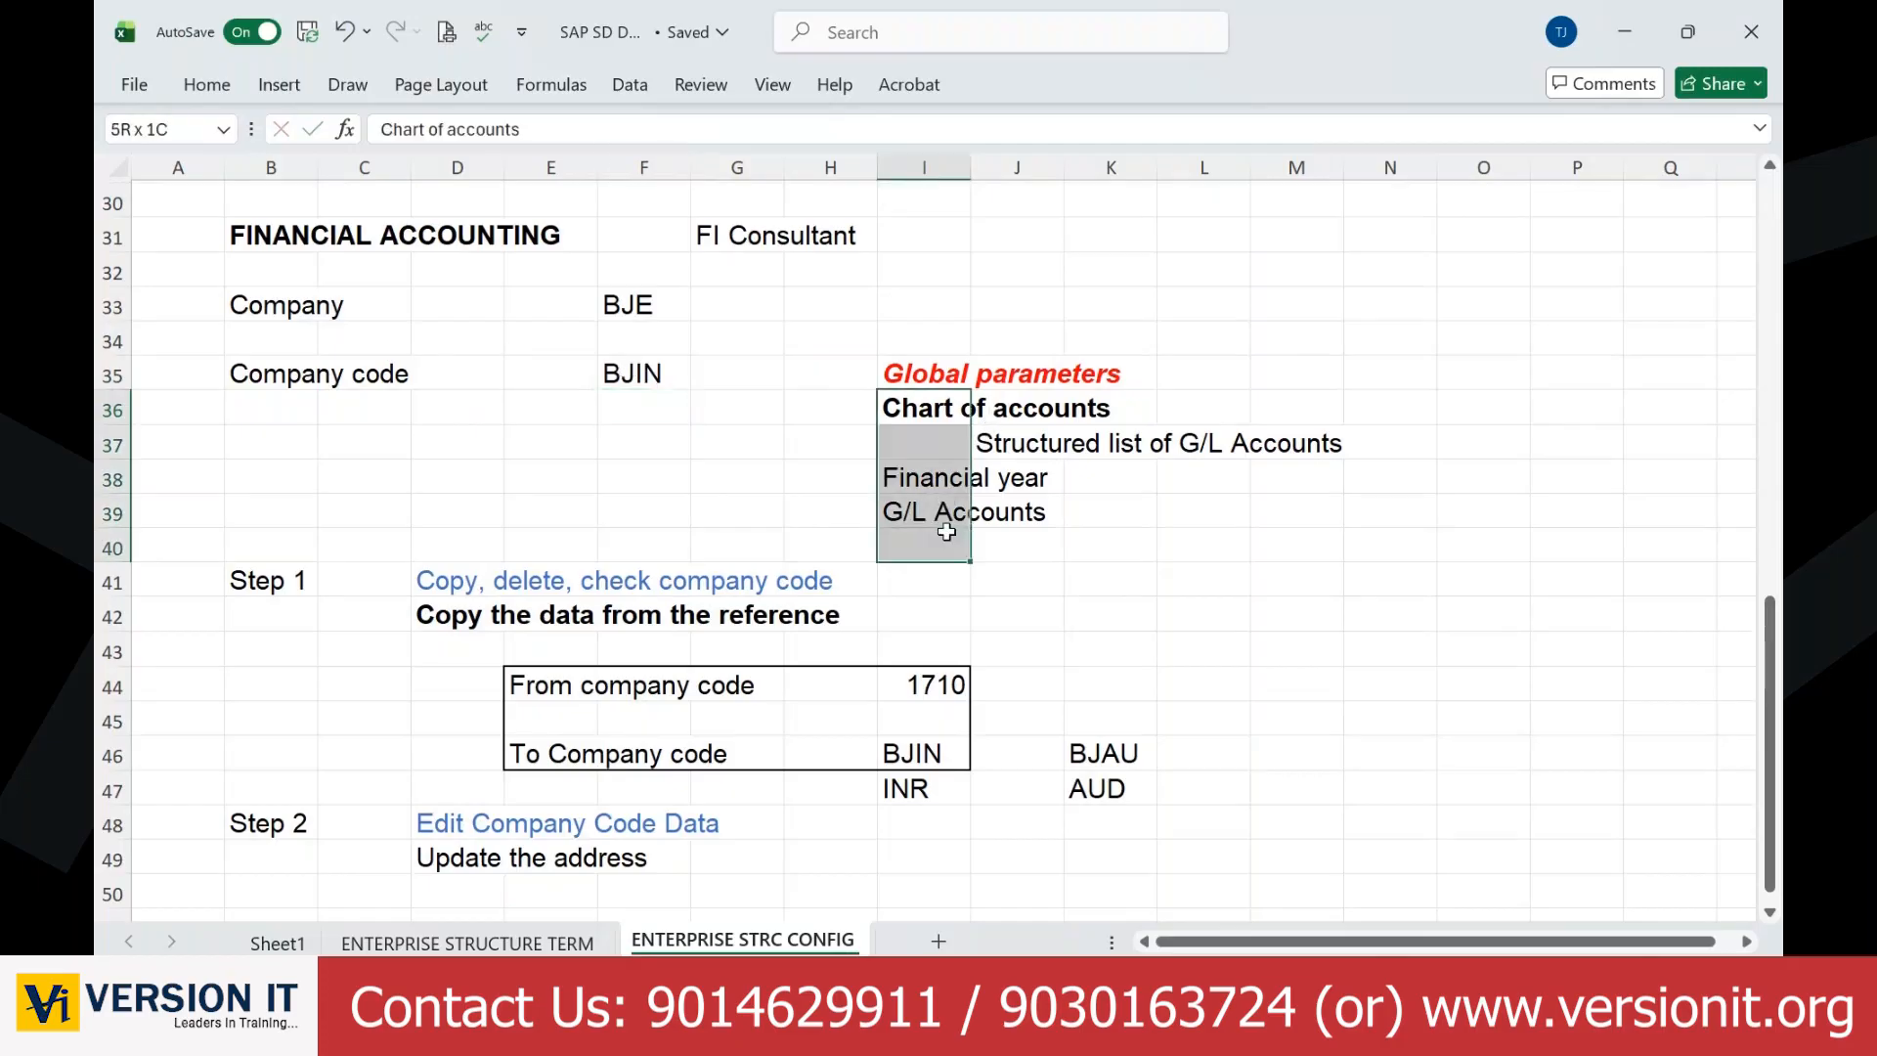
left_click(931, 696)
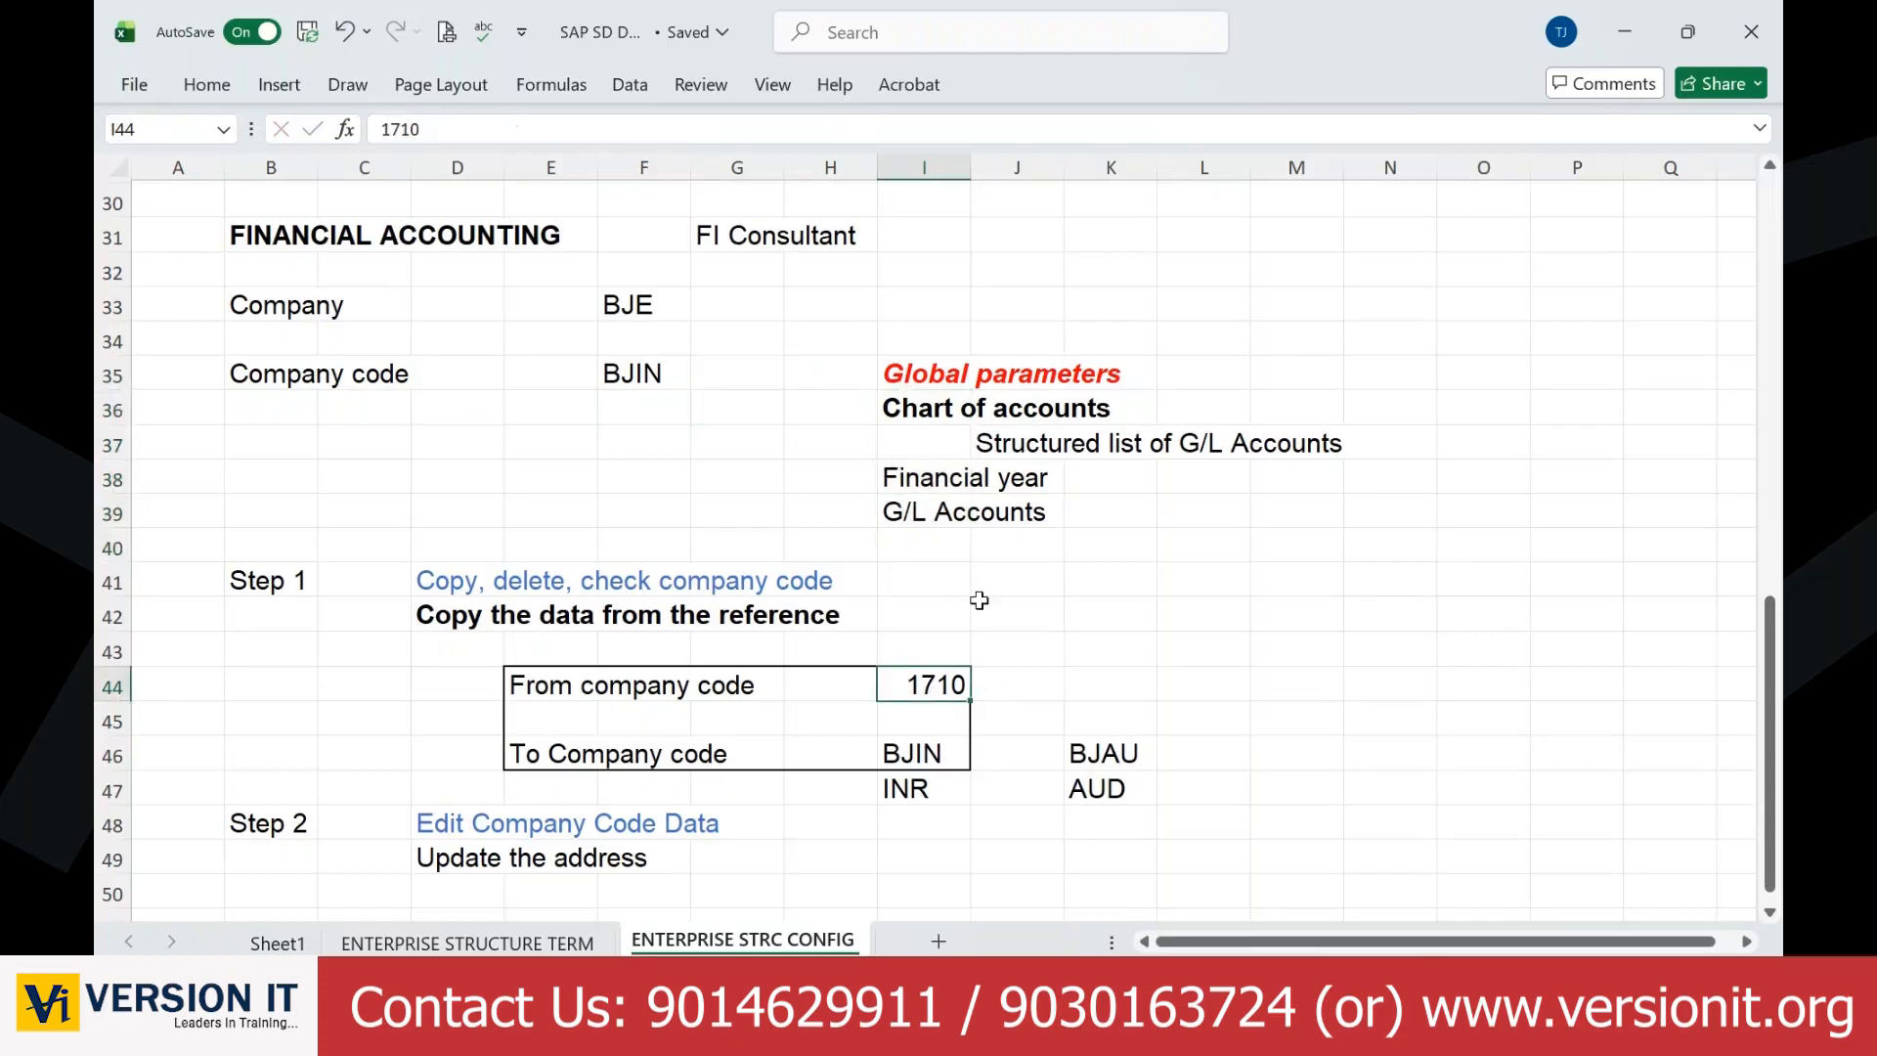
left_click_drag(924, 408, 961, 510)
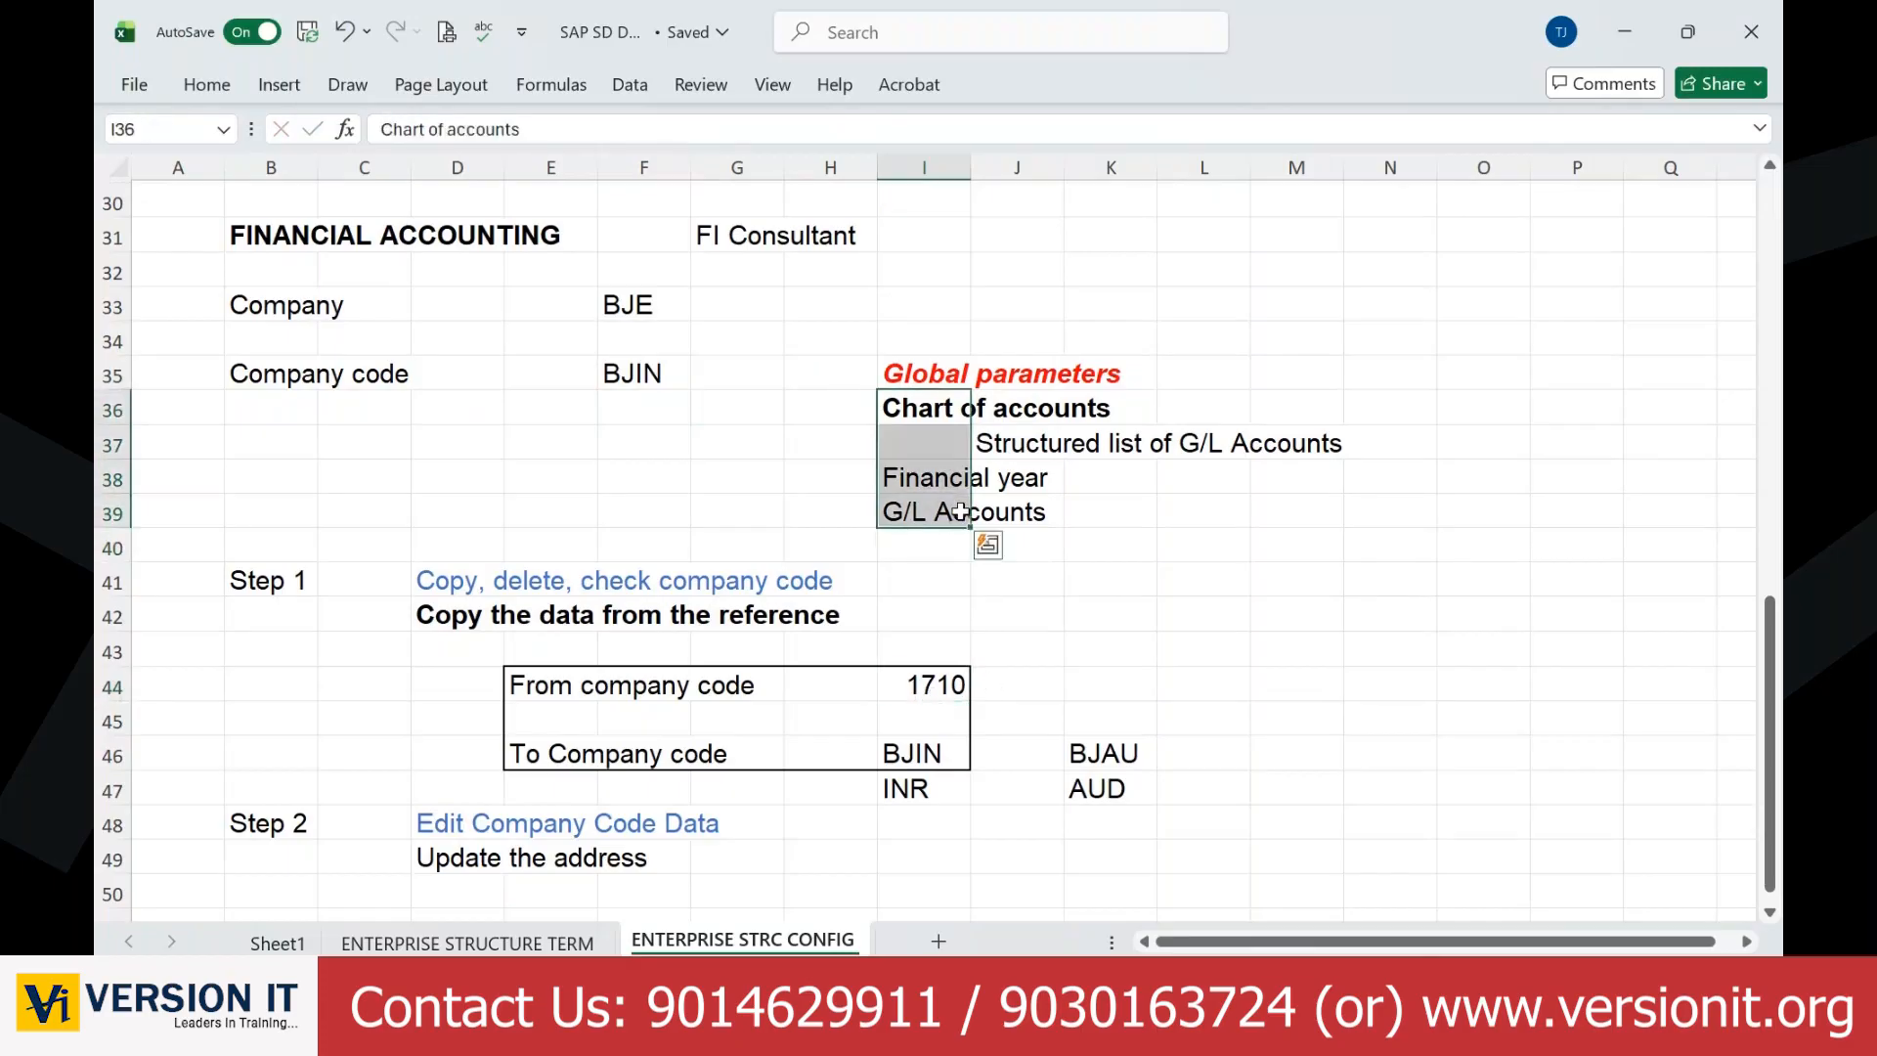
left_click(1297, 684)
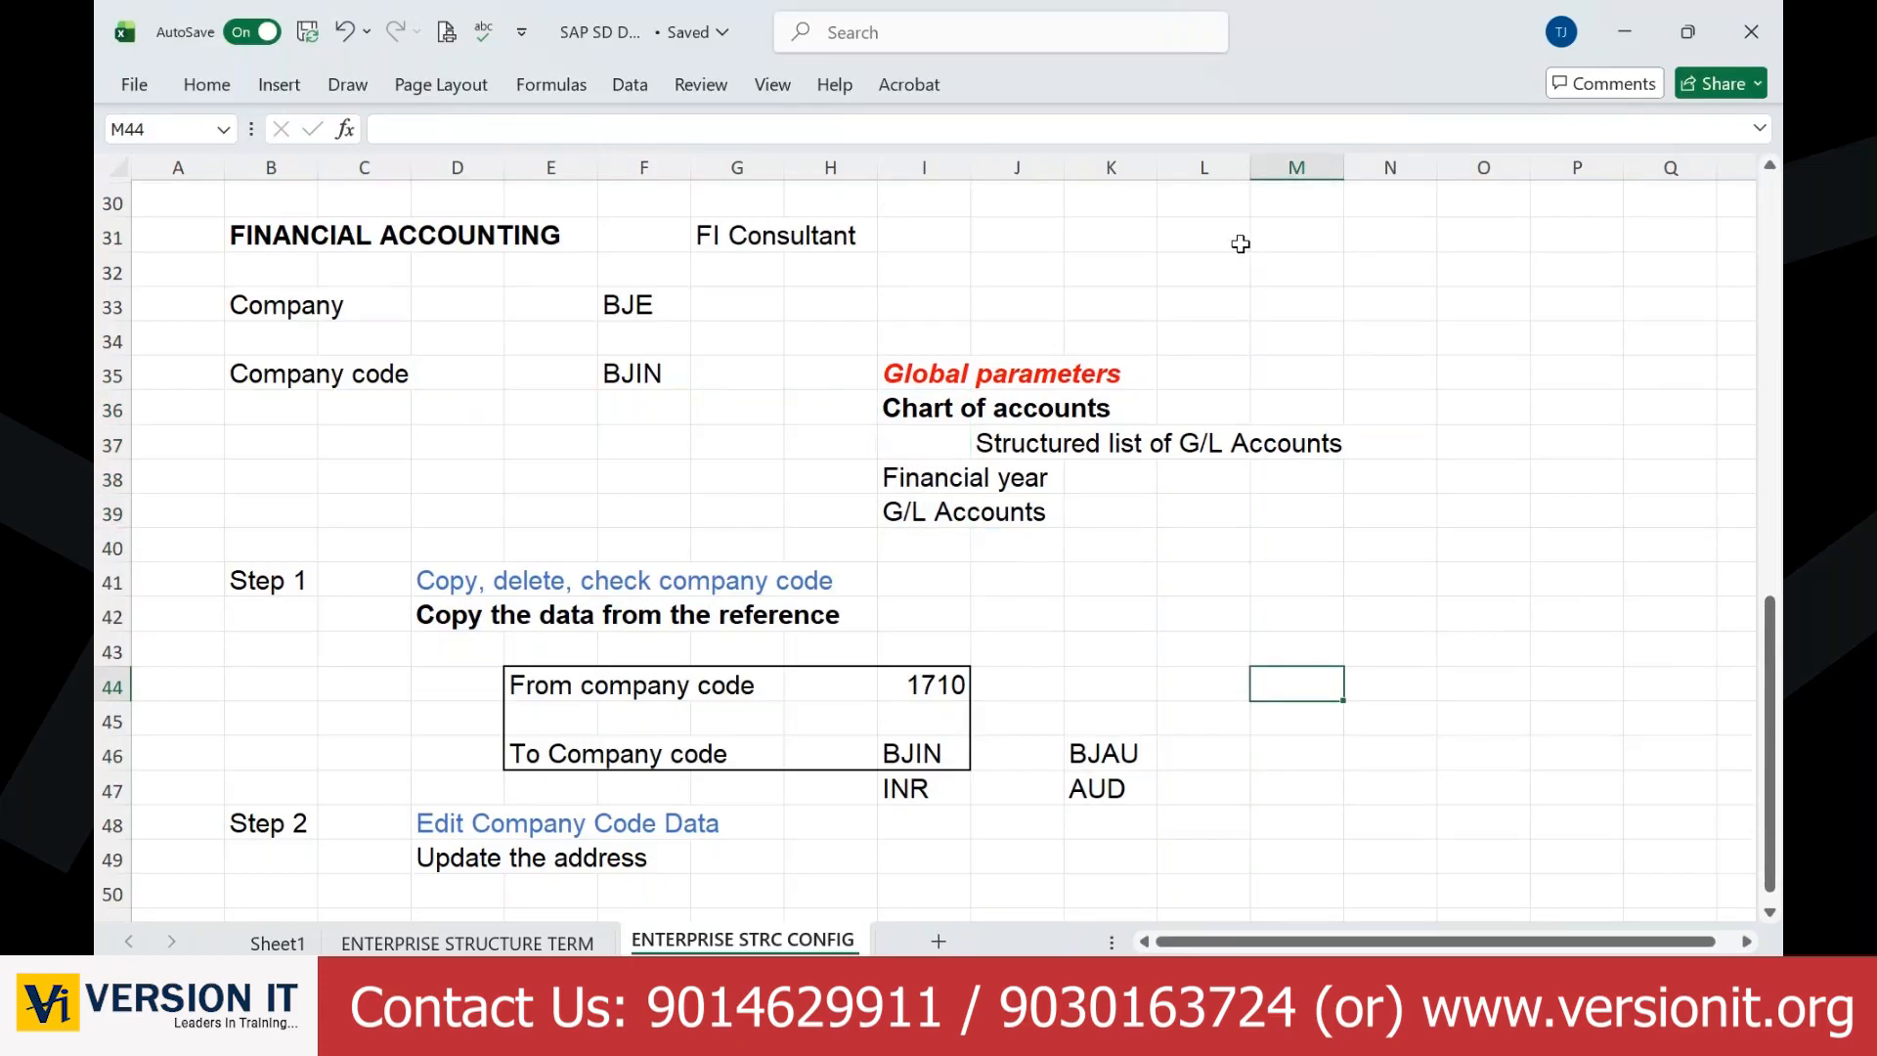
left_click(645, 441)
left_click(711, 306)
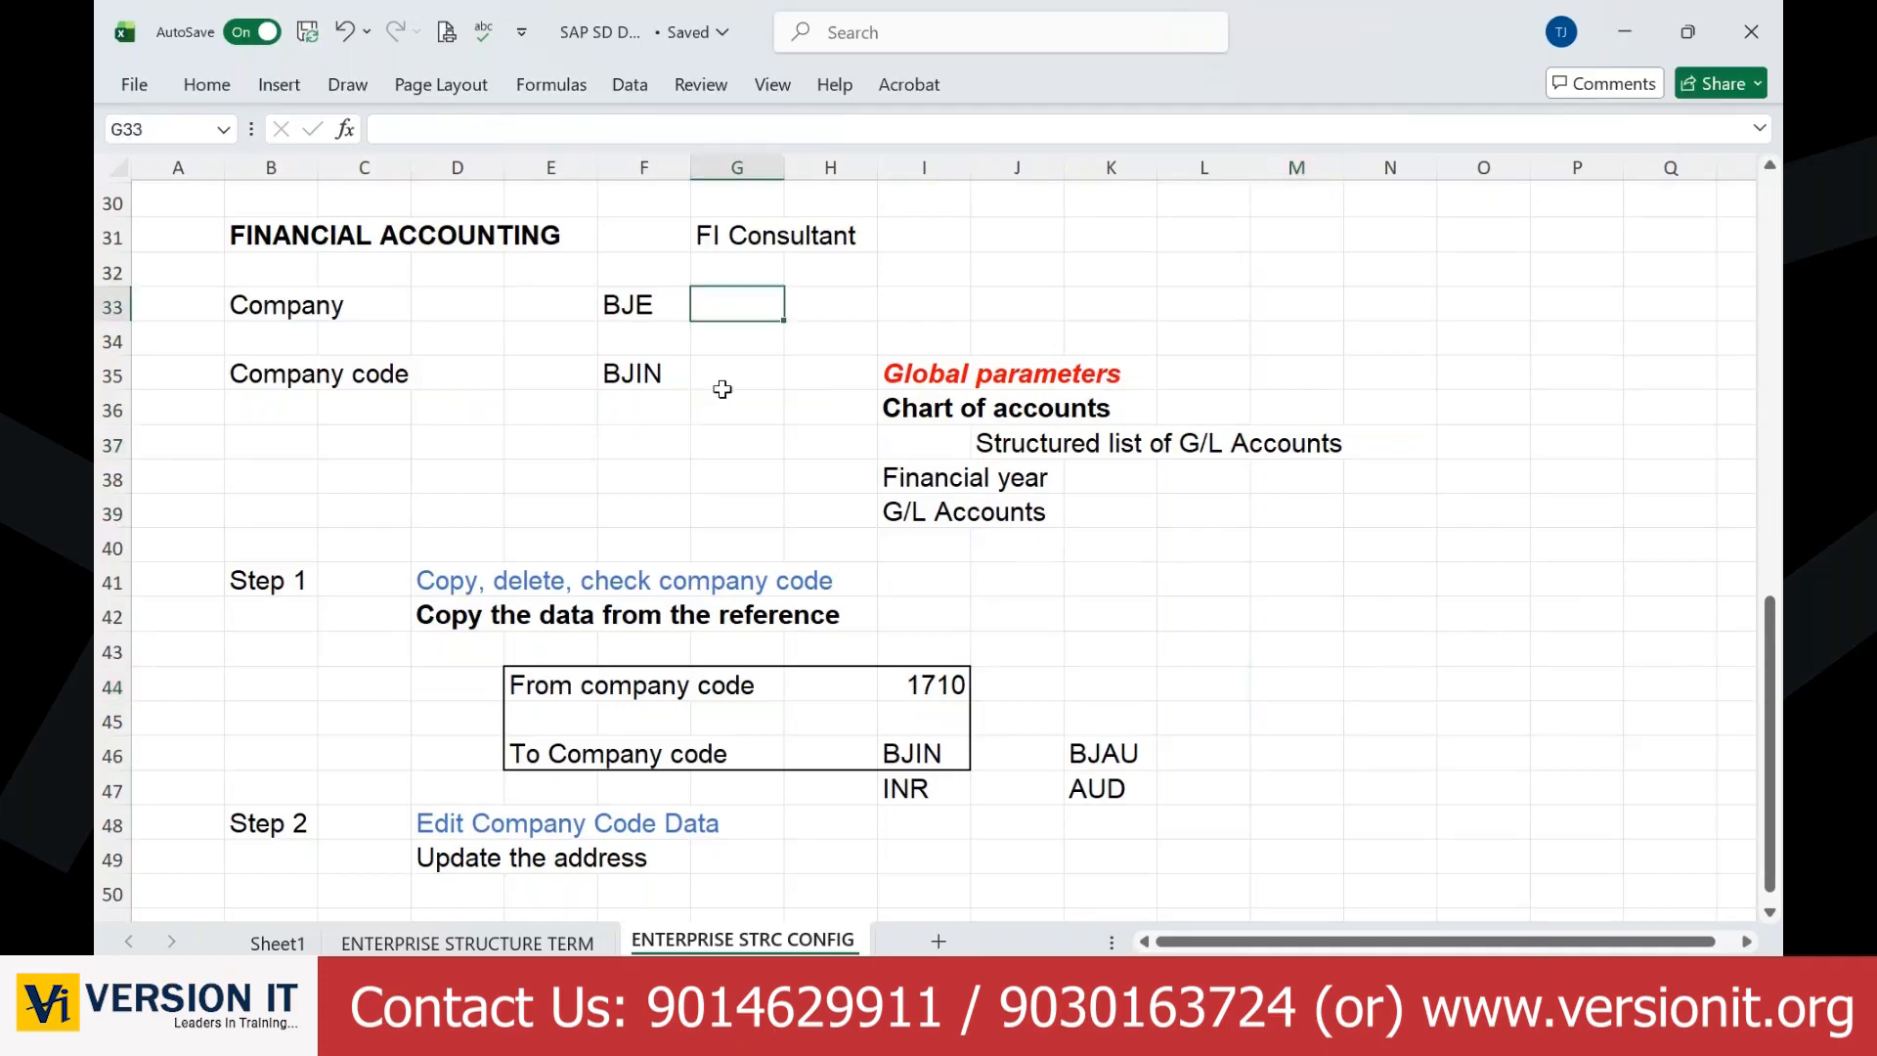
left_click(723, 388)
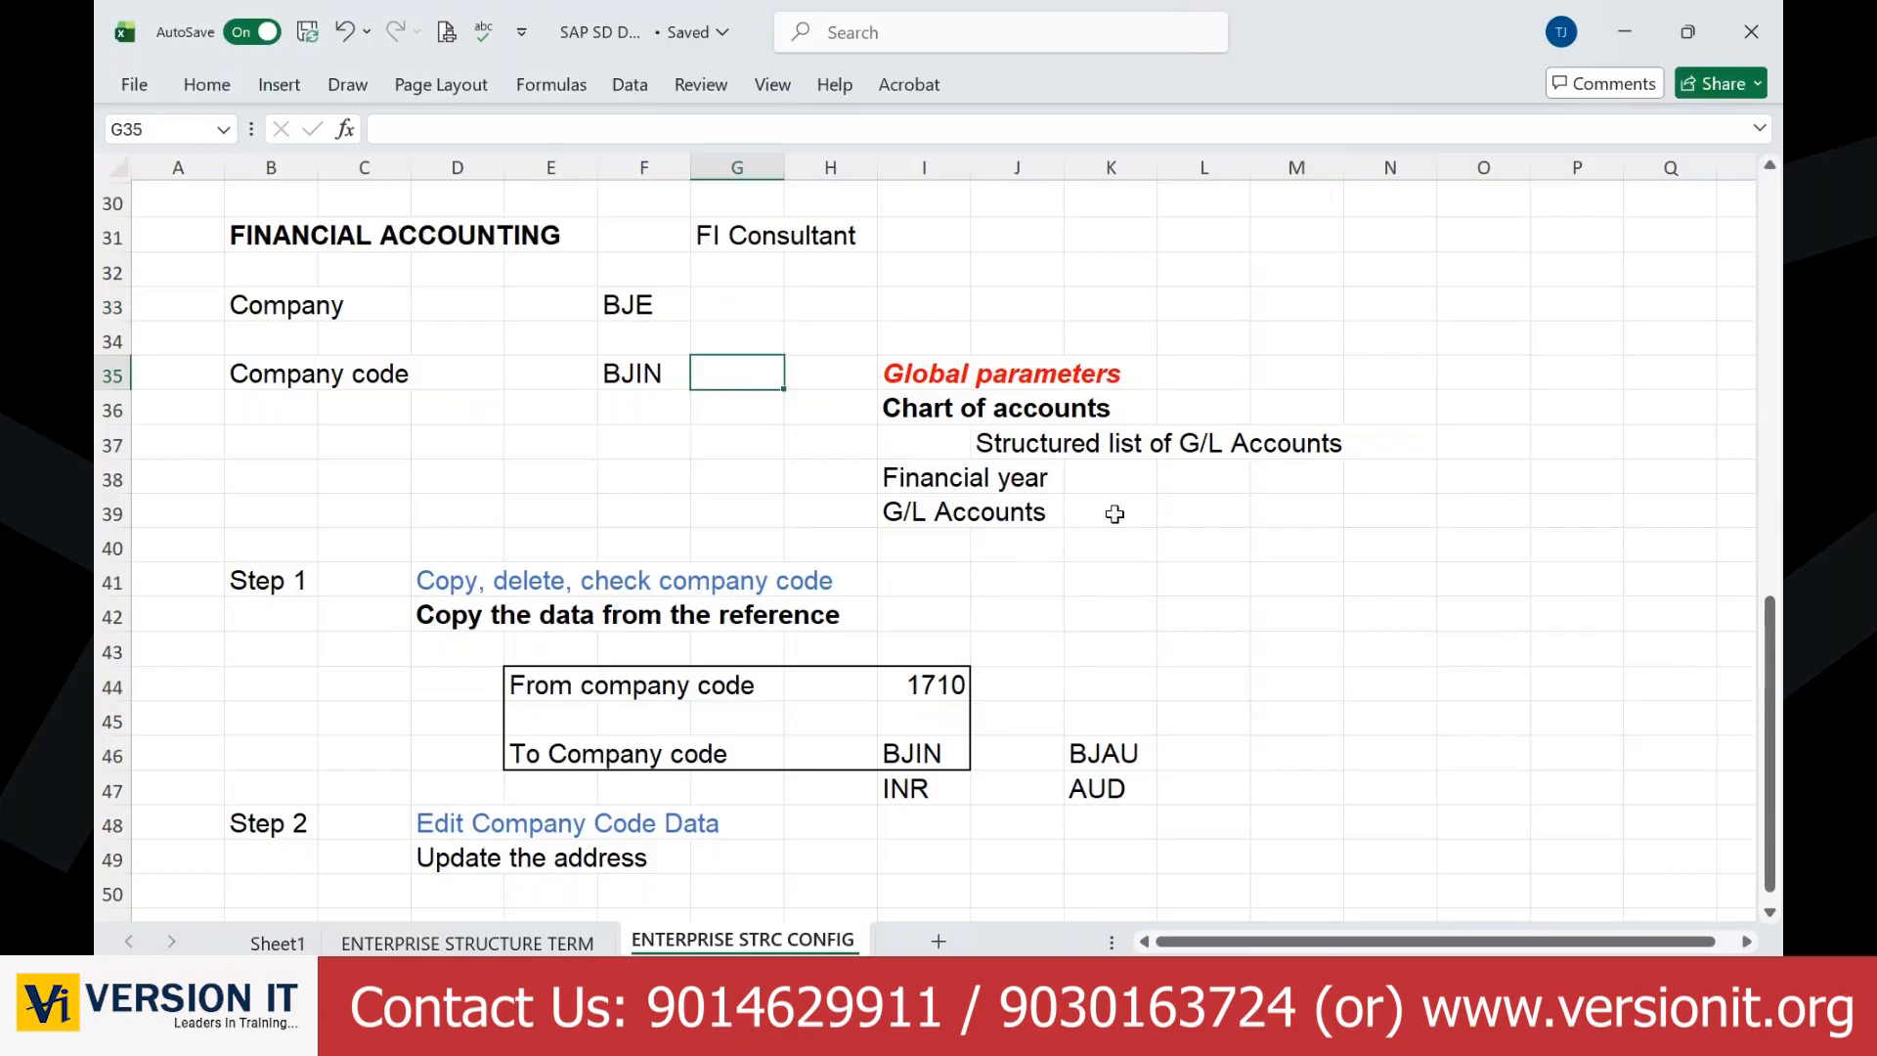
left_click(1186, 612)
Step: Add the bold heading SALES AND DISTRIBUTION in cell B53, below the Step 2 notes
scroll(822, 555, "down", 4)
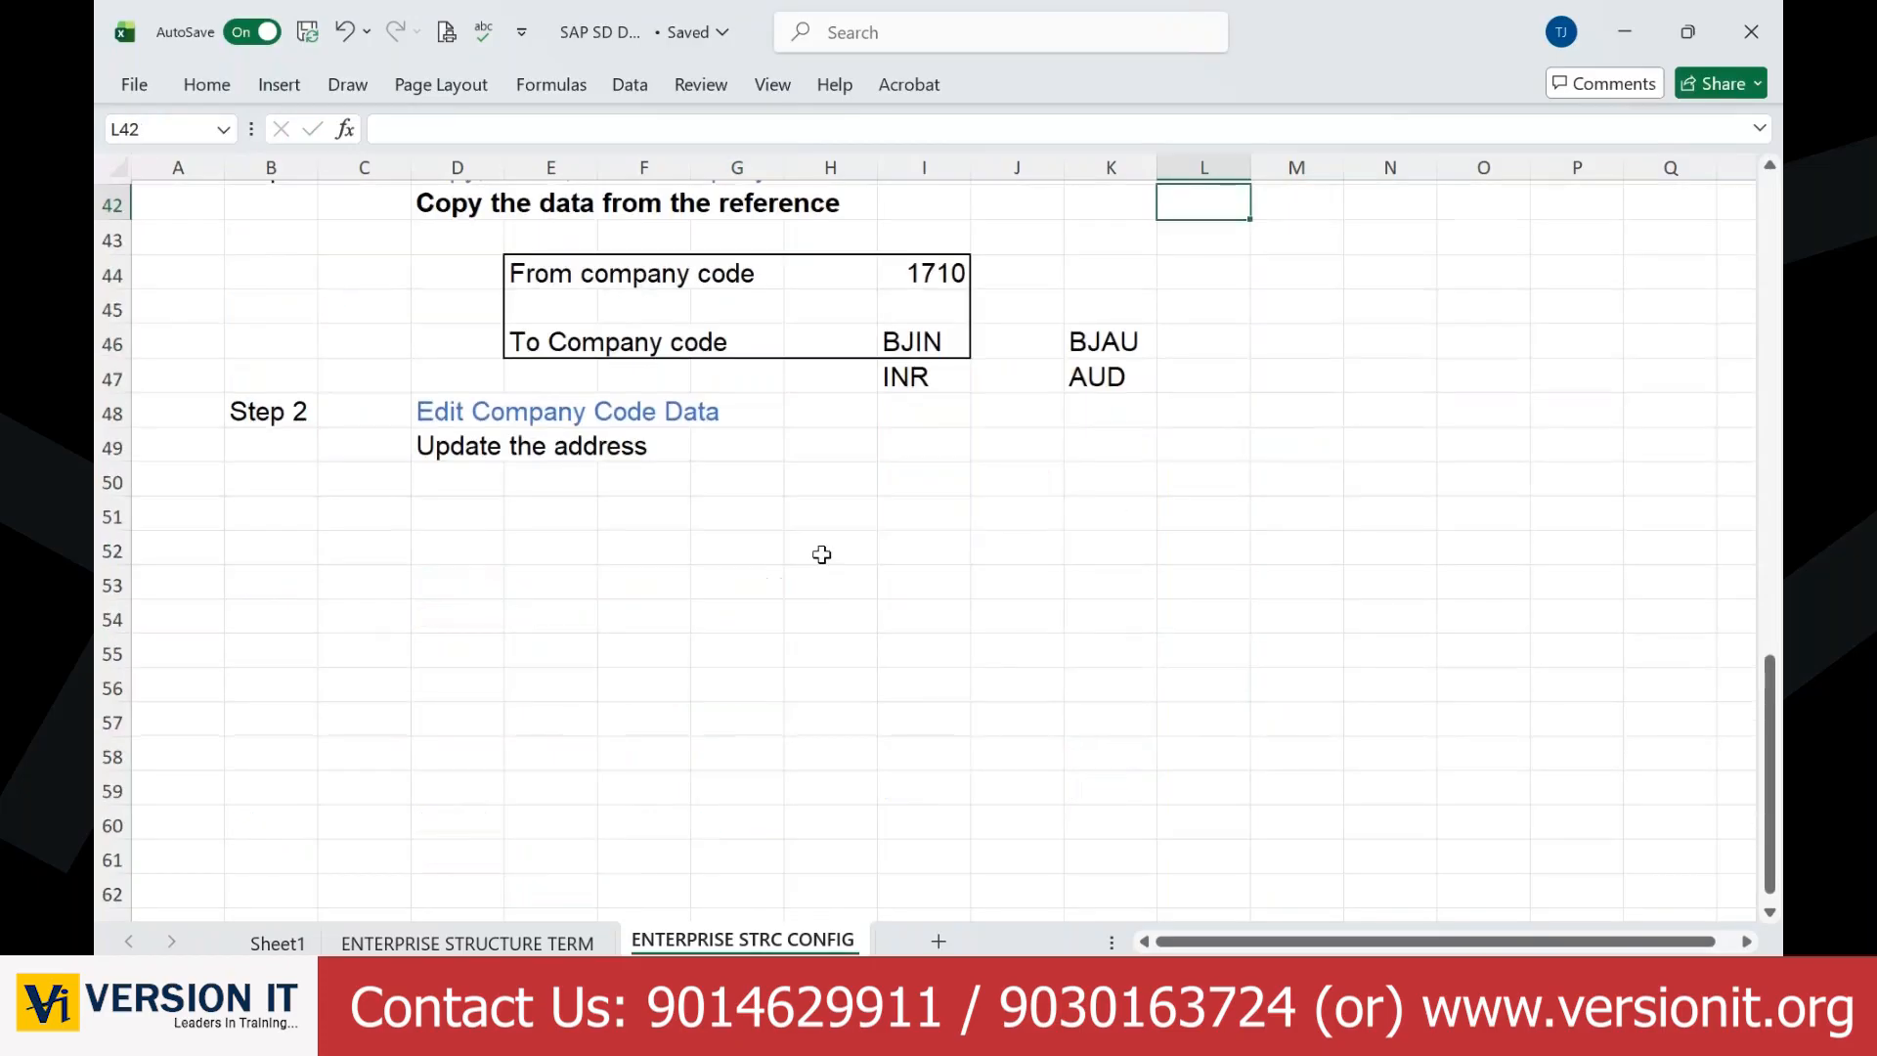
double_click(284, 581)
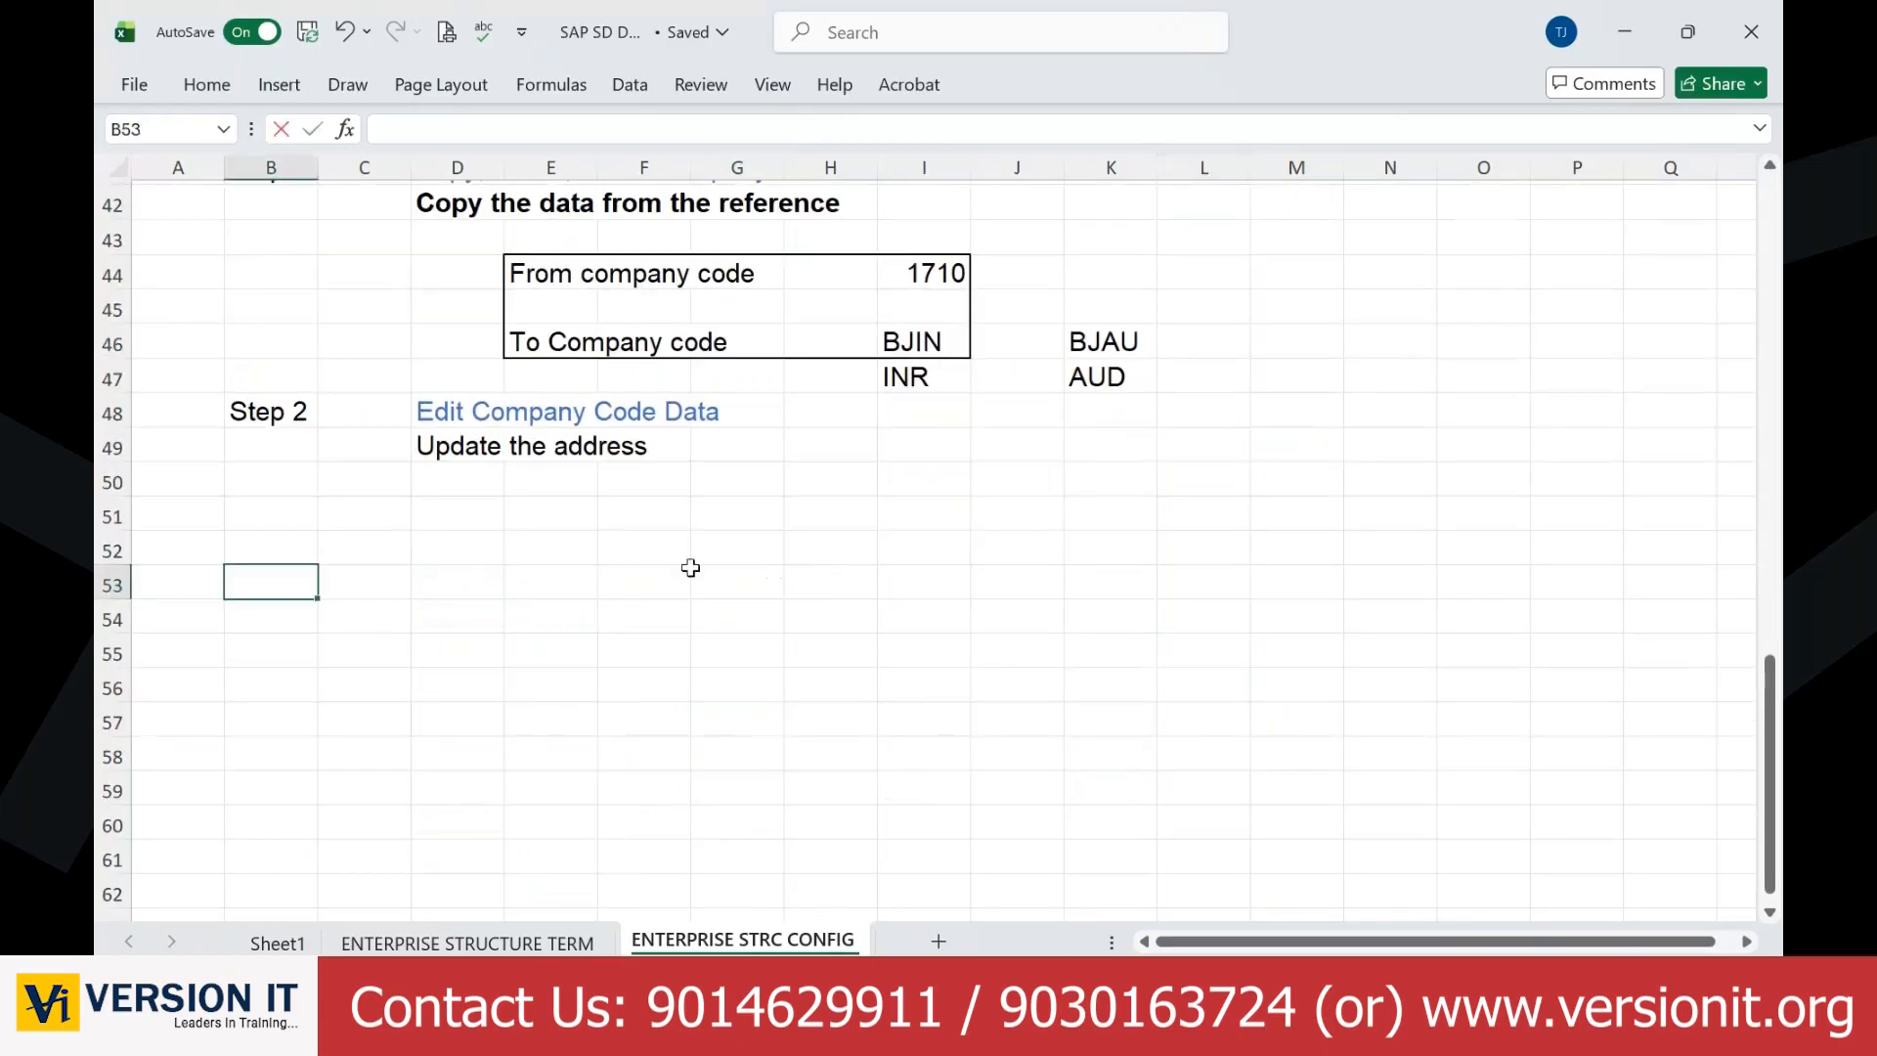
type("SALES AND D")
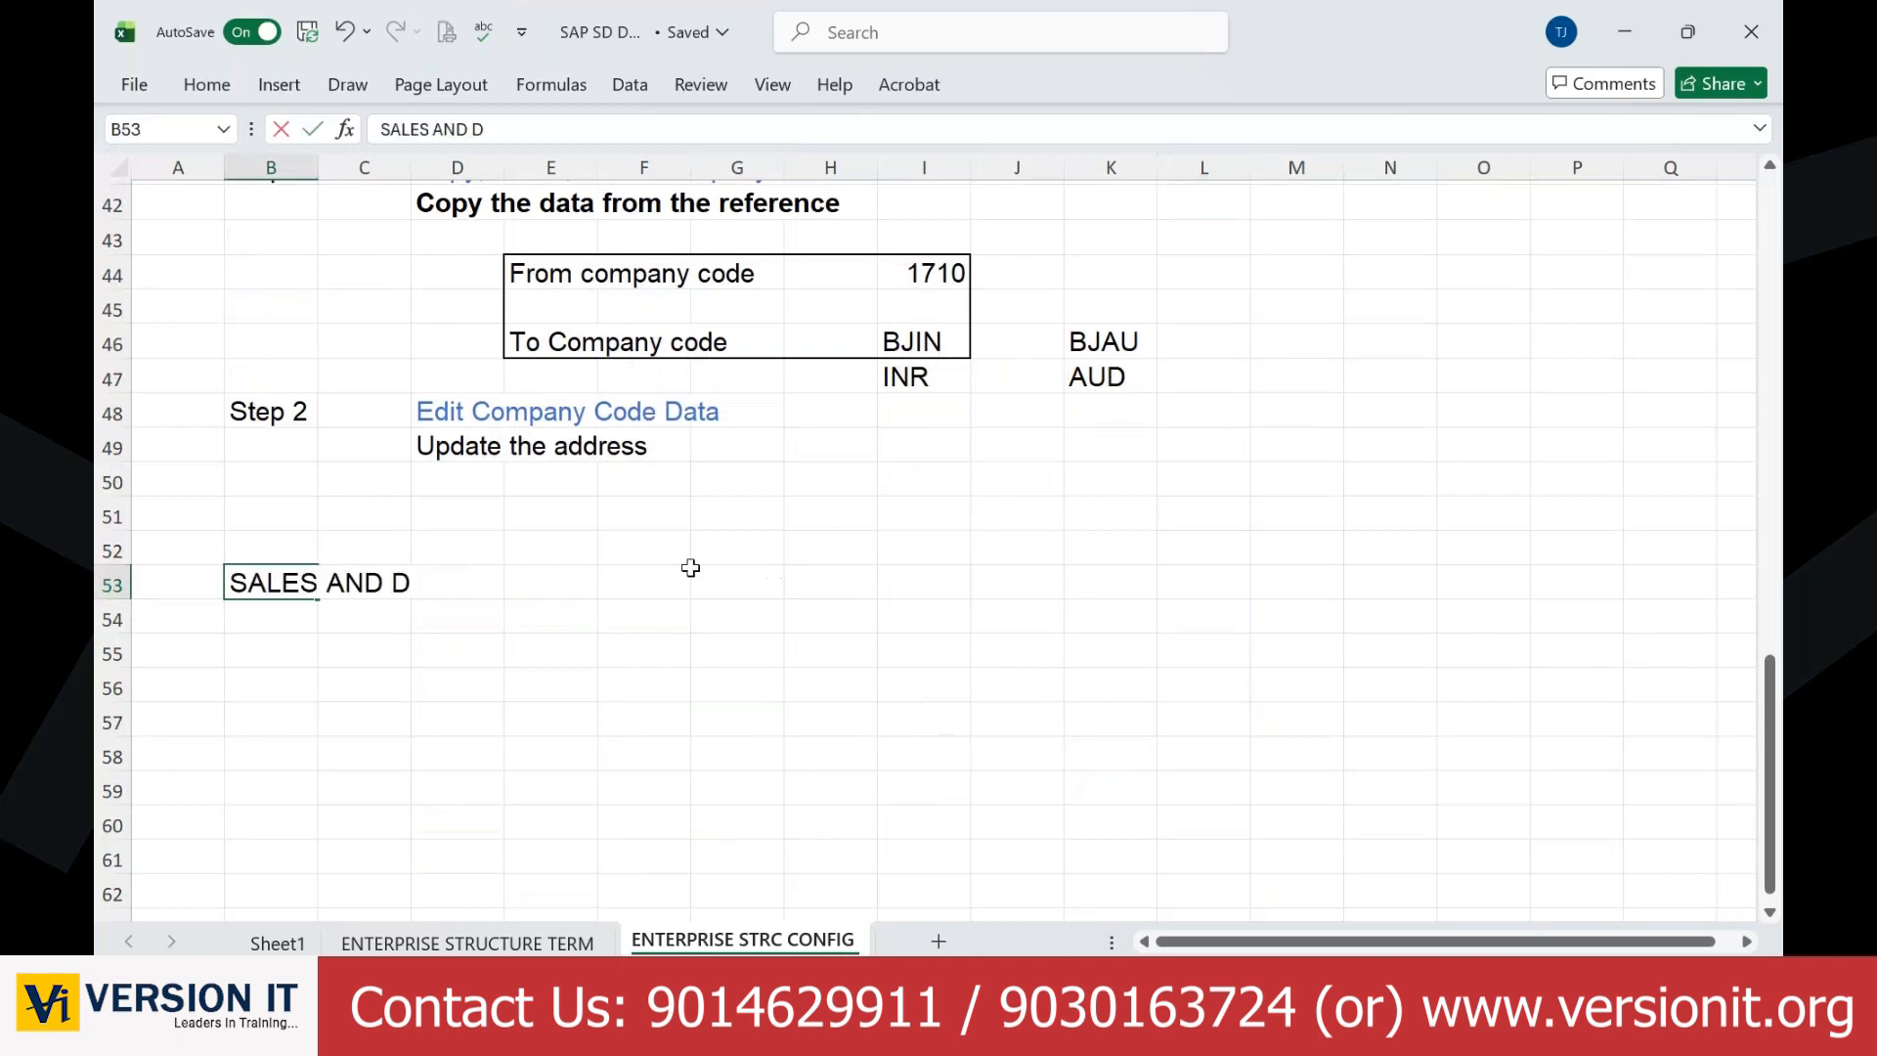
type("ISTRIBUTION")
key("Return")
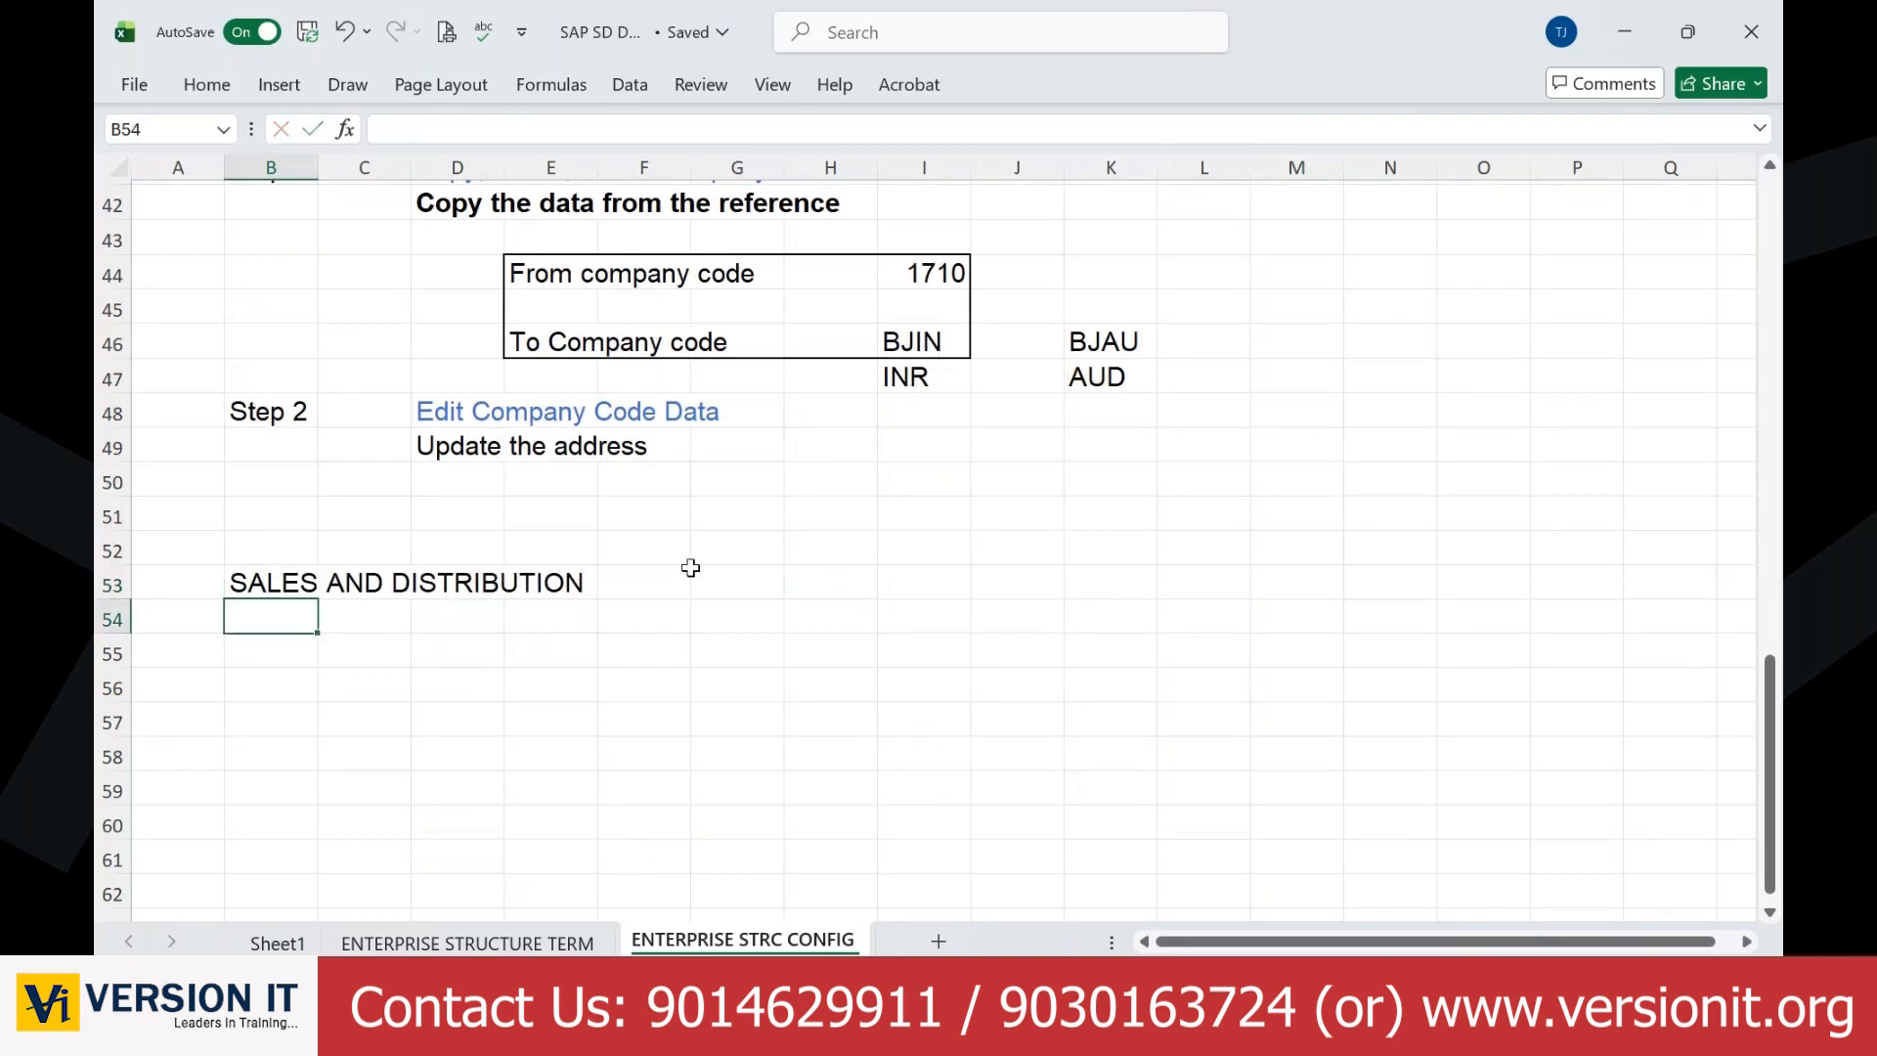
key("Up")
key("ctrl+b")
Step: Enter SD CONSULTANT in cell H53, on the same row as the SALES AND DISTRIBUTION heading
left_click(691, 568)
key("Right")
key("Right")
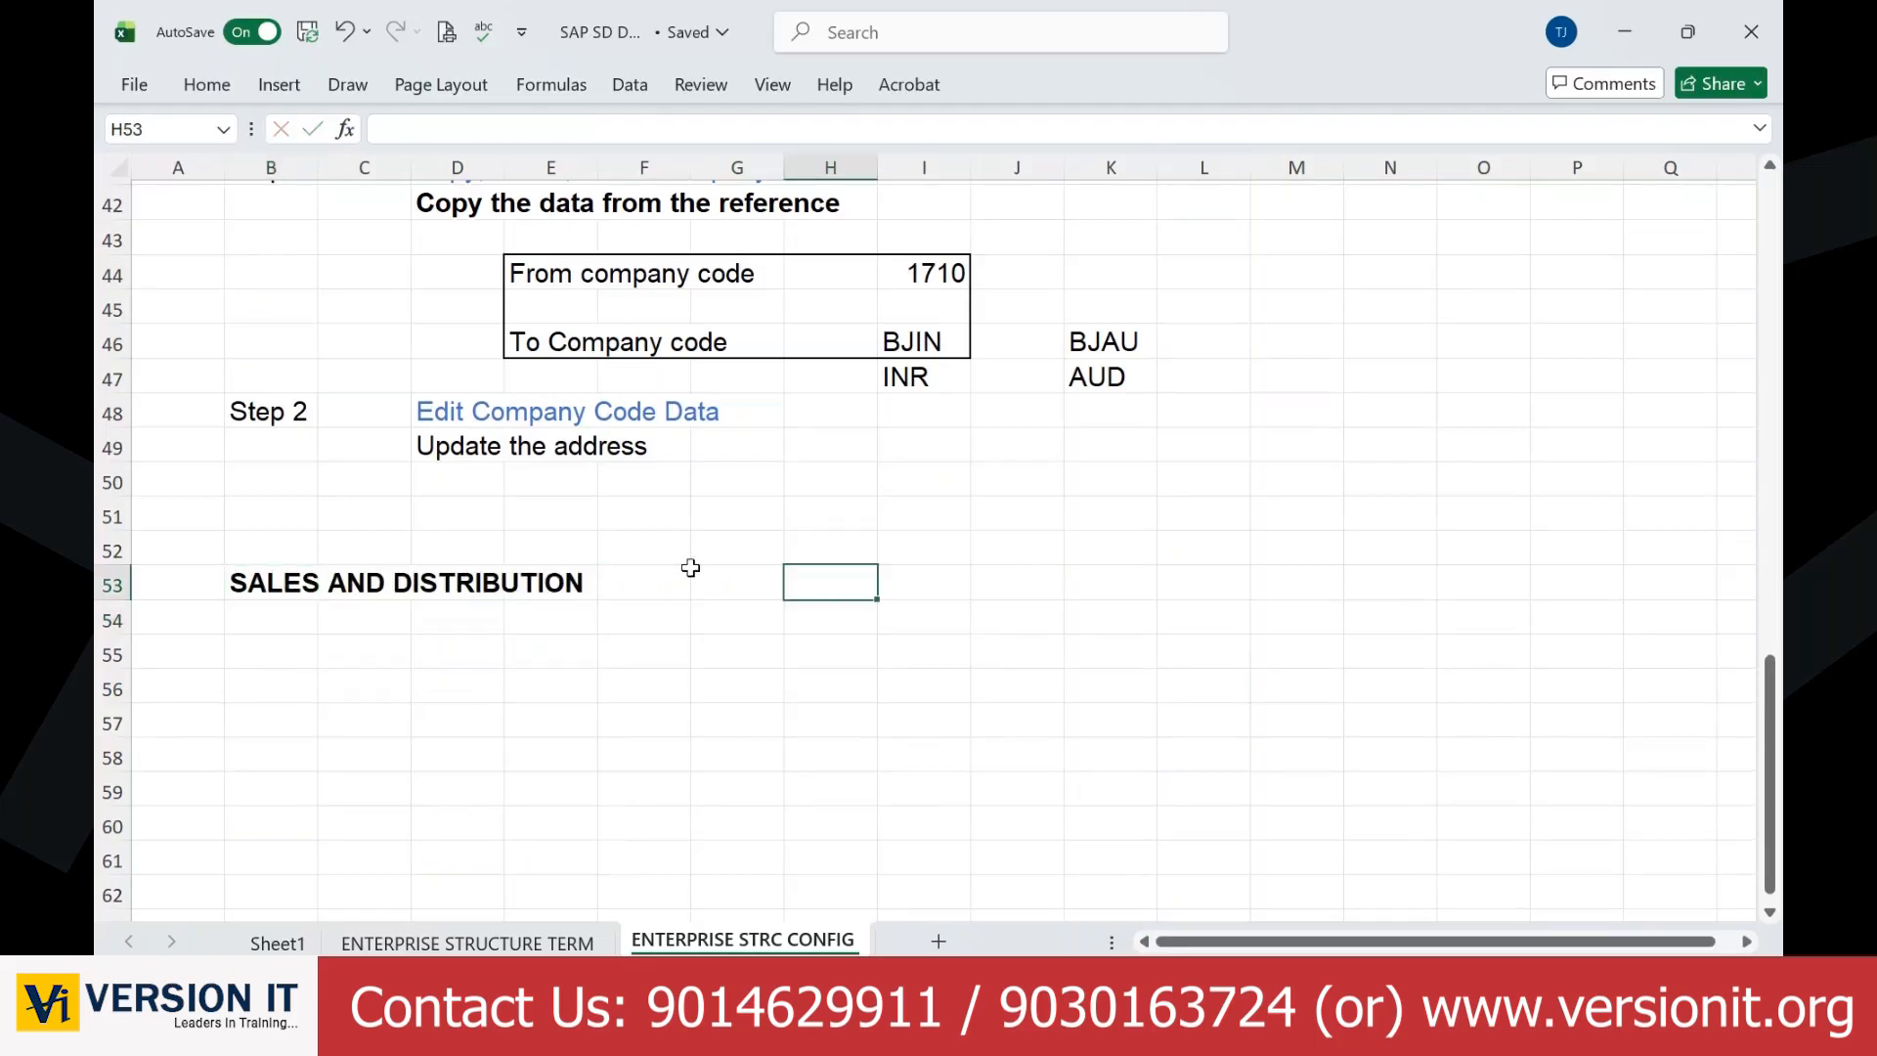
type("SD CONSU")
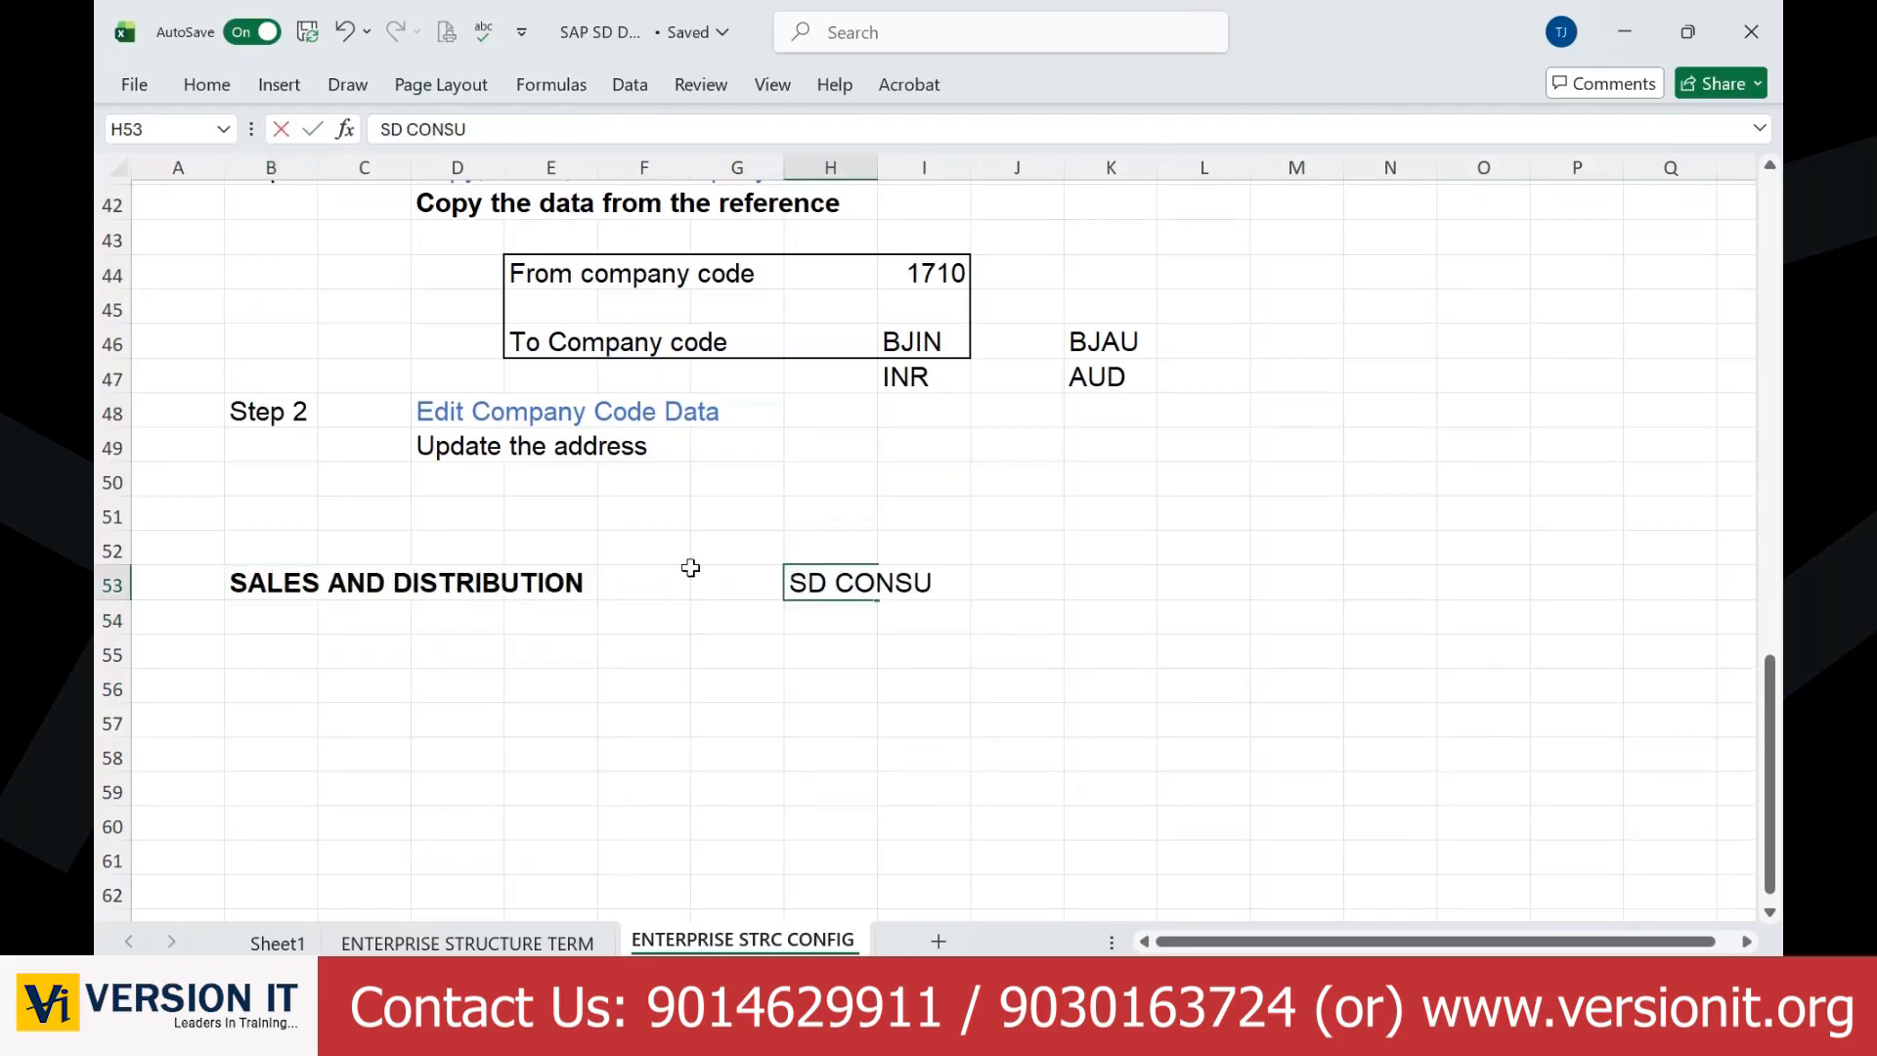
type("LTANT")
key("Return")
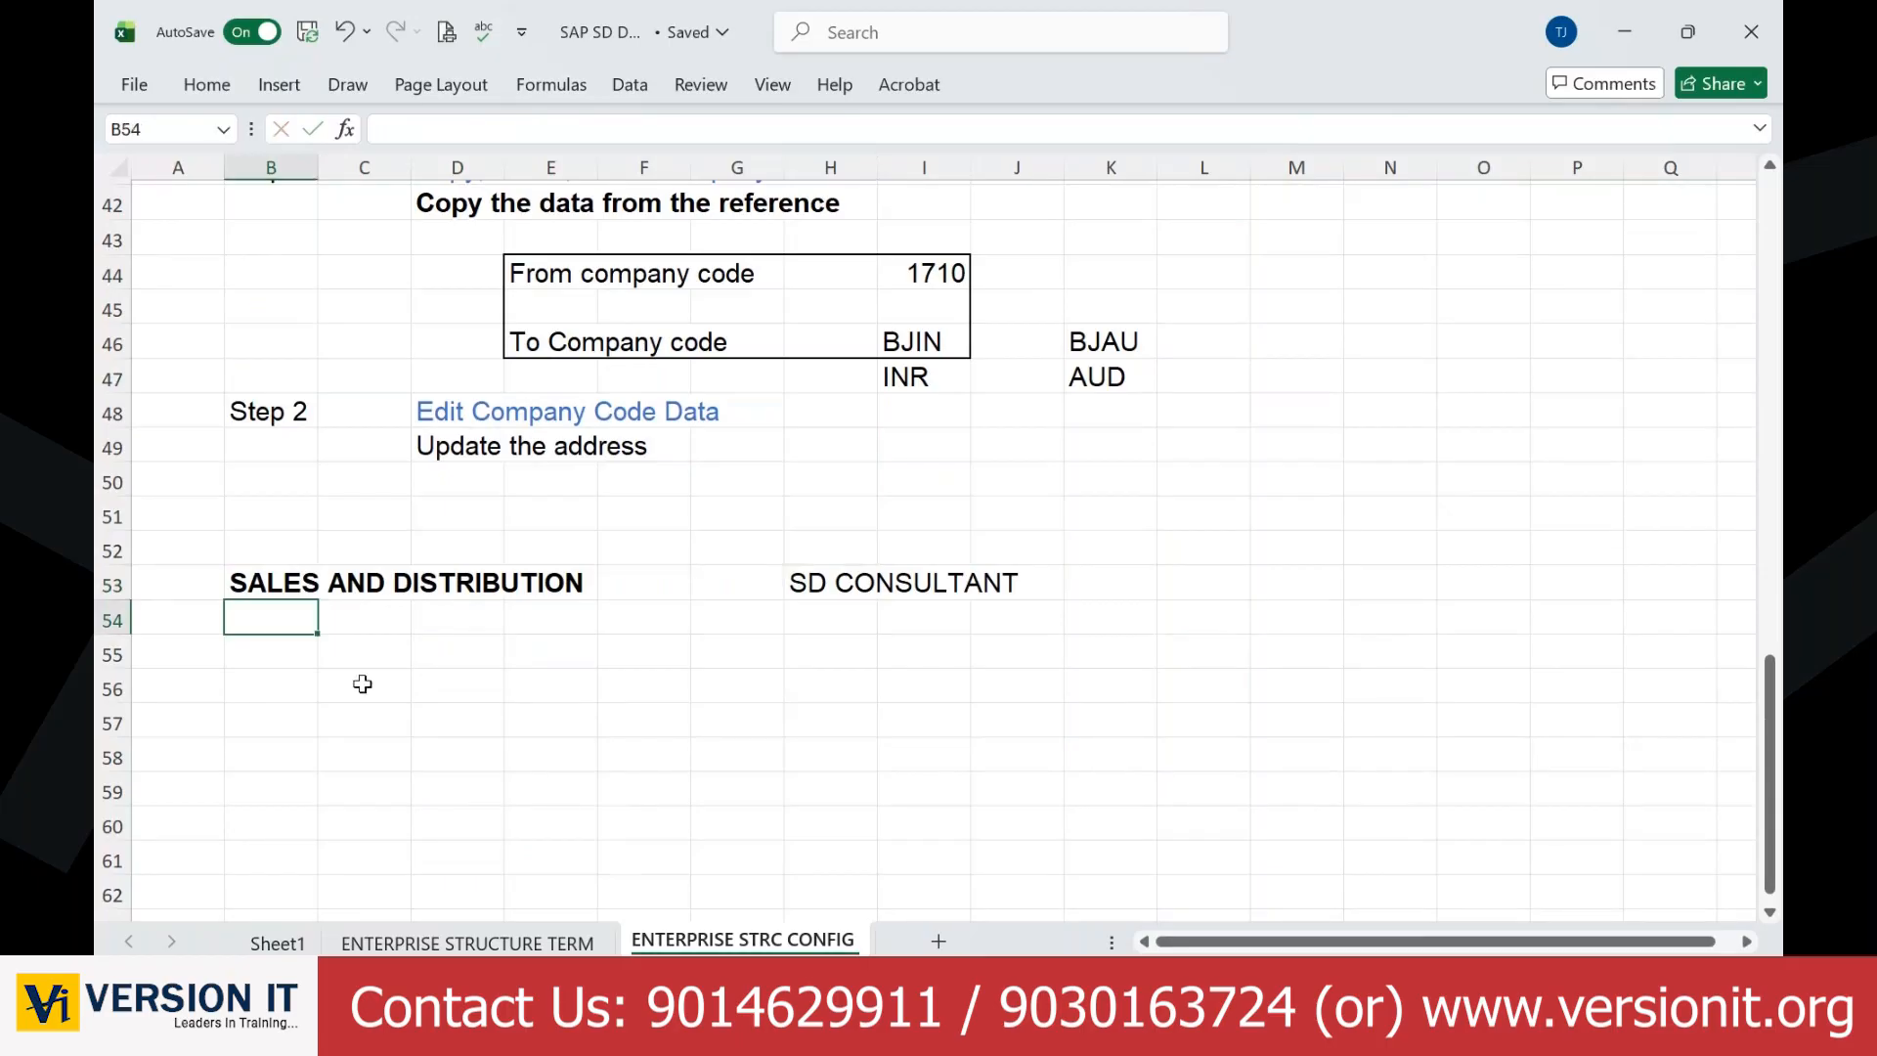
Step: Enter the label Sales Organization in cell B55, below the SALES AND DISTRIBUTION heading
key("Down")
type("Sa")
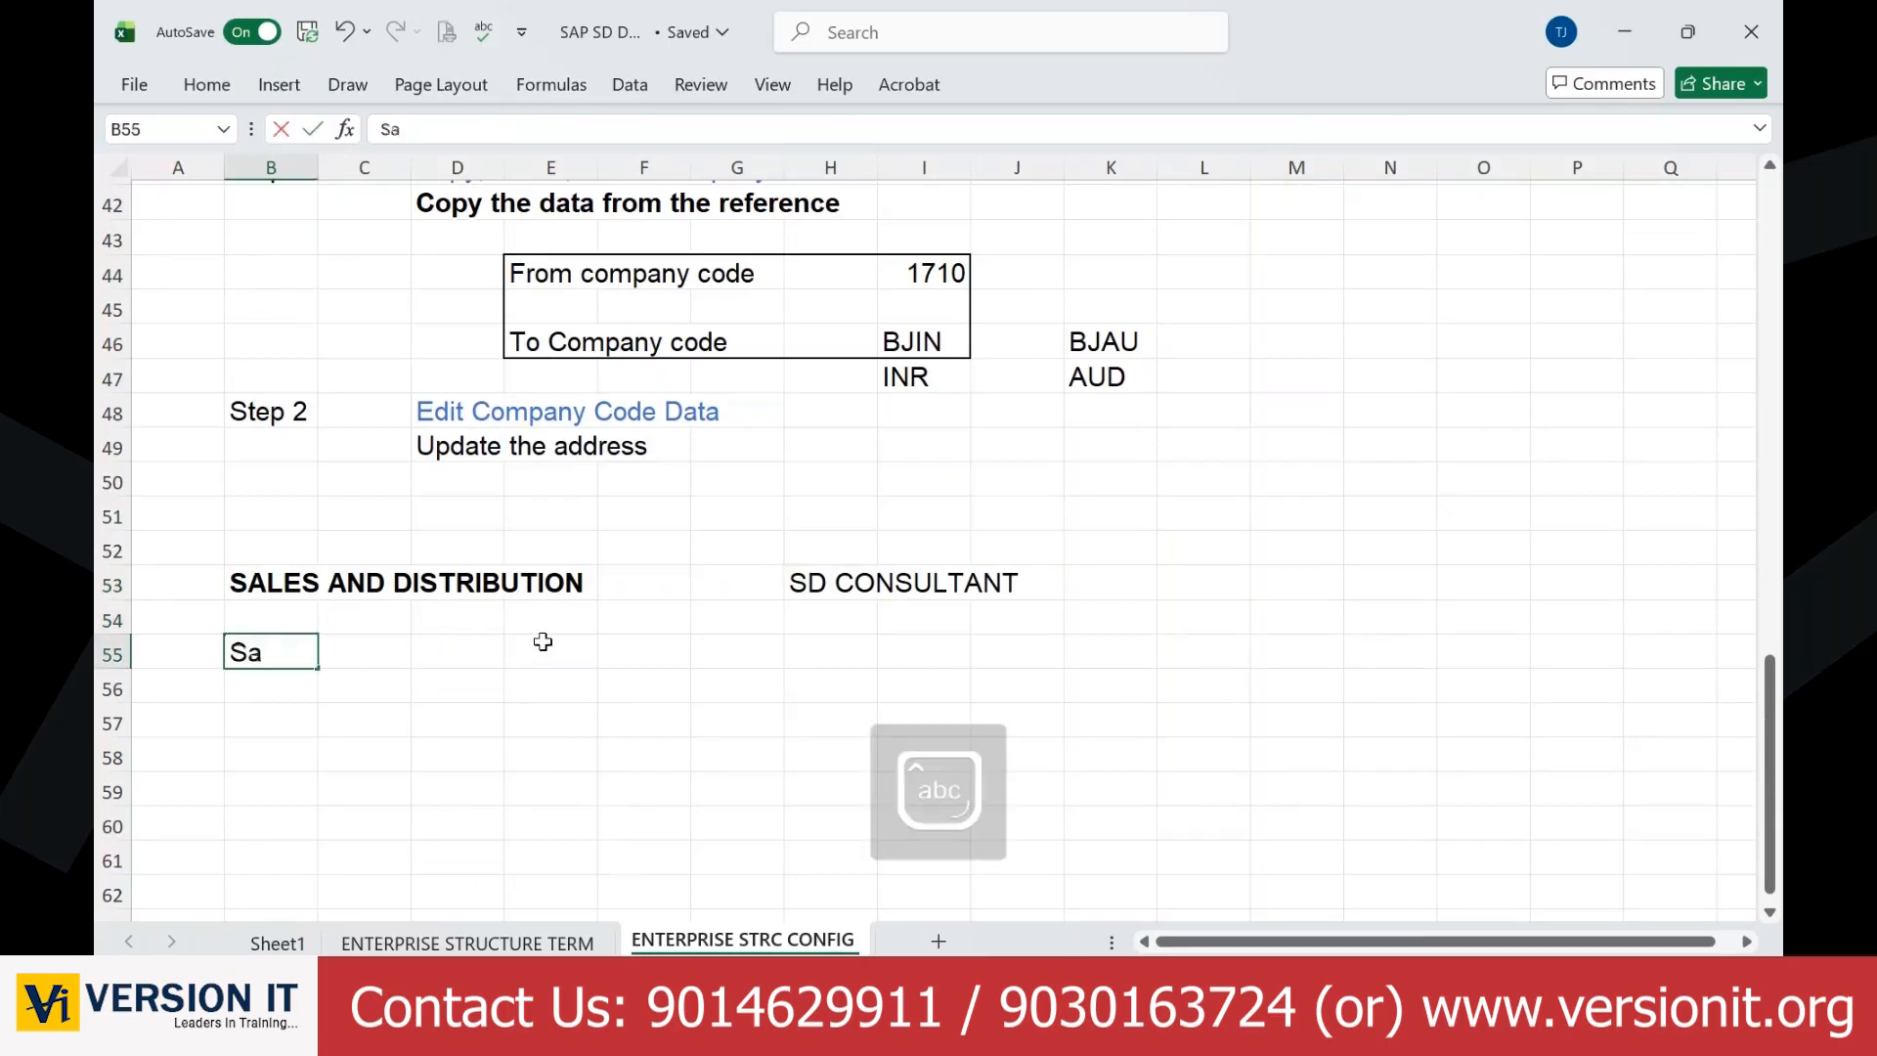
type("les Orga")
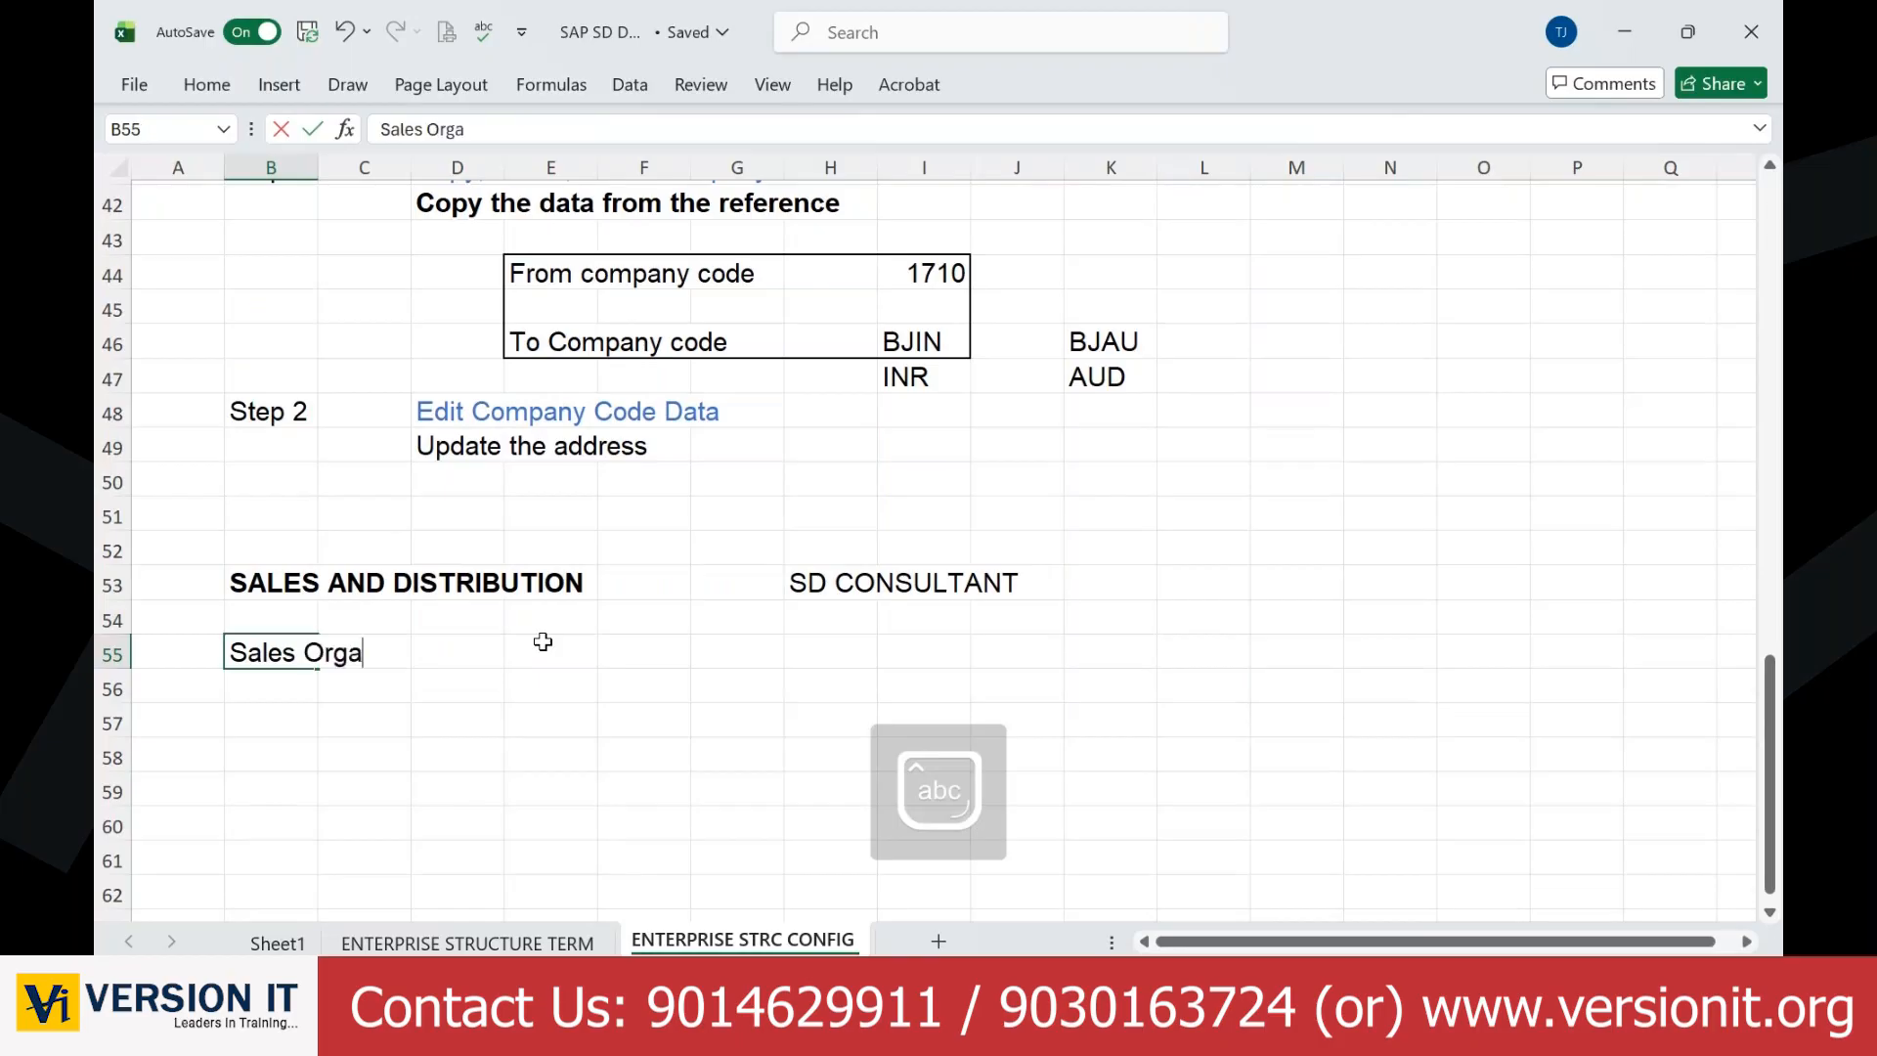
type("nization")
key("Return")
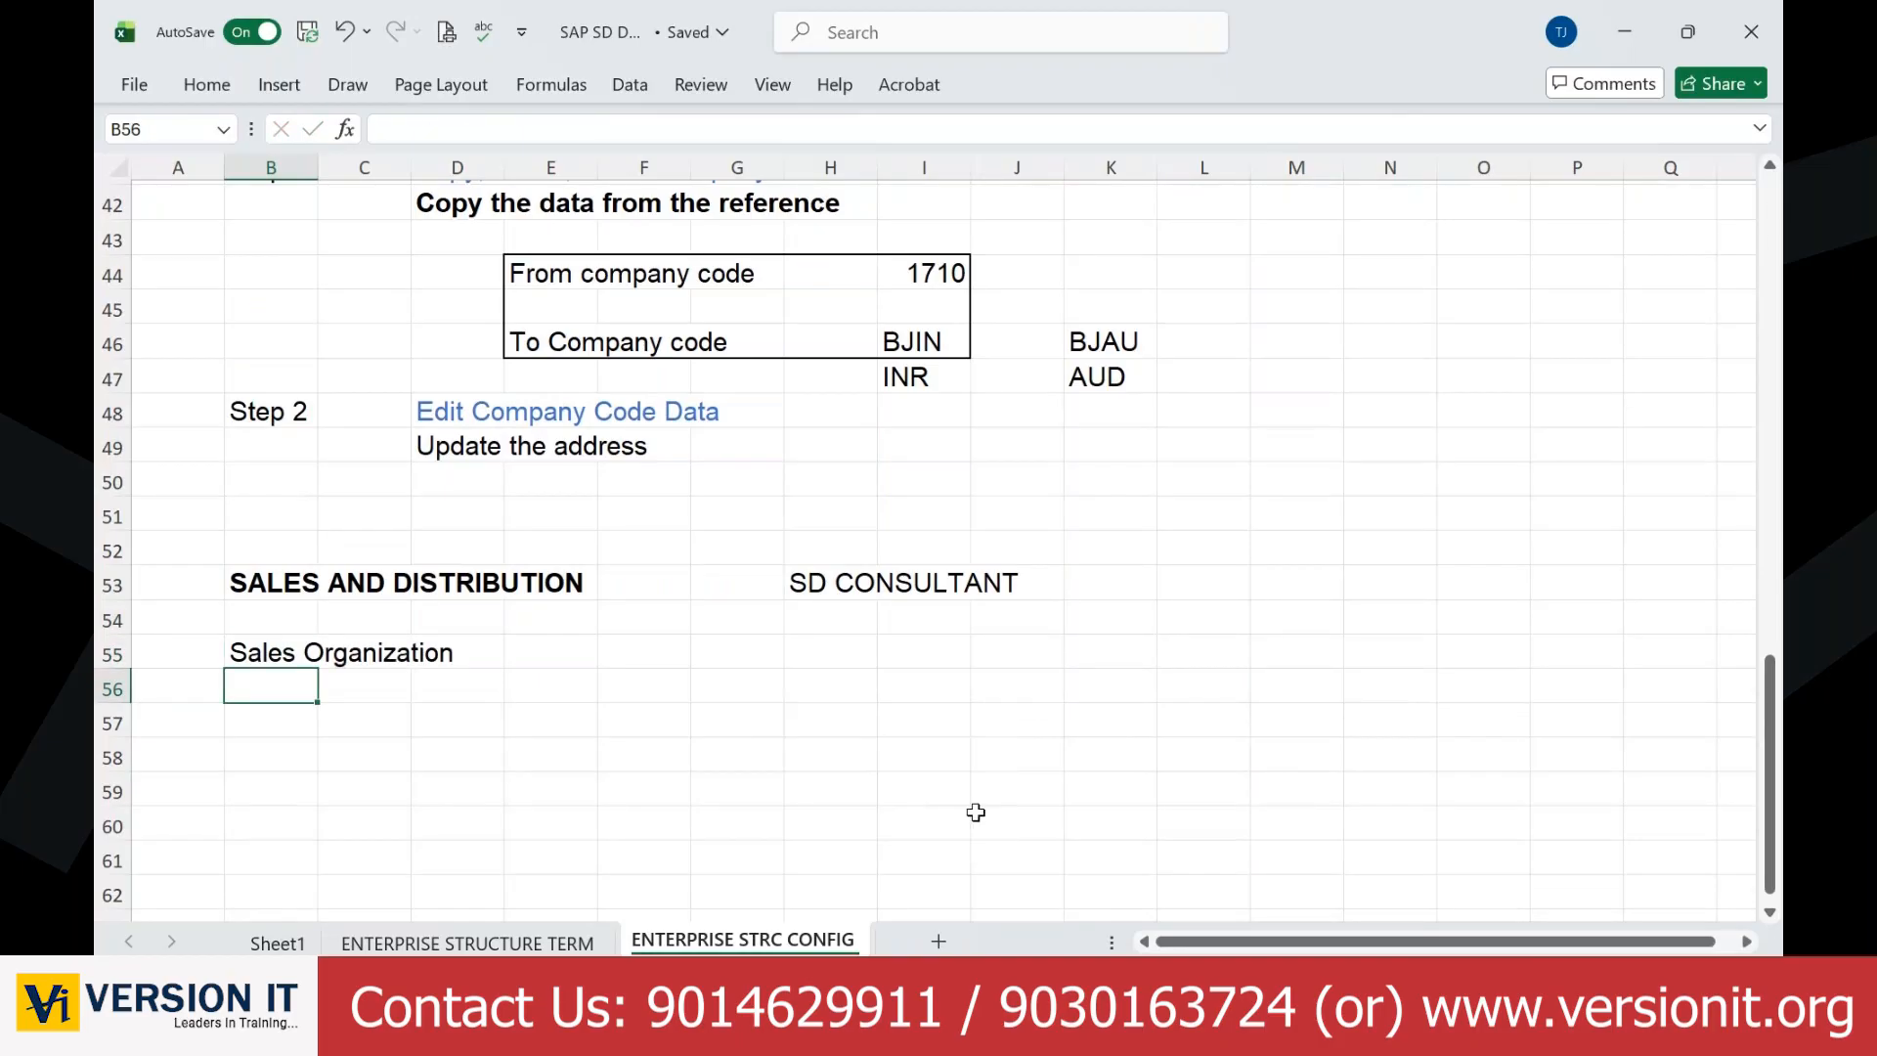
Step: Review the company code notes and the SALES ORGANIZATION section on the ENTERPRISE STRUCTURE TERM sheet
scroll(762, 766, "up", 4)
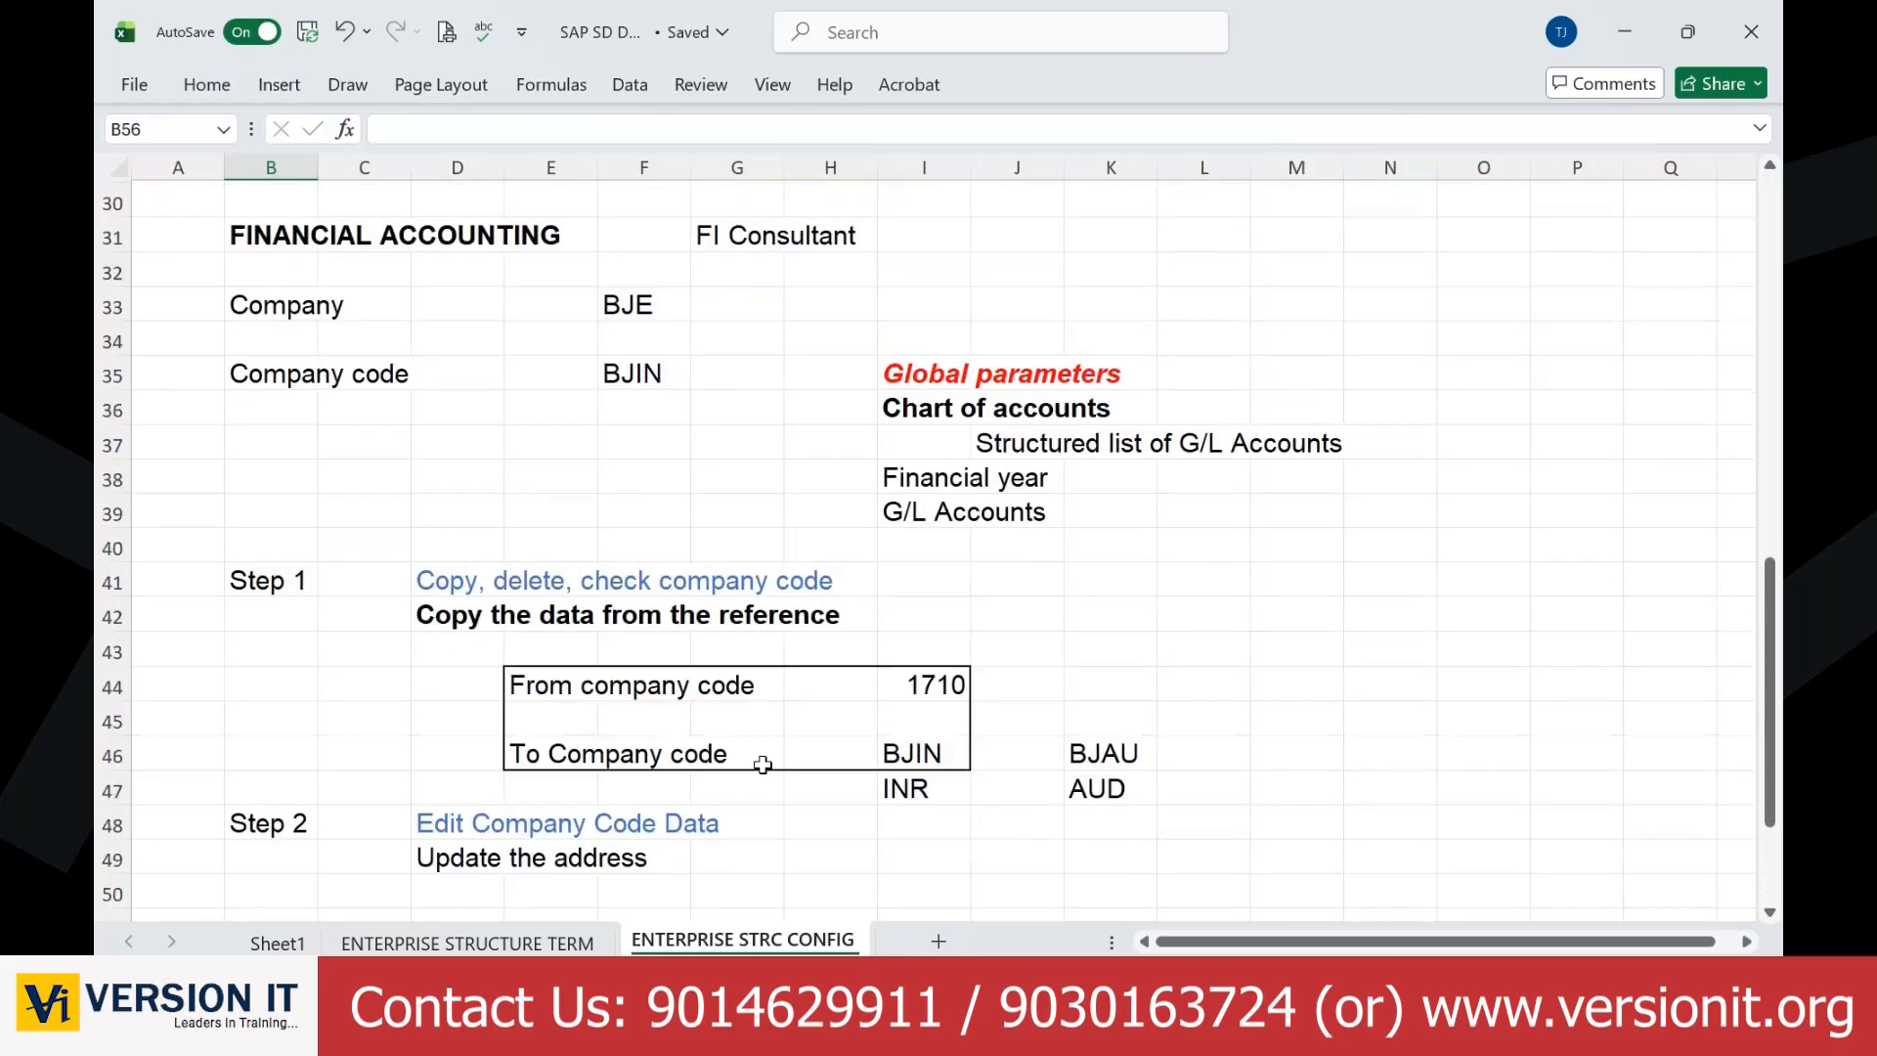
scroll(763, 765, "up", 3)
left_click(681, 681)
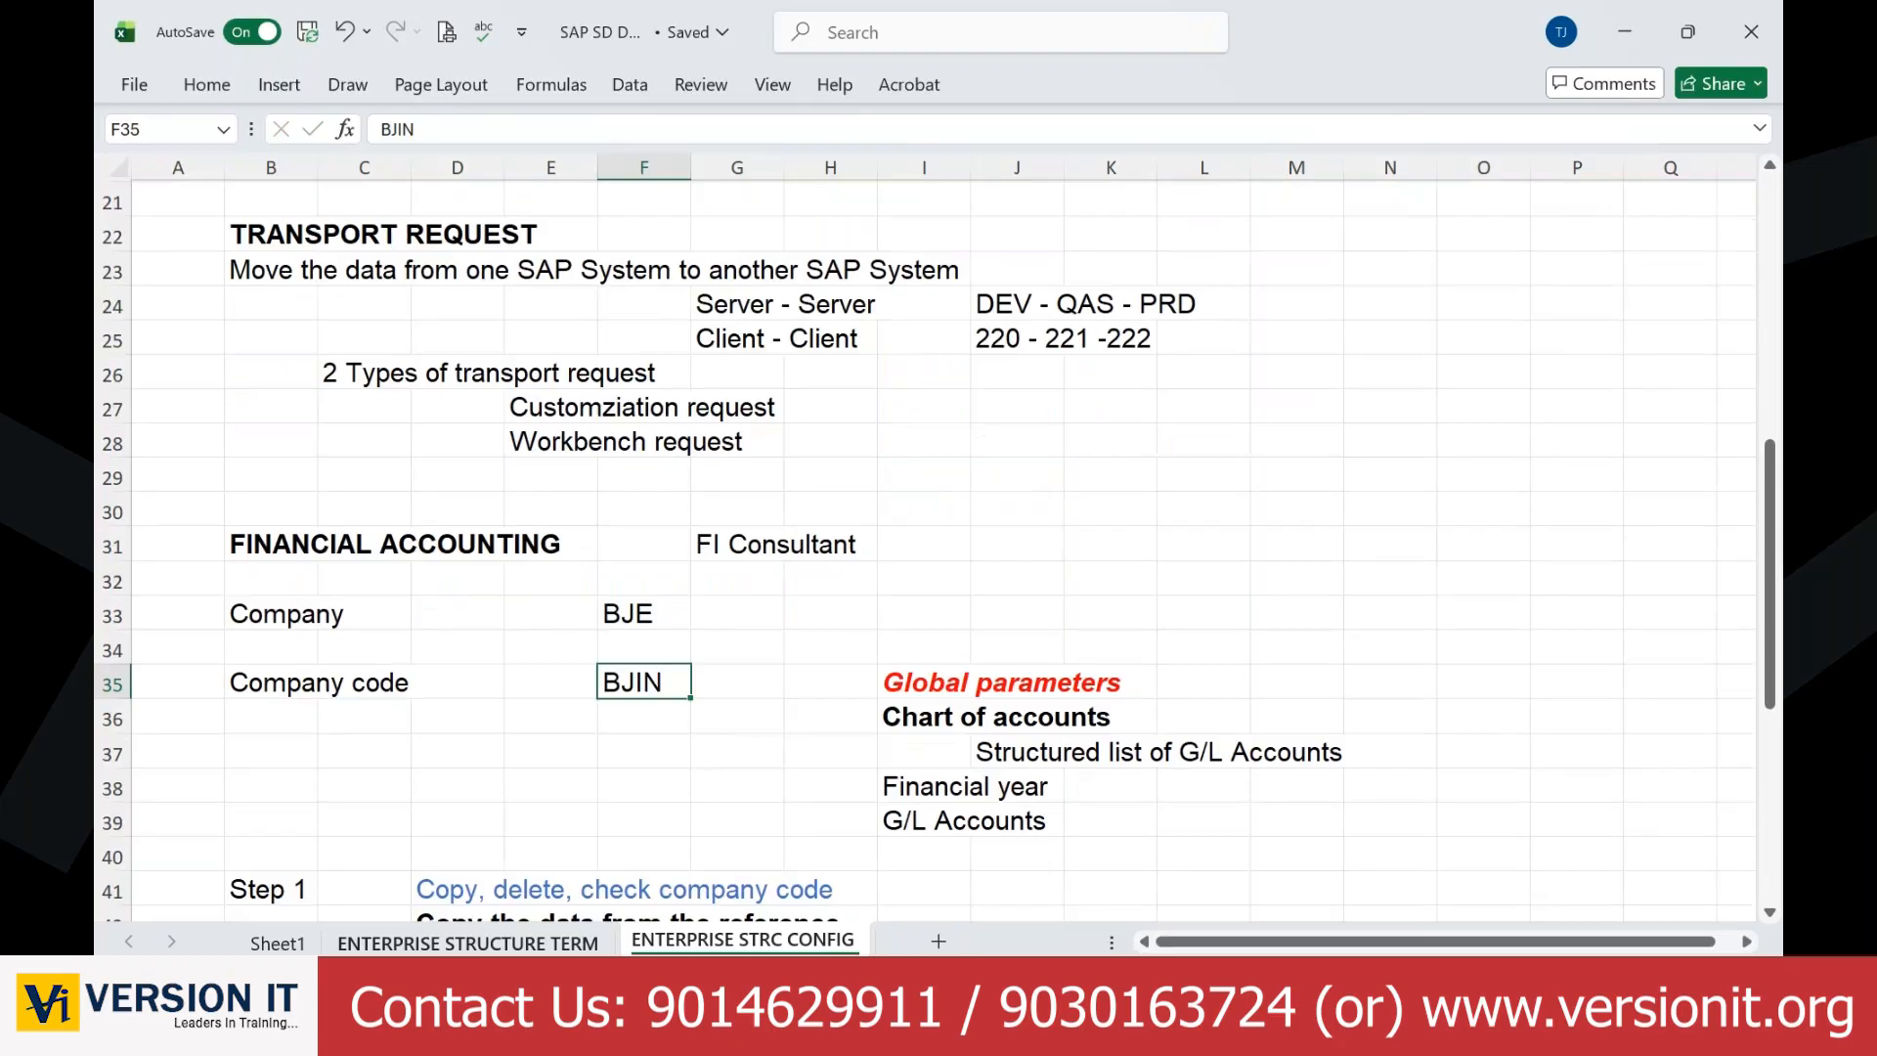
left_click(468, 941)
left_click_drag(1110, 540, 1602, 662)
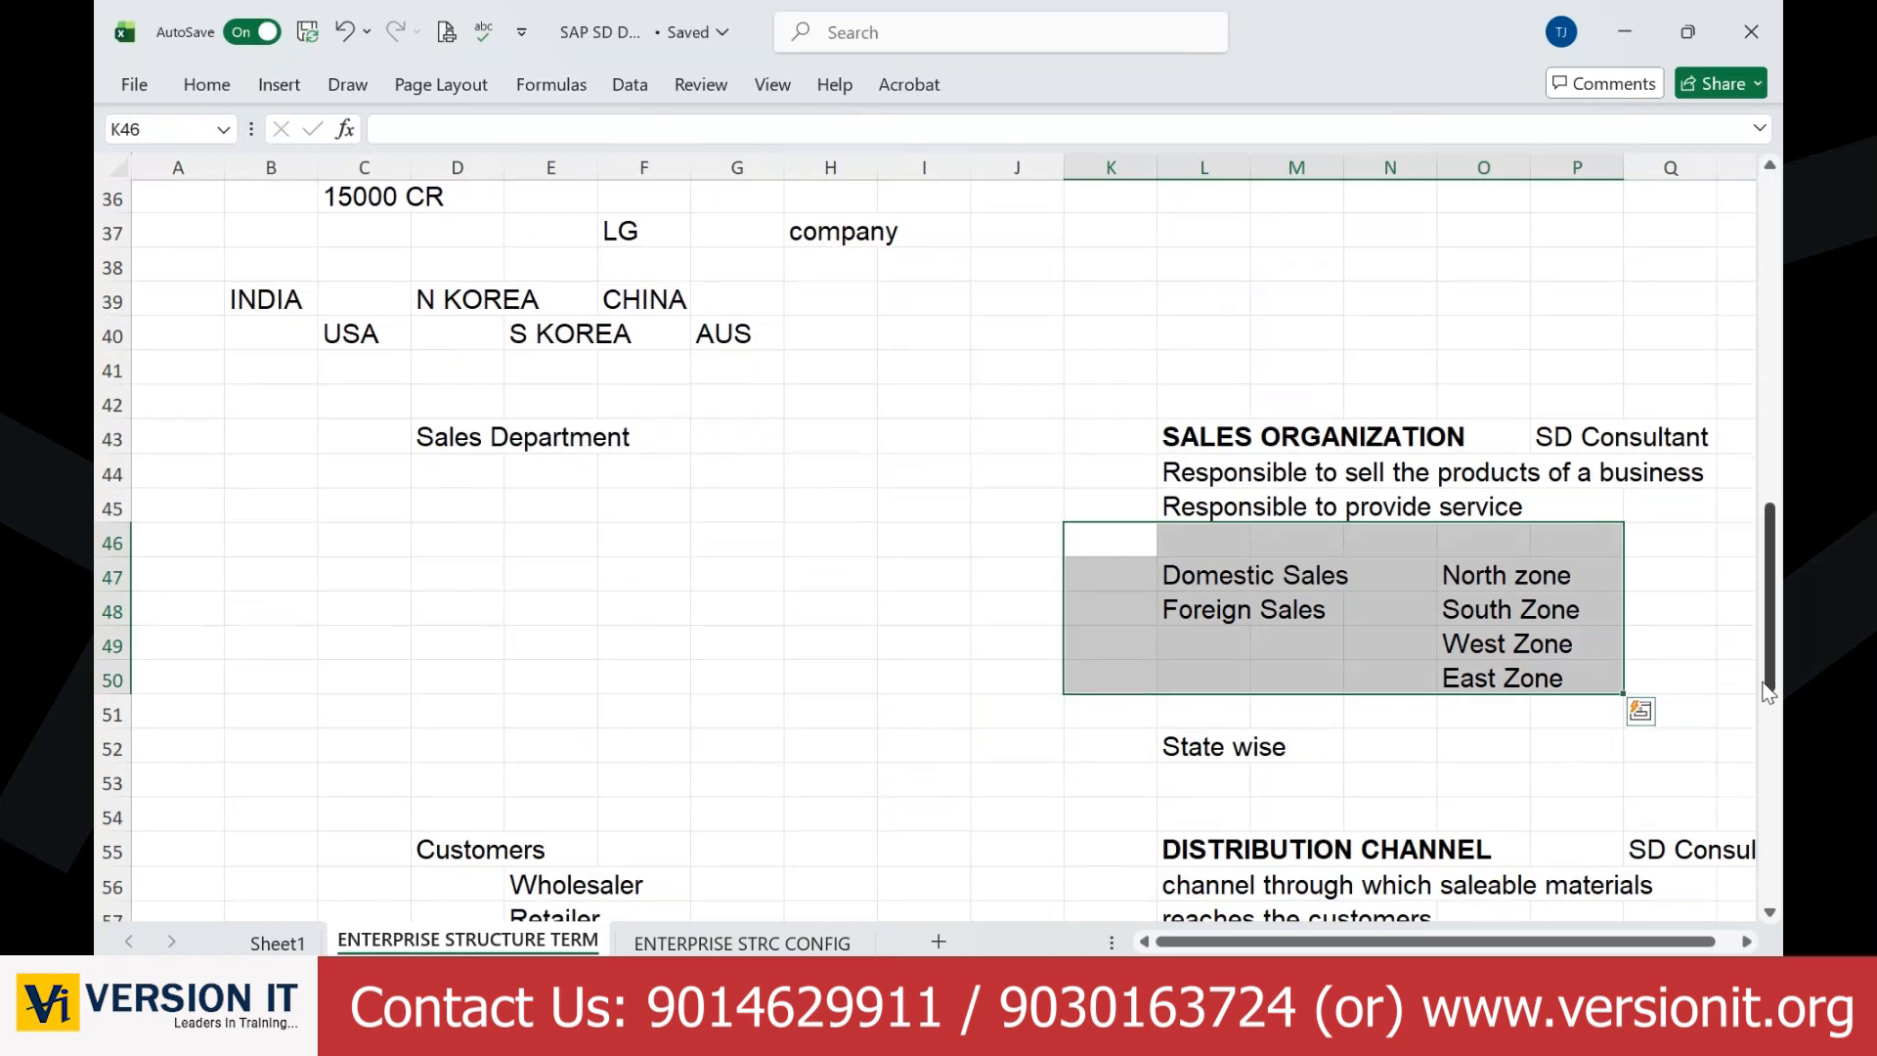
left_click(936, 547)
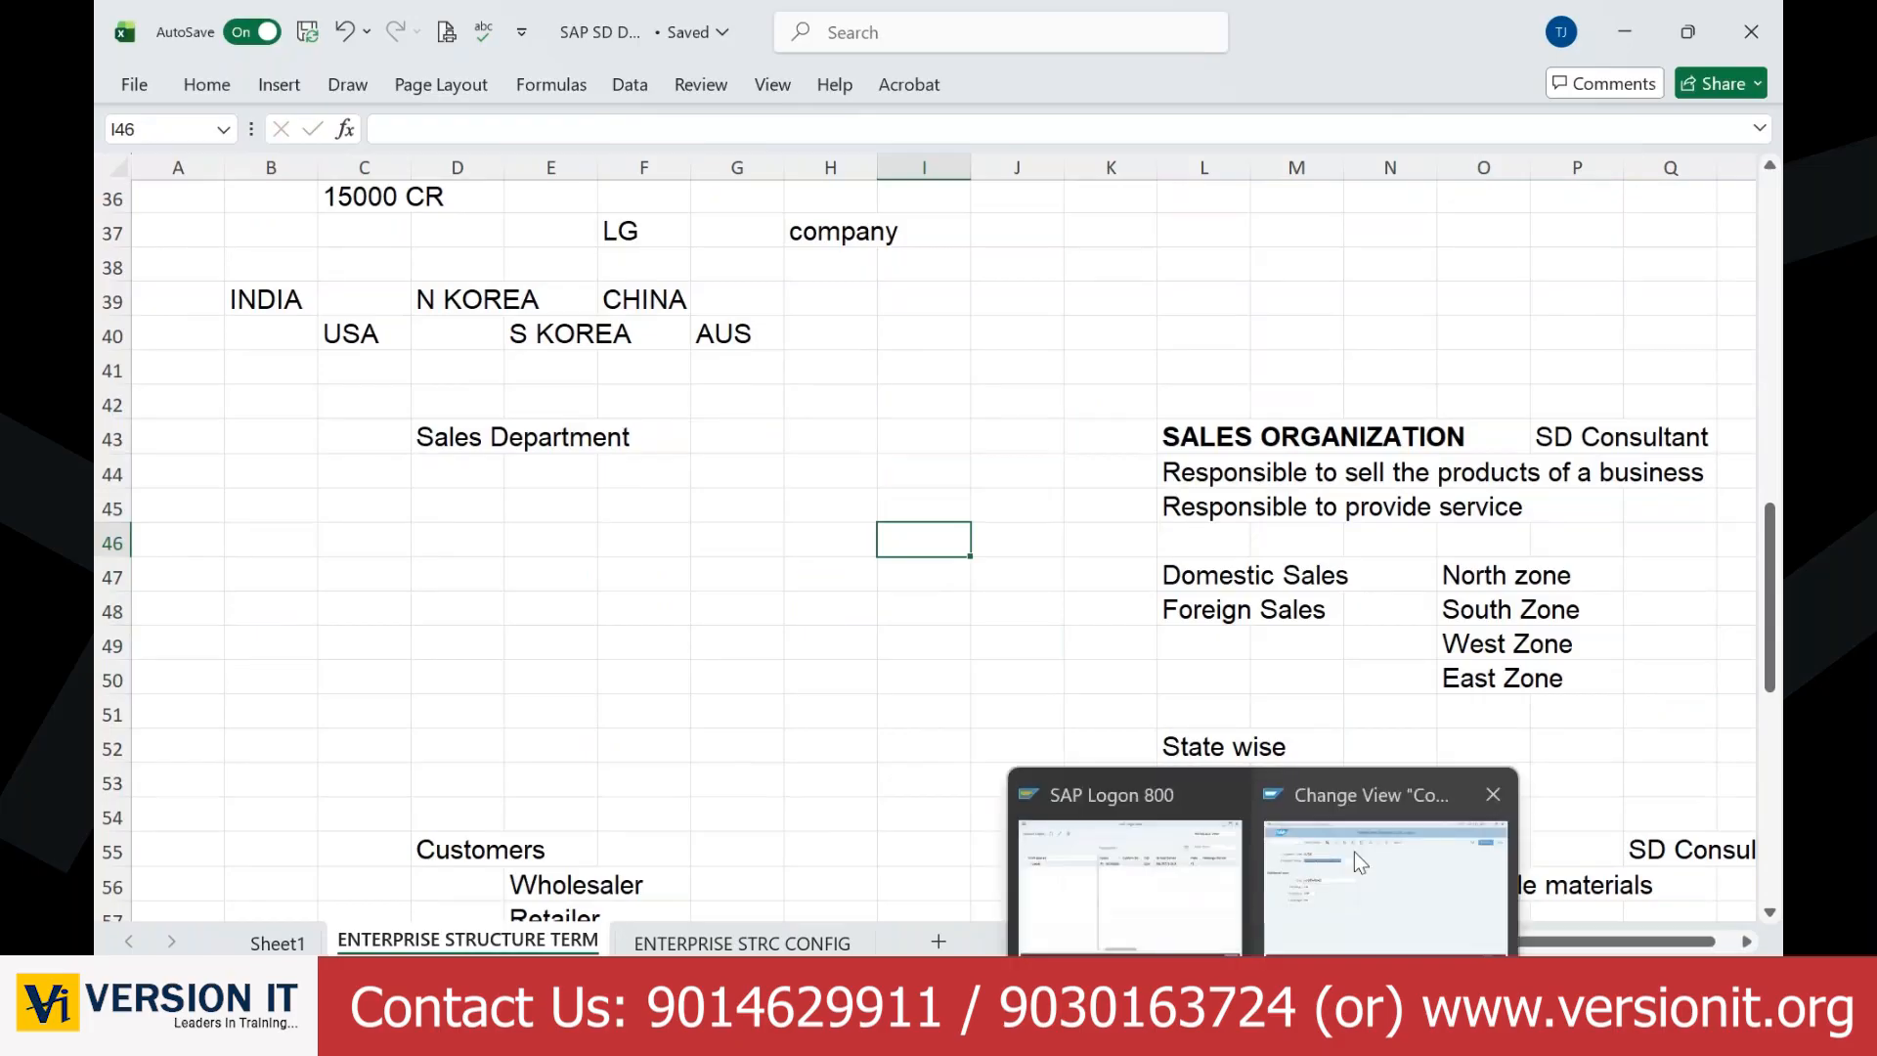
Step: Switch to SAP and return from the BJIN company code details to the Display IMG structure, closing the activity selection
left_click(1353, 853)
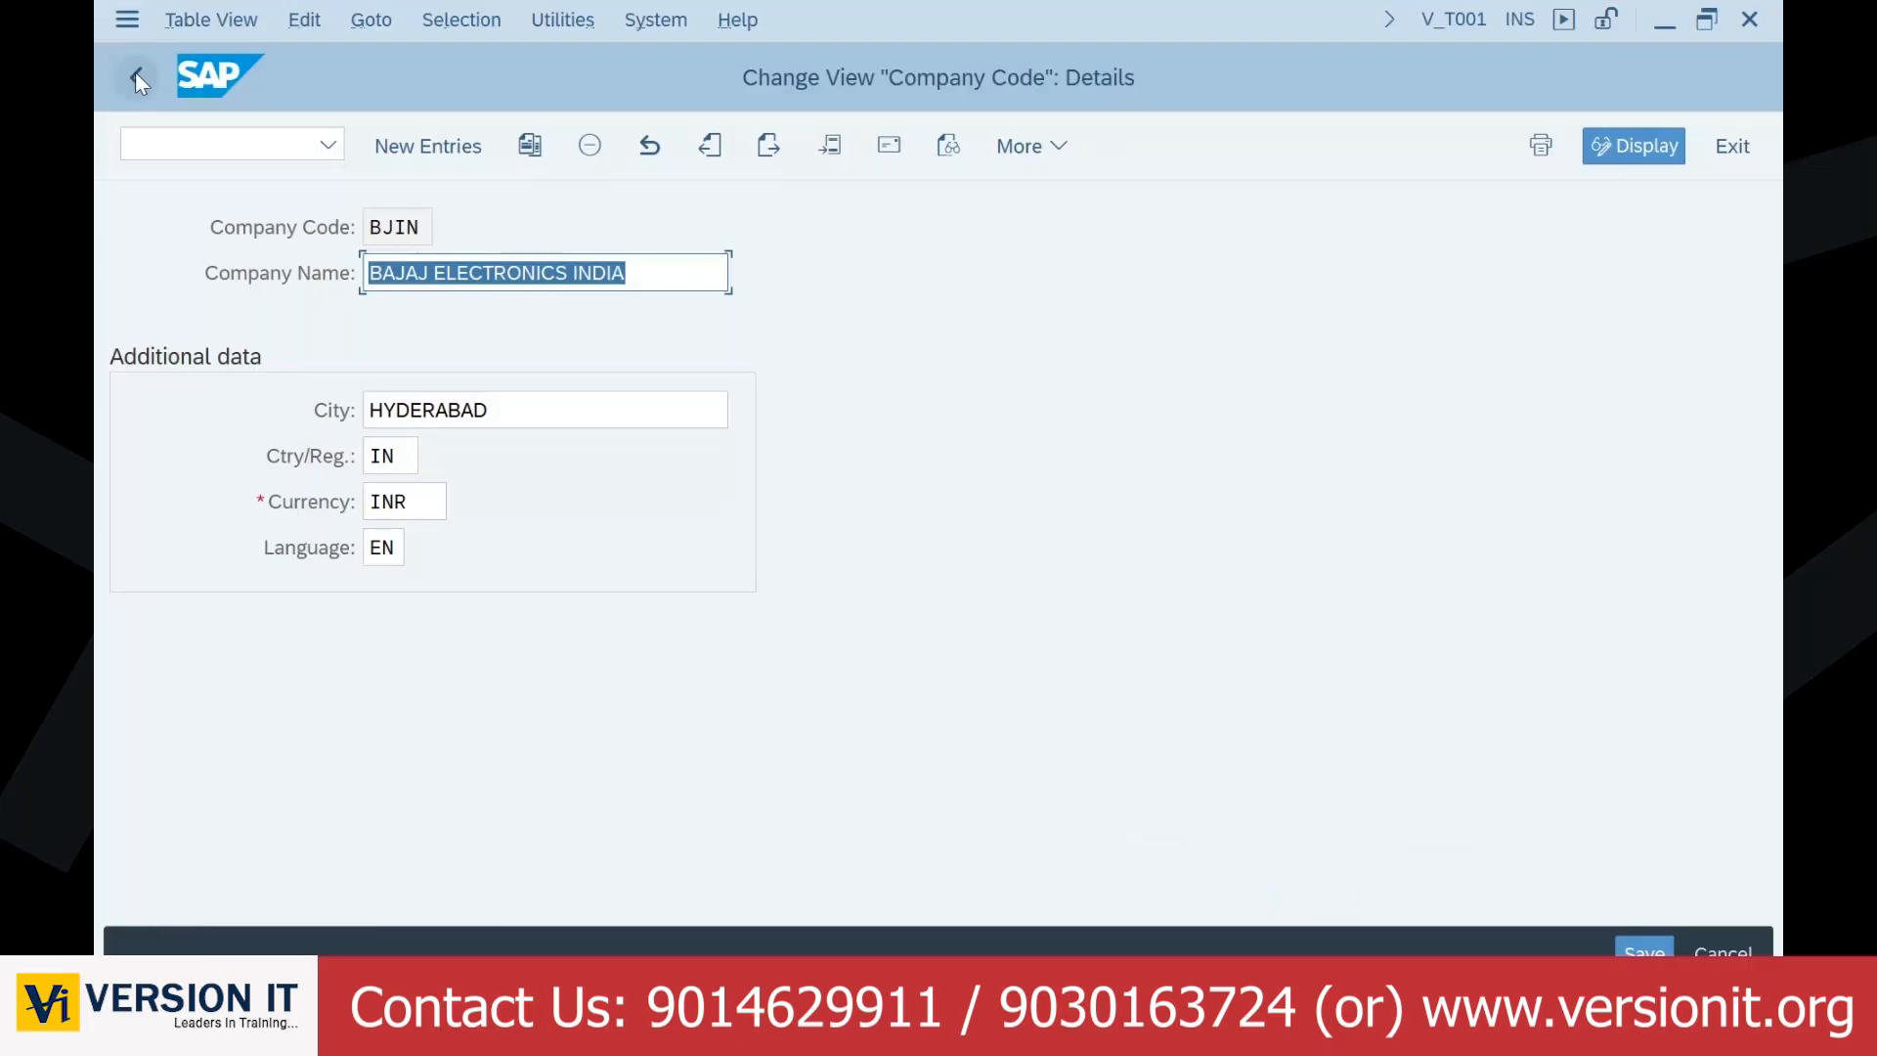
left_click(137, 73)
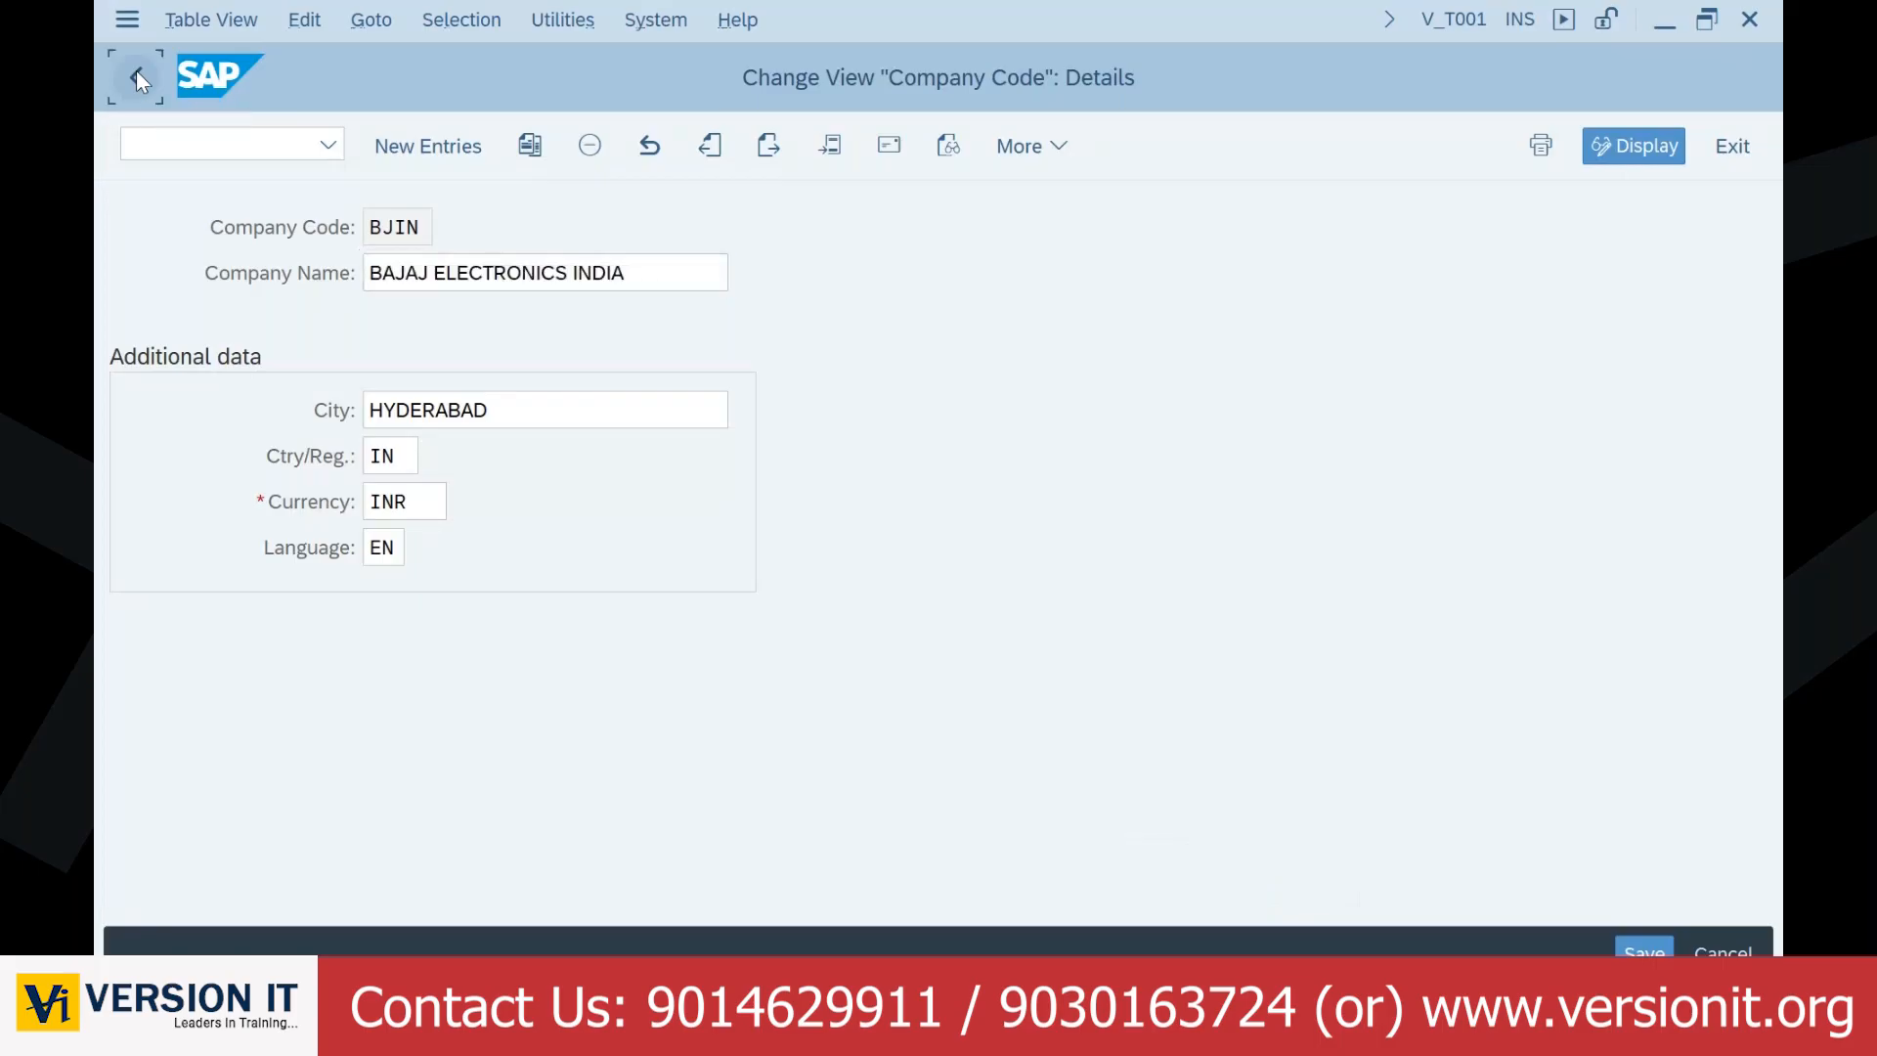
left_click(136, 76)
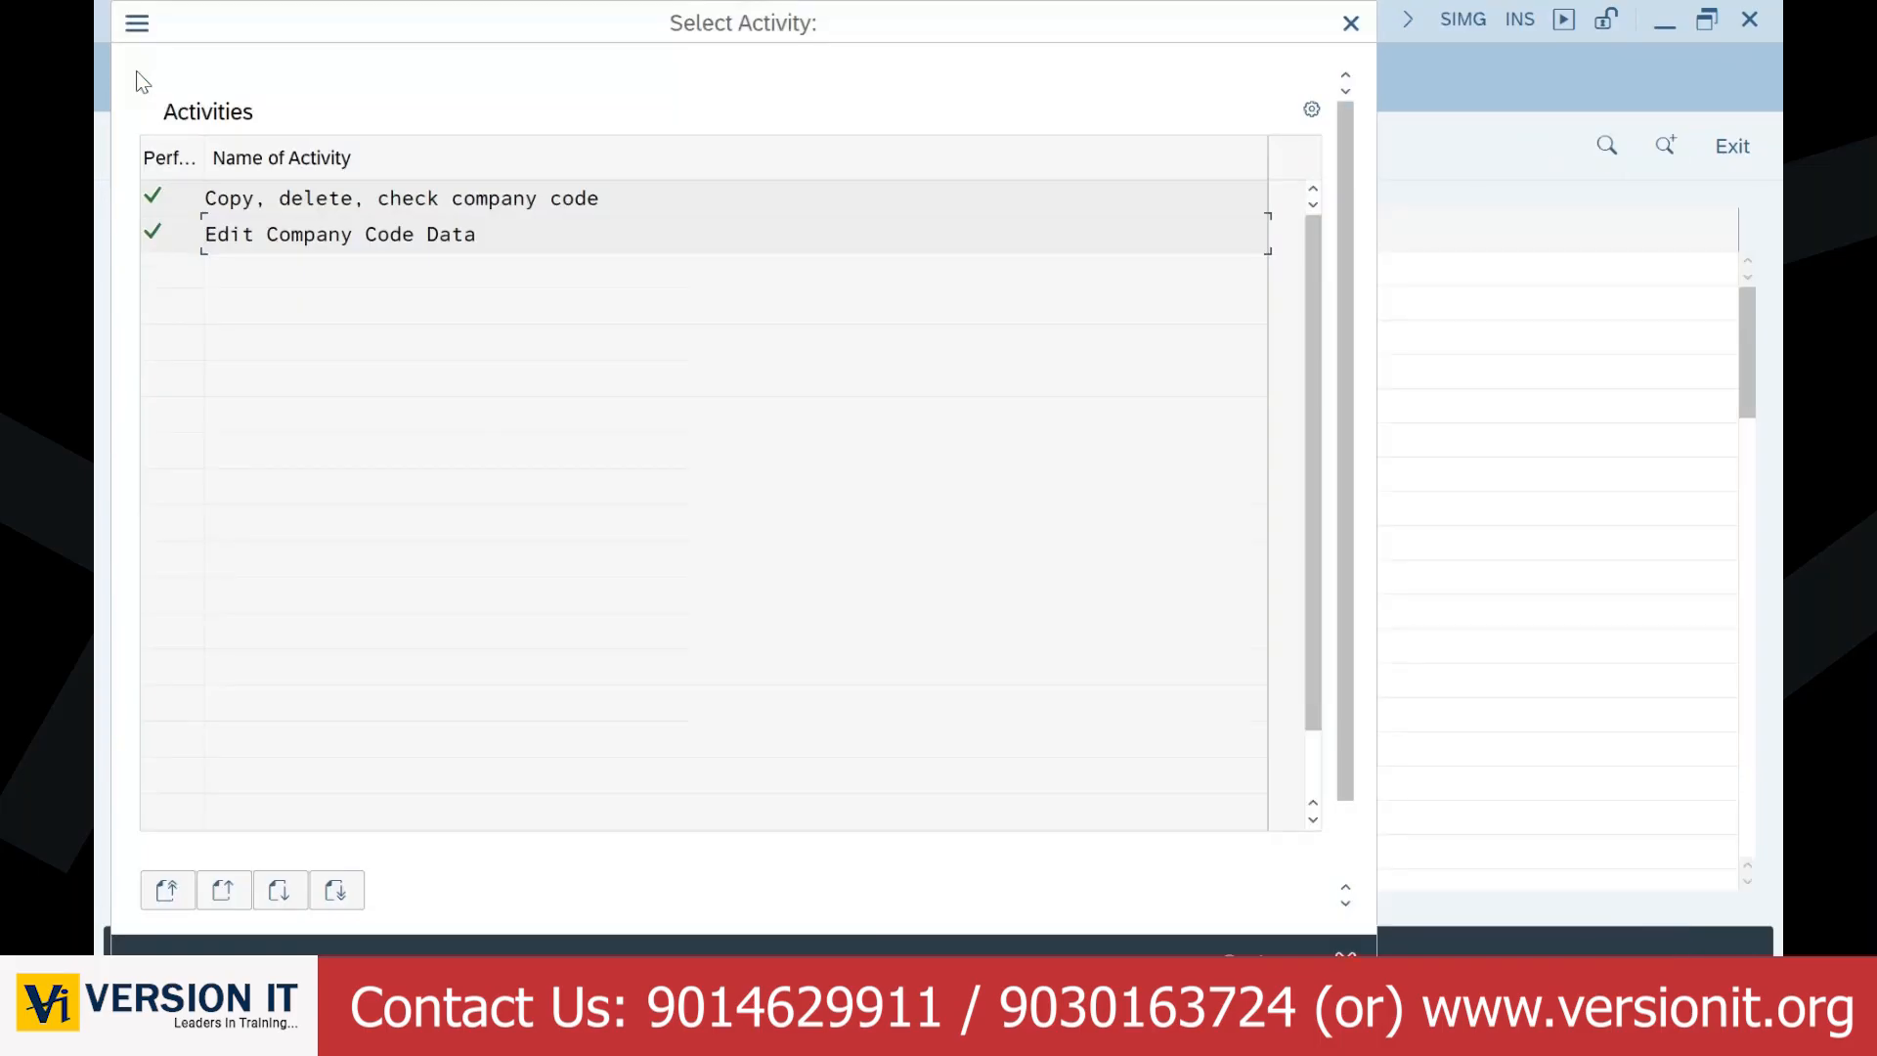
key("Escape")
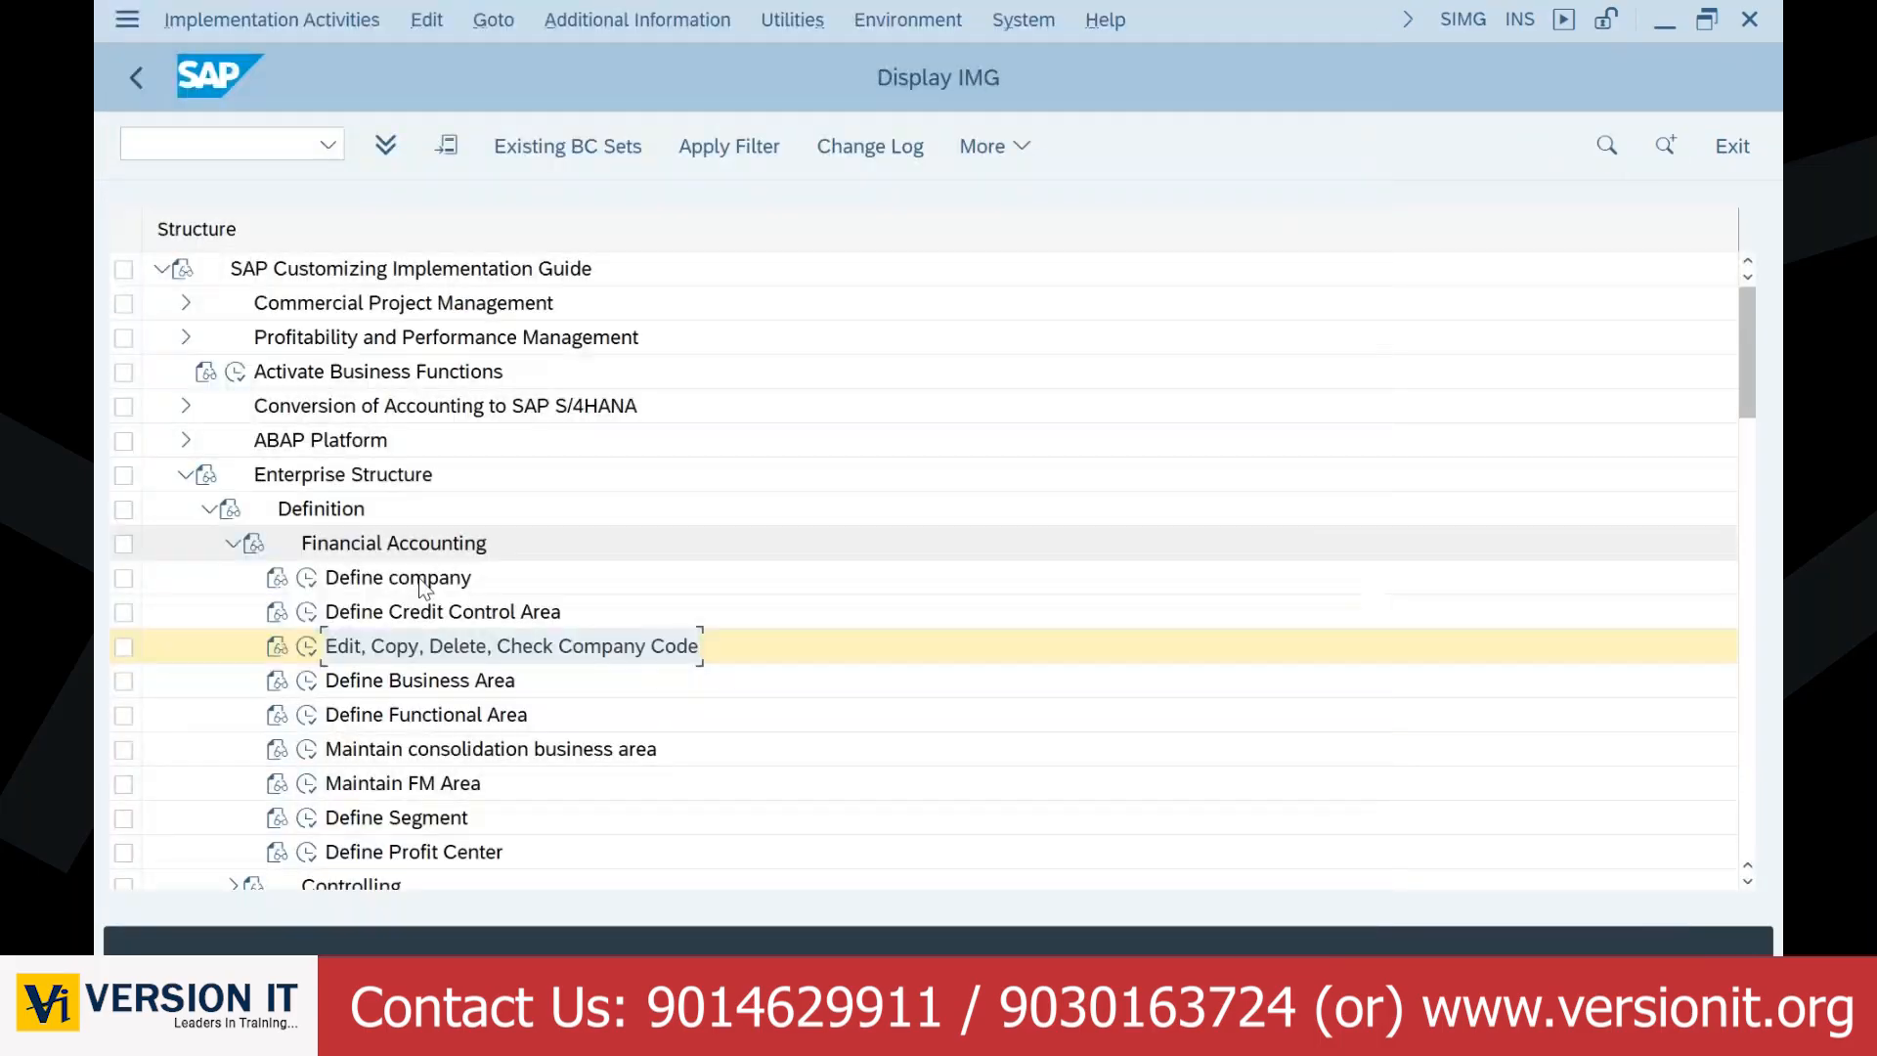
Step: Collapse Financial Accounting and expand Sales and Distribution under Enterprise Structure, Definition in the IMG
left_click(418, 551)
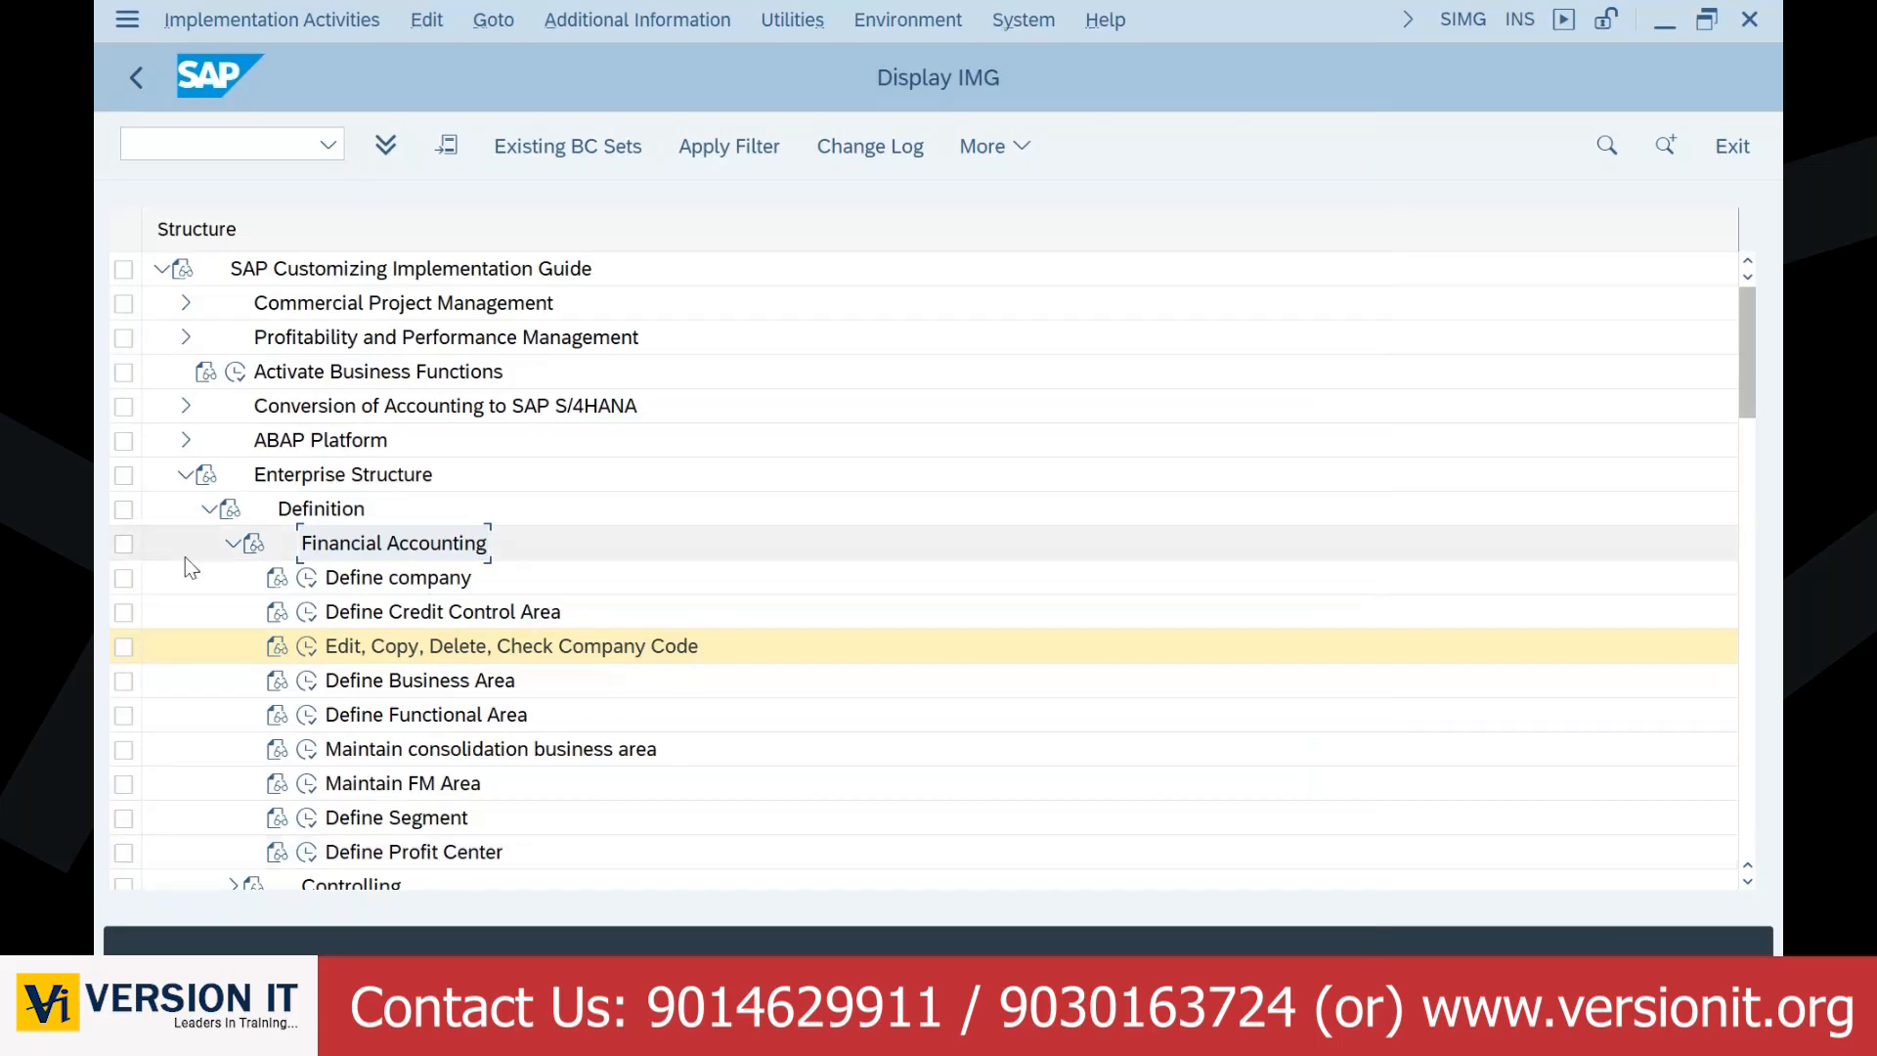
left_click(234, 545)
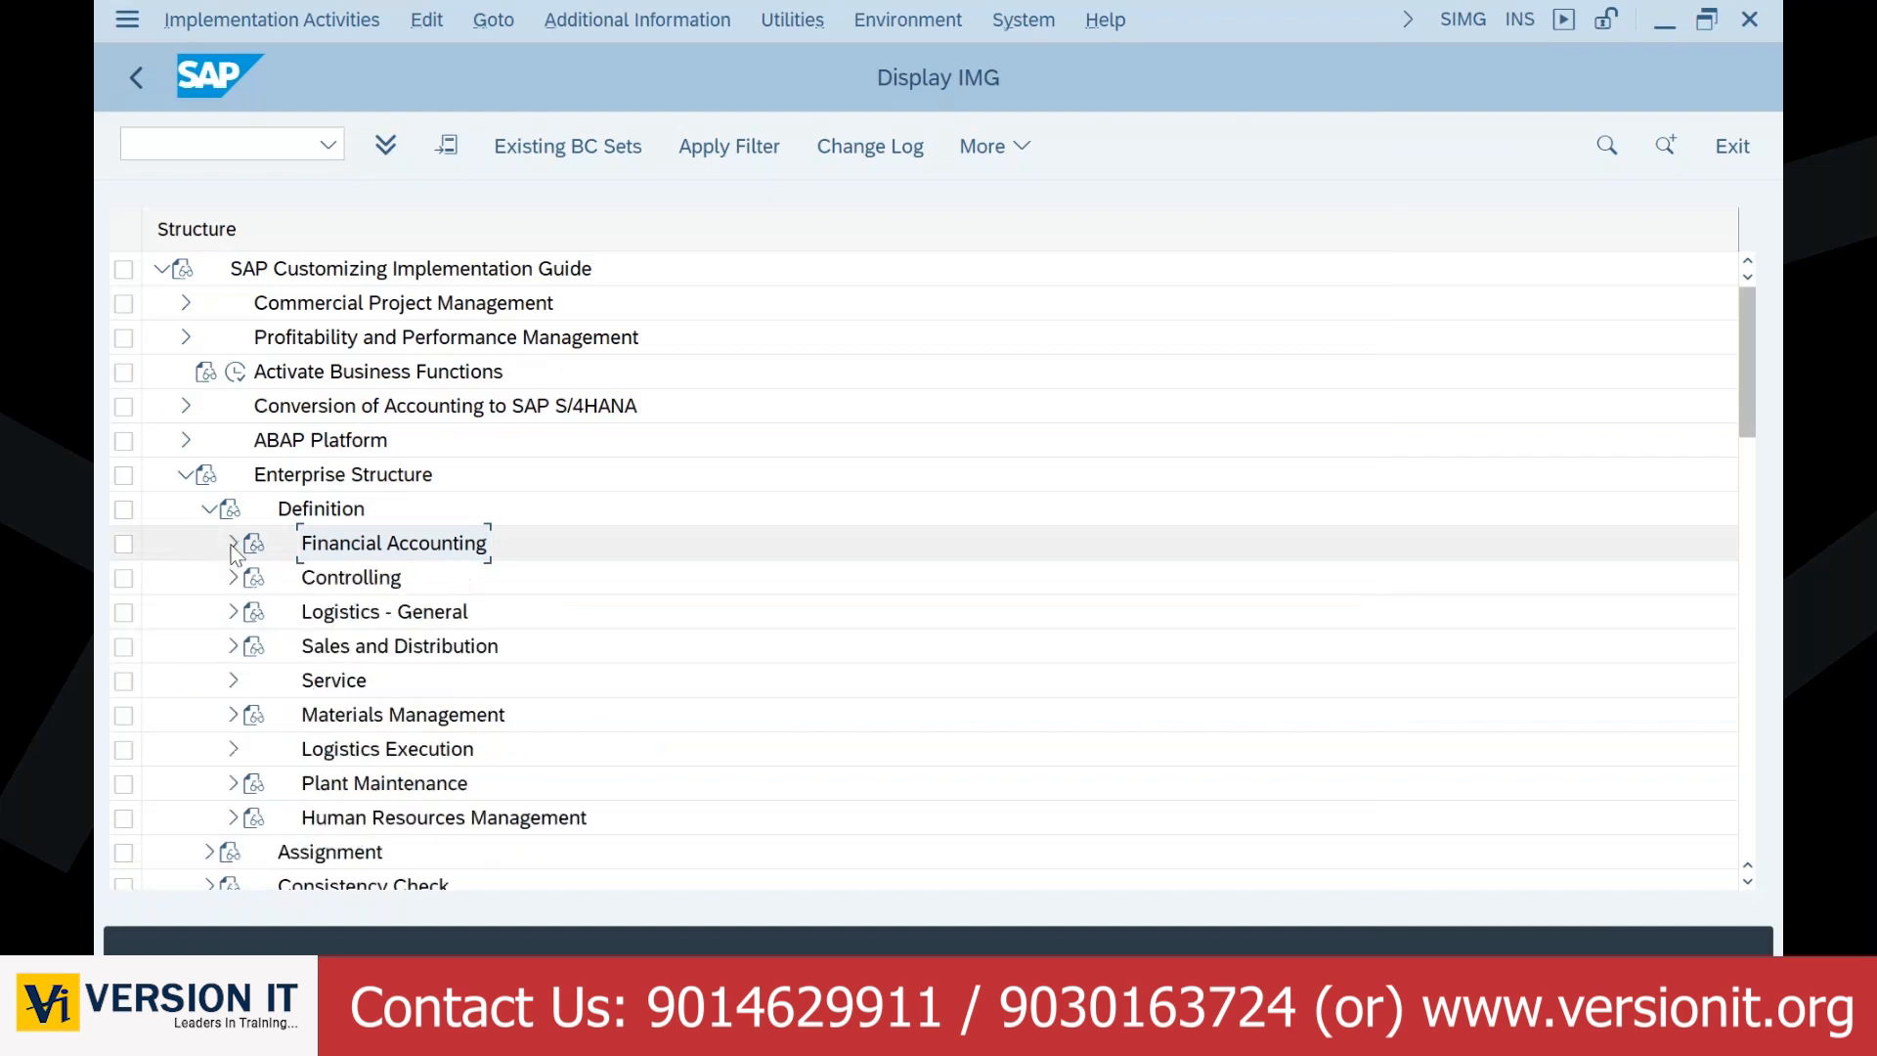
left_click(337, 653)
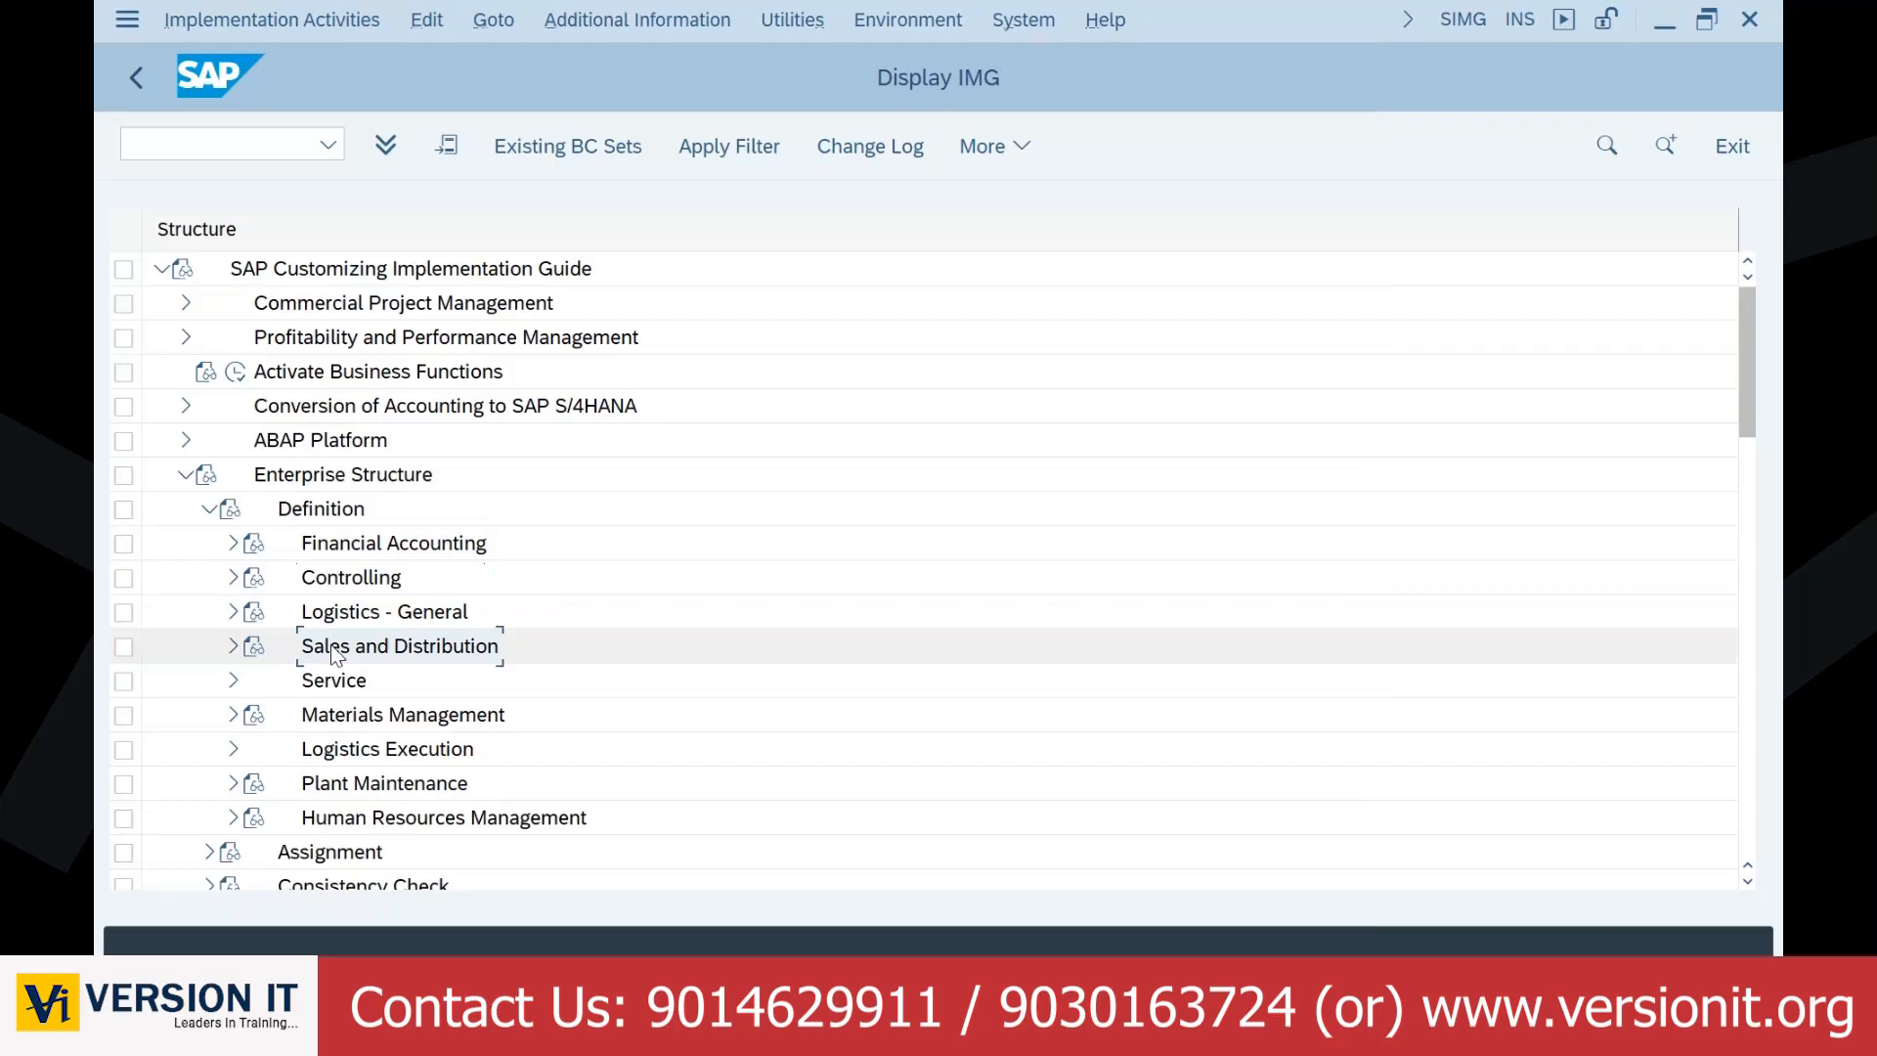
double_click(499, 645)
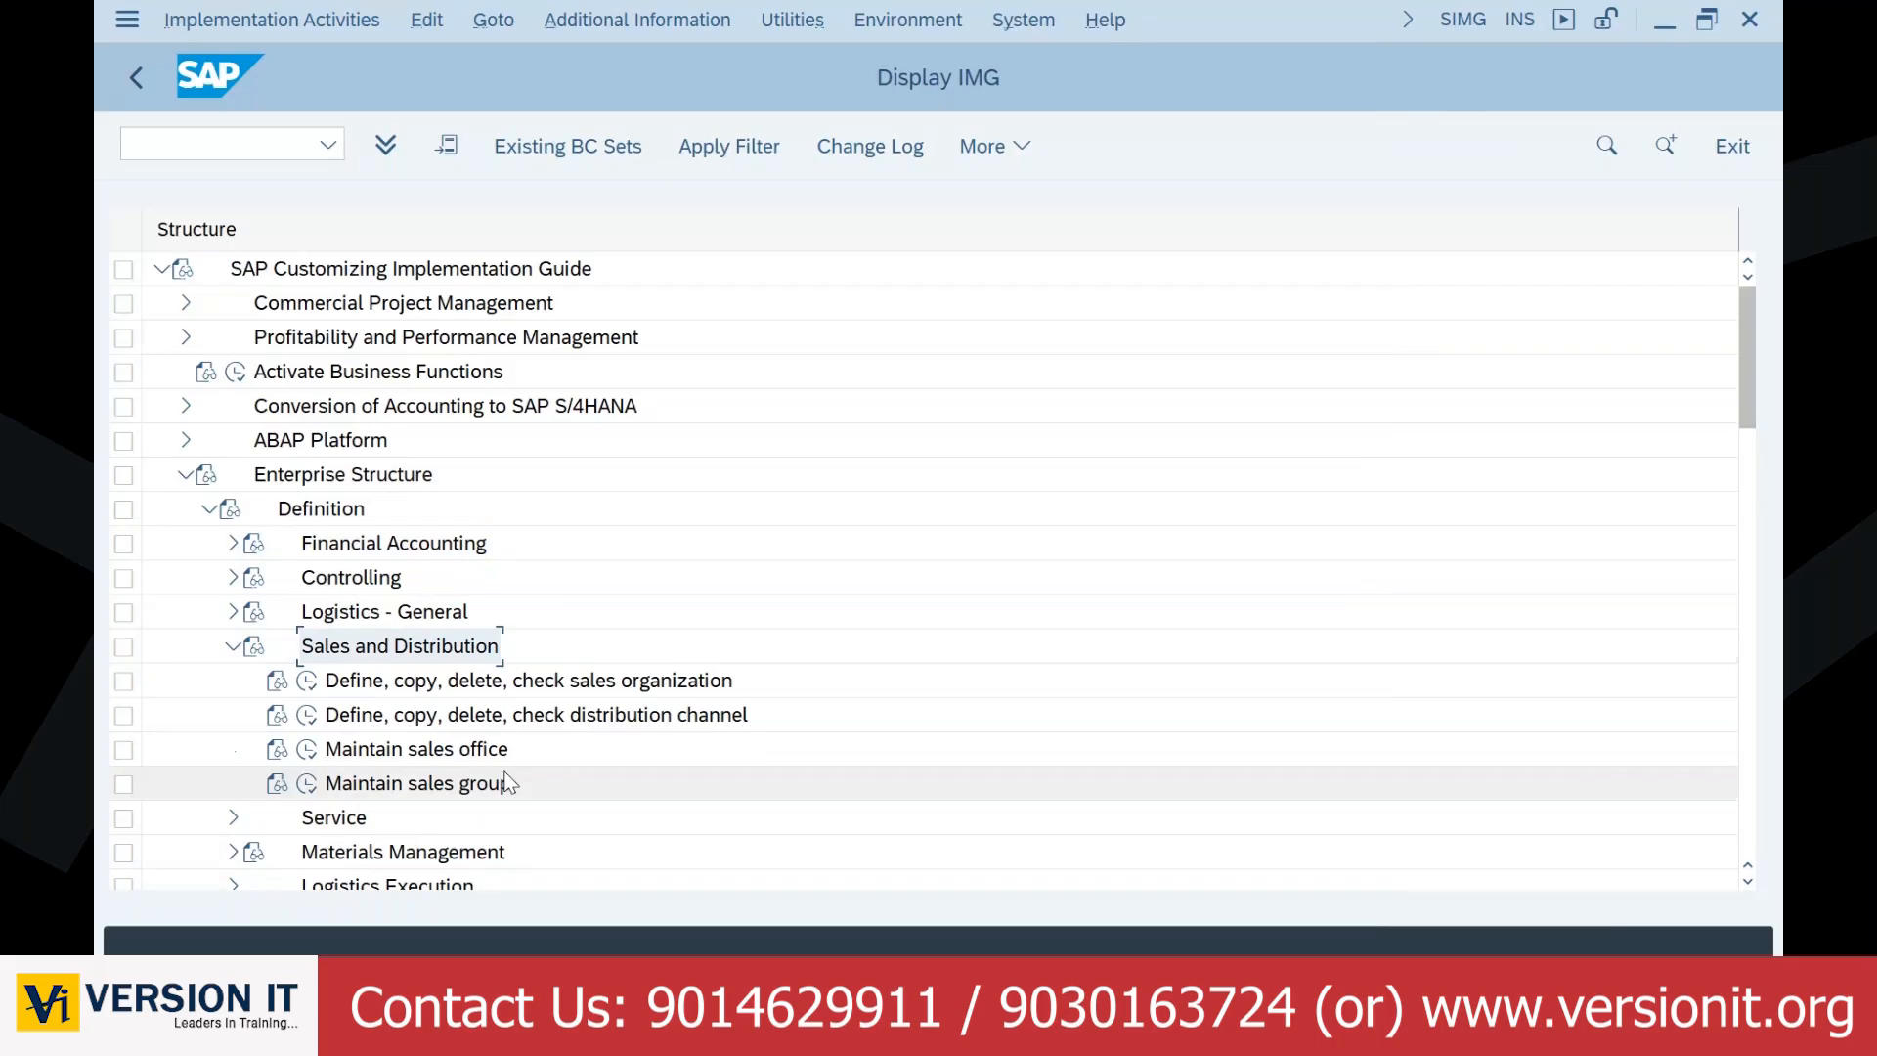
Step: Execute the IMG activity for defining, copying, deleting and checking sales organizations, and choose Define Sales Organization
left_click(552, 685)
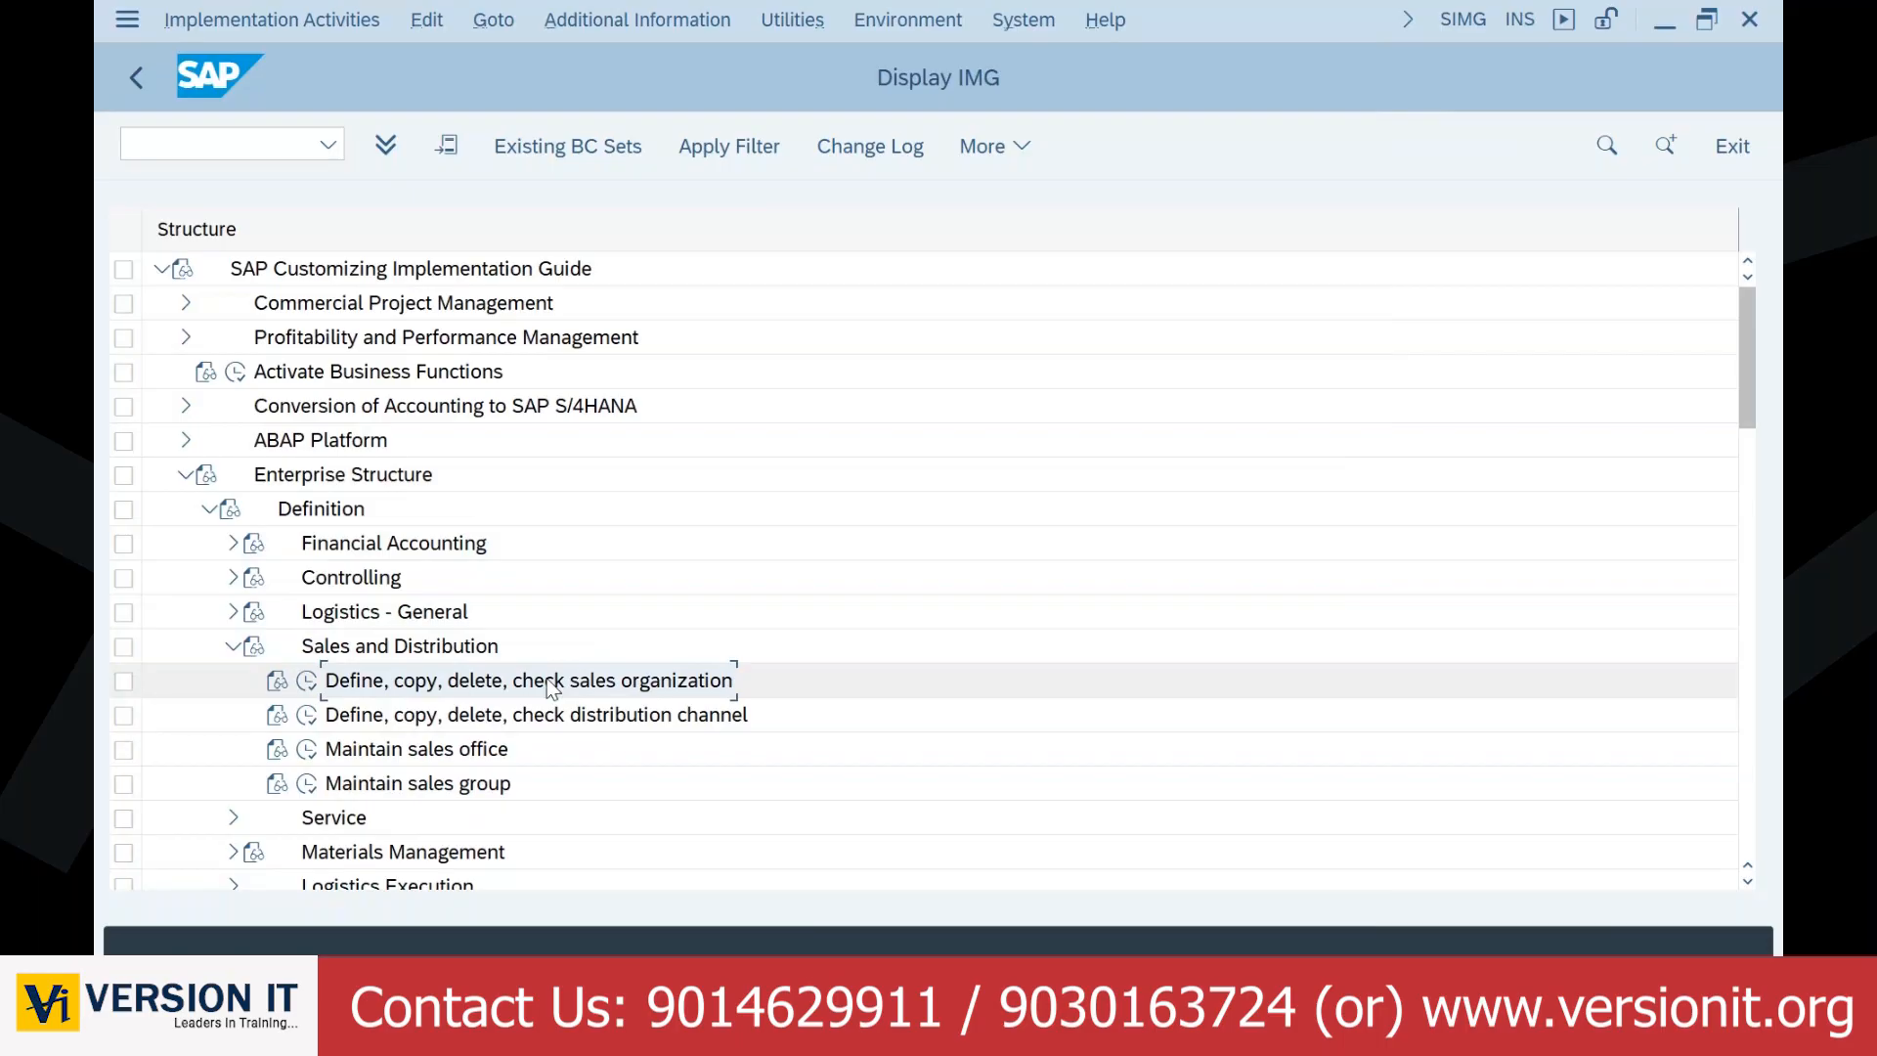
double_click(411, 681)
left_click(308, 686)
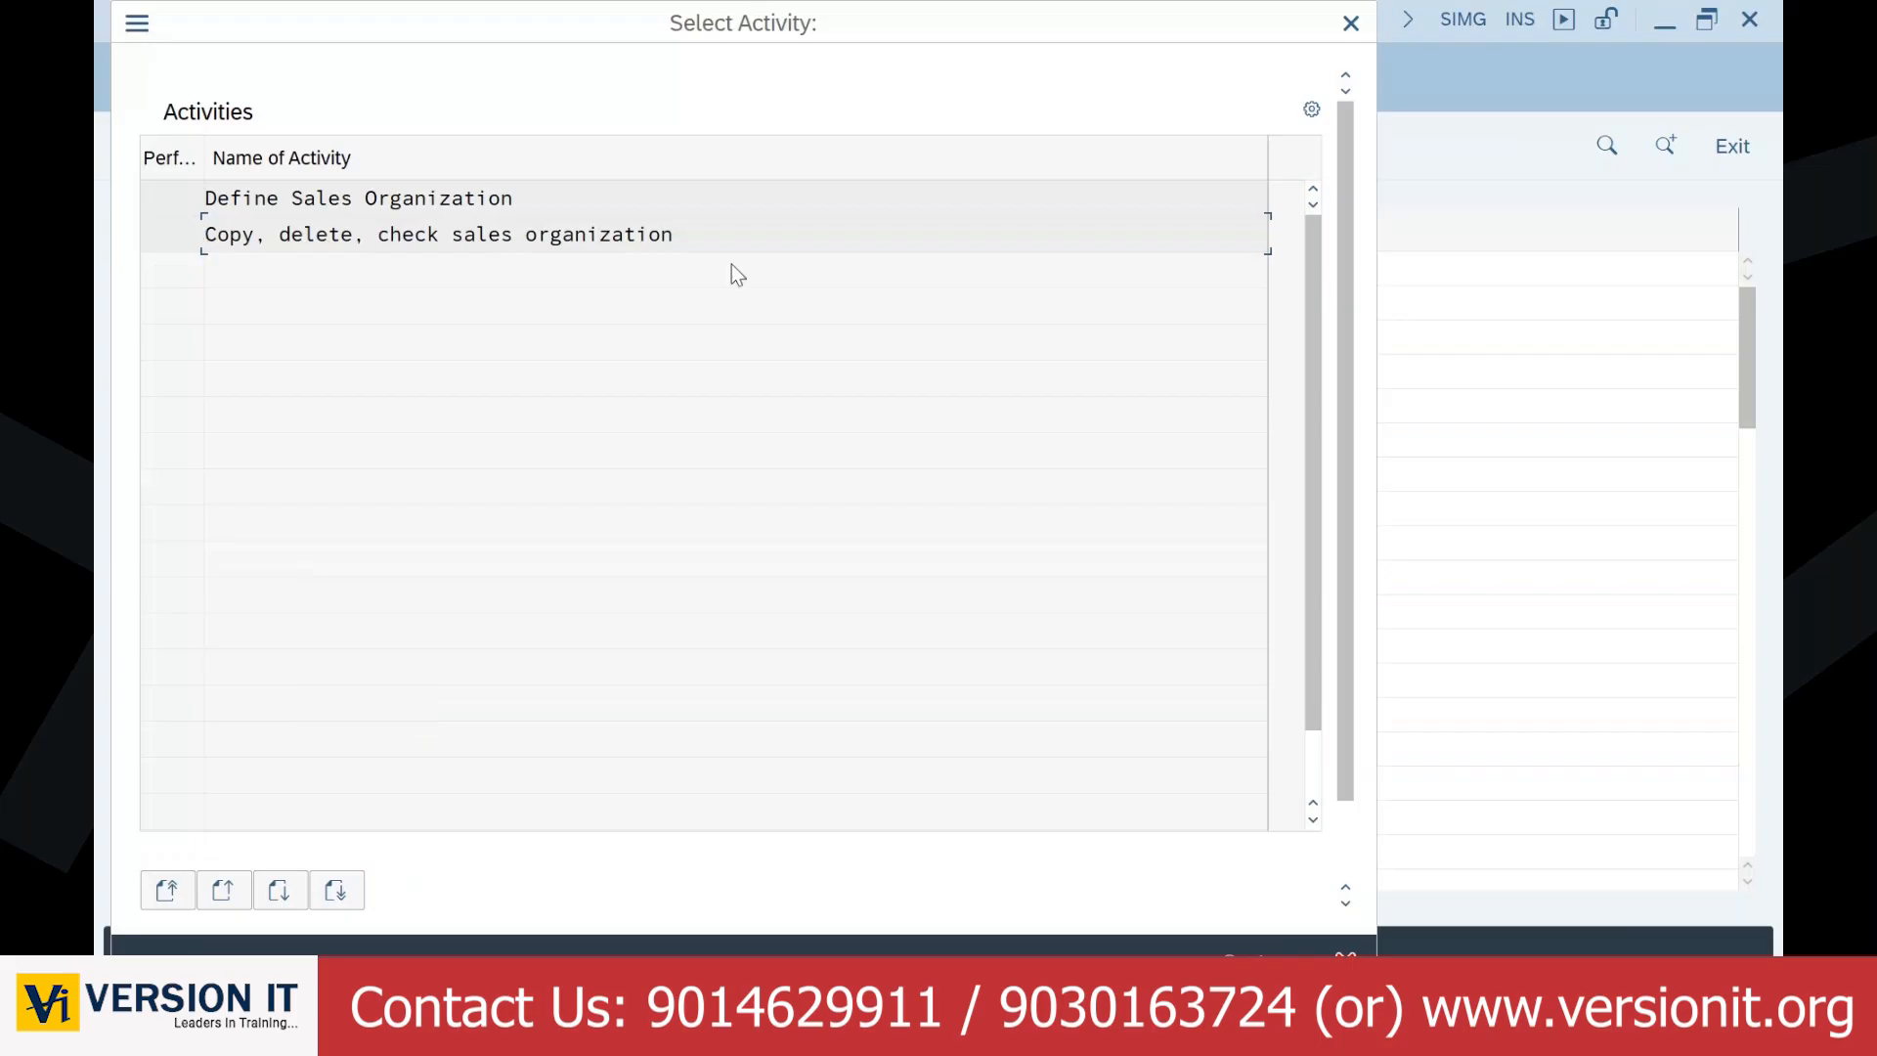
left_click_drag(533, 201, 200, 202)
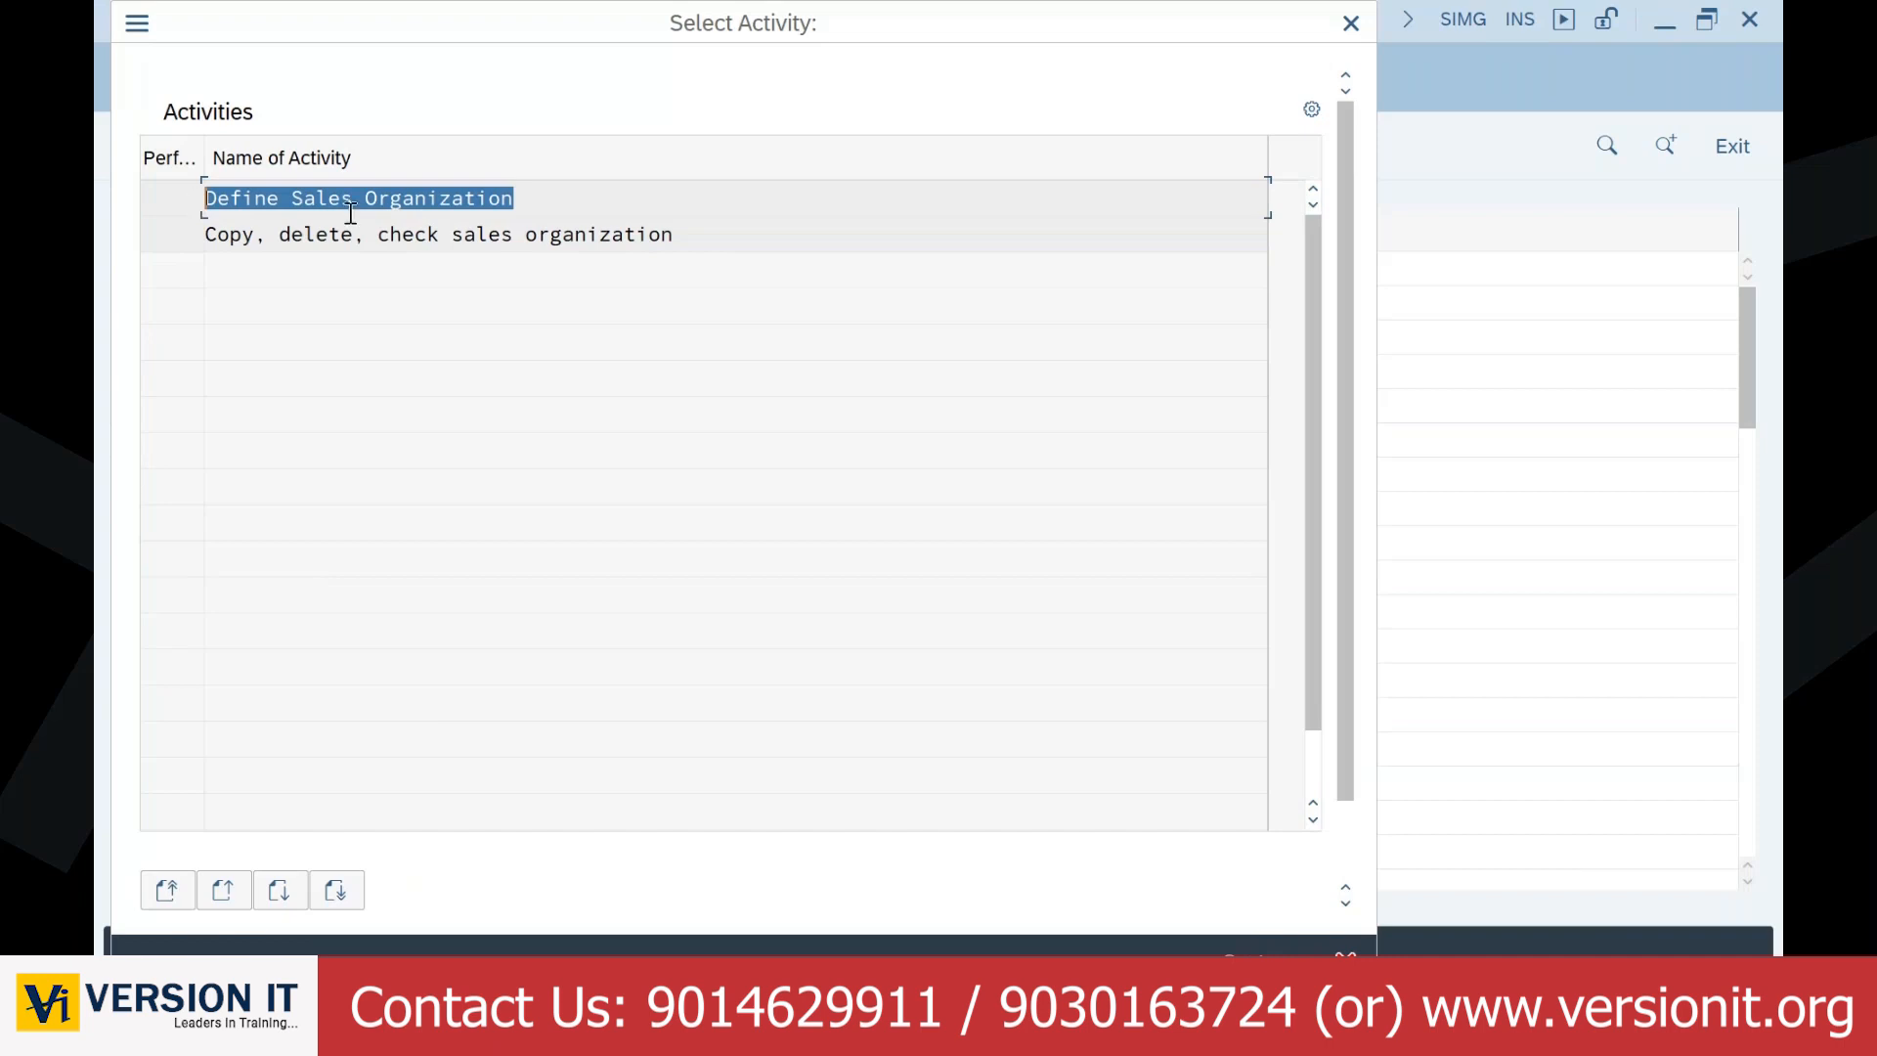
double_click(402, 213)
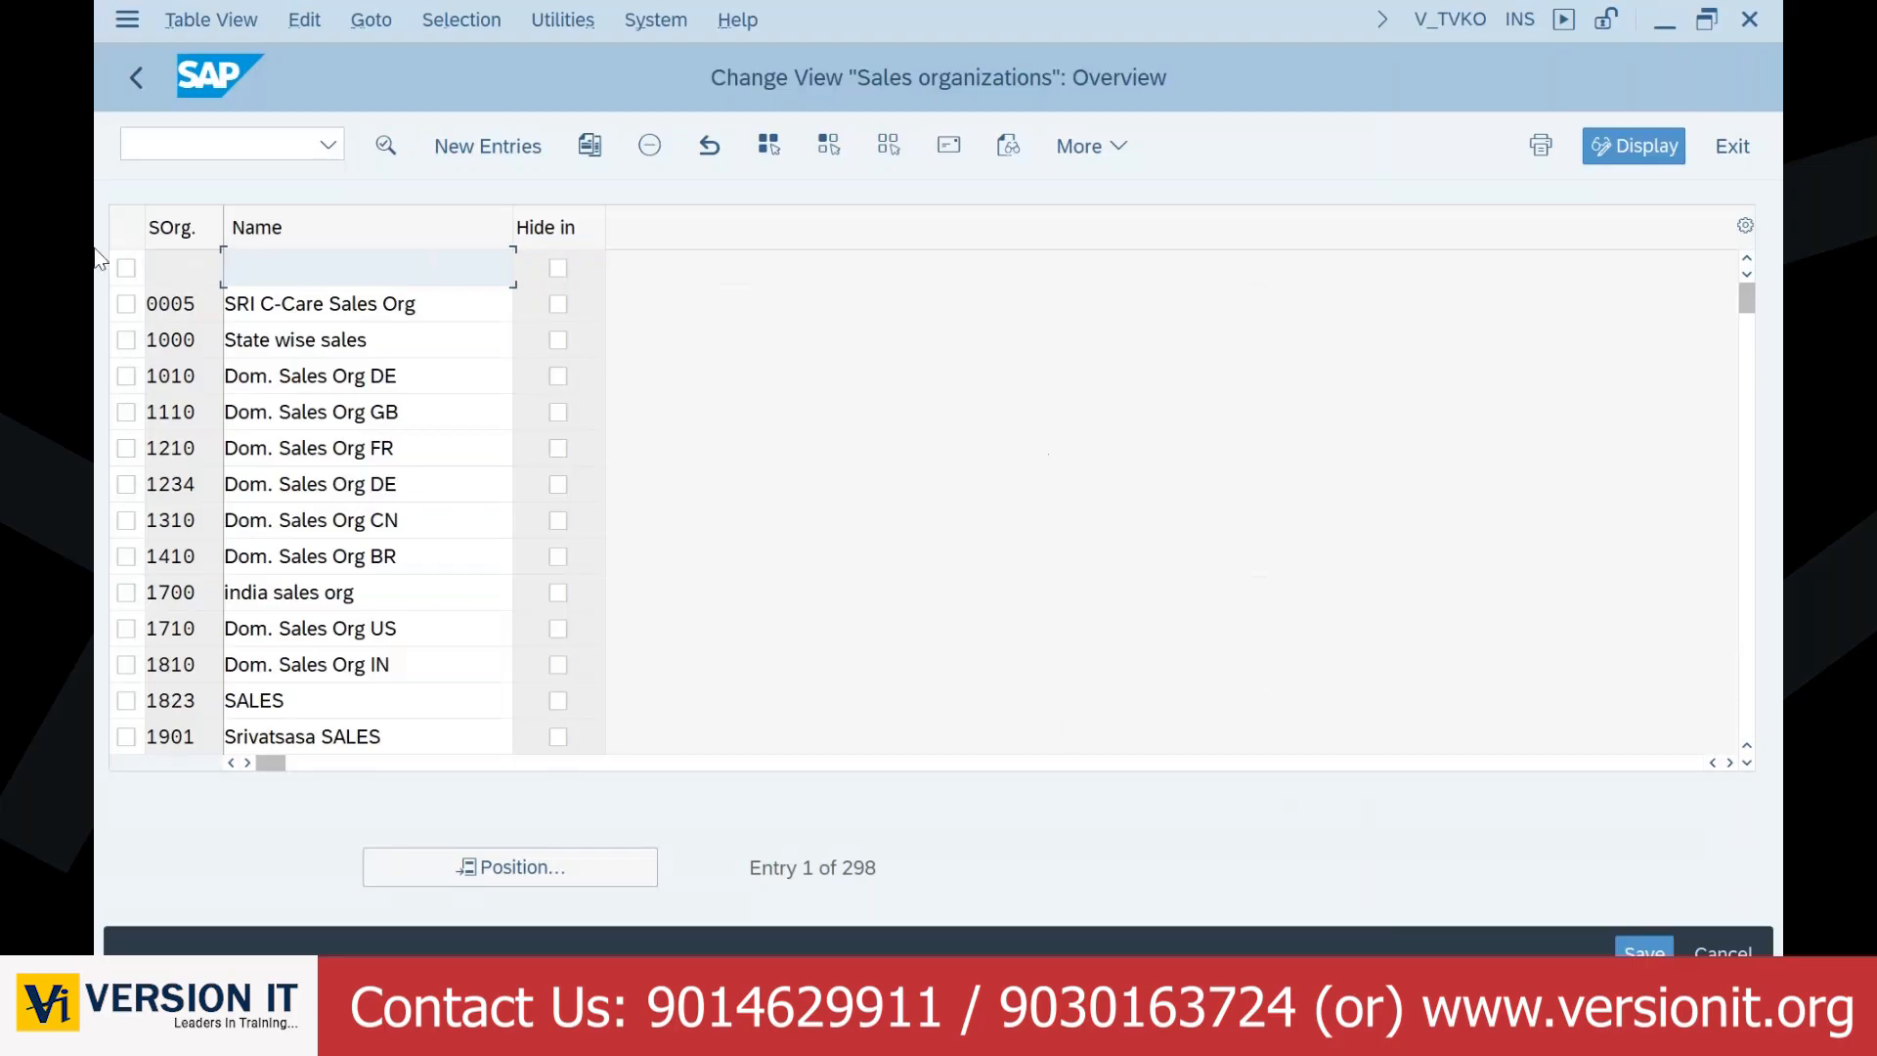
Step: Examine the codes and names of the existing sales organizations in the overview, dismissing the battery notification
left_click_drag(200, 306, 120, 314)
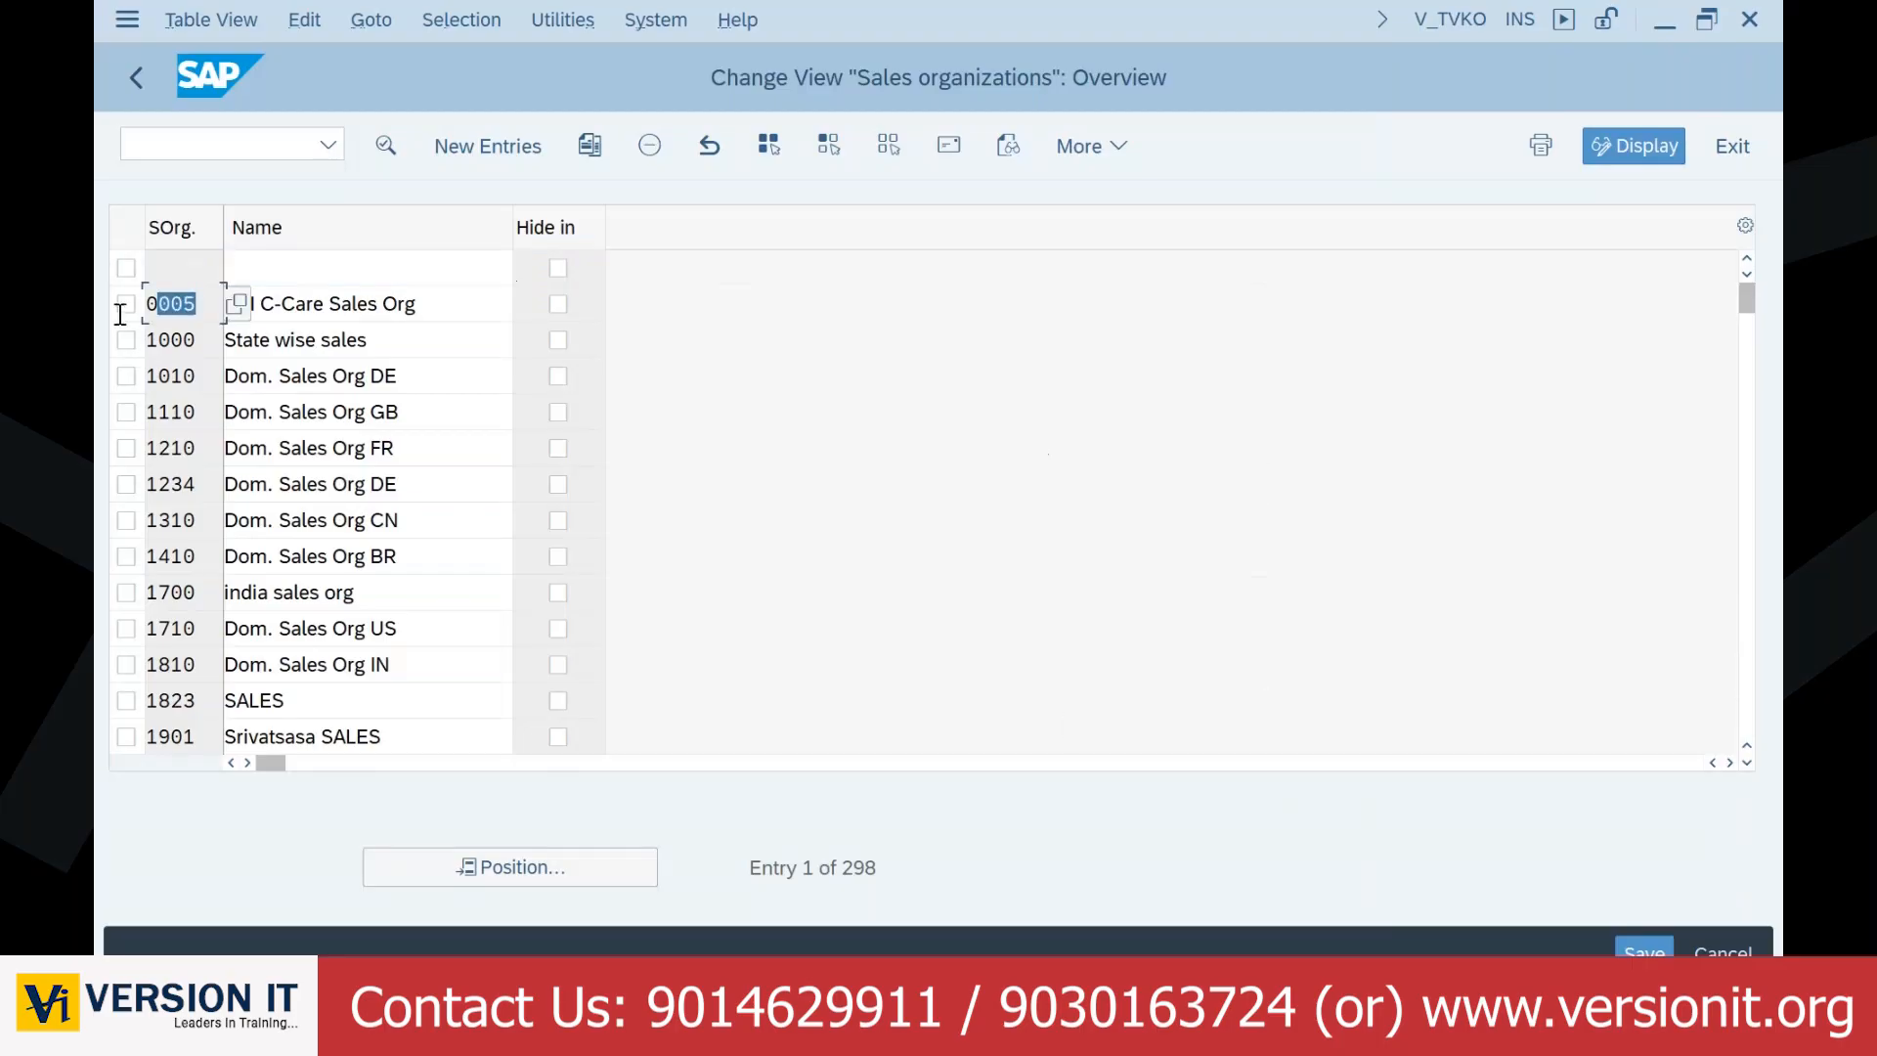
left_click(209, 352)
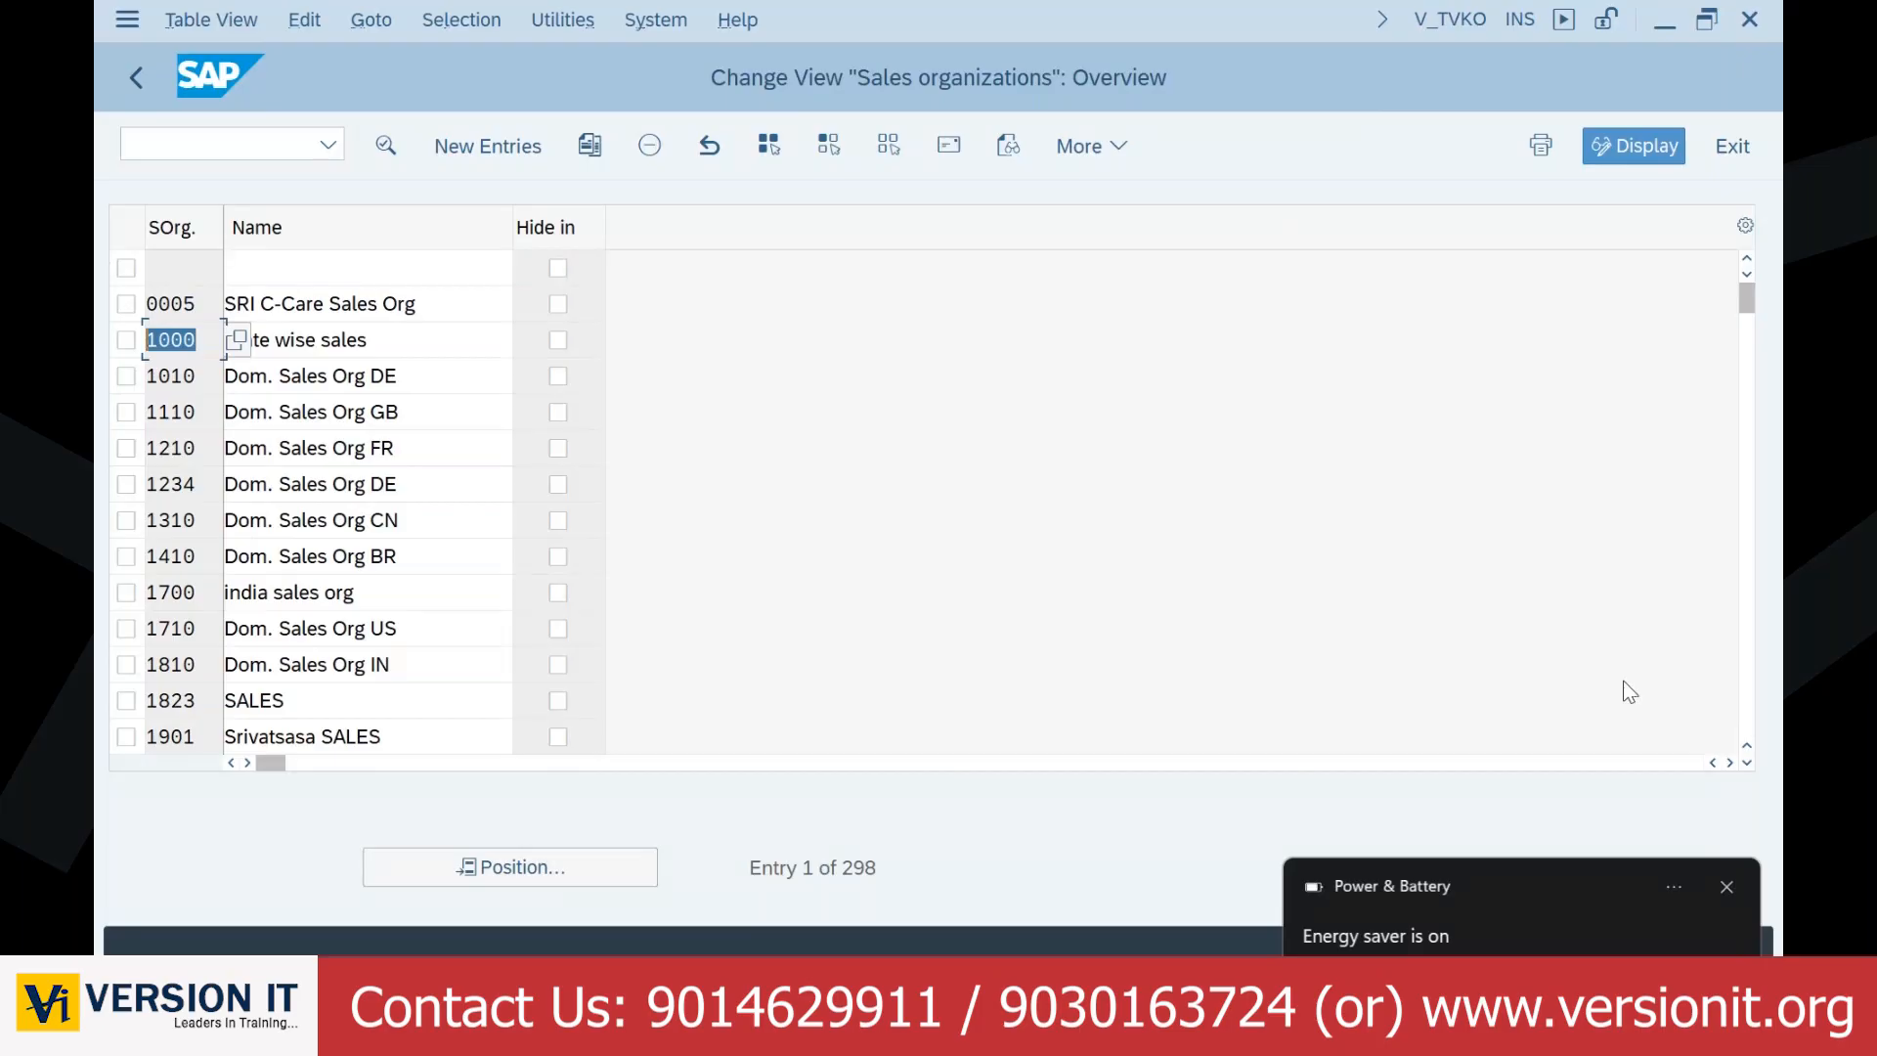
left_click(1727, 889)
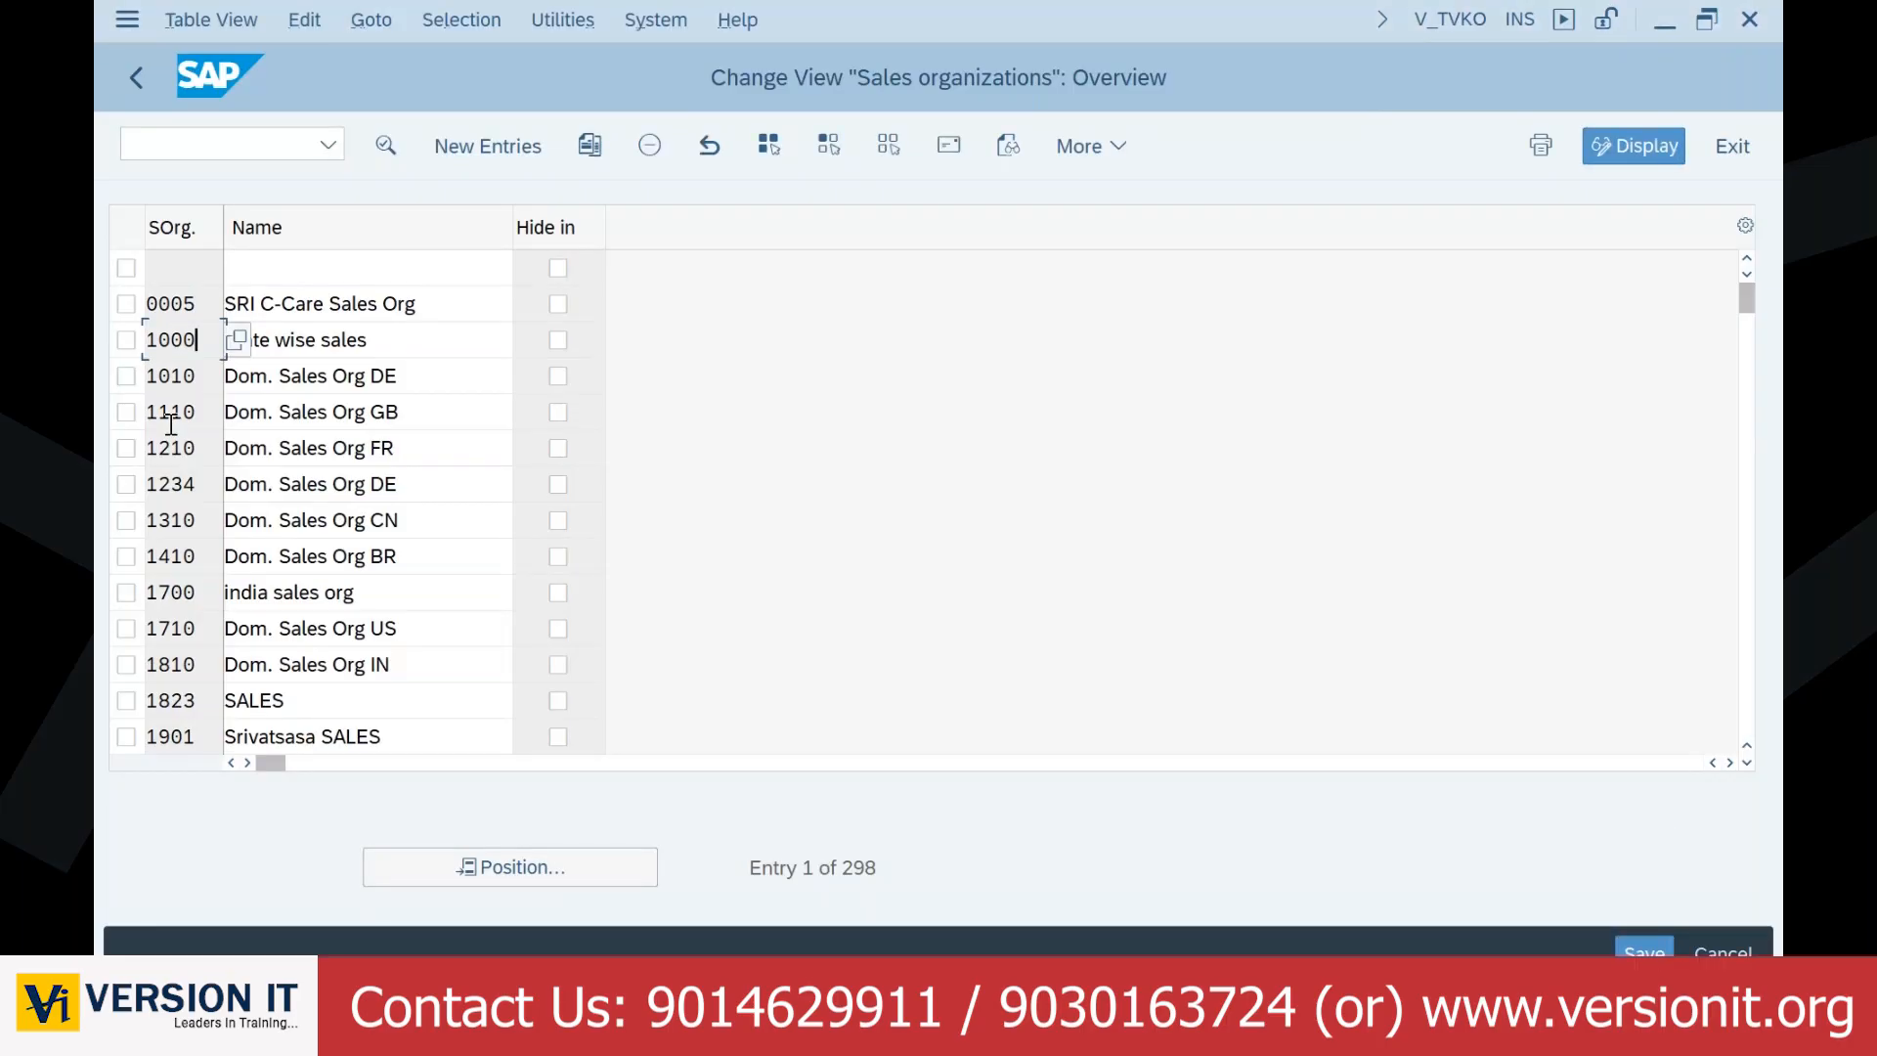
scroll(202, 553, "down", 3)
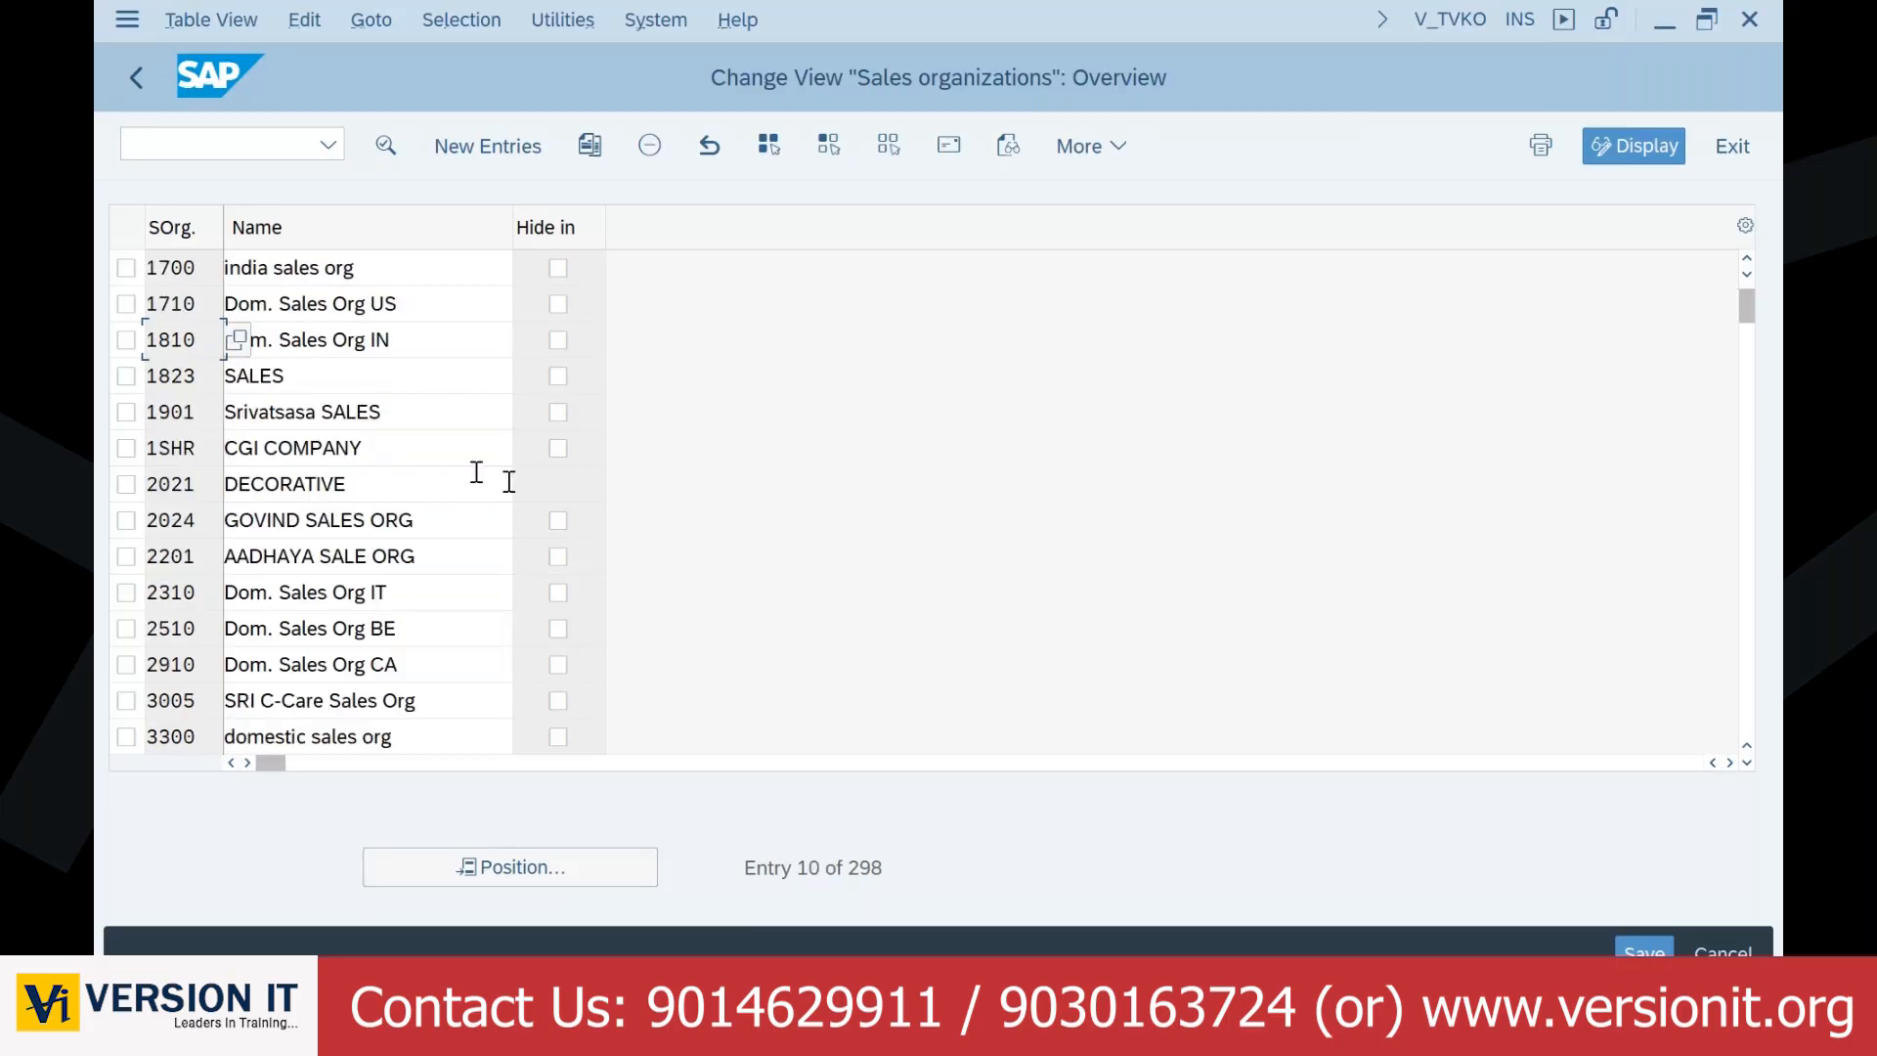
Step: Create a new sales organization entry with the code BJI and the name BAJAJ ELECTRONICS IN
left_click(485, 146)
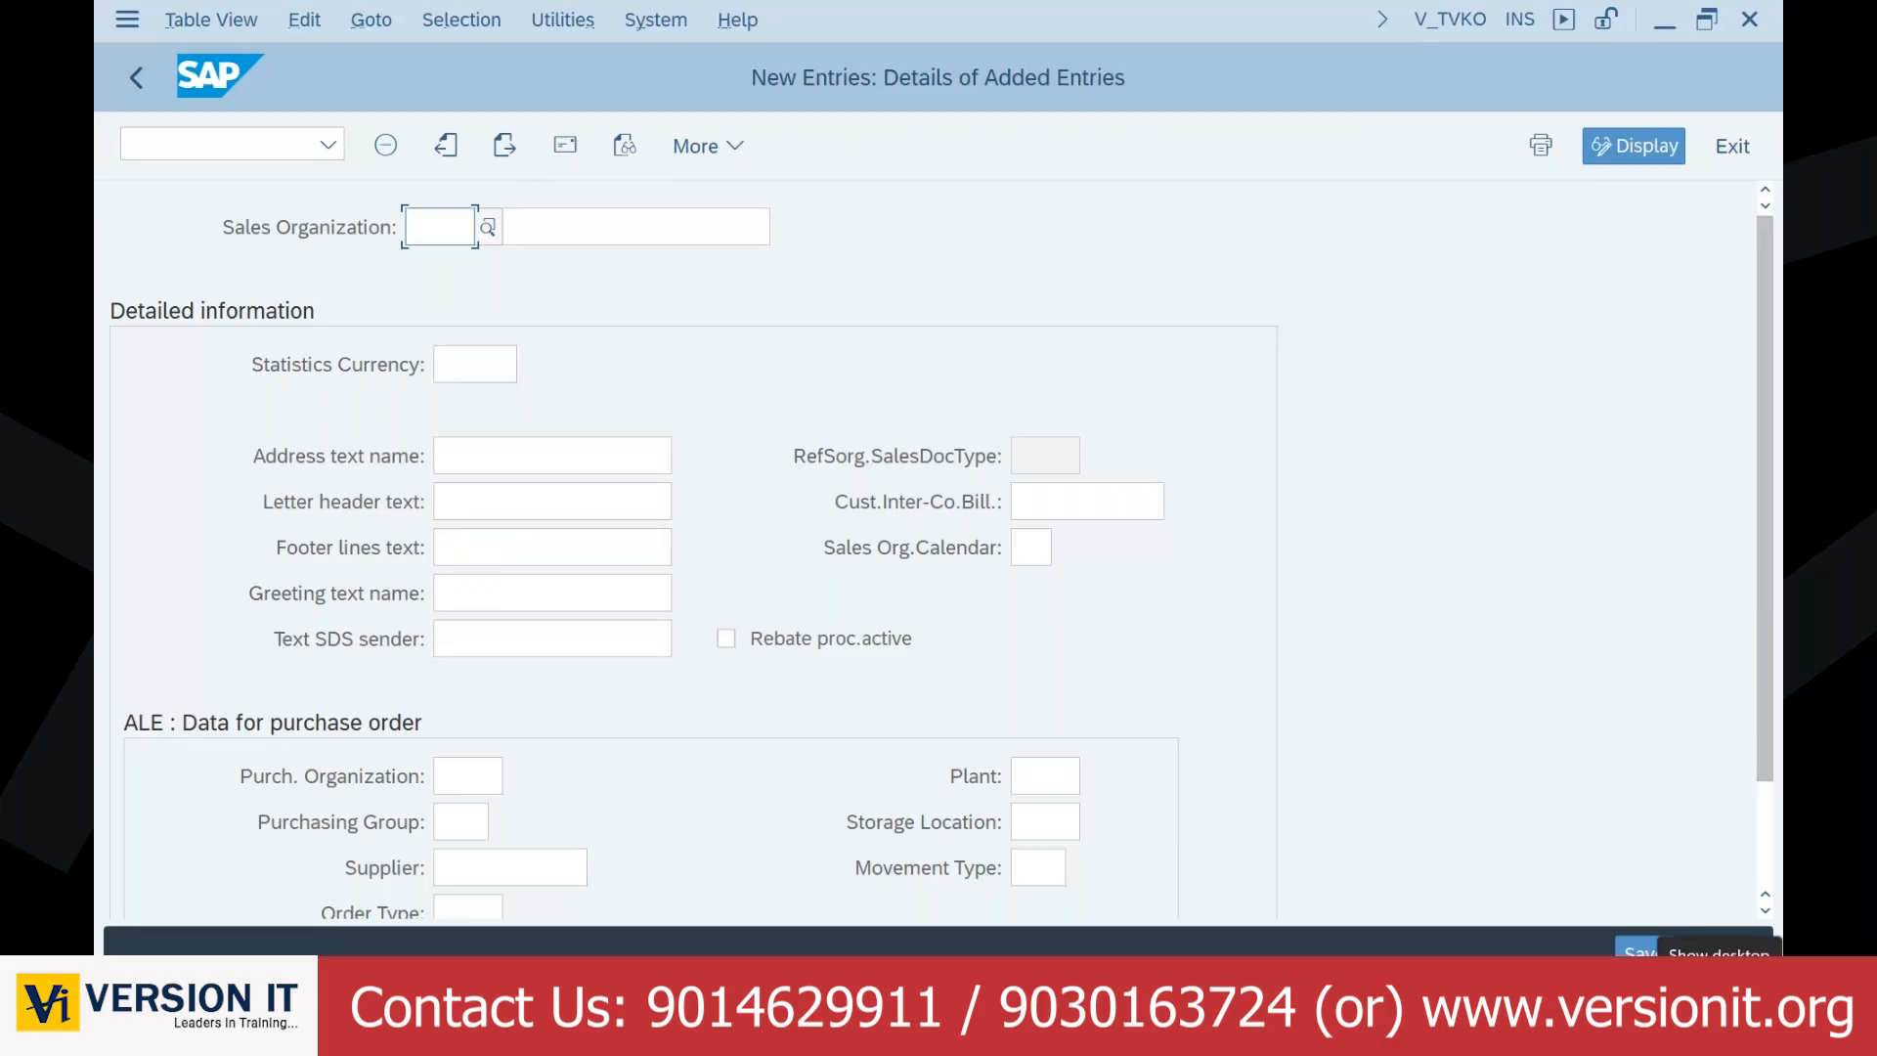
type("bji")
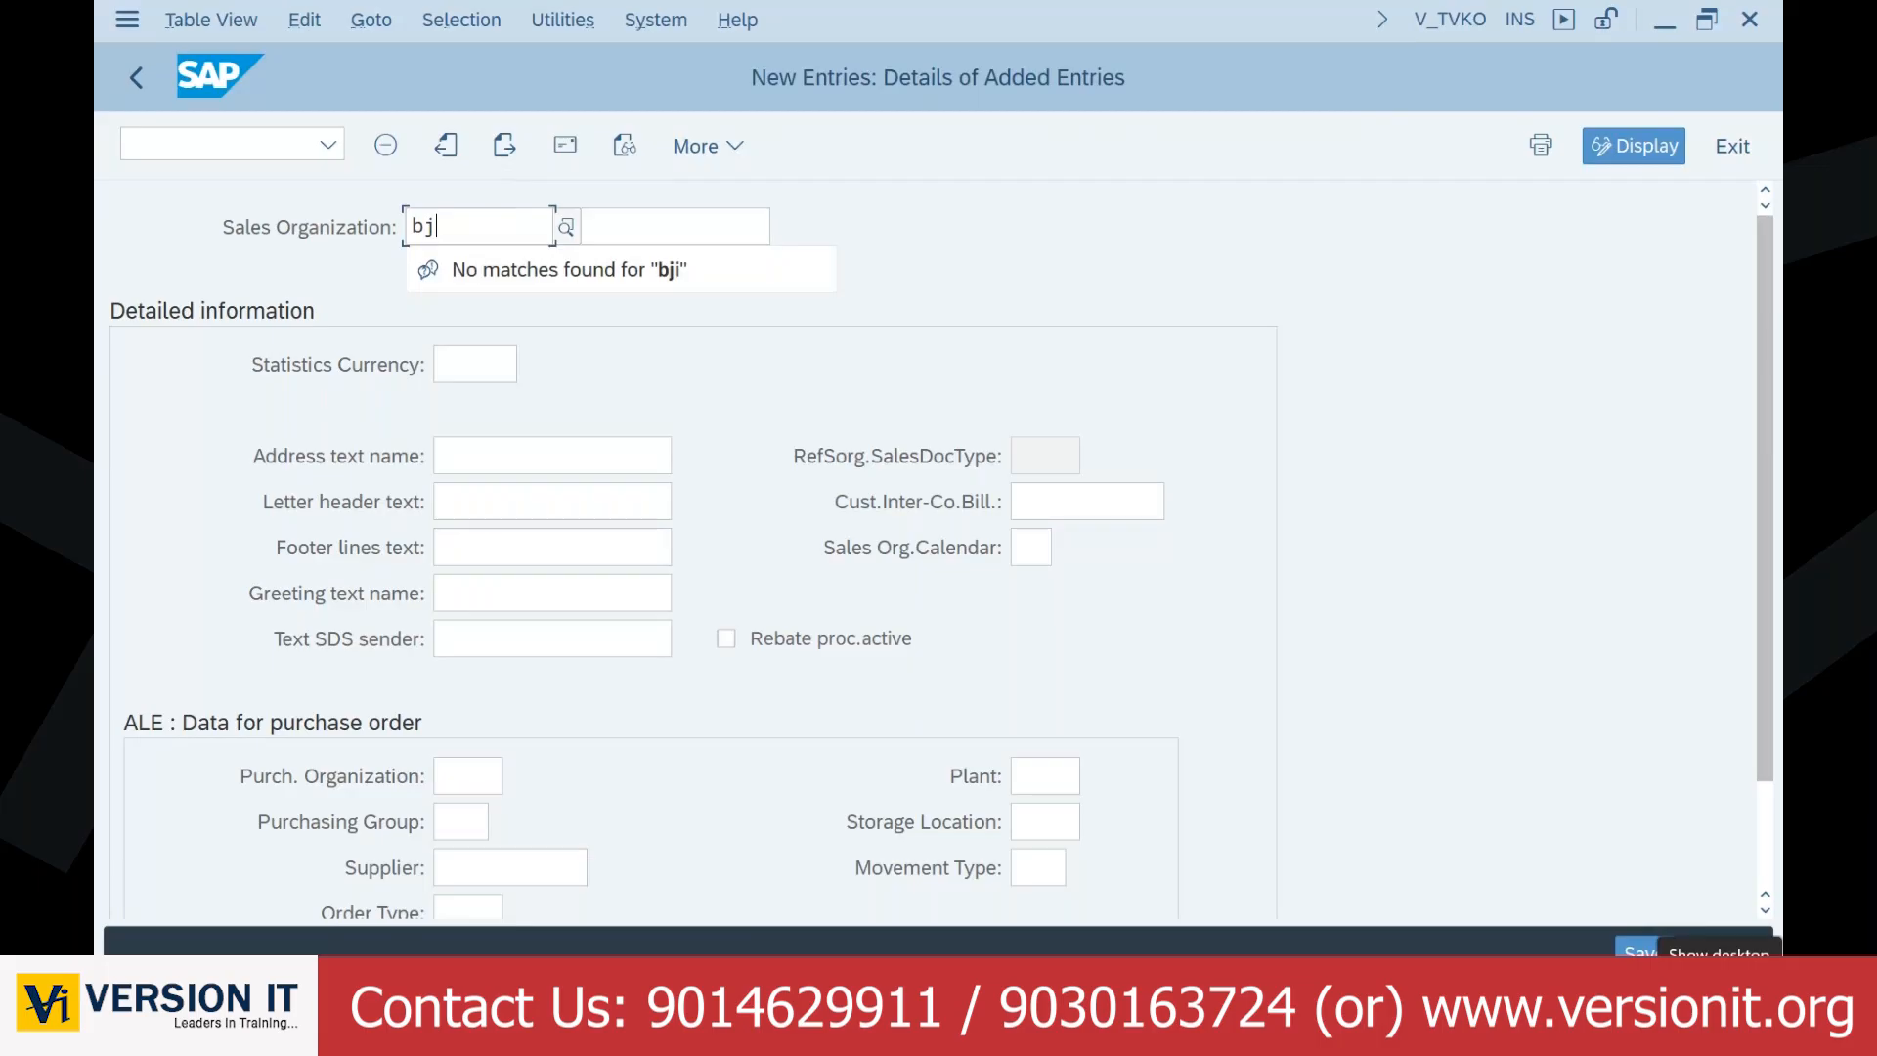
key("BackSpace")
key("BackSpace")
key("BackSpace")
key("Caps_Lock")
type("BJI")
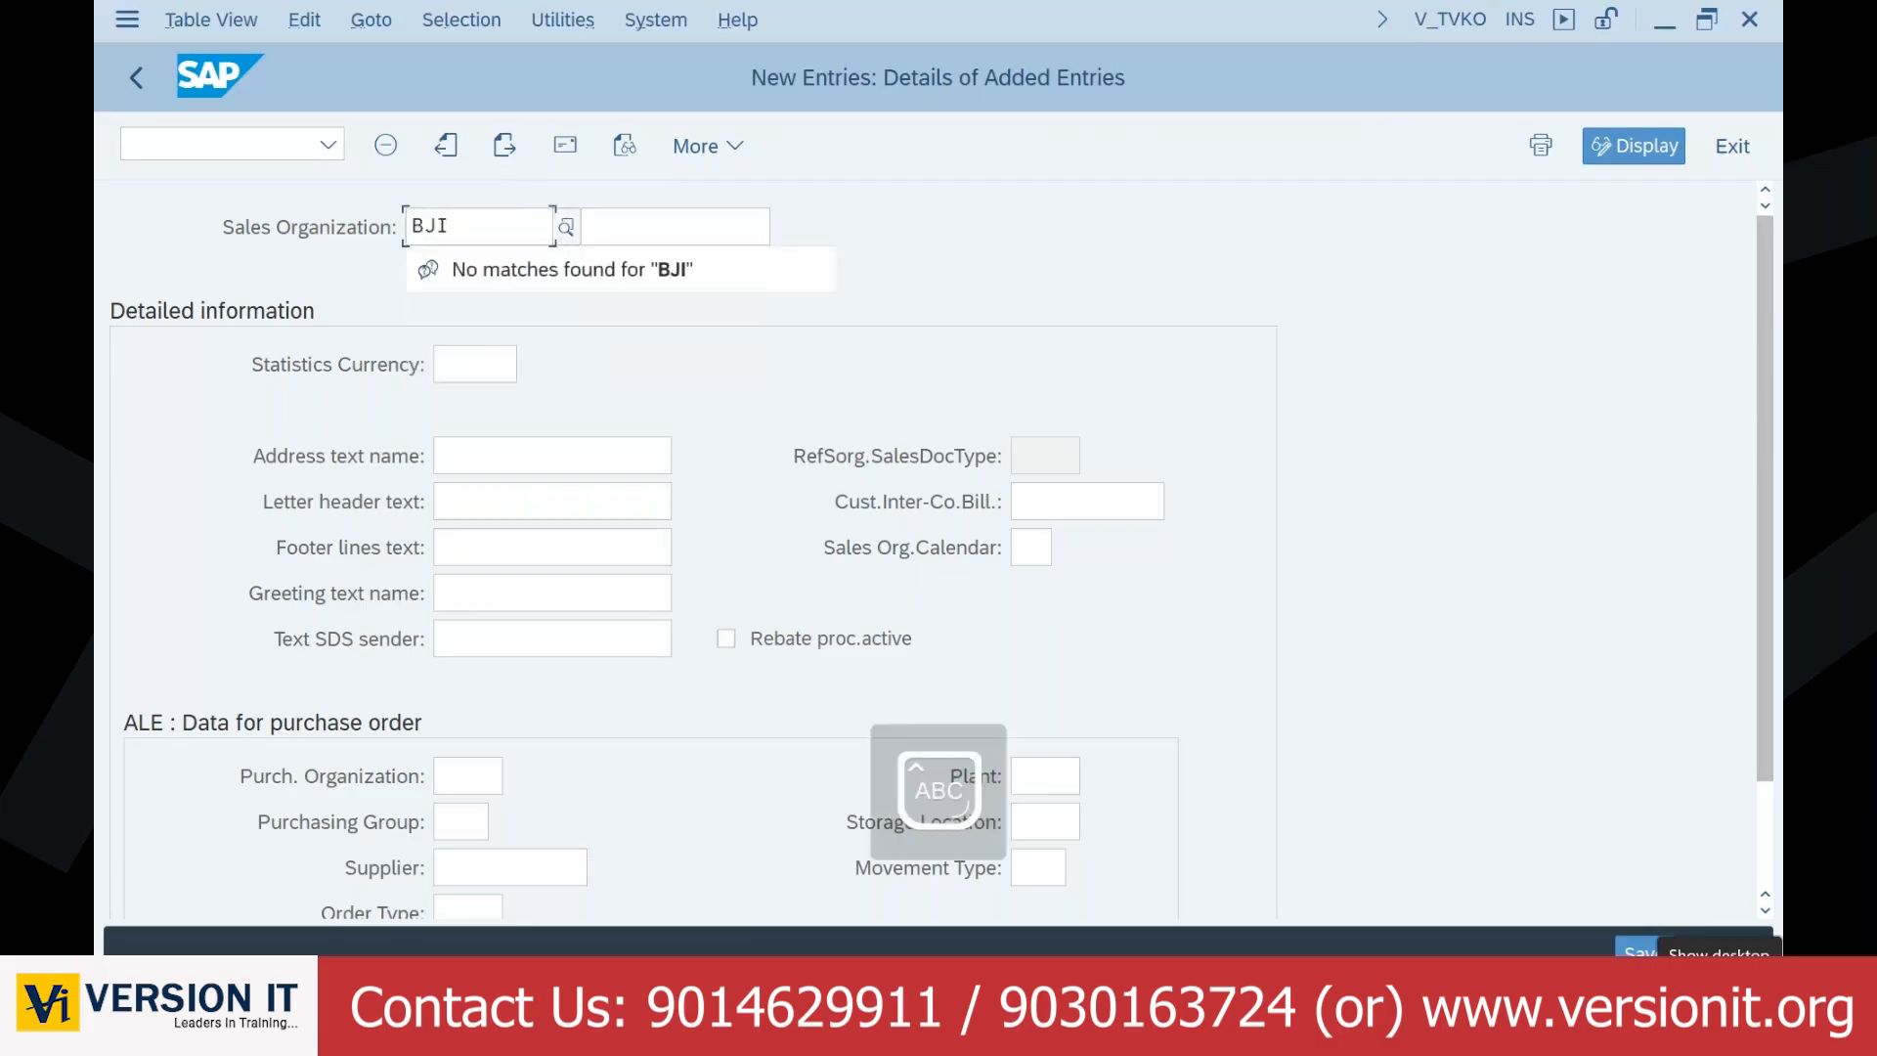
key("Tab")
type("B")
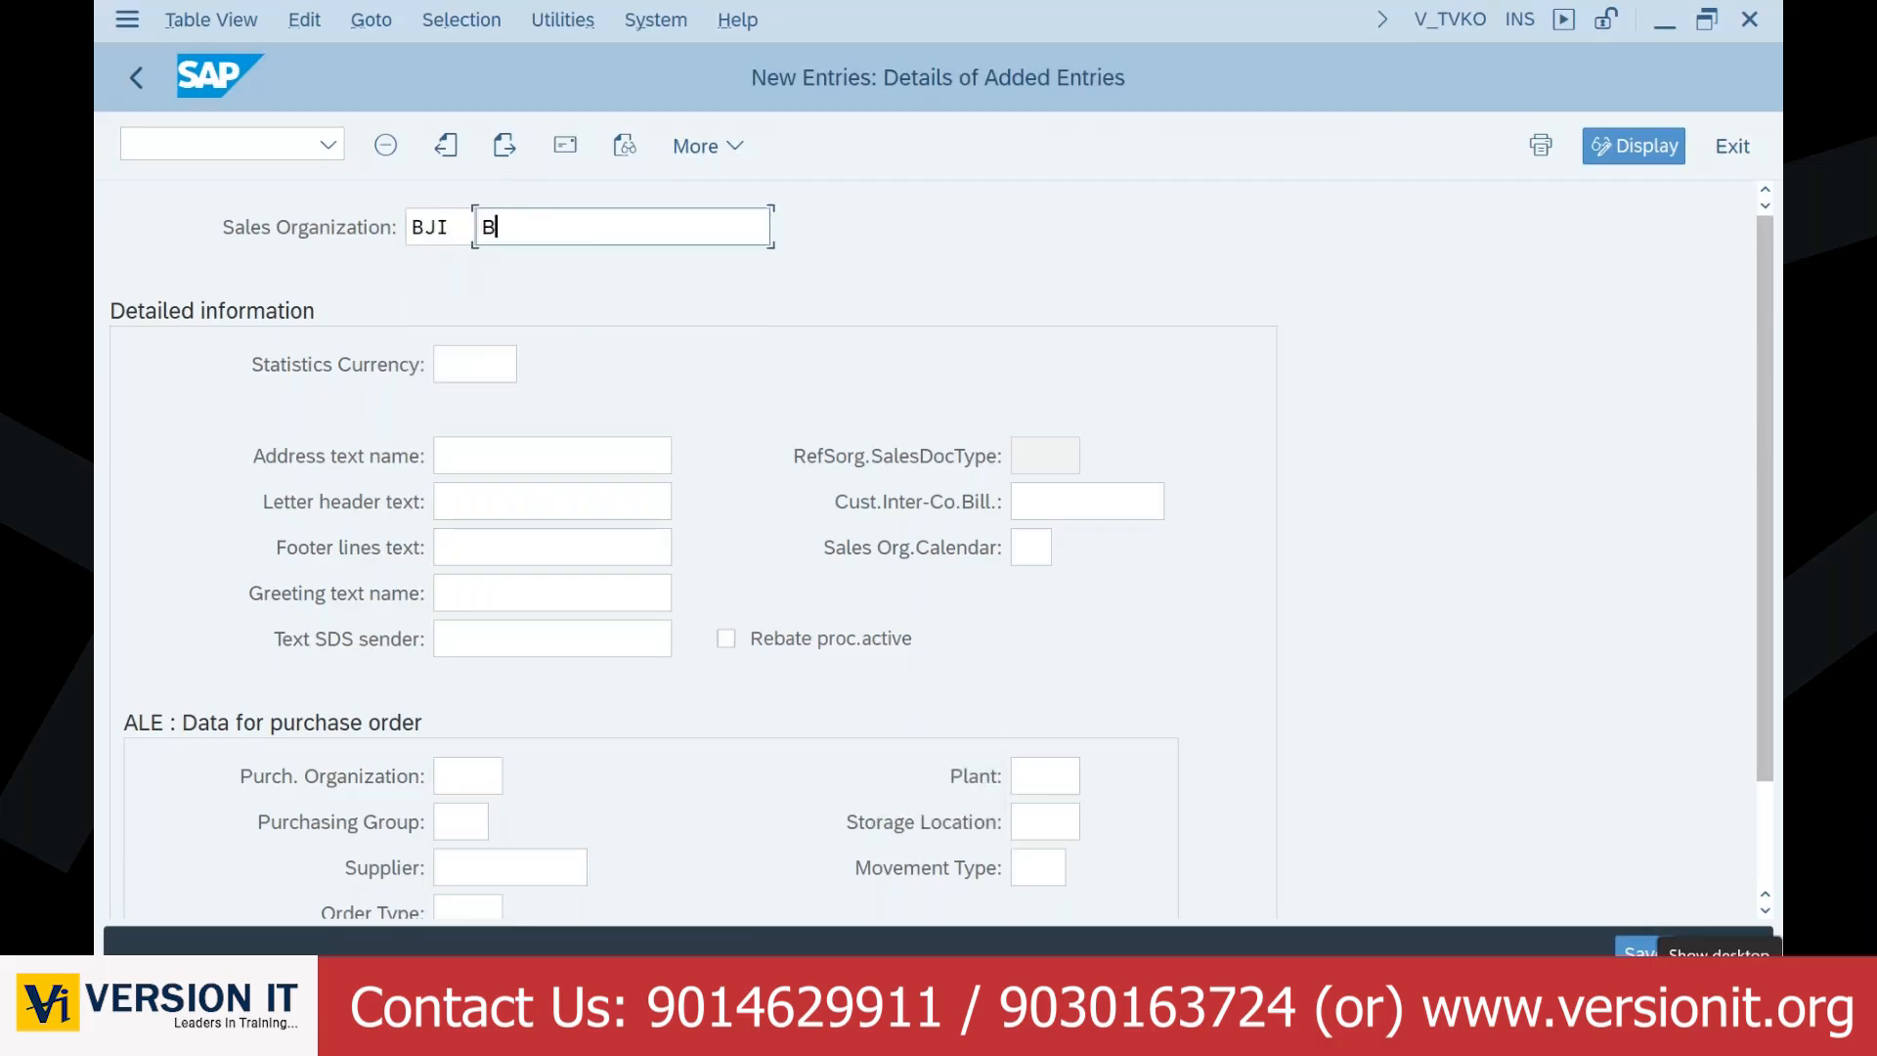
type("AJAJ ELECTRONICS ")
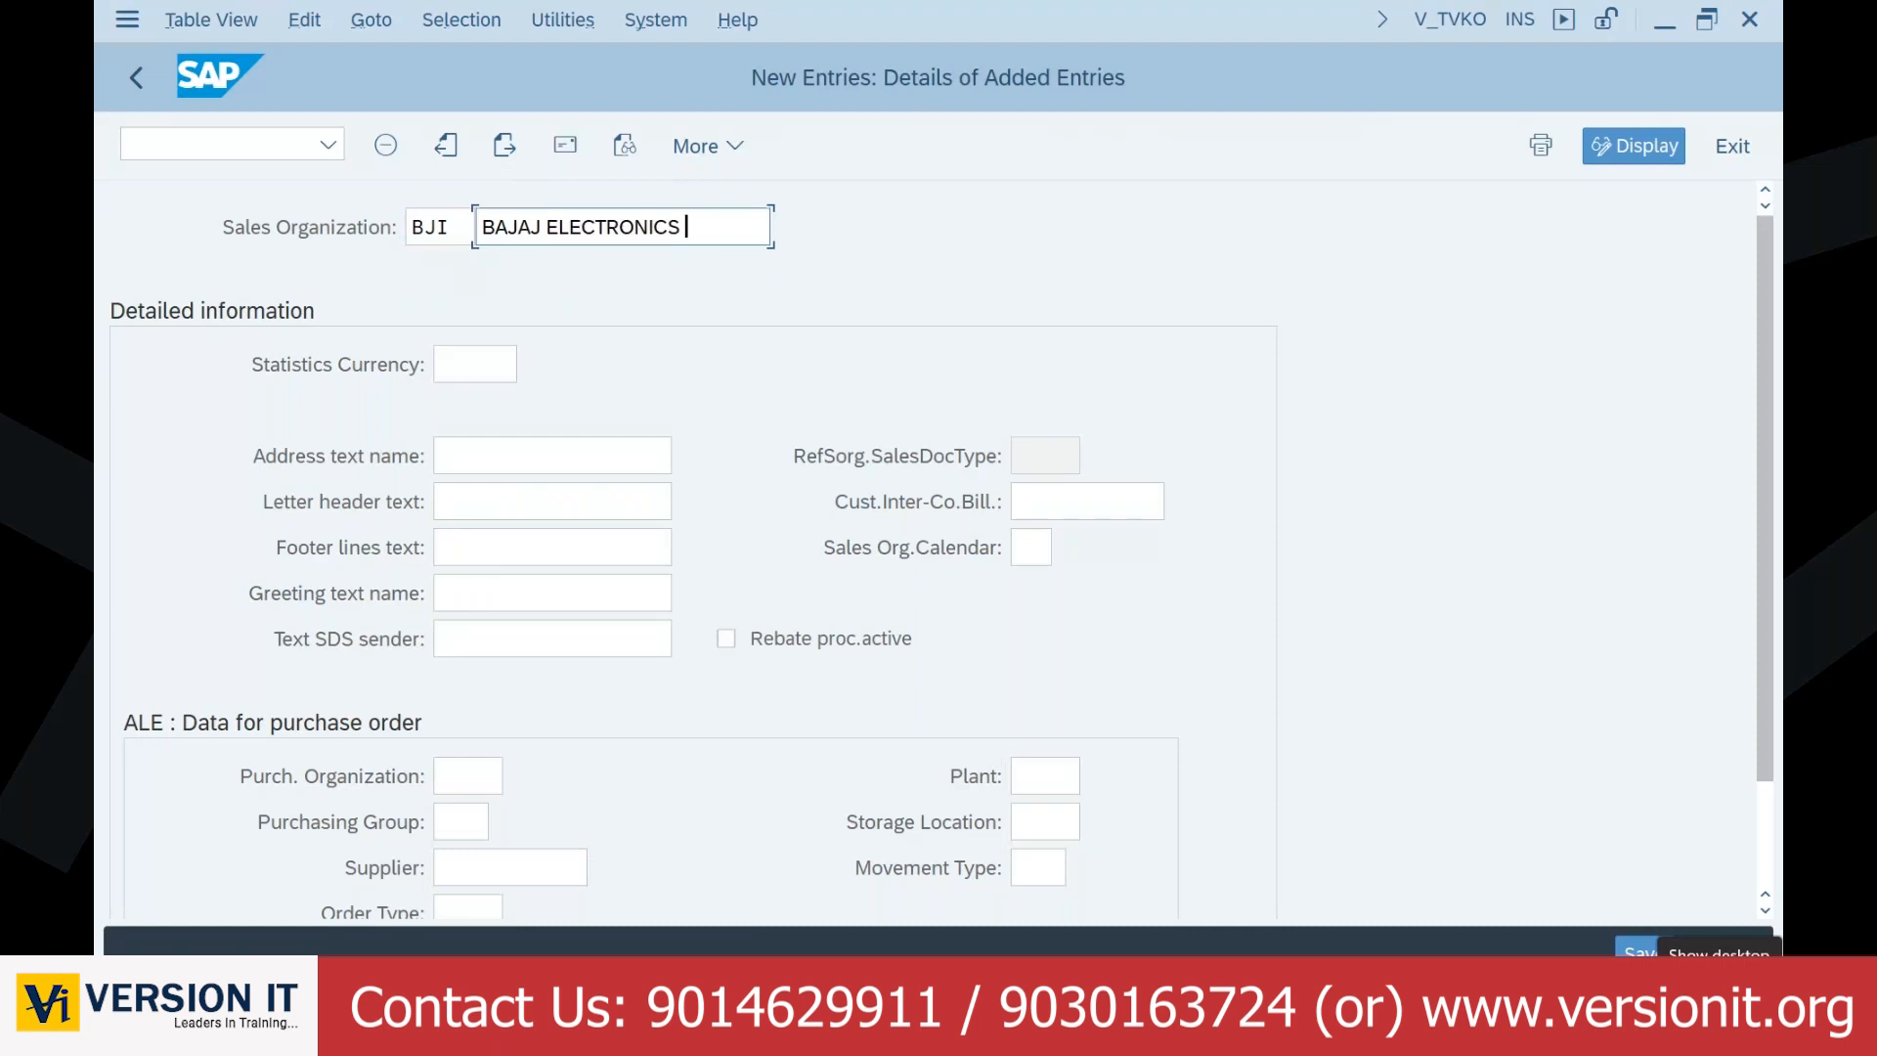
type("IN")
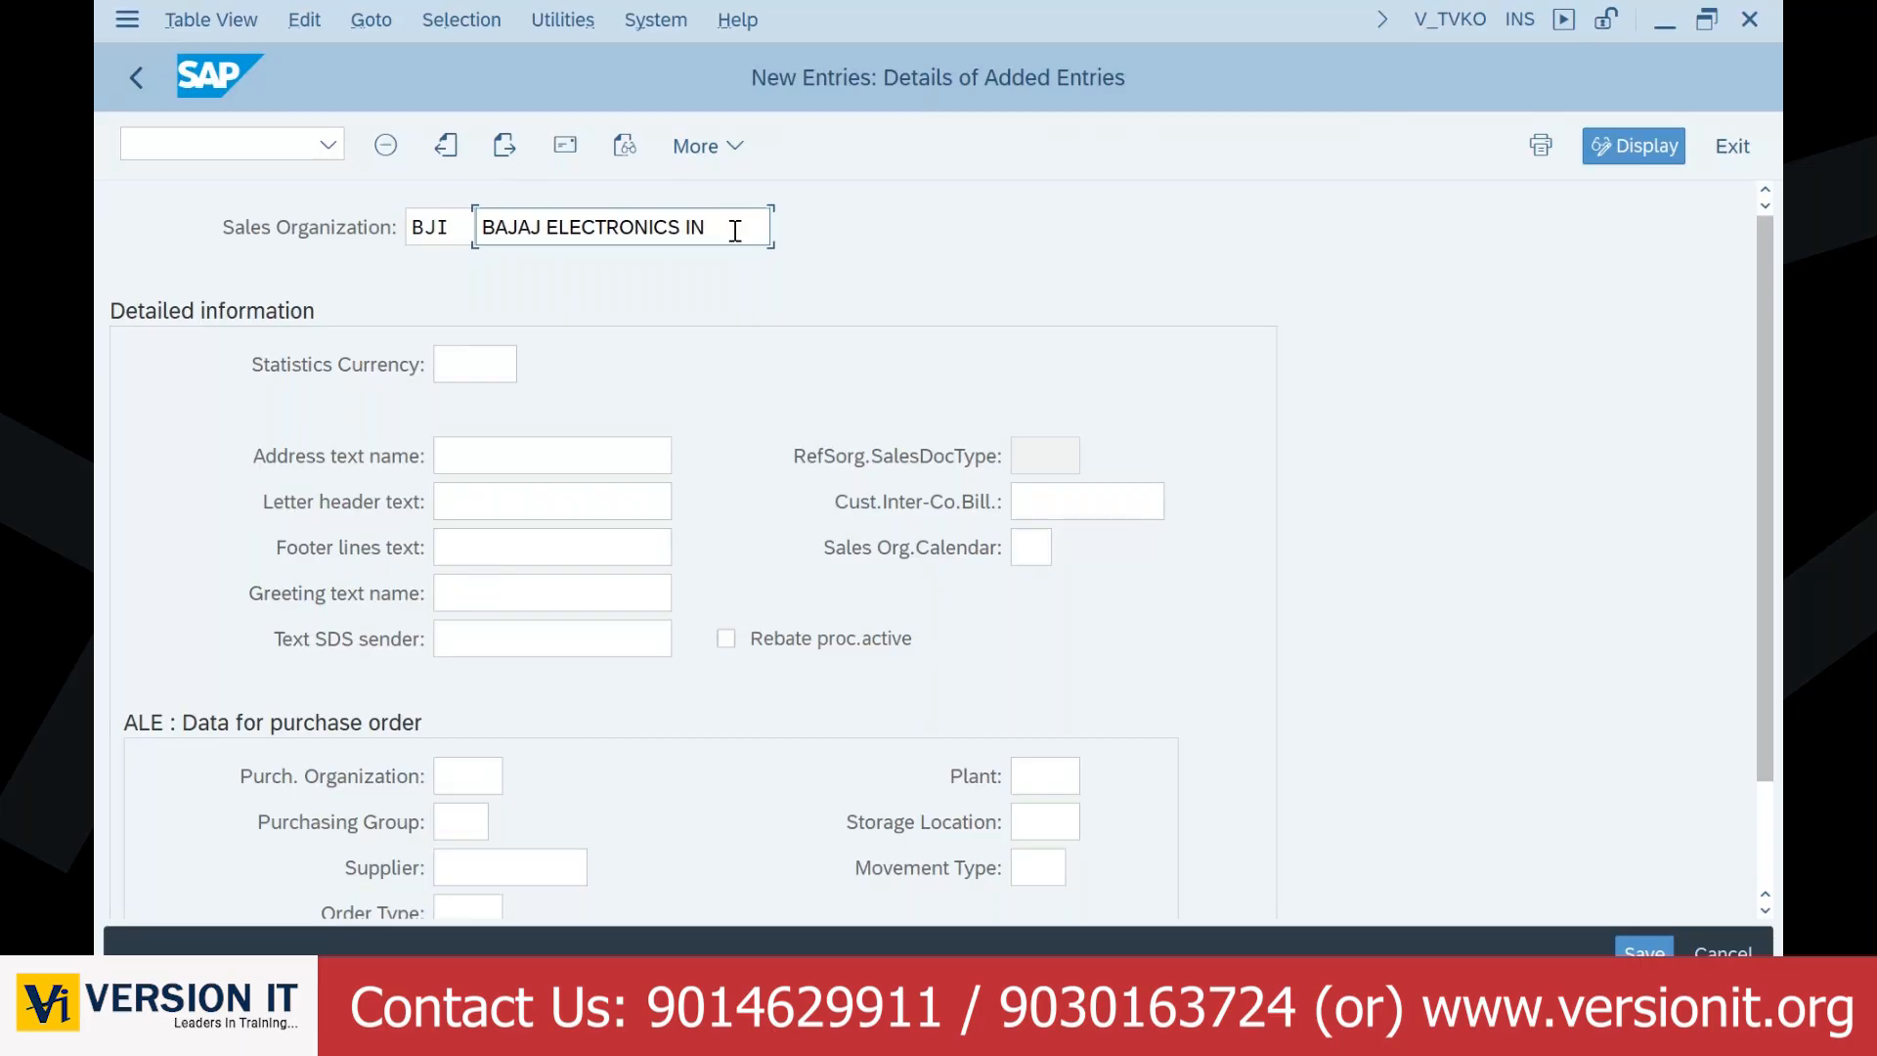
Step: Look over the address, letter header, footer, greeting and SDS sender text fields of the new entry
left_click(509, 456)
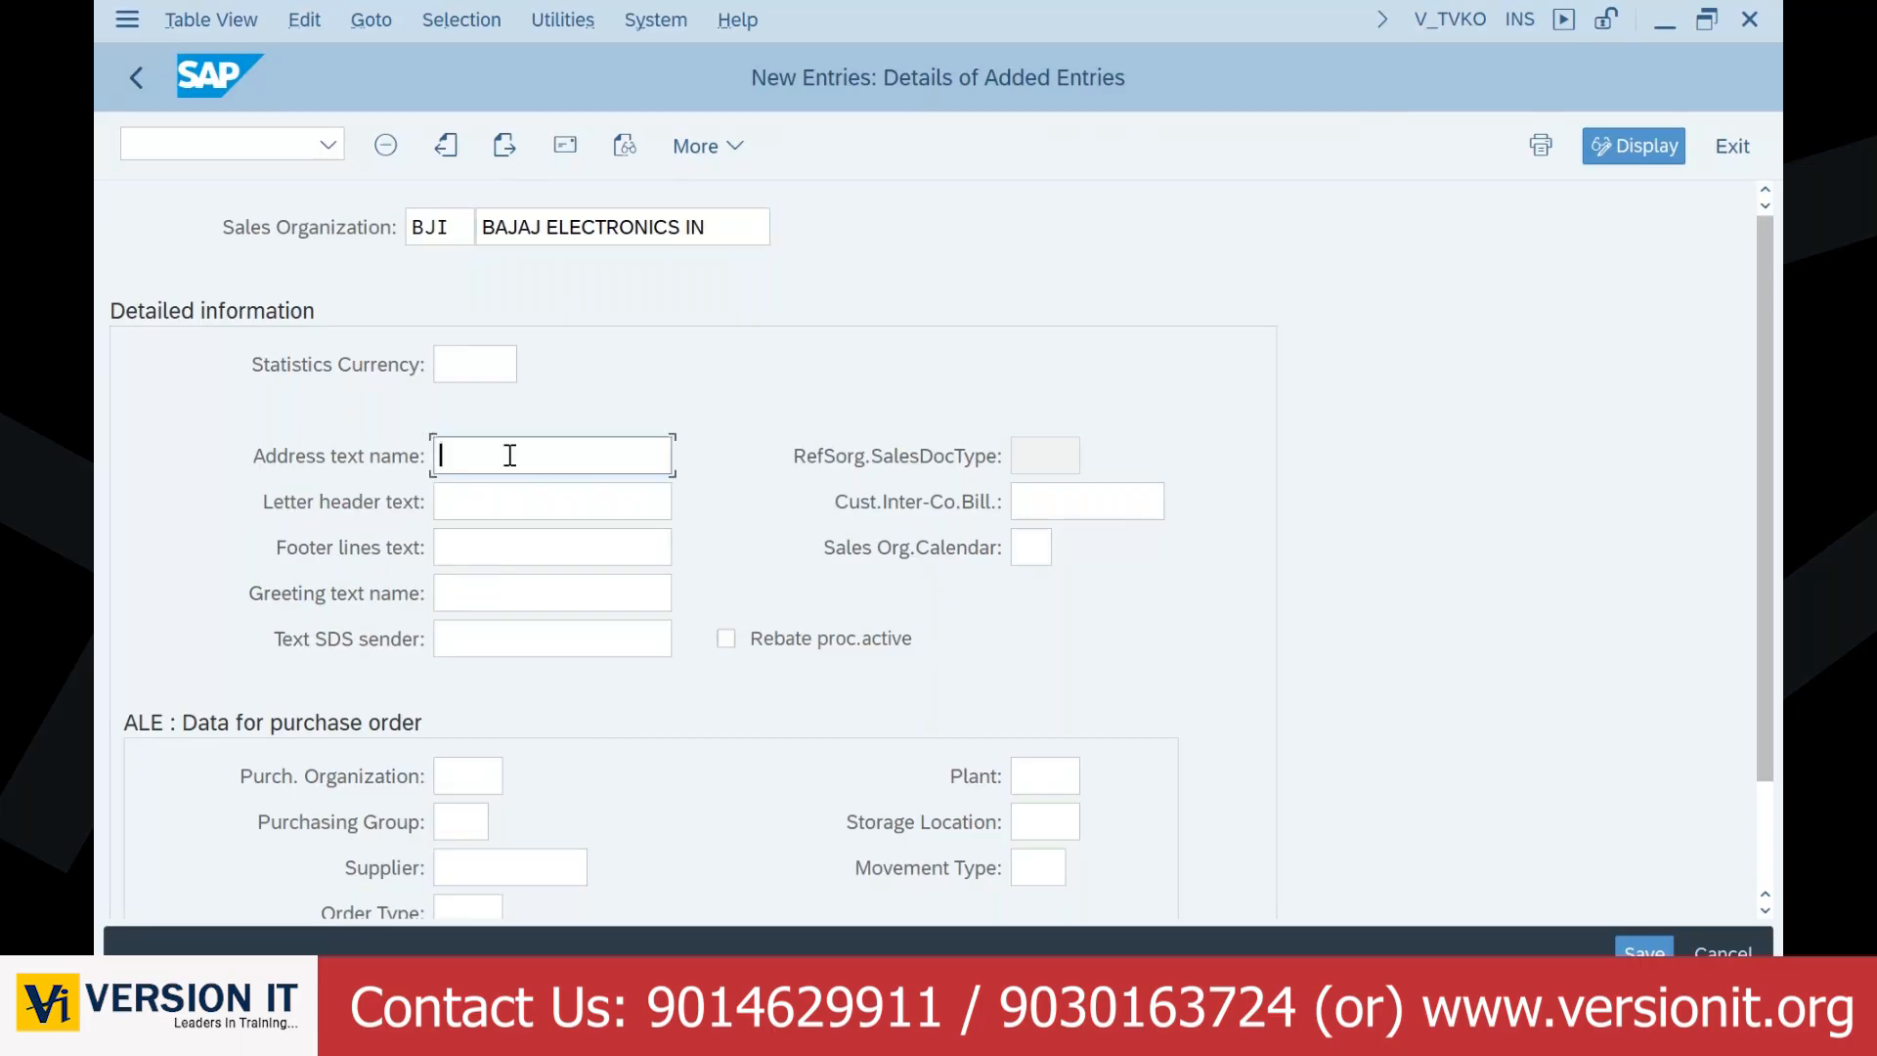
left_click(511, 502)
left_click(510, 544)
left_click(509, 588)
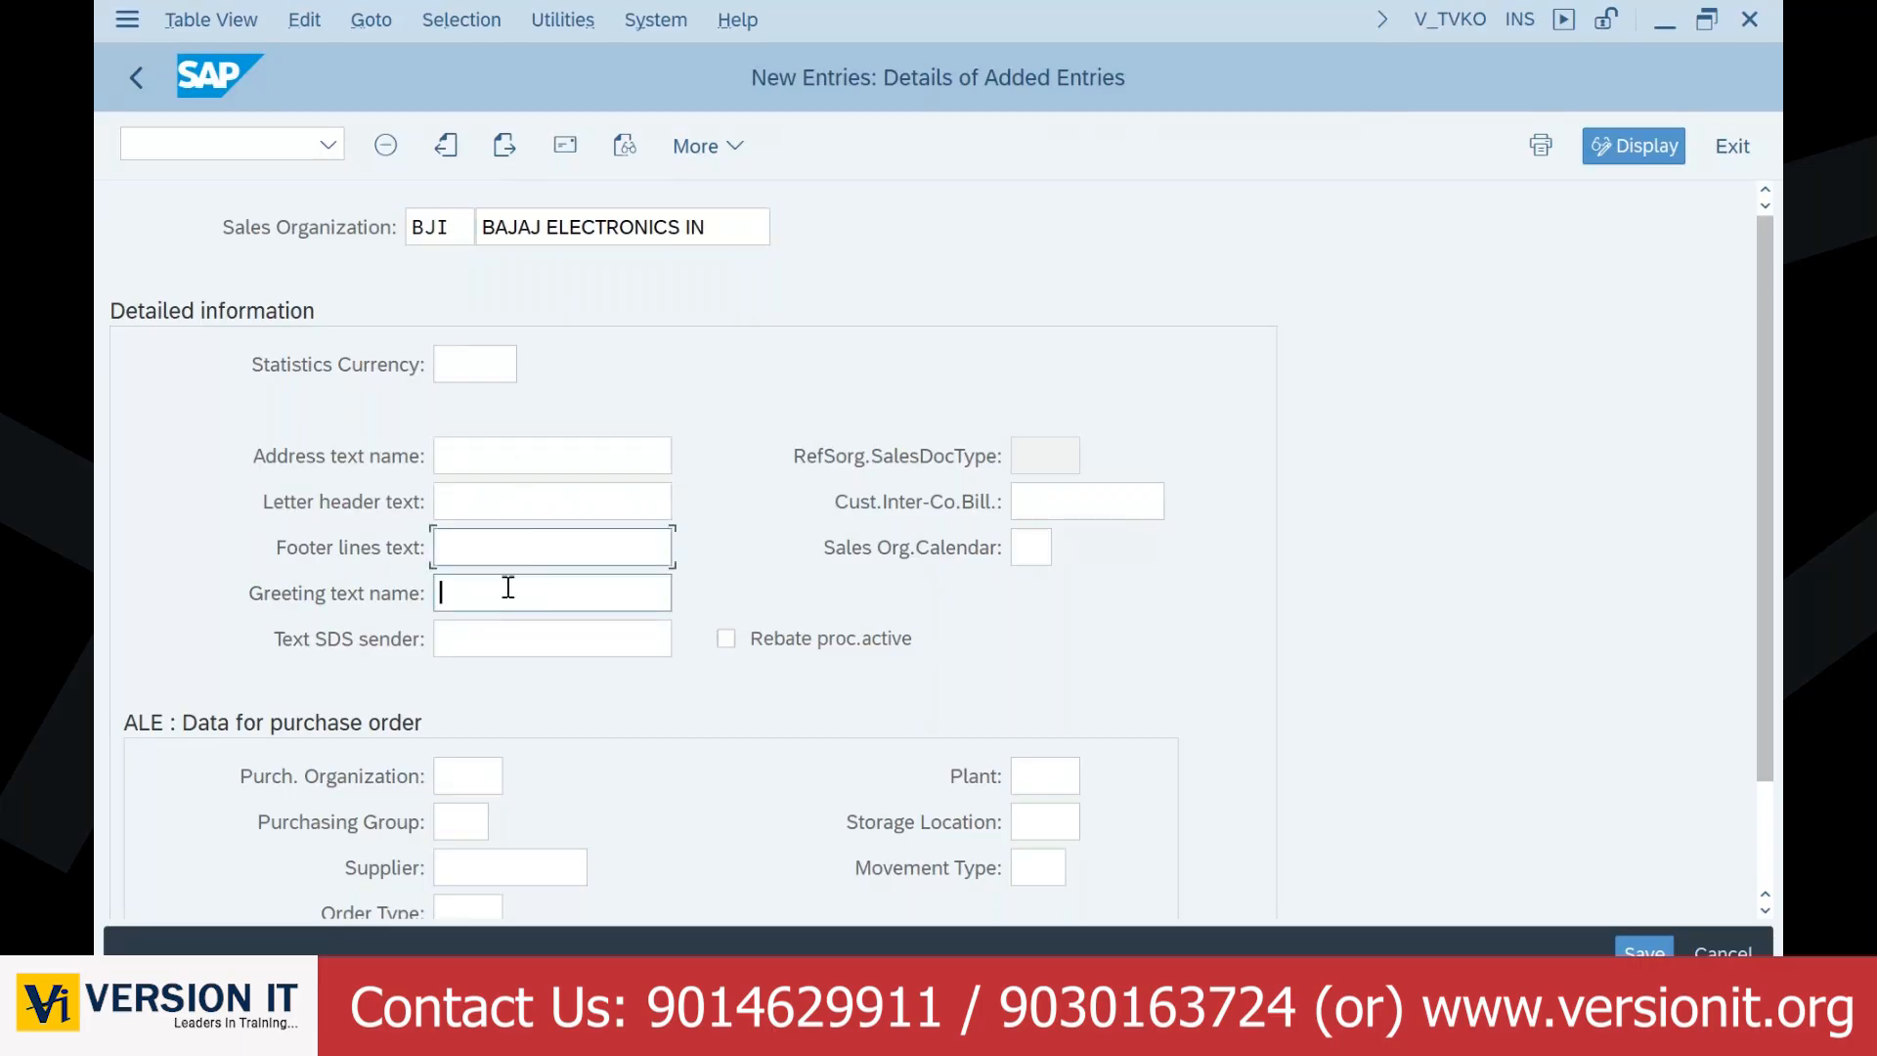
left_click(506, 633)
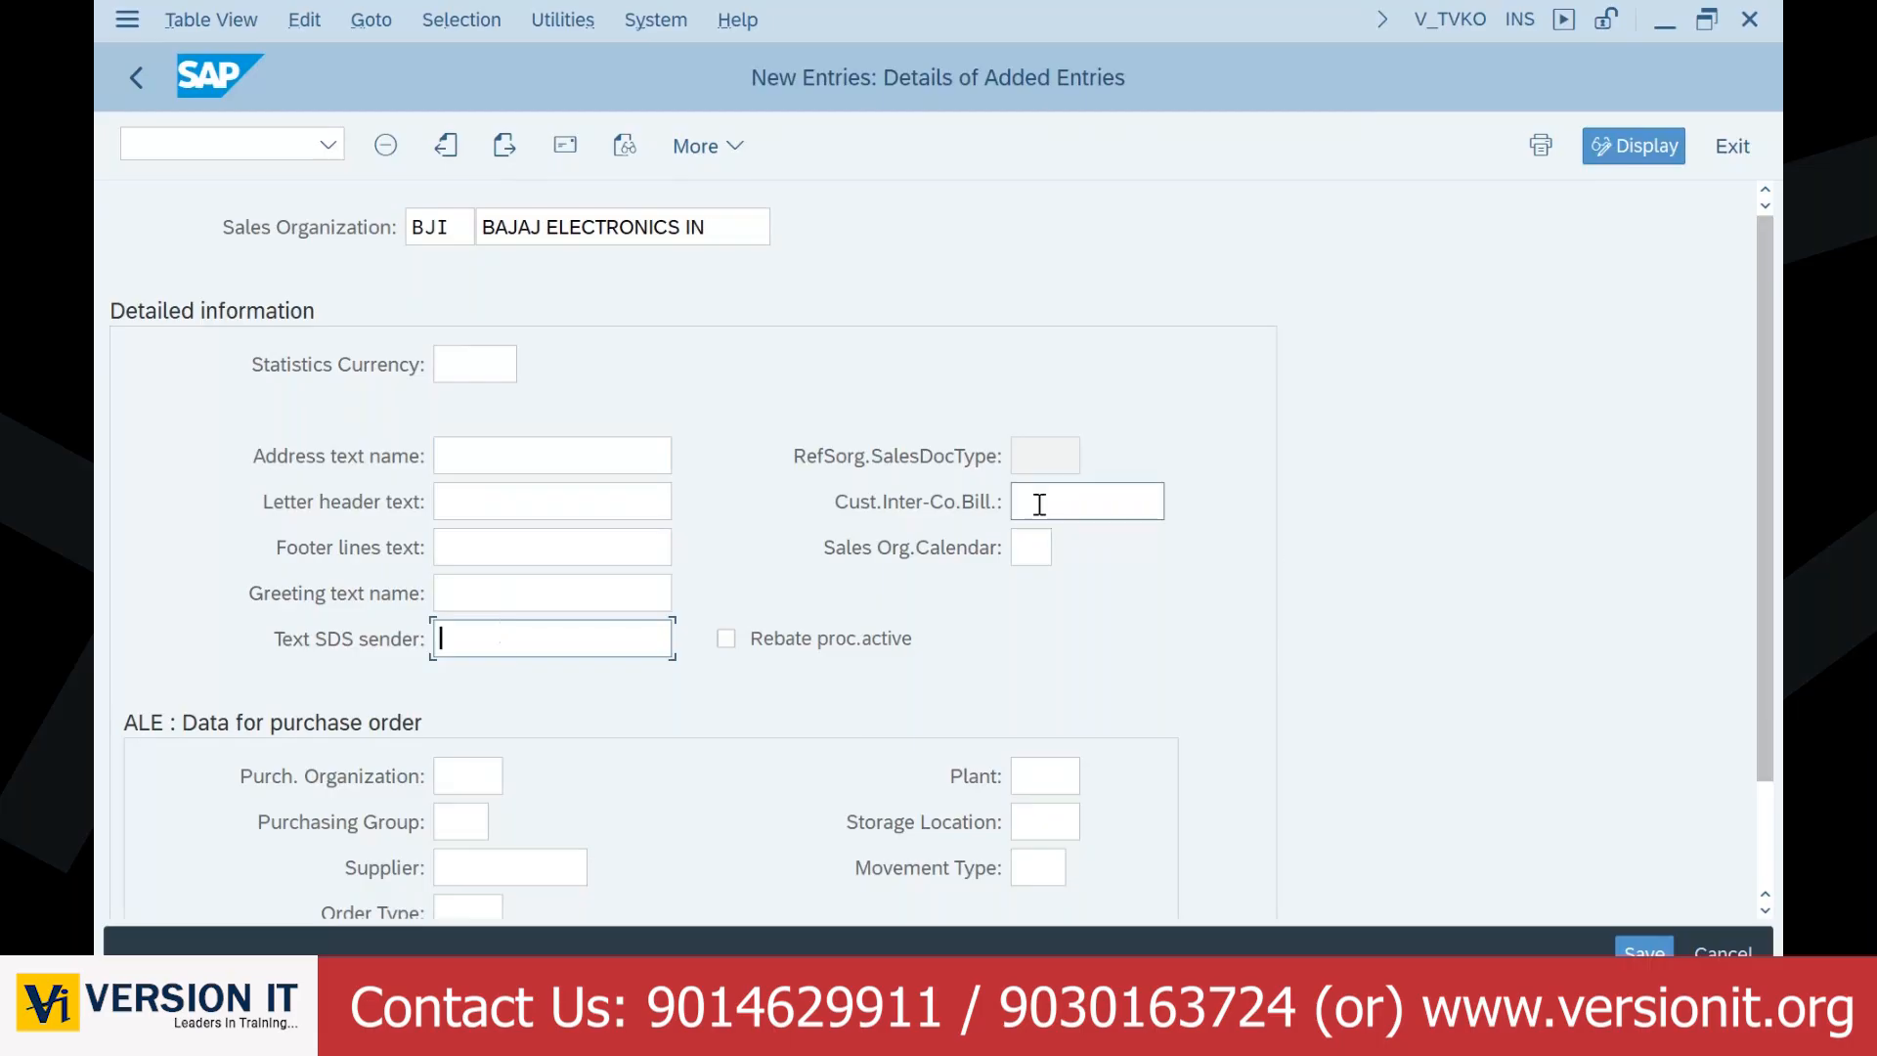
Step: Save the new sales organization BJI to bring up its address form
left_click(760, 226)
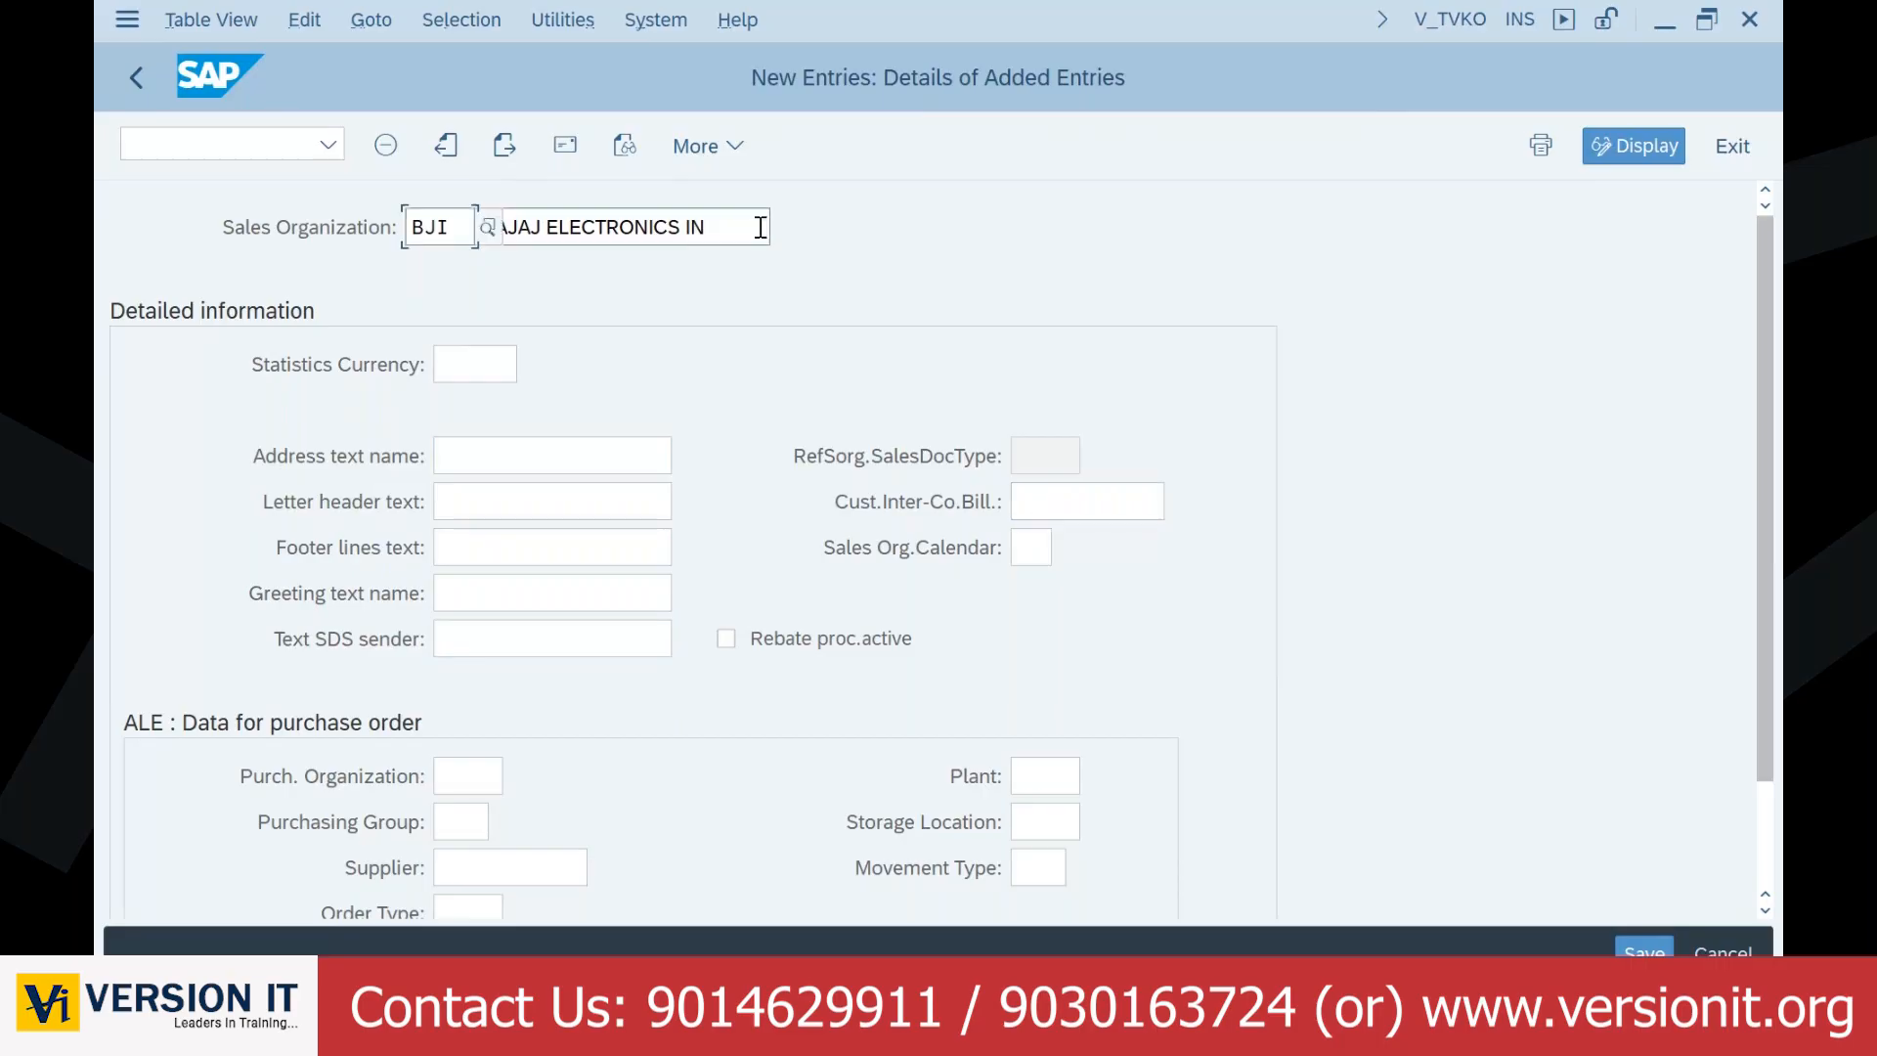
left_click(740, 226)
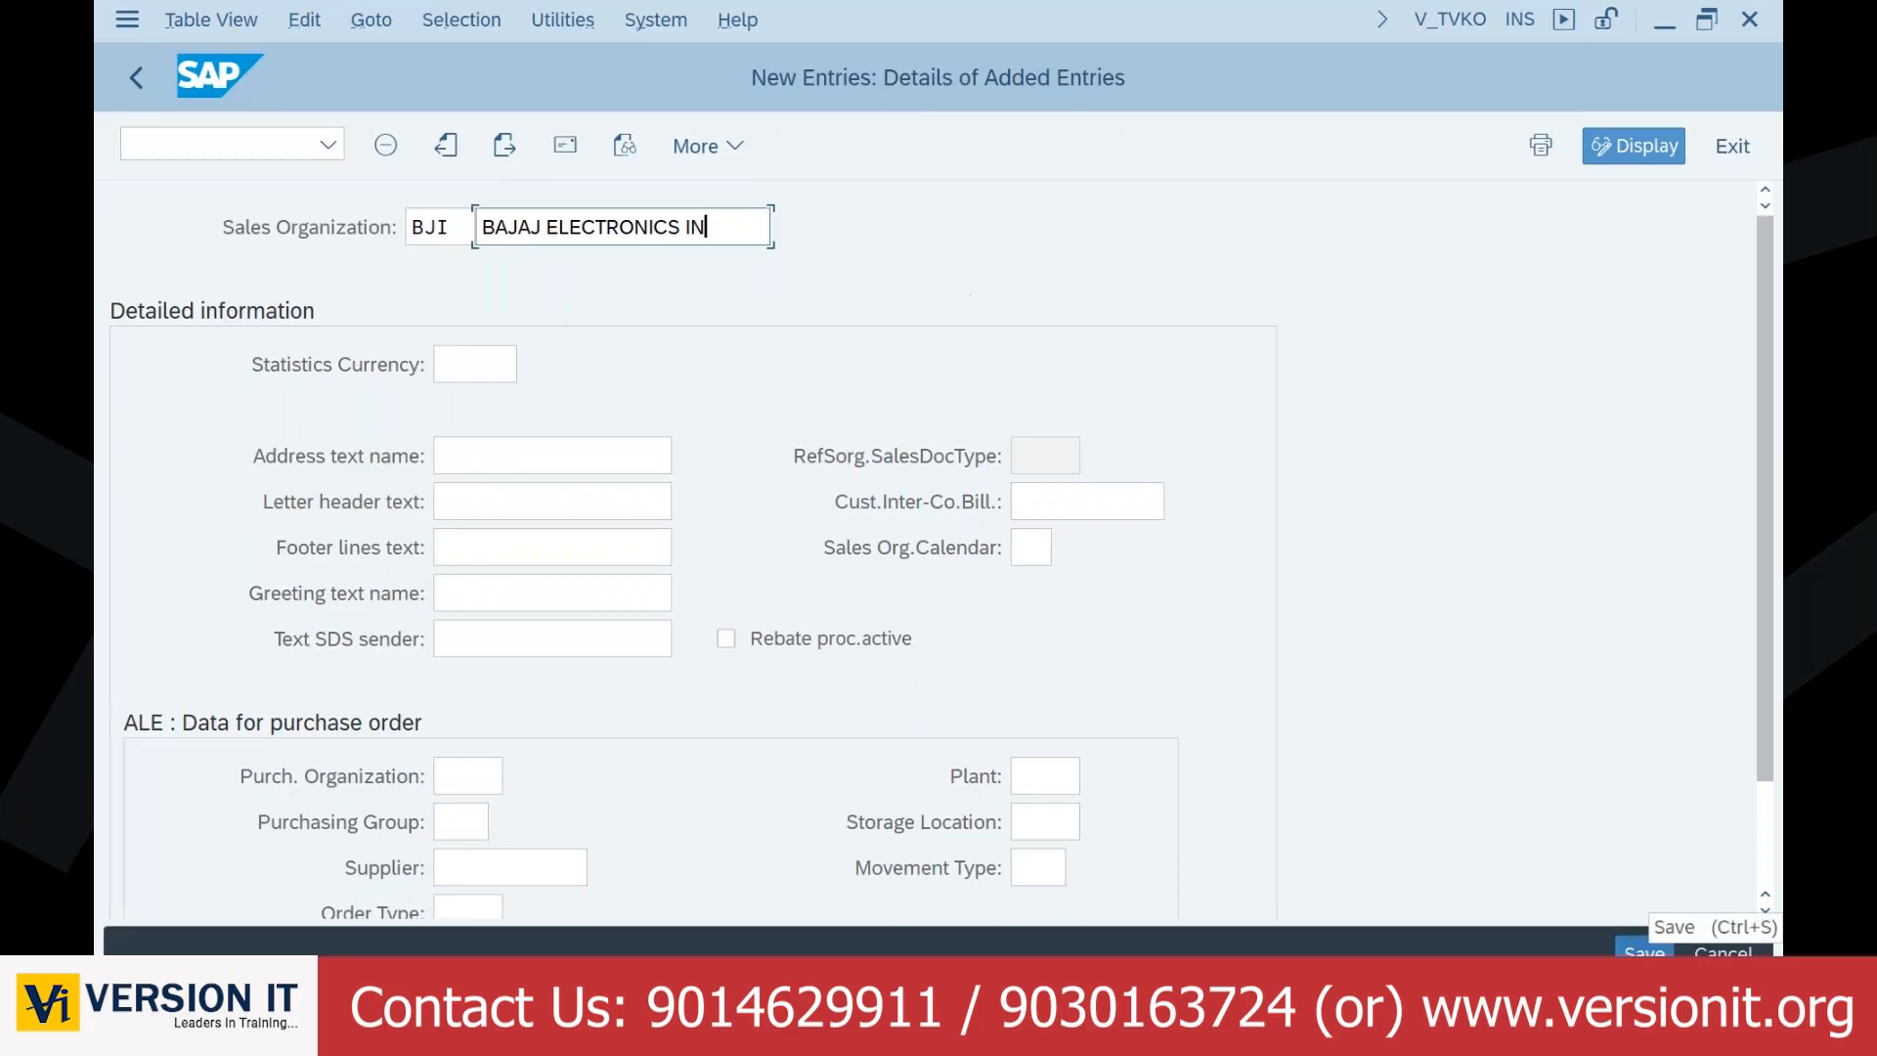
left_click(1644, 951)
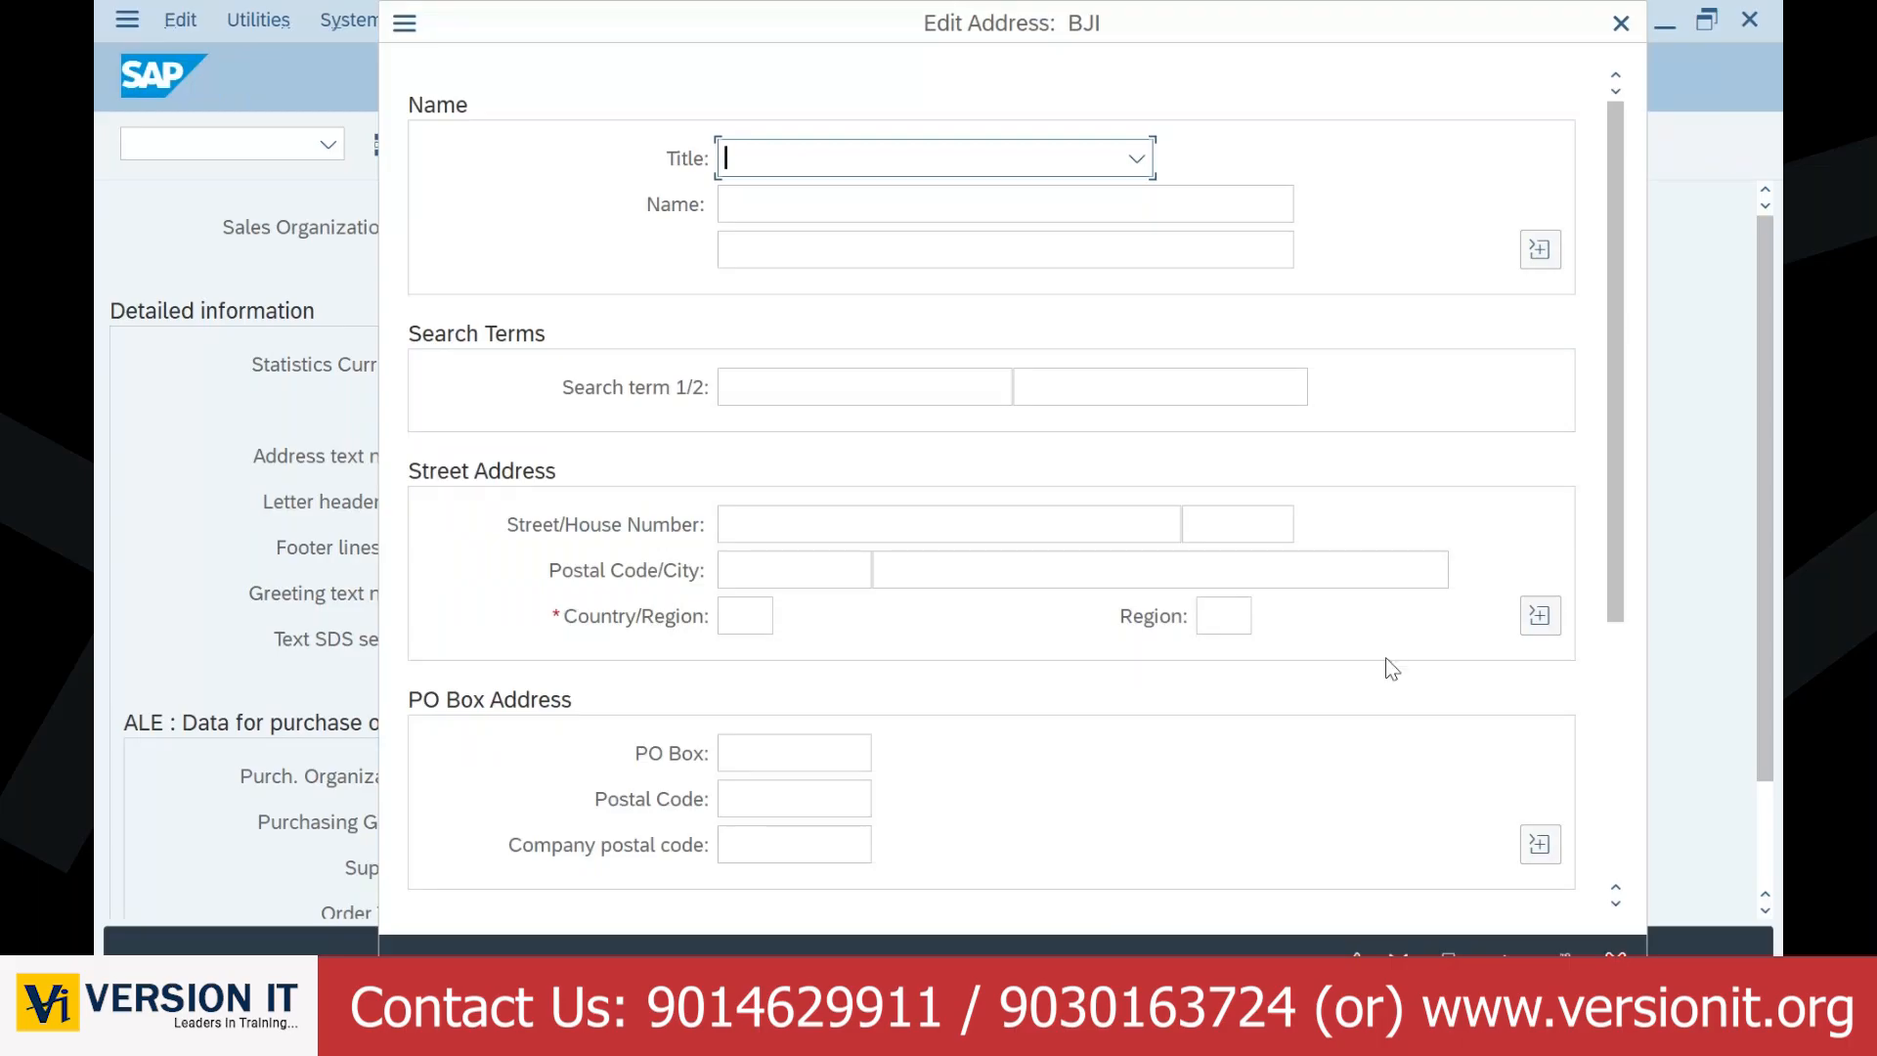
Step: Enter Company as the title, BAJAJ INDIA SALES as the name and BJI as the first search term of the address
type("C")
key("Tab")
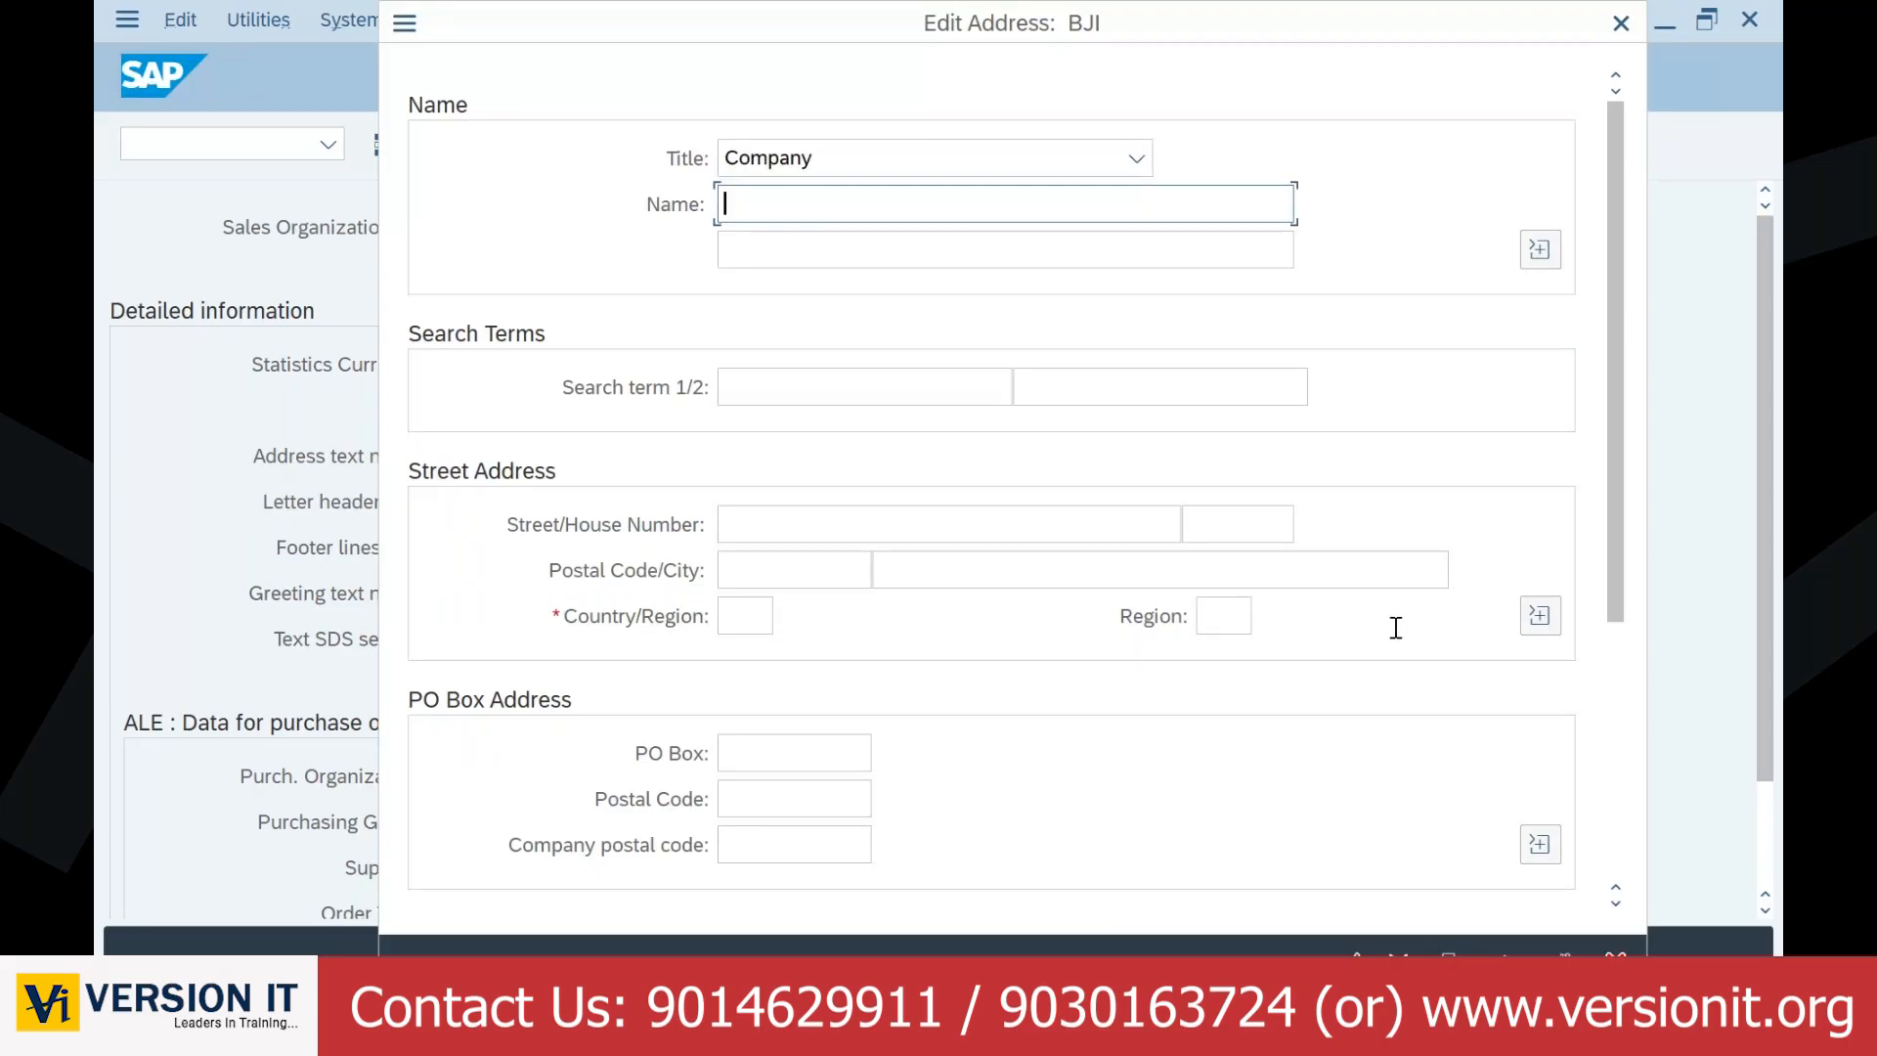
type("BAJ")
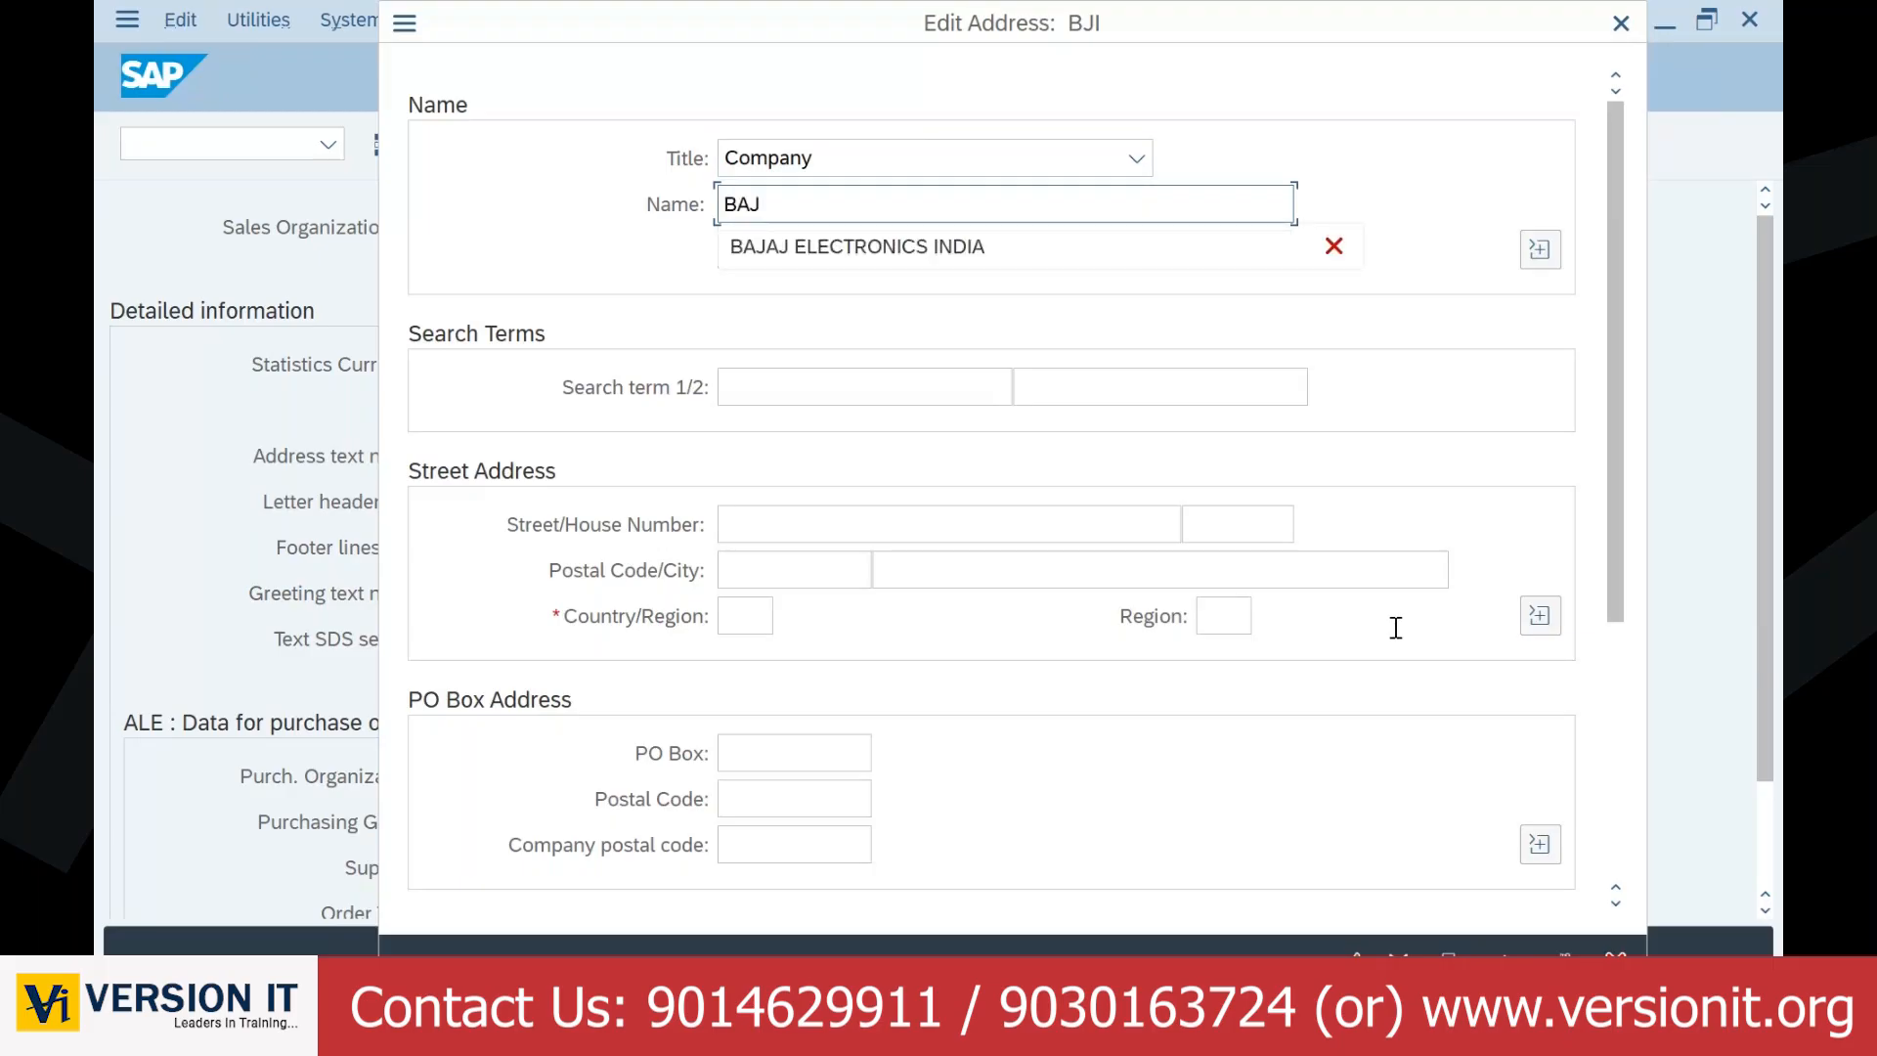
type("AJ INDIA SALES")
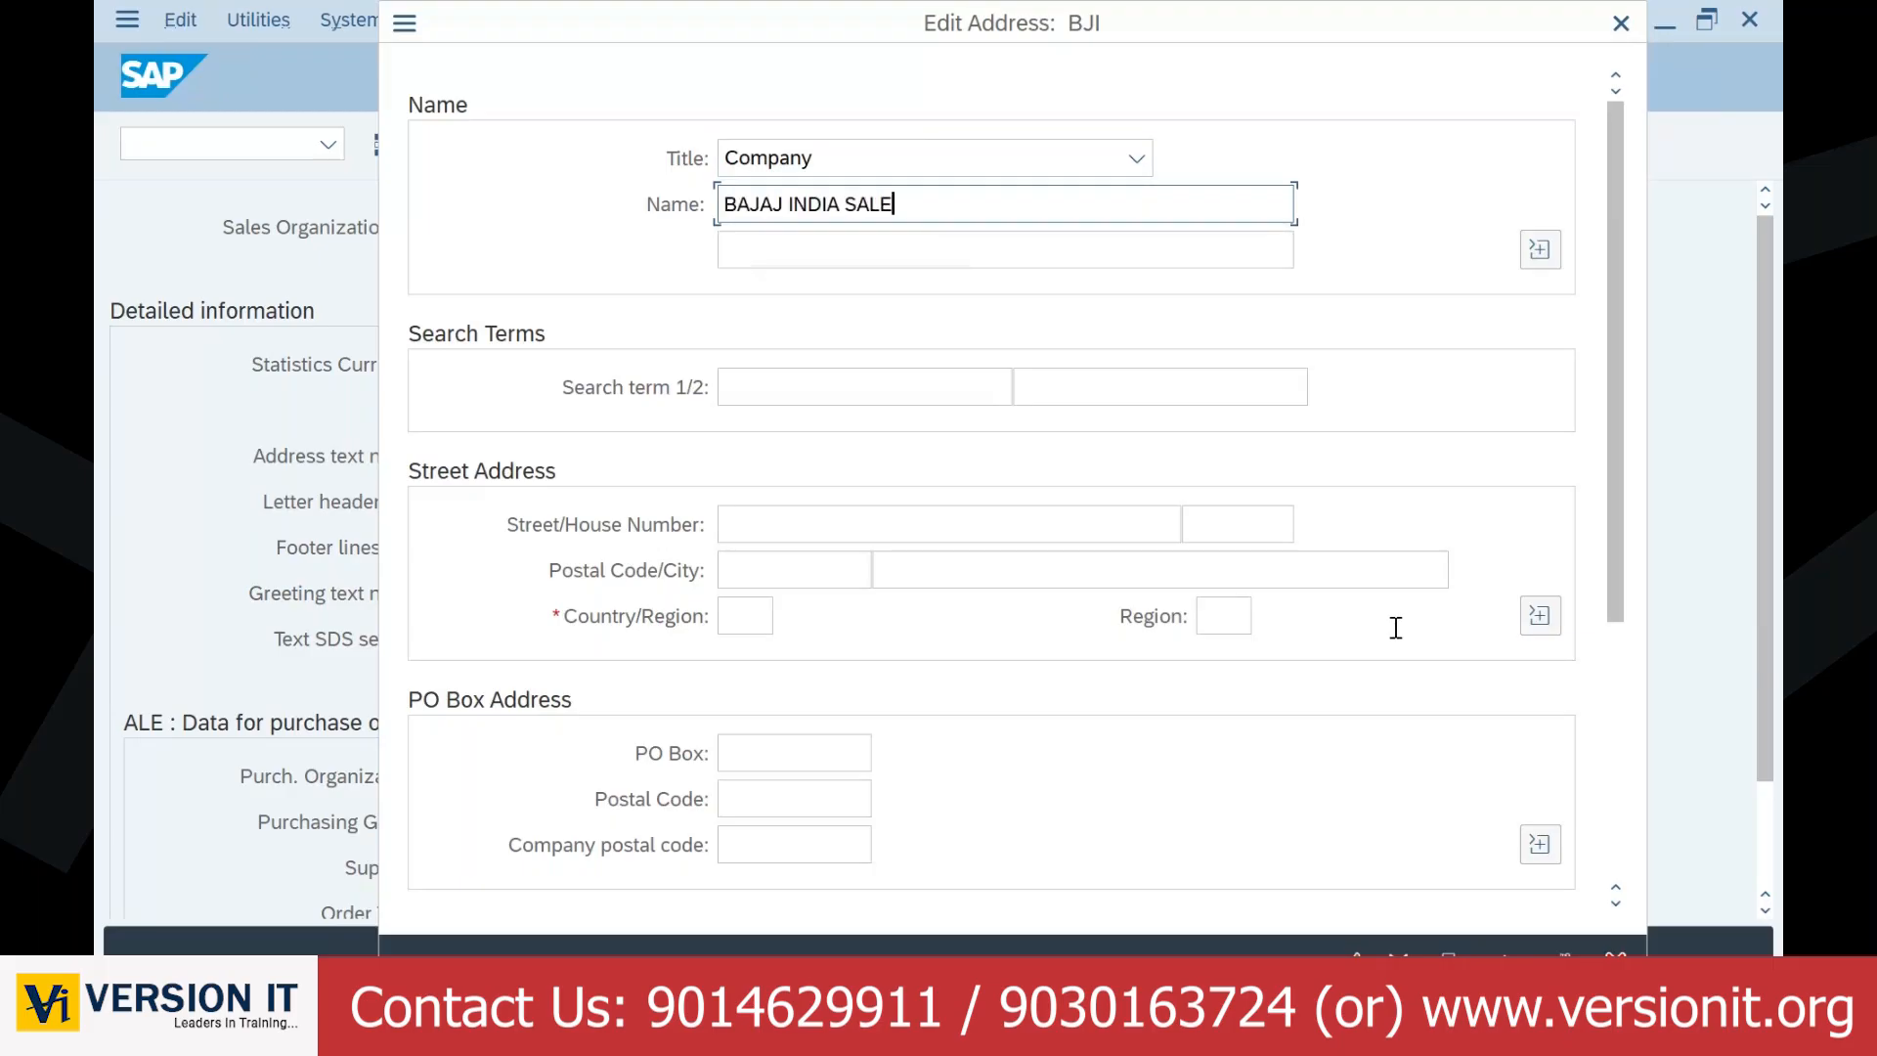
key("Tab")
key("Tab")
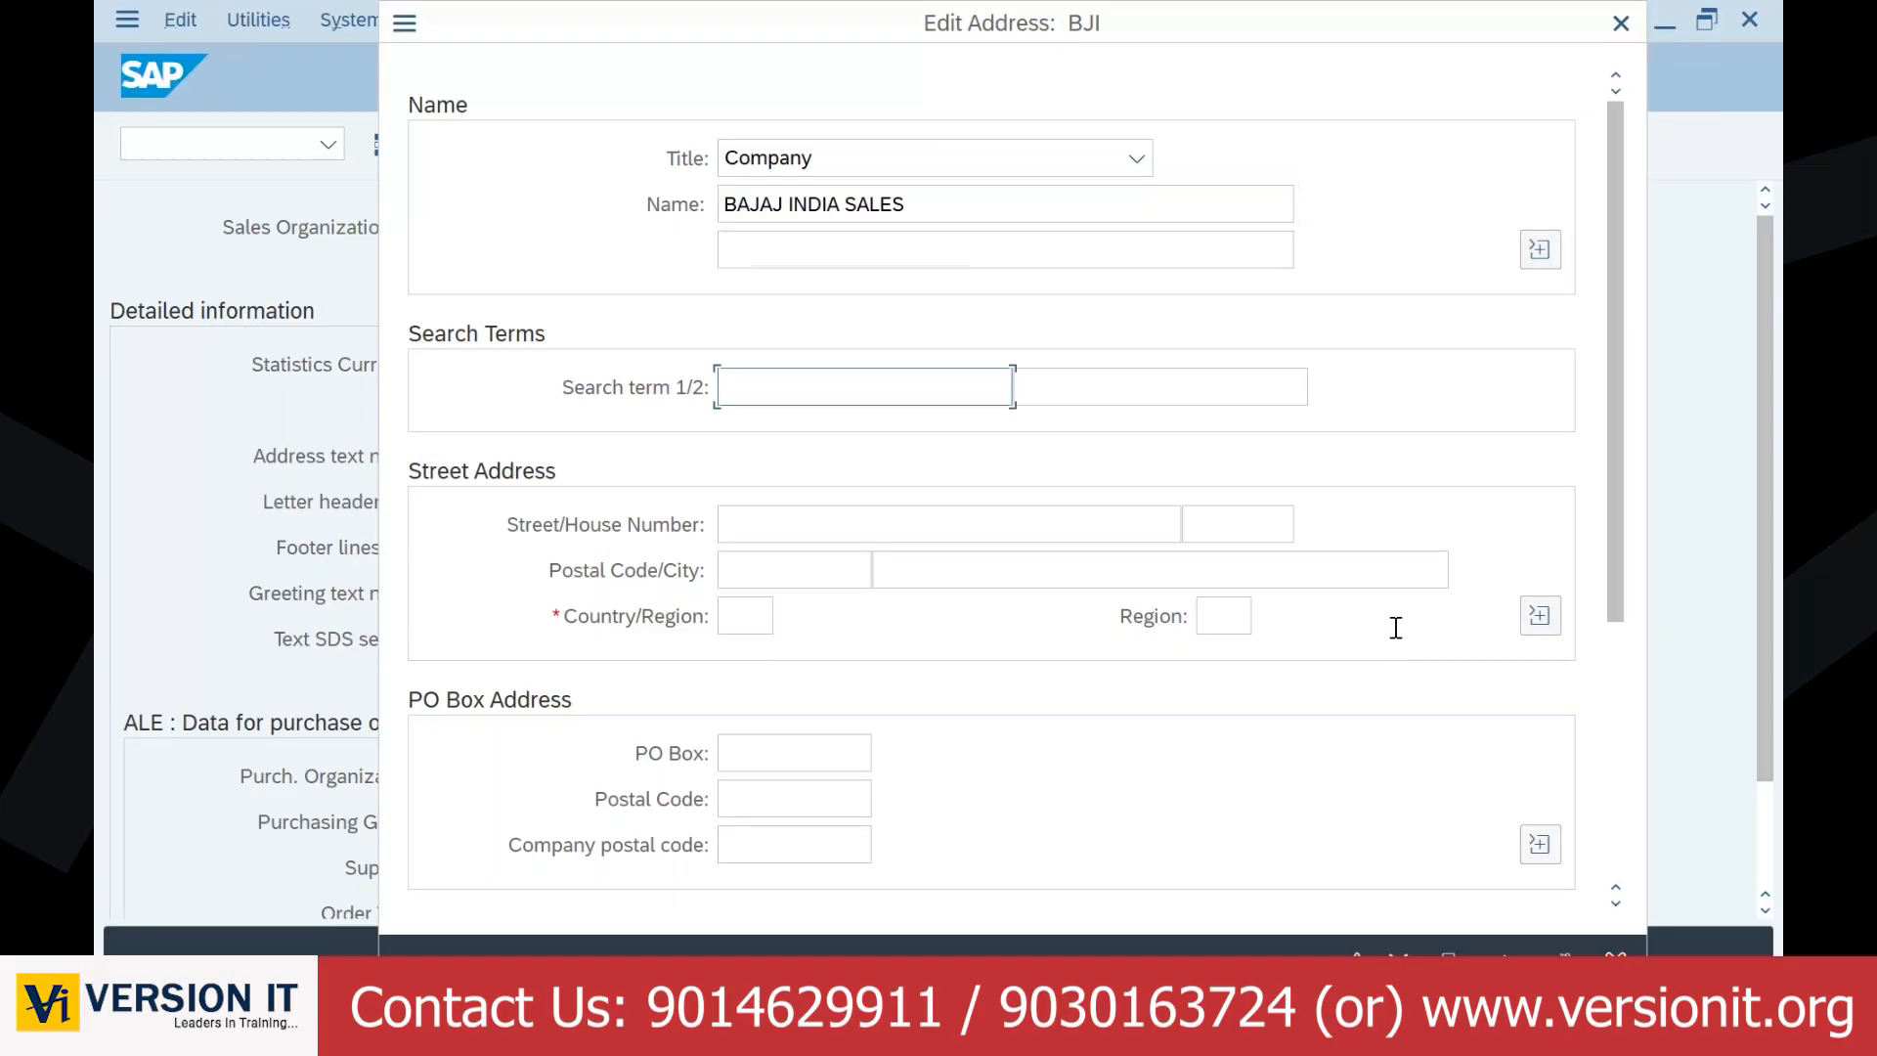
type("BJI")
key("Tab")
key("Tab")
Step: Fill in the street and house number of the sales organization's address
type("S")
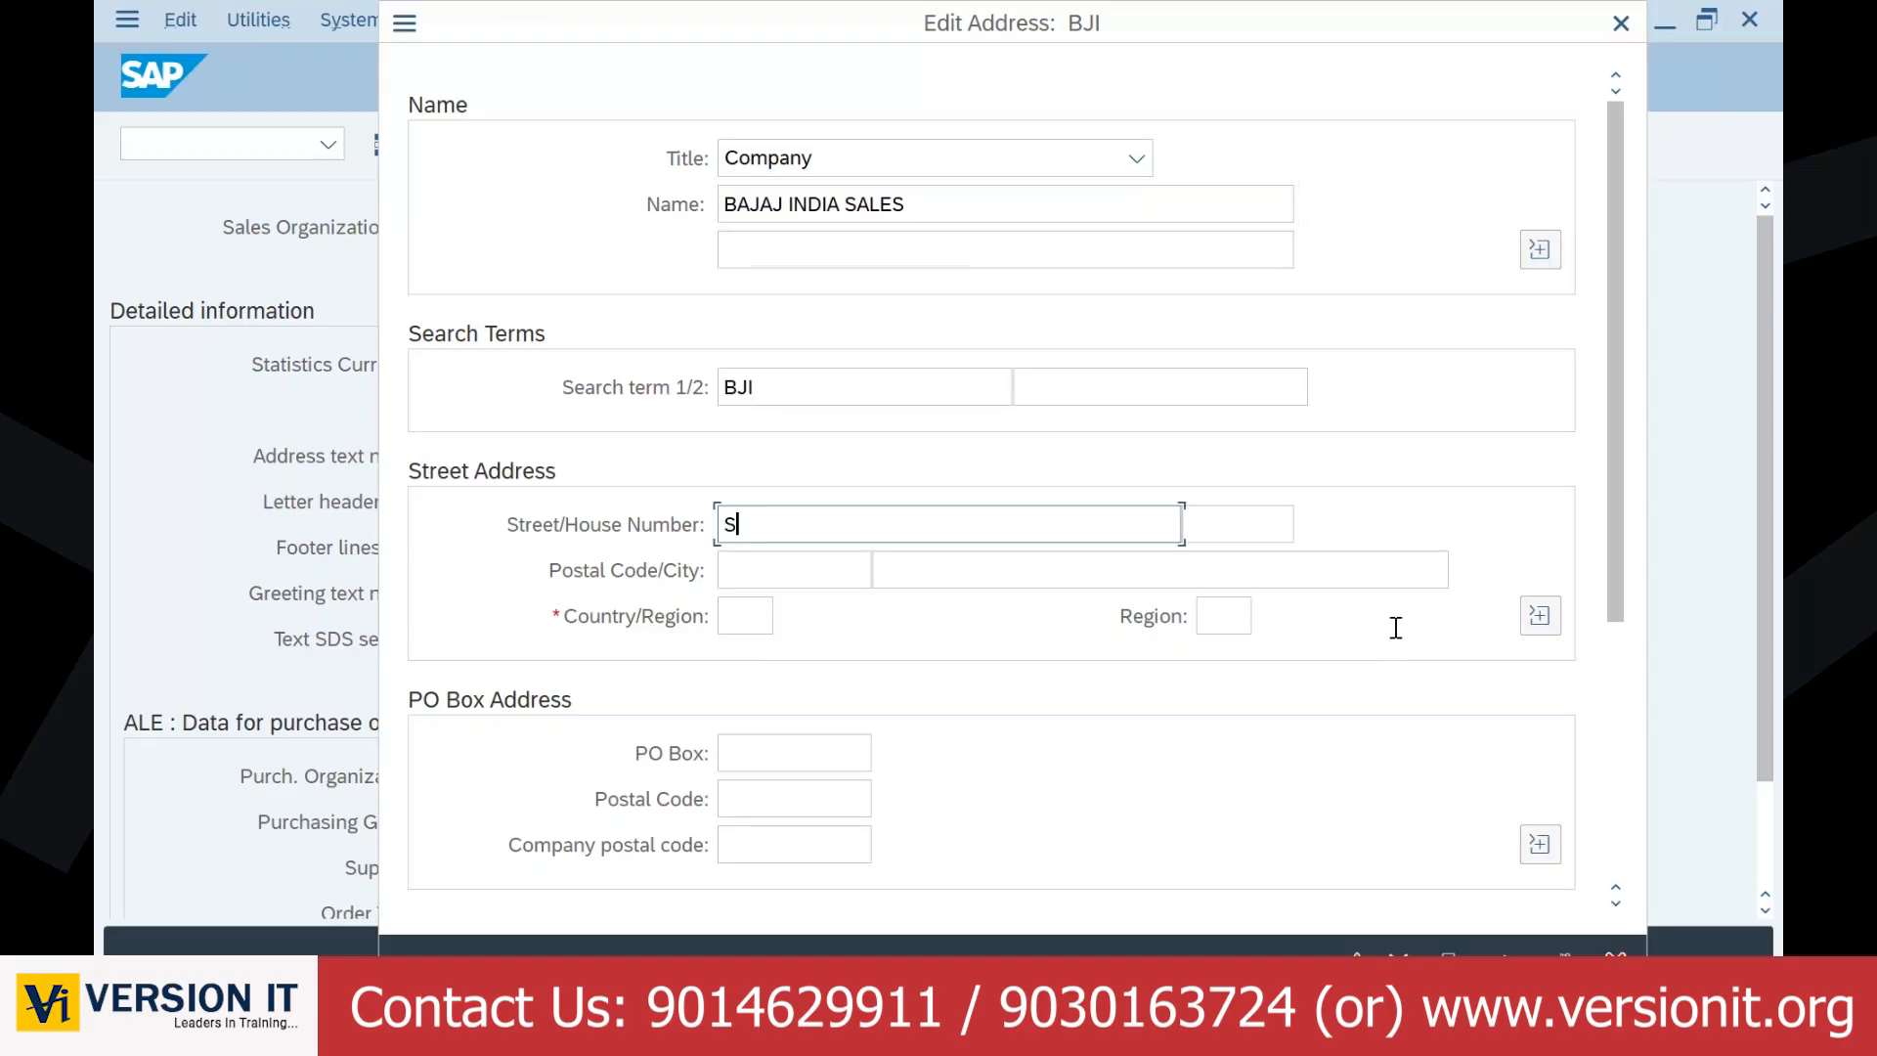
type("TREET NO\"")
key("BackSpace")
type(":09")
key("Tab")
type("56/9")
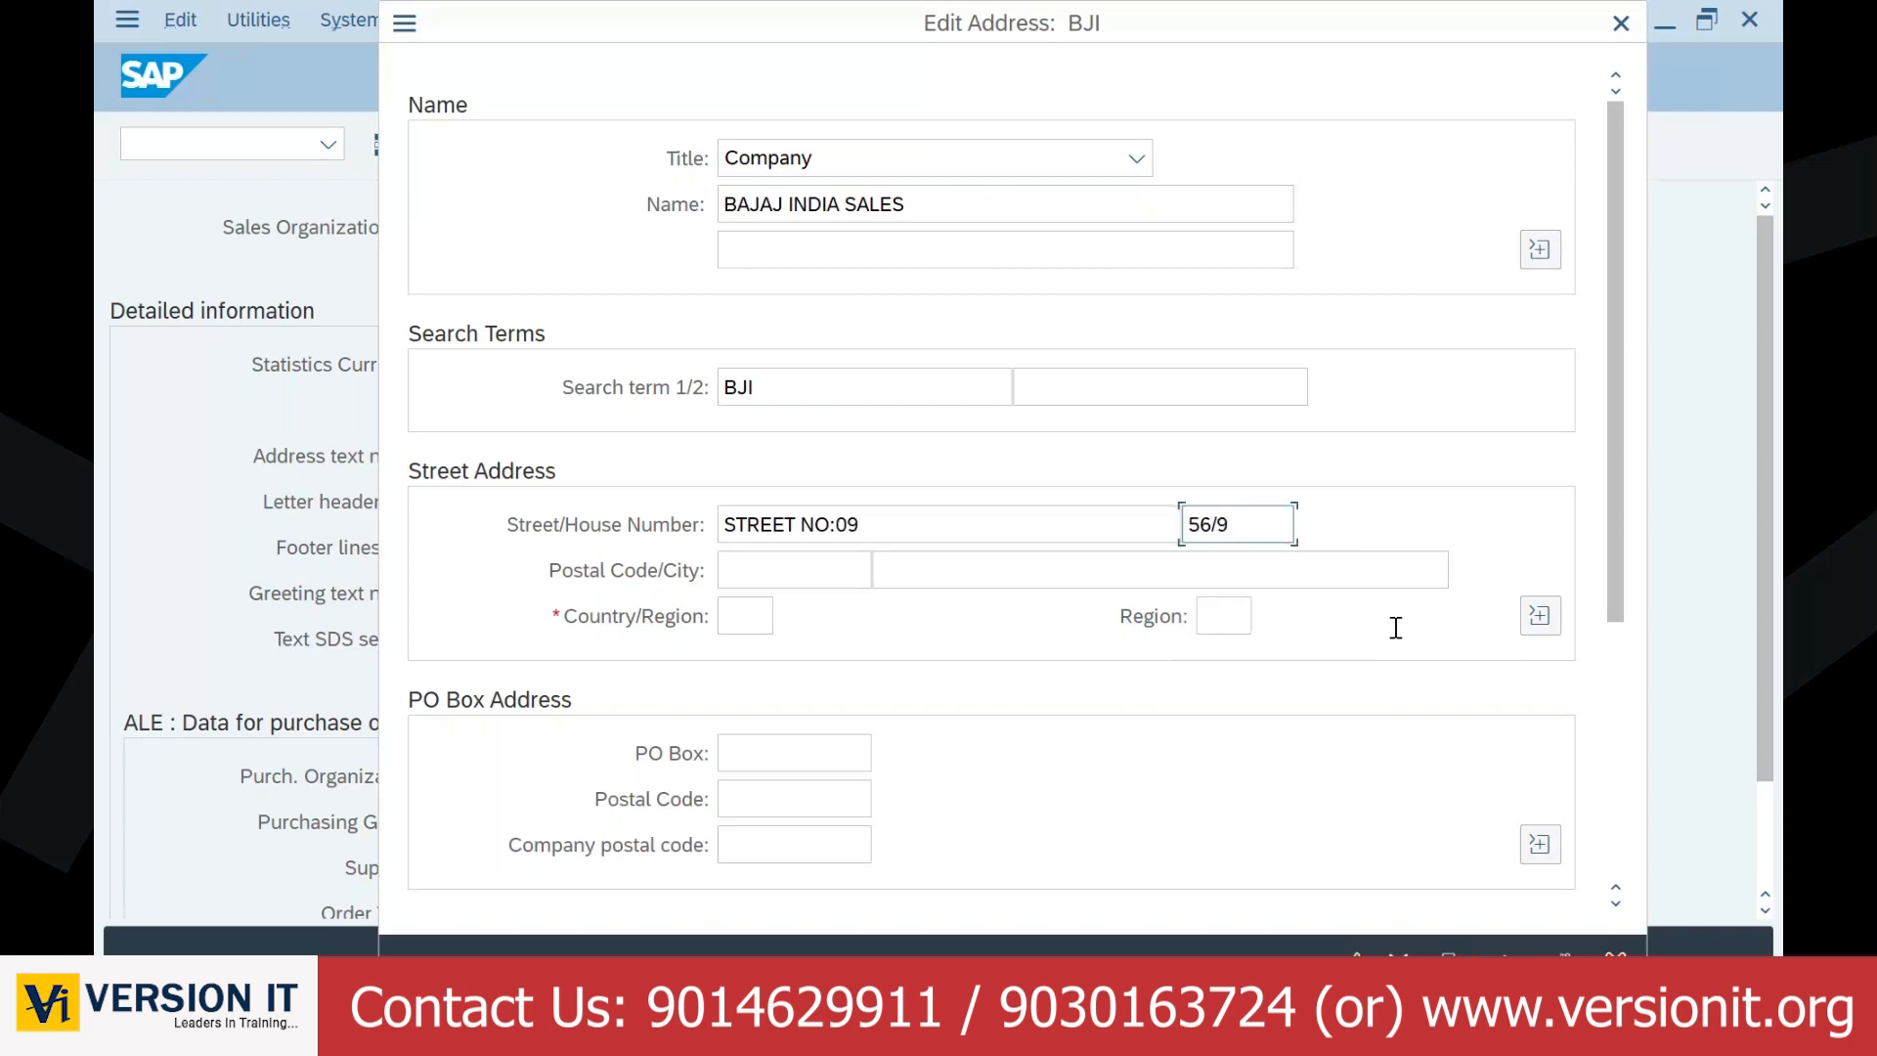
type("8")
key("Tab")
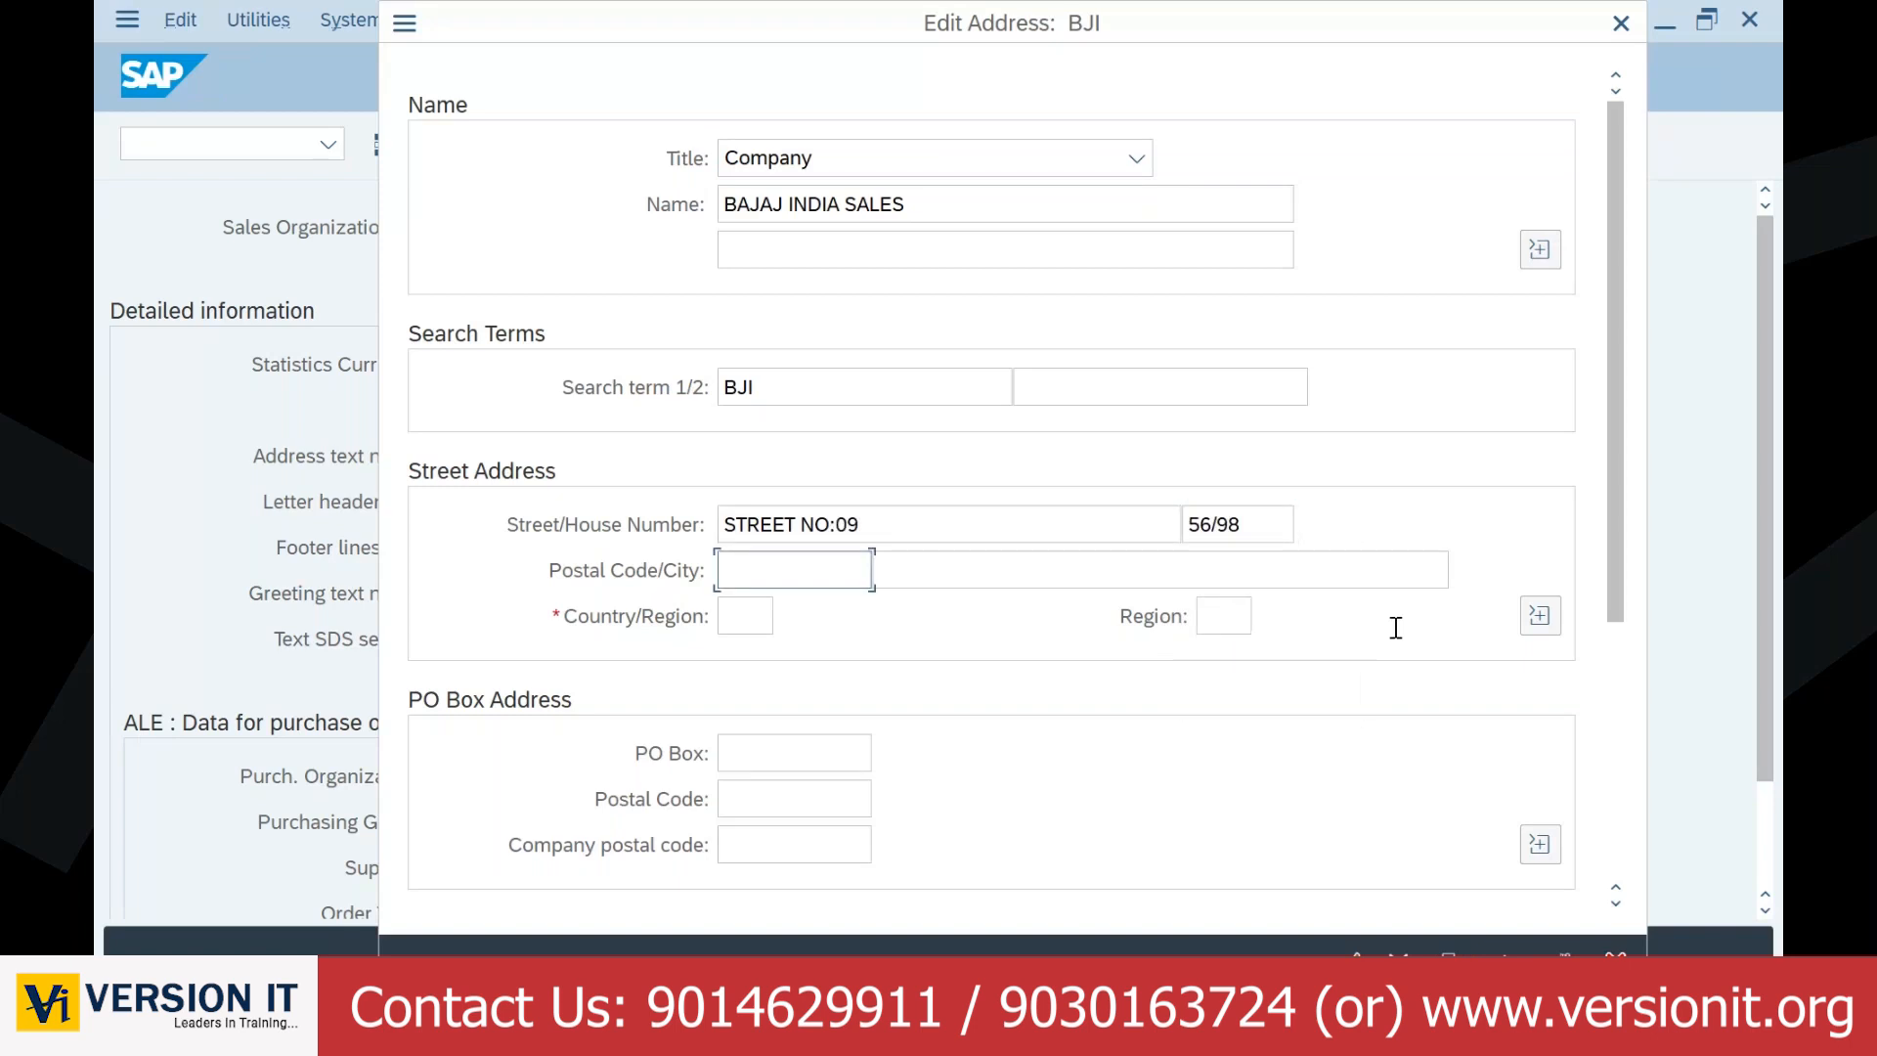
Step: Complete the address with postal code, city, country IN and region TG, and save it under the proposed enterprise structure customizing request
type("500089")
key("Tab")
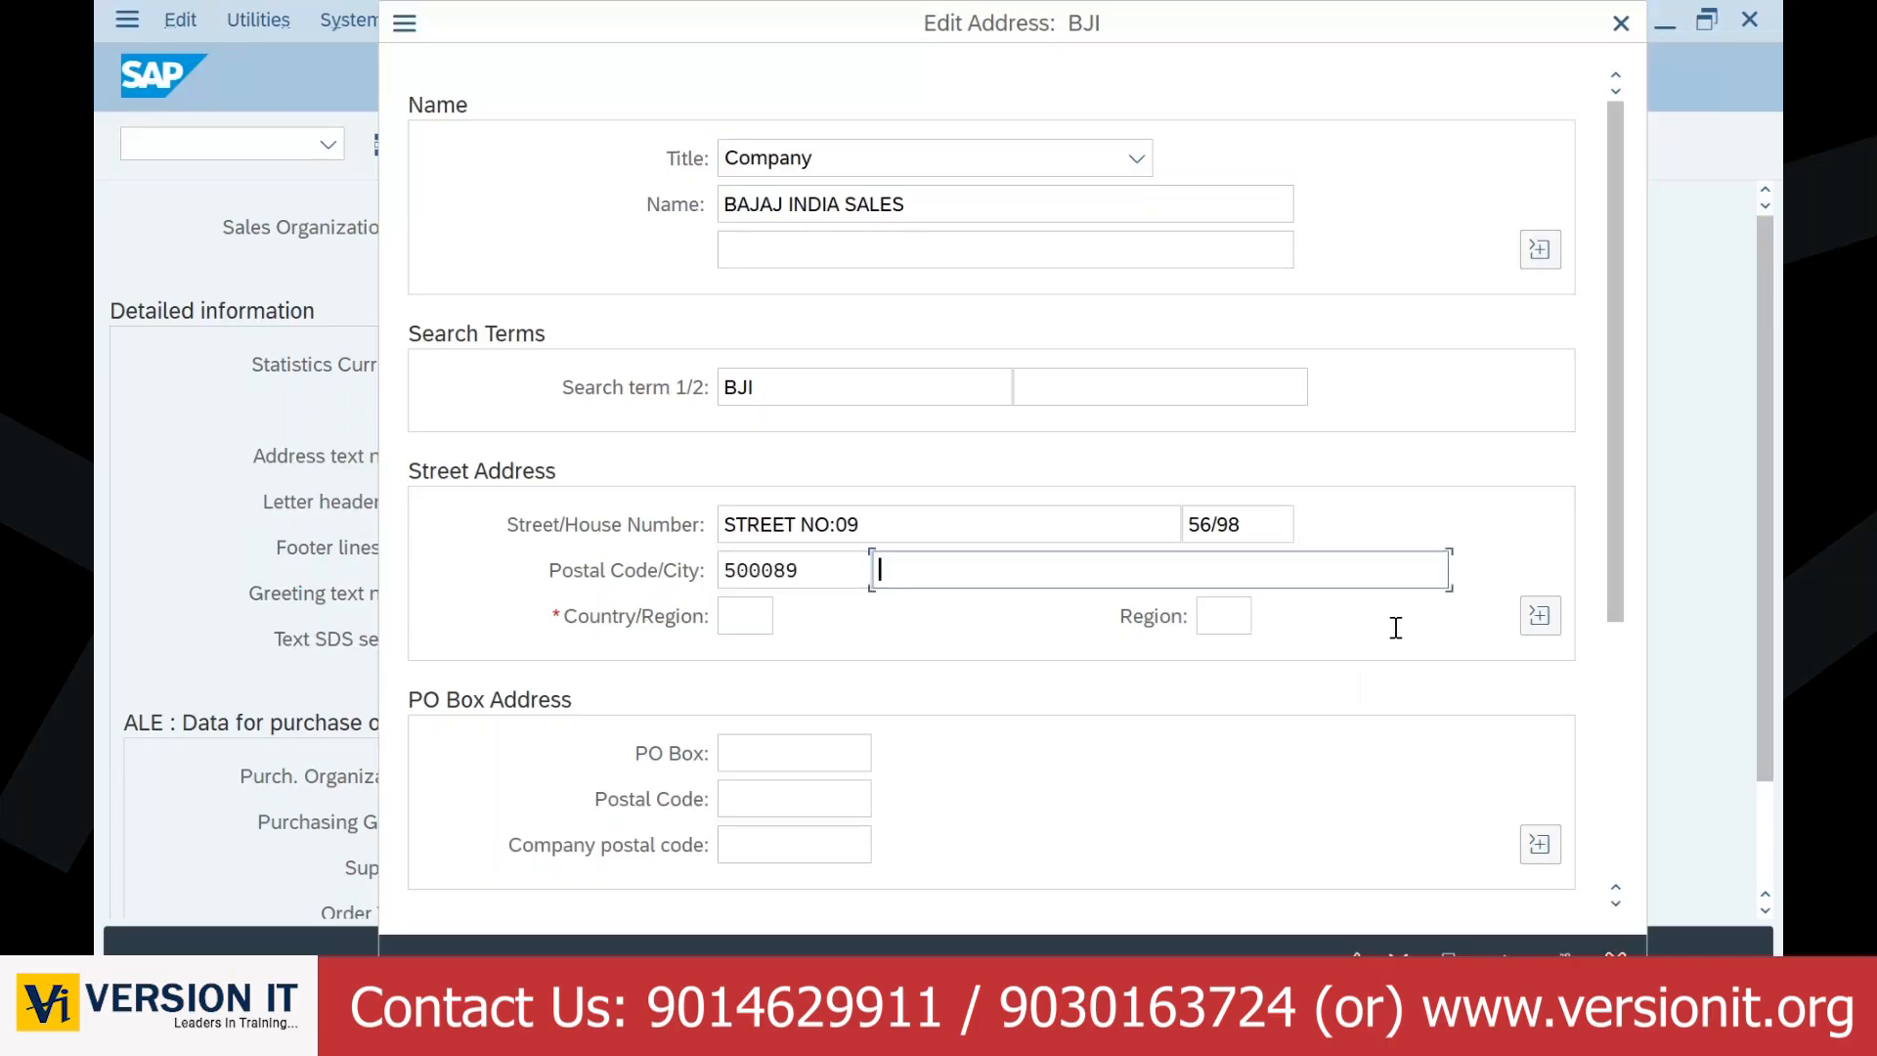
type("HYDERABAD")
key("Tab")
key("Down")
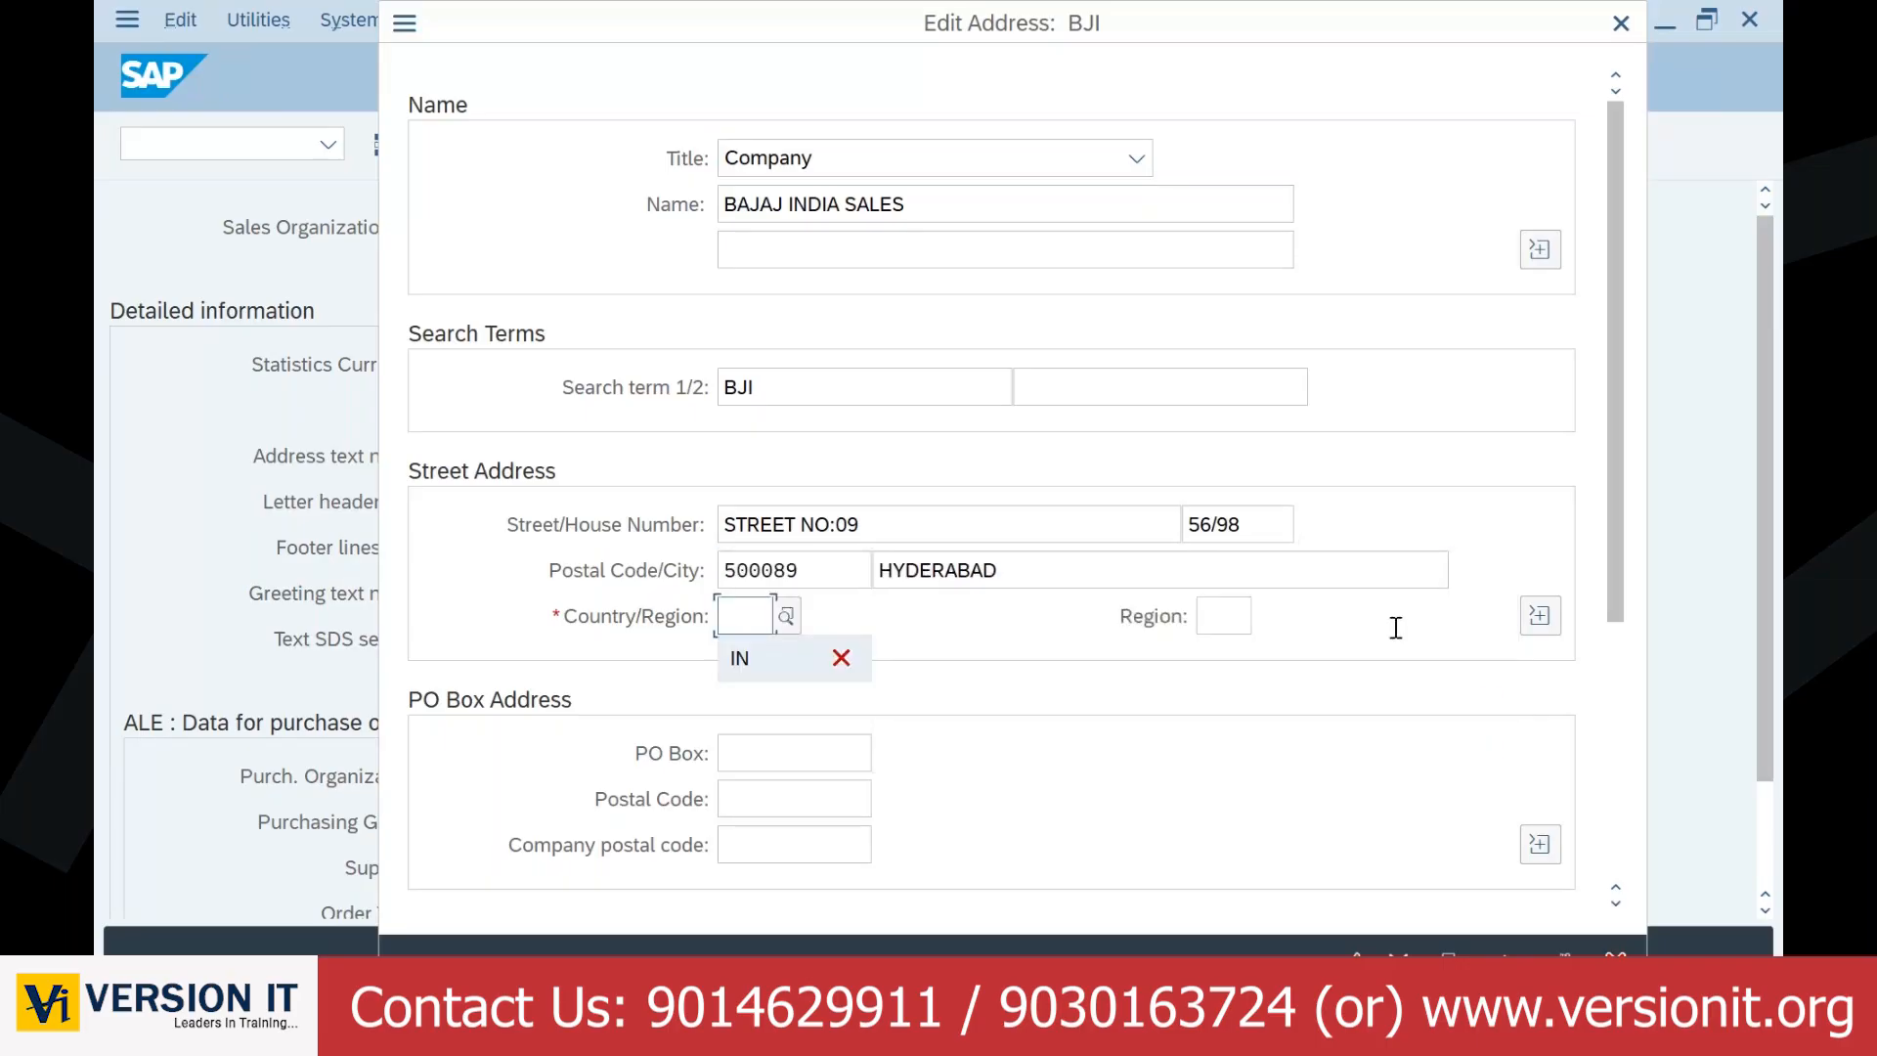
key("Tab")
key("Down")
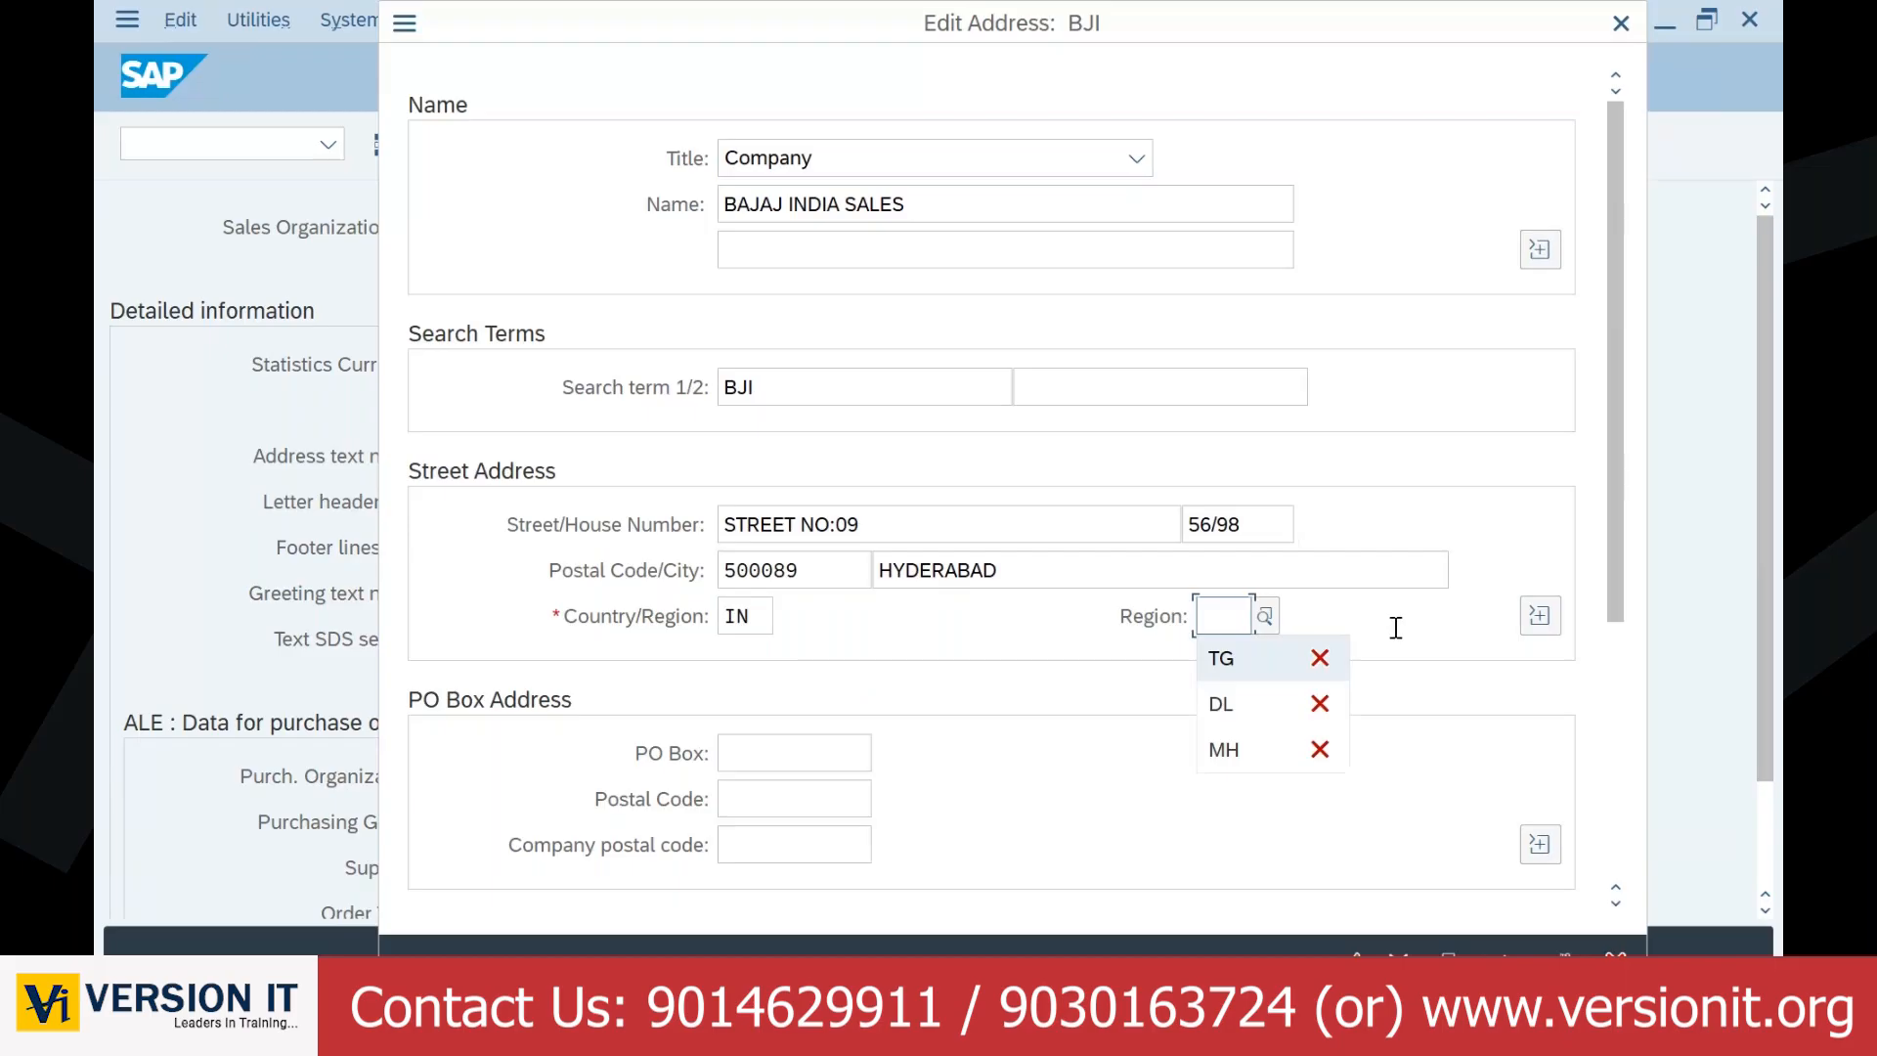
key("Return")
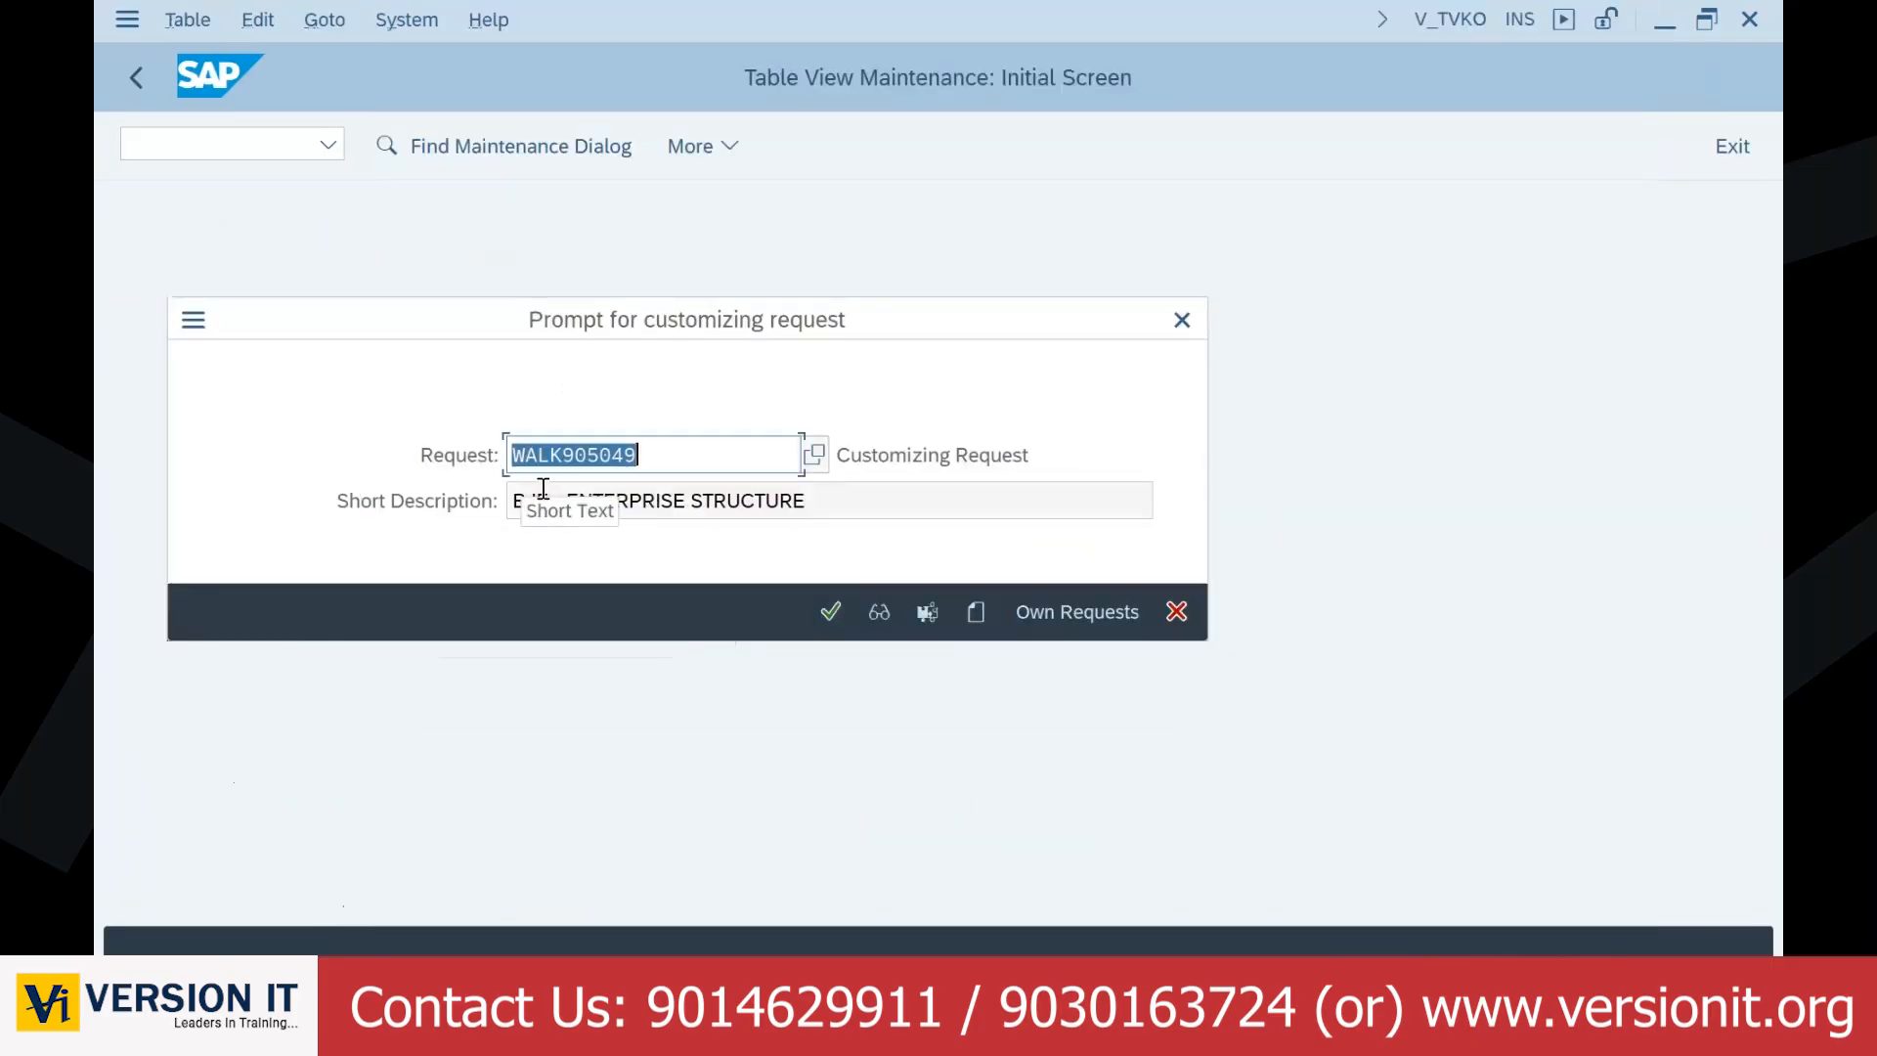
left_click(825, 615)
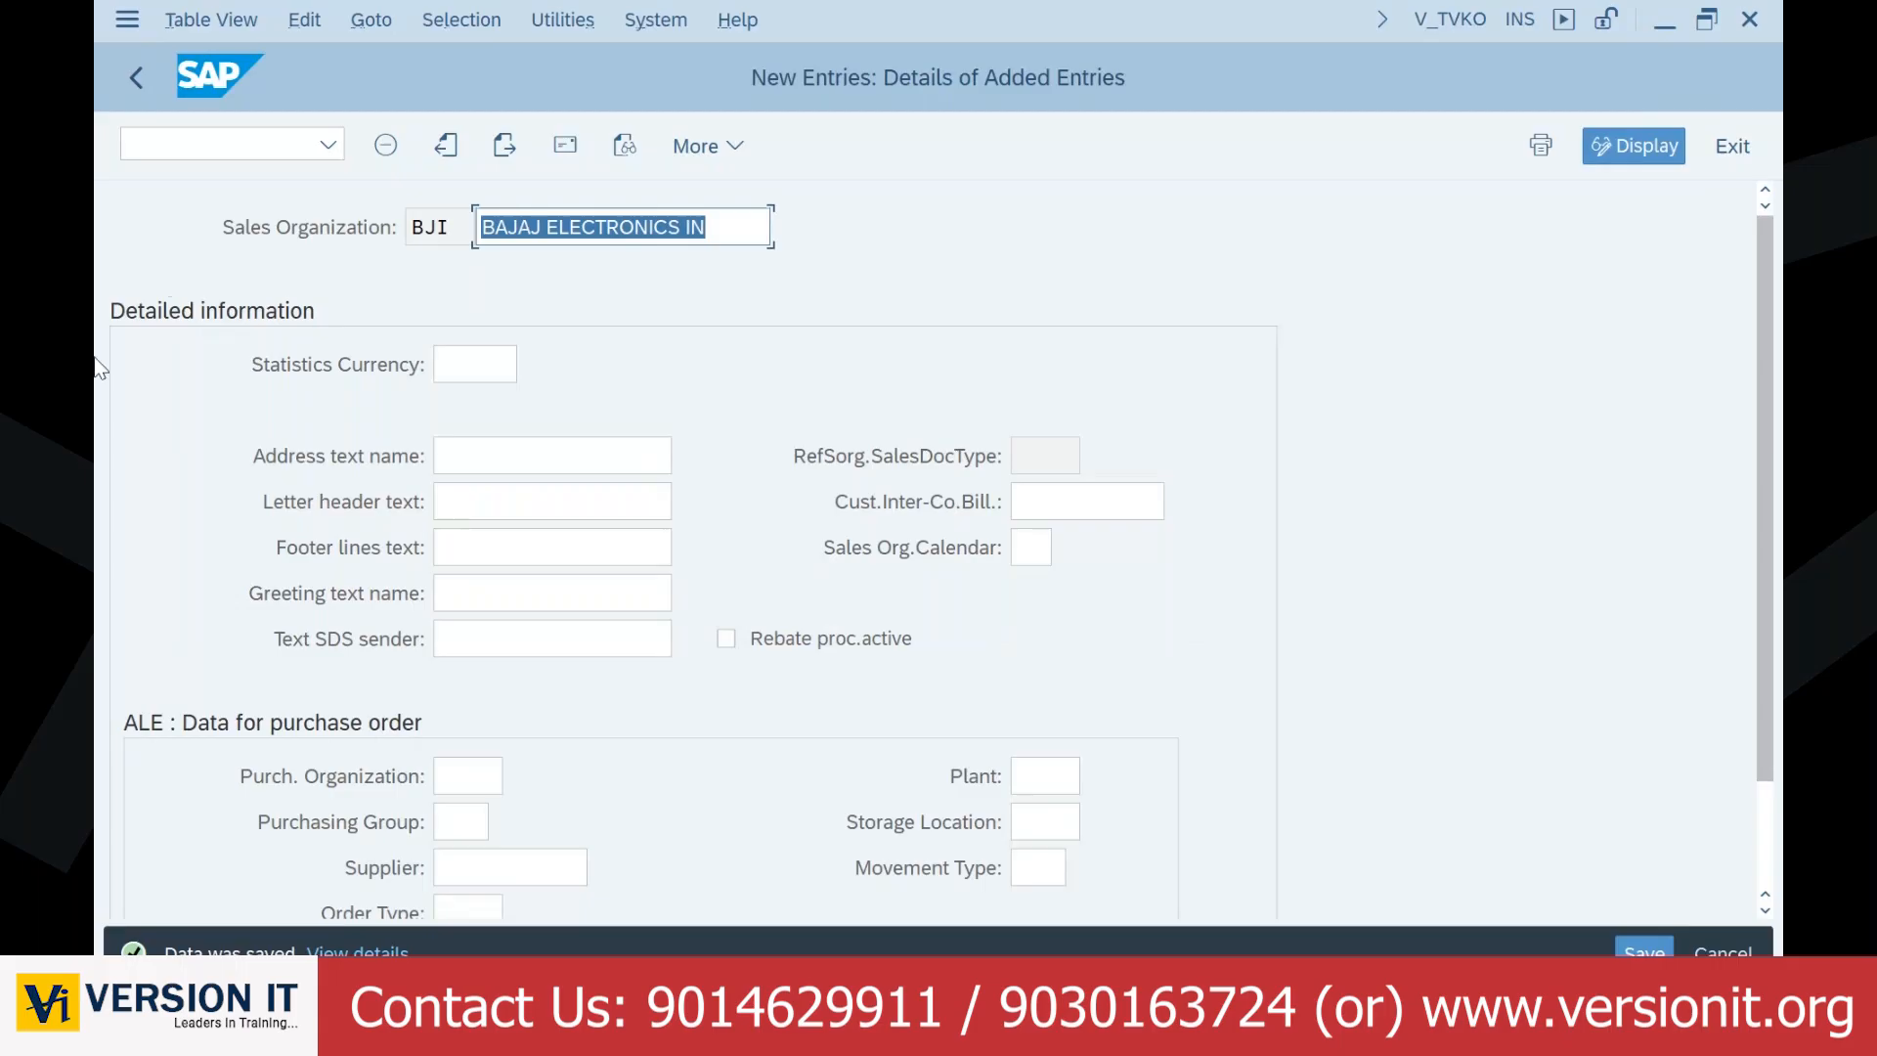
Step: Copy the sales organization's code and name from SAP into cell F55 of the ENTERPRISE STRC CONFIG sheet in Excel
left_click(436, 231)
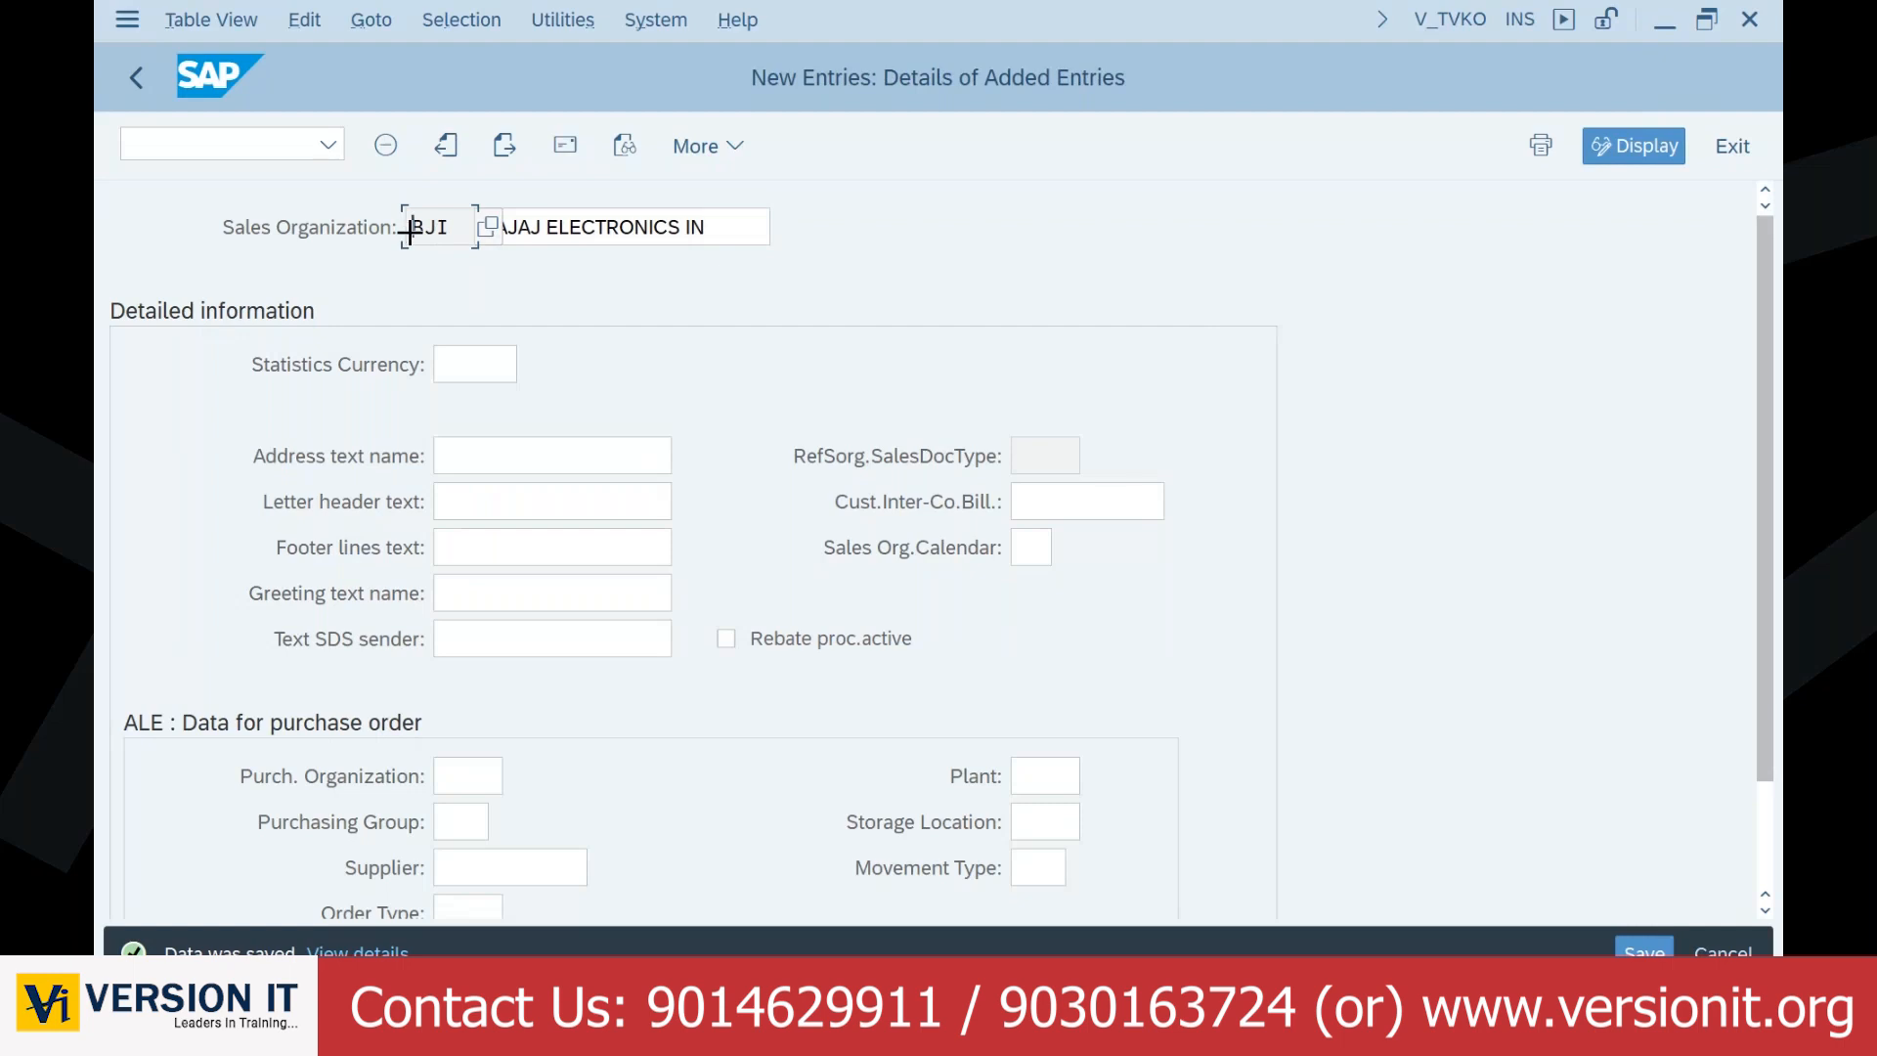
left_click_drag(409, 231, 689, 256)
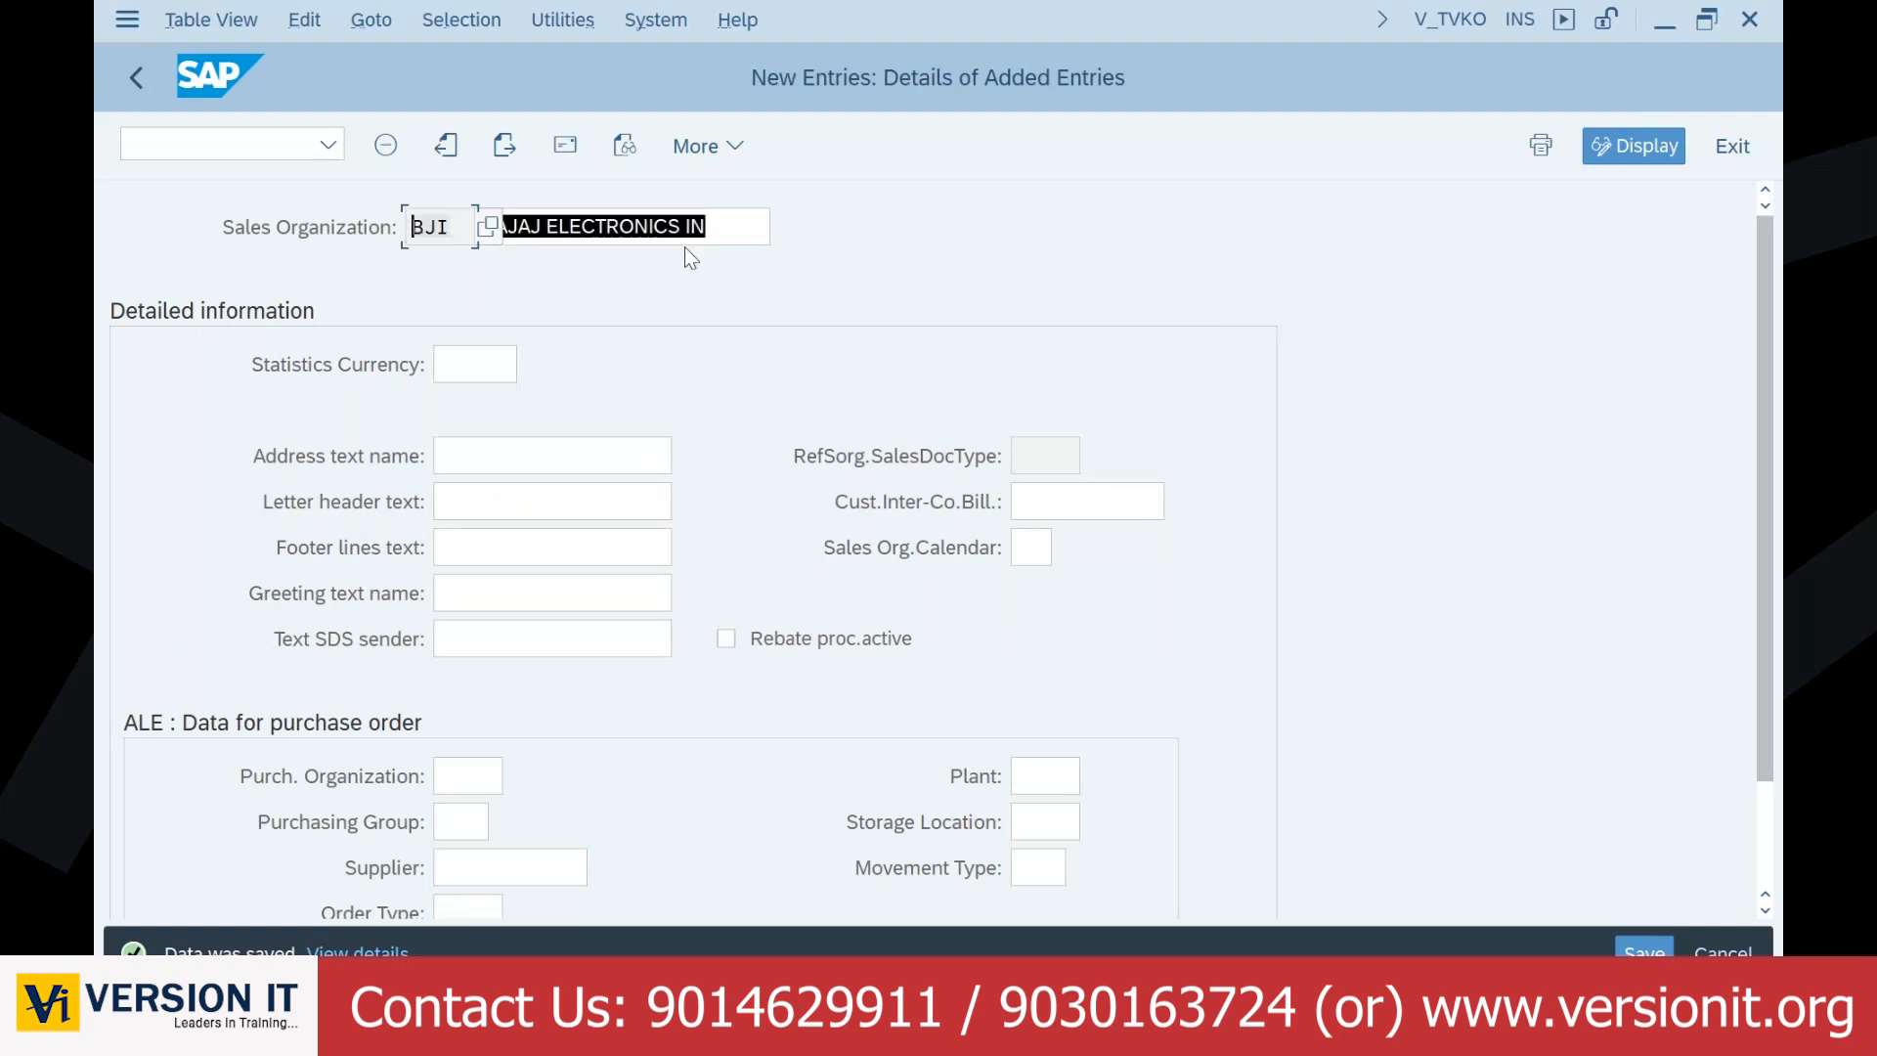
key("ctrl+c")
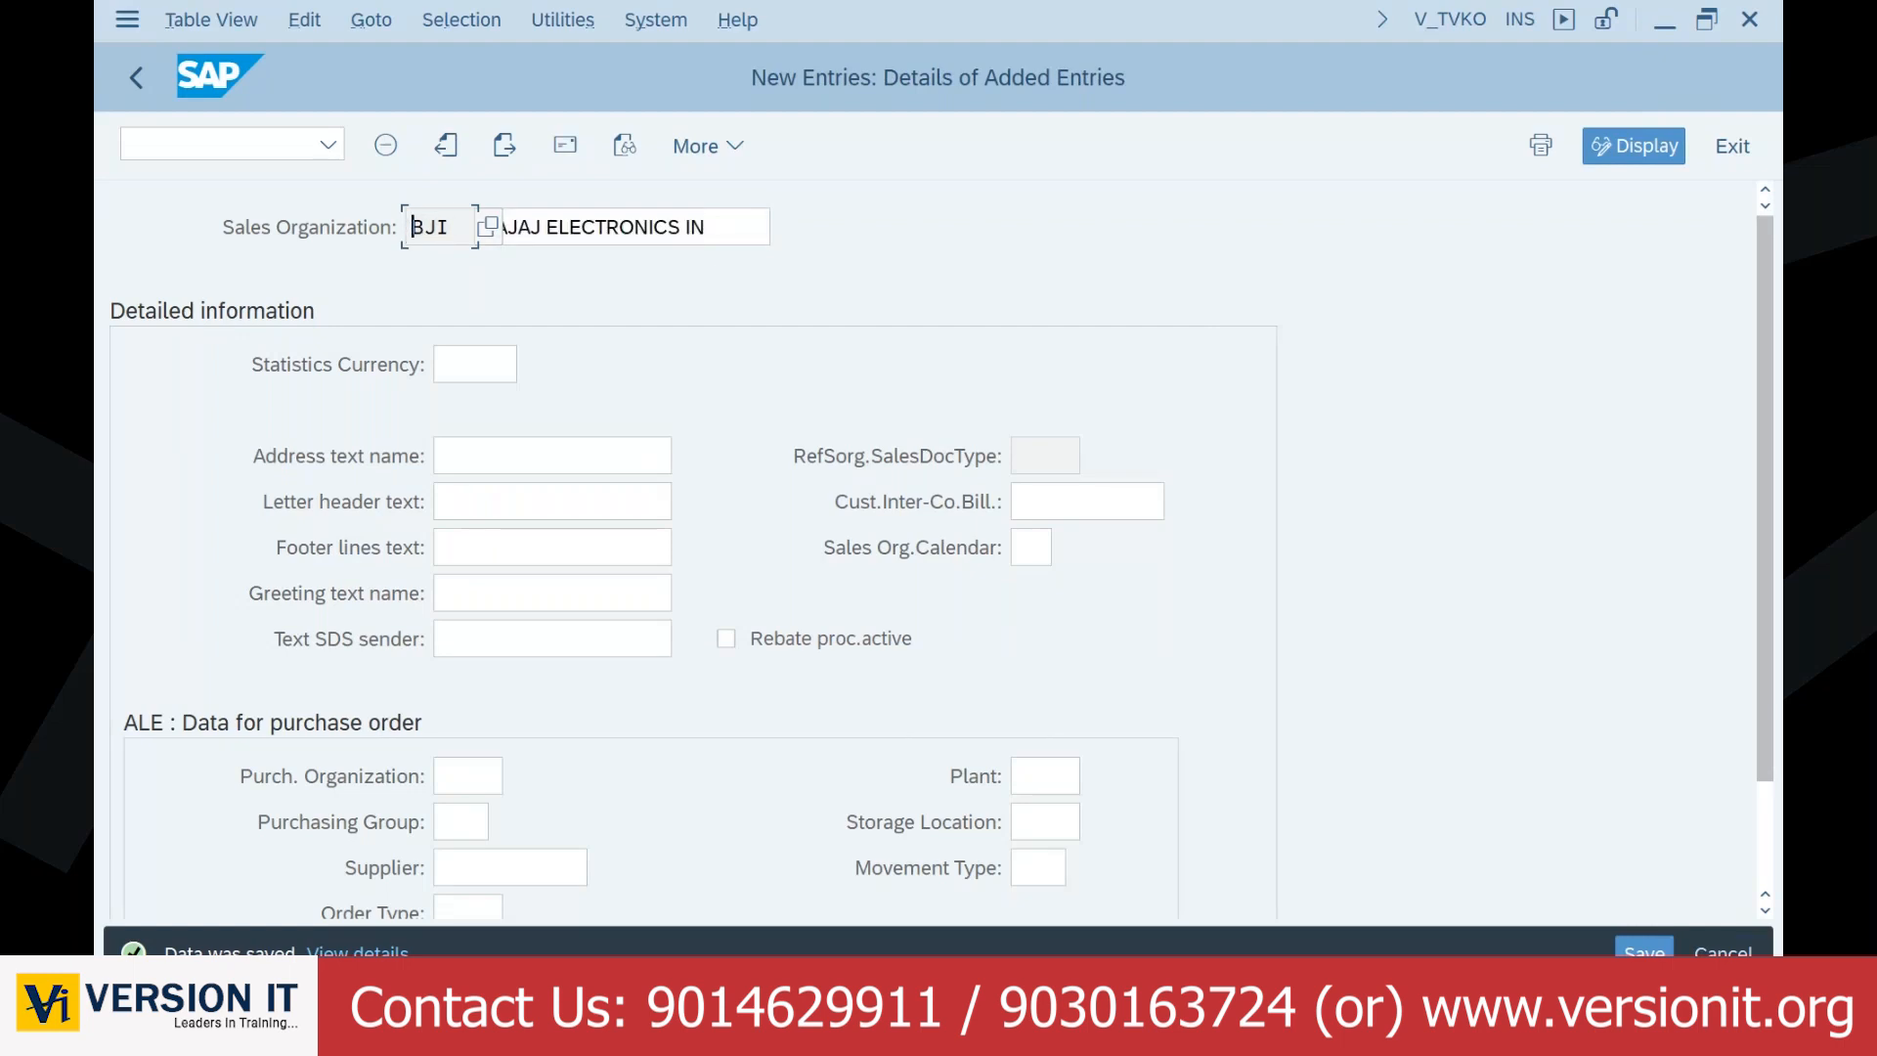
left_click(754, 1024)
scroll(666, 662, "down", 7)
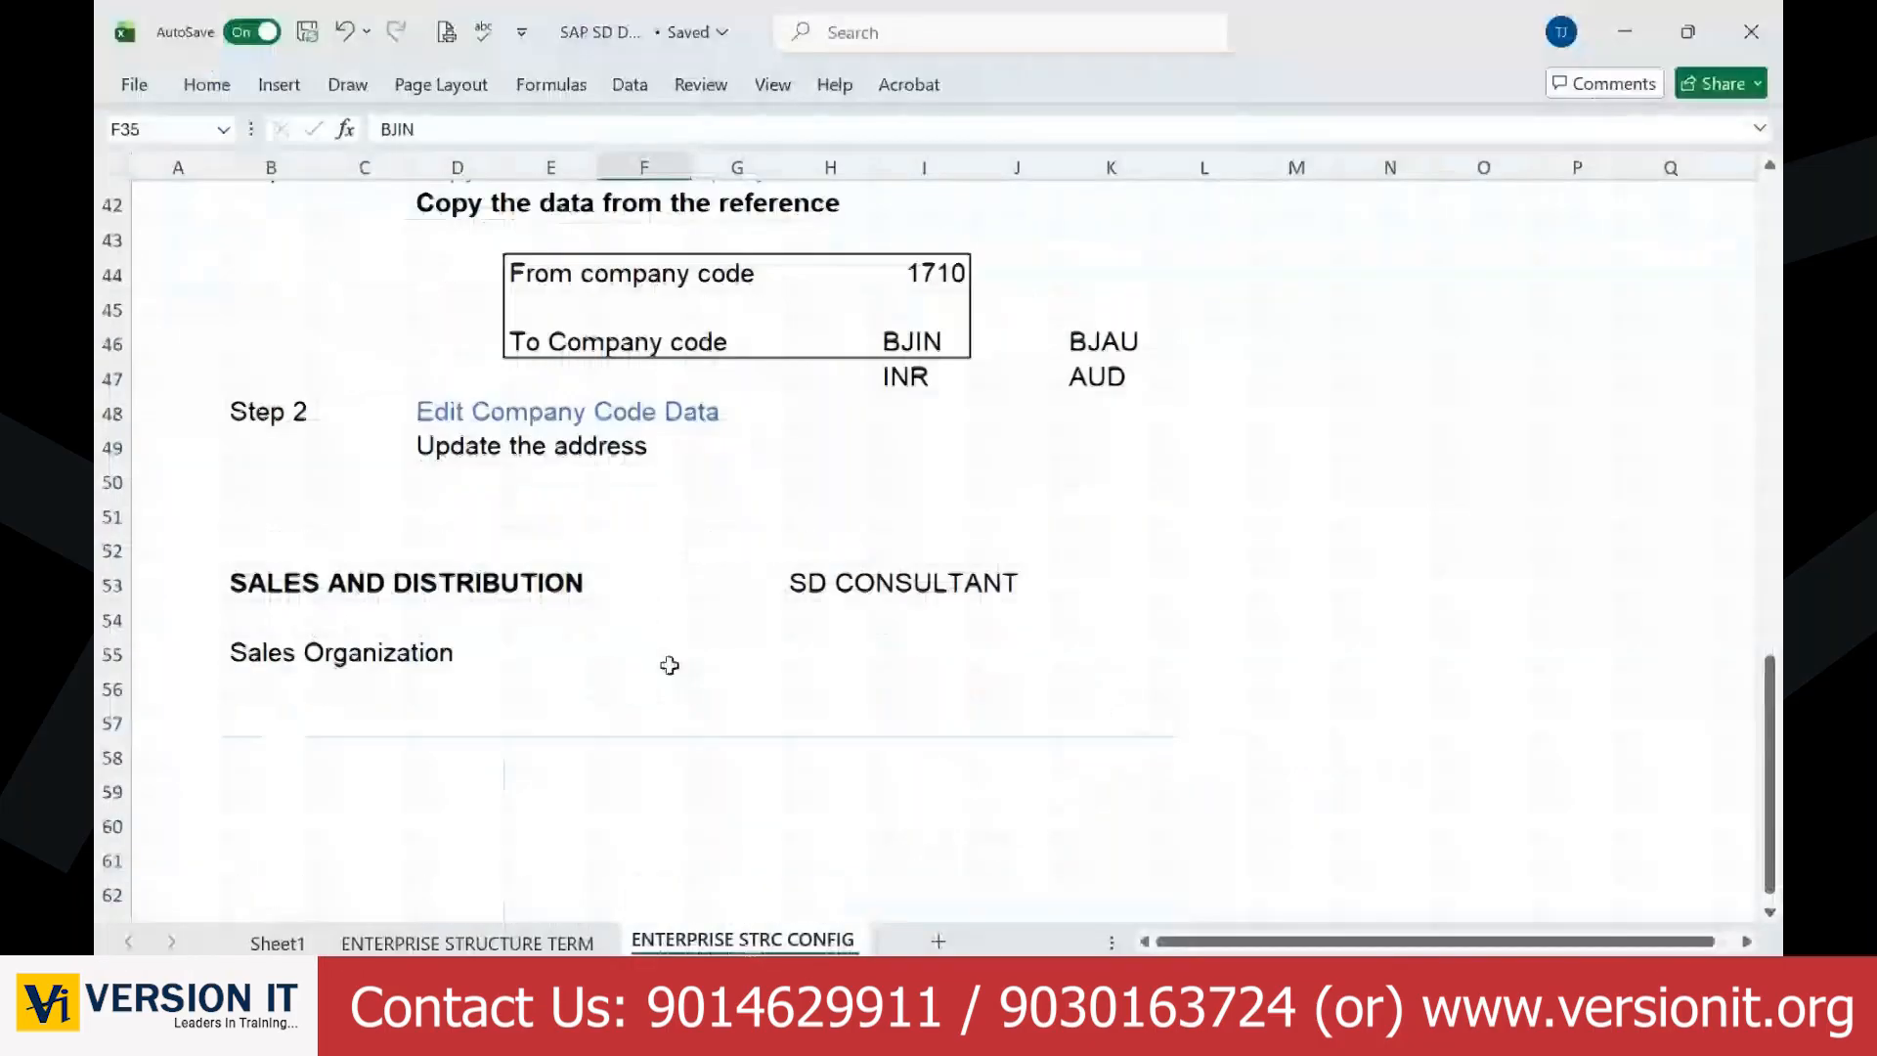
left_click(670, 665)
key("ctrl+v")
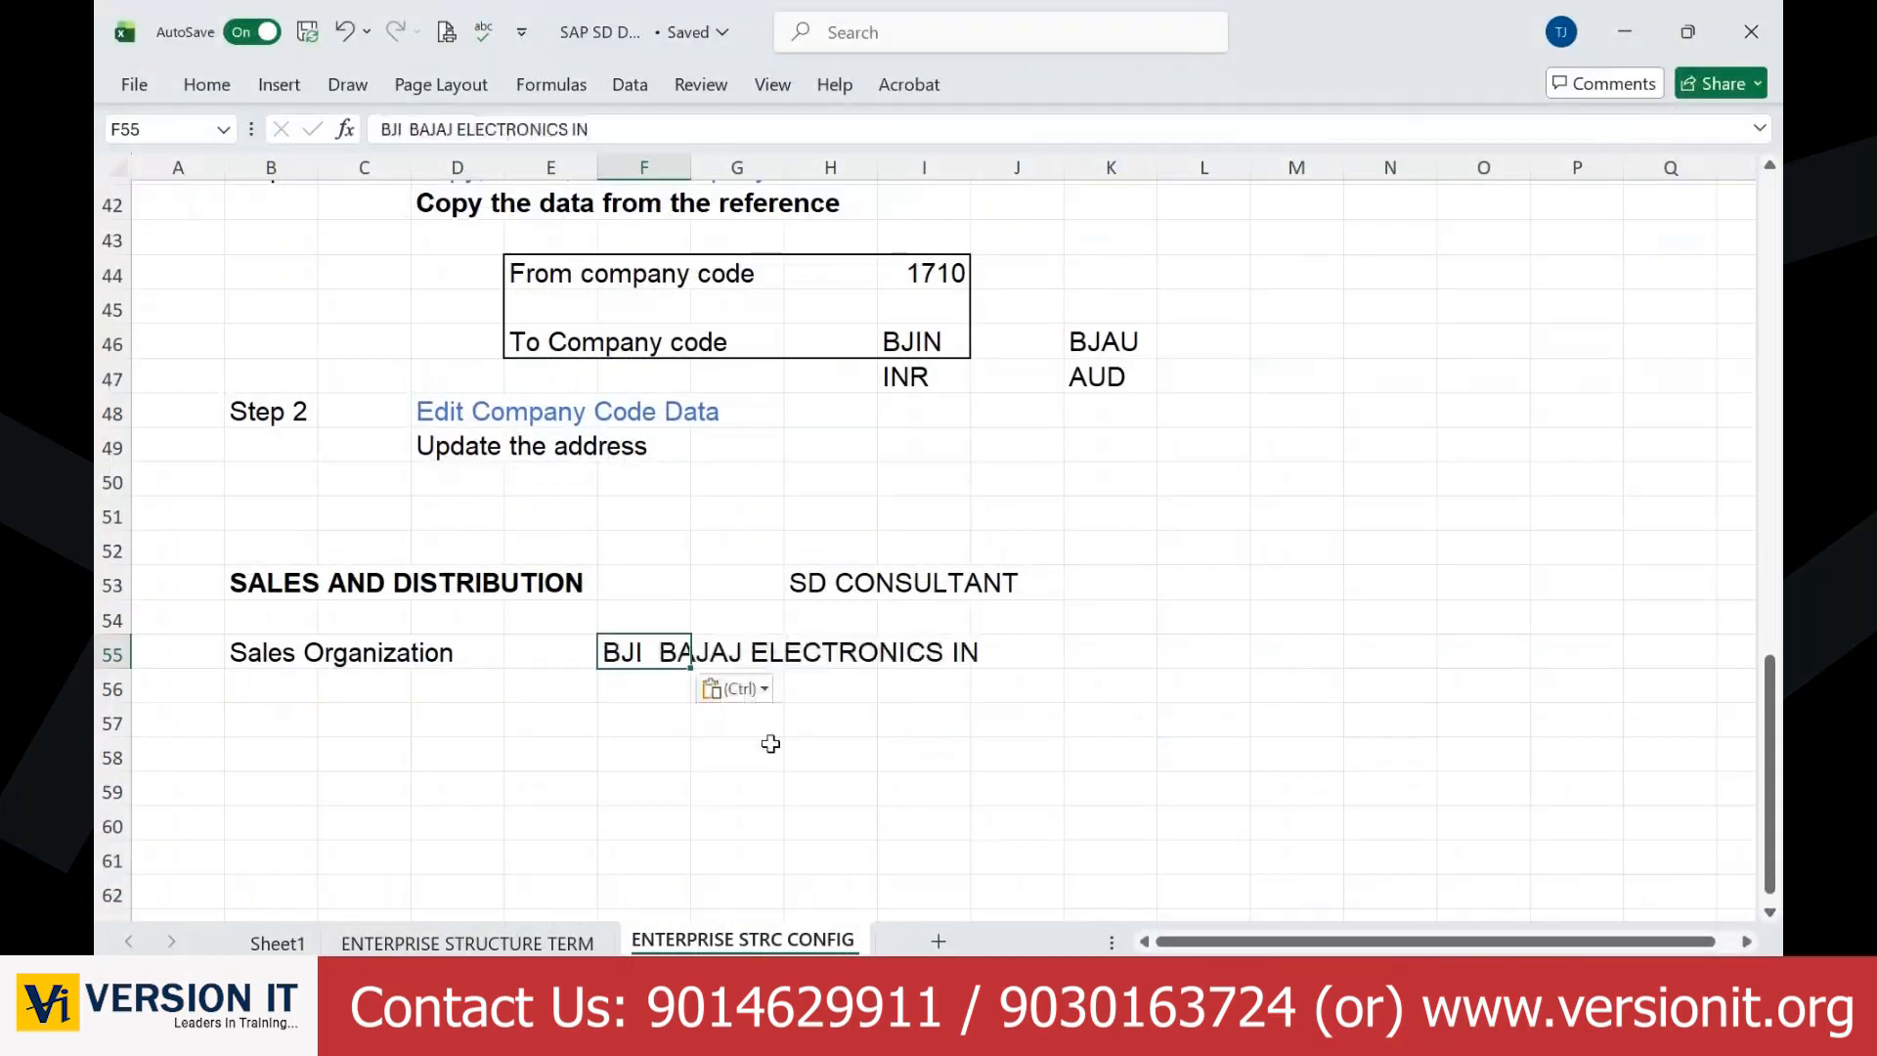
left_click(770, 744)
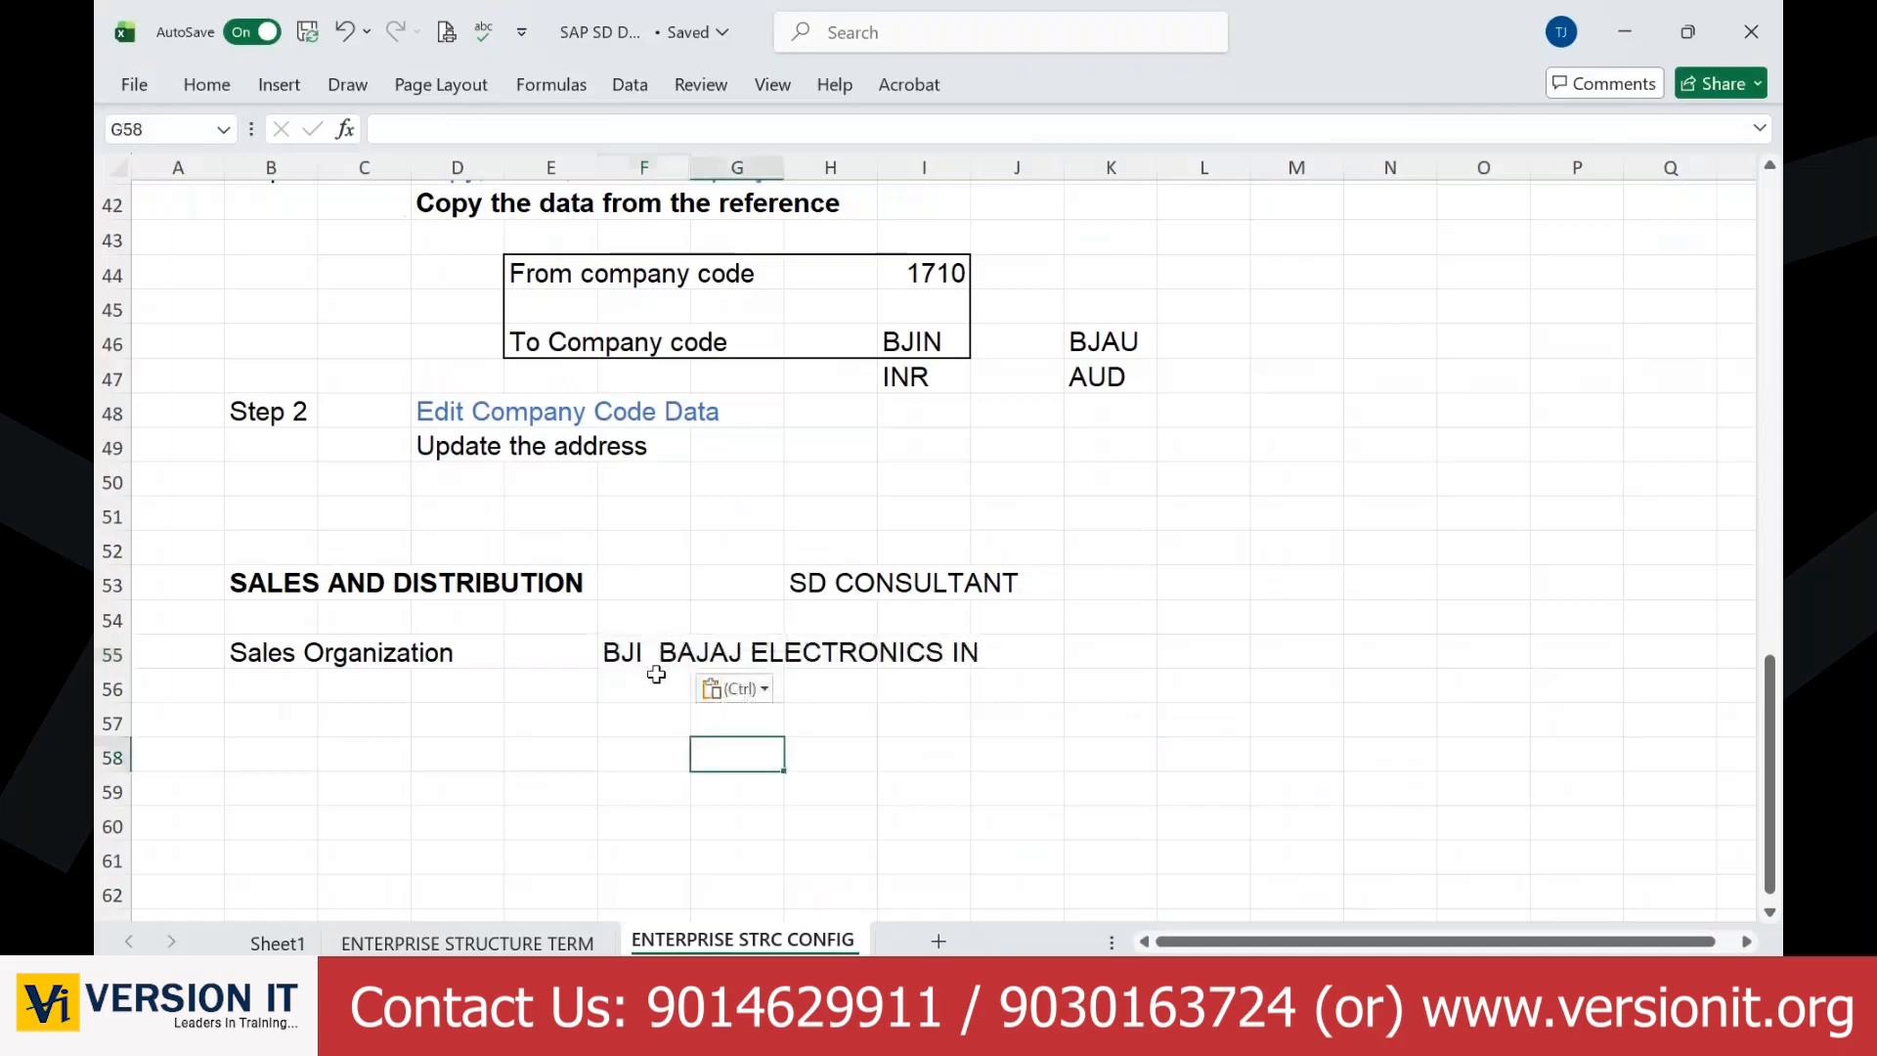
Step: Move the name BAJAJ ELECTRONICS IN out of cell F55 into G55, leaving only the code BJI in F55
double_click(662, 653)
left_click_drag(662, 653, 1035, 662)
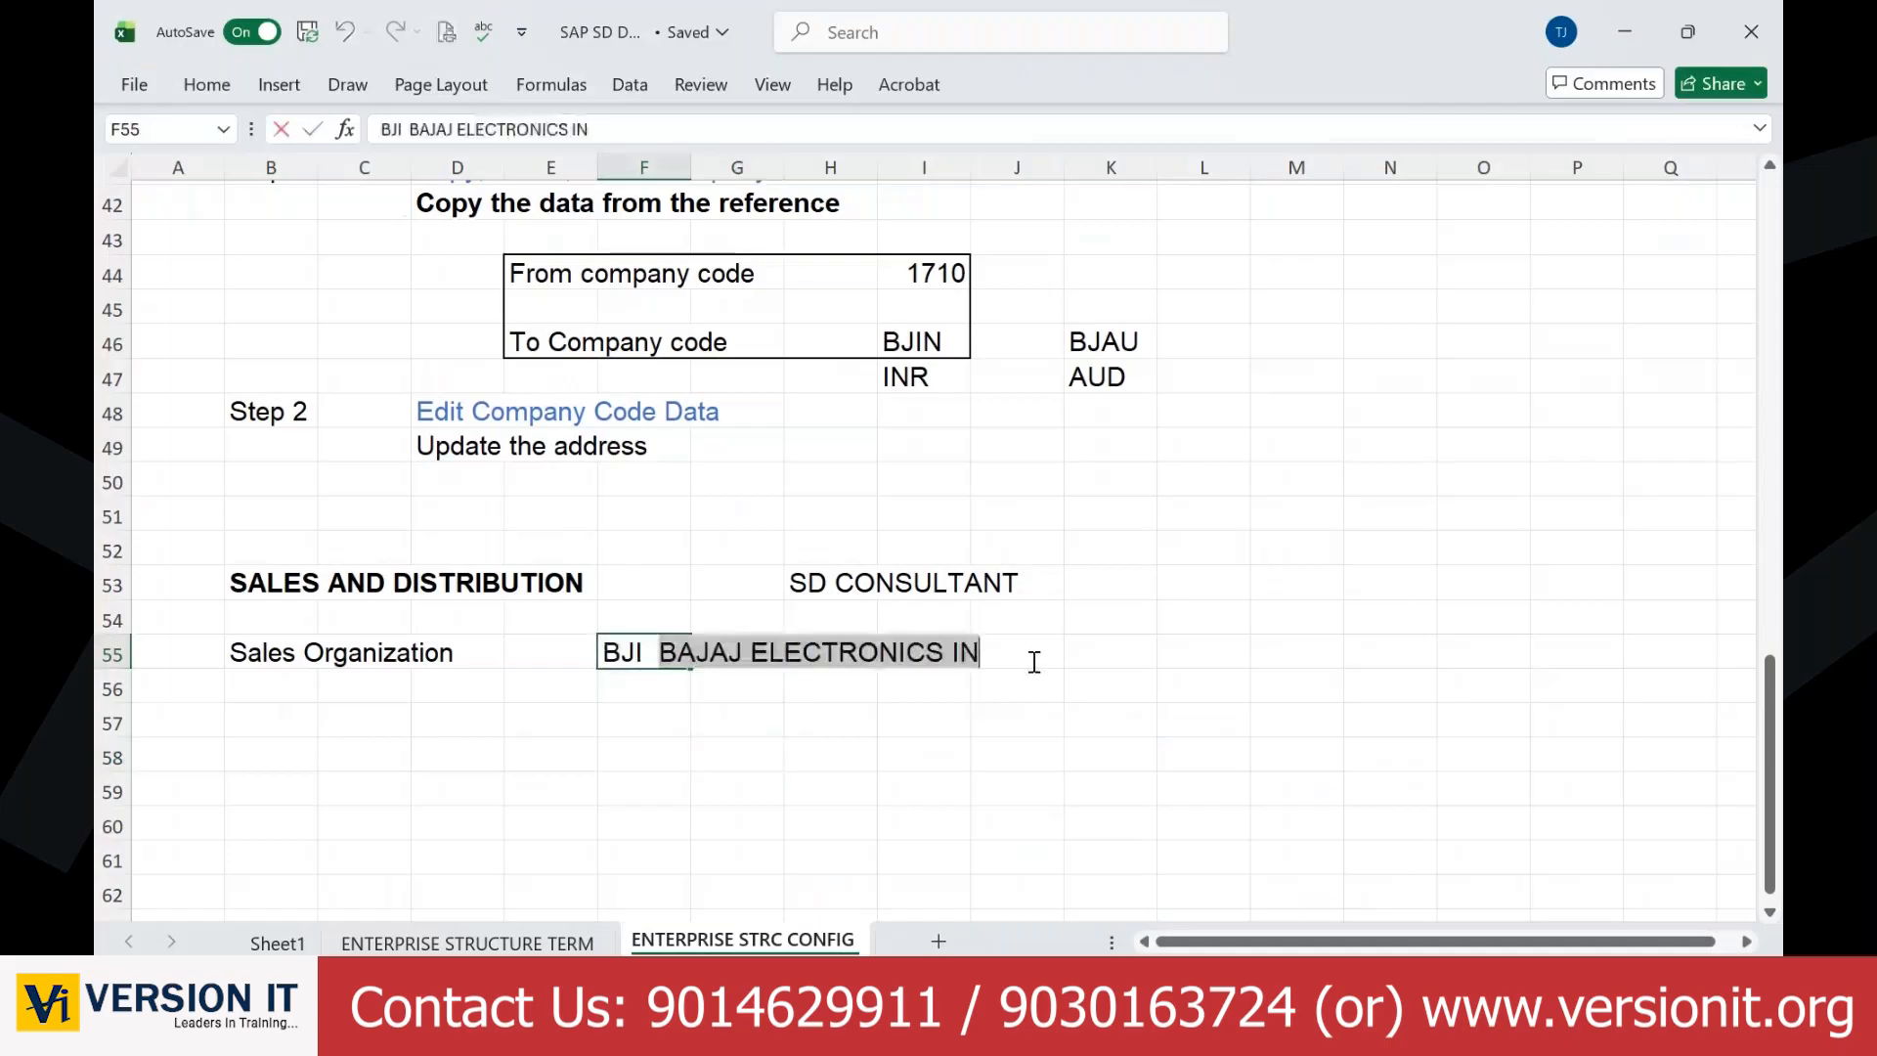
key("ctrl+x")
left_click(743, 653)
key("ctrl+v")
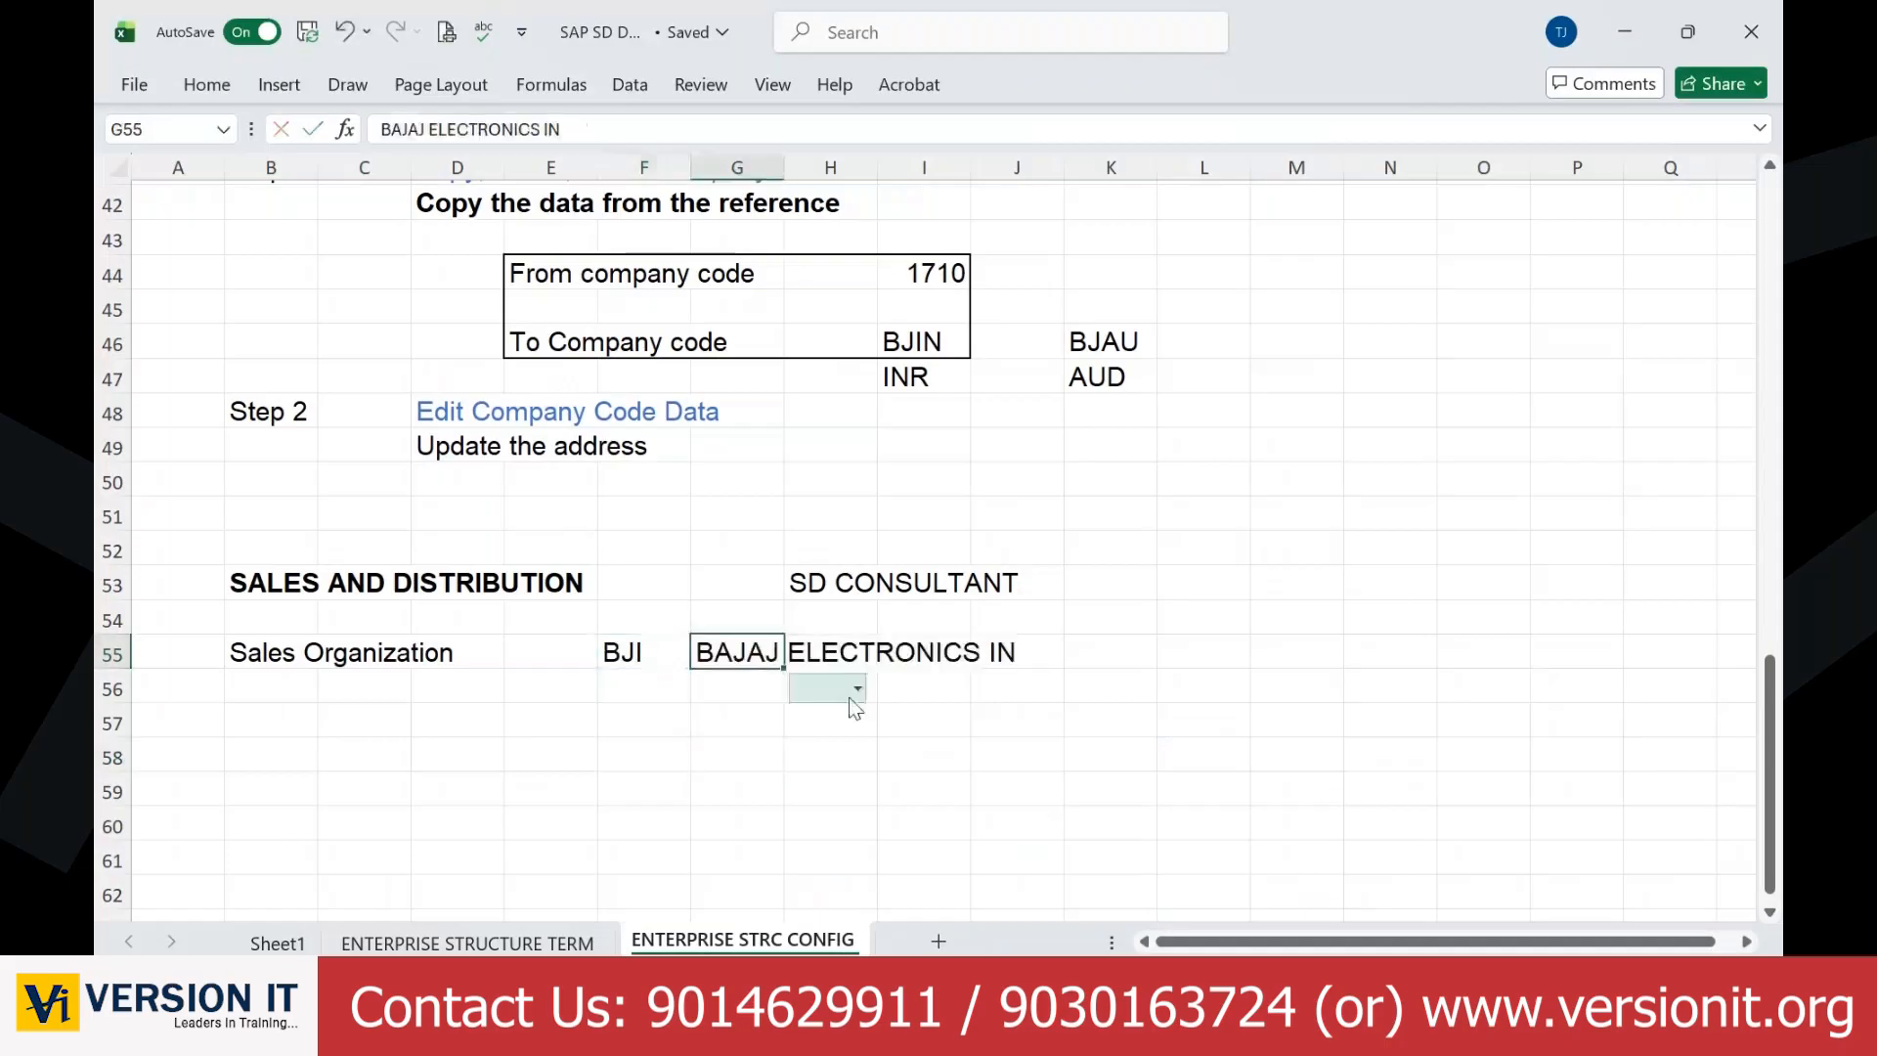
left_click(710, 758)
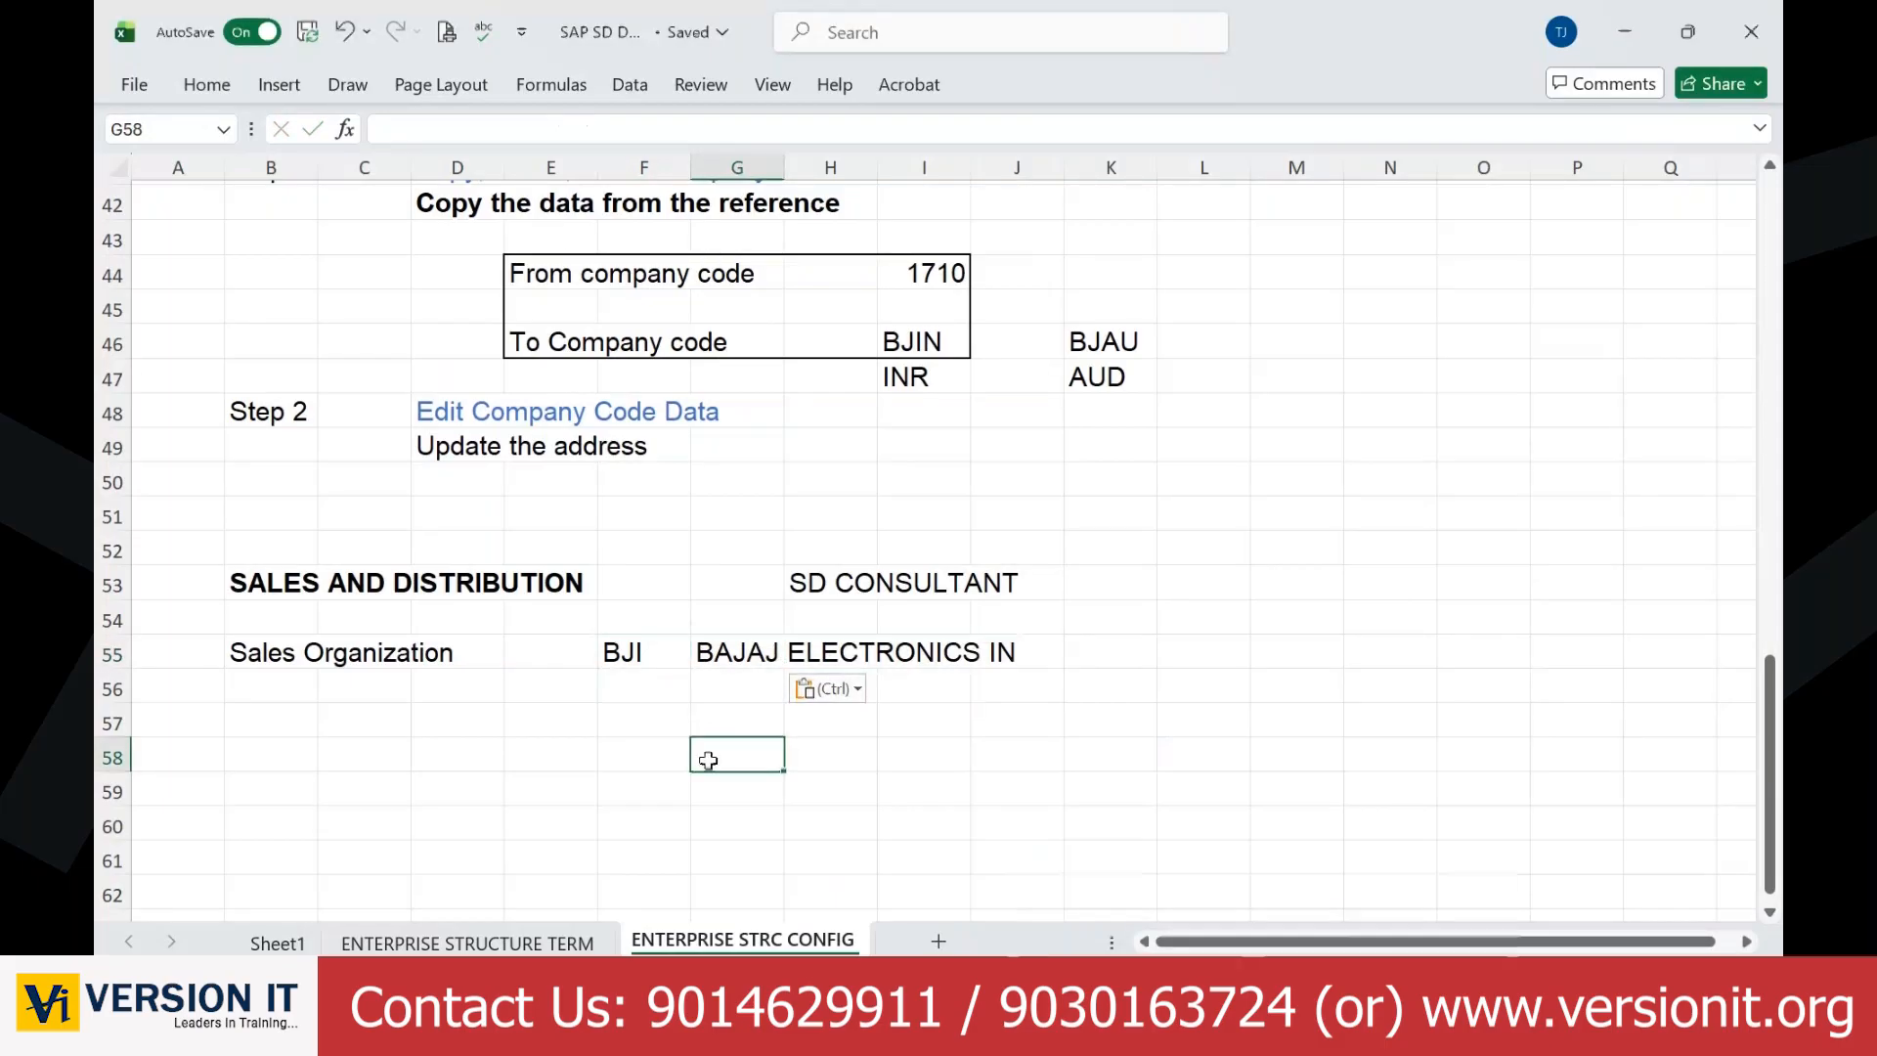
Step: Switch back to SAP, return to the sales organizations overview and position the list at BJI
left_click(1263, 1024)
left_click(1386, 900)
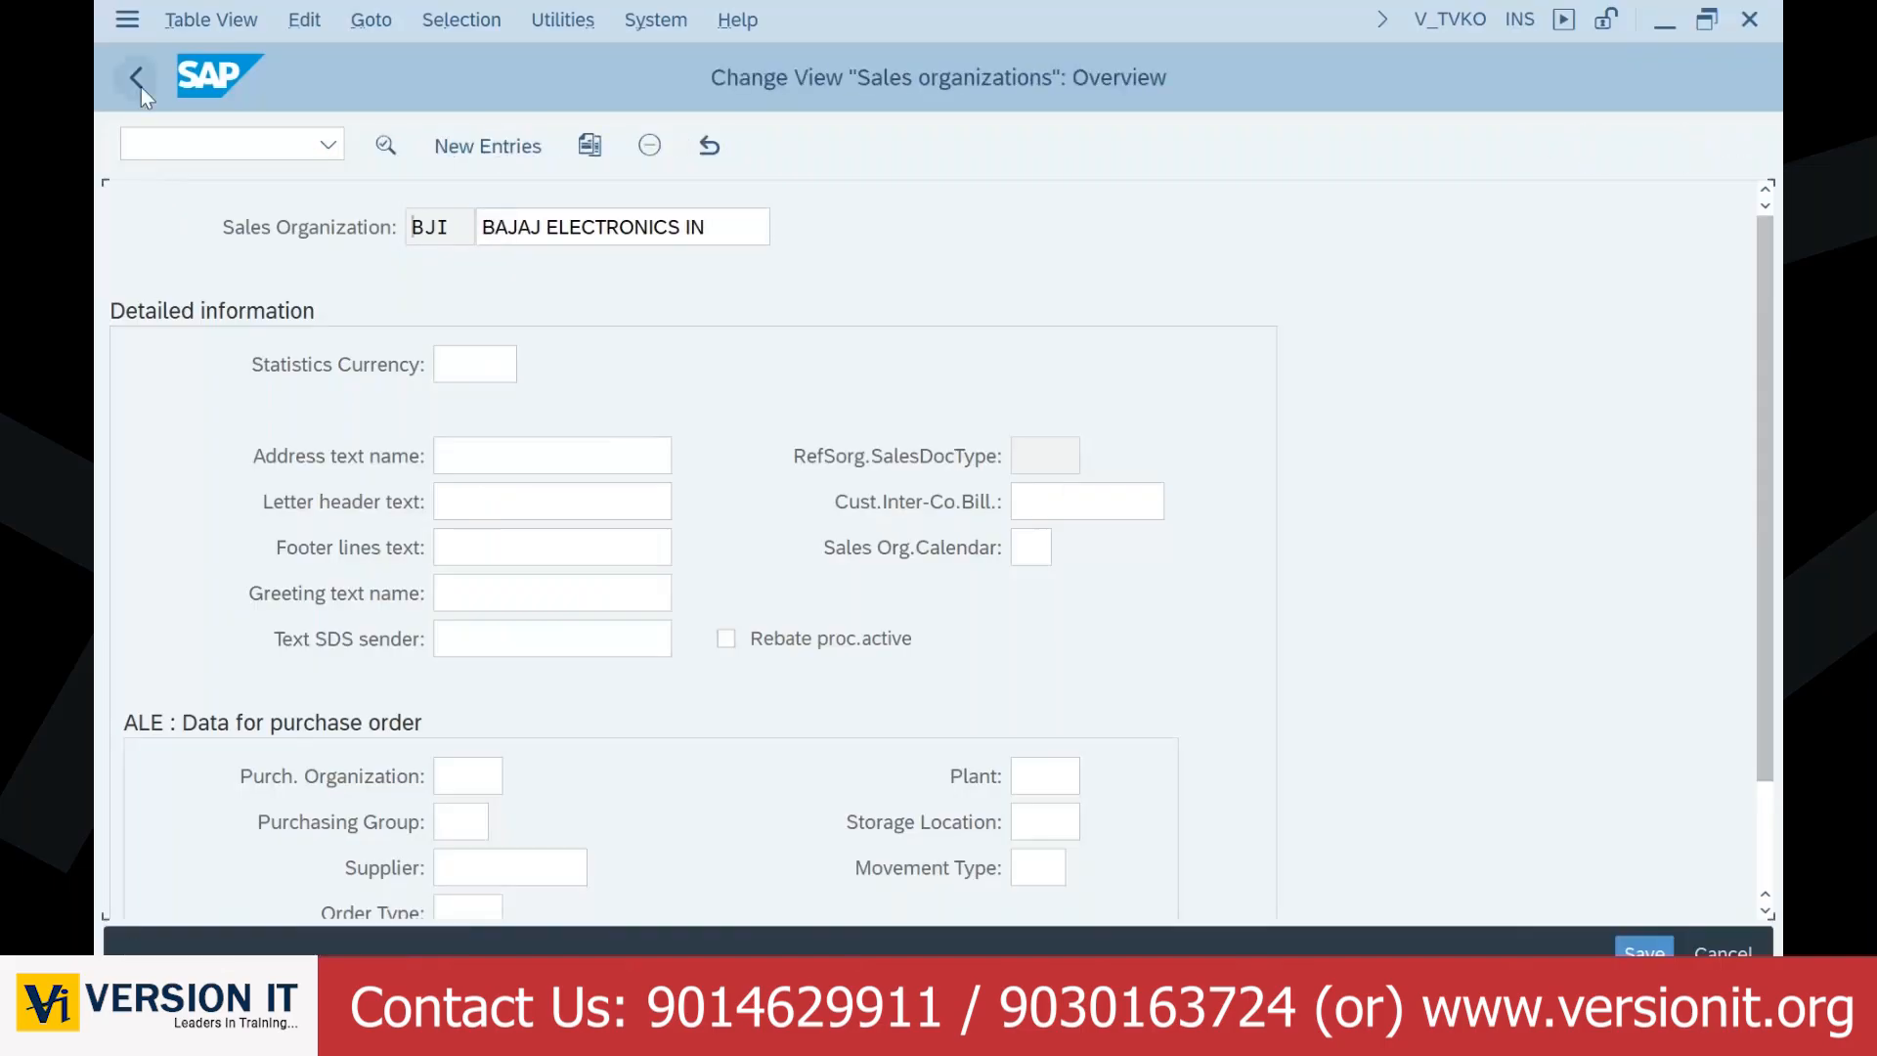
left_click(137, 80)
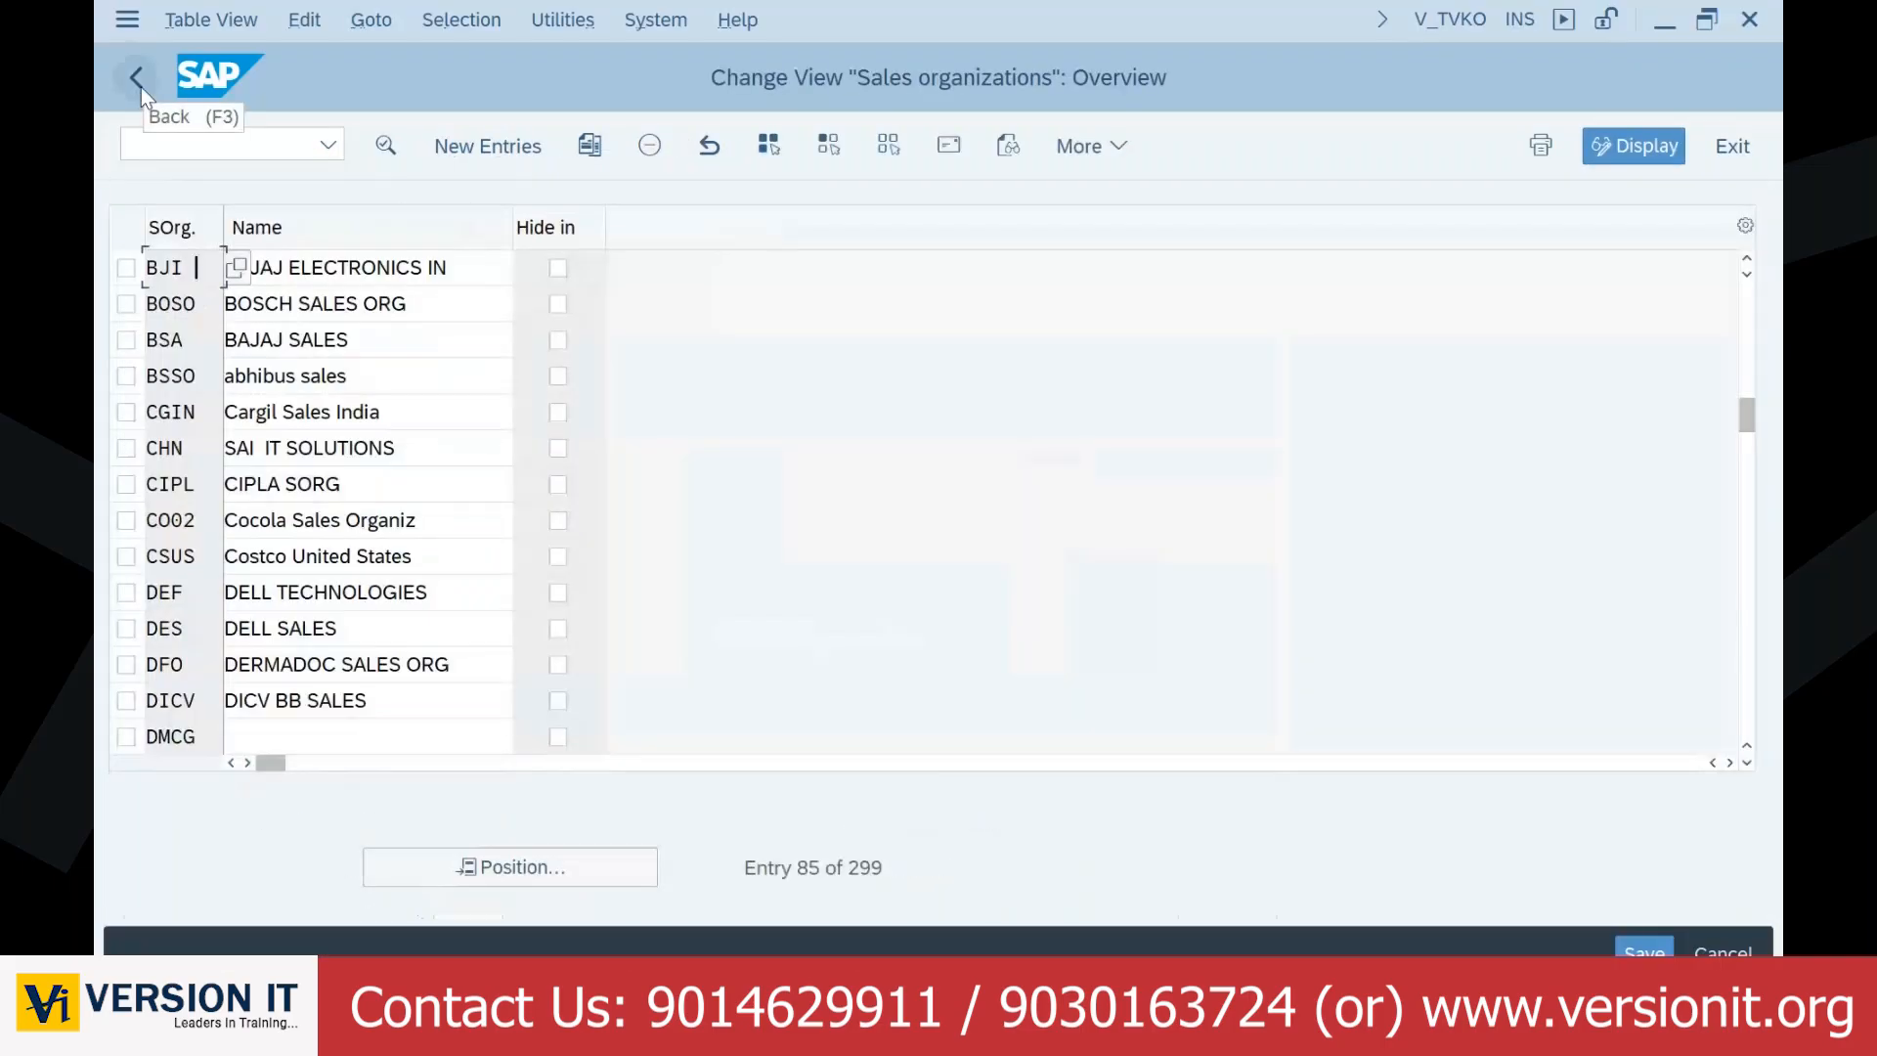
scroll(414, 534, "down", 2)
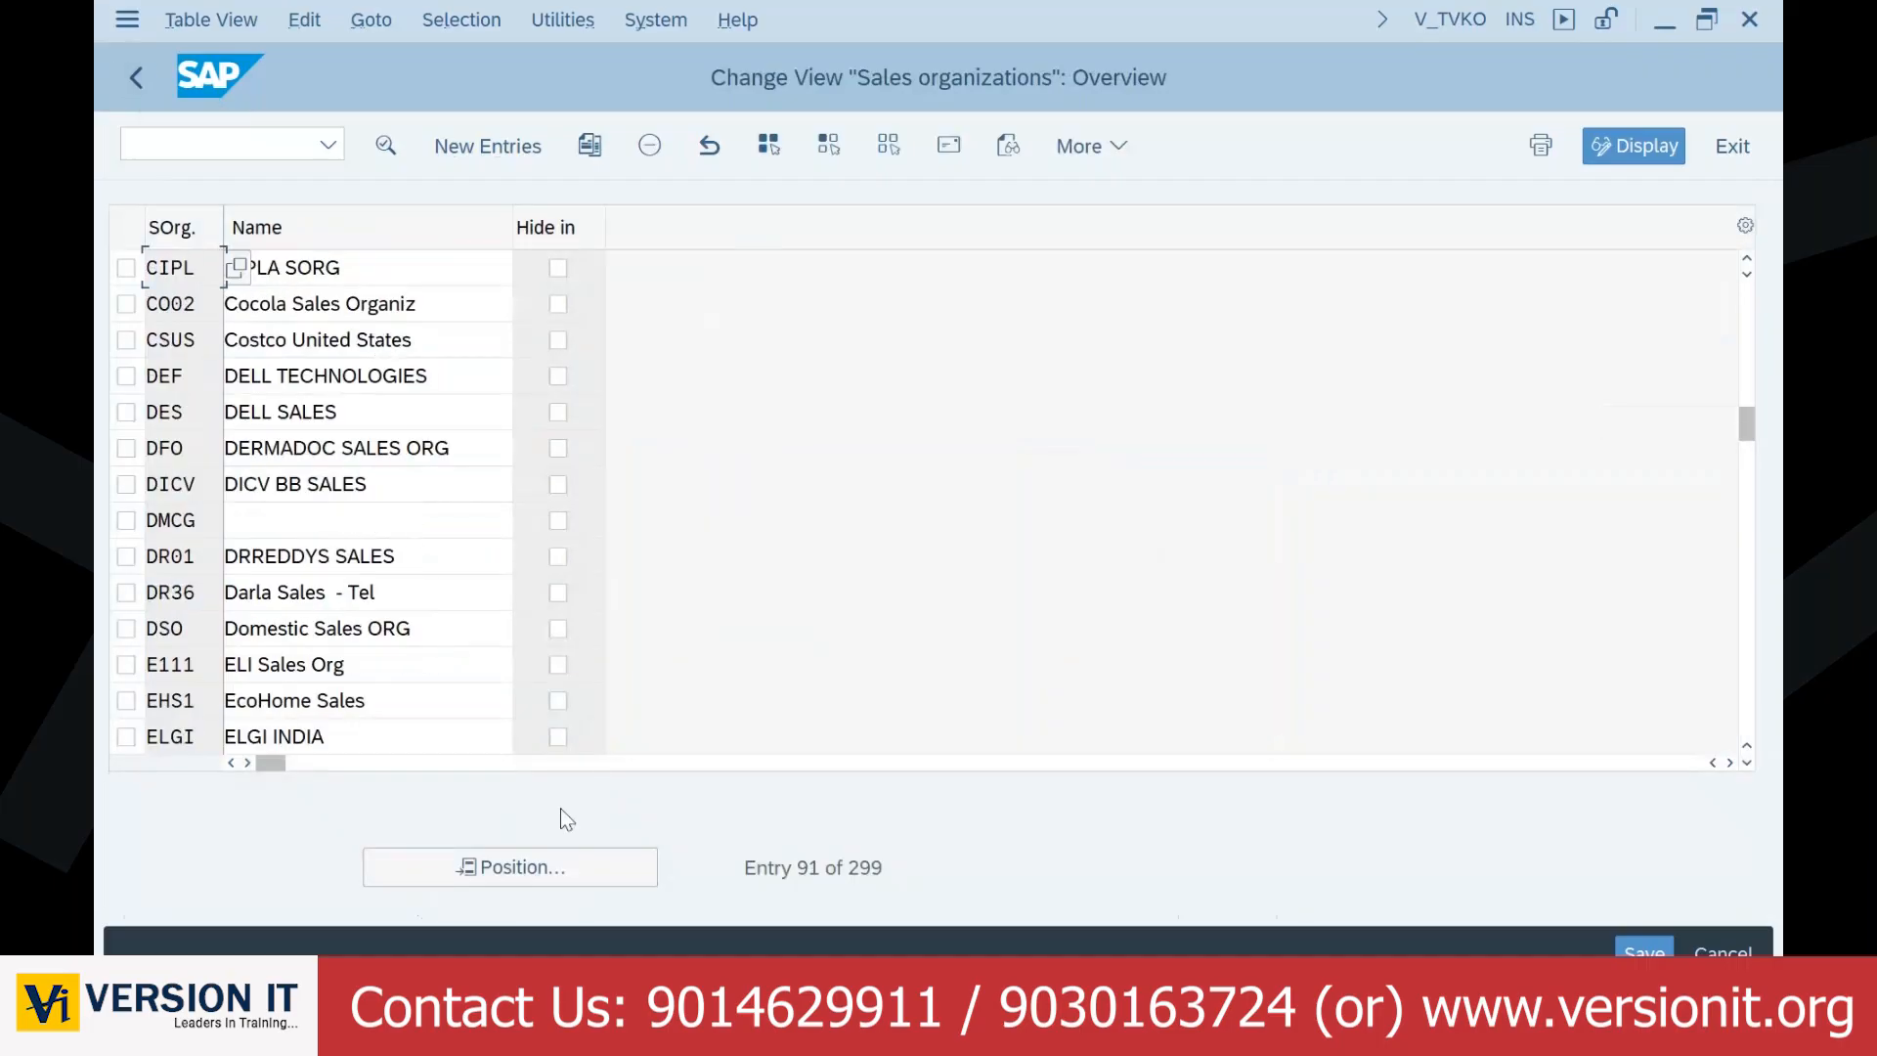
left_click(510, 867)
type("BJI")
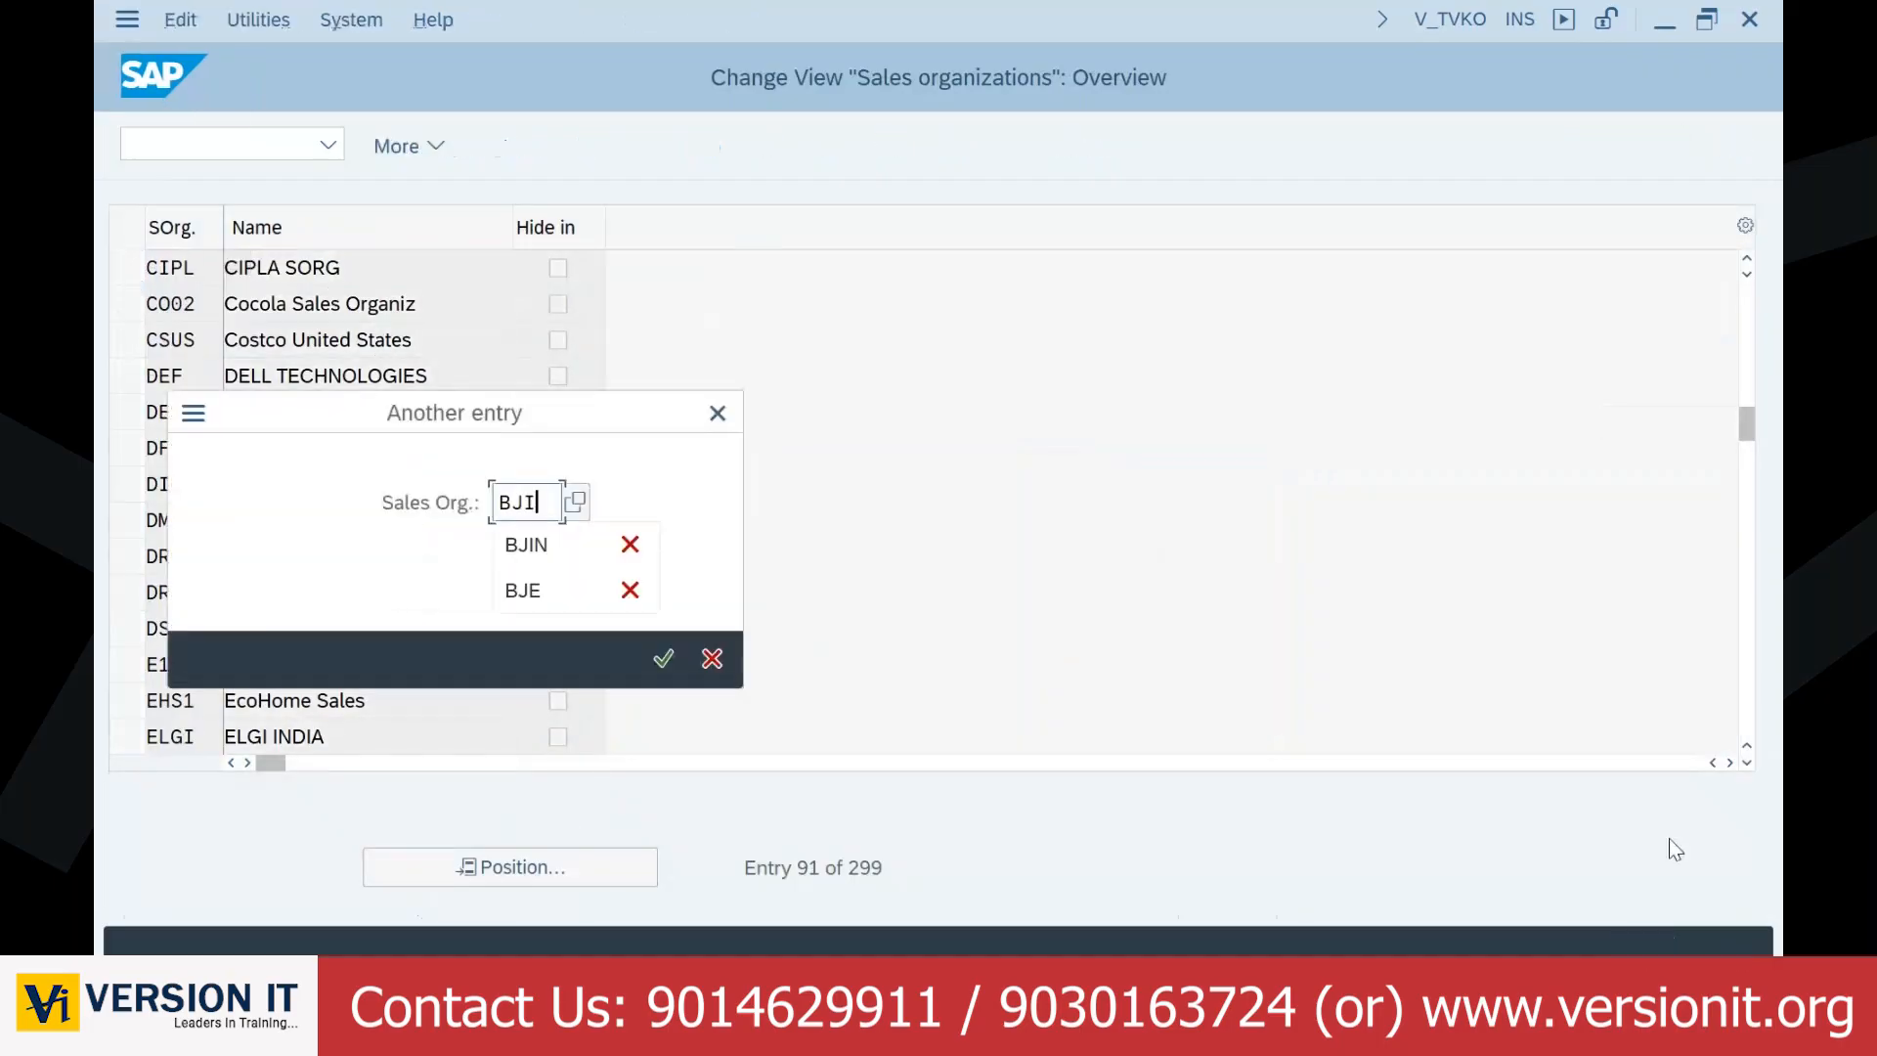
key("Tab")
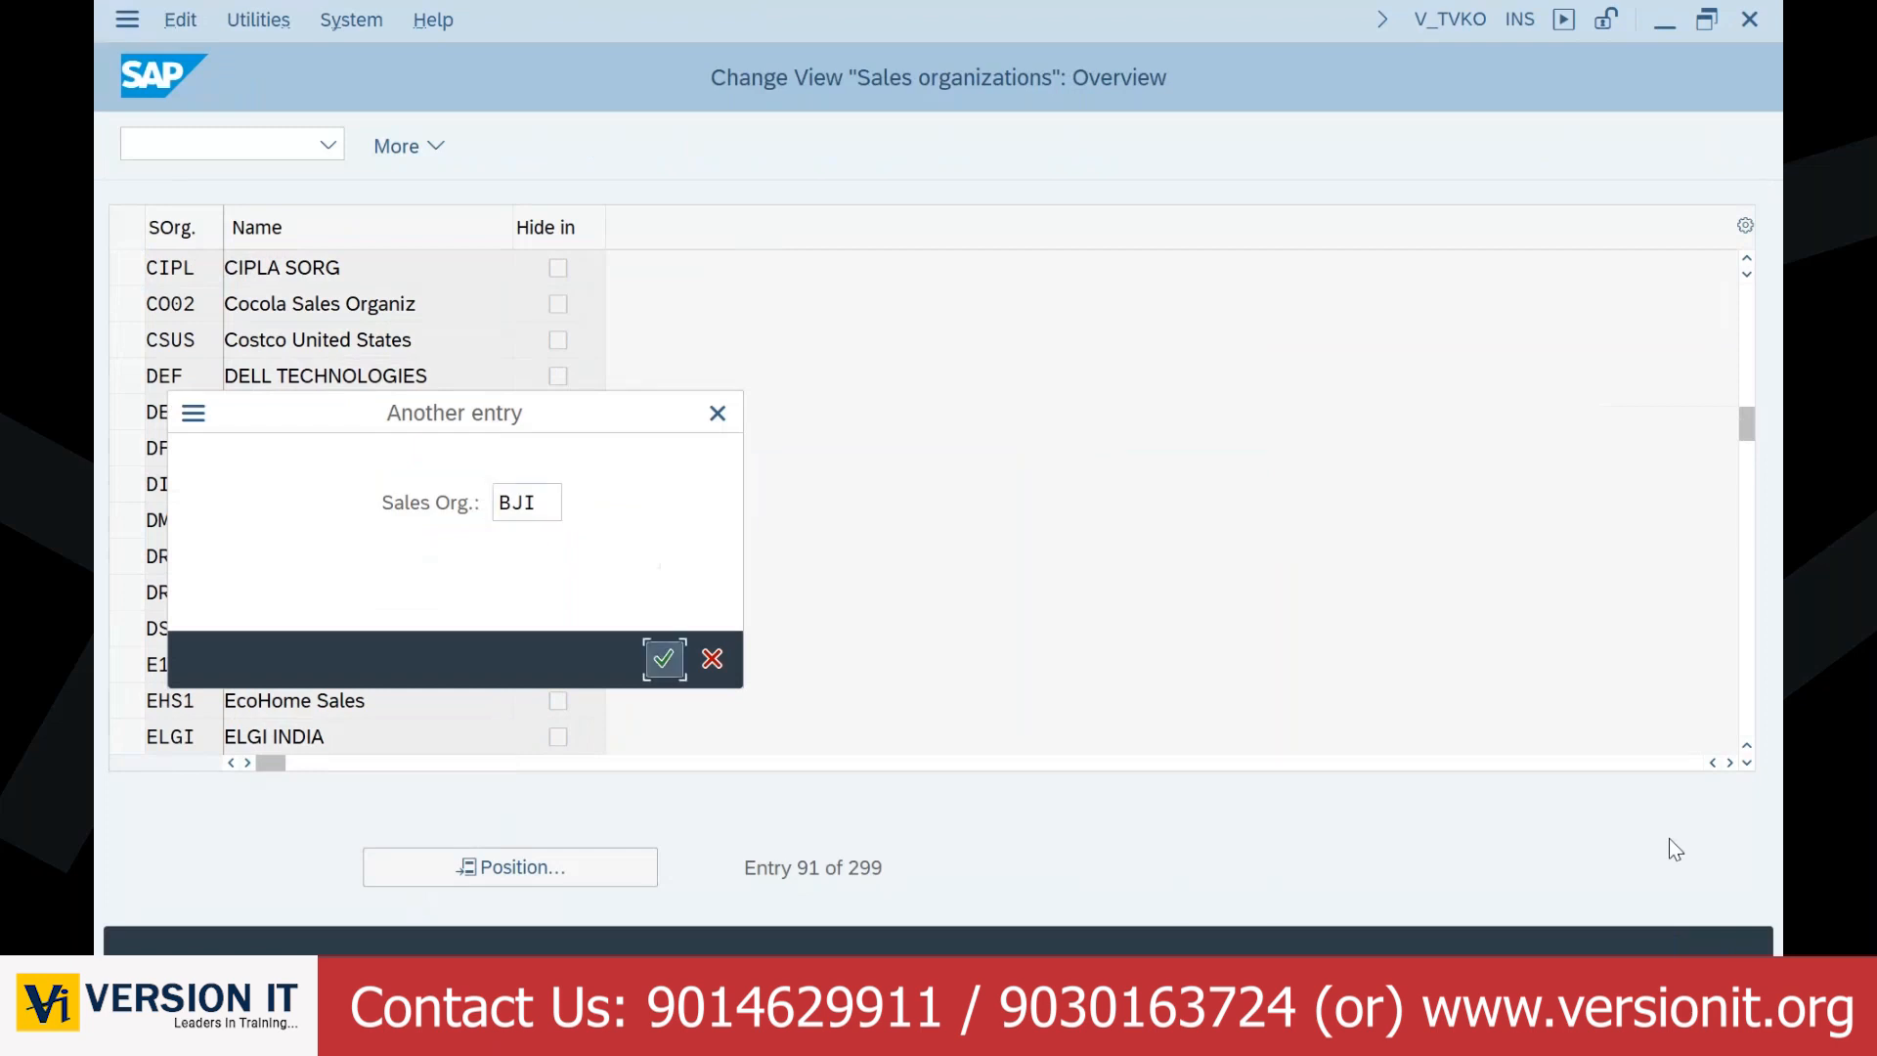
key("Return")
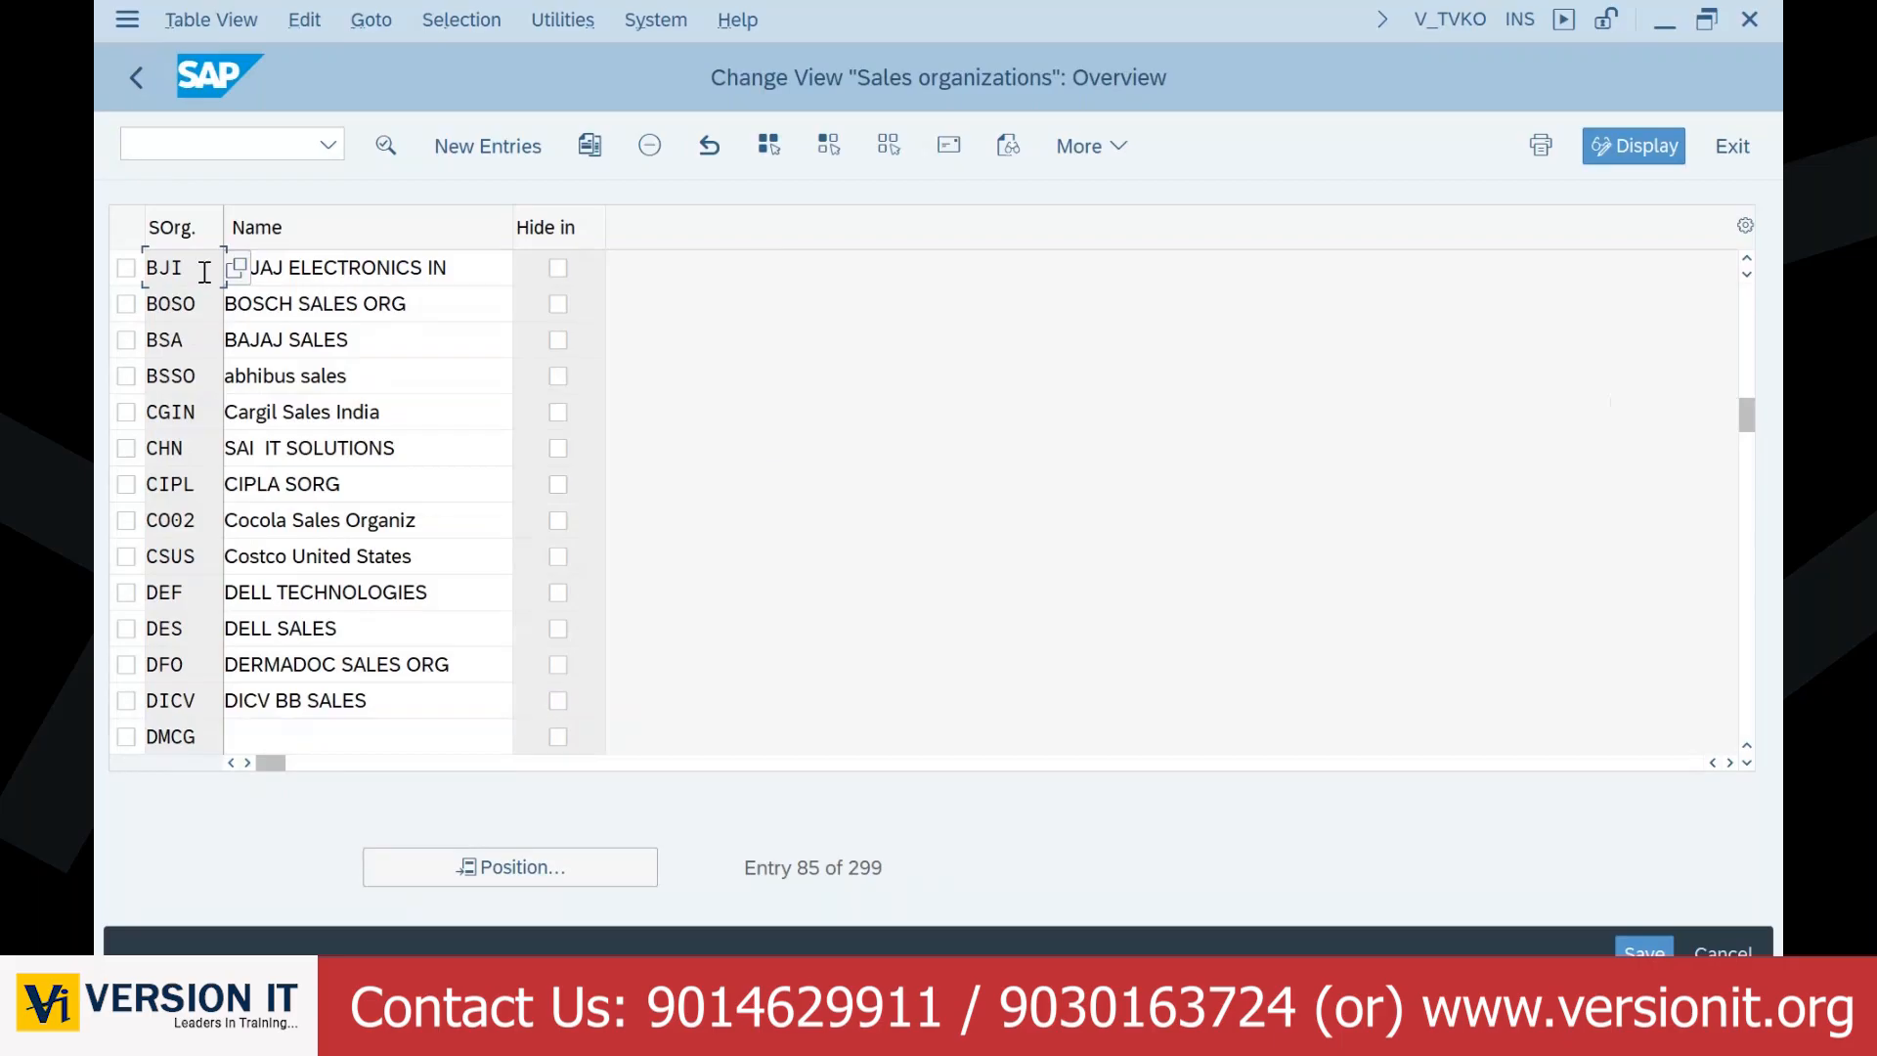
Step: Open the details of sales organization BJI, check its stored address and return to the overview
left_click(115, 269)
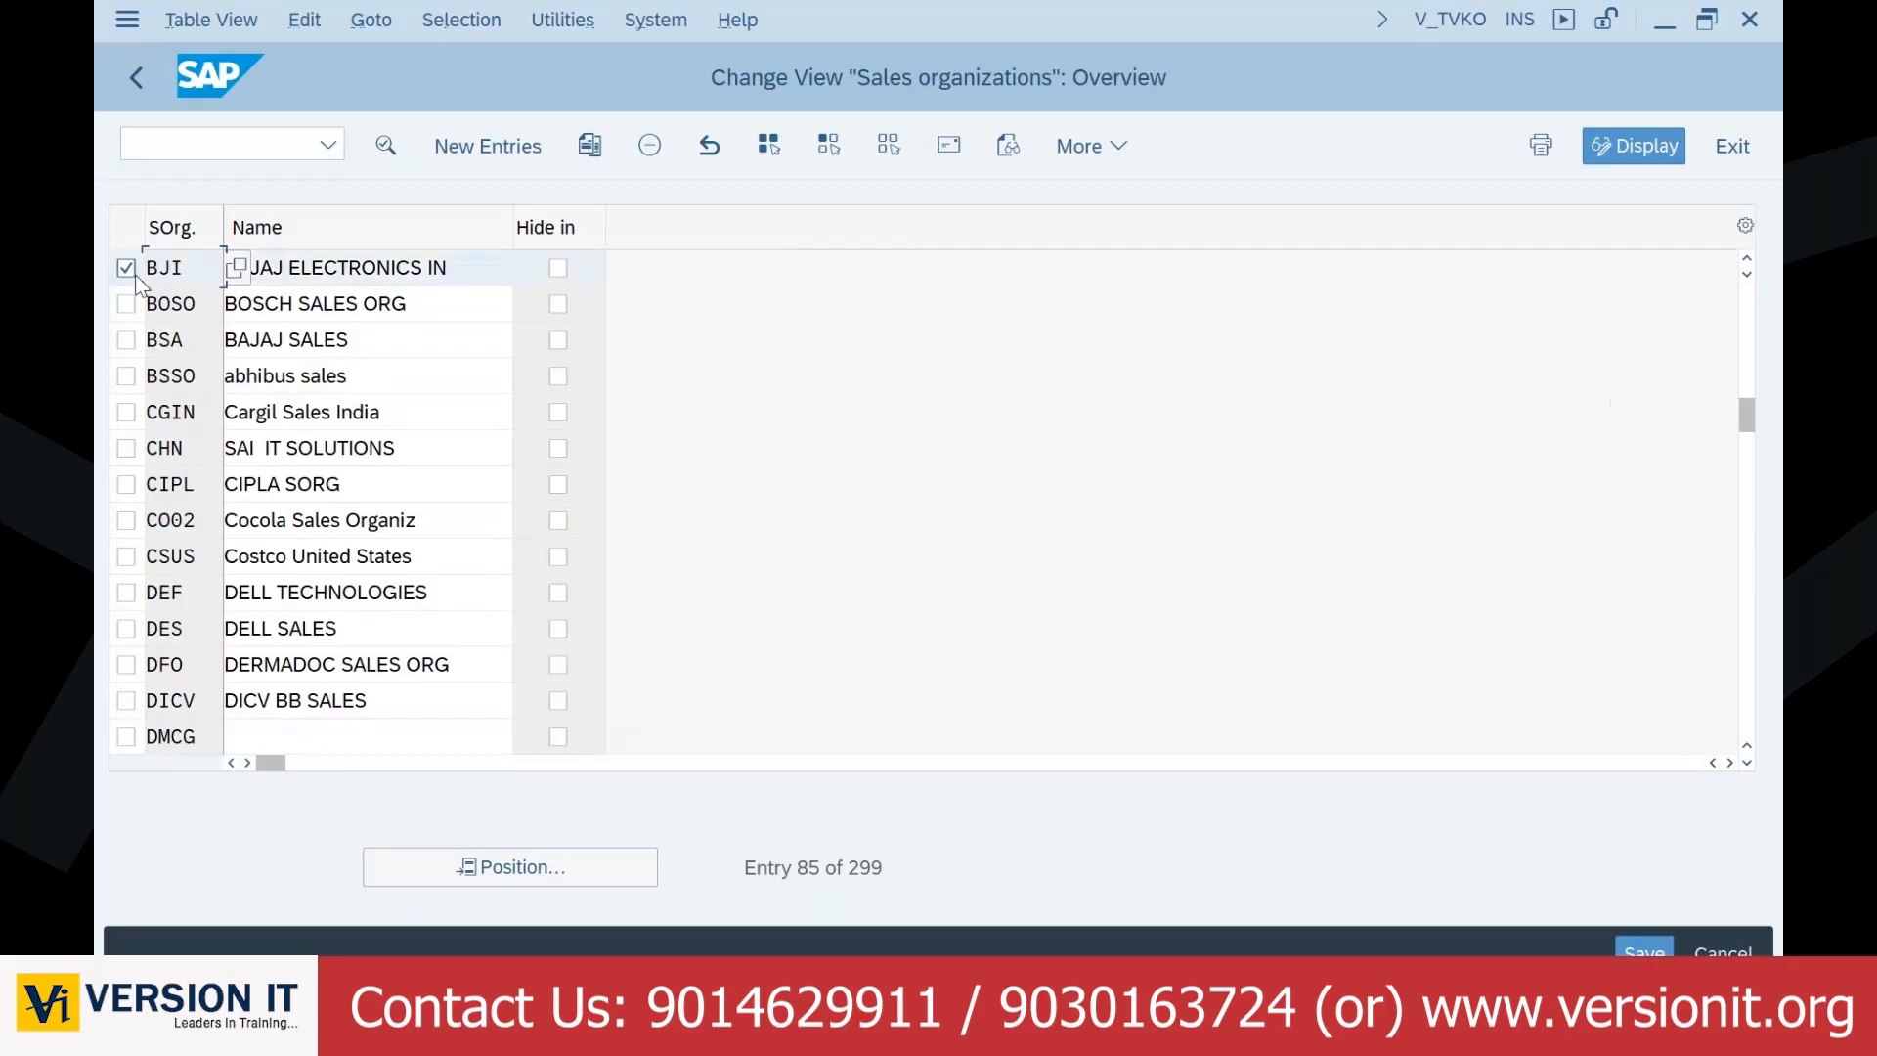
left_click(384, 149)
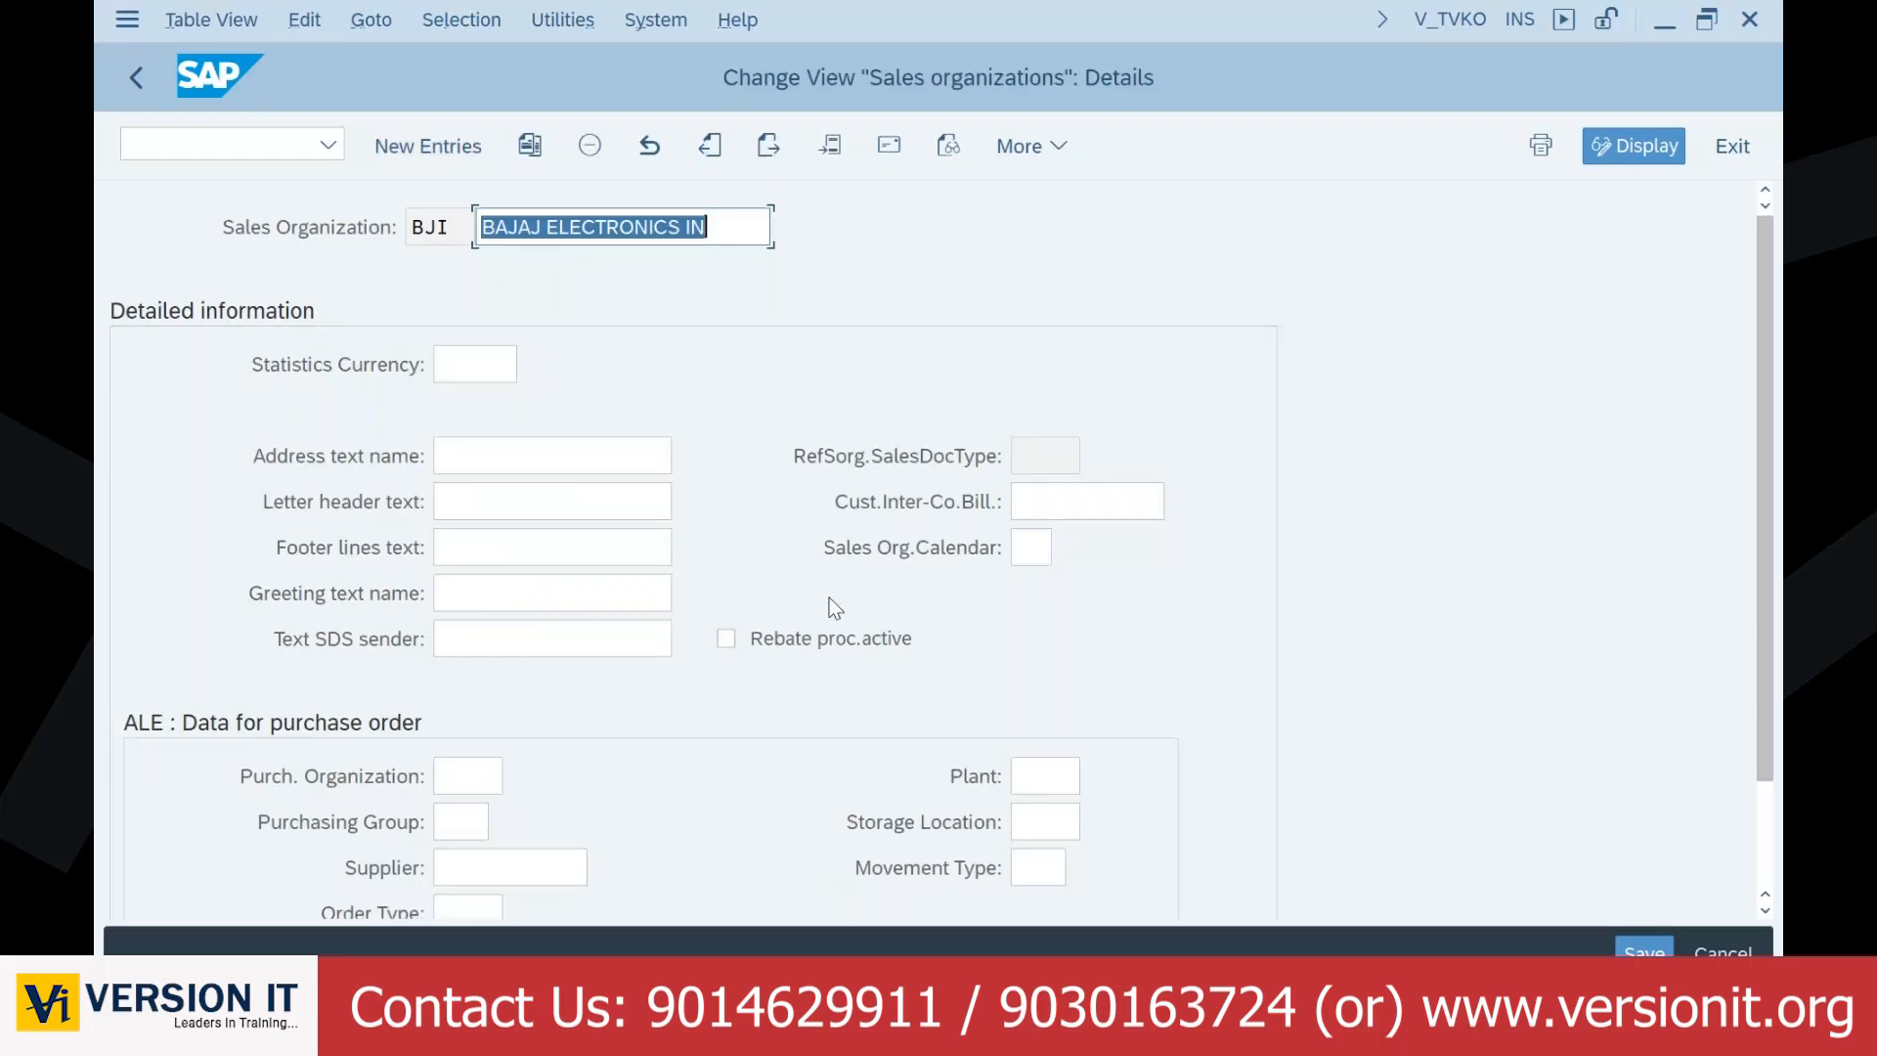
left_click(889, 147)
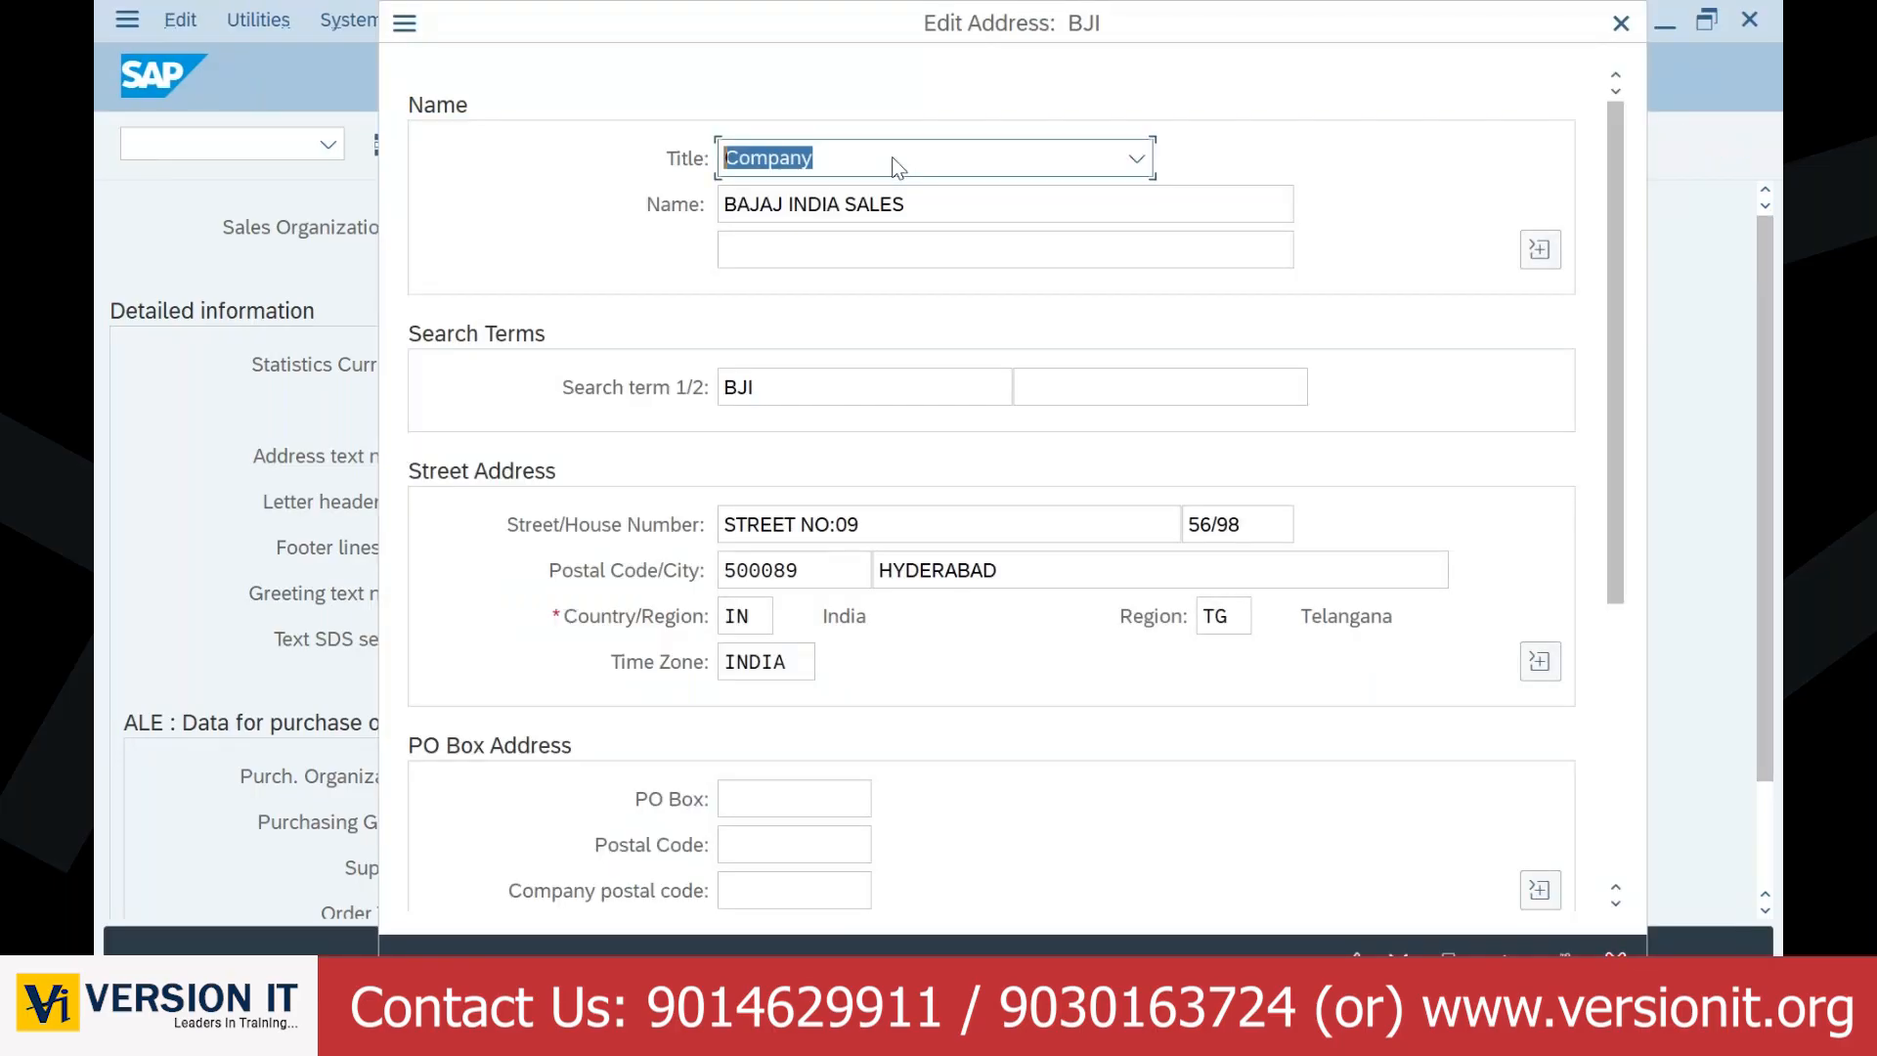
key("Return")
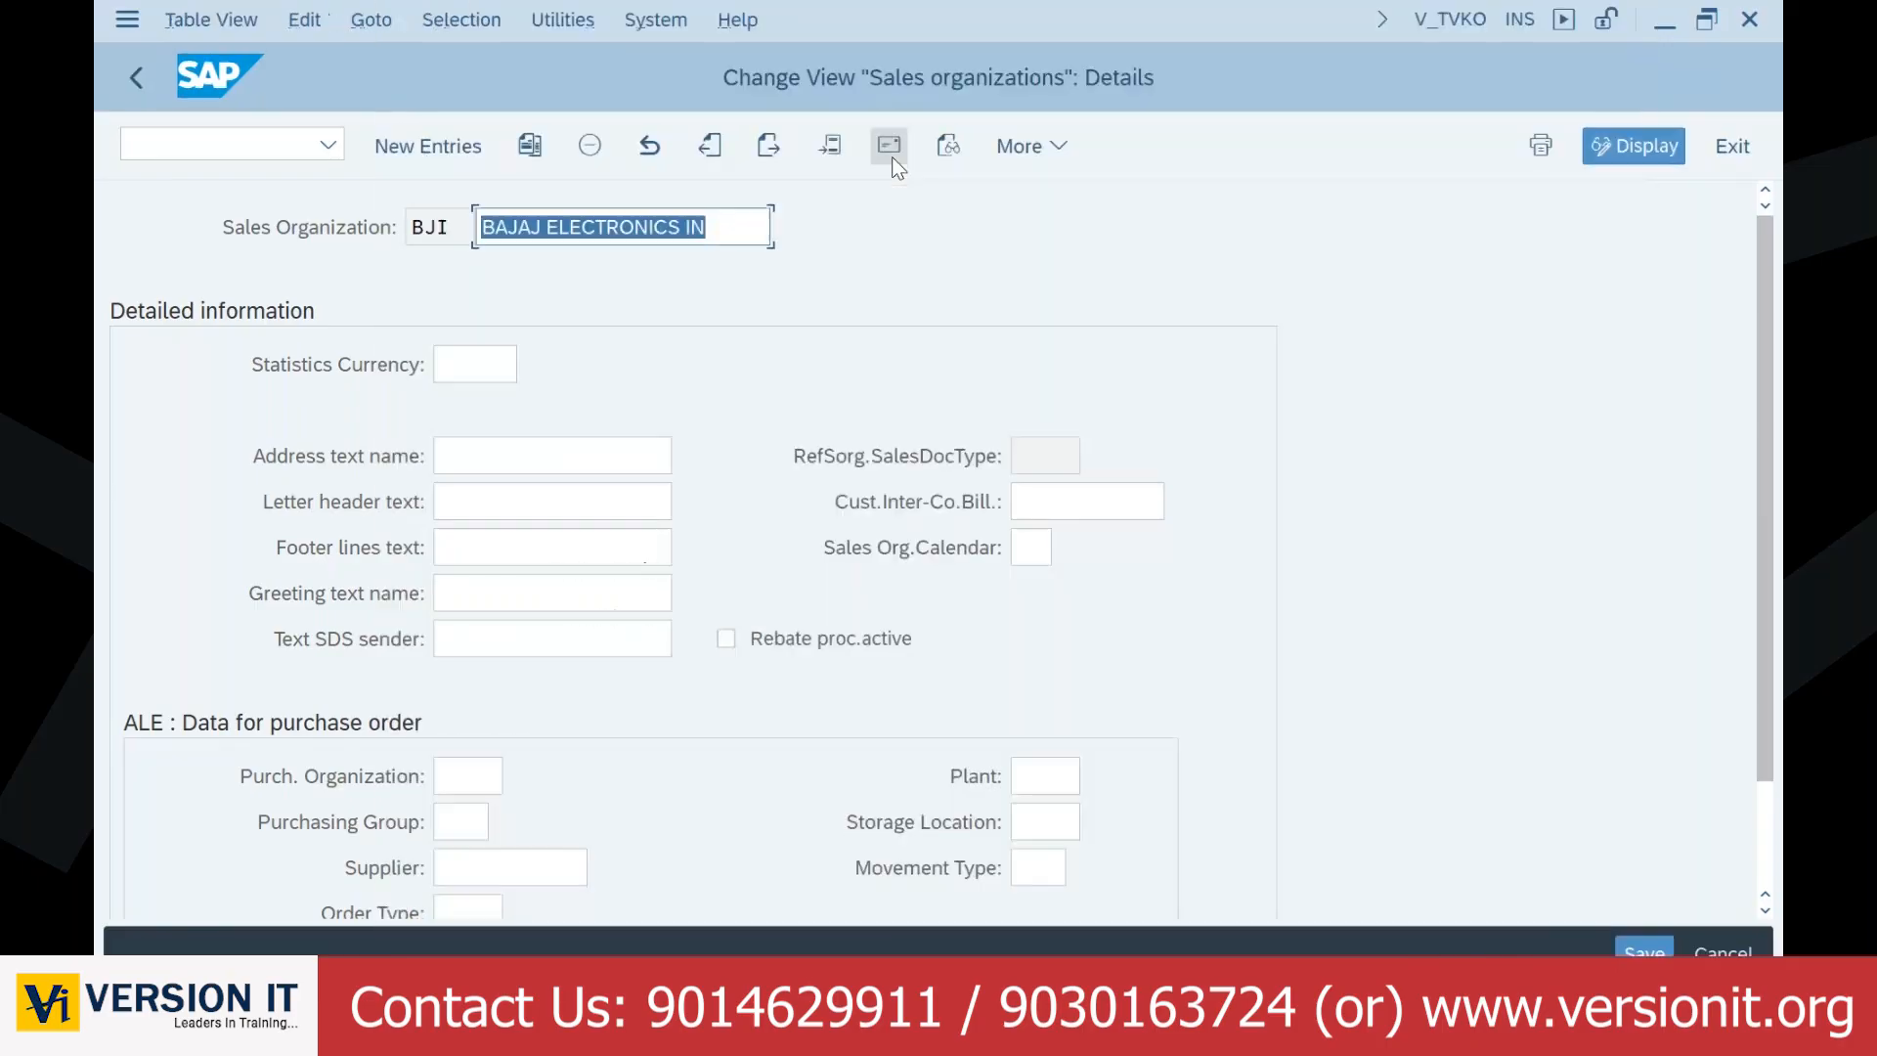
key("F3")
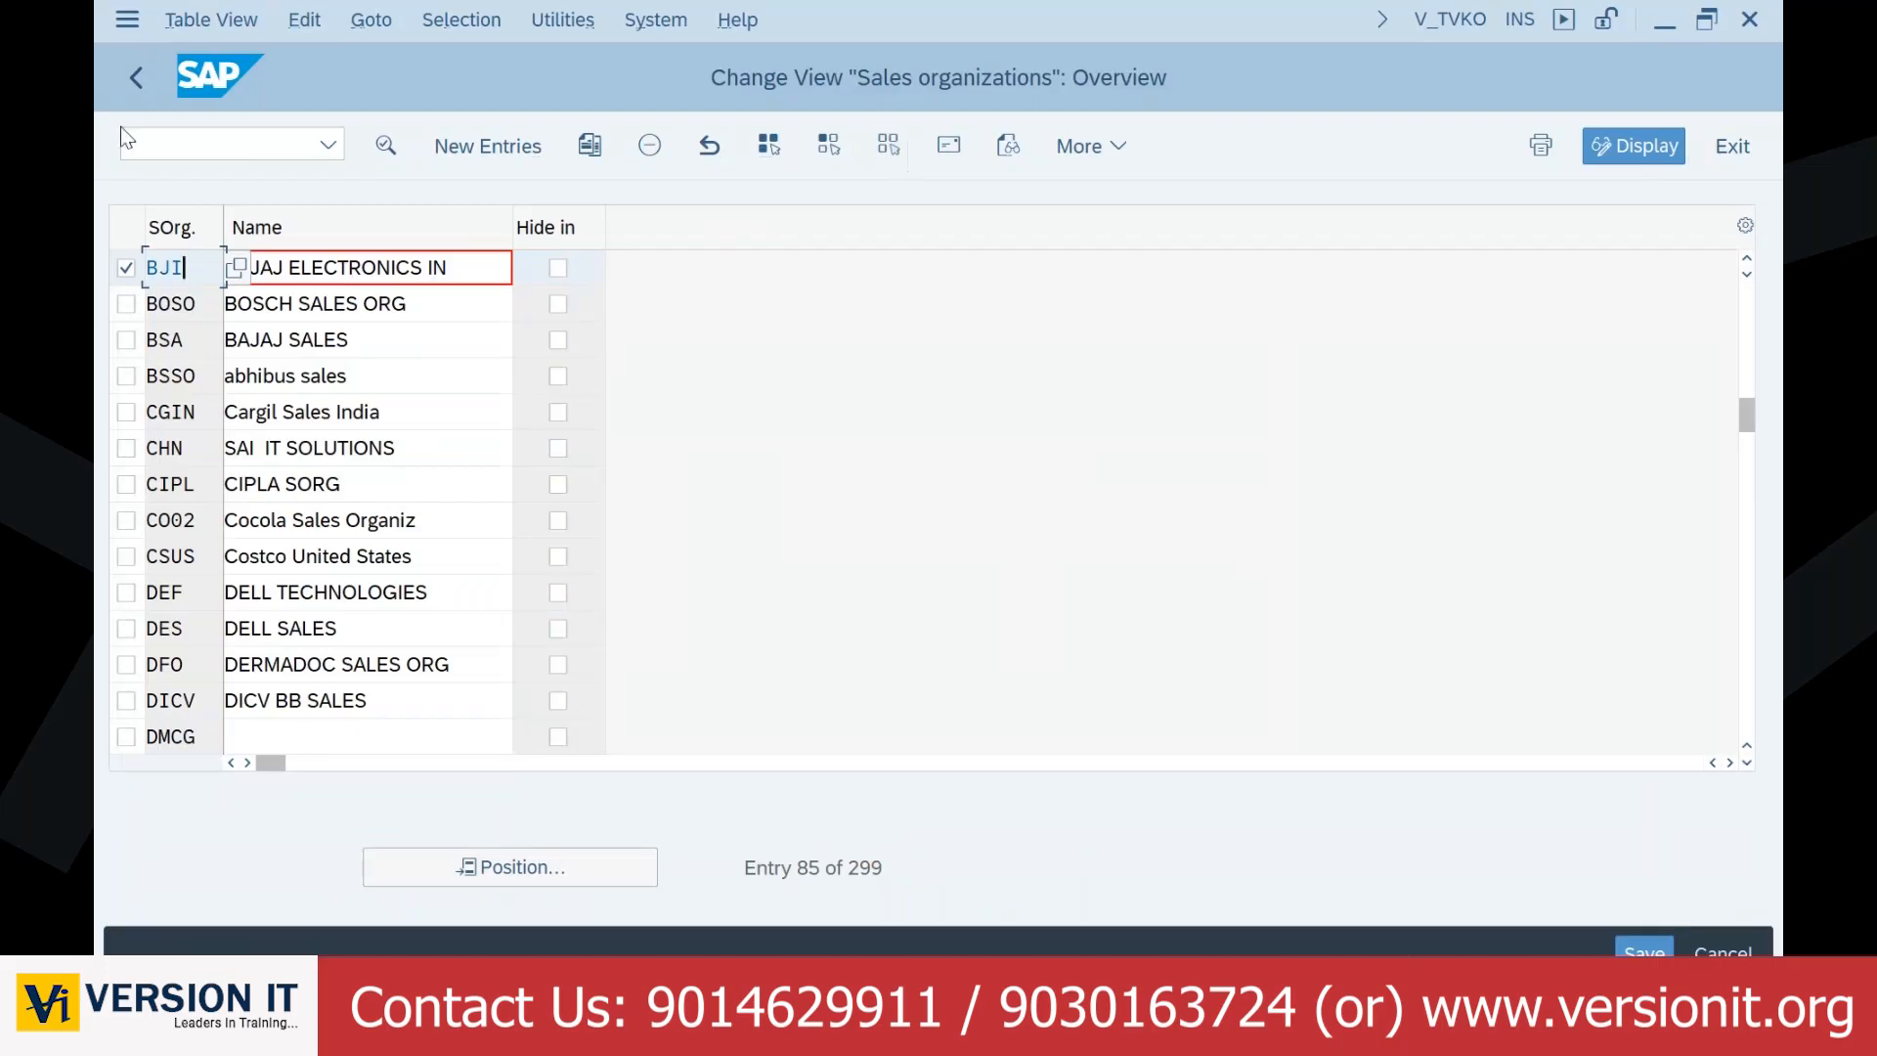
Step: Return to the implementation guide and select the activity Define, copy, delete, check distribution channel
left_click(138, 78)
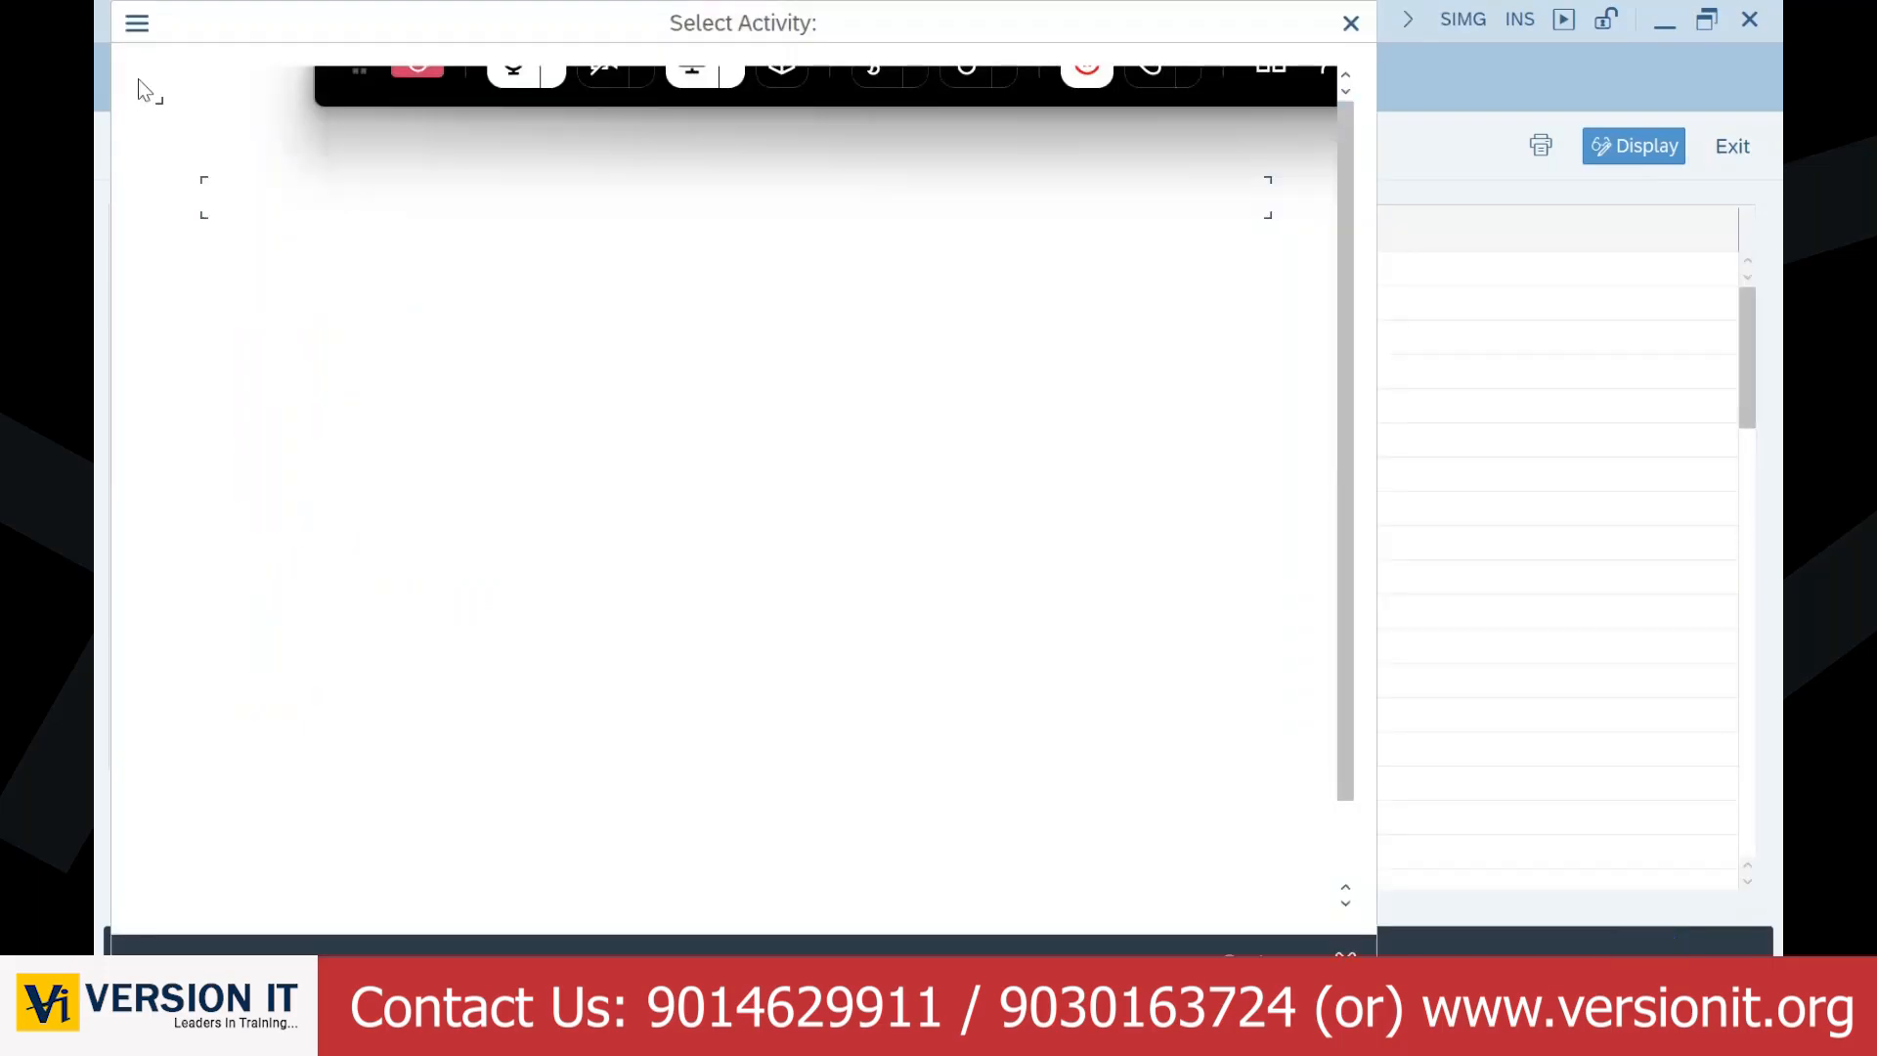
key("Escape")
left_click(614, 726)
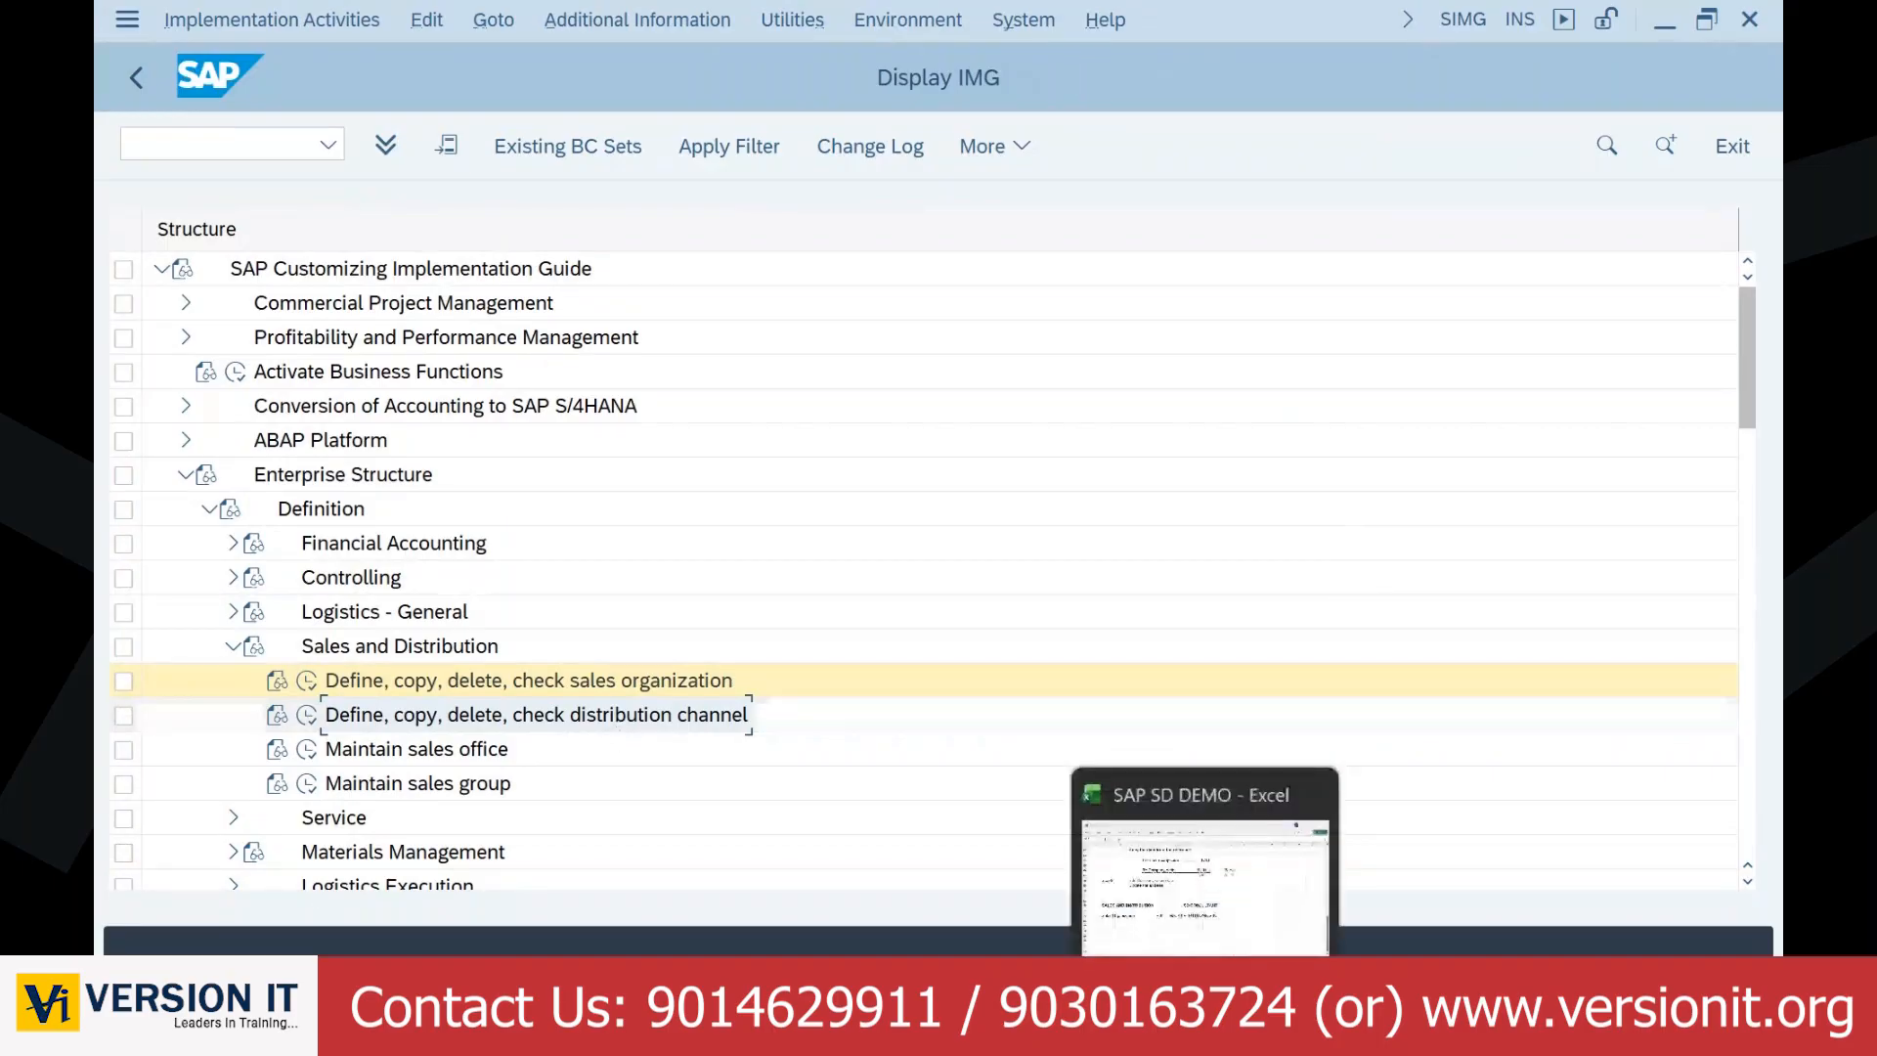
Step: Switch to the Excel workbook and review the customer types and the distribution channel definition on the ENTERPRISE STRUCTURE TERM sheet
left_click(1204, 1034)
left_click(559, 942)
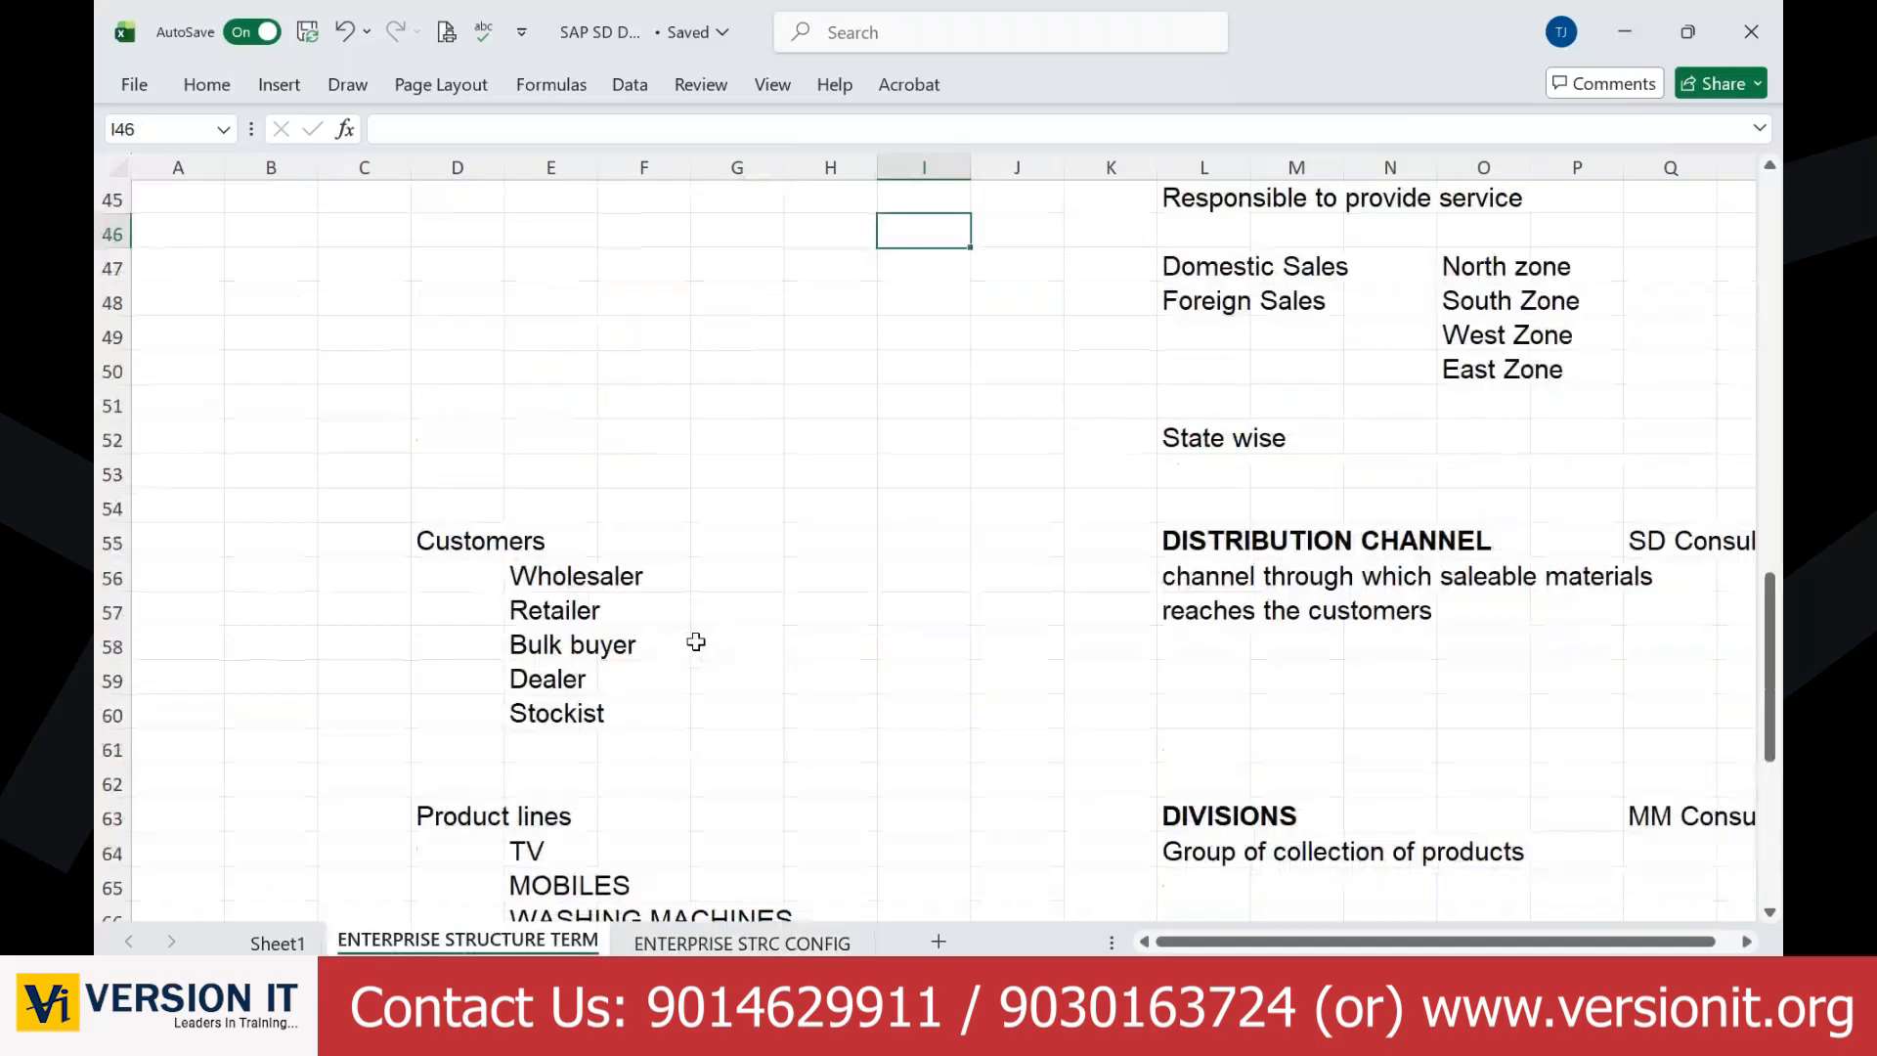
left_click(635, 614)
left_click(641, 655)
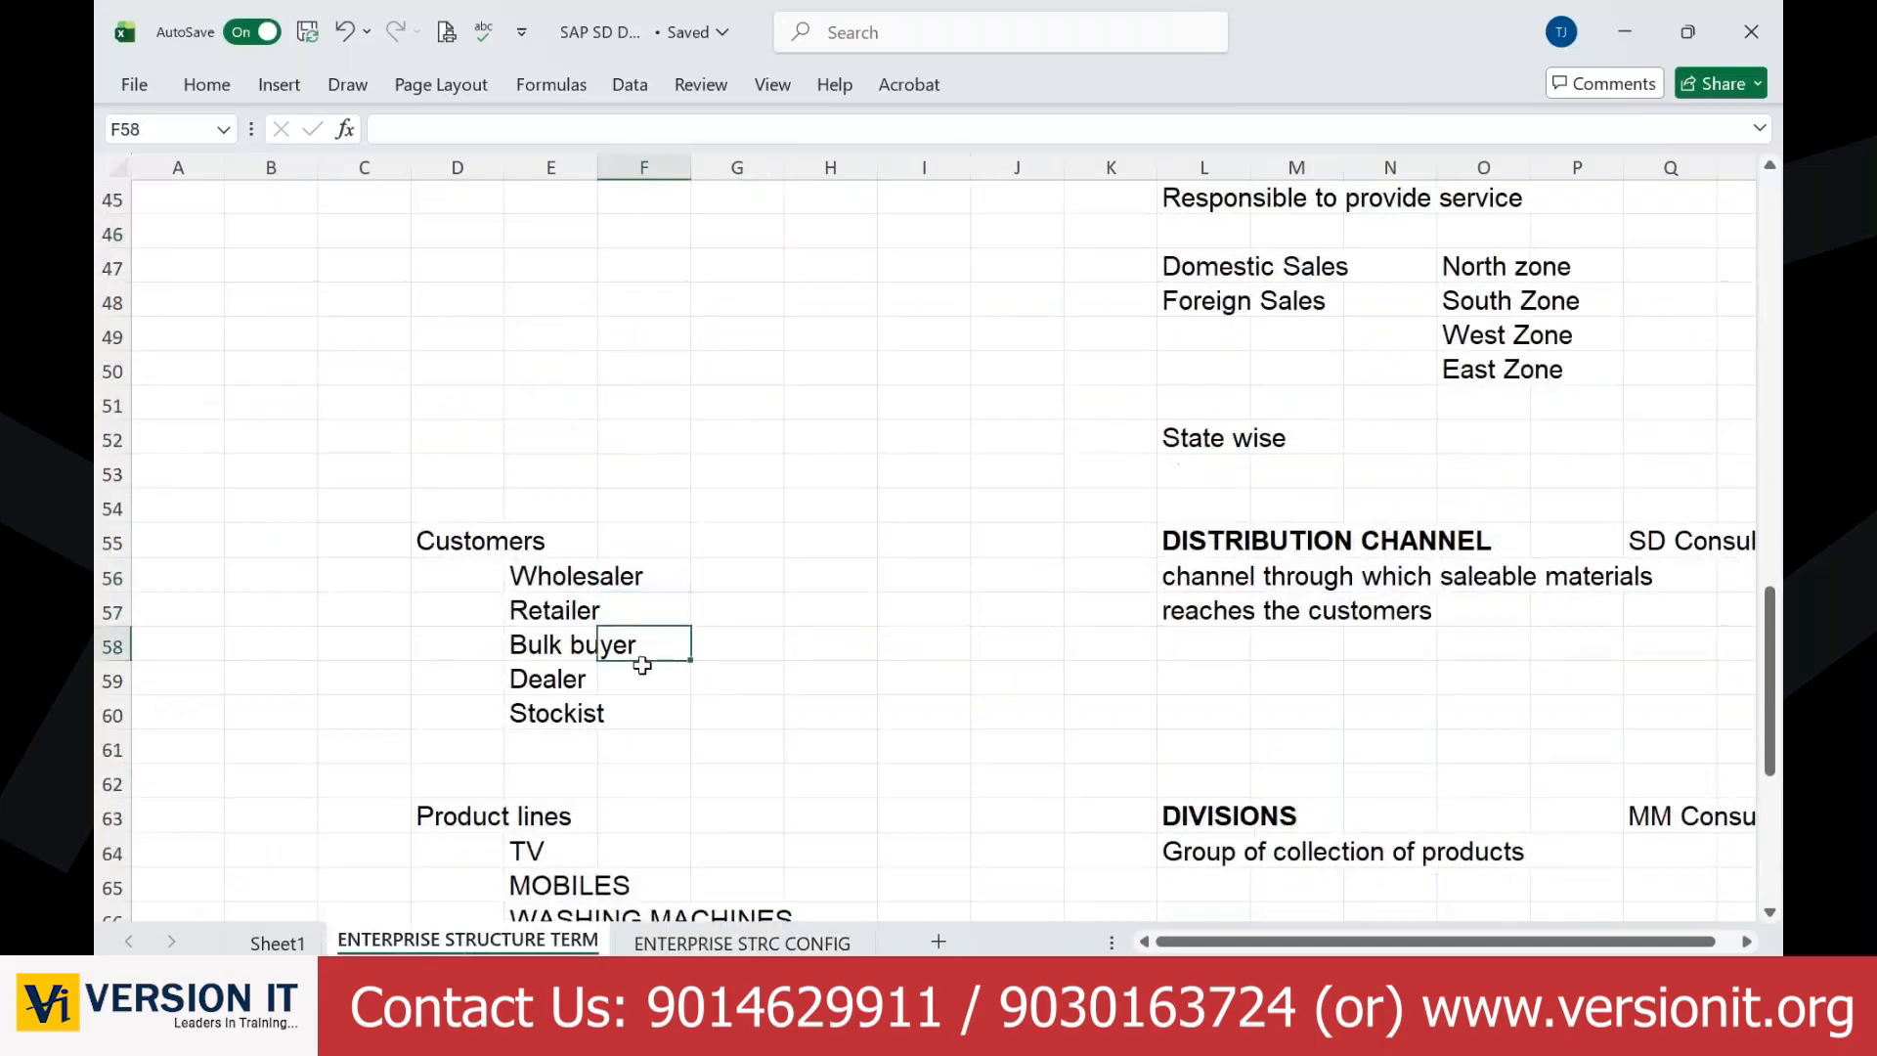
left_click(640, 733)
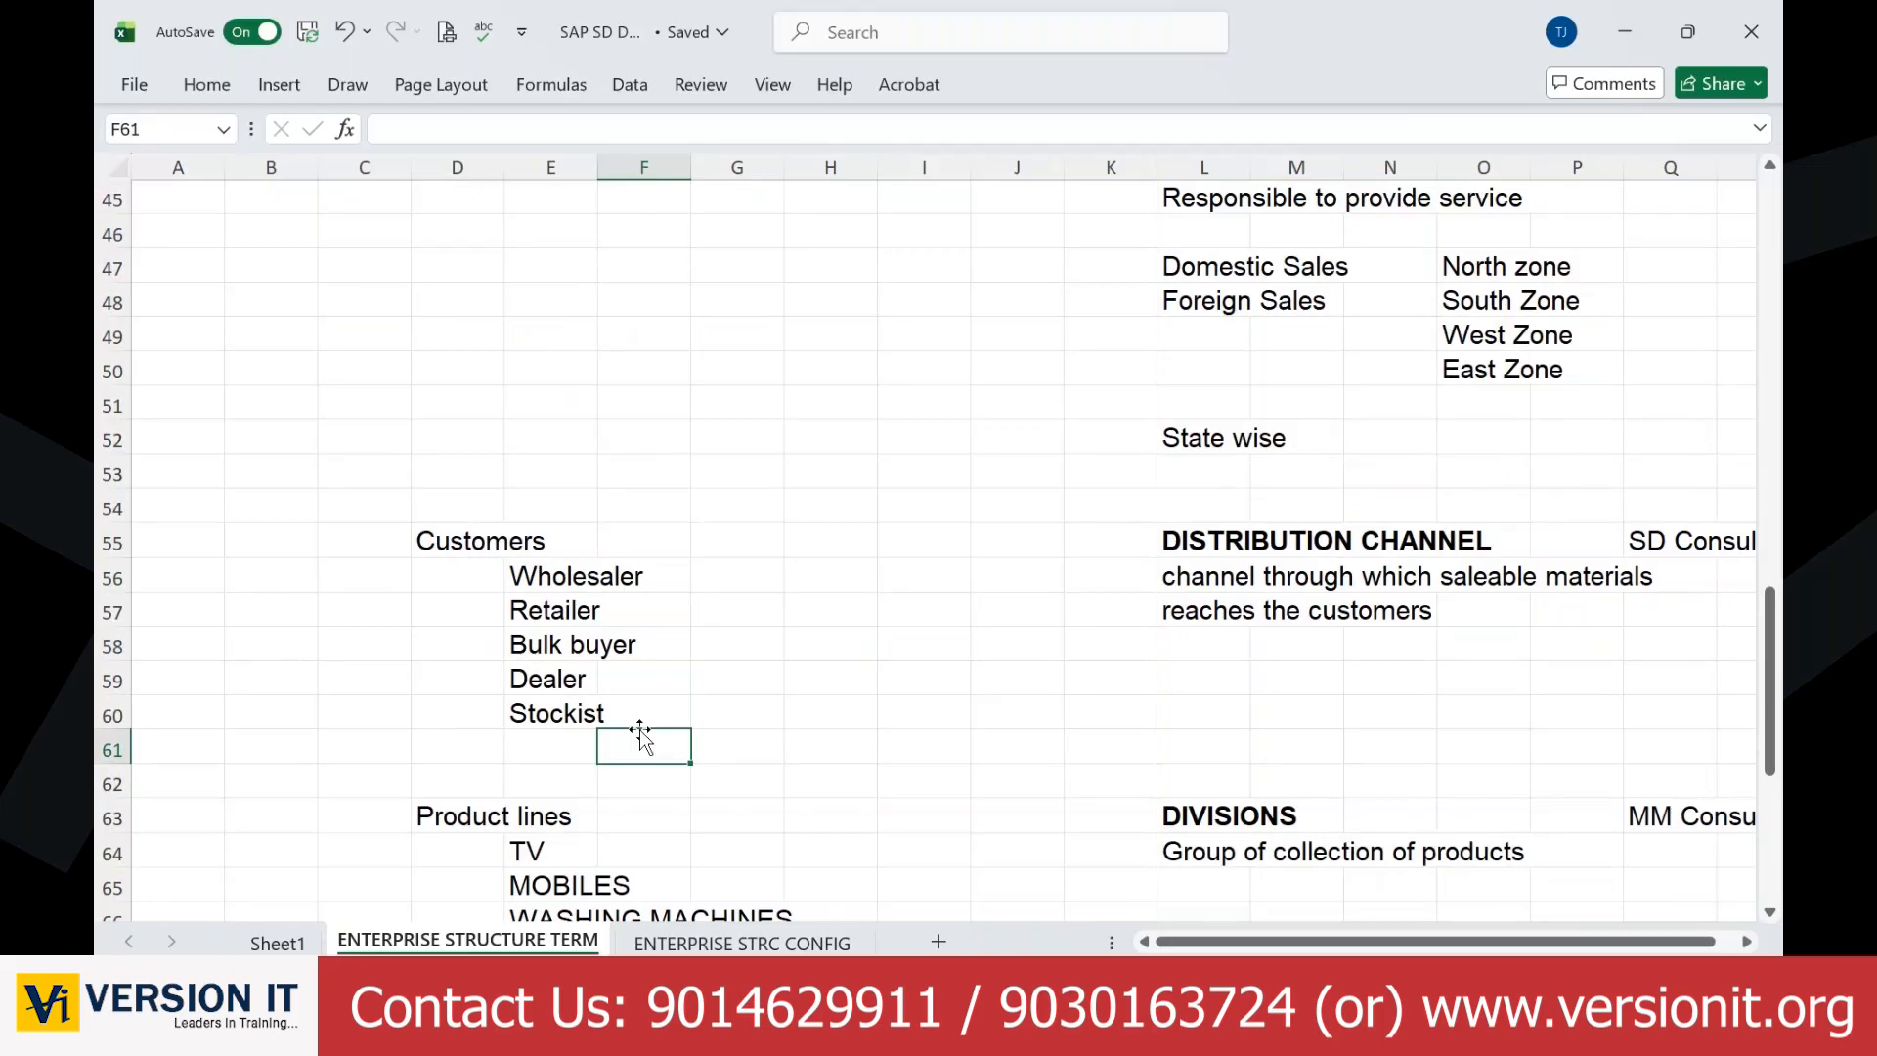
left_click(1746, 941)
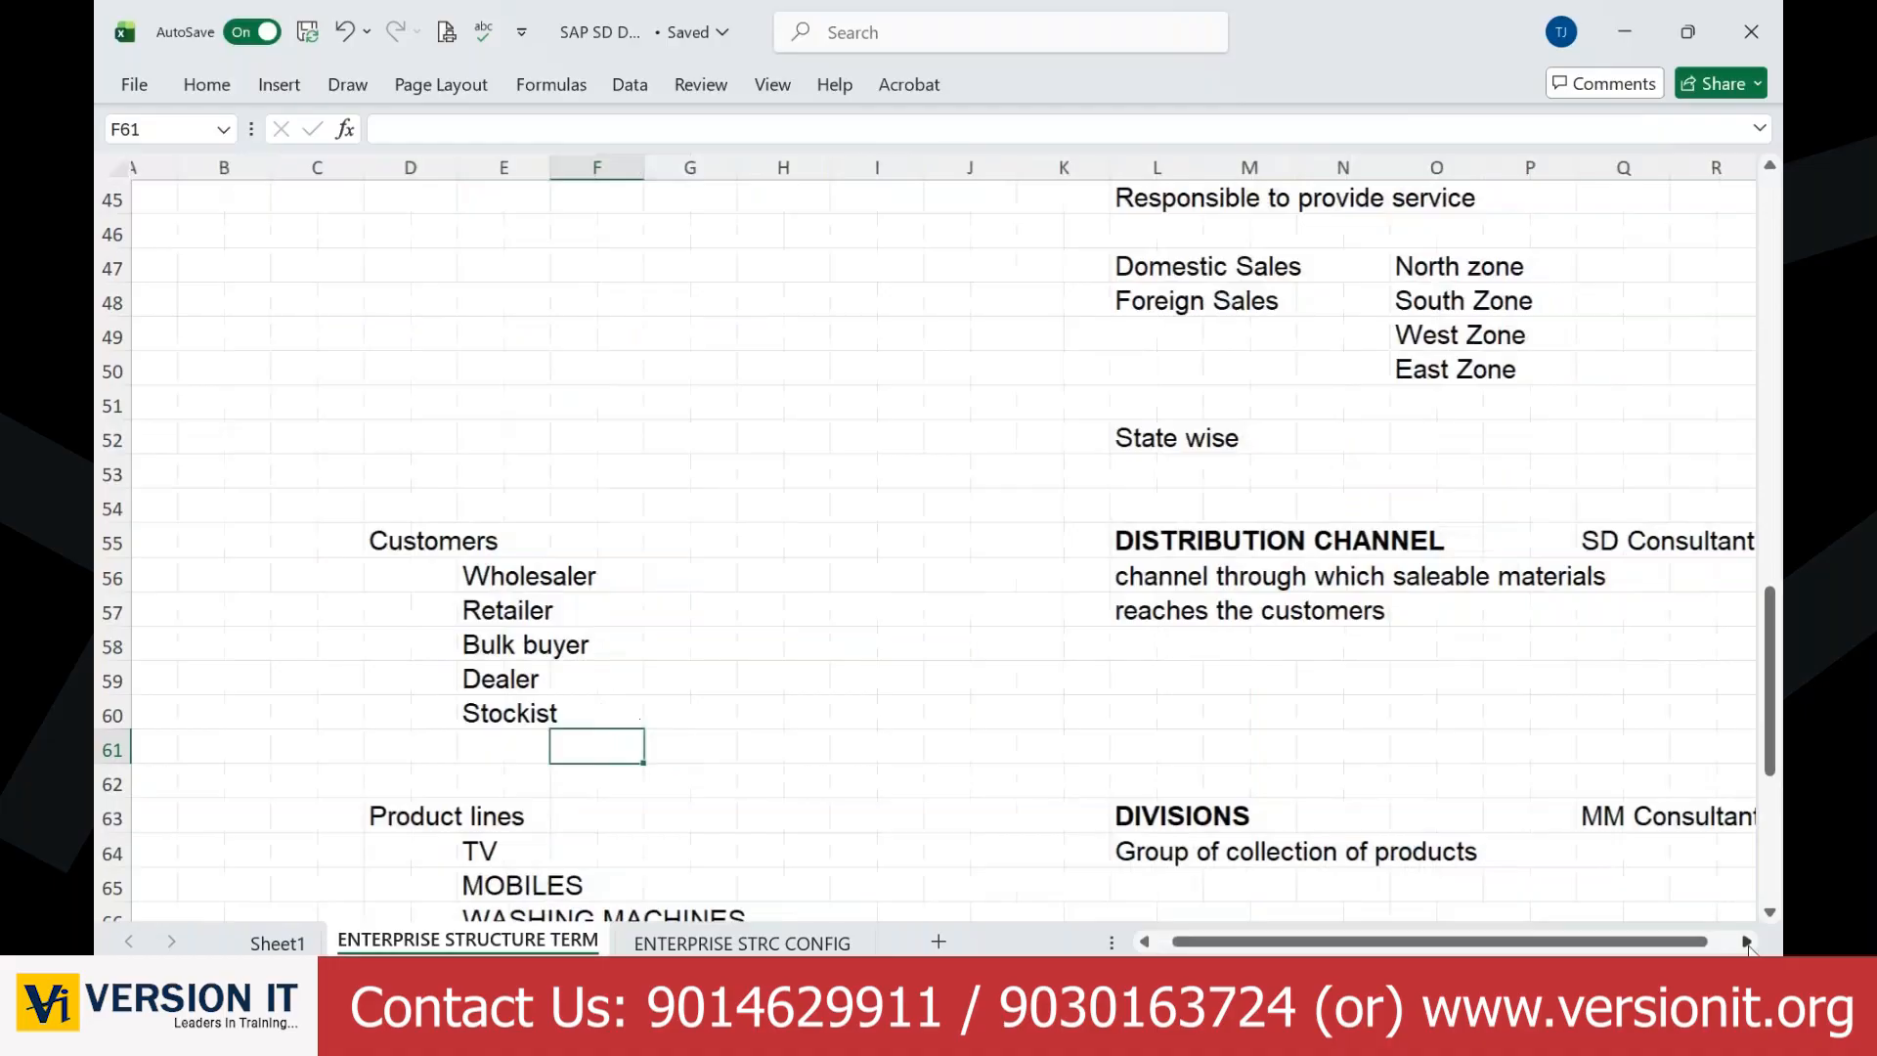
left_click(1746, 941)
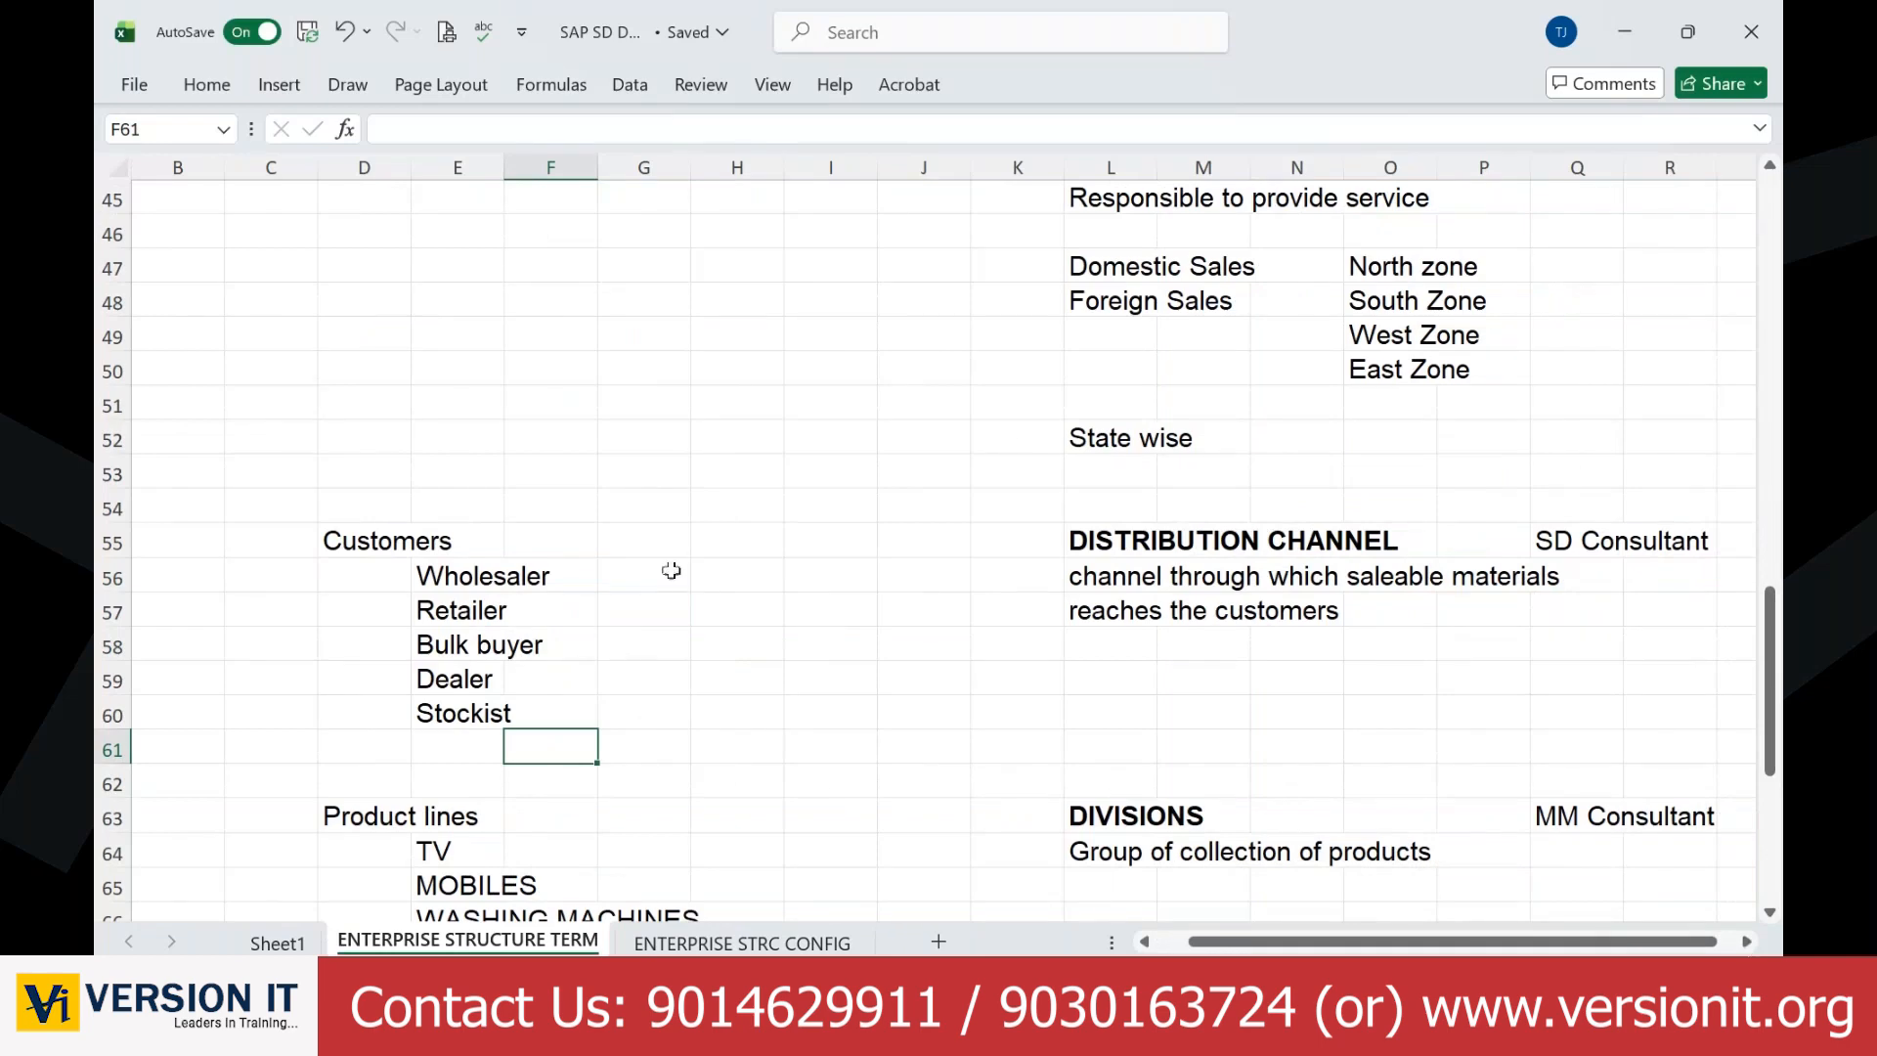
left_click(646, 645)
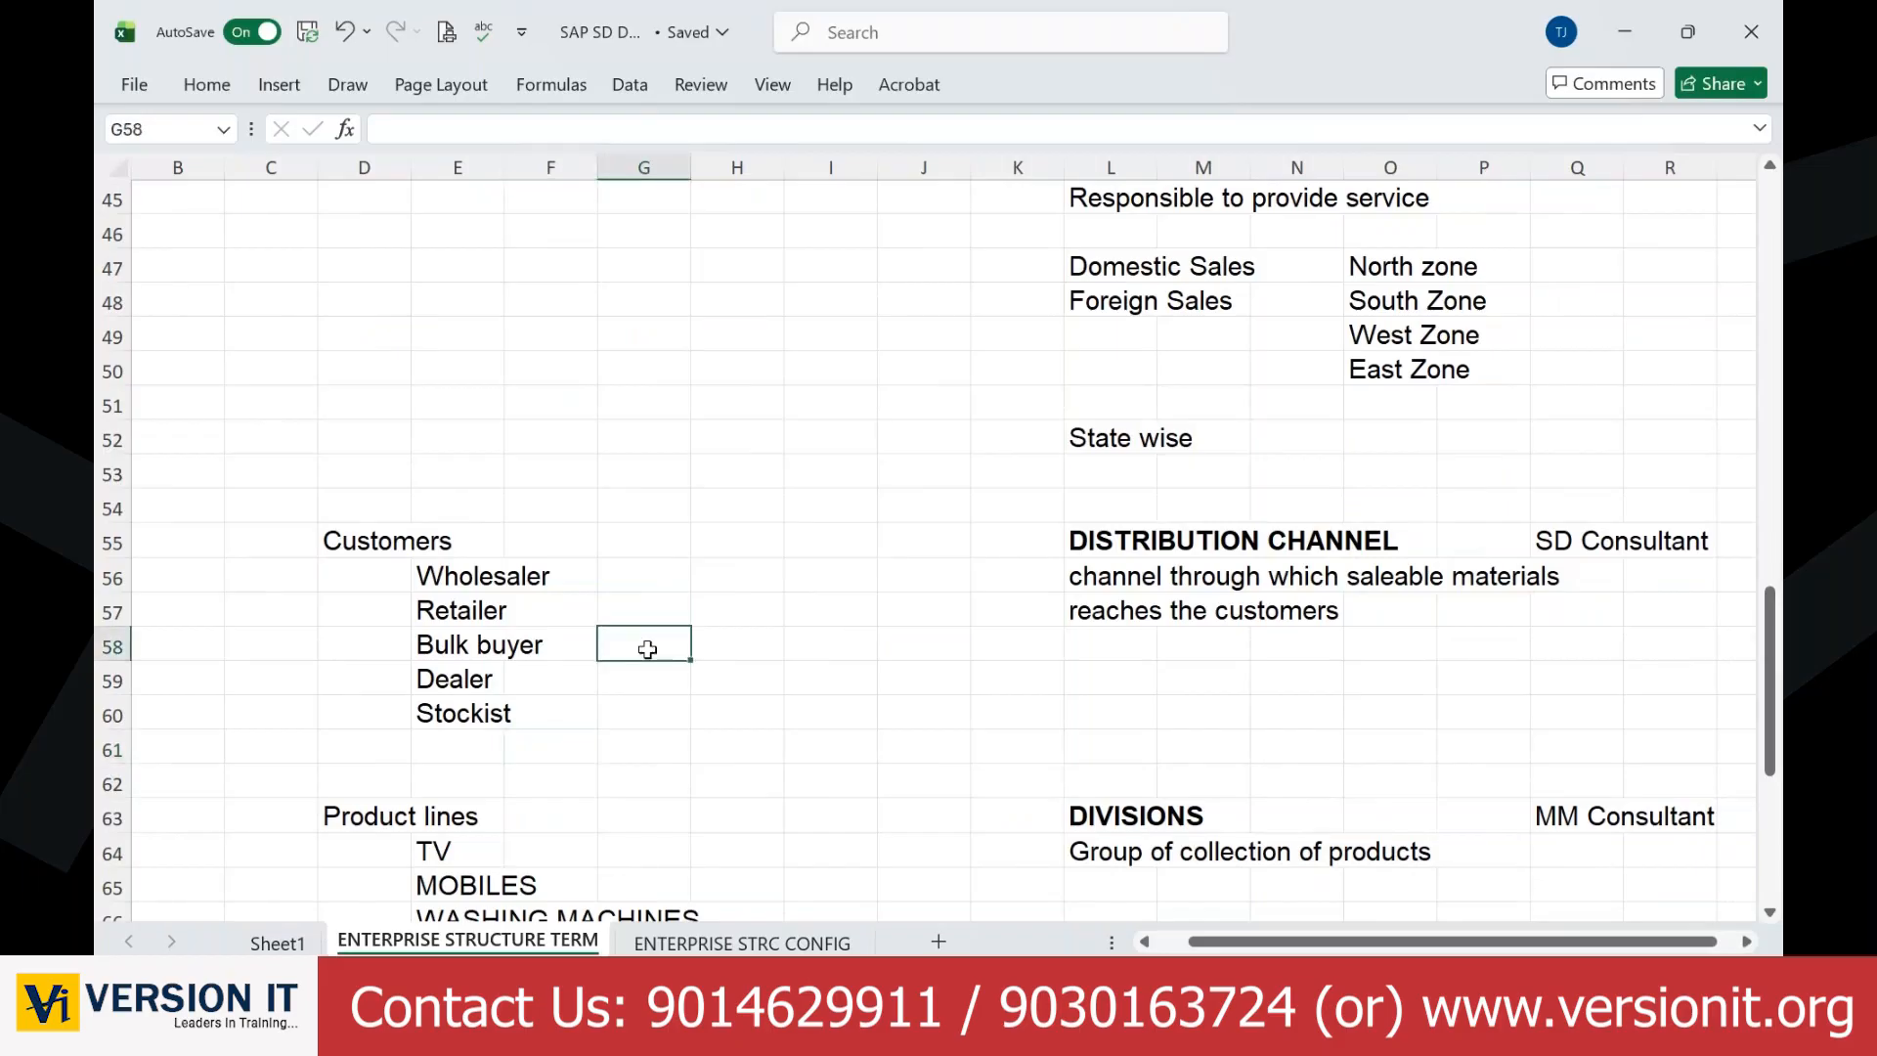
left_click_drag(1105, 540, 1497, 544)
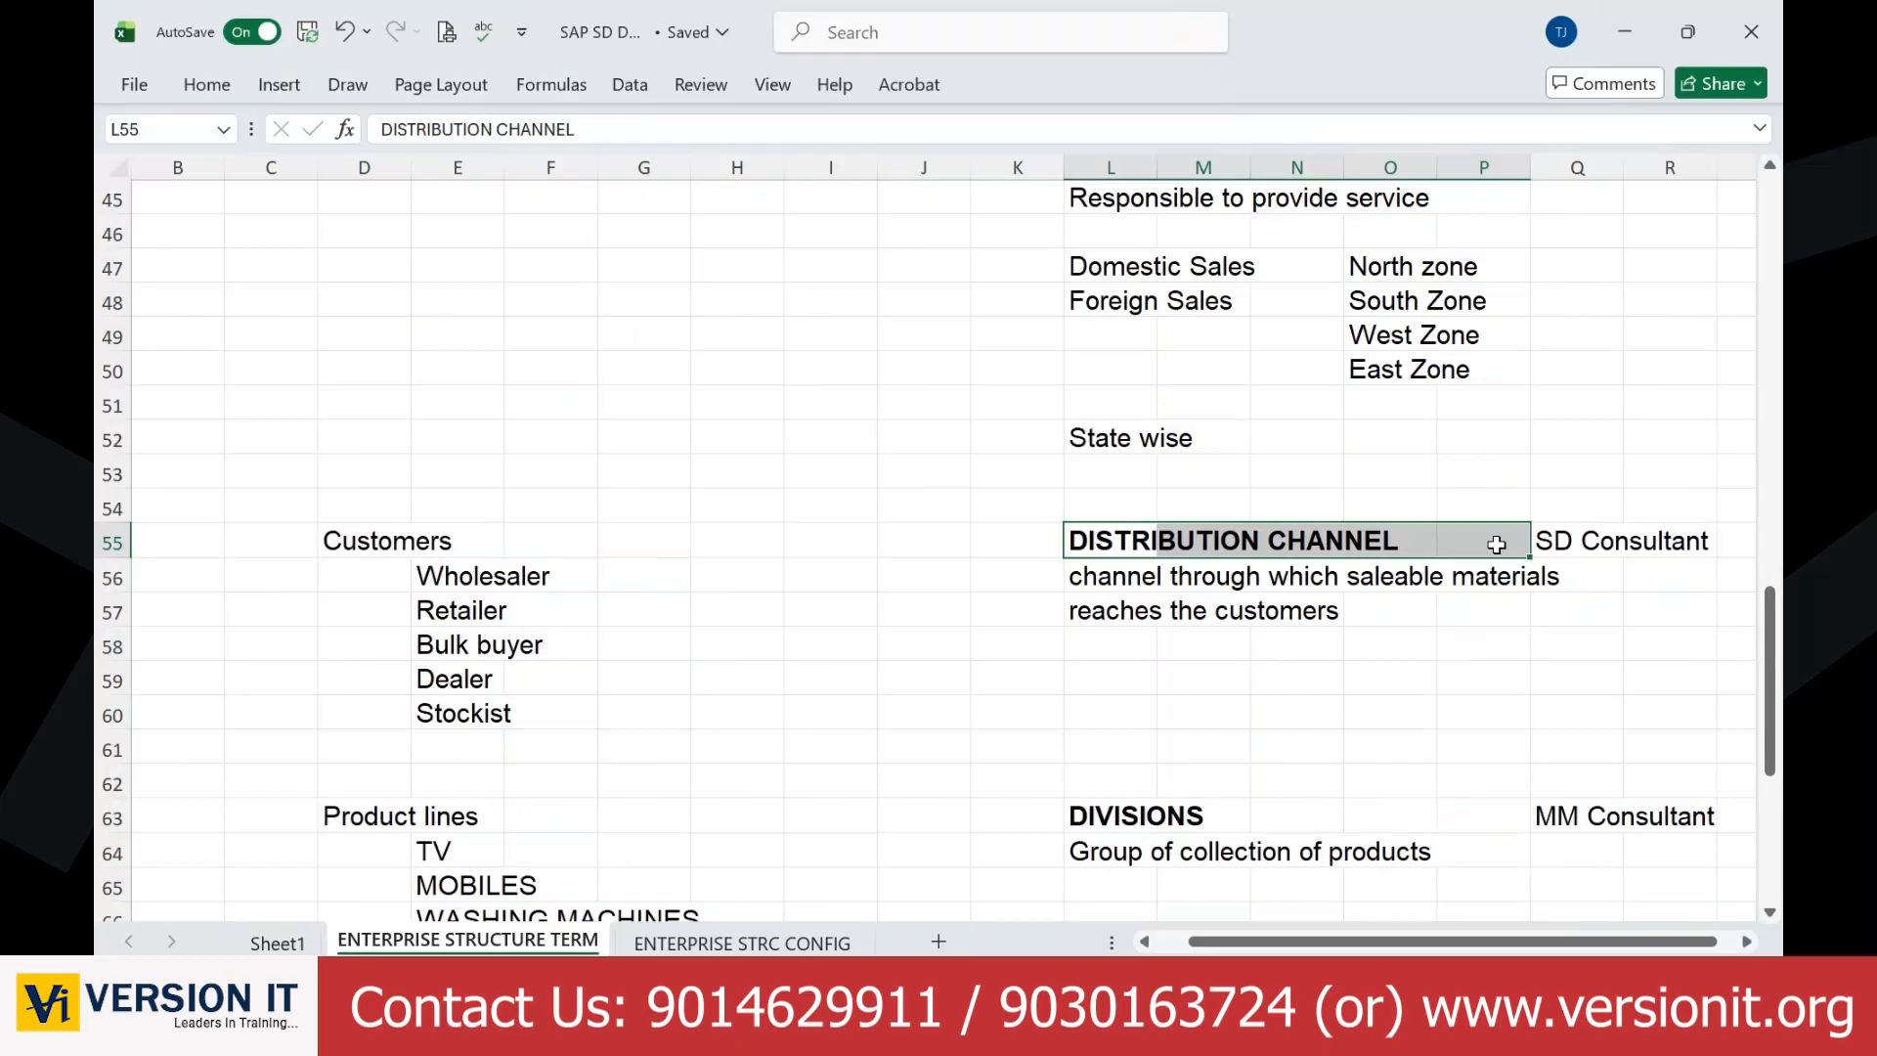
left_click(1210, 643)
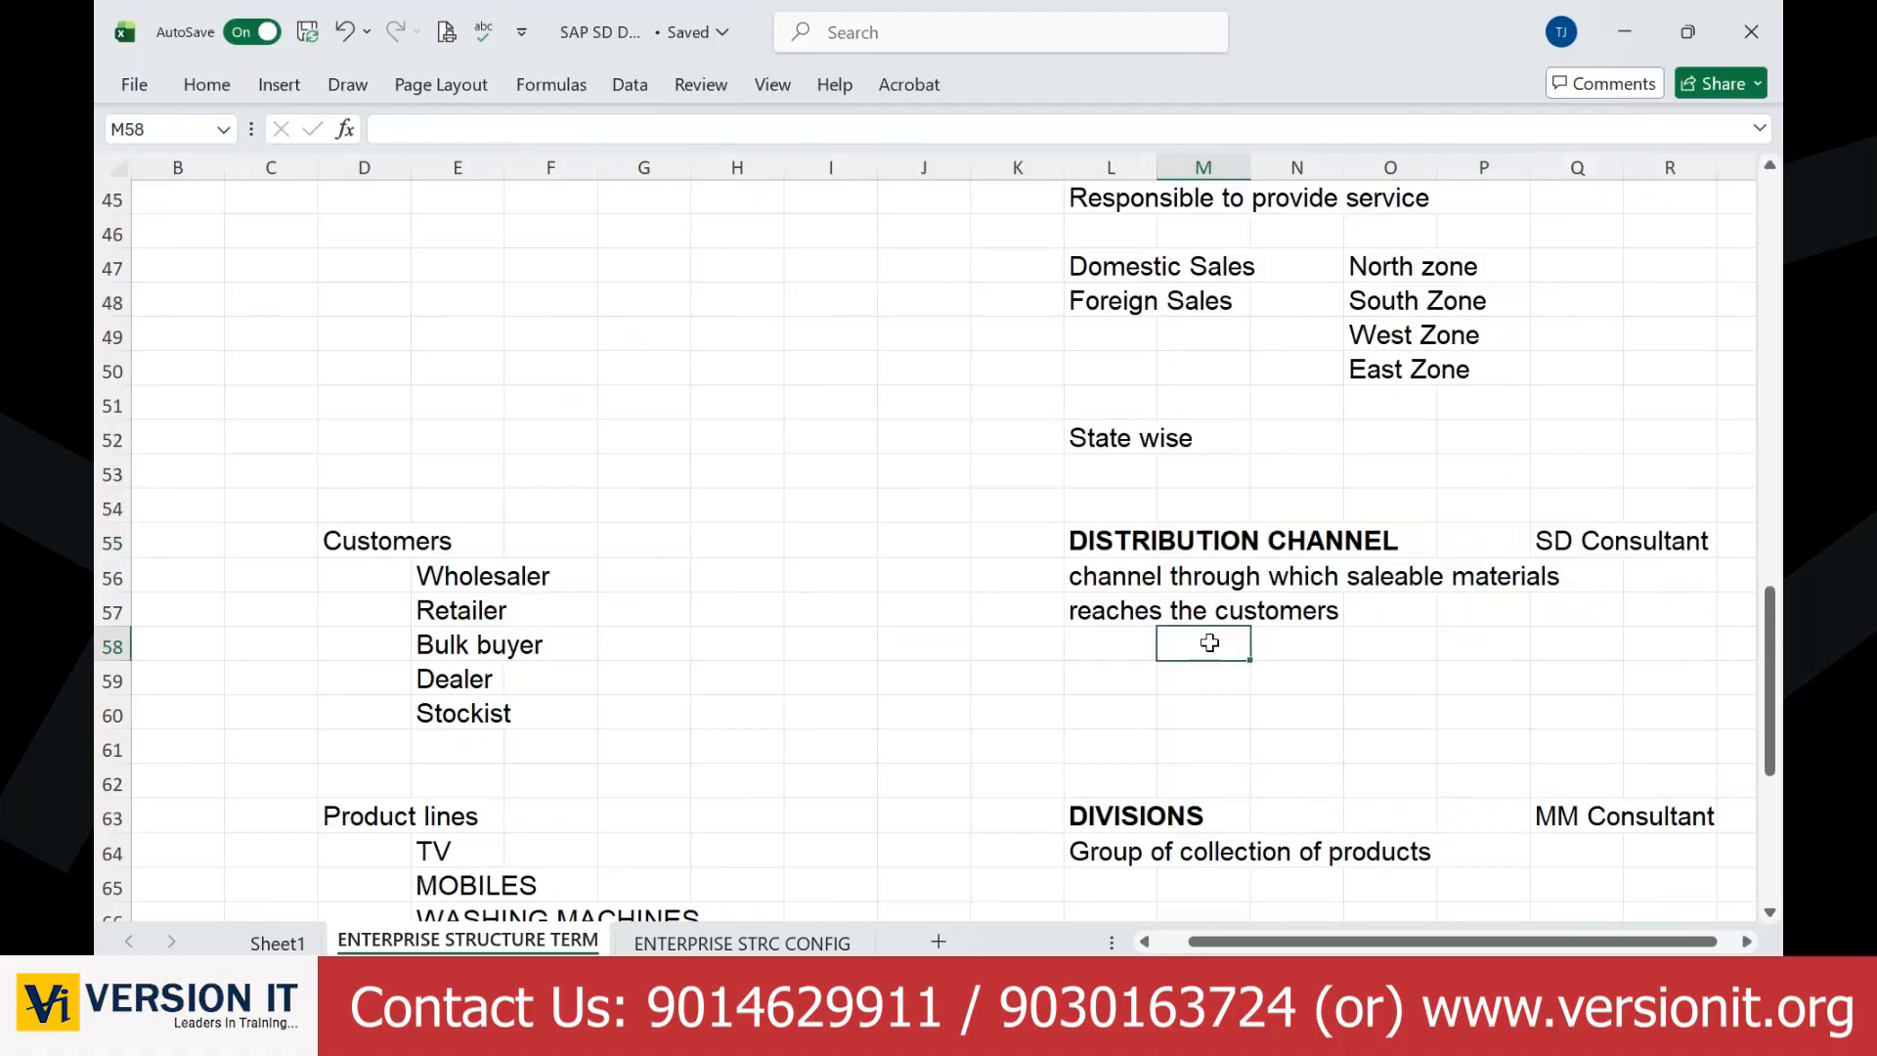
Step: Switch back to SAP and open the Define distribution channel activity from the implementation guide
left_click(1263, 1025)
left_click(1371, 895)
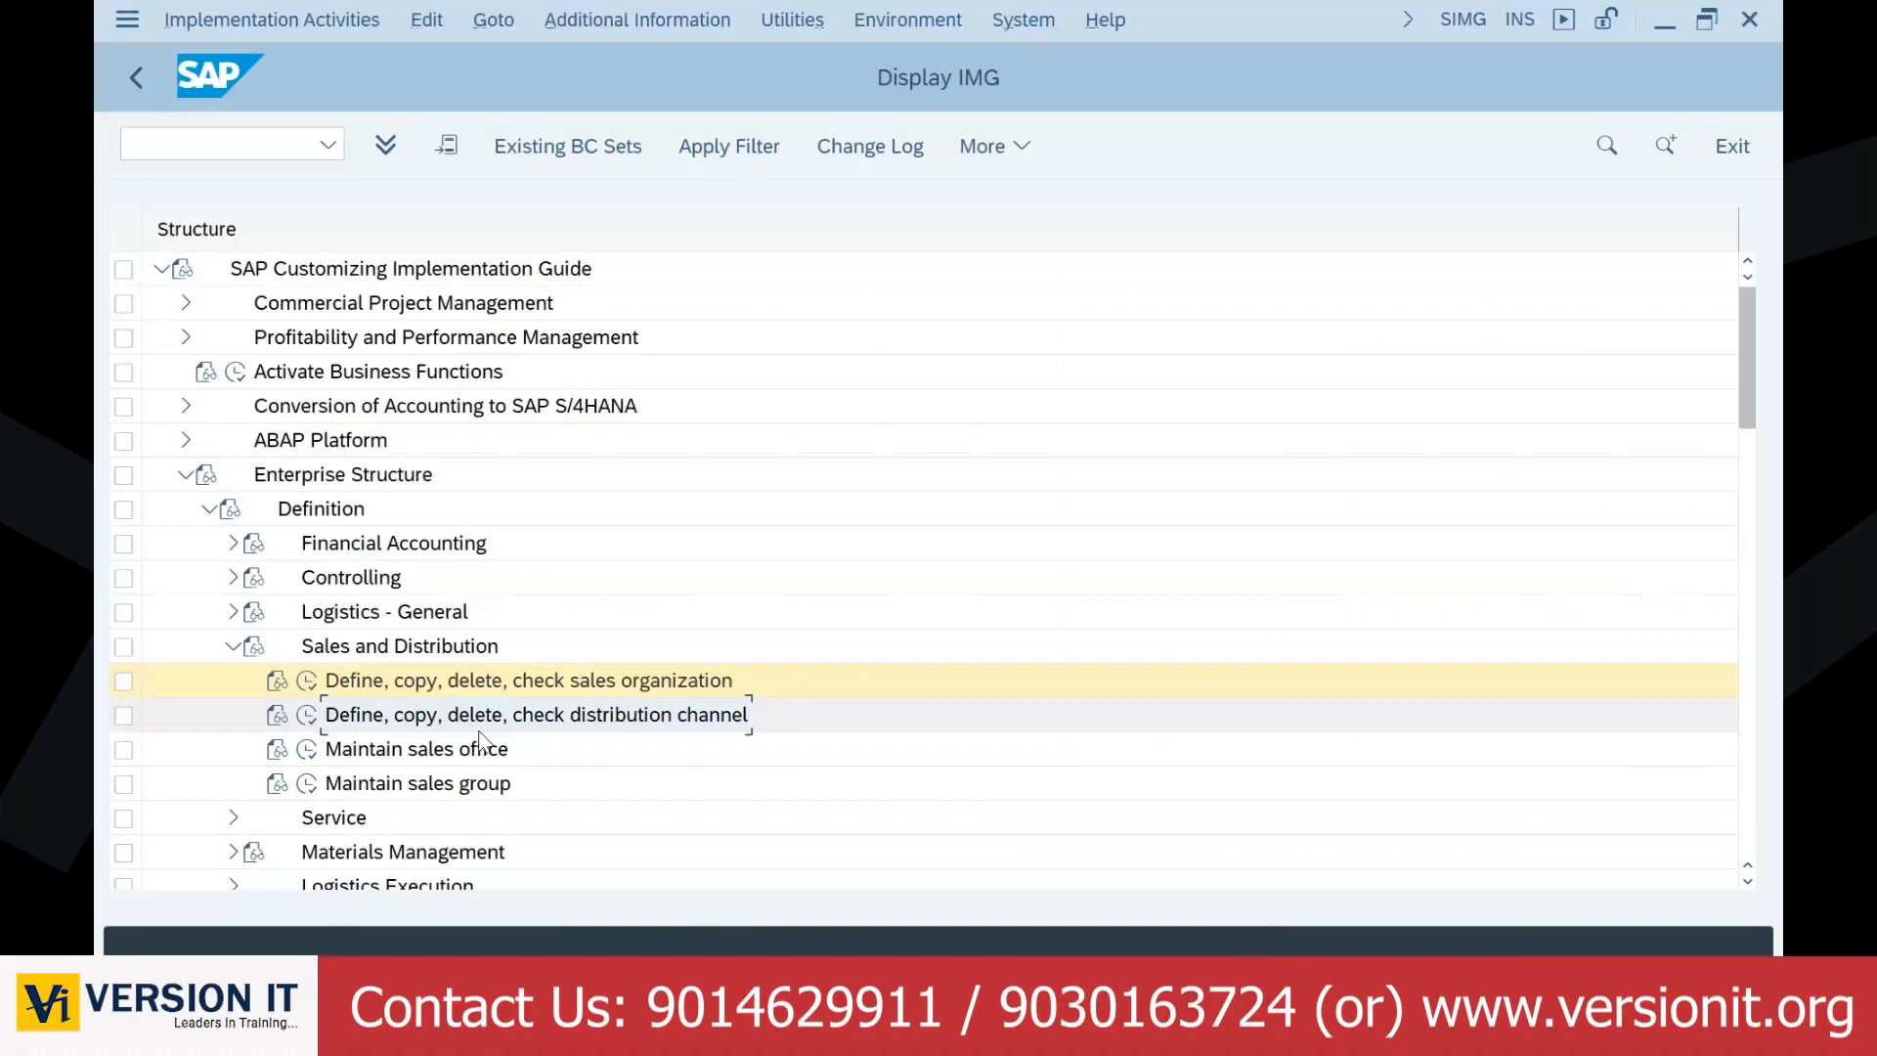
left_click(307, 718)
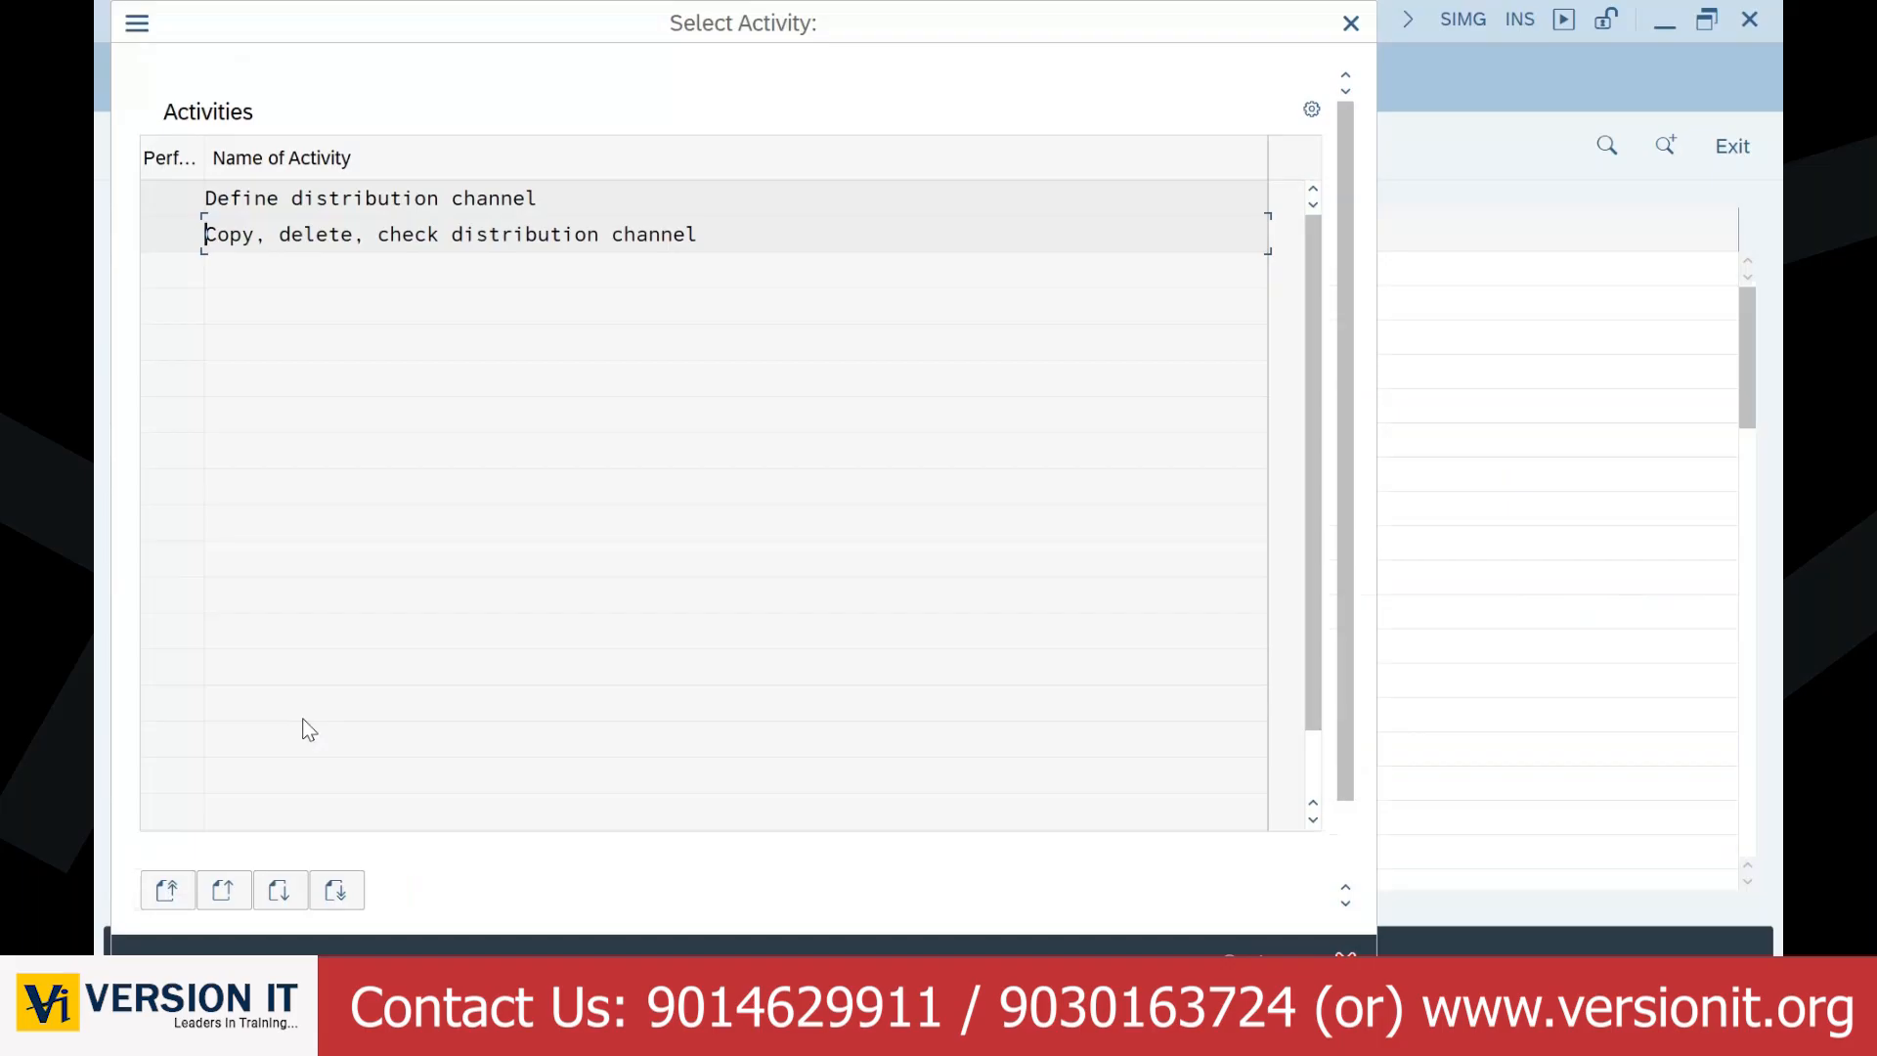
left_click_drag(538, 198, 167, 190)
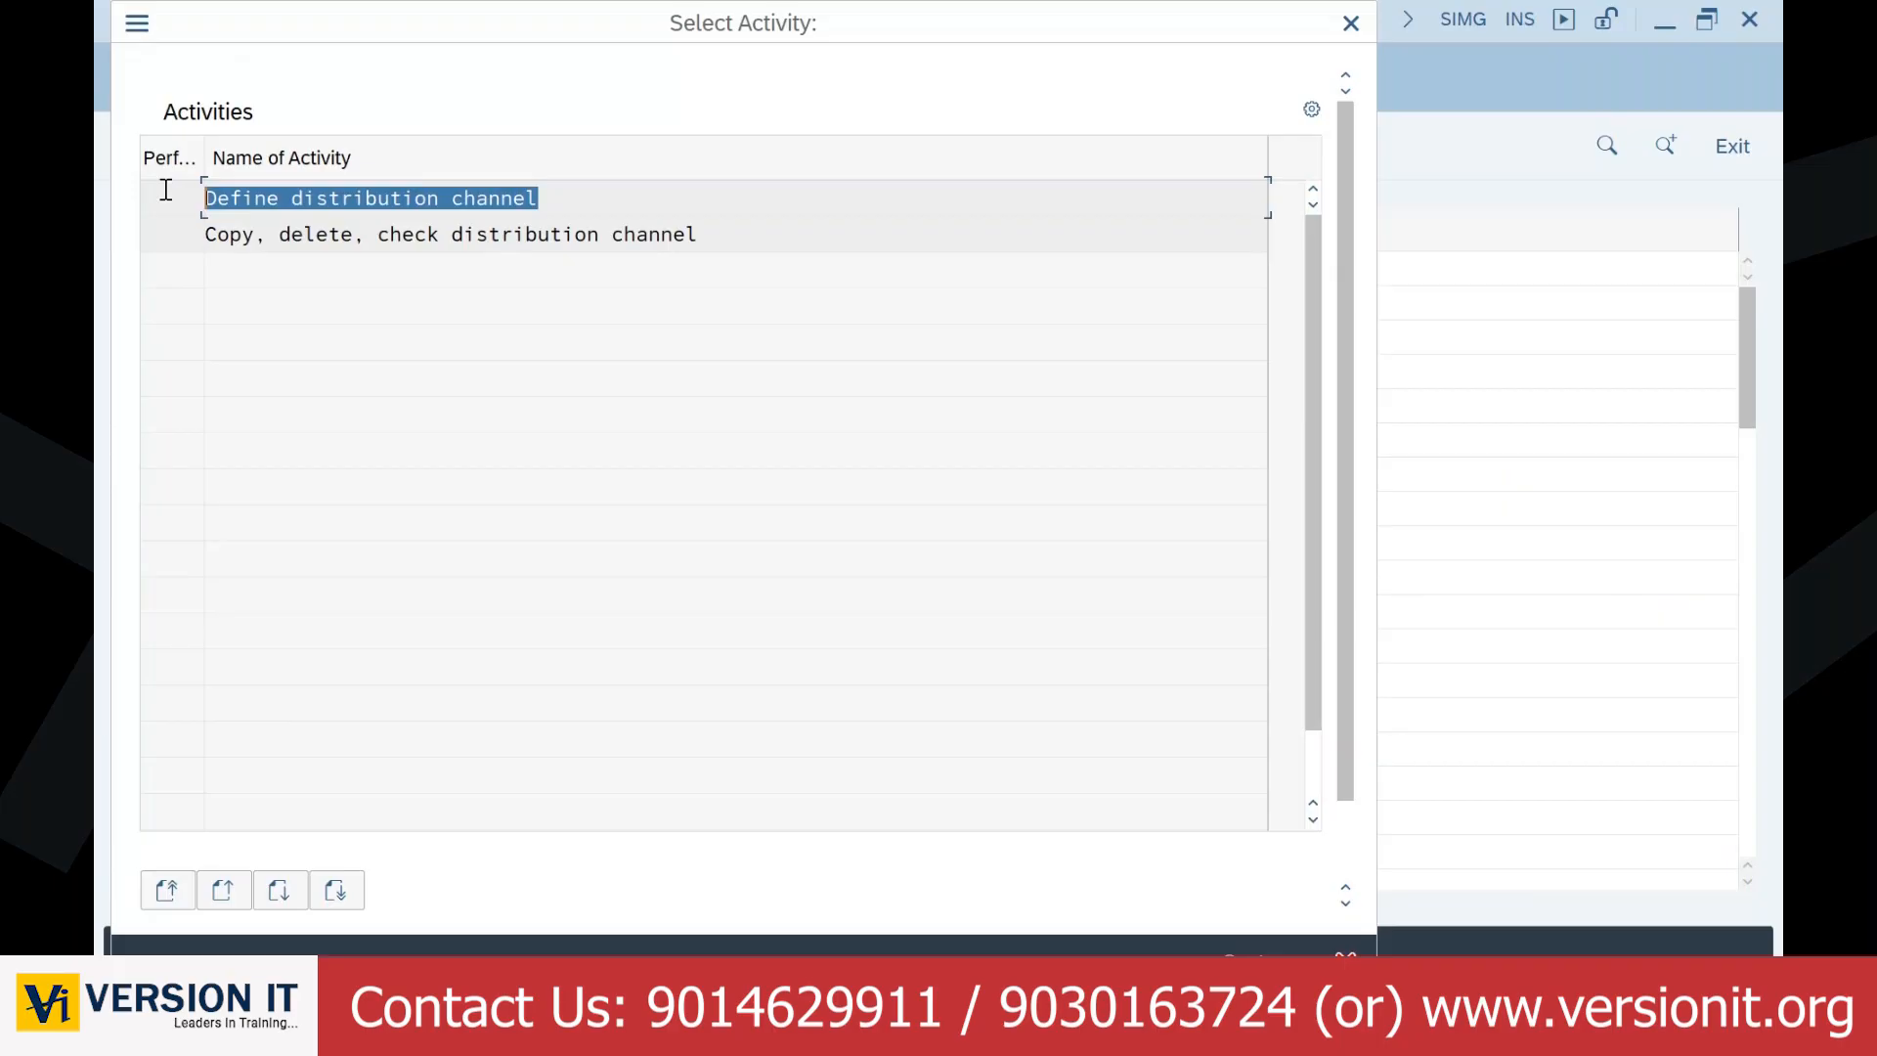
double_click(357, 200)
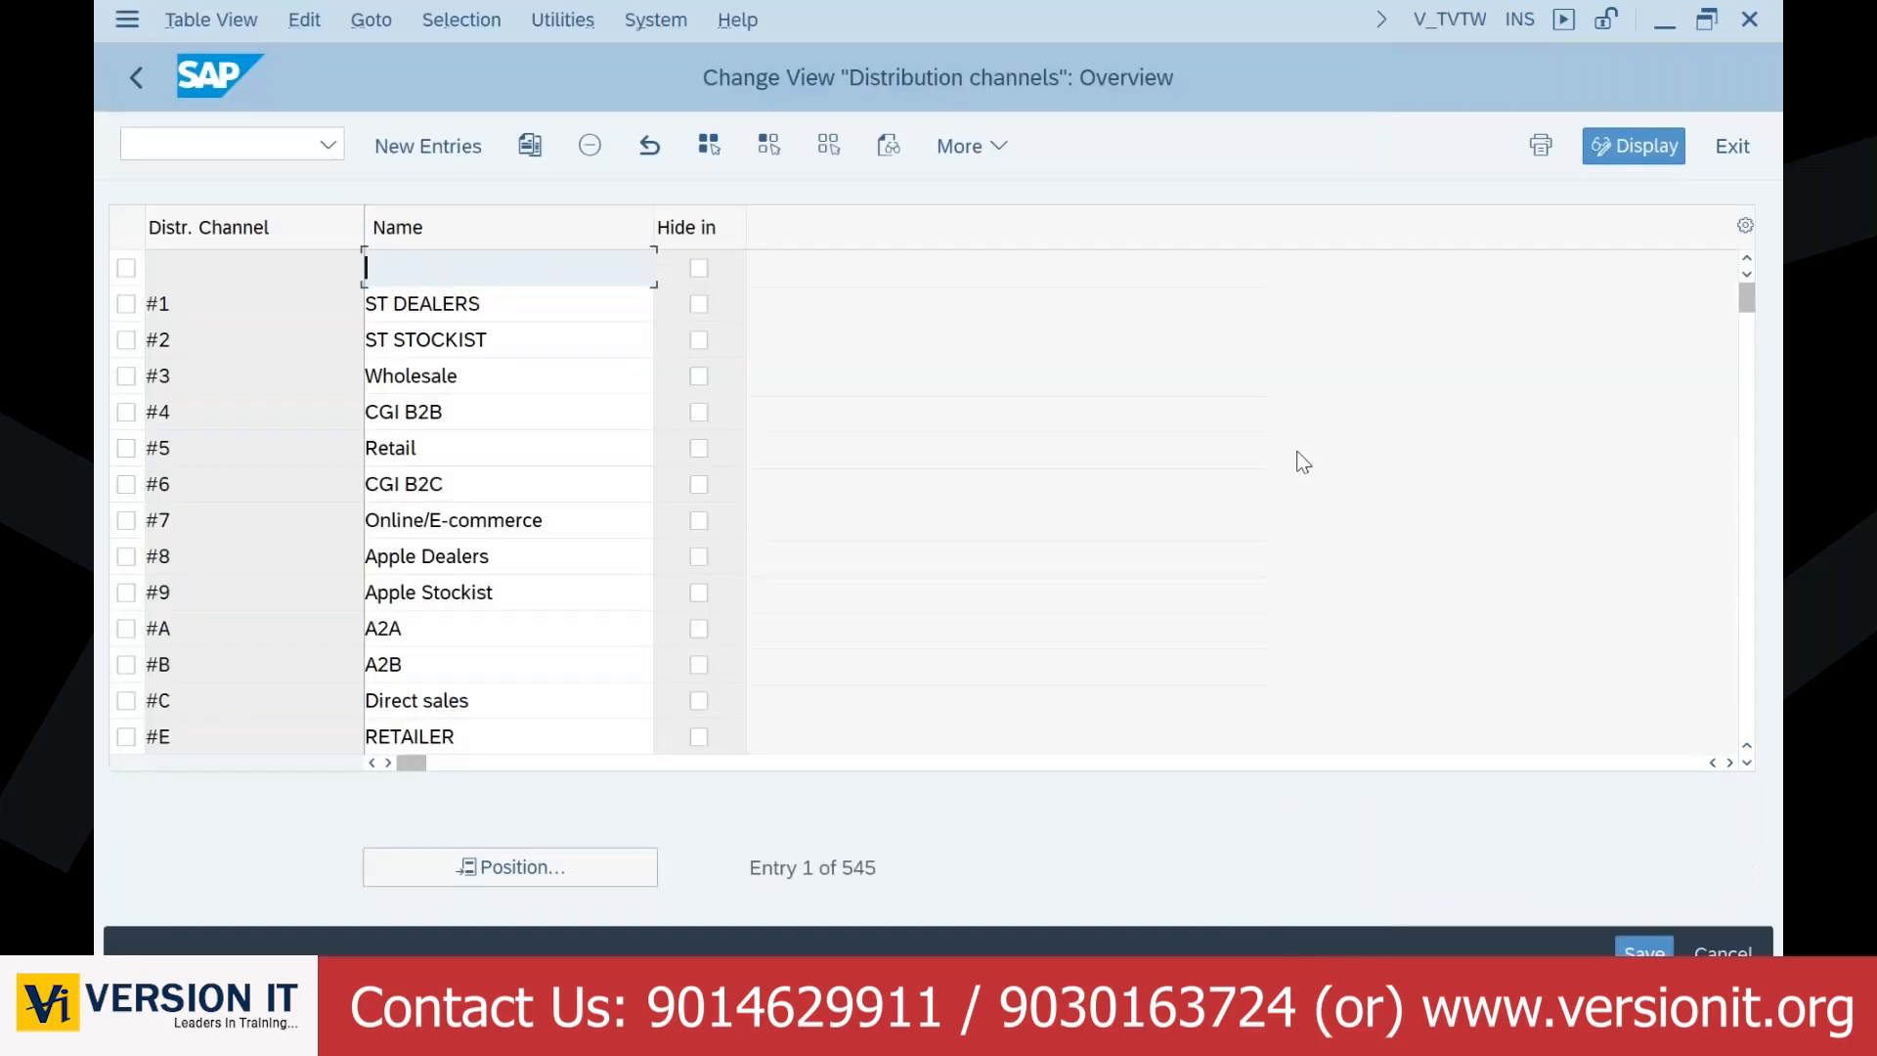
Step: Look through the existing distribution channels to see which codes and names are already in use
left_click(215, 342)
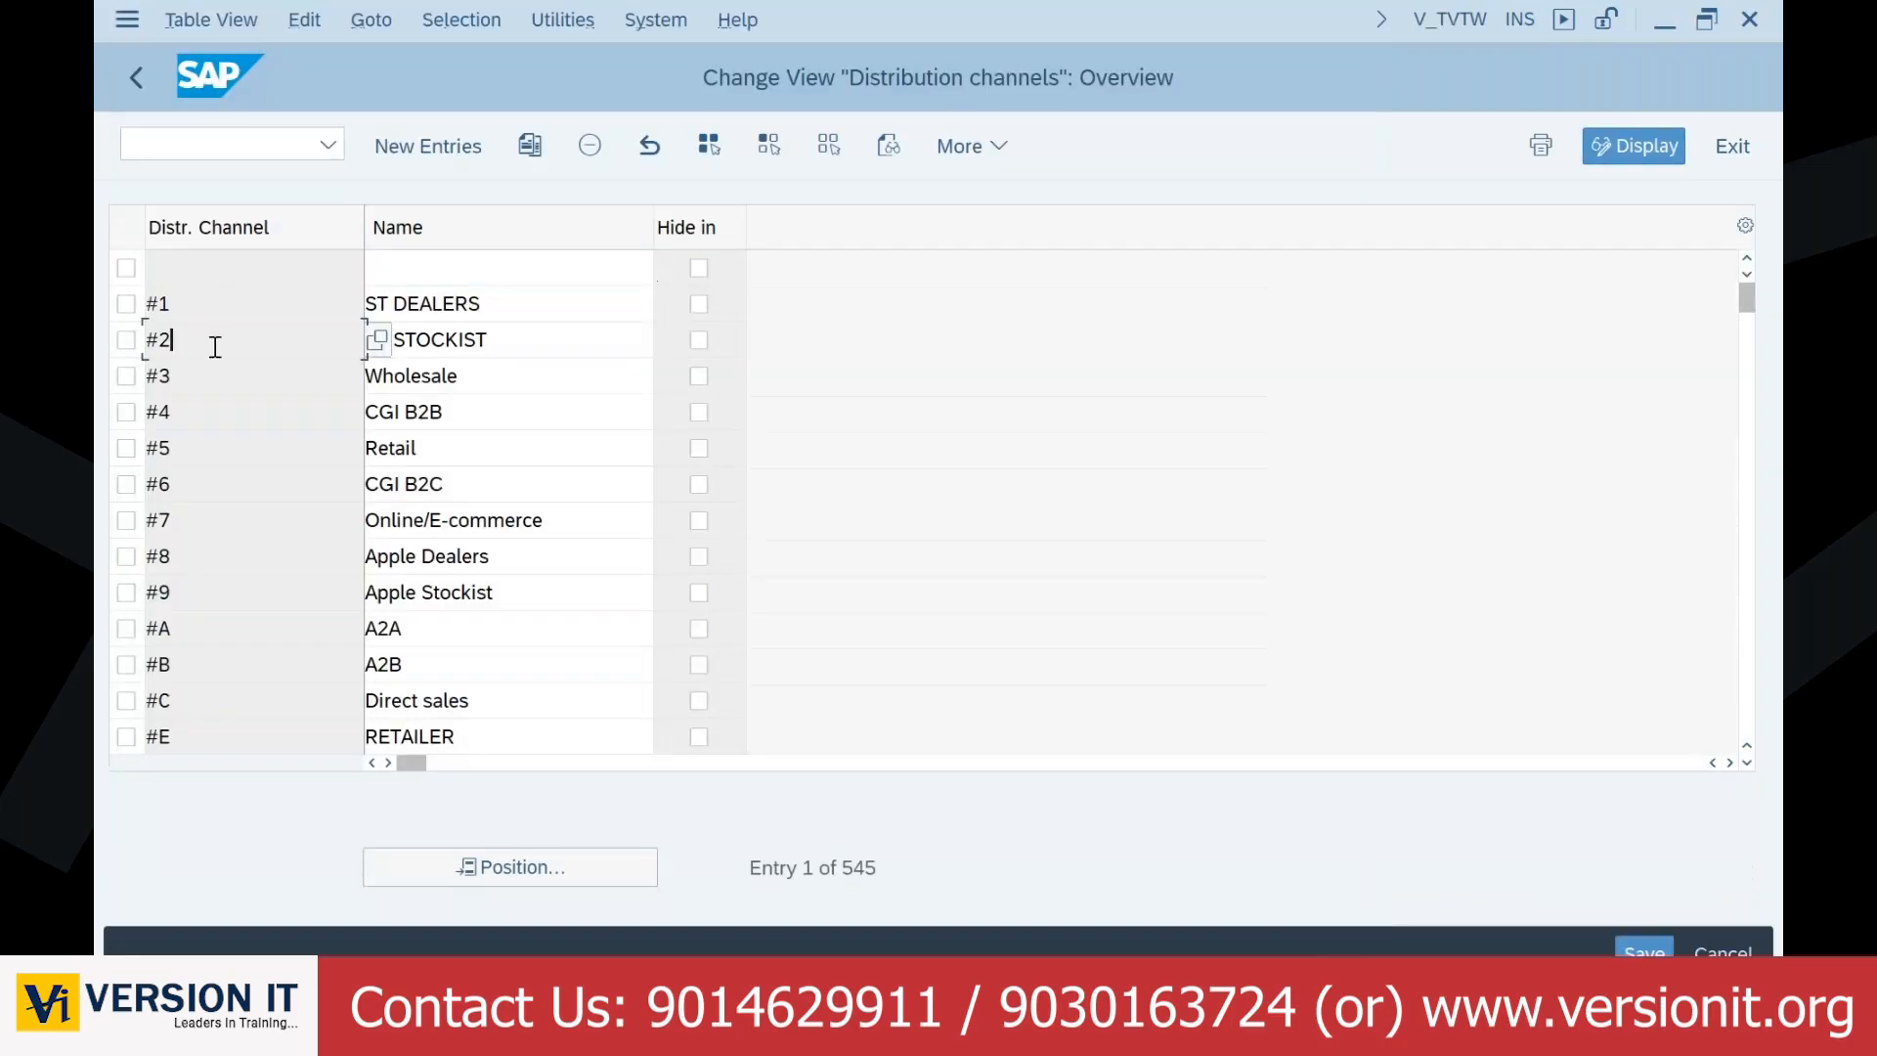
left_click(208, 414)
left_click(206, 484)
scroll(208, 523, "down", 1)
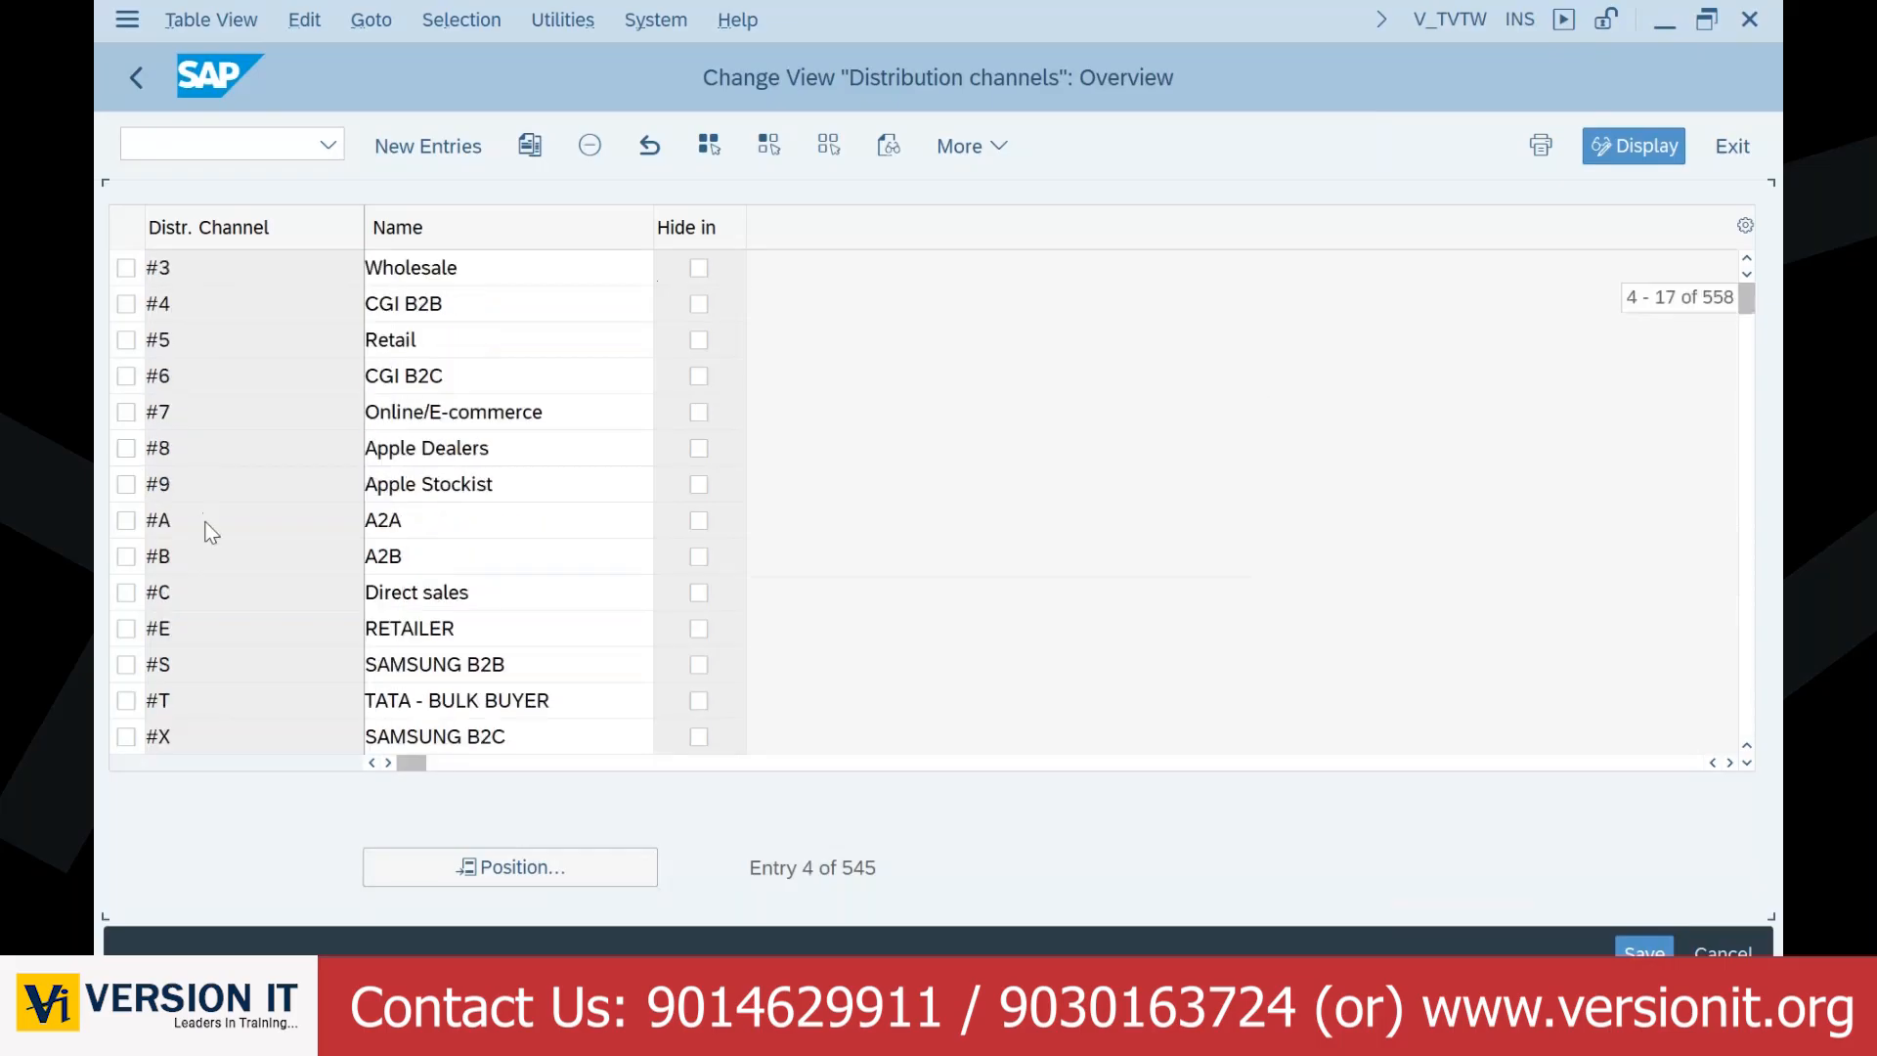
scroll(211, 528, "down", 5)
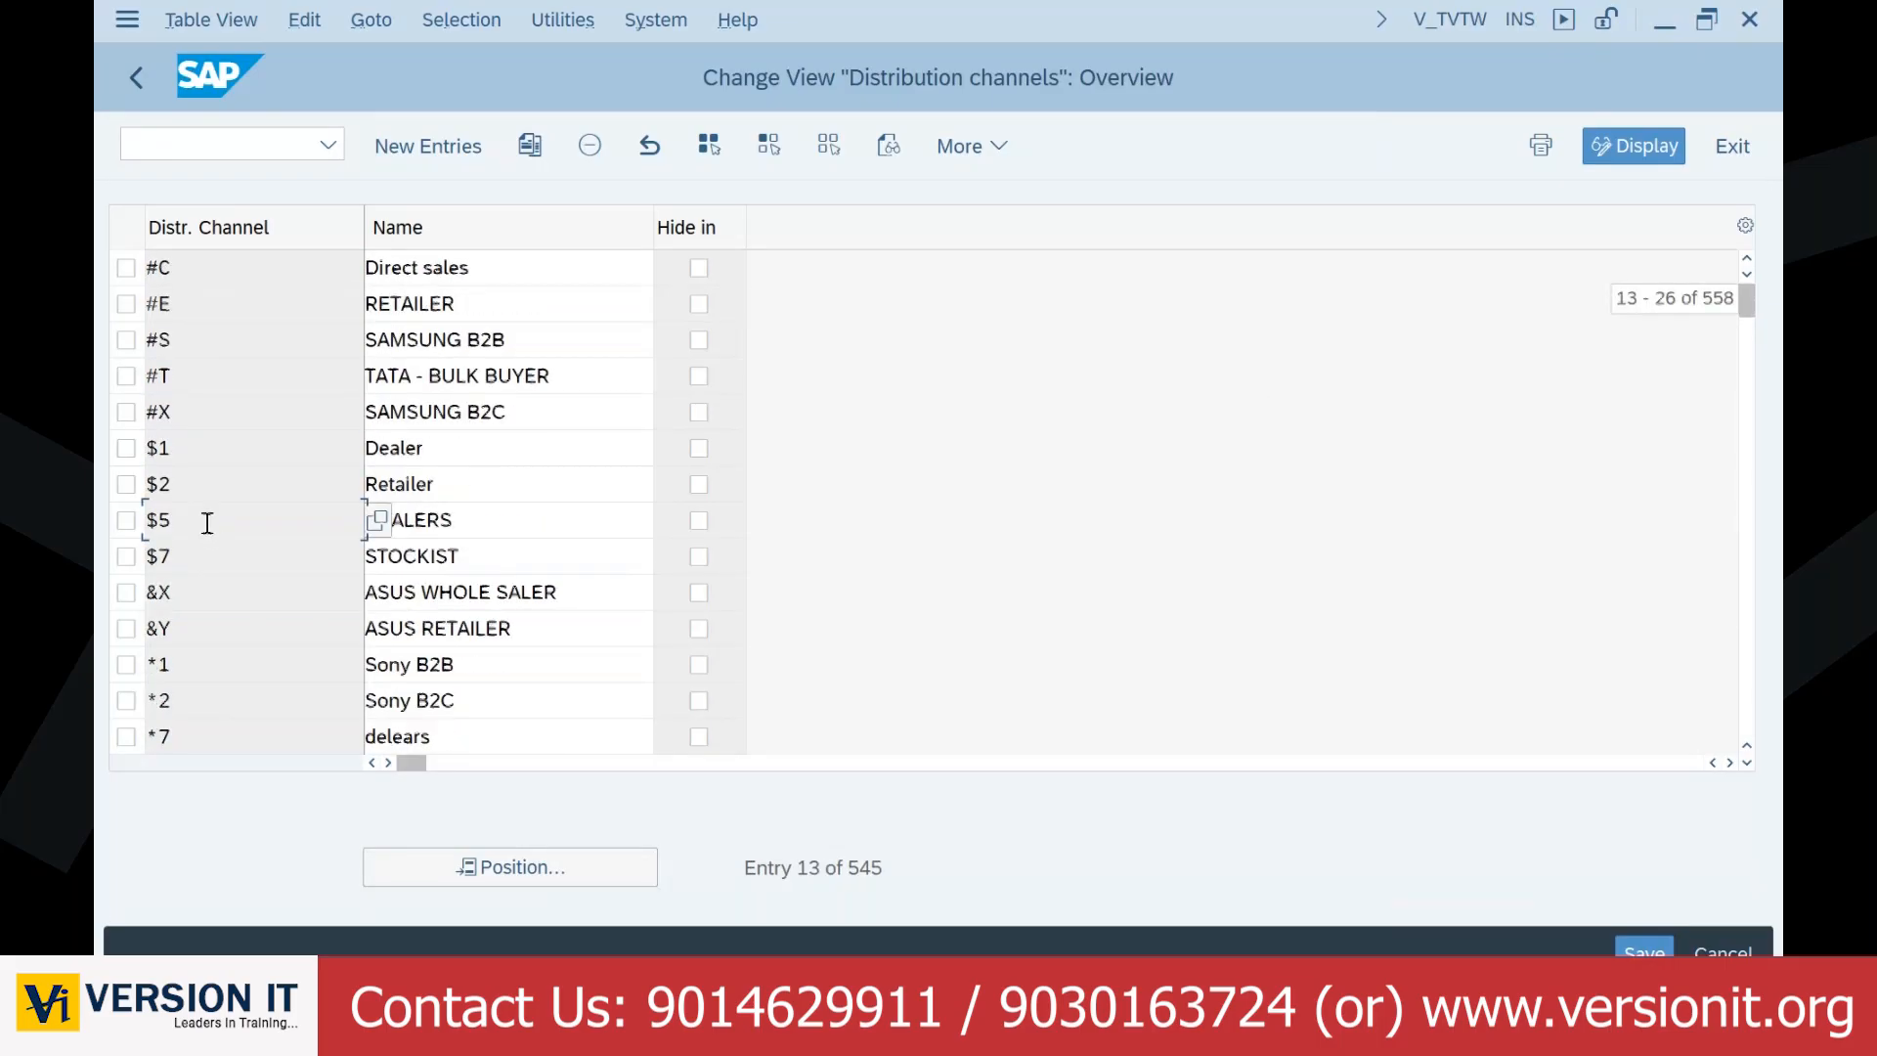
scroll(210, 527, "down", 2)
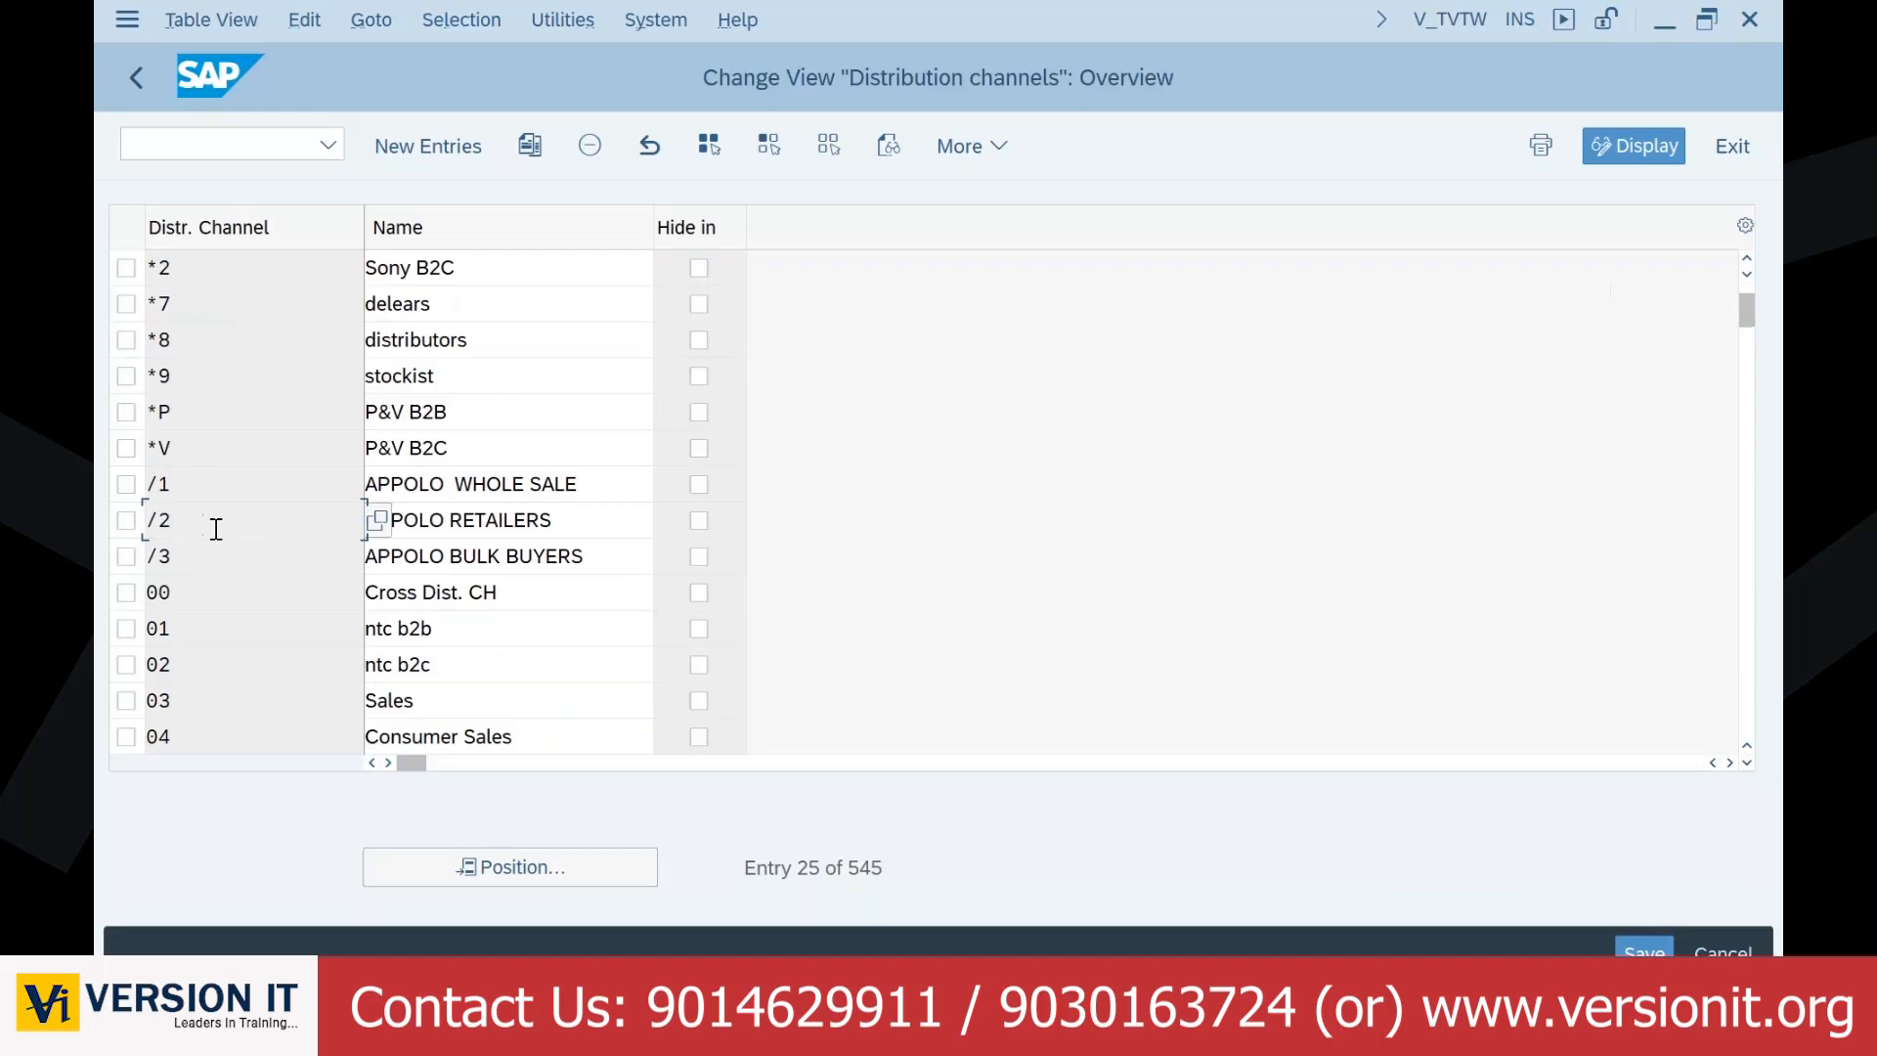
scroll(216, 528, "down", 4)
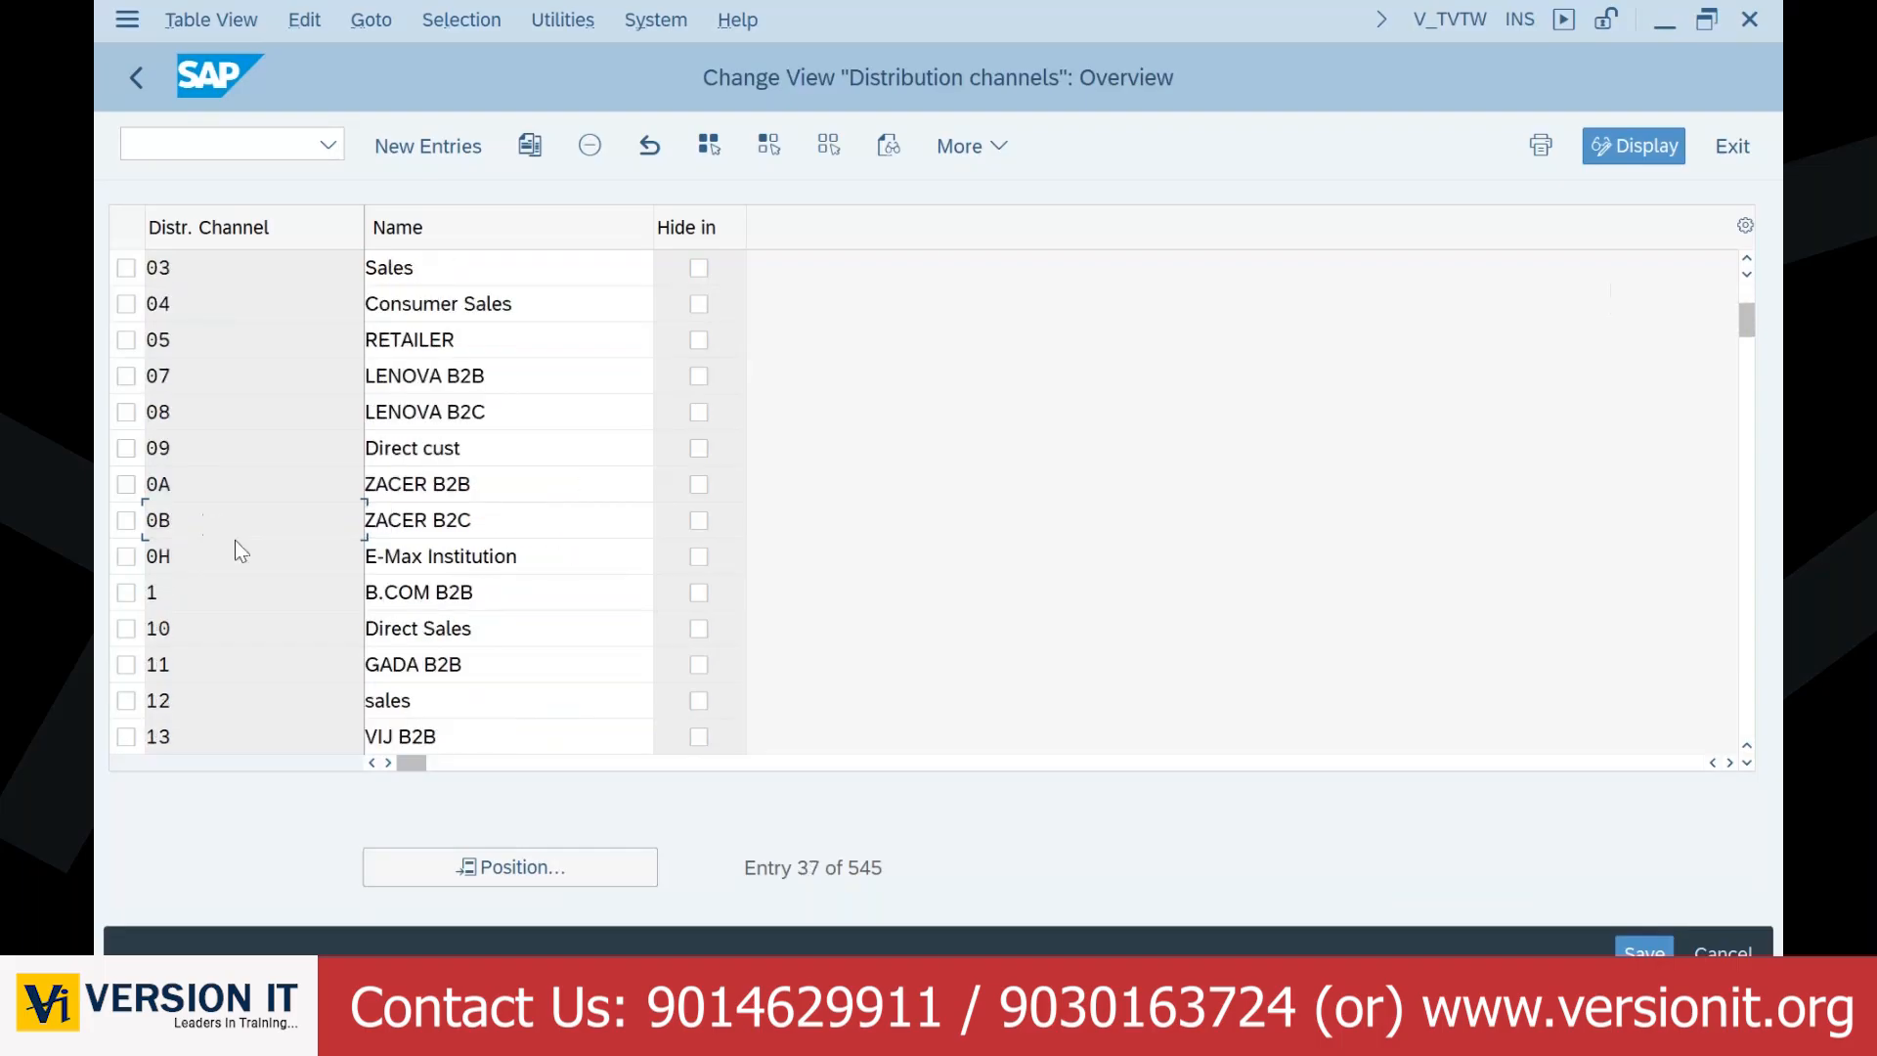
scroll(235, 540, "down", 2)
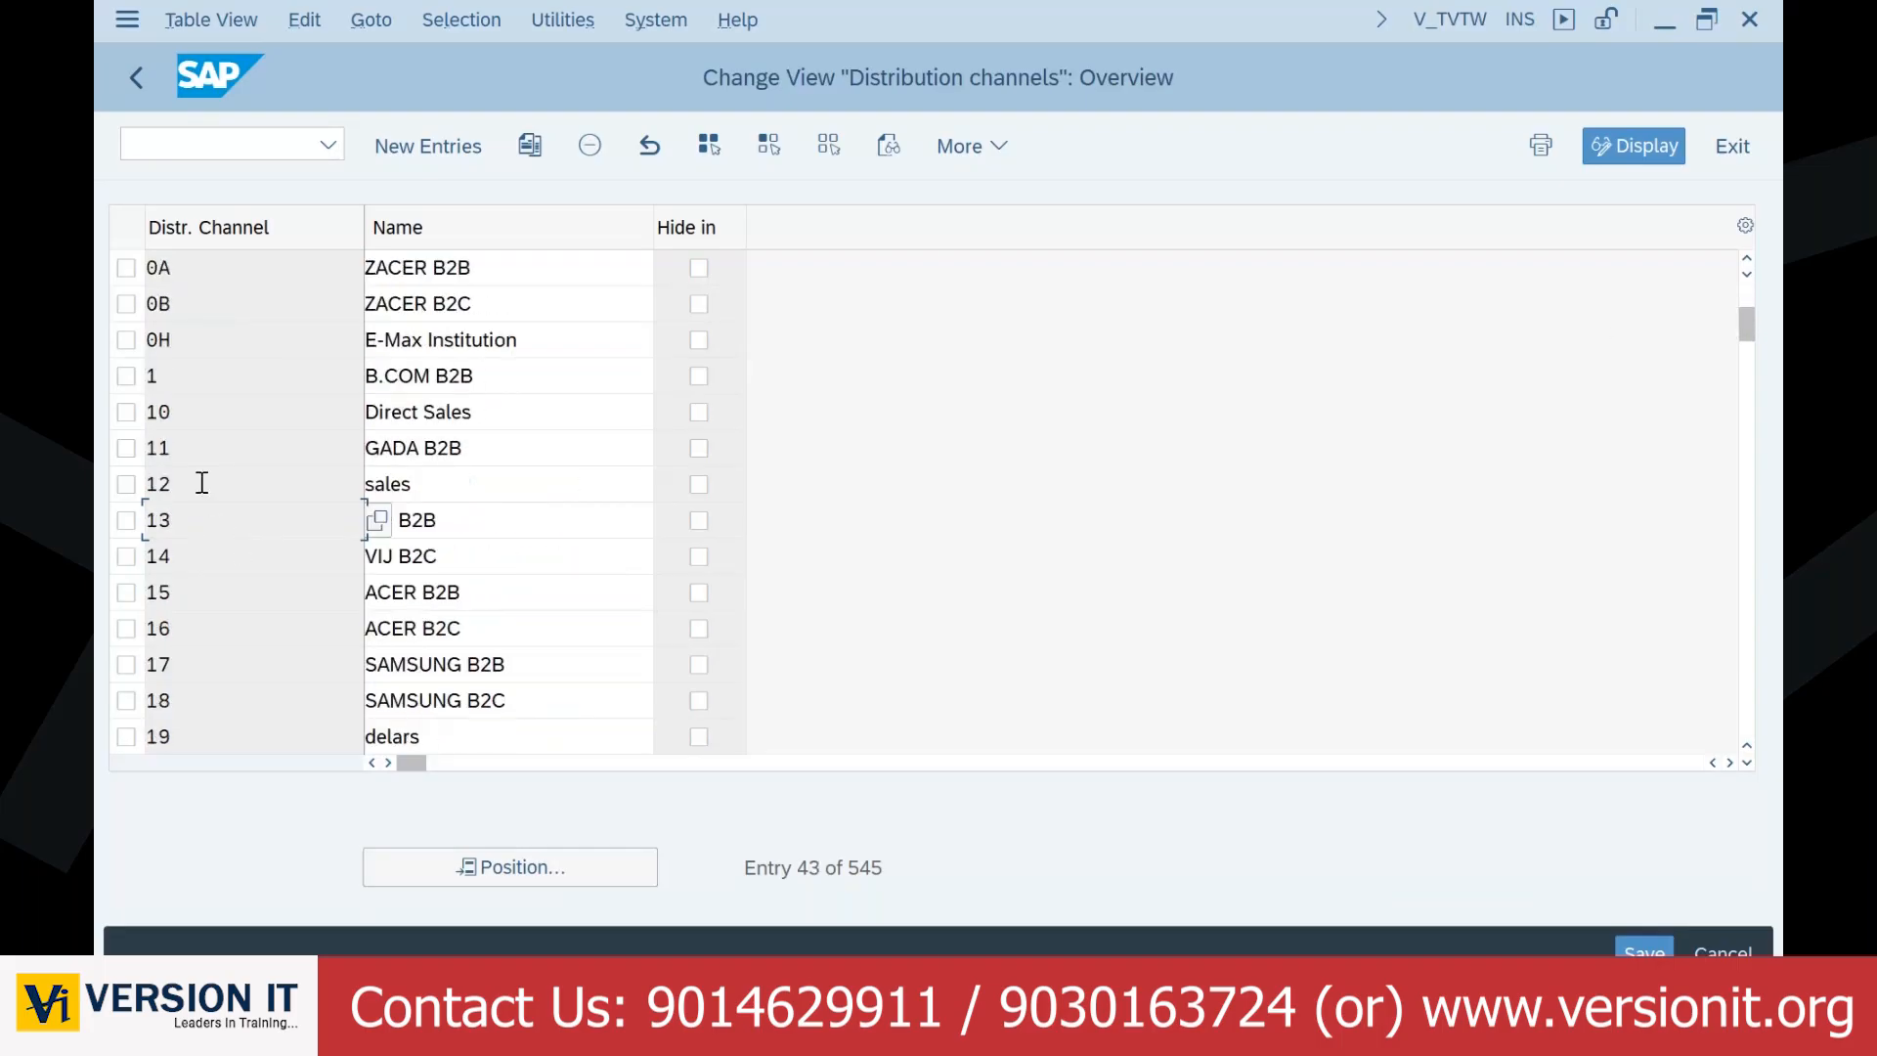
scroll(202, 483, "down", 2)
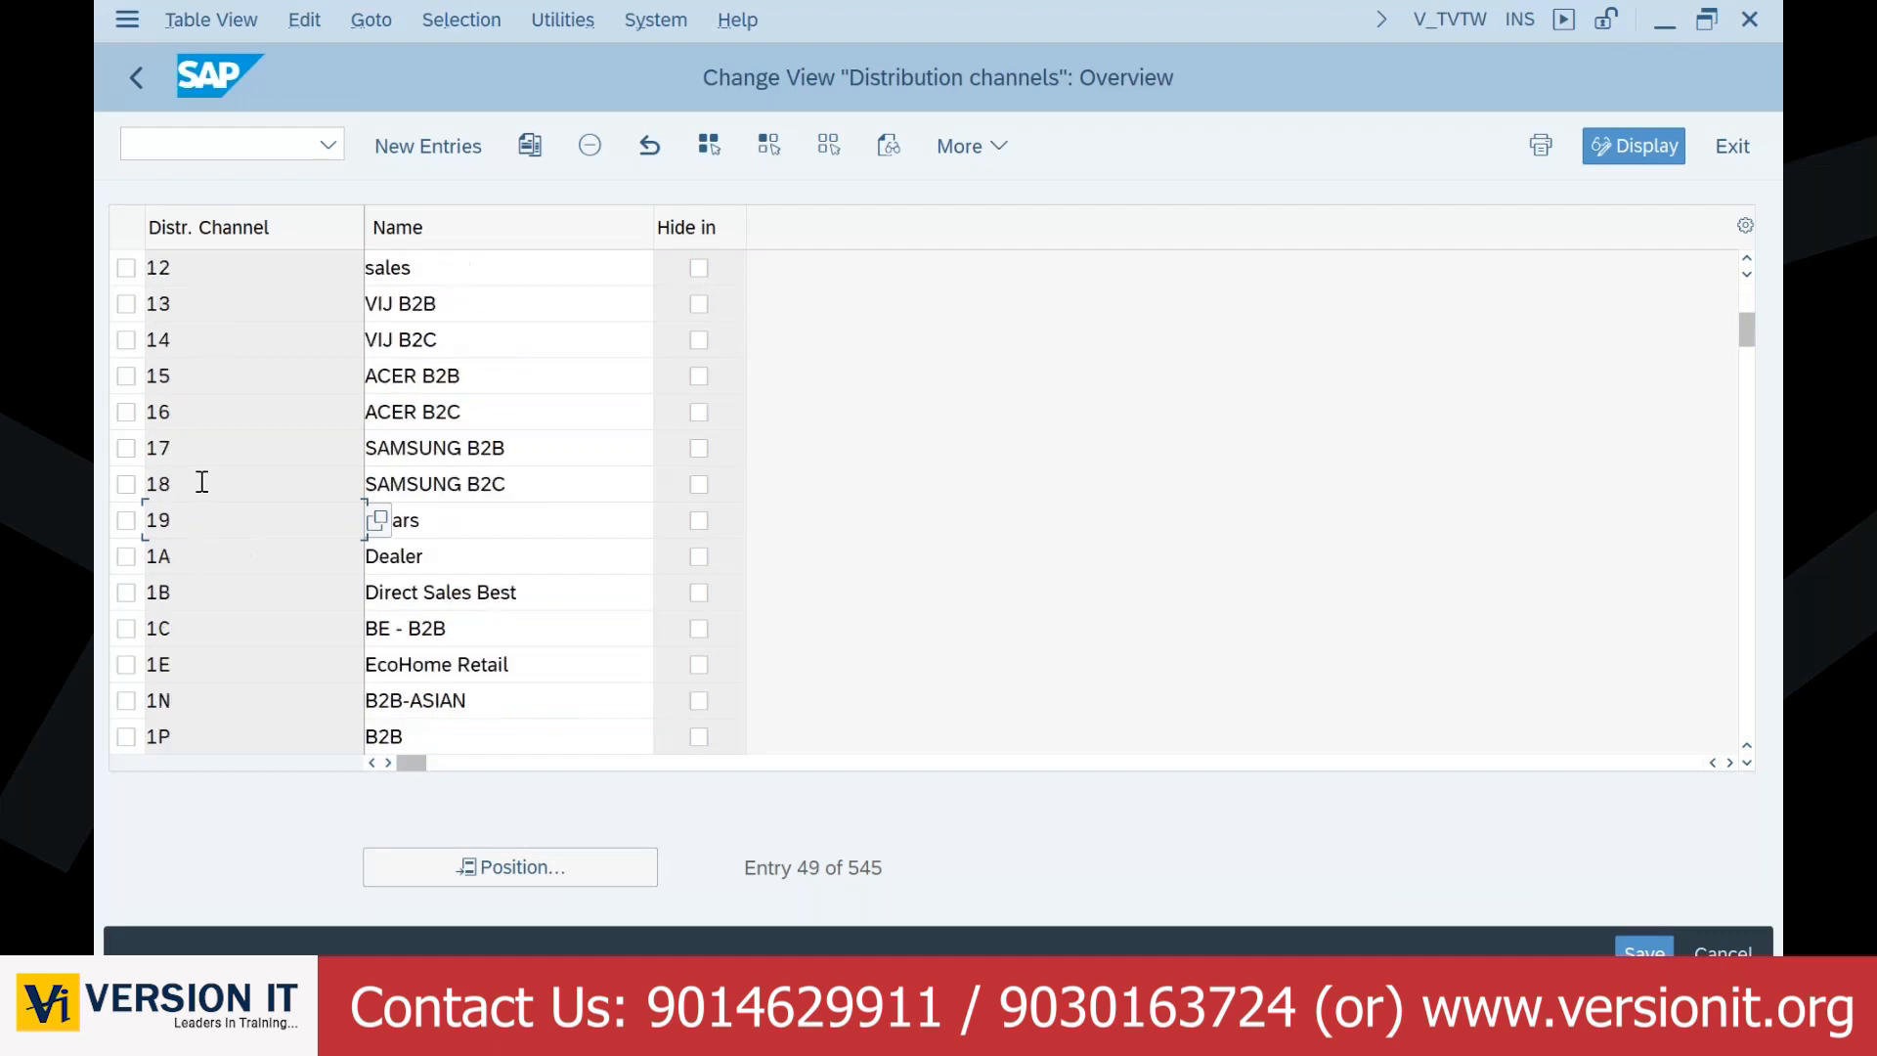
scroll(201, 483, "down", 4)
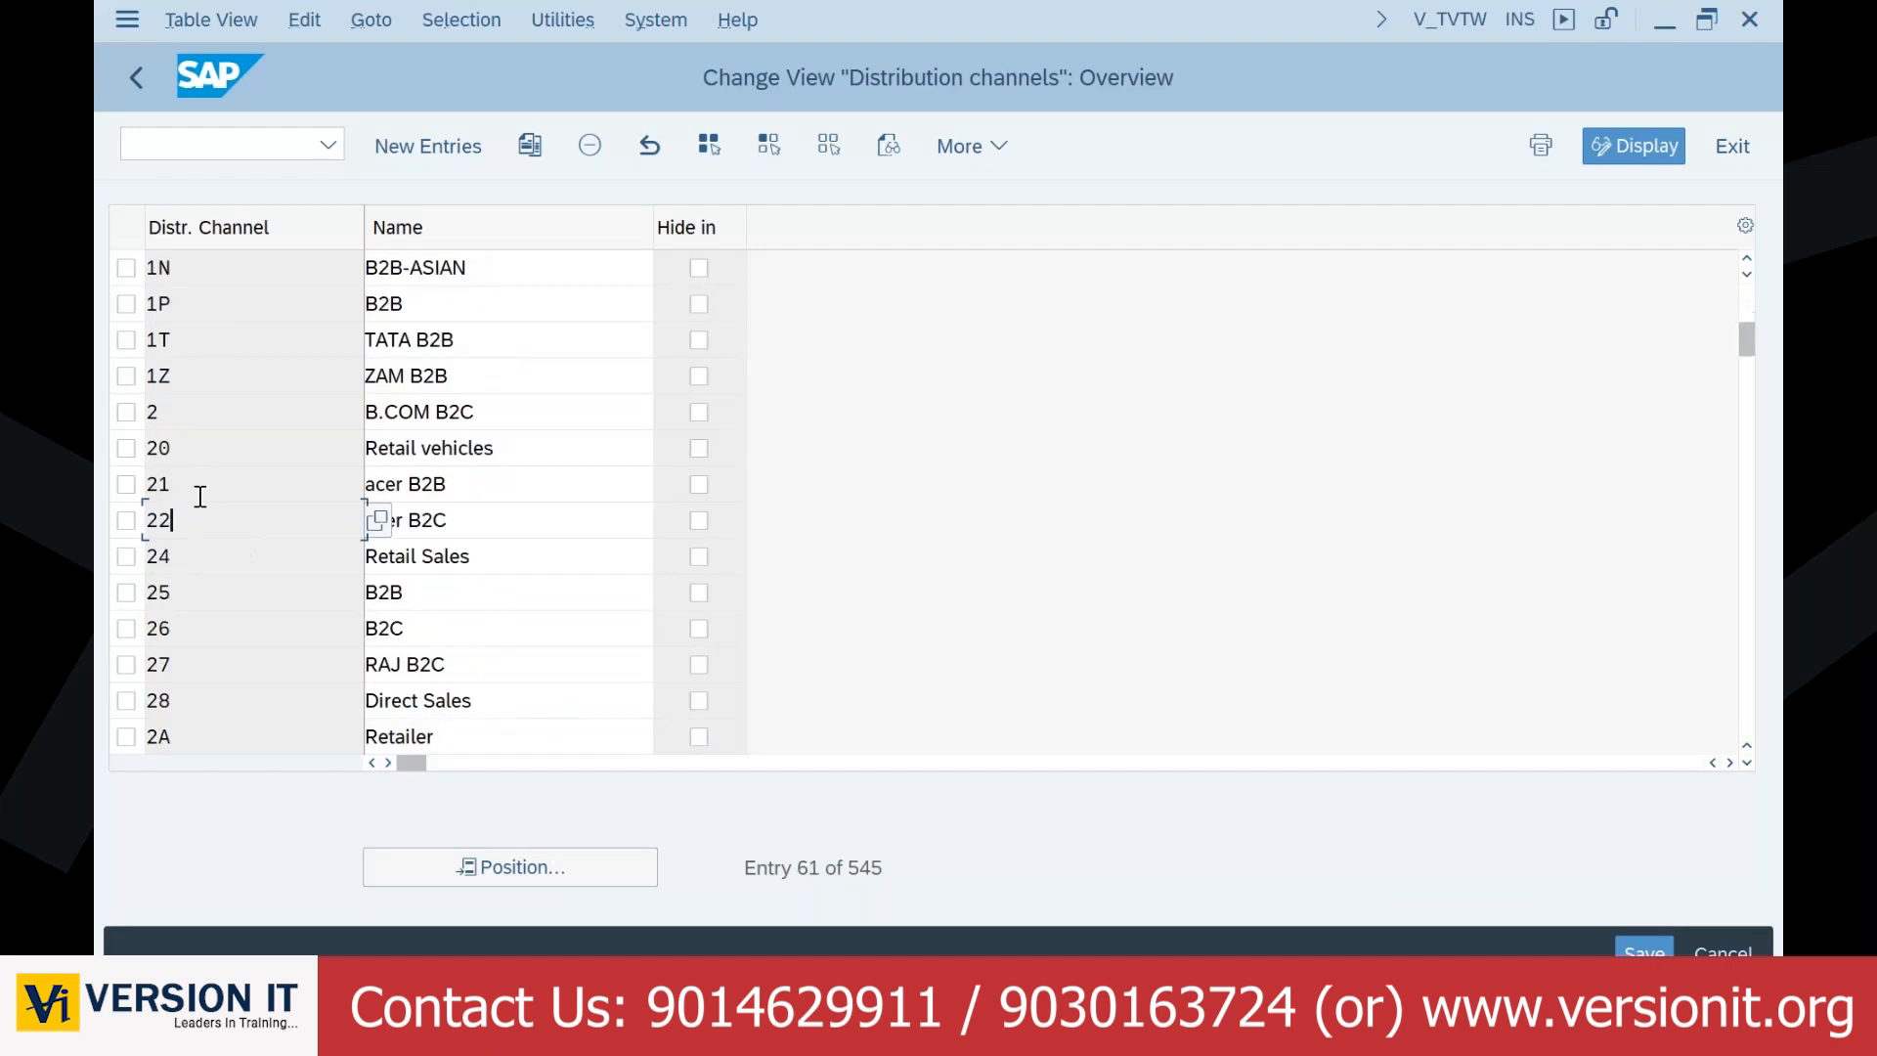
scroll(200, 497, "down", 2)
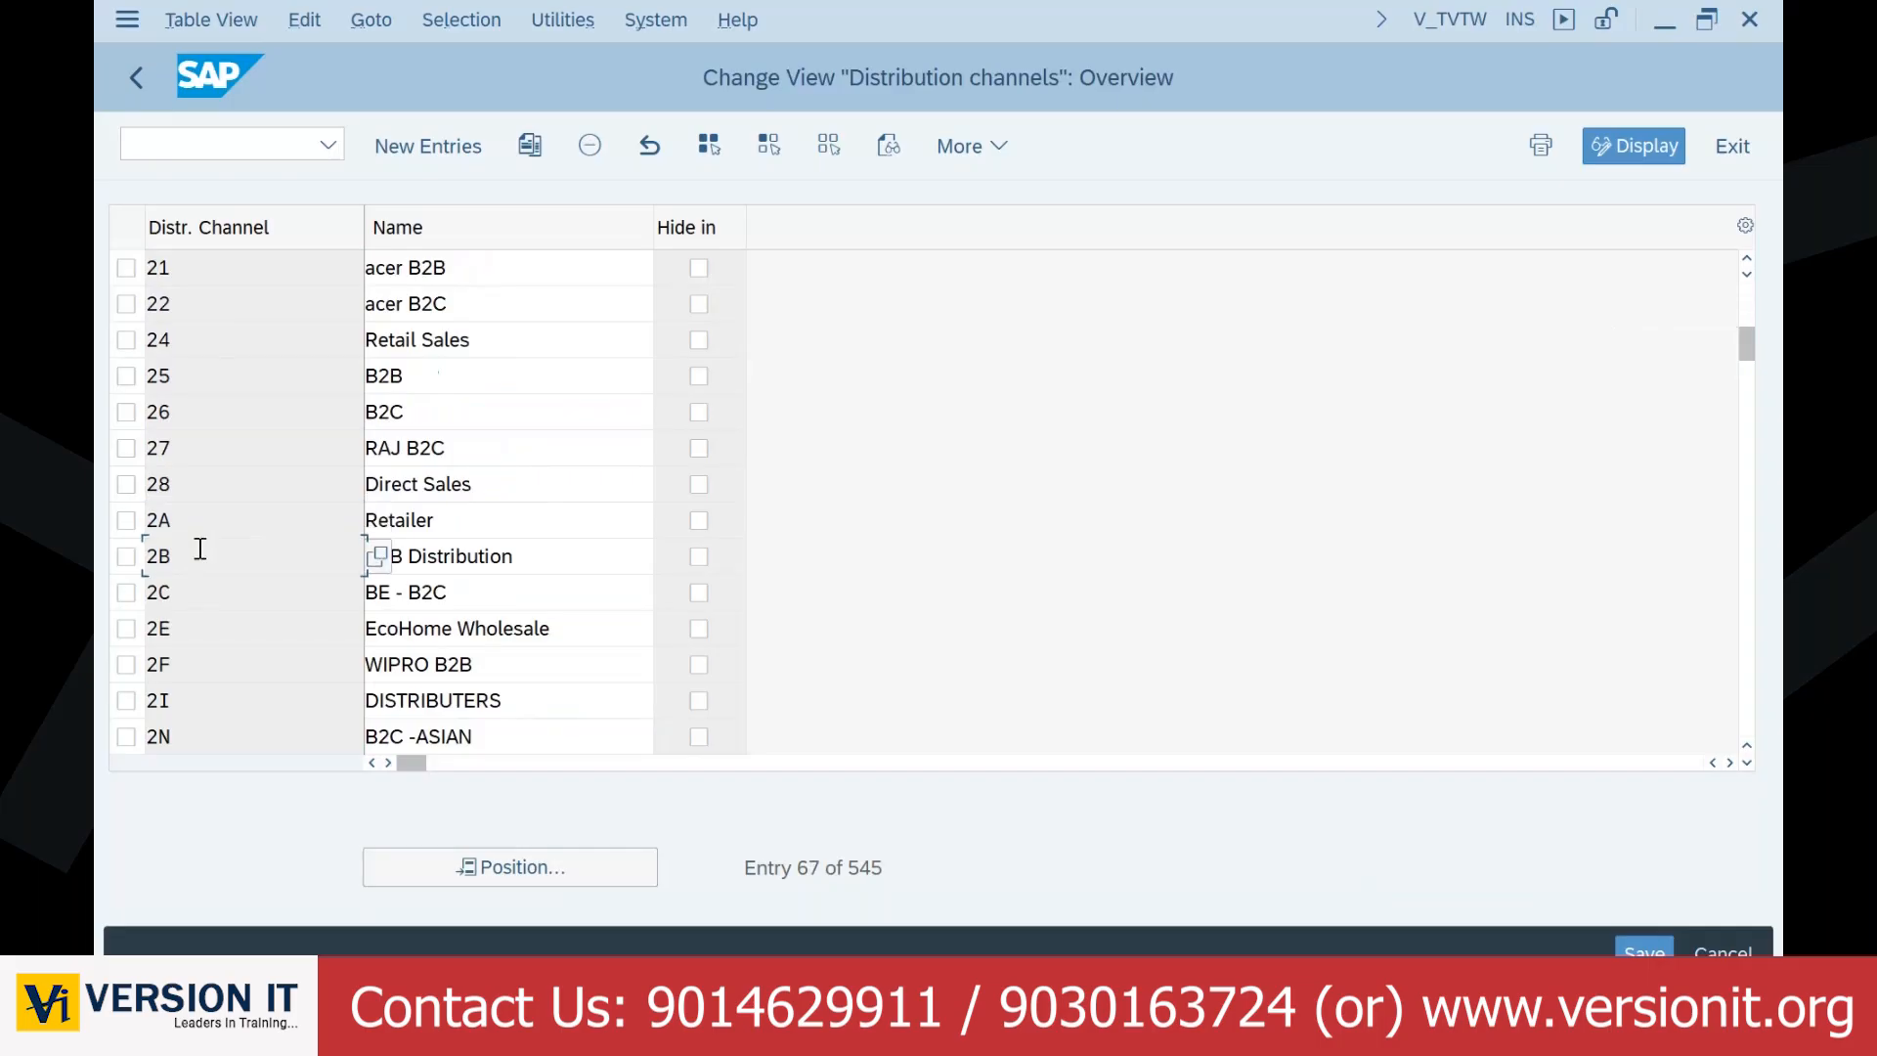
left_click(201, 551)
scroll(231, 626, "down", 2)
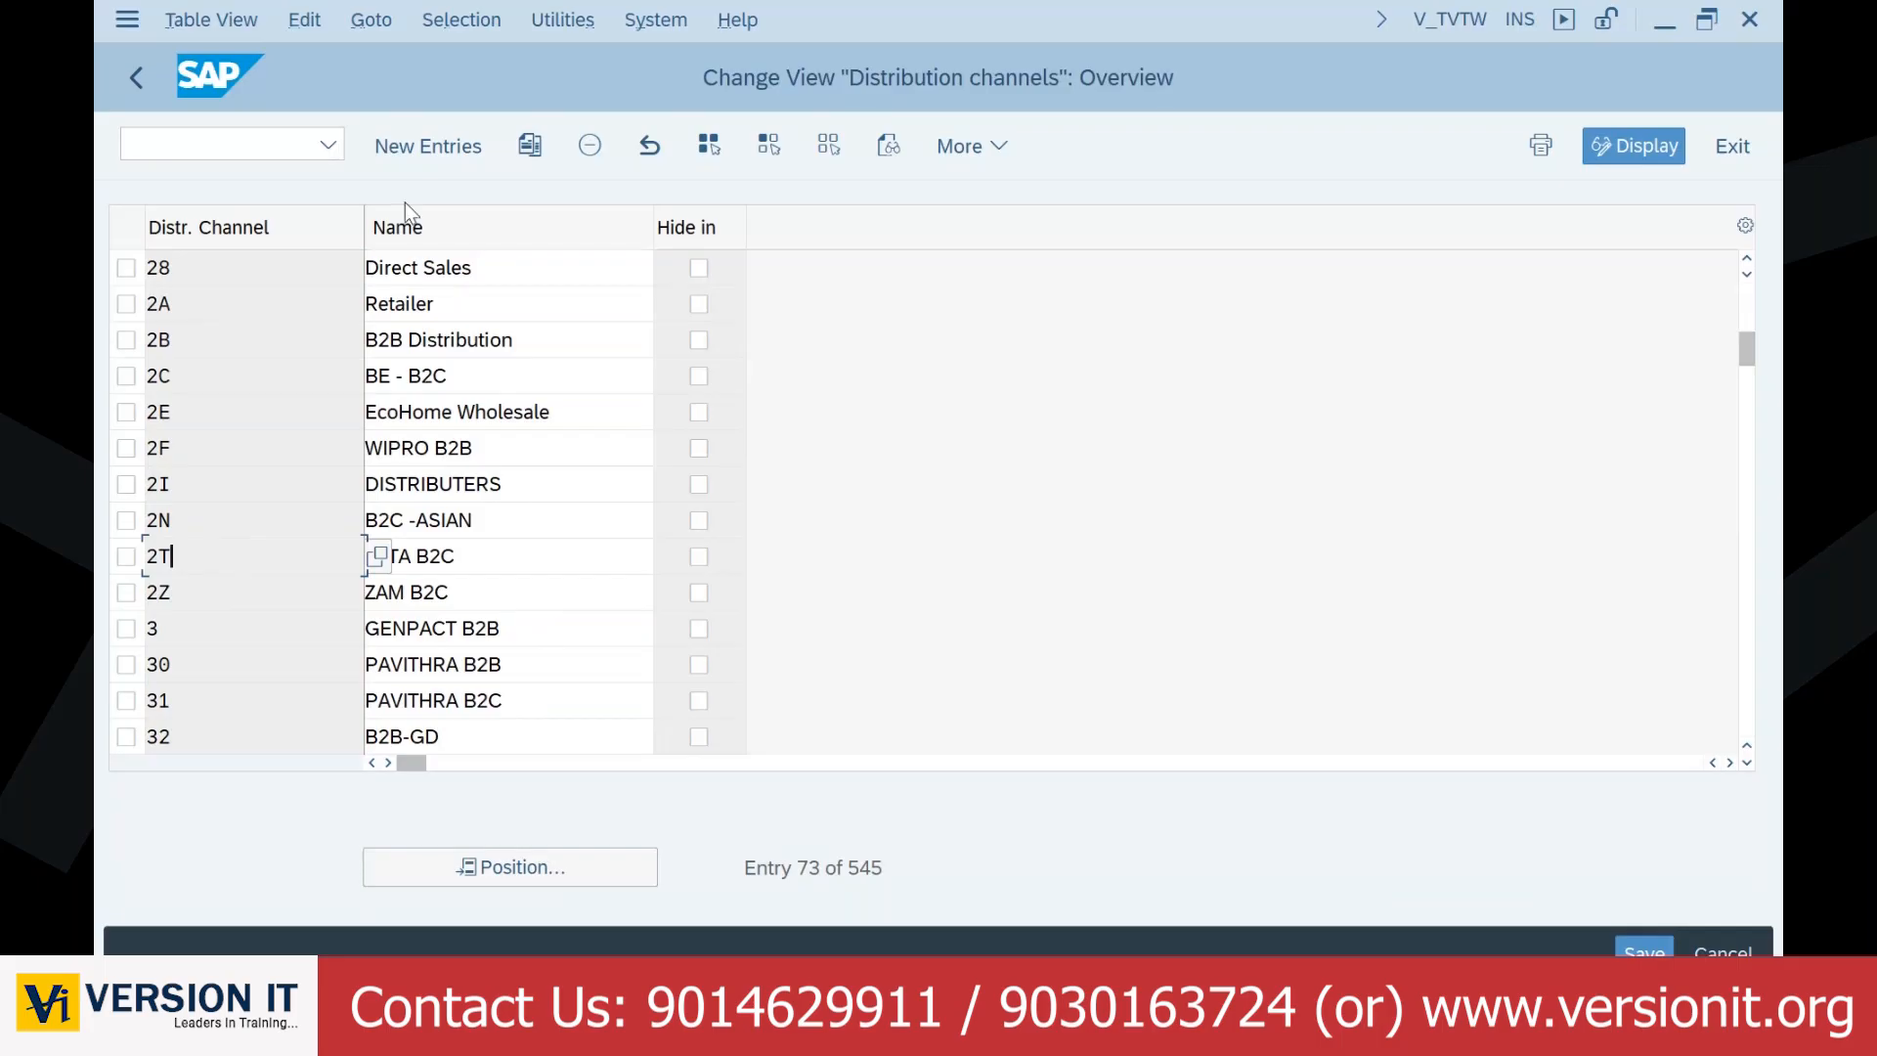
Step: Start new entries and add distribution channel 2X with the name BAJAJ E COMMERCE
left_click(454, 159)
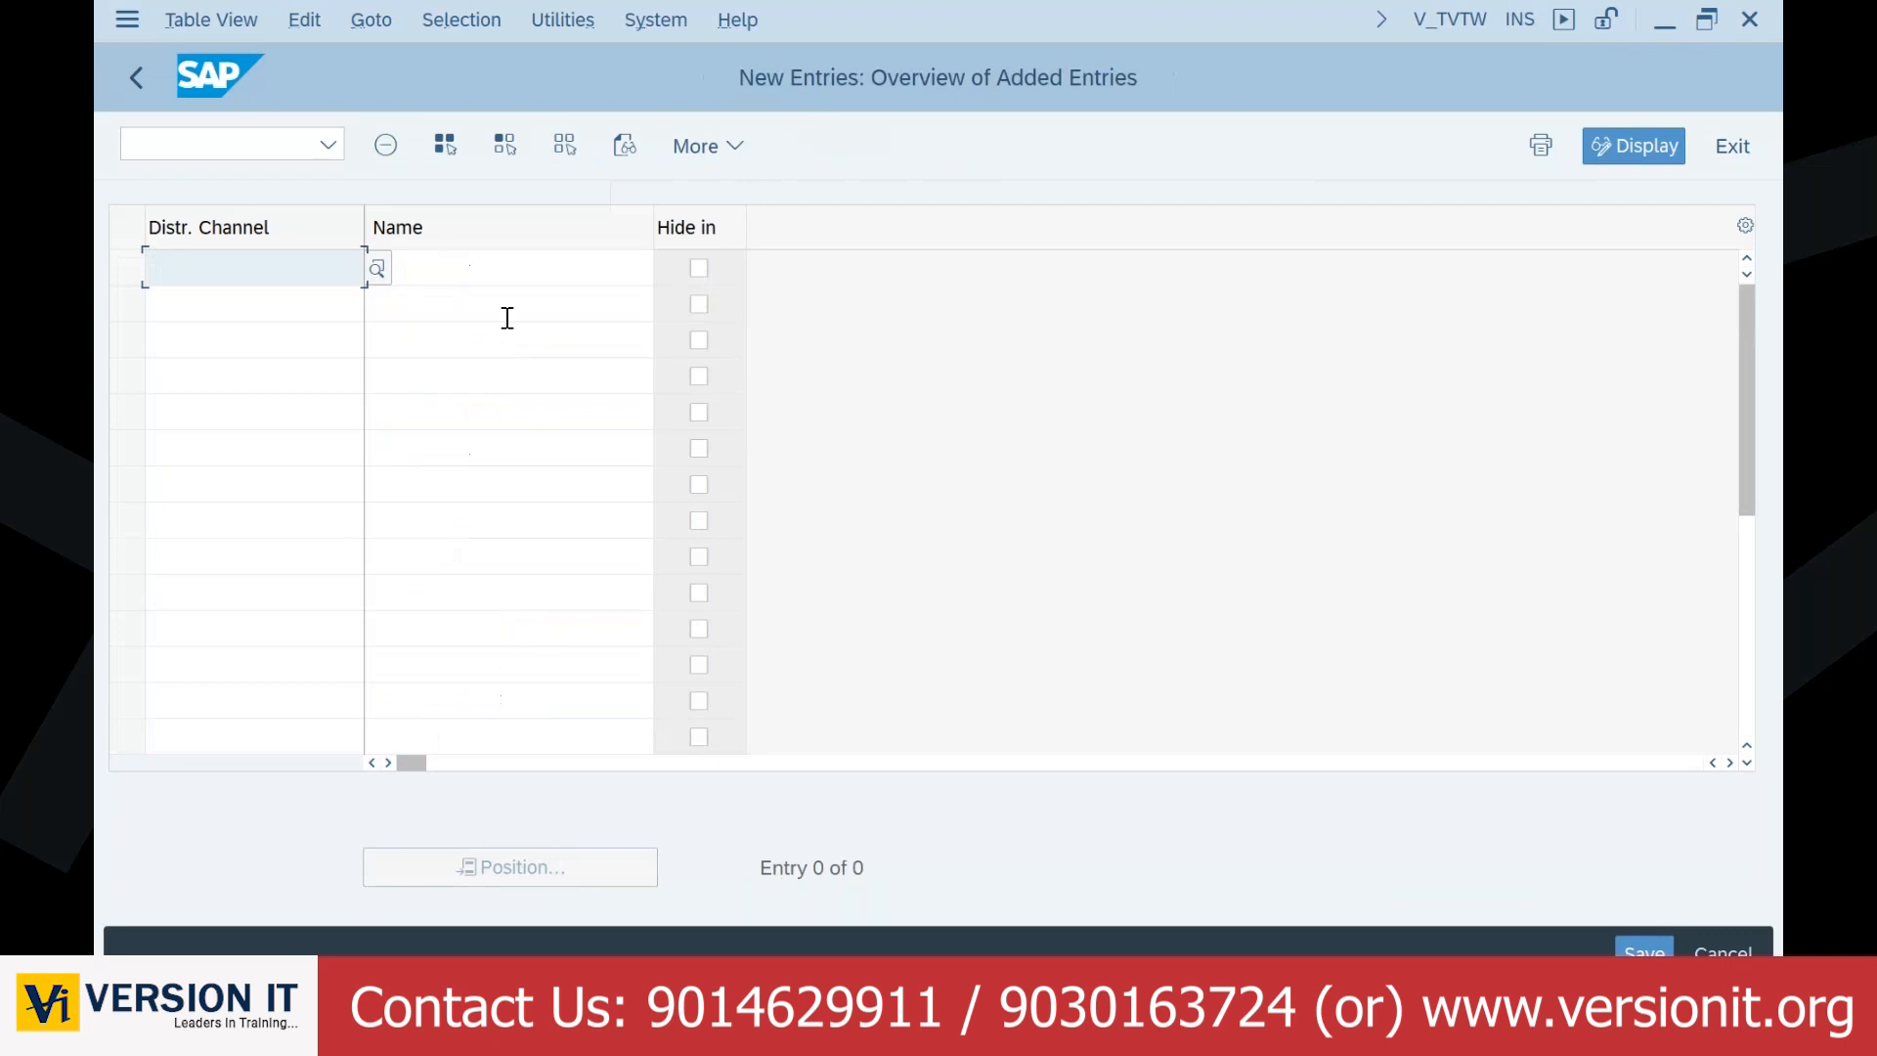
type("2X")
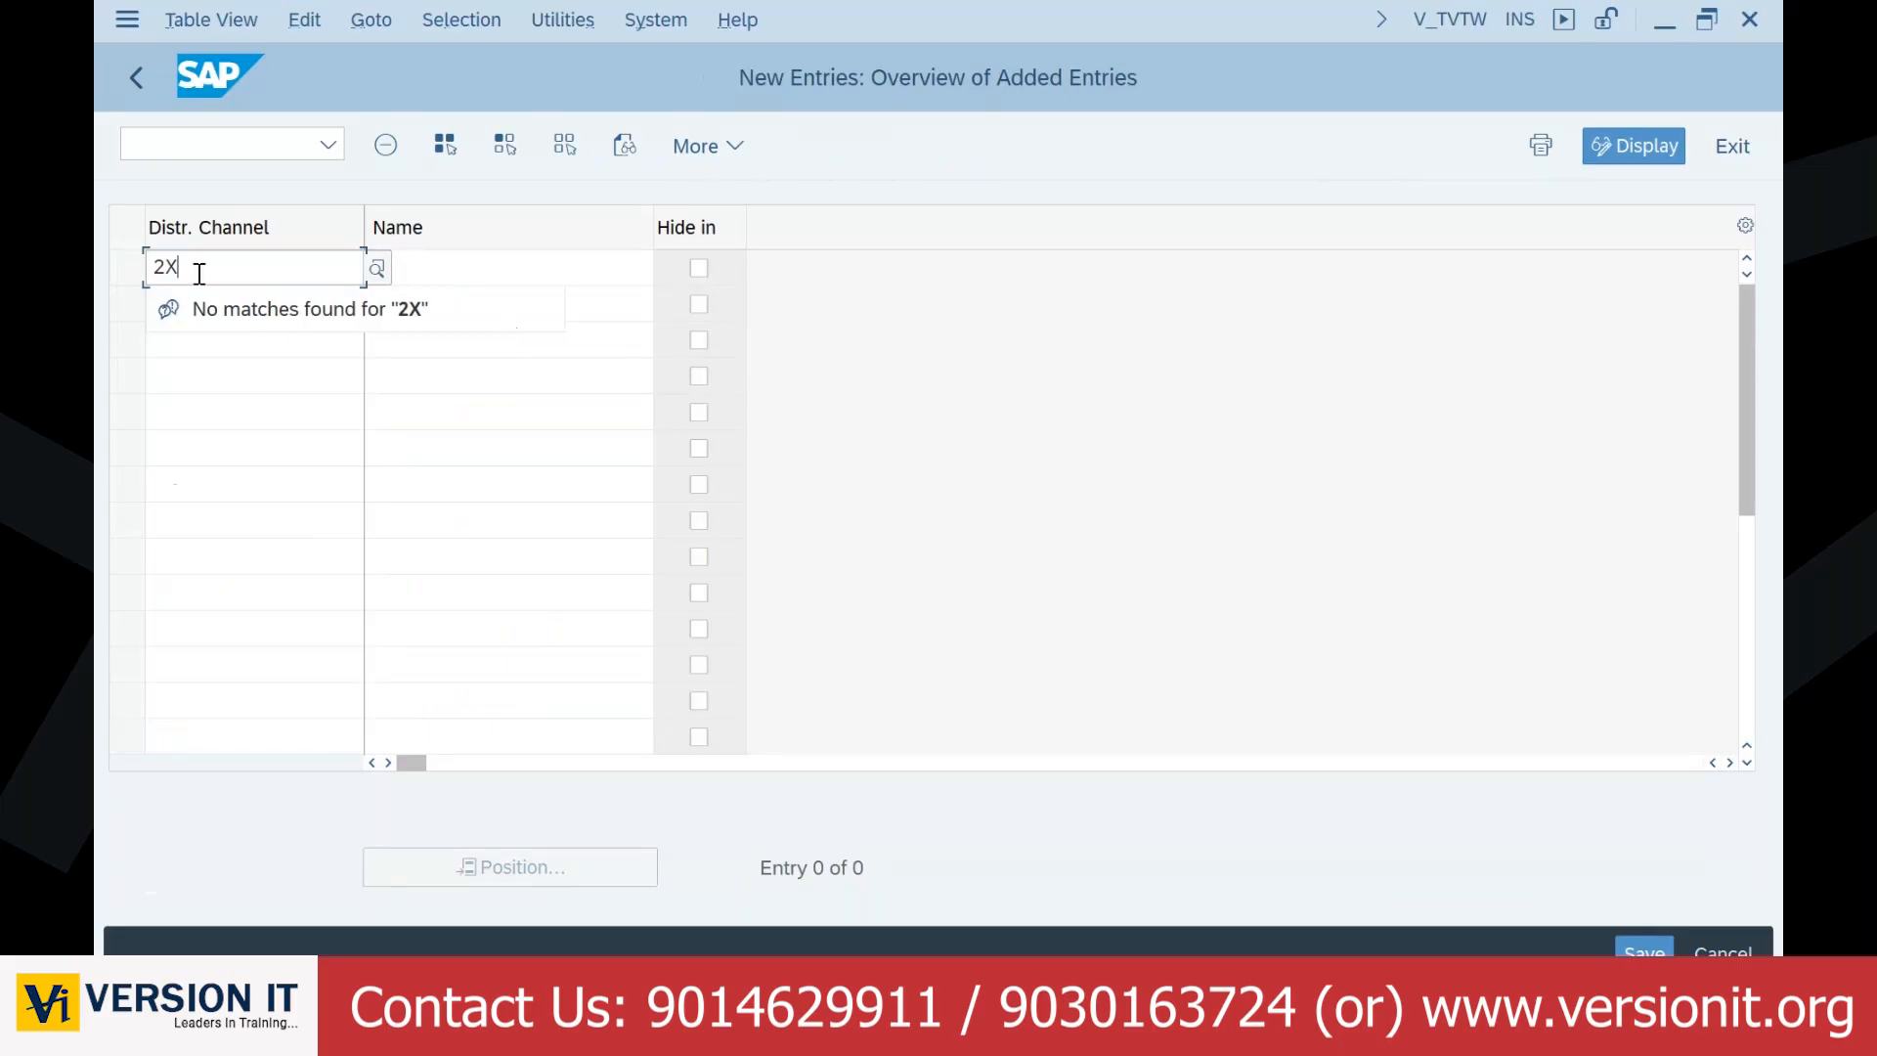
left_click_drag(199, 273, 98, 281)
key("BackSpace")
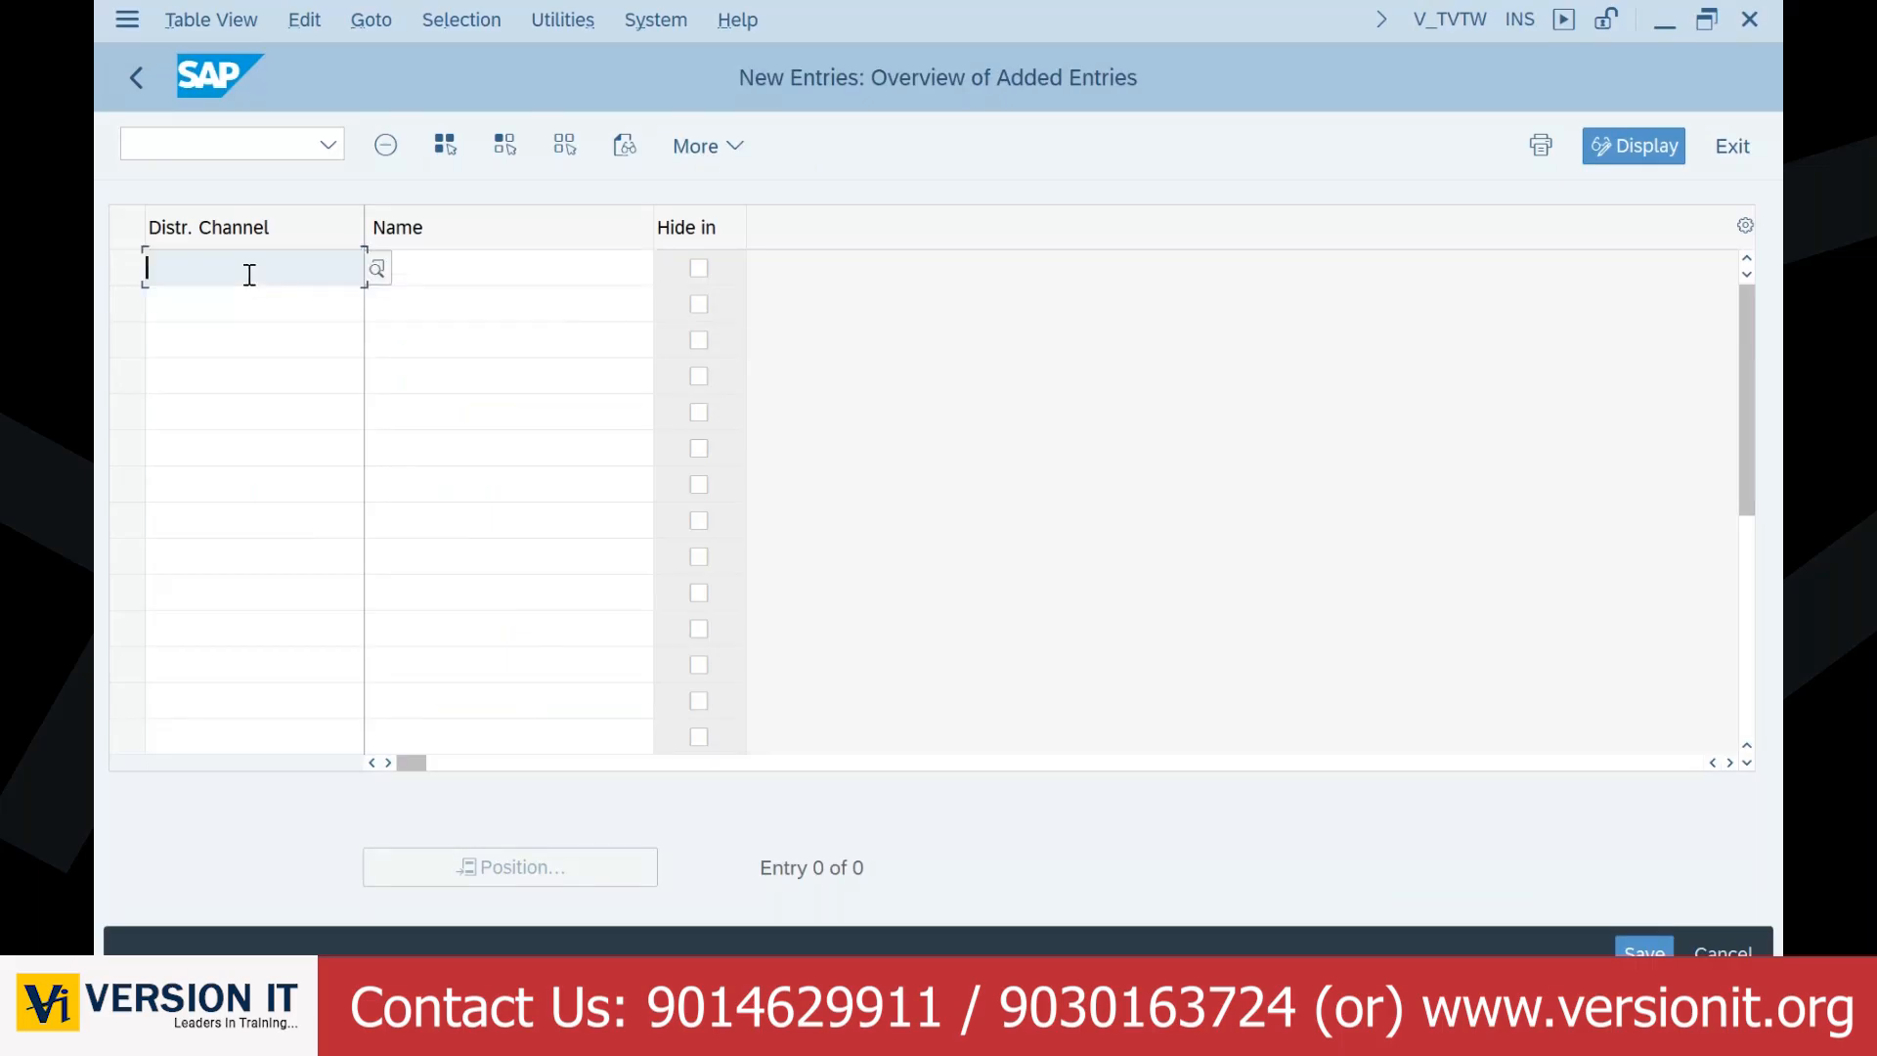
type("2X")
key("Tab")
type("BA")
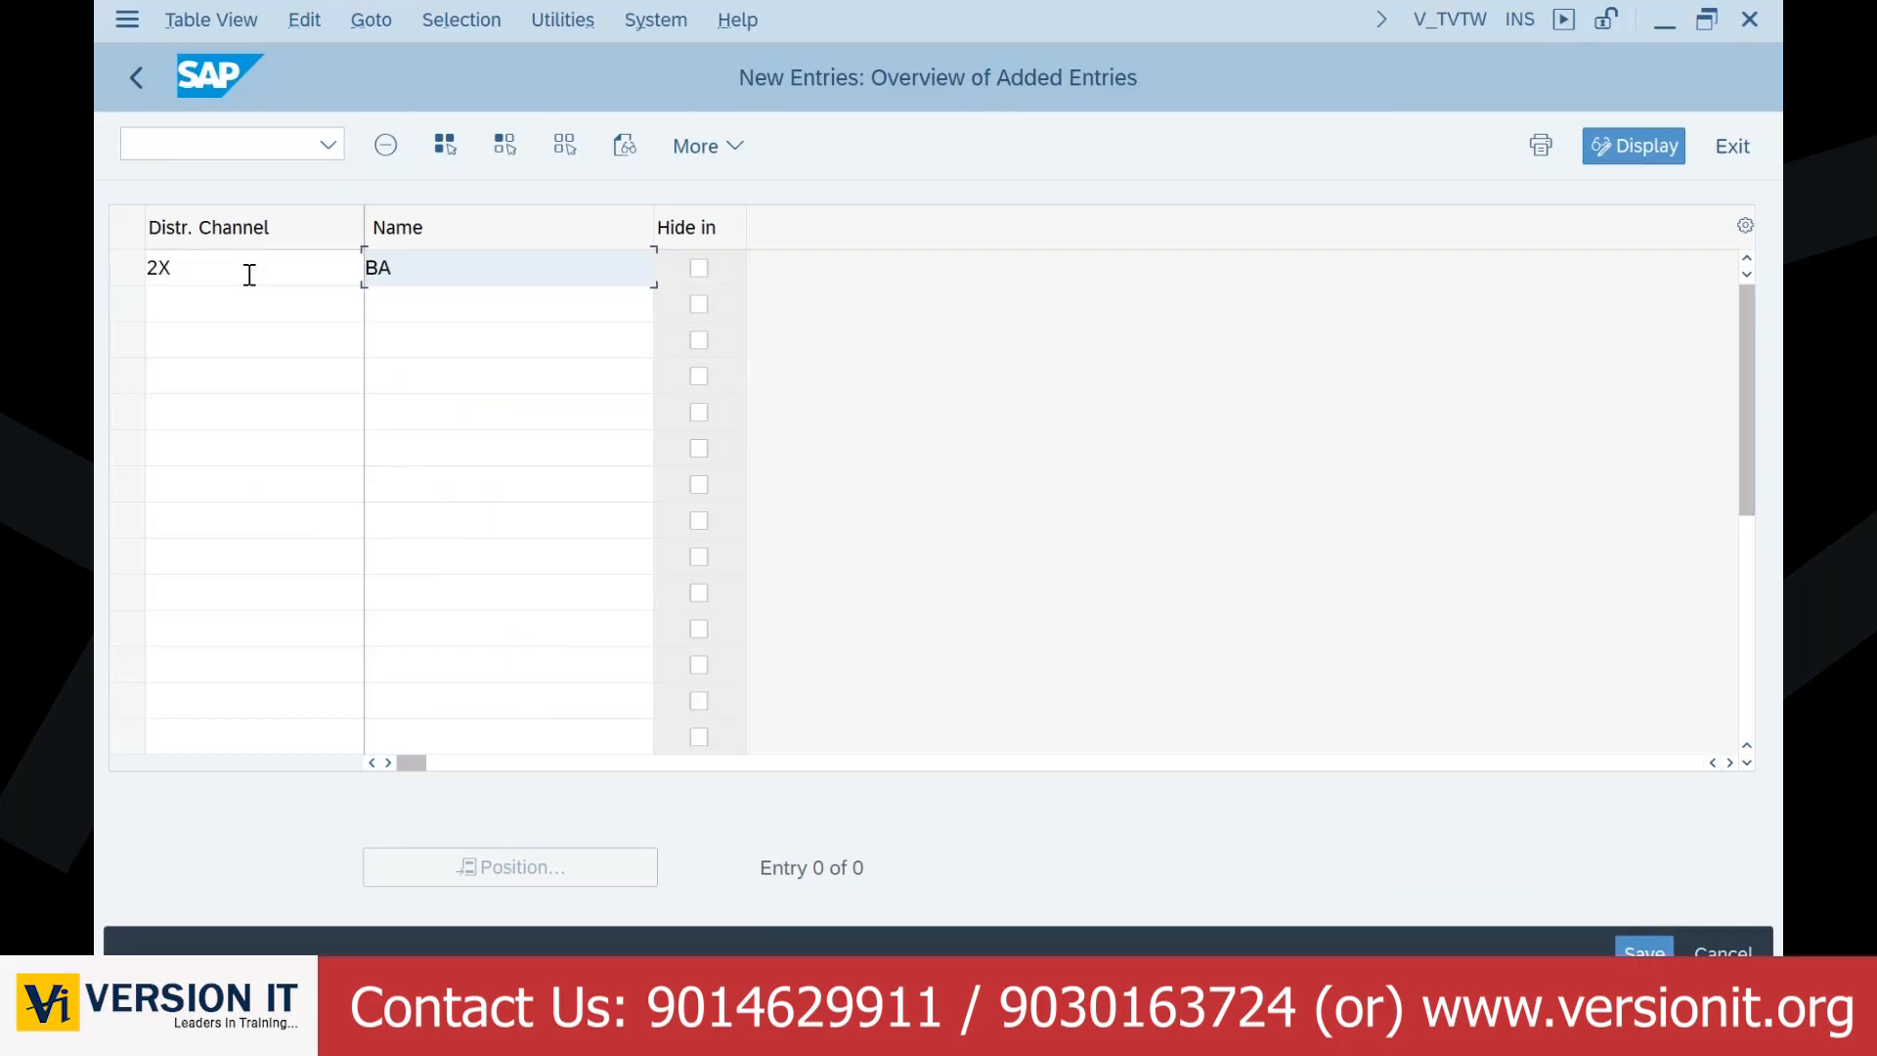
type("JAJ E COMMERCE")
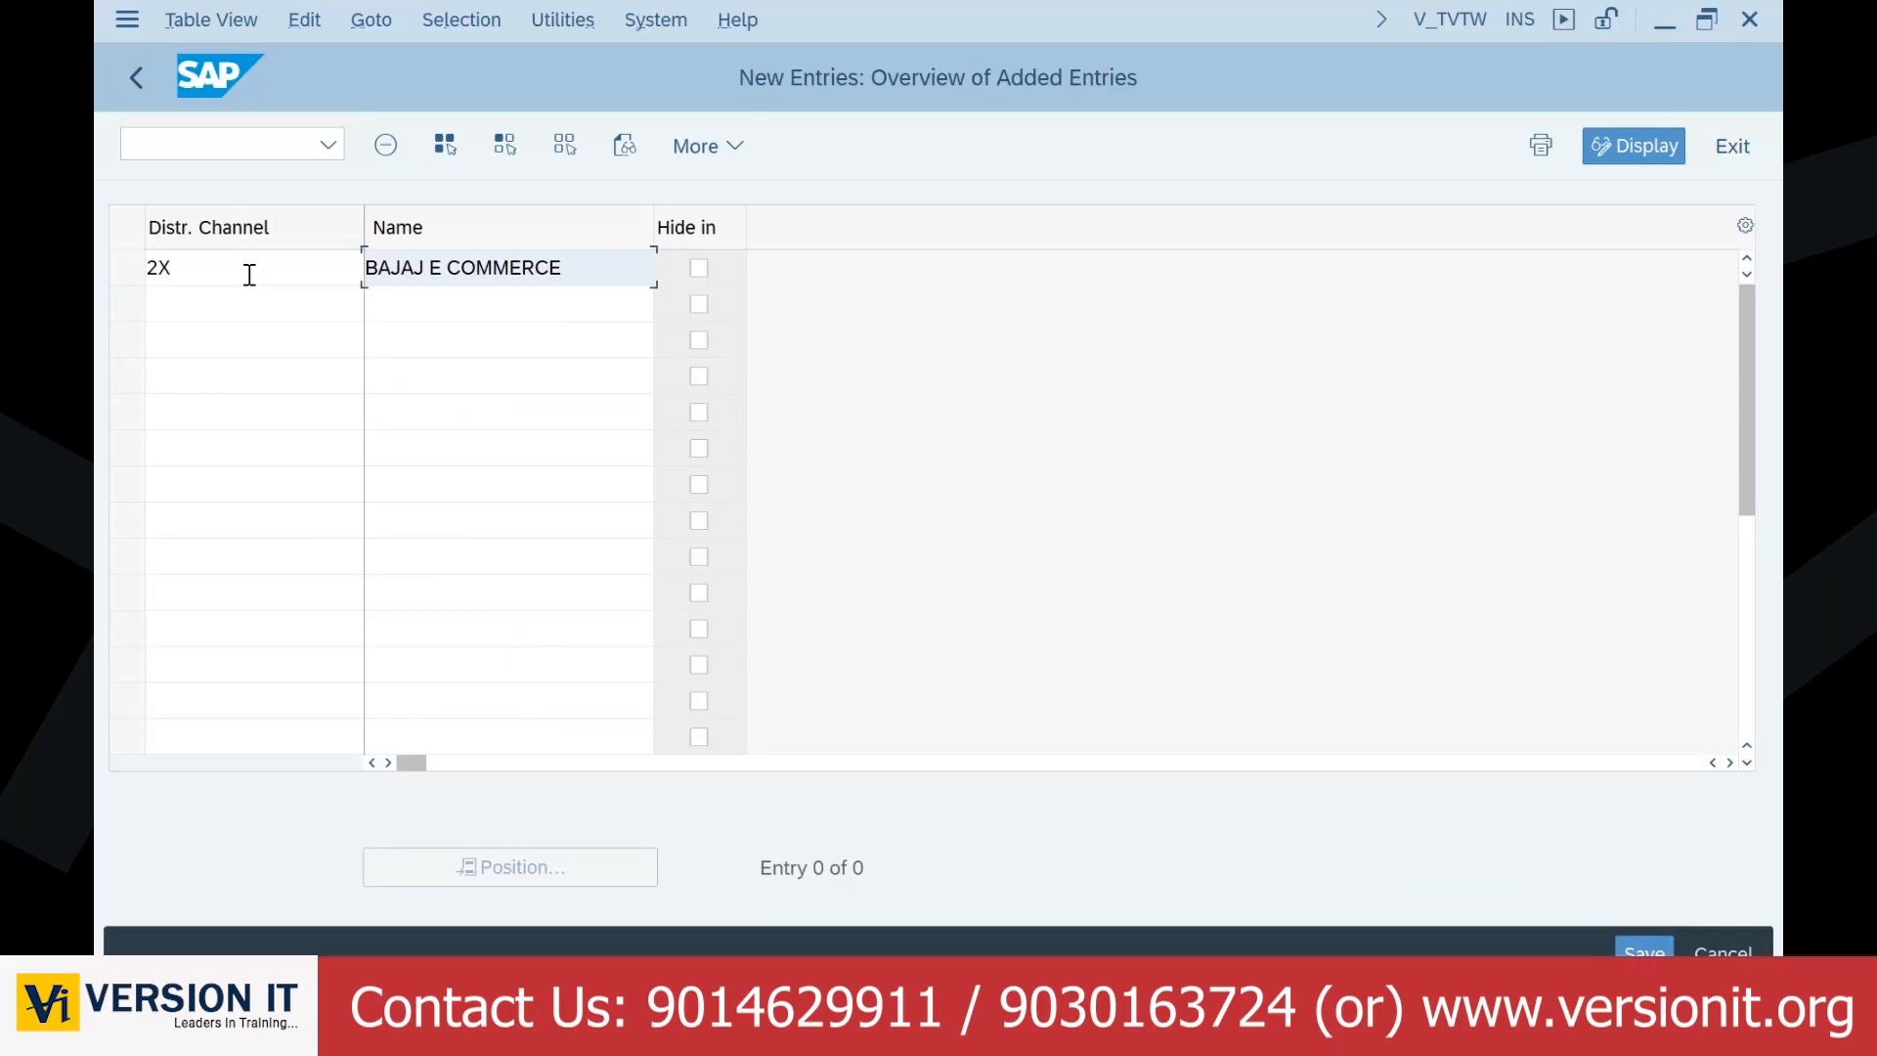
key("Return")
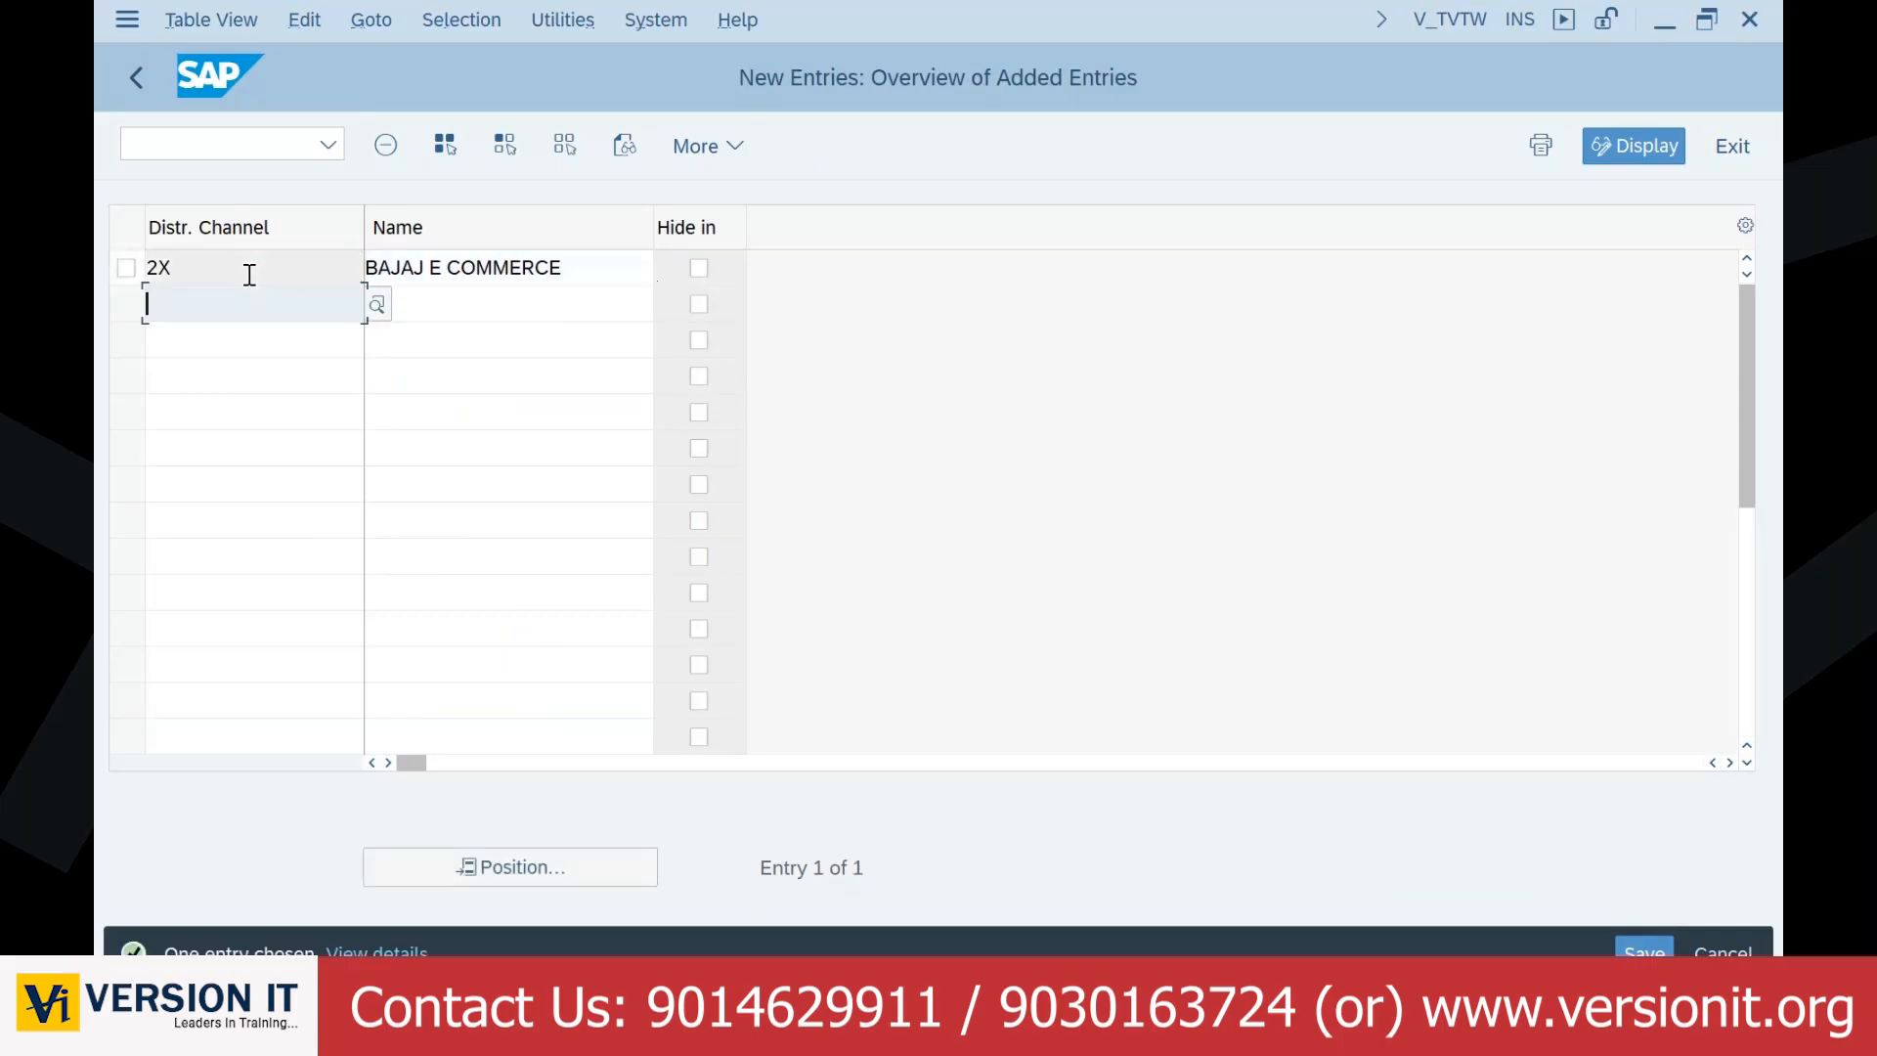
Step: Add a second distribution channel with the code 2Y and the name BAJAJ RETAILER
type("2Y")
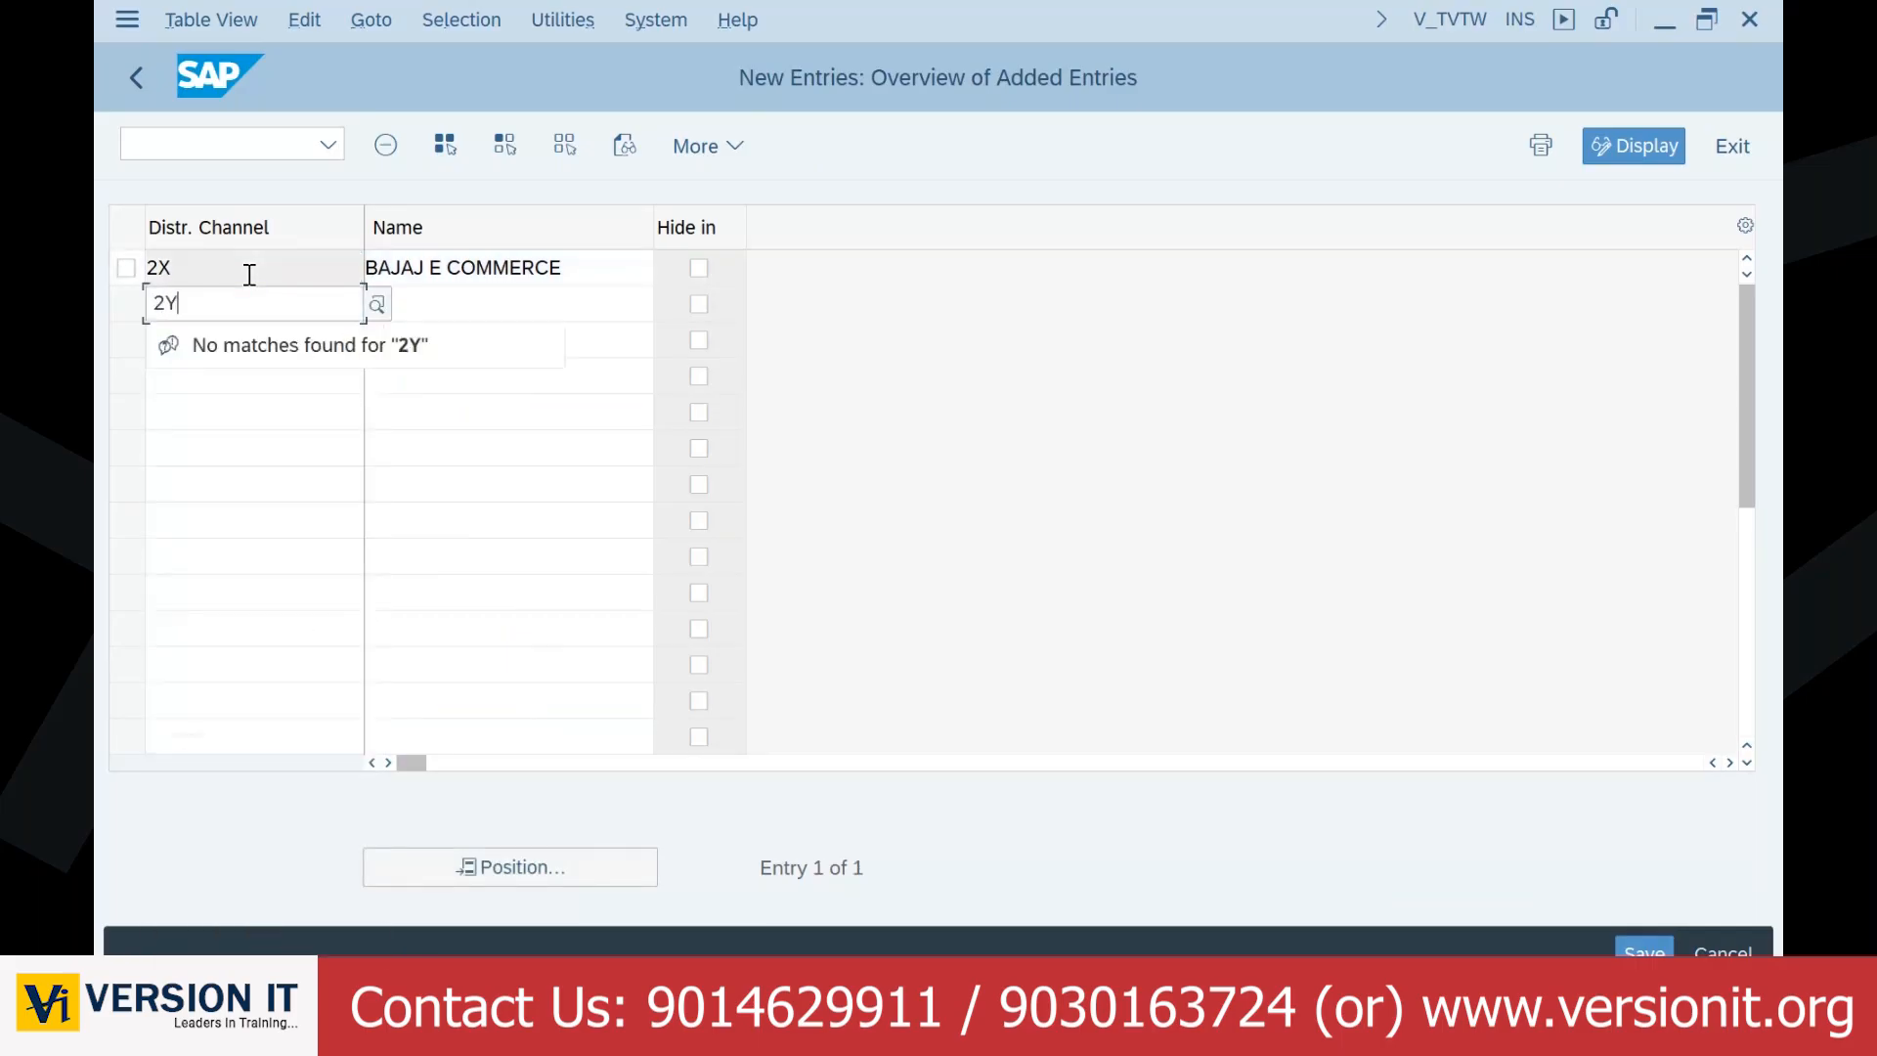
key("Tab")
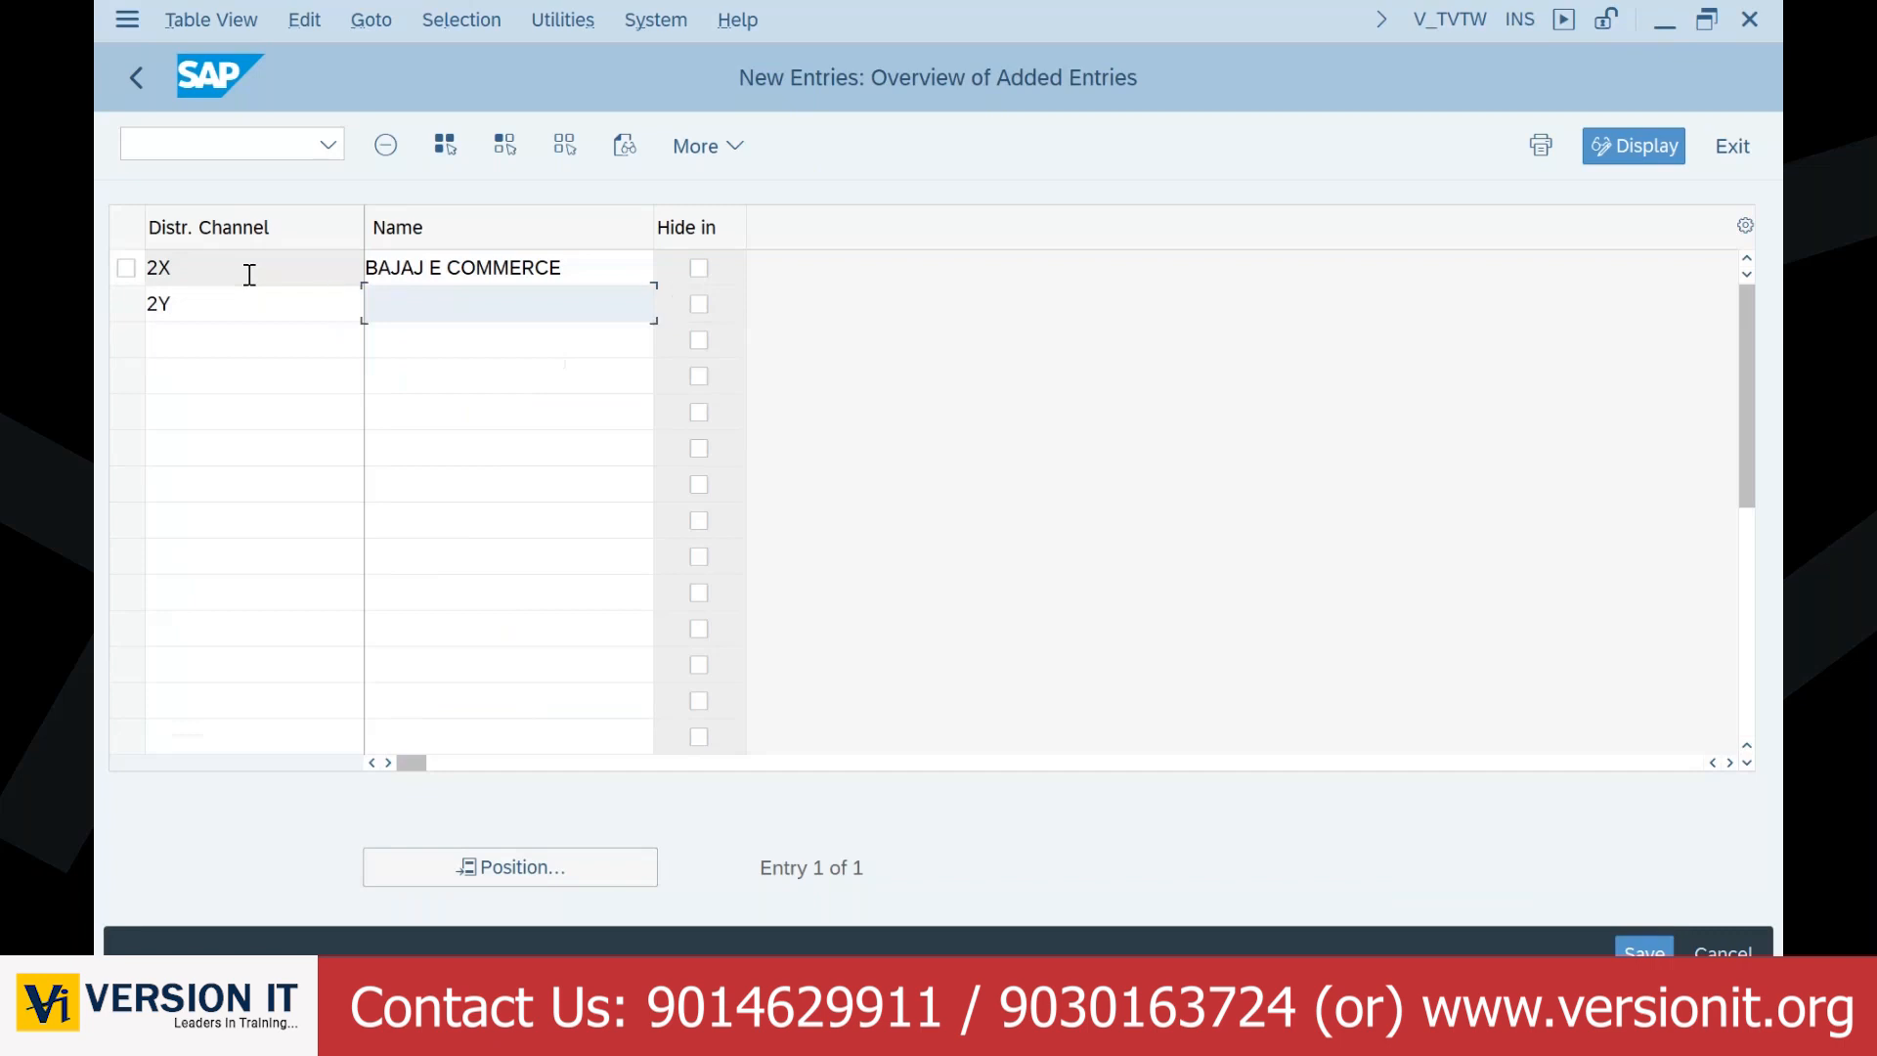
type("BJAJAJ")
key("BackSpace")
key("BackSpace")
key("BackSpace")
key("BackSpace")
key("BackSpace")
type("A")
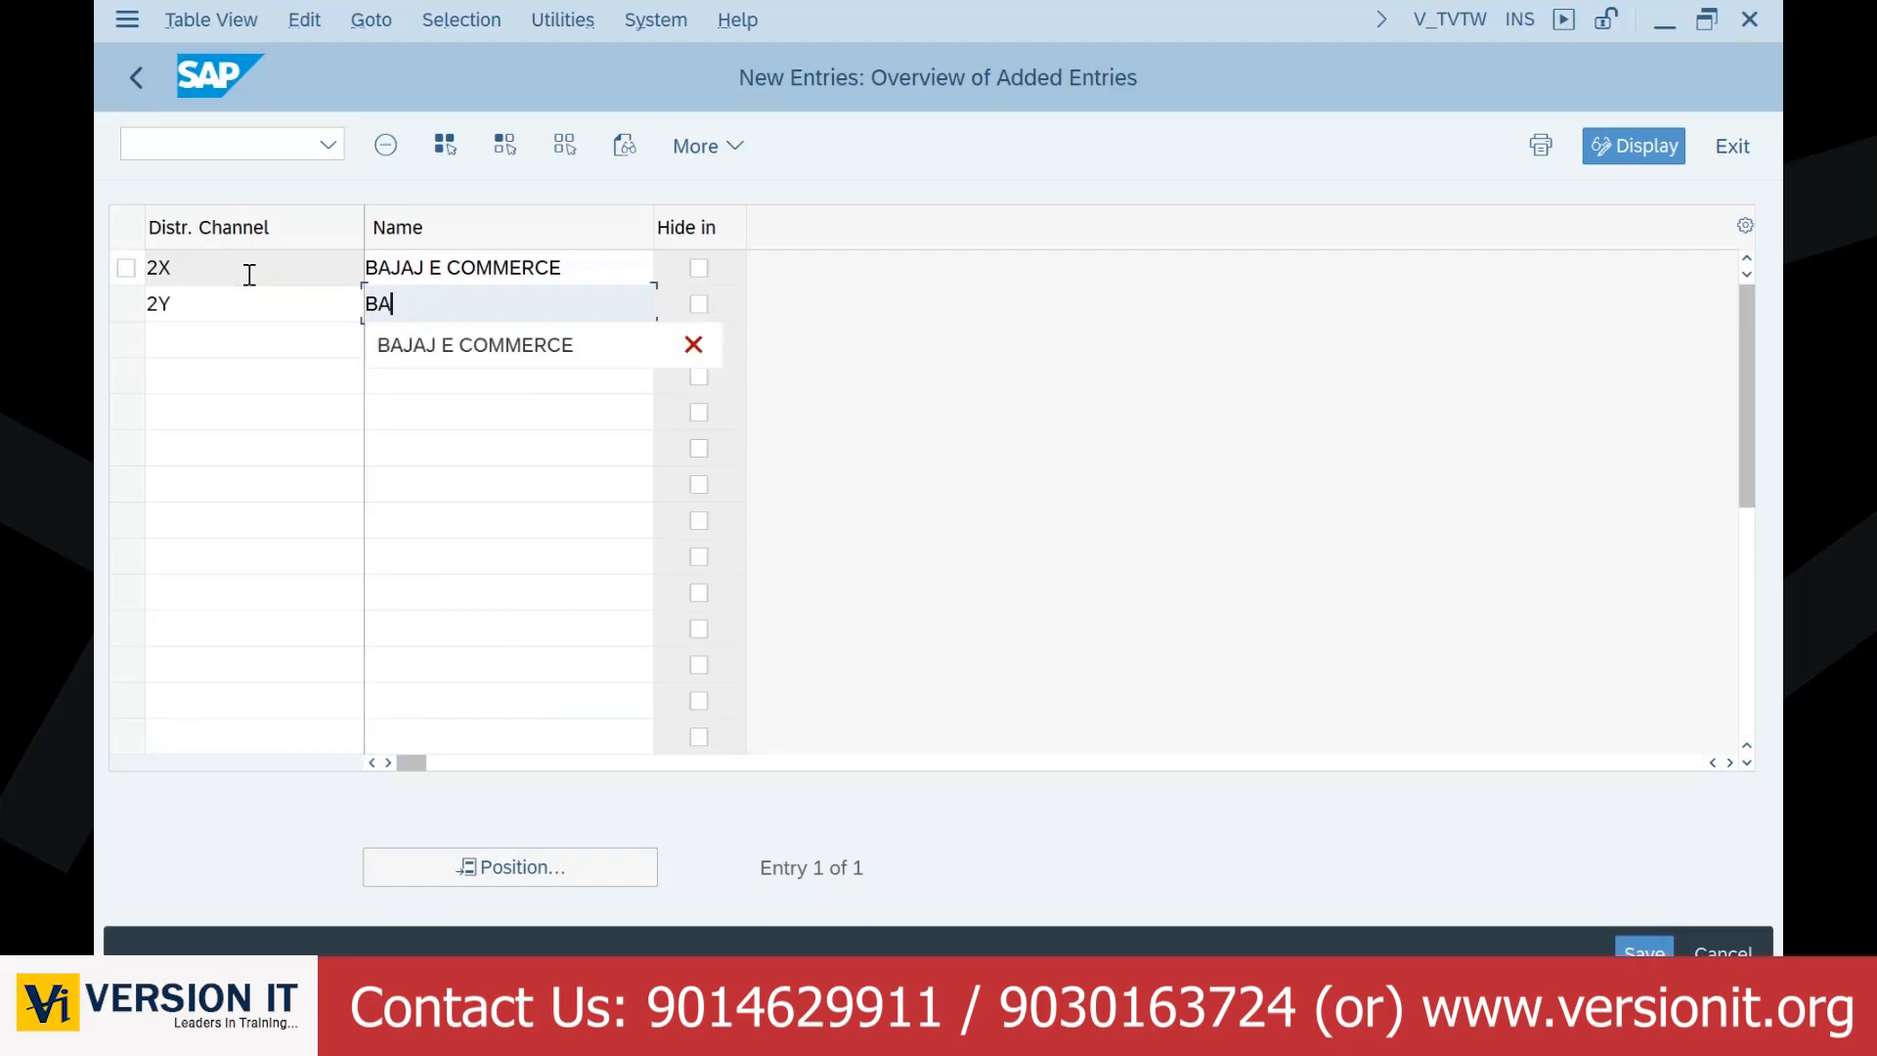
type("JAJ")
left_click(605, 267)
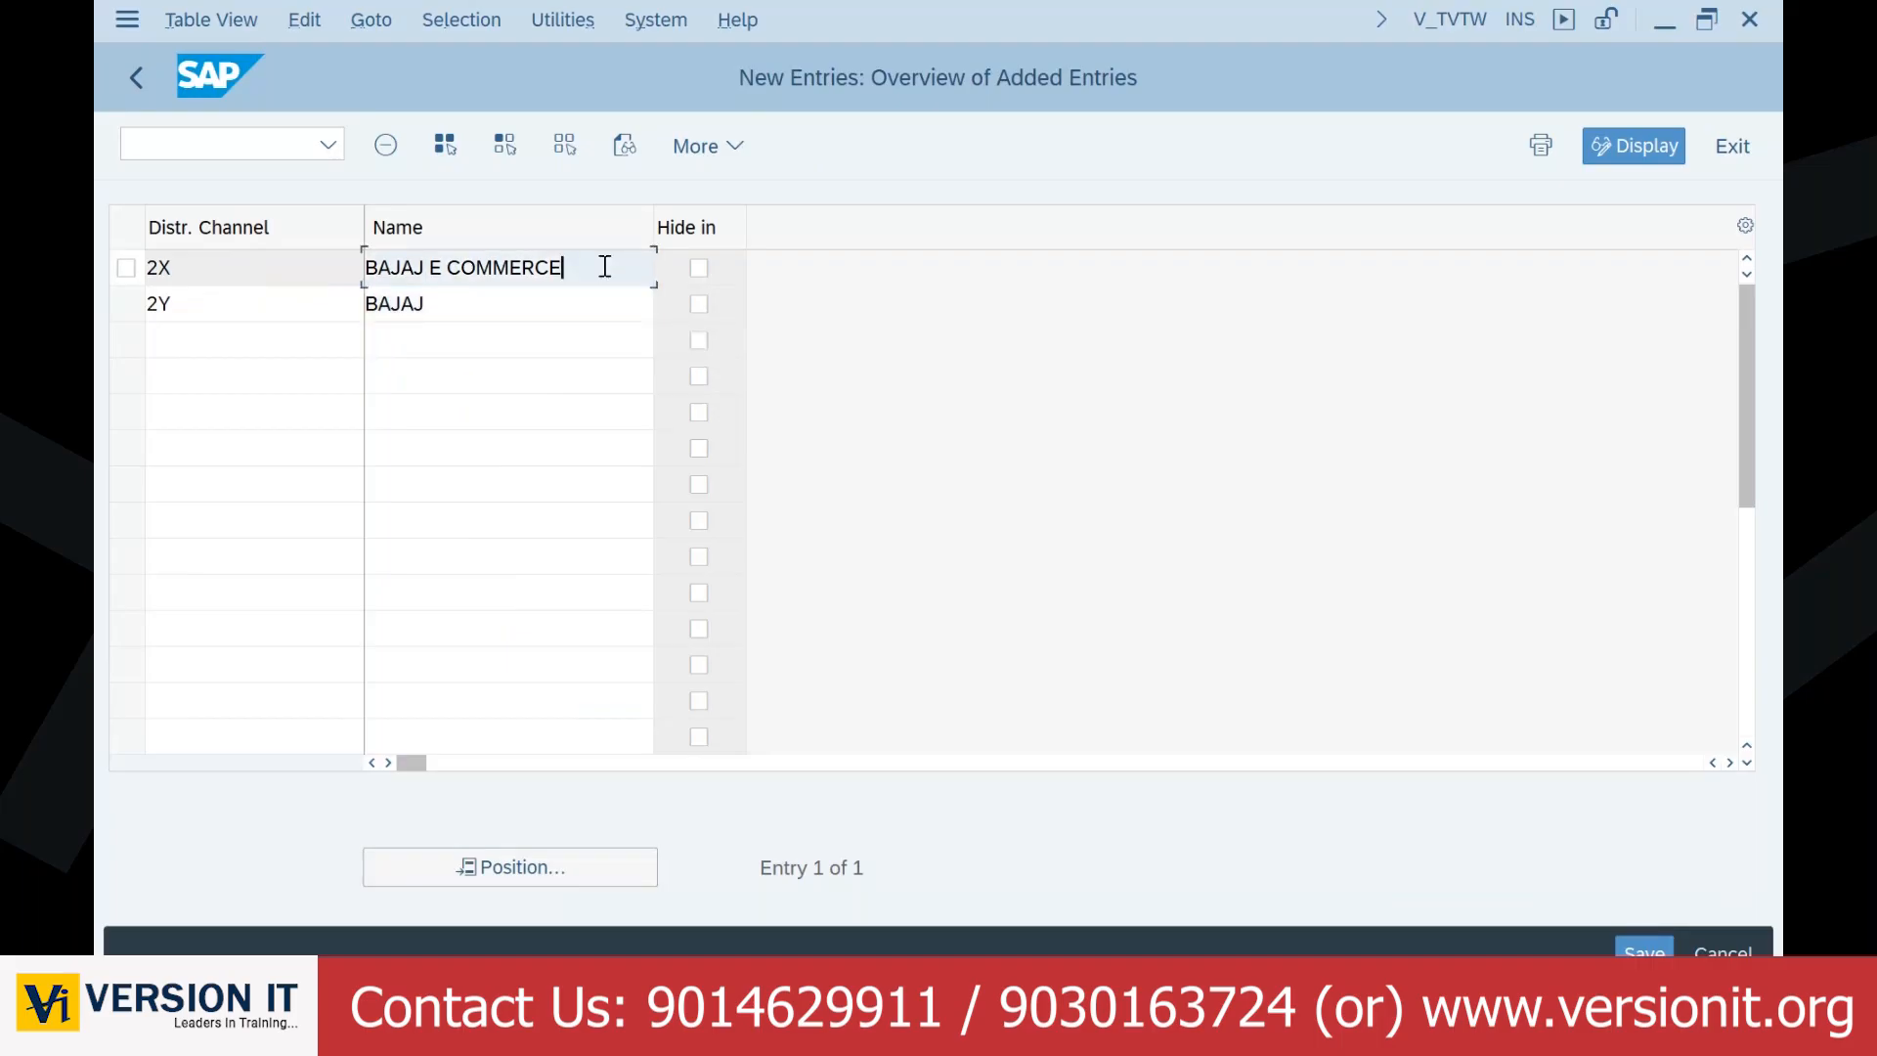
left_click(604, 303)
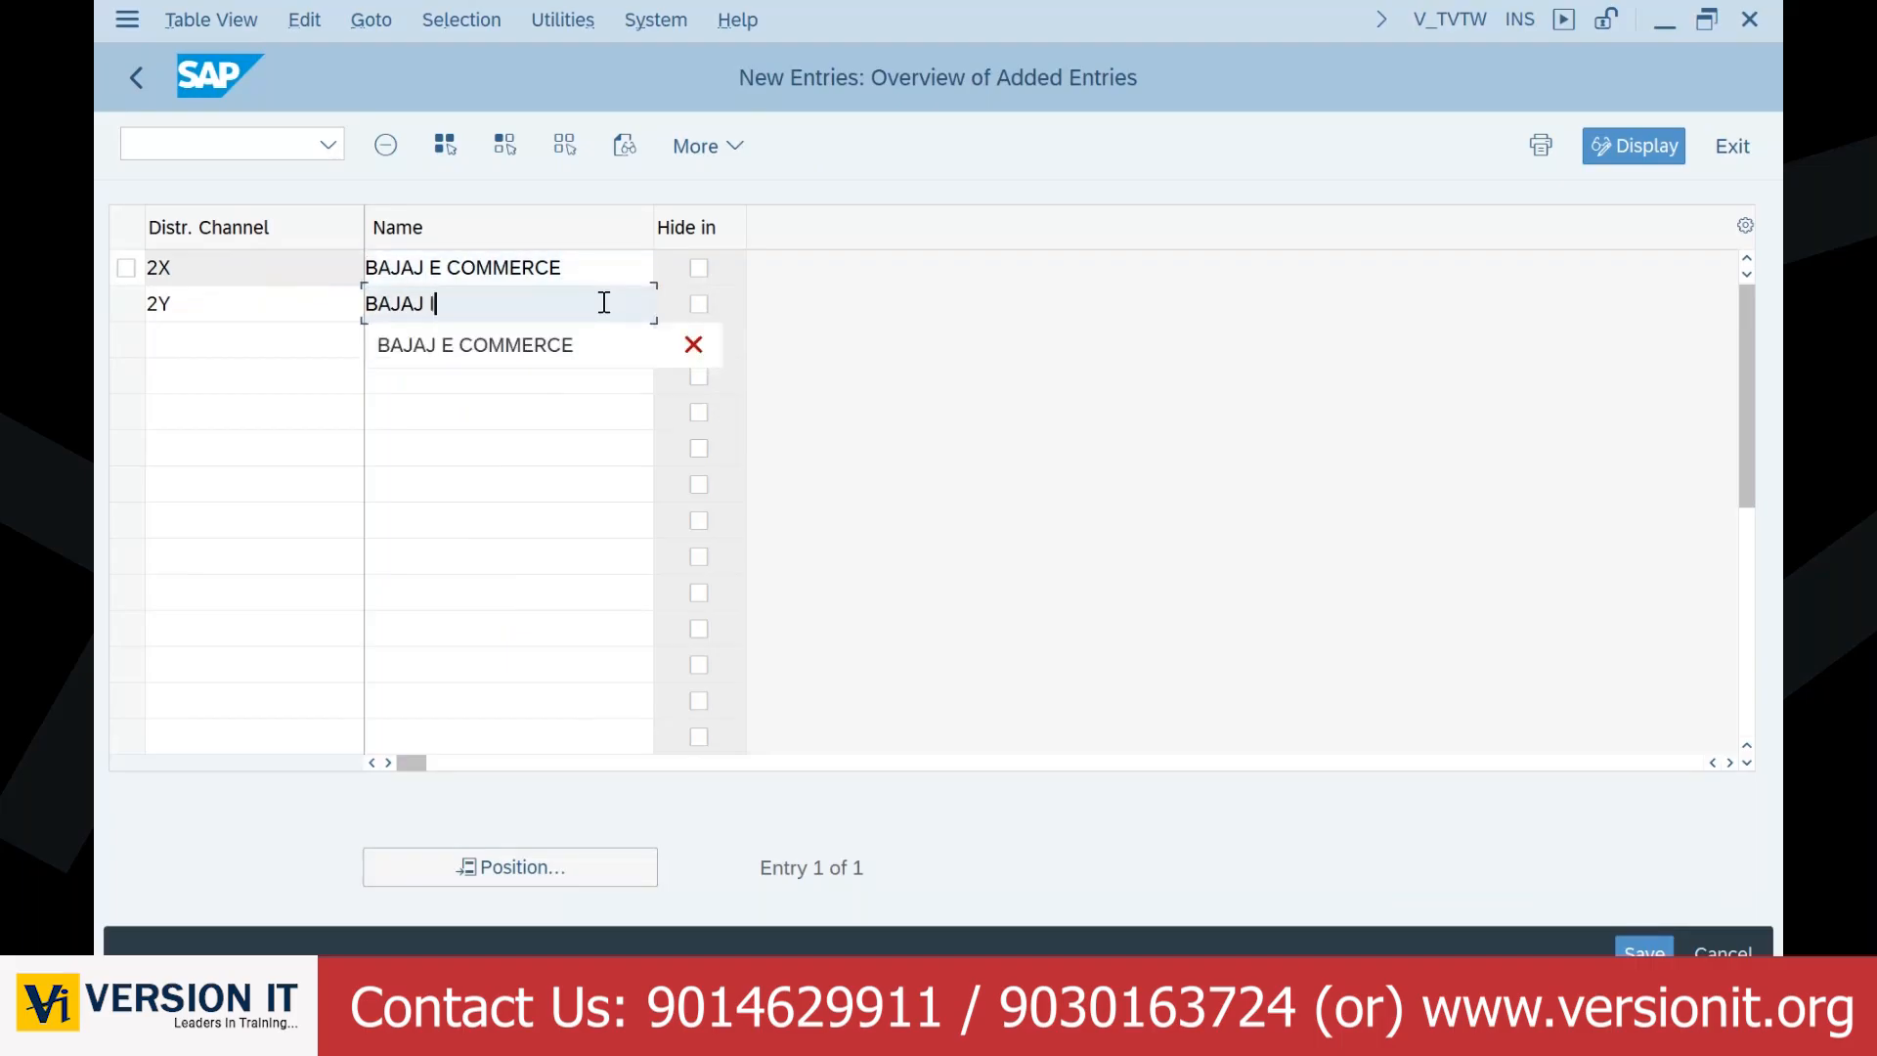
type("R")
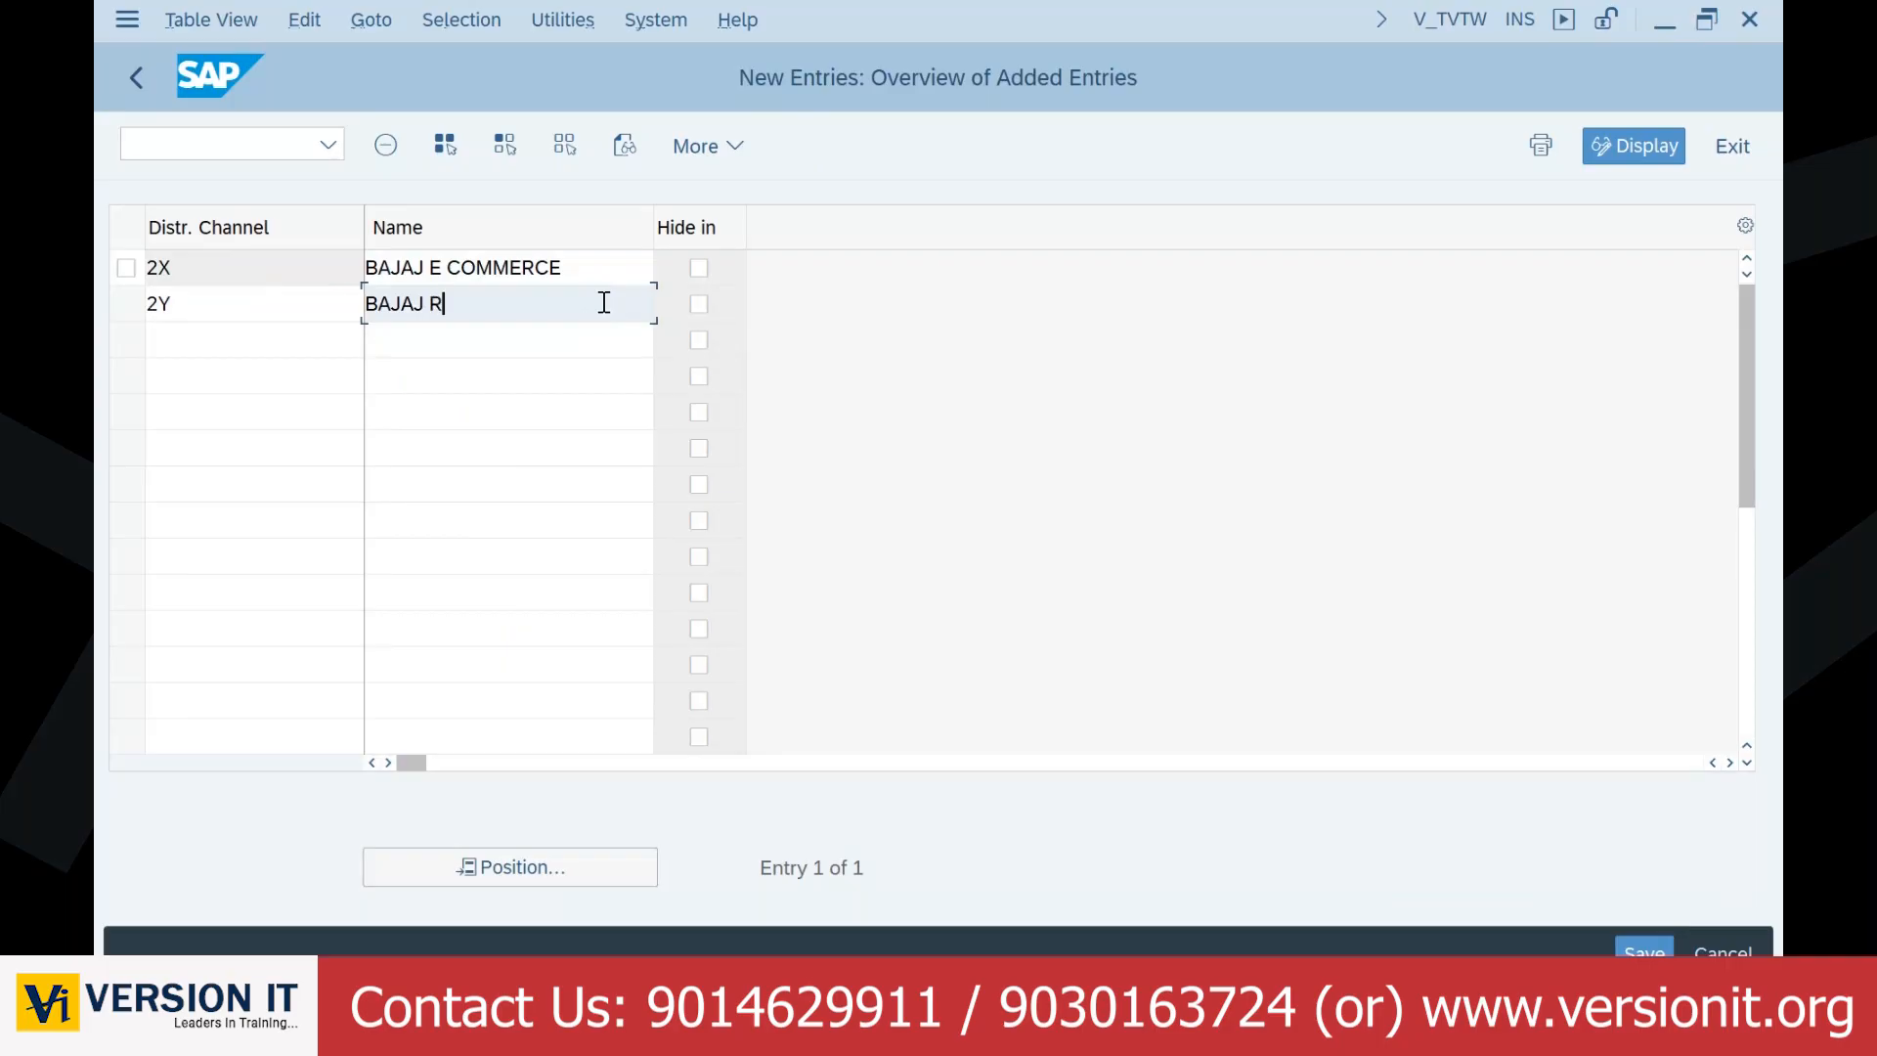
type("ETAILER")
key("Return")
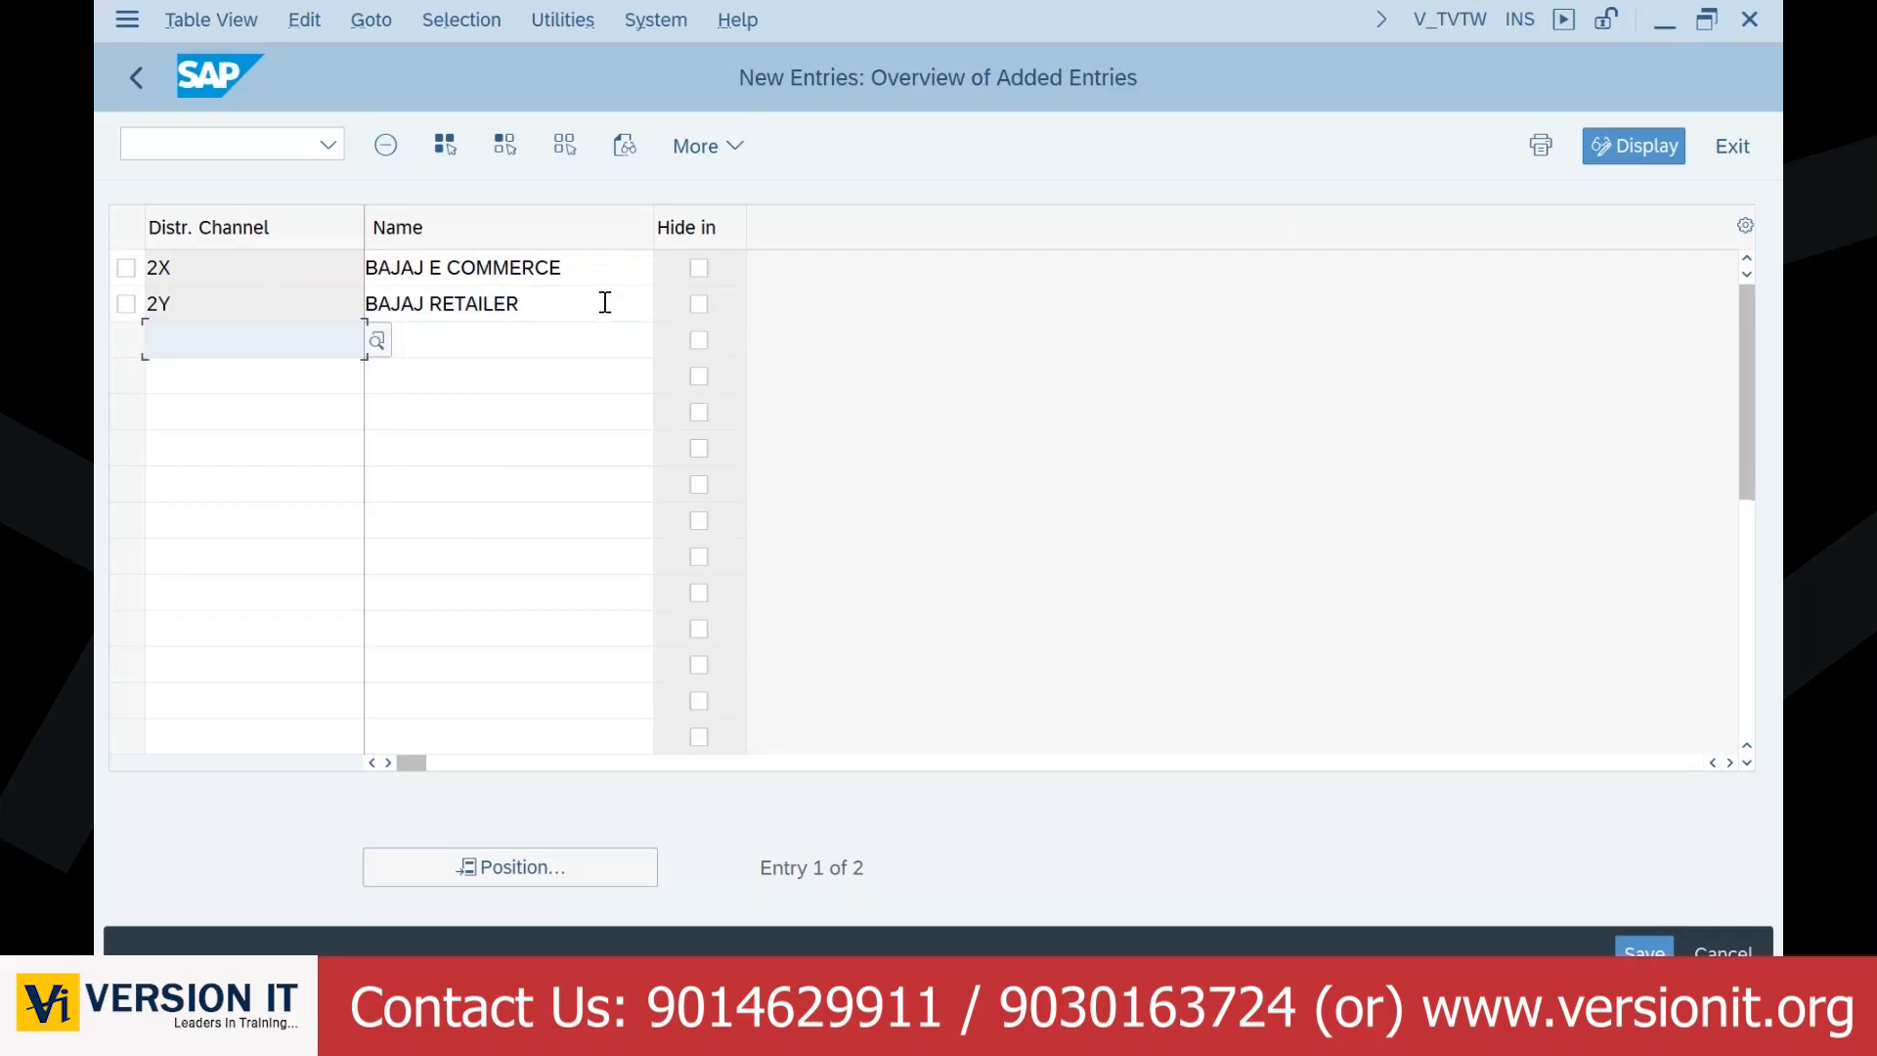
Step: Save distribution channels 2X and 2Y, assigning them to the customizing request BJE - ENTERPRISE STRUCTURE
left_click(1408, 74)
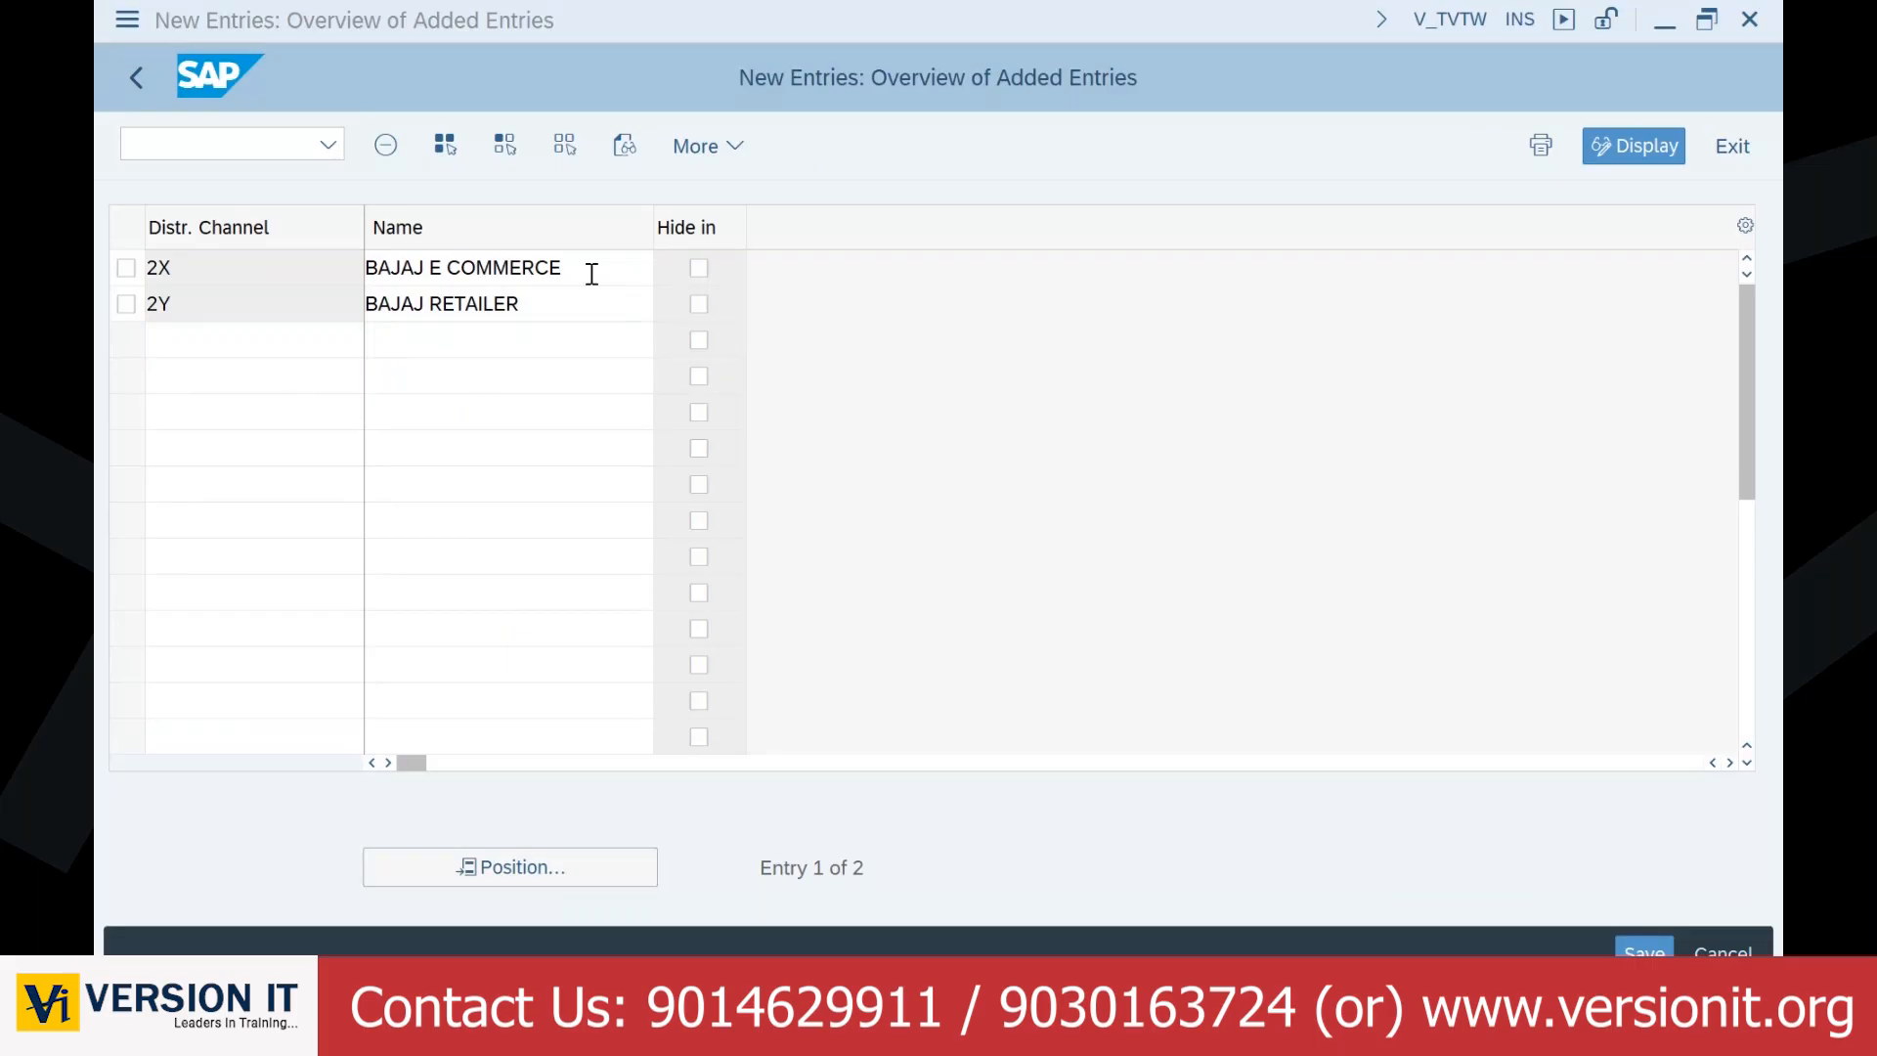
left_click_drag(528, 304, 351, 308)
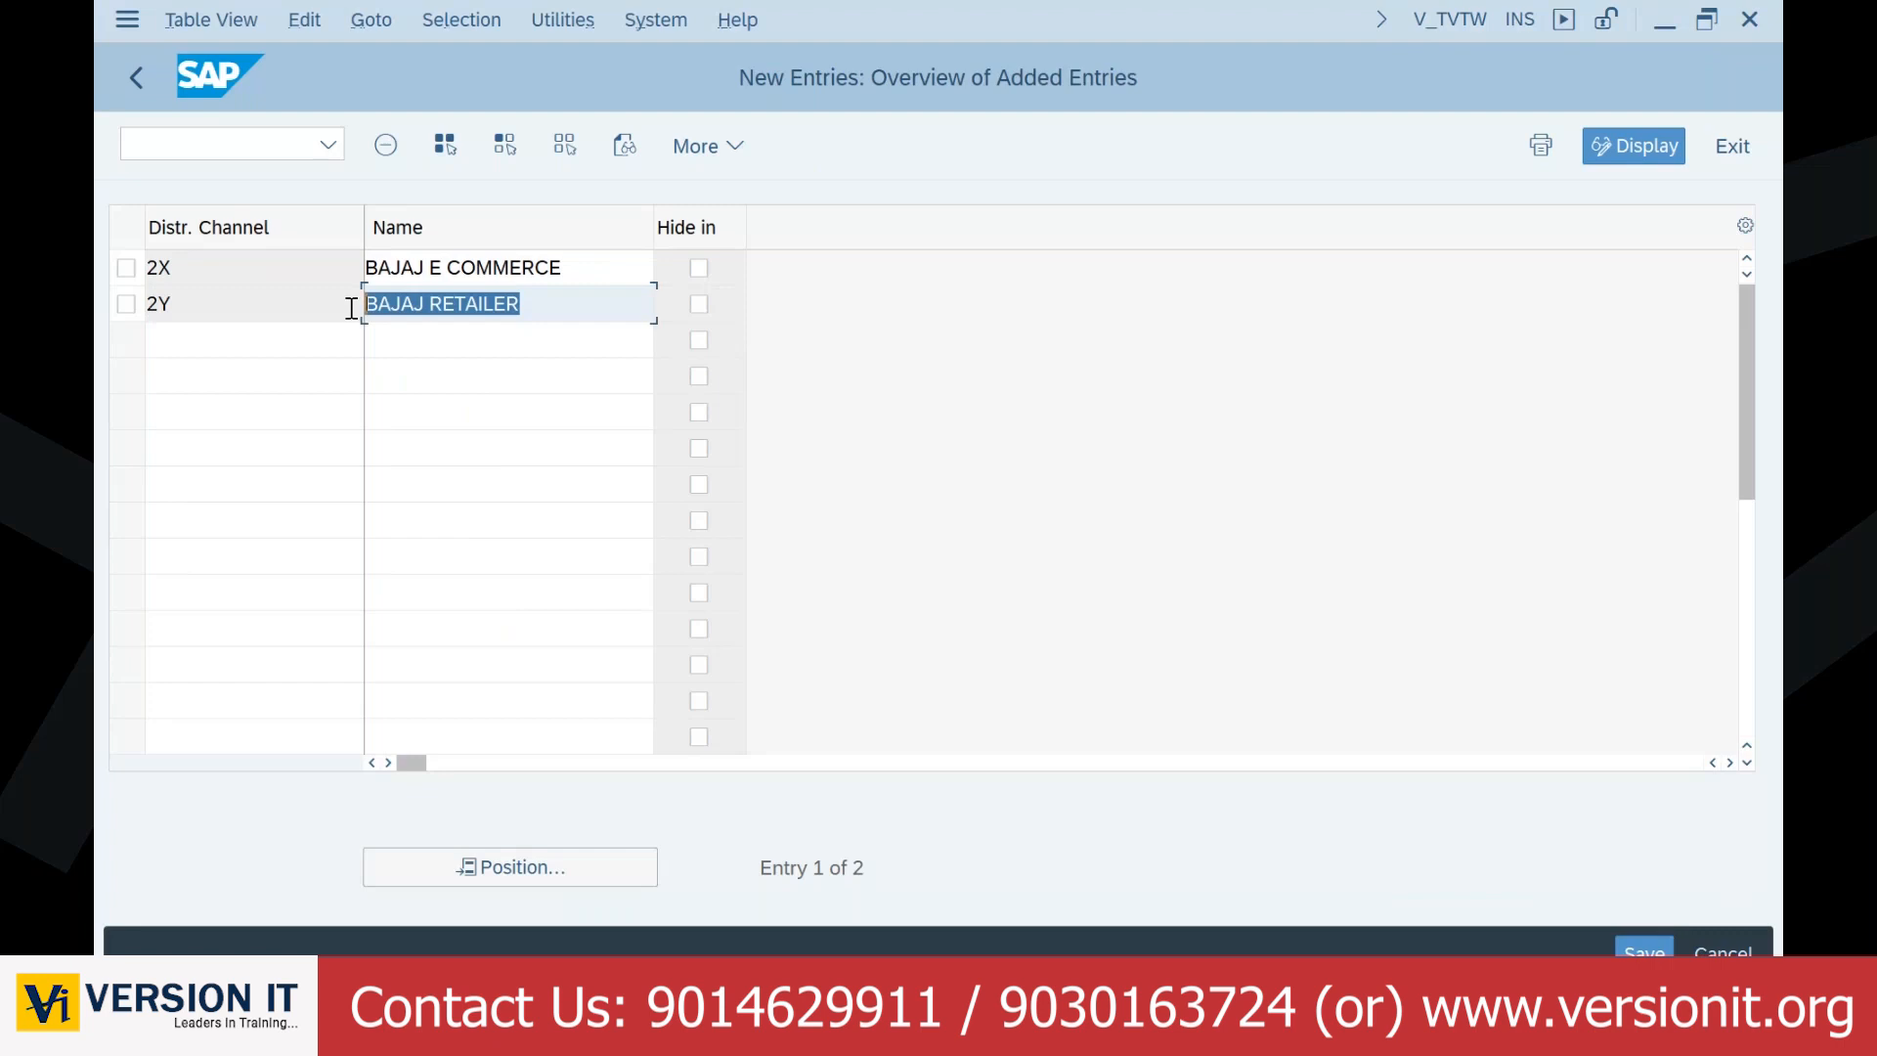
left_click(1671, 953)
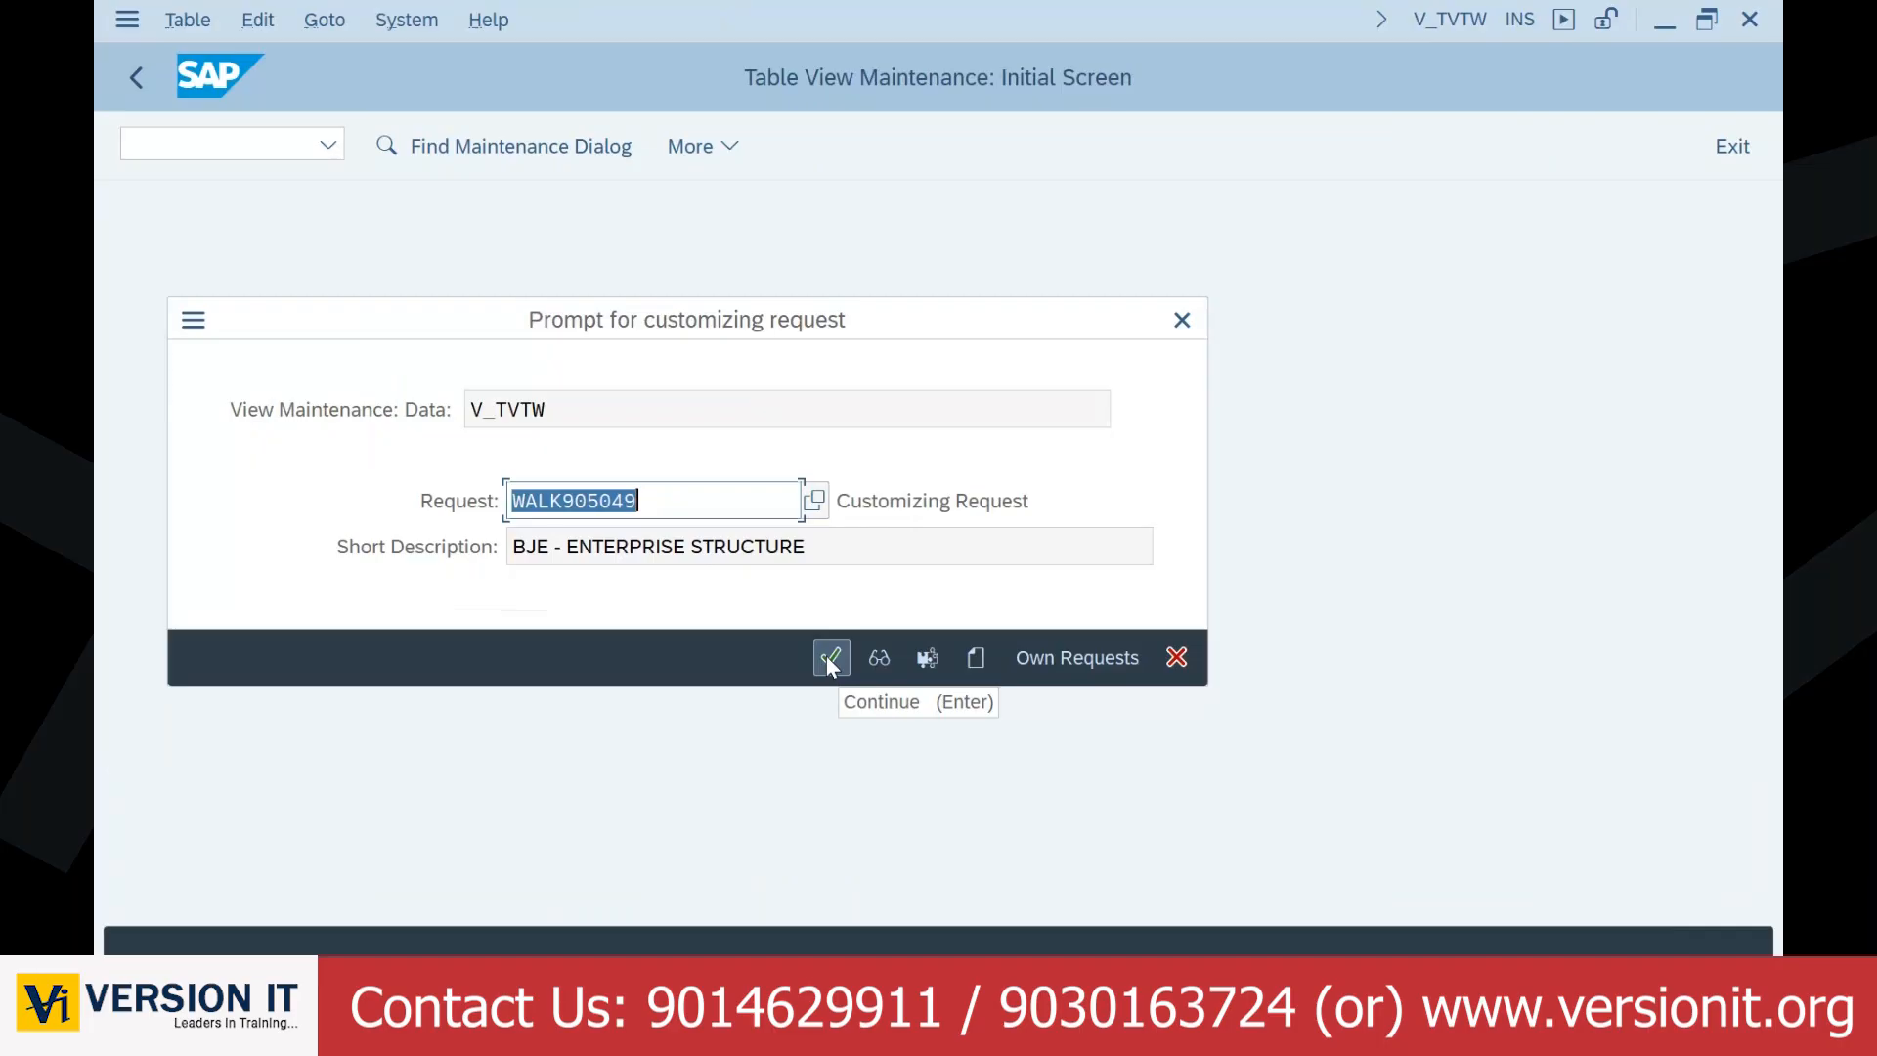
left_click(827, 657)
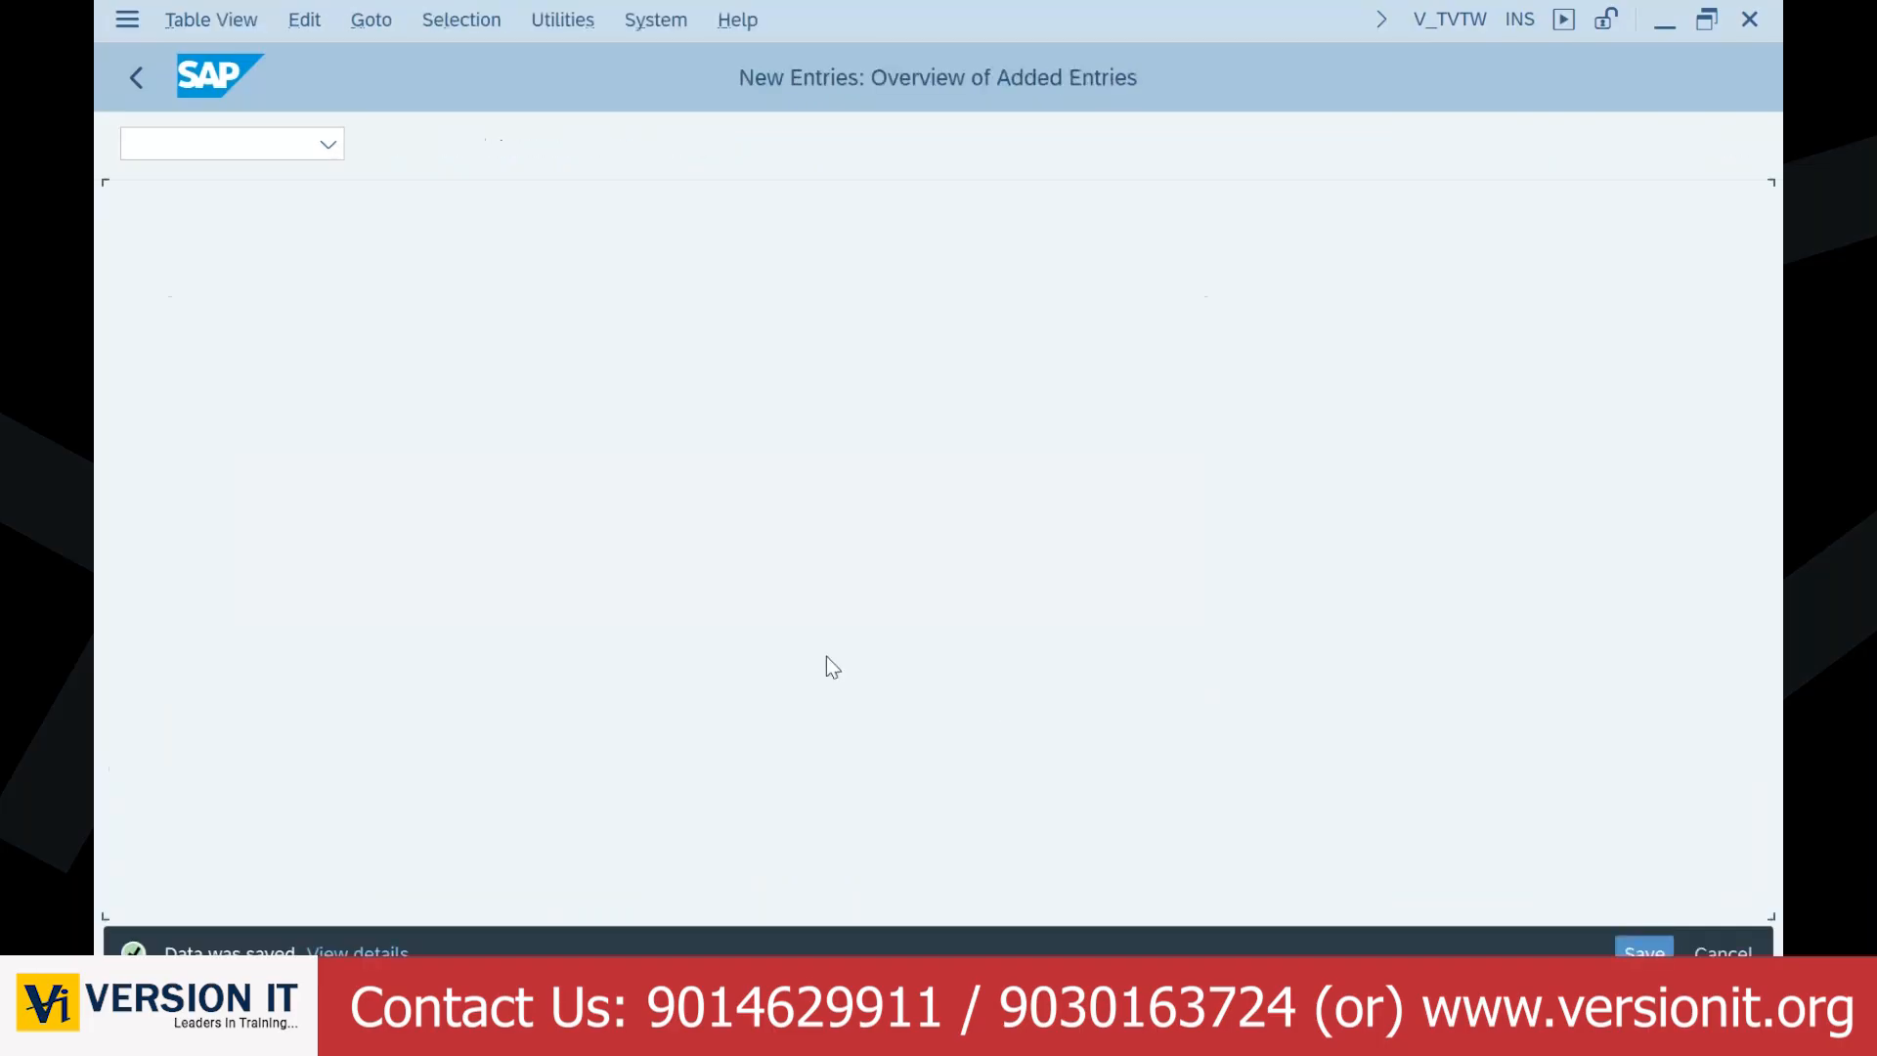
Step: Copy the codes and names of distribution channels 2X and 2Y and switch to the Excel workbook
left_click(150, 272)
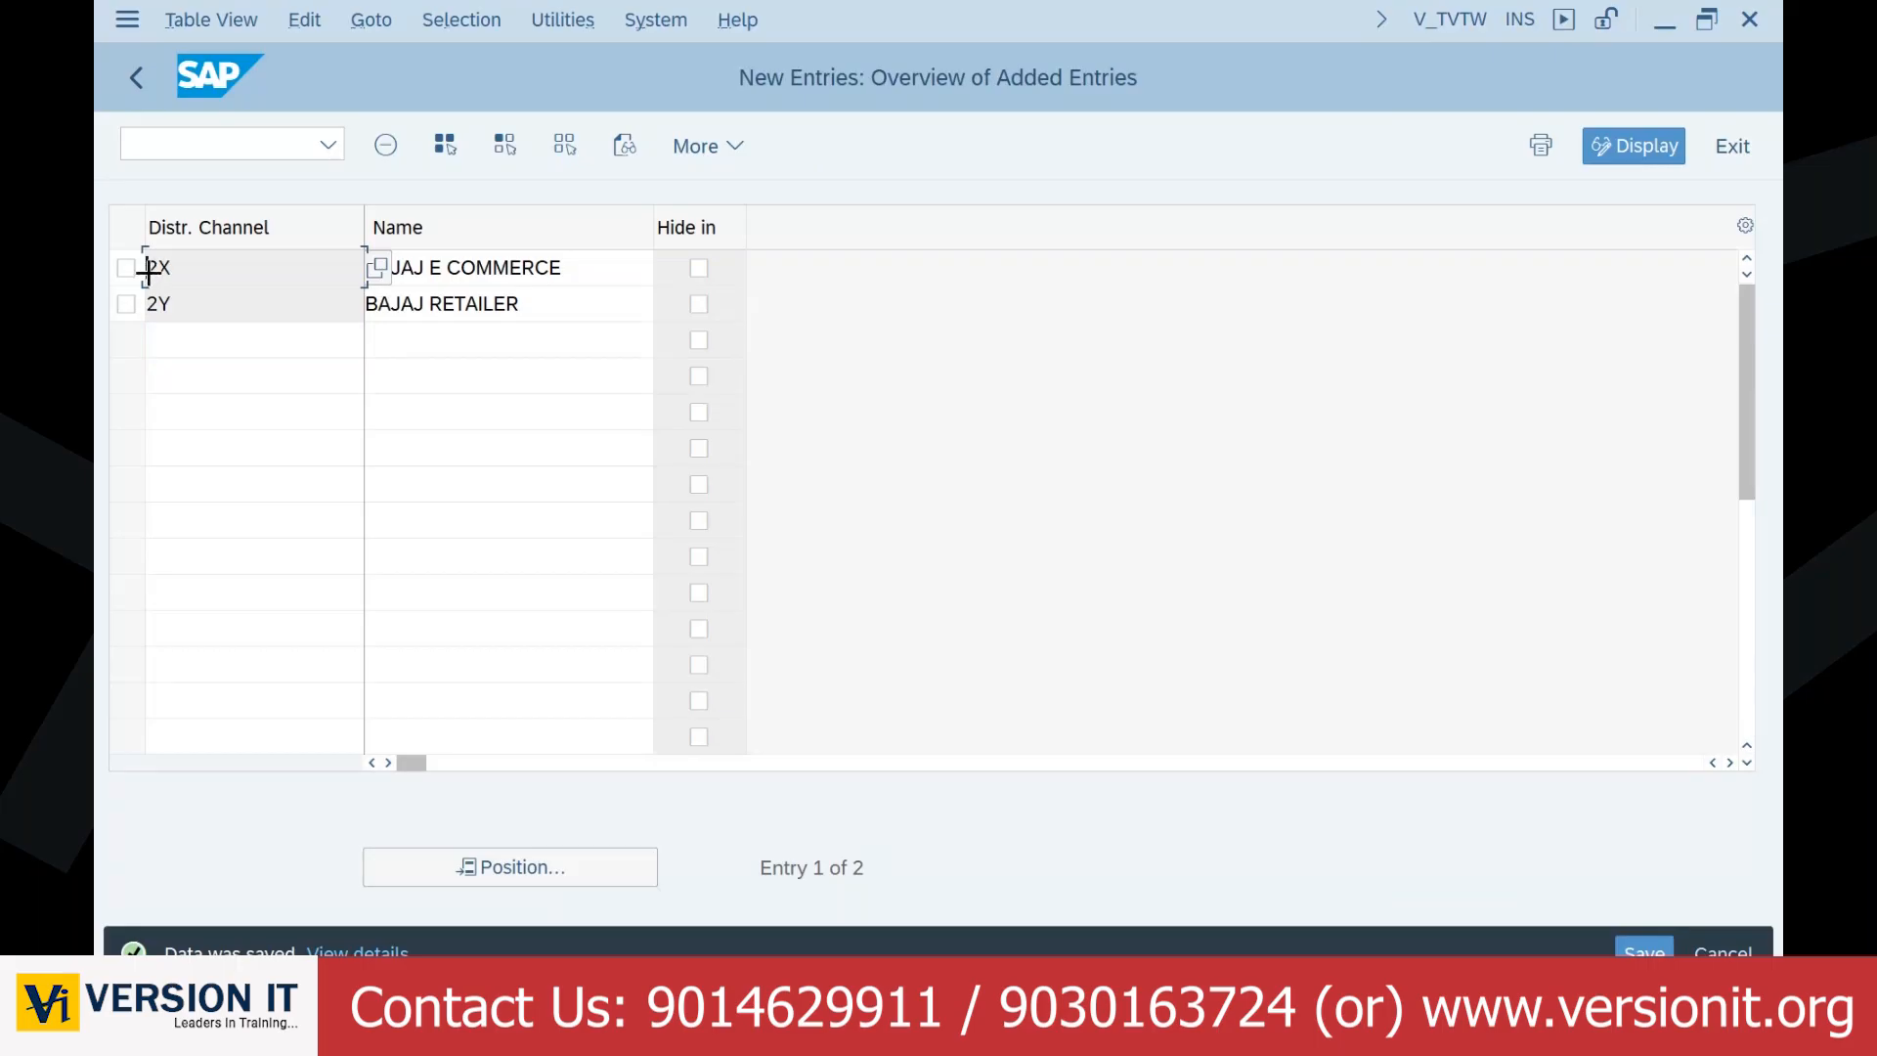
left_click_drag(148, 272, 476, 291)
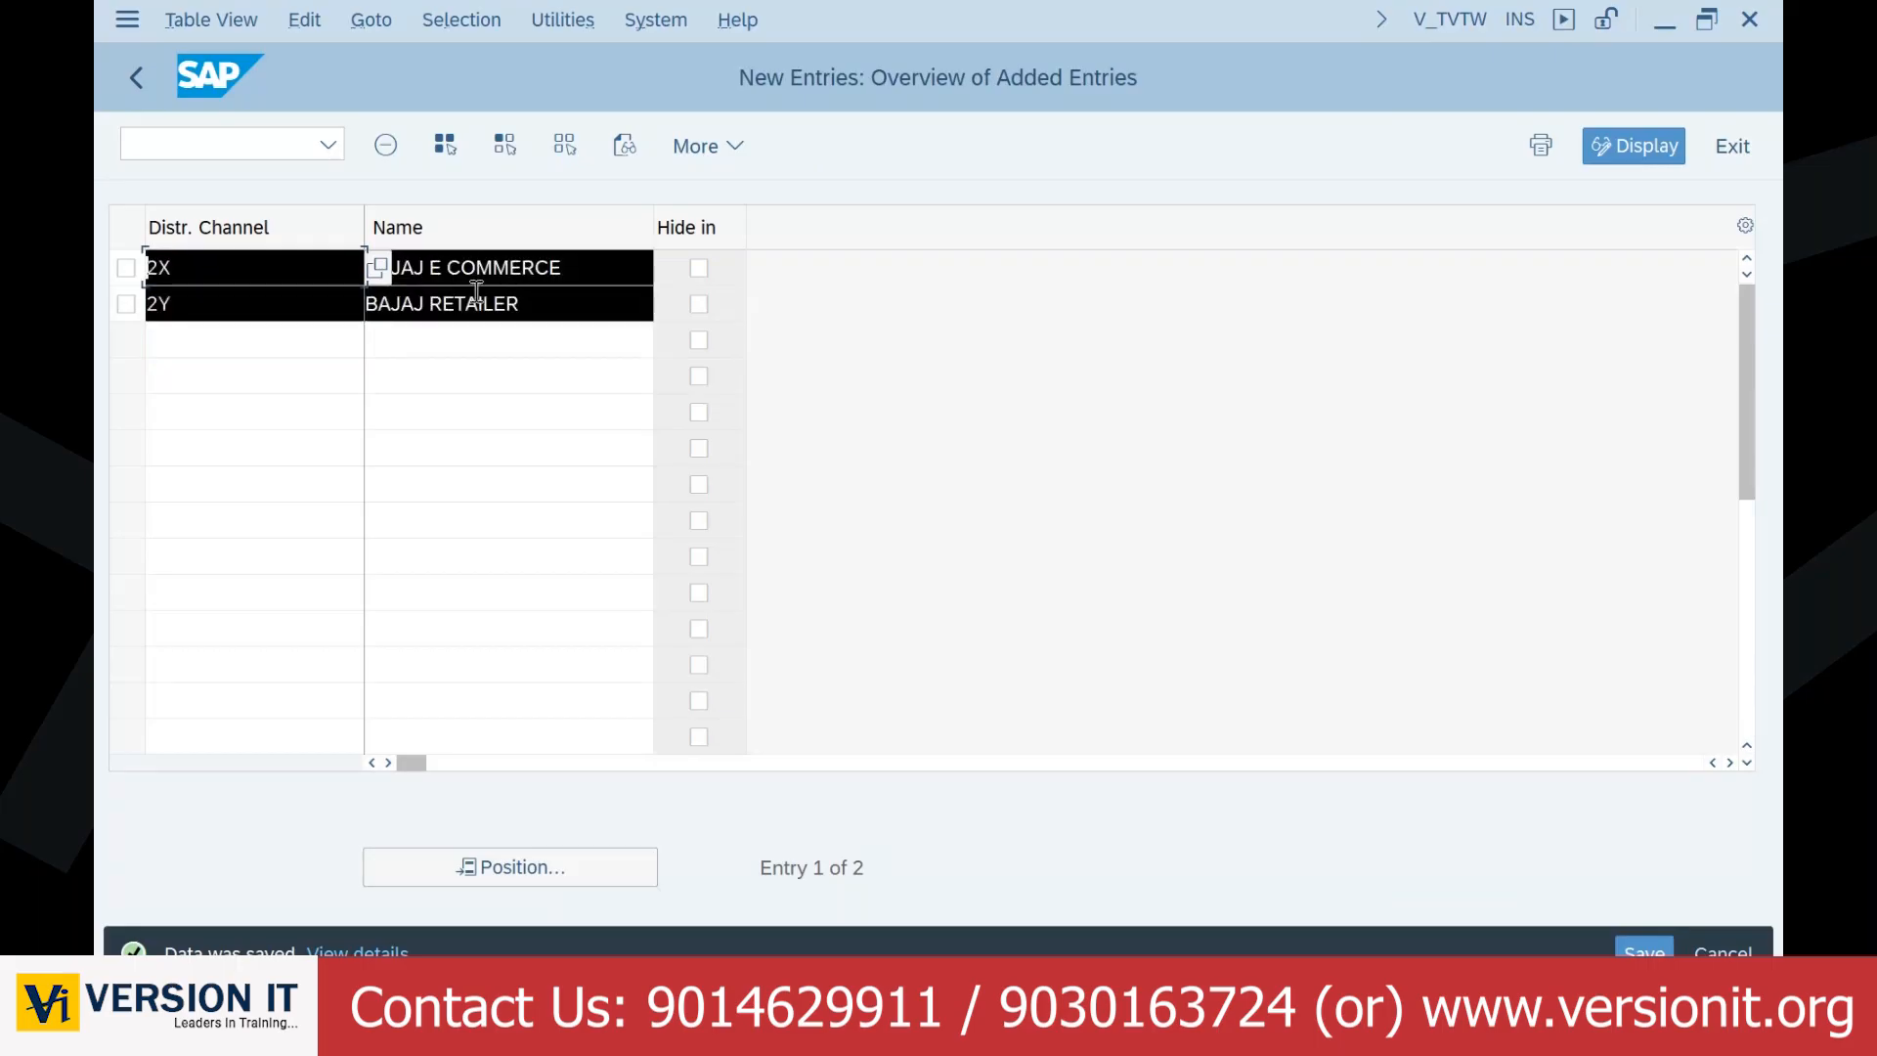
key("ctrl+c")
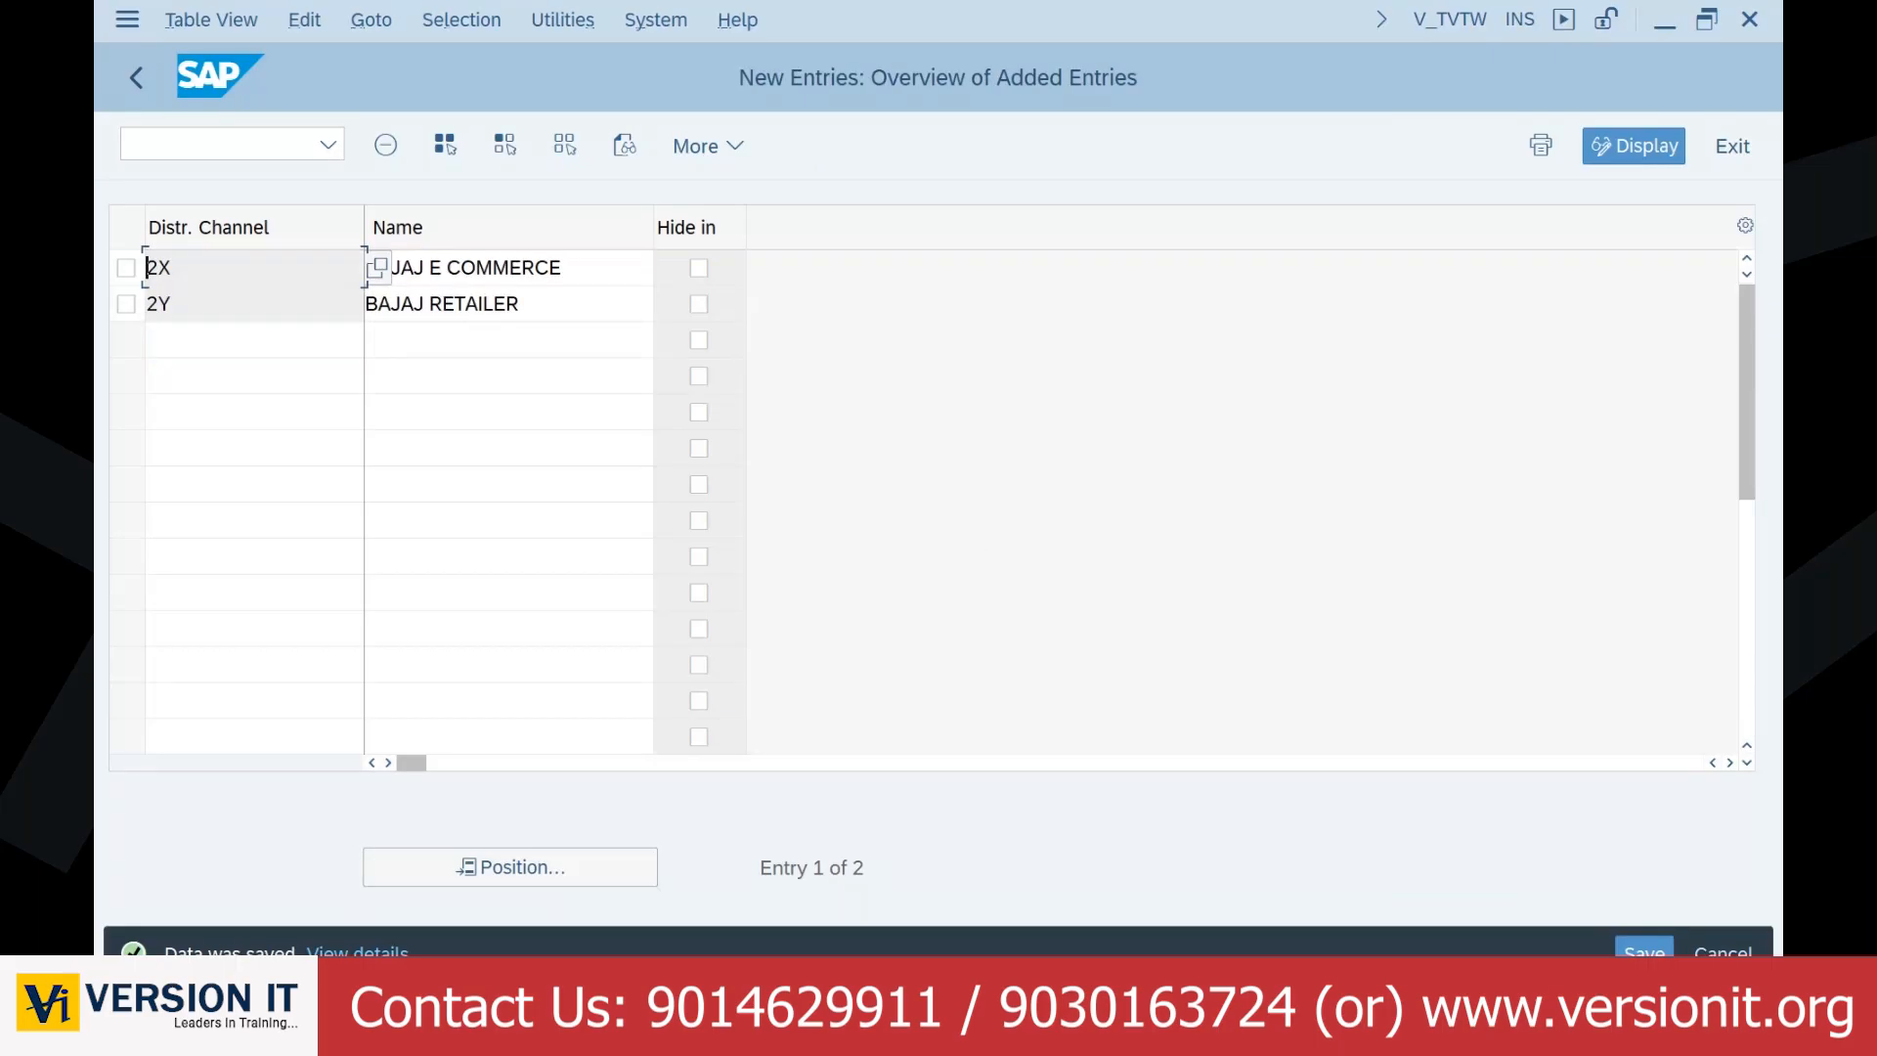
key("alt+Tab")
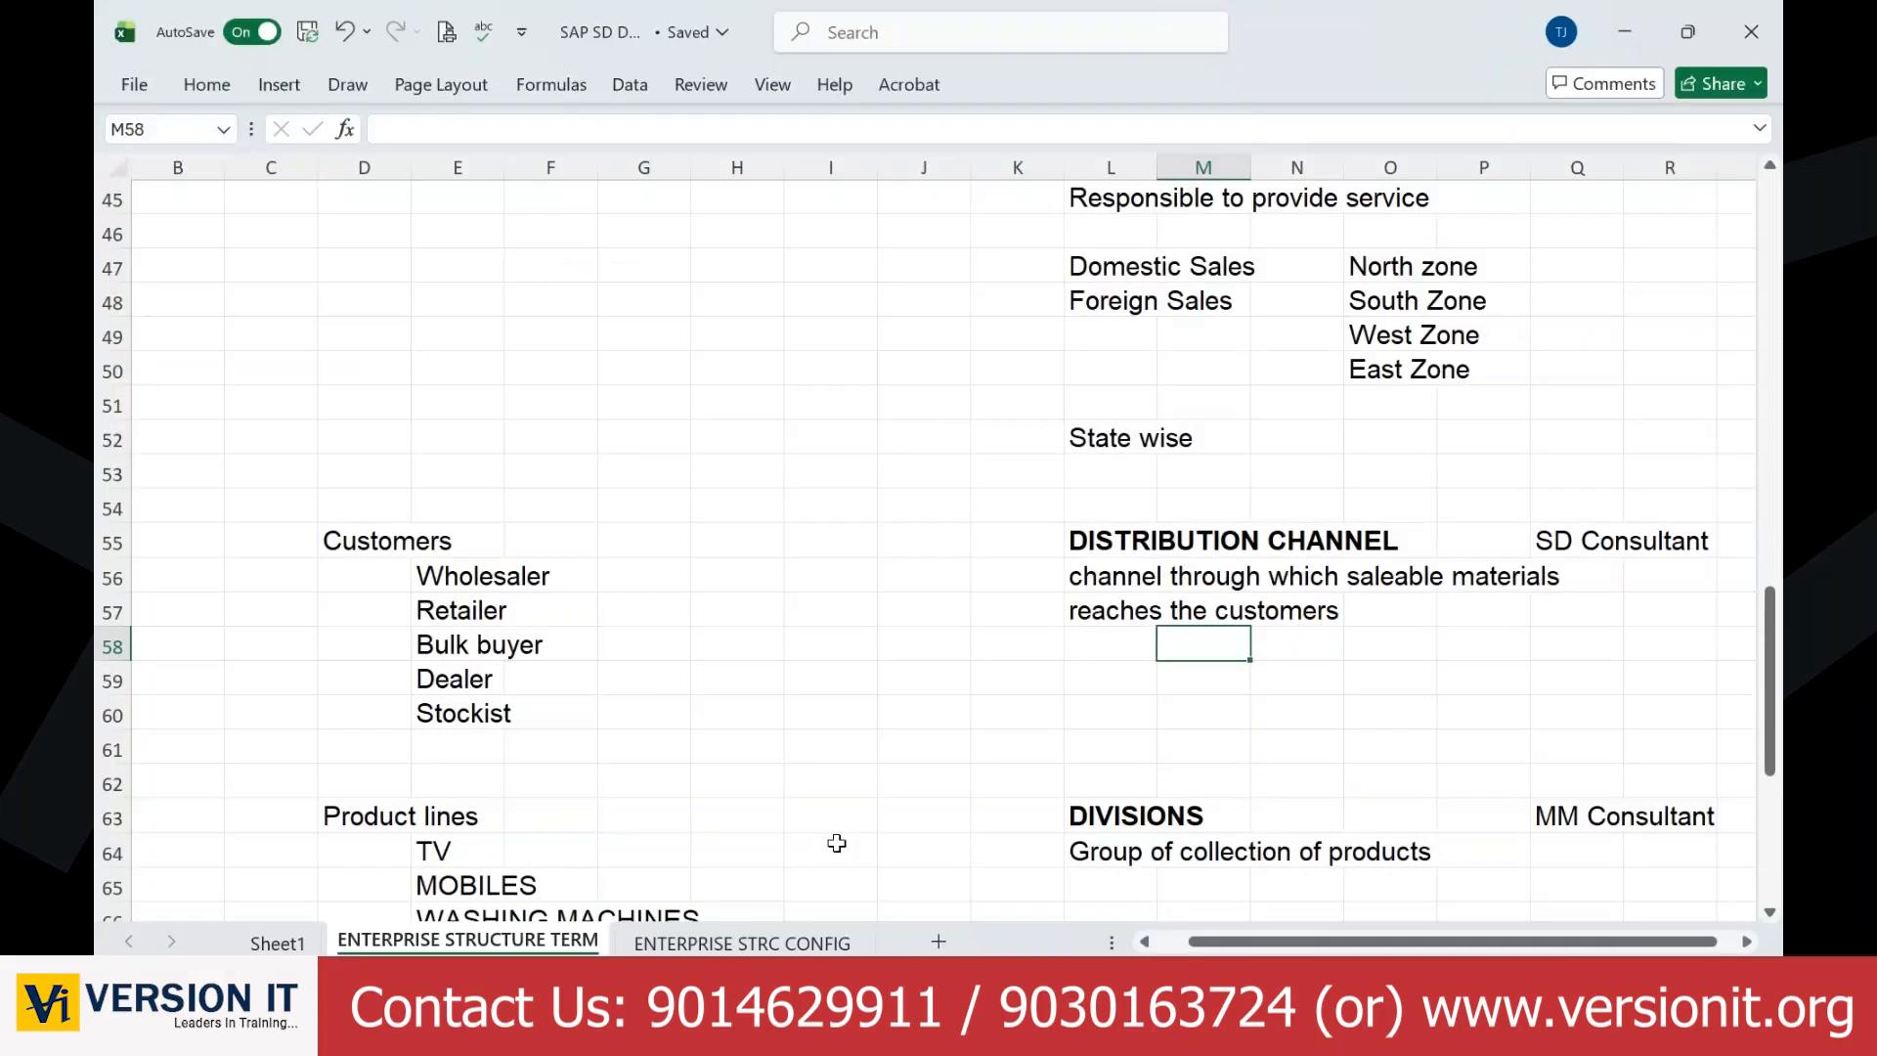
Step: On the ENTERPRISE STRC CONFIG sheet, enter Distribution Channel in B57 and paste the copied codes and names starting at F57
key("ctrl+Page_Down")
type("Distrib")
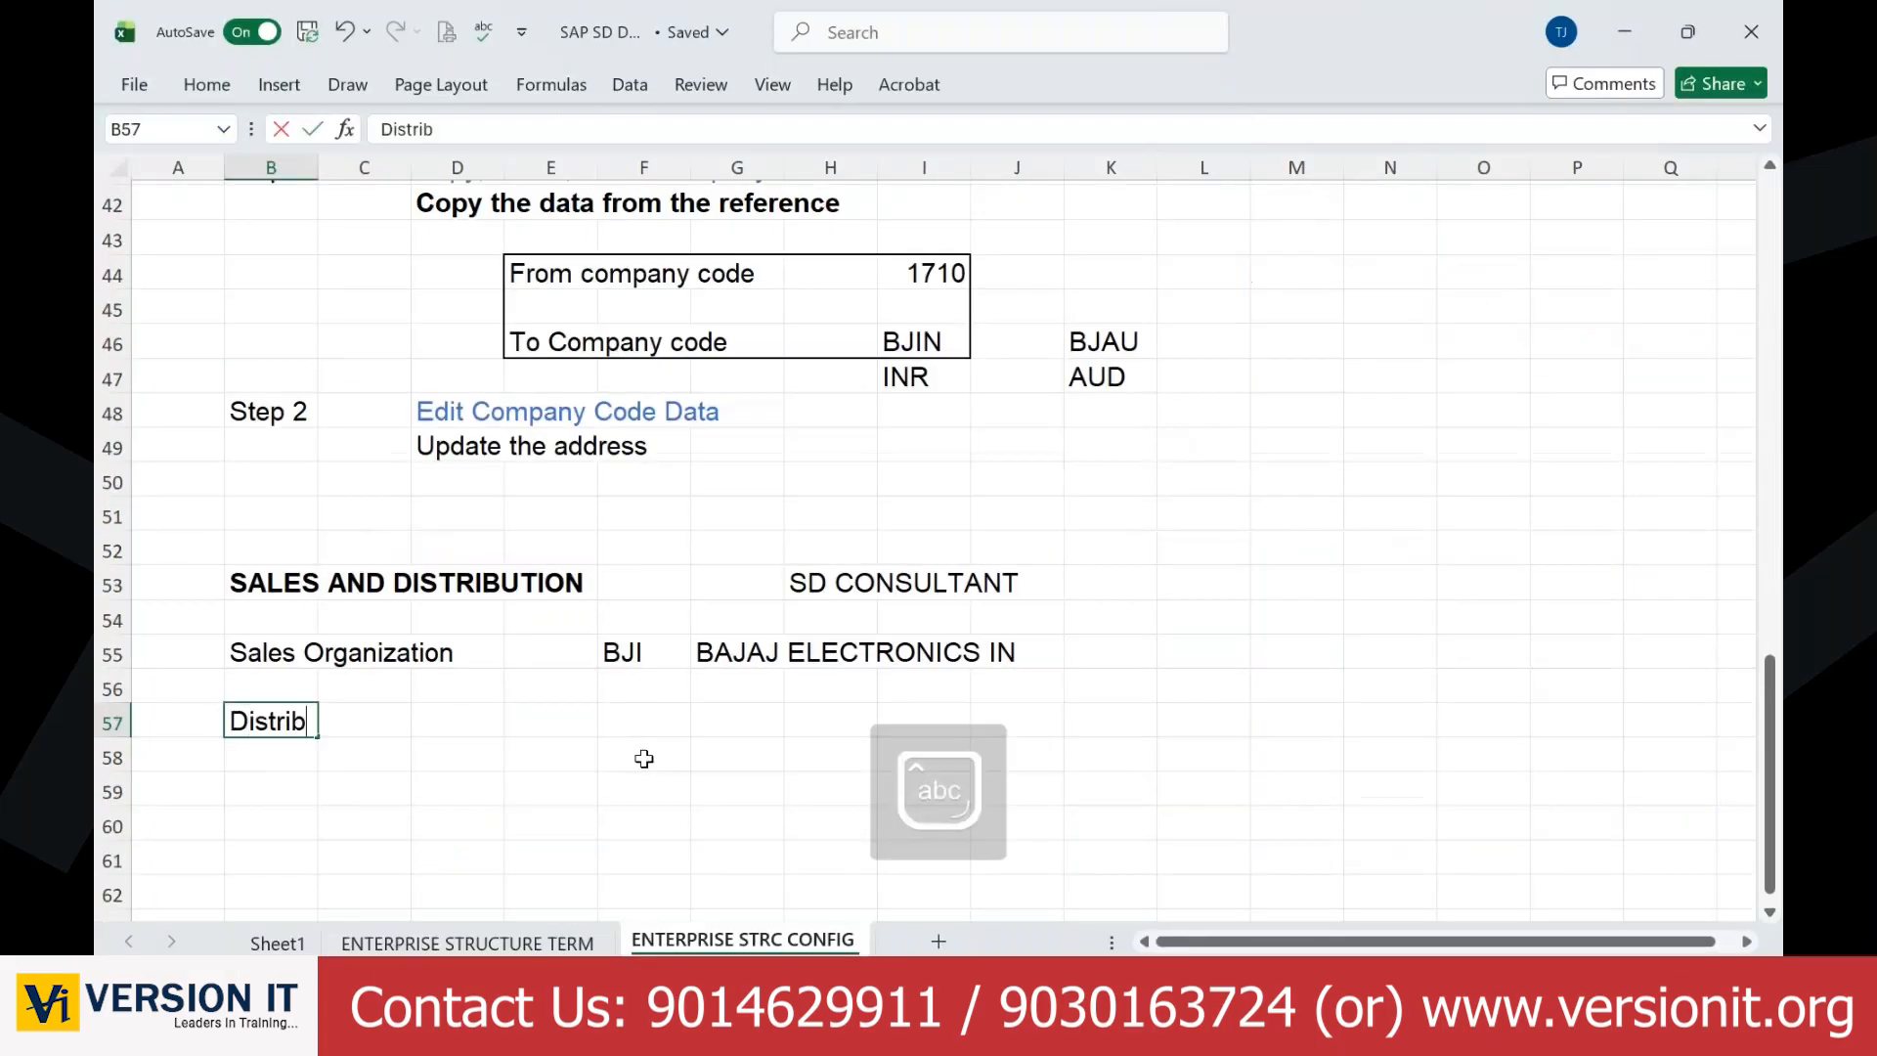
type("utionc hann")
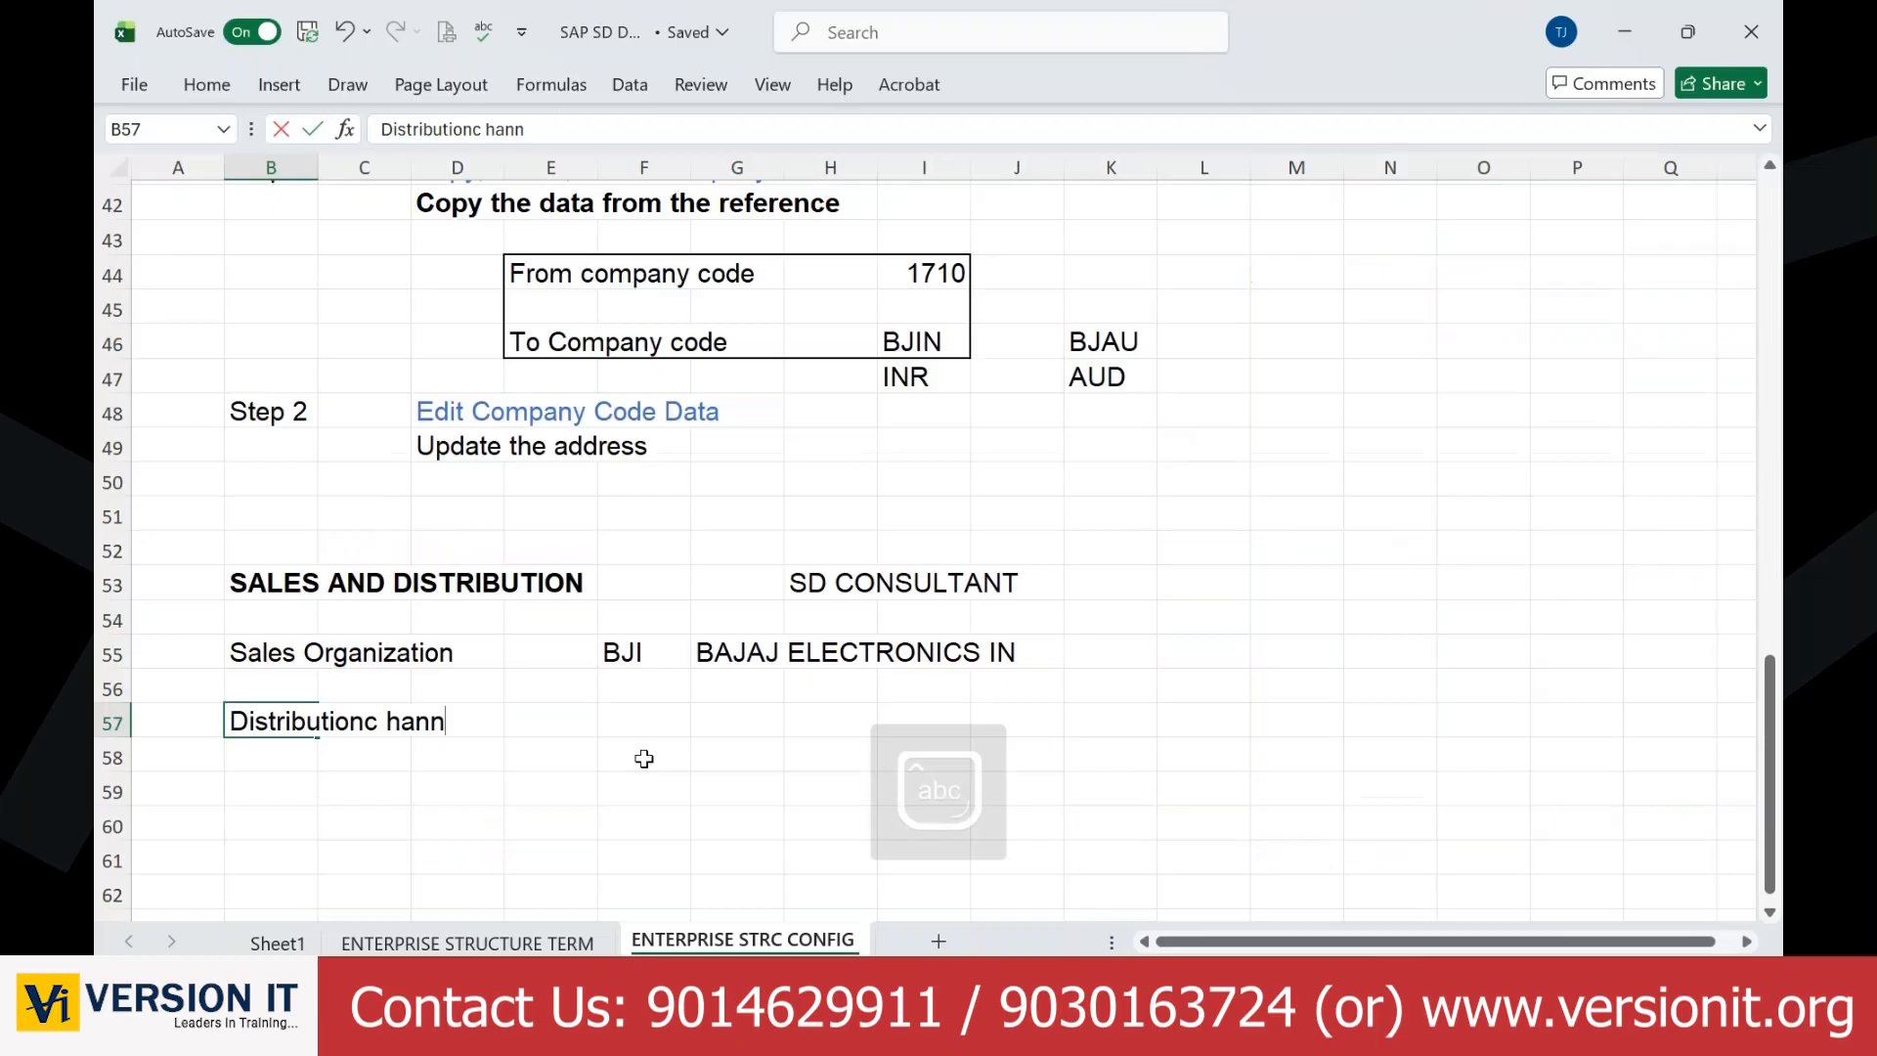
key("BackSpace")
key("BackSpace")
key("BackSpace")
key("BackSpace")
key("BackSpace")
key("BackSpace")
key("BackSpace")
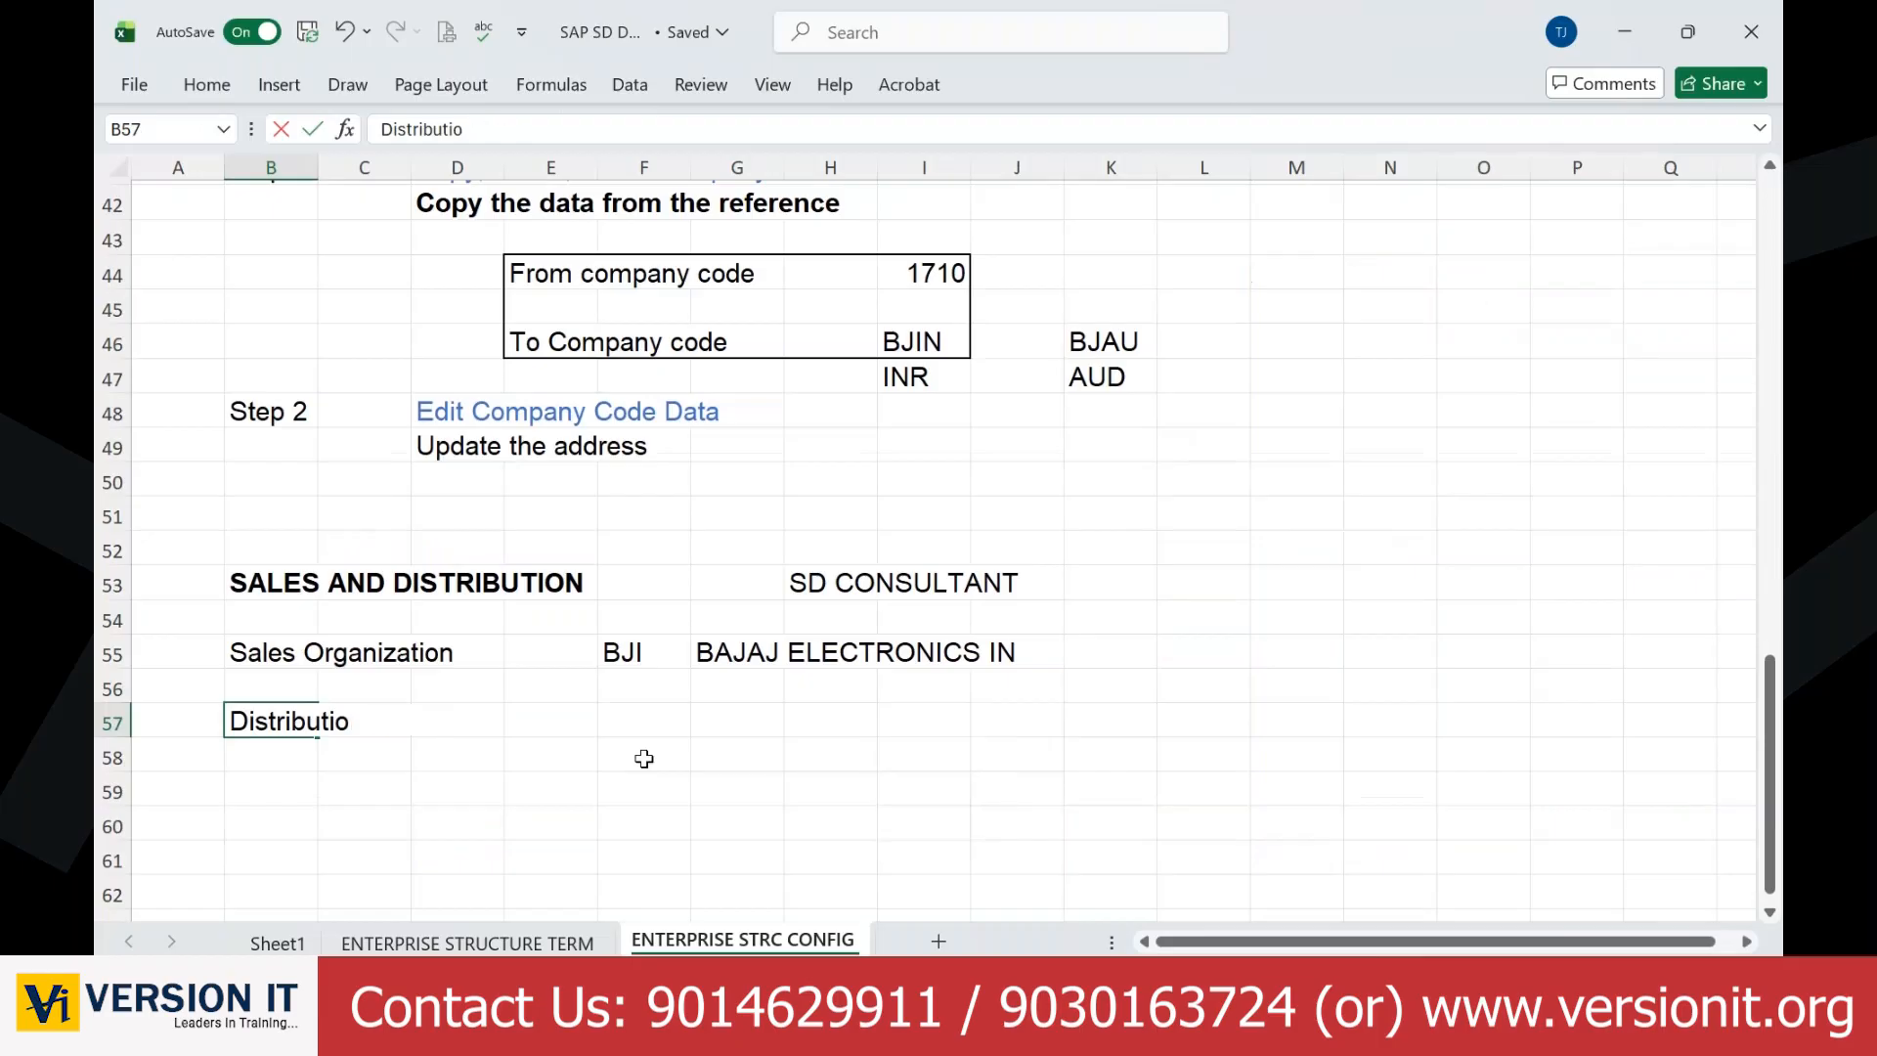
type("n Channe")
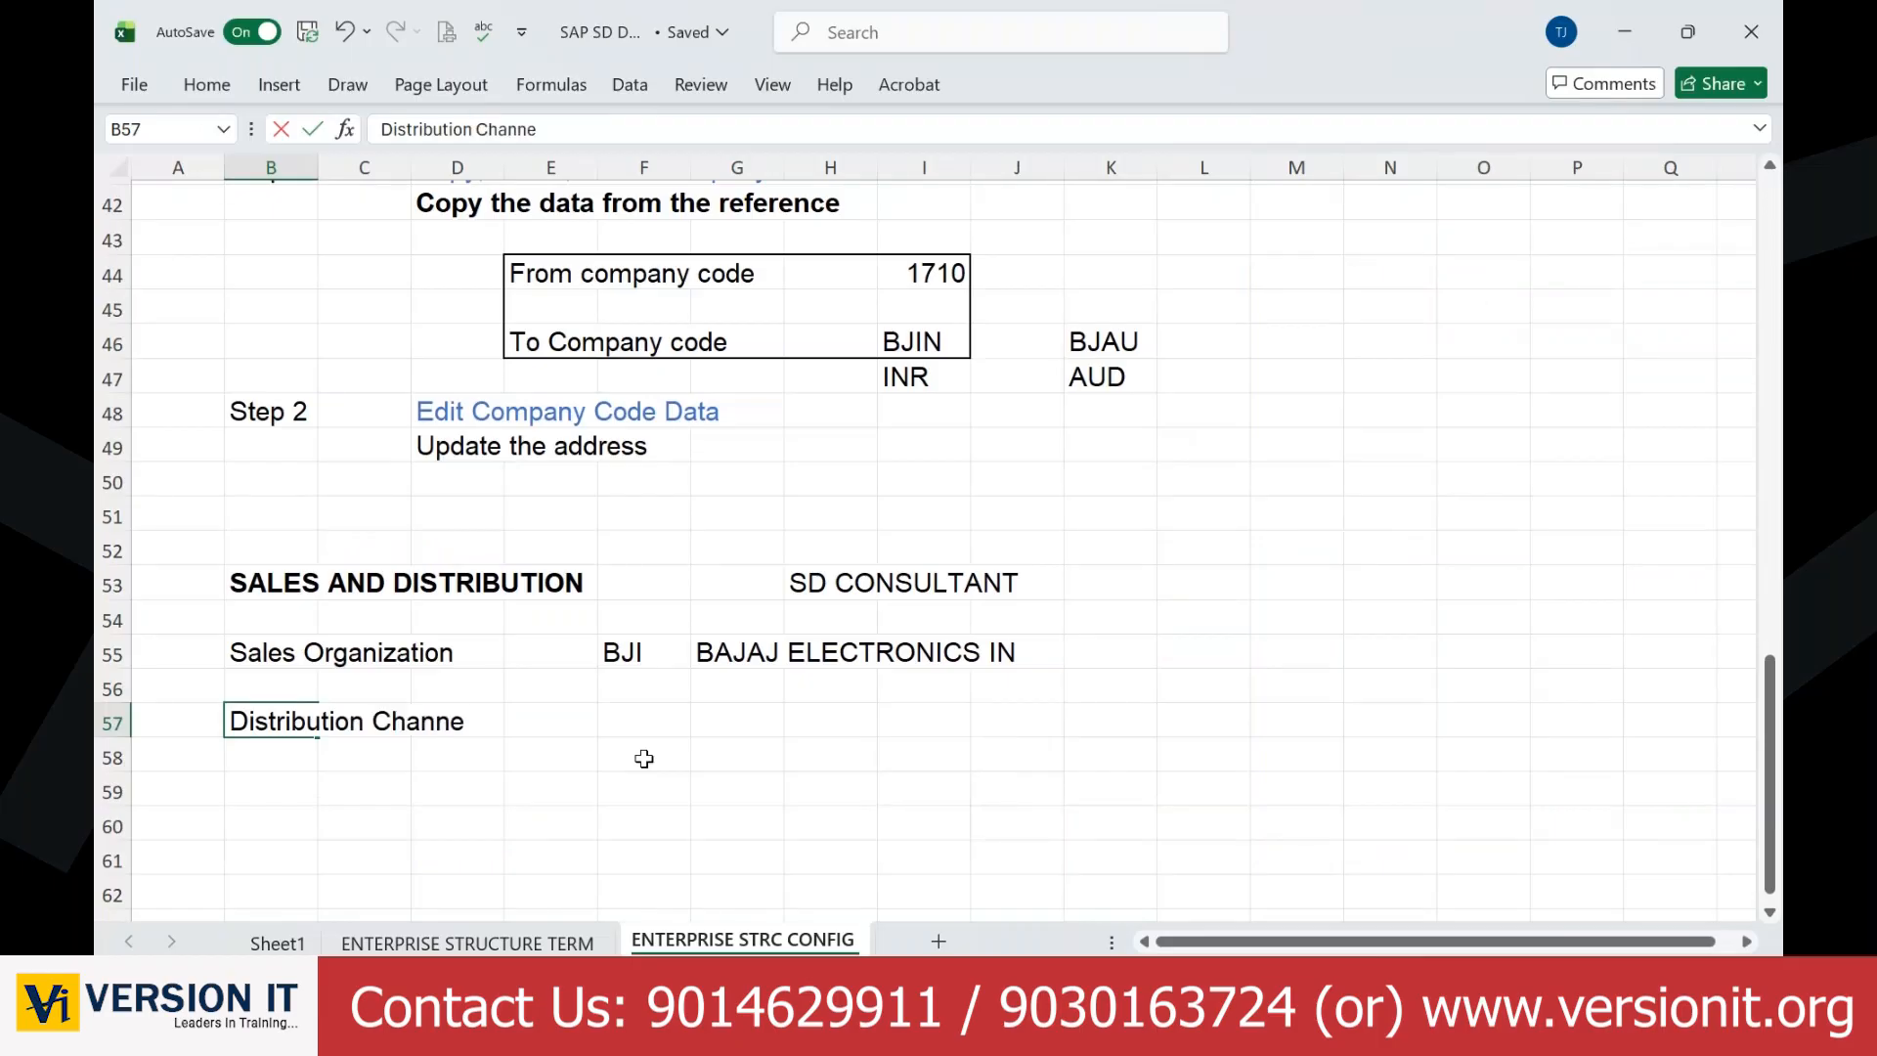
key("ctrl+v")
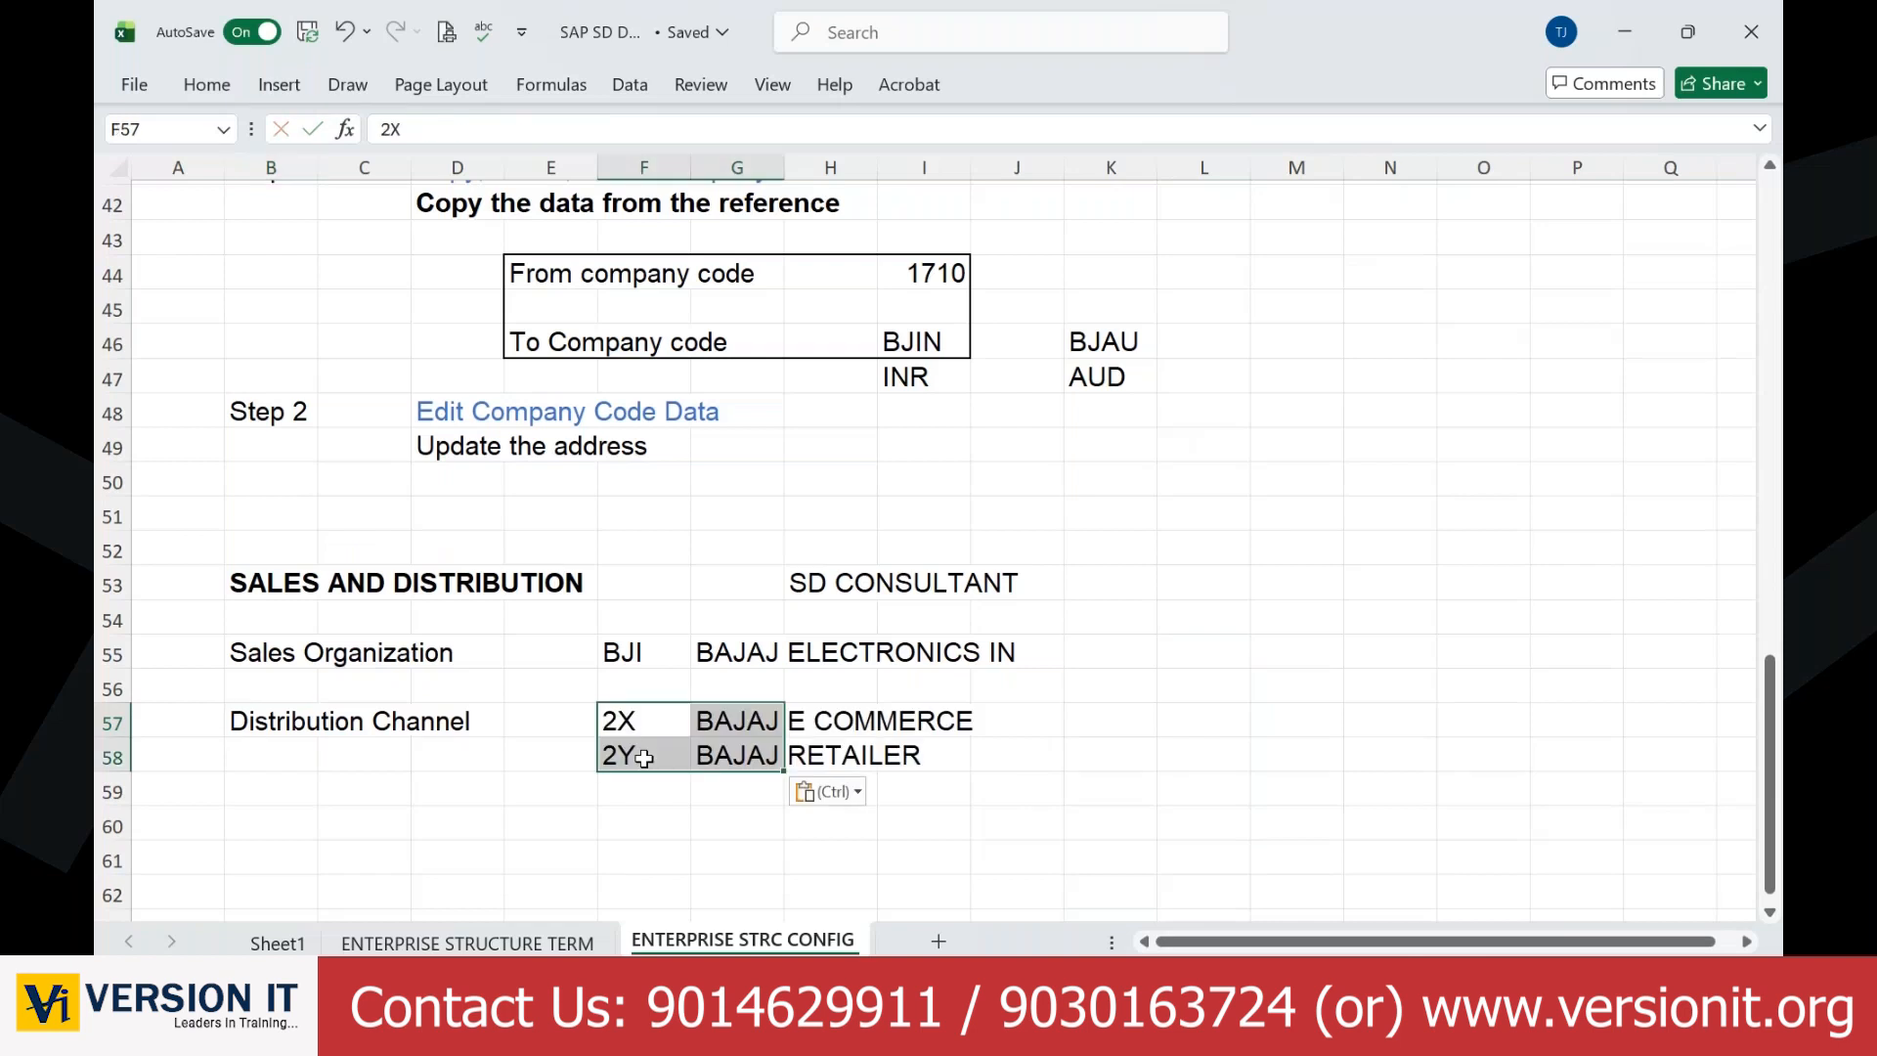
left_click(1581, 753)
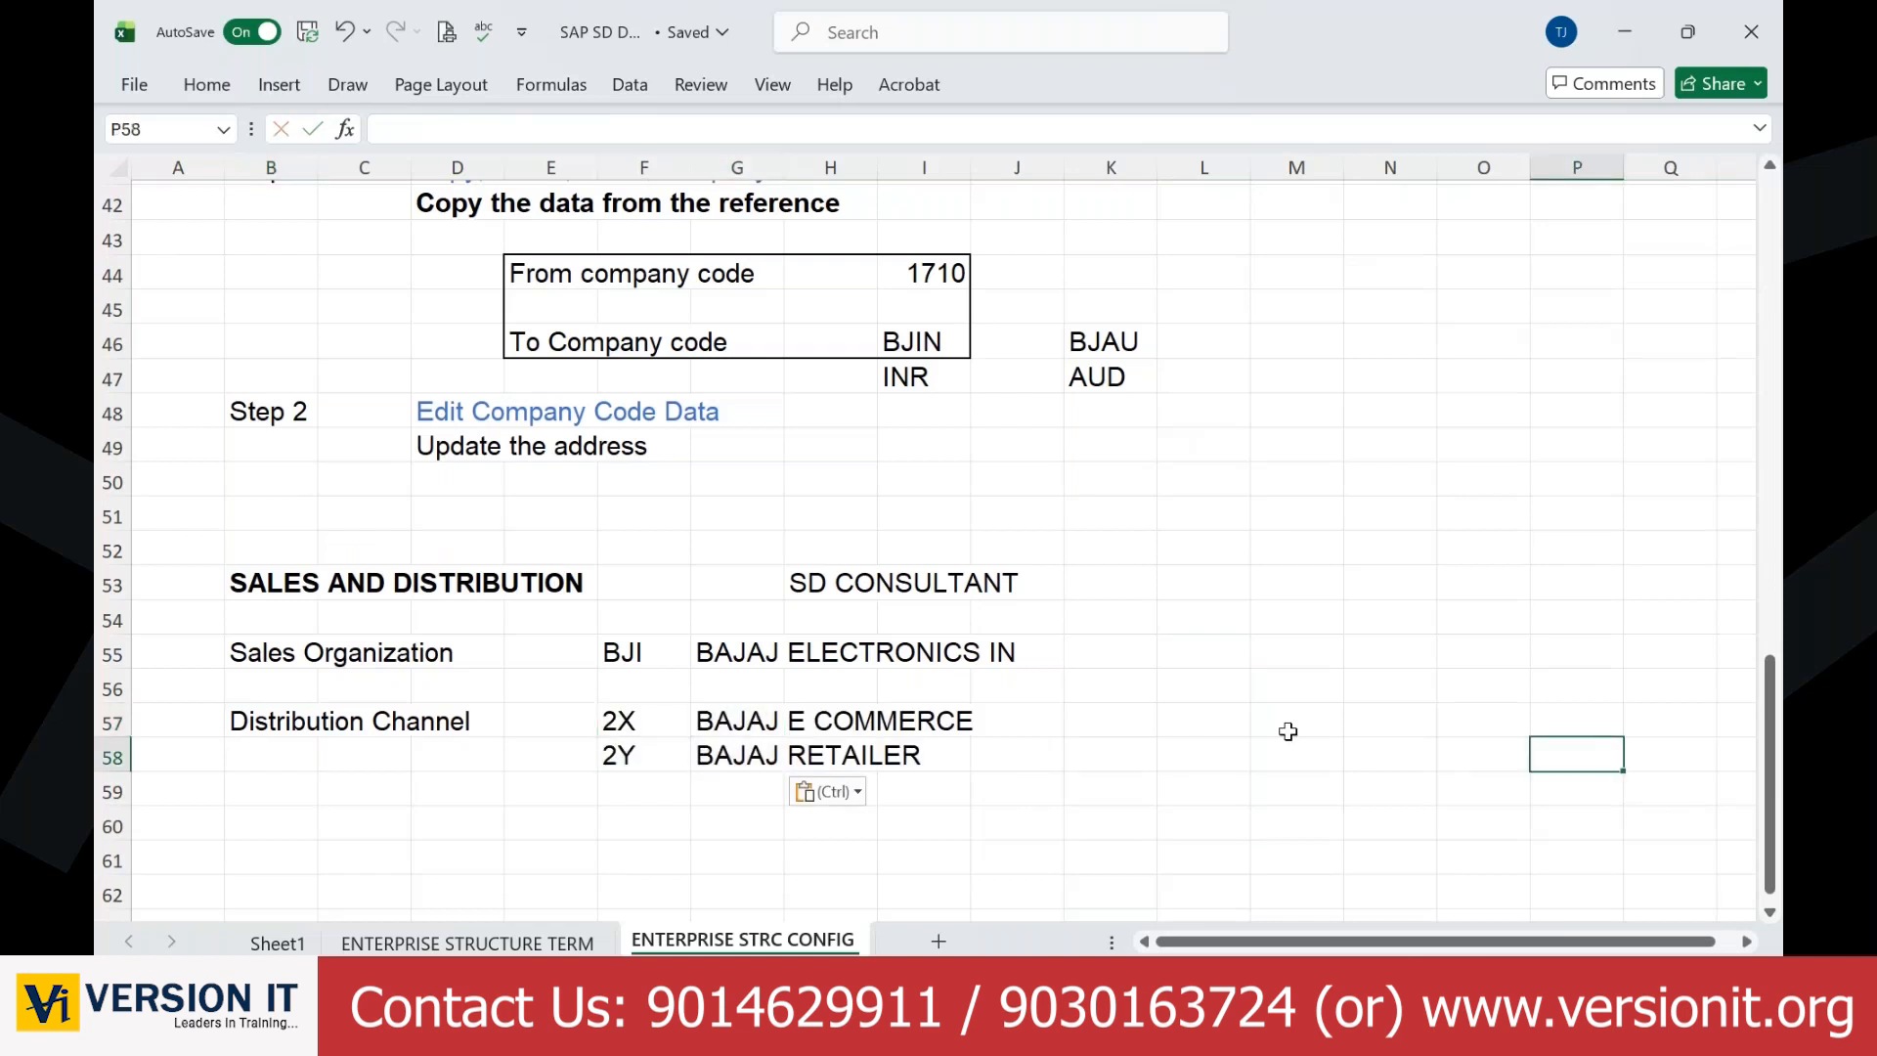
Step: Enter the label Sales Office in cell B60, below the distribution channel rows
left_click(271, 823)
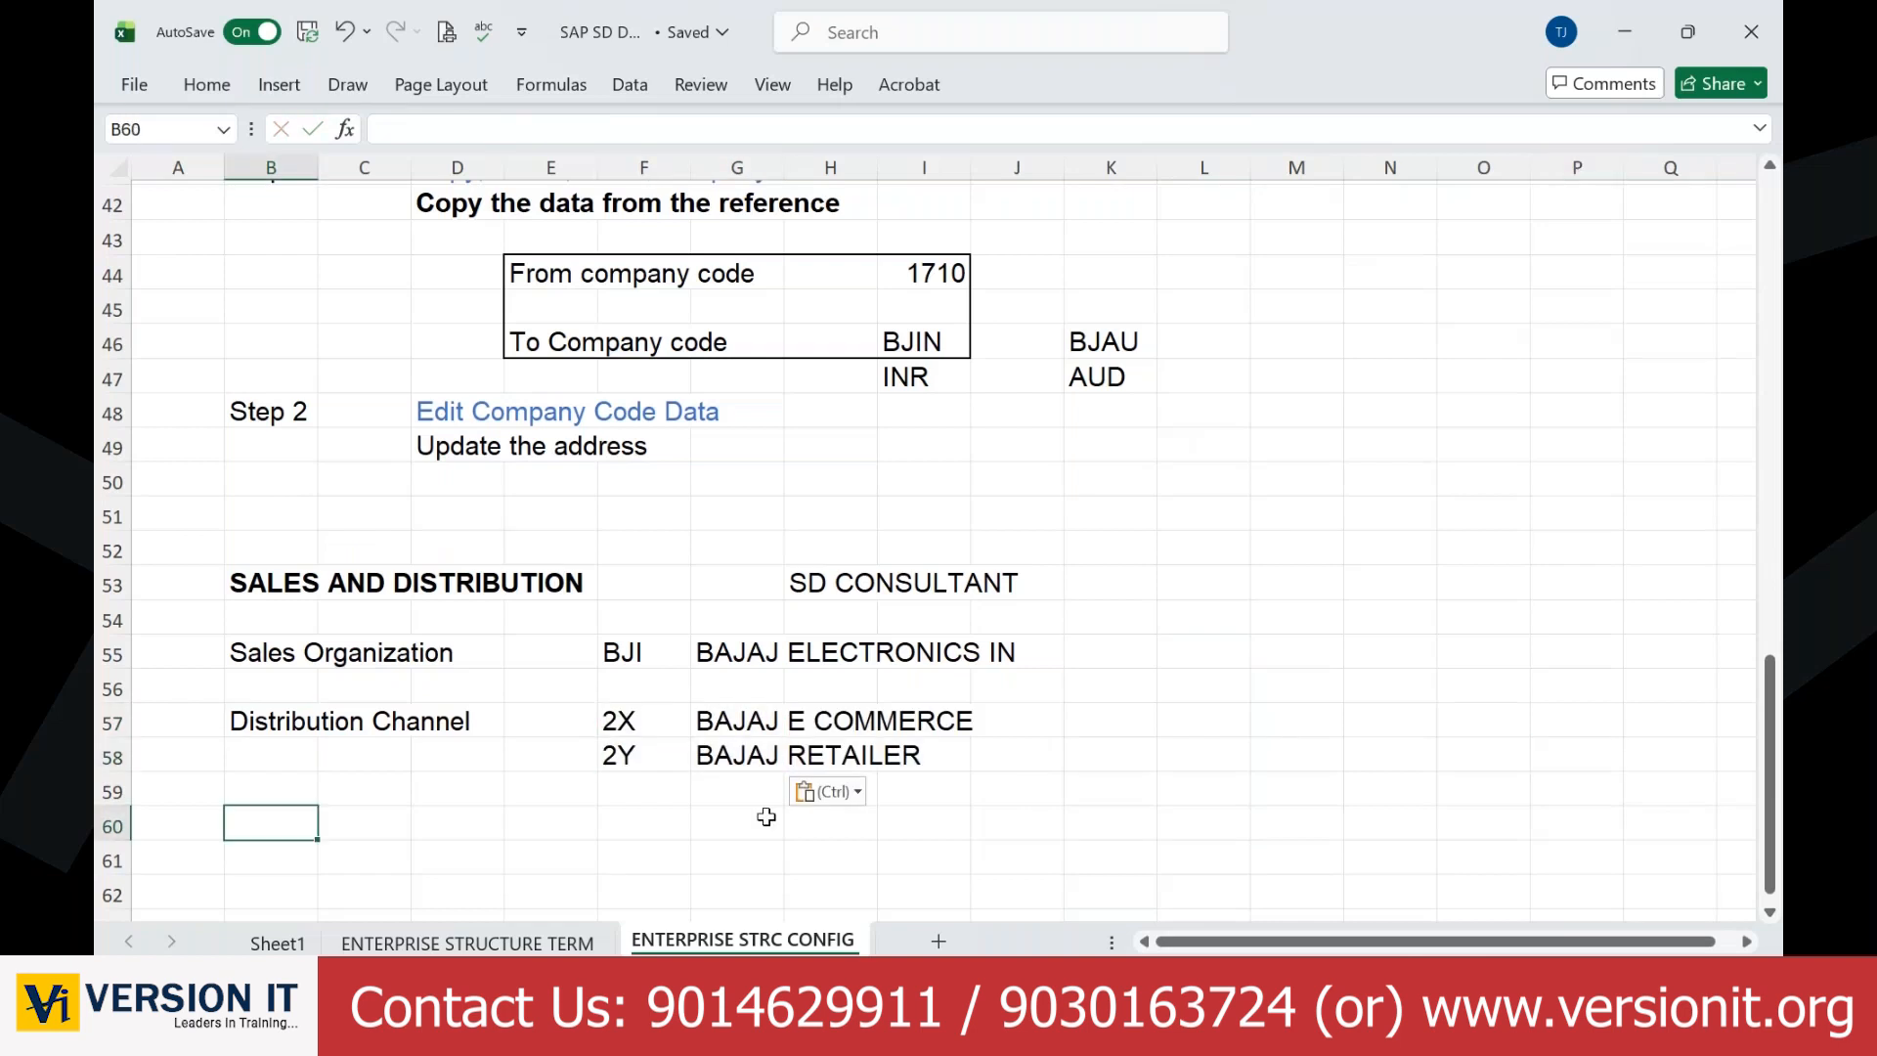
type("Sales Office")
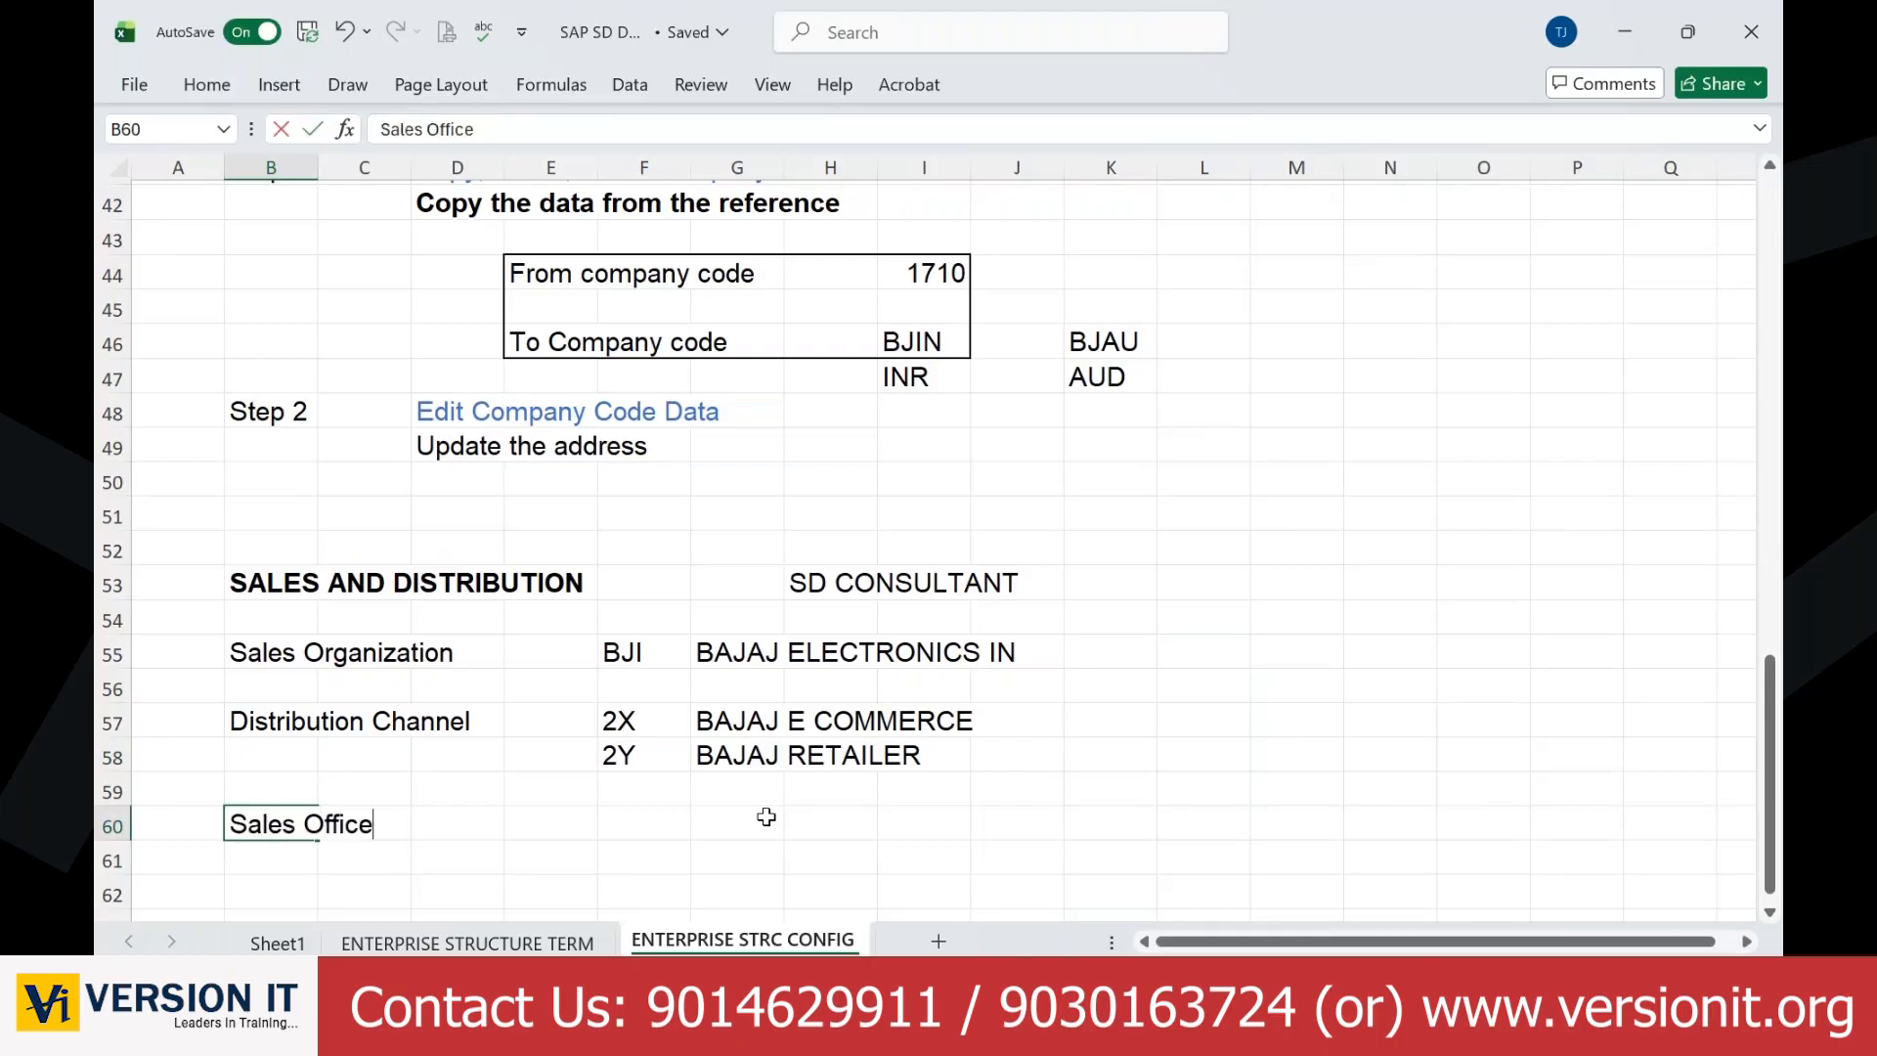
key("Return")
left_click(438, 829)
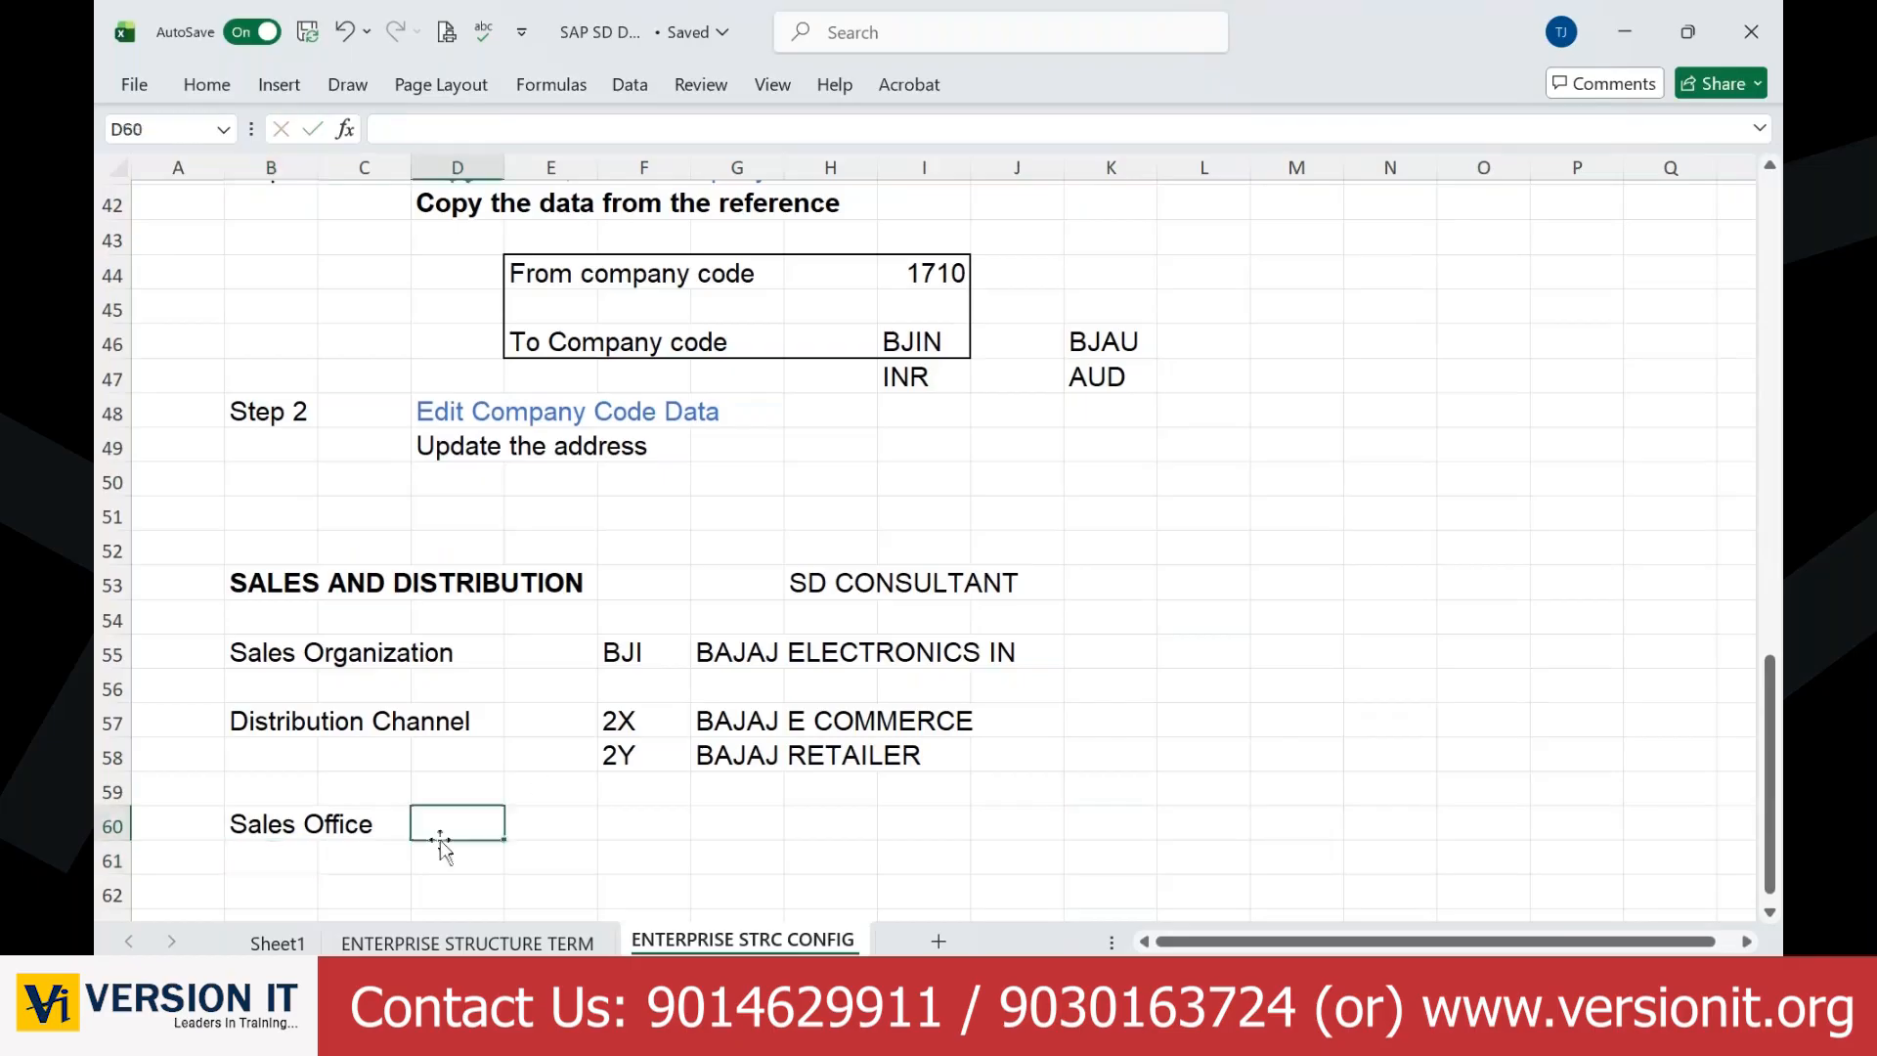
Step: Switch to Chrome, search Google for bajaj electronics and open the Bajaj Electronics website
key("alt+Tab")
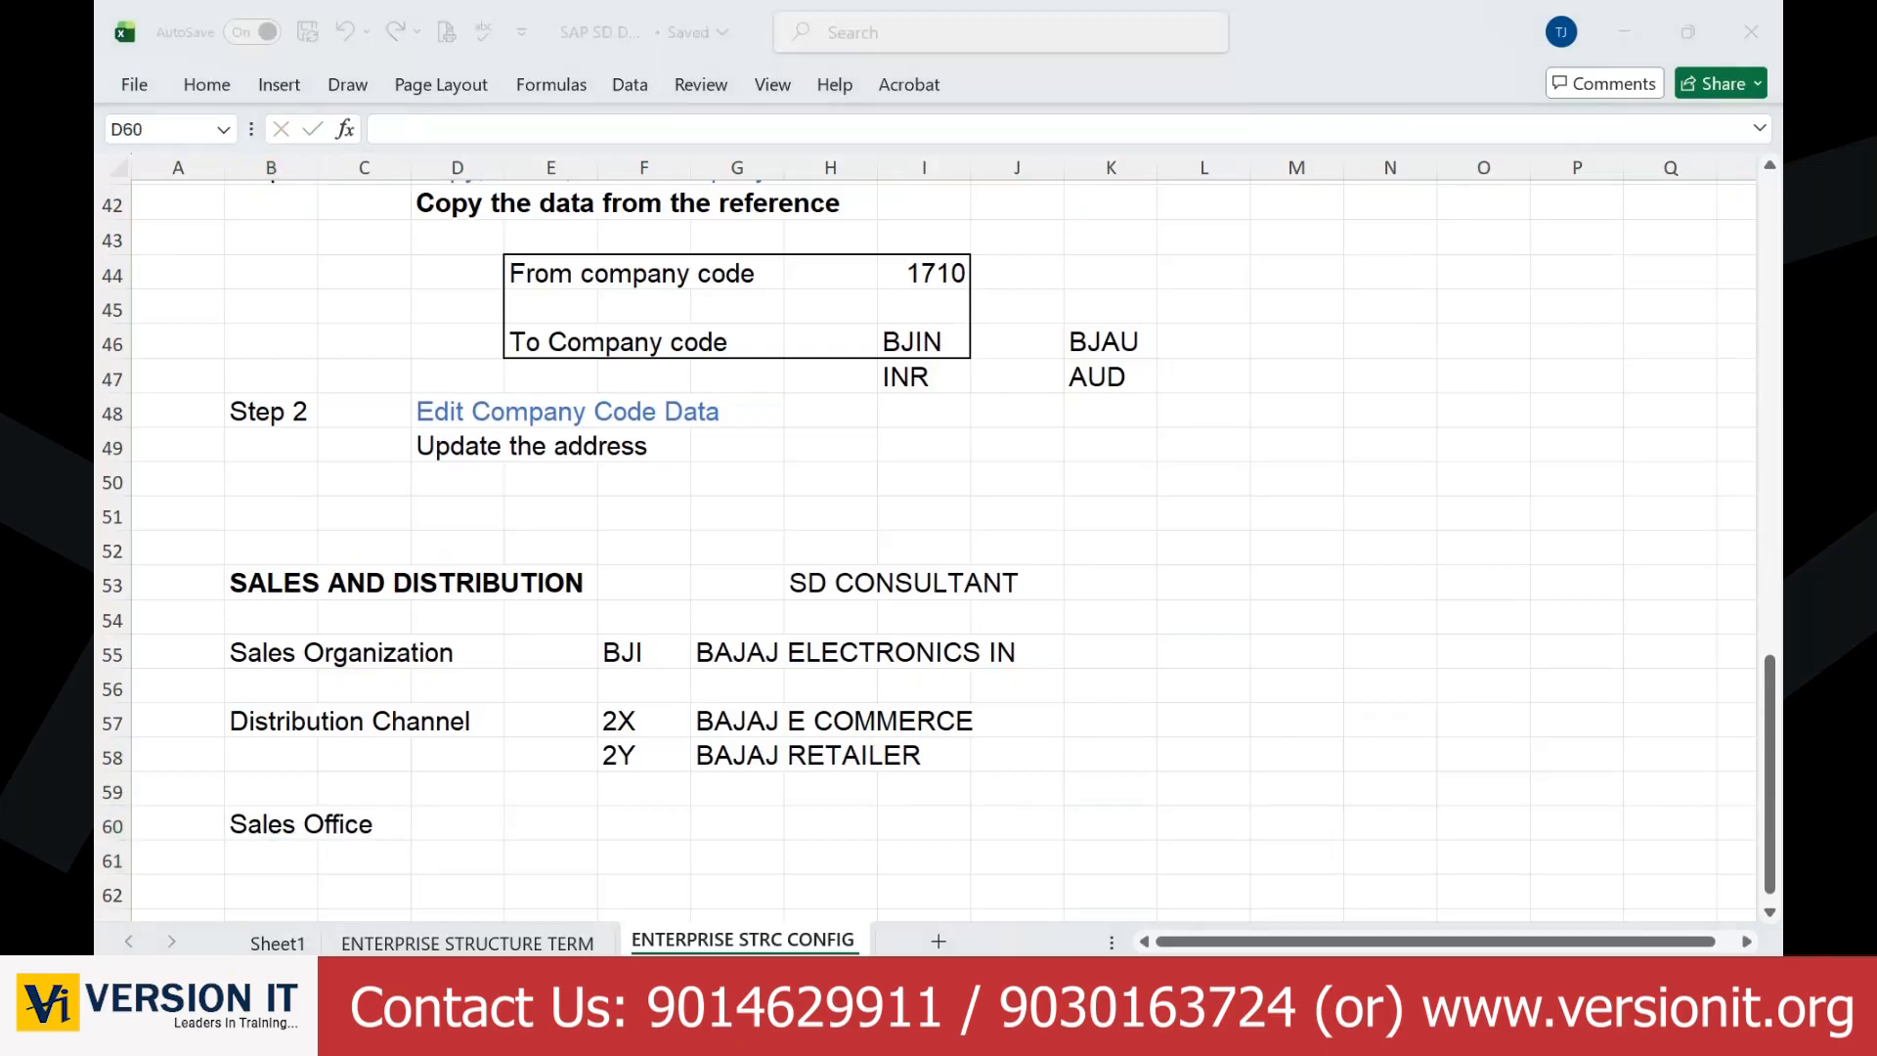
key("super")
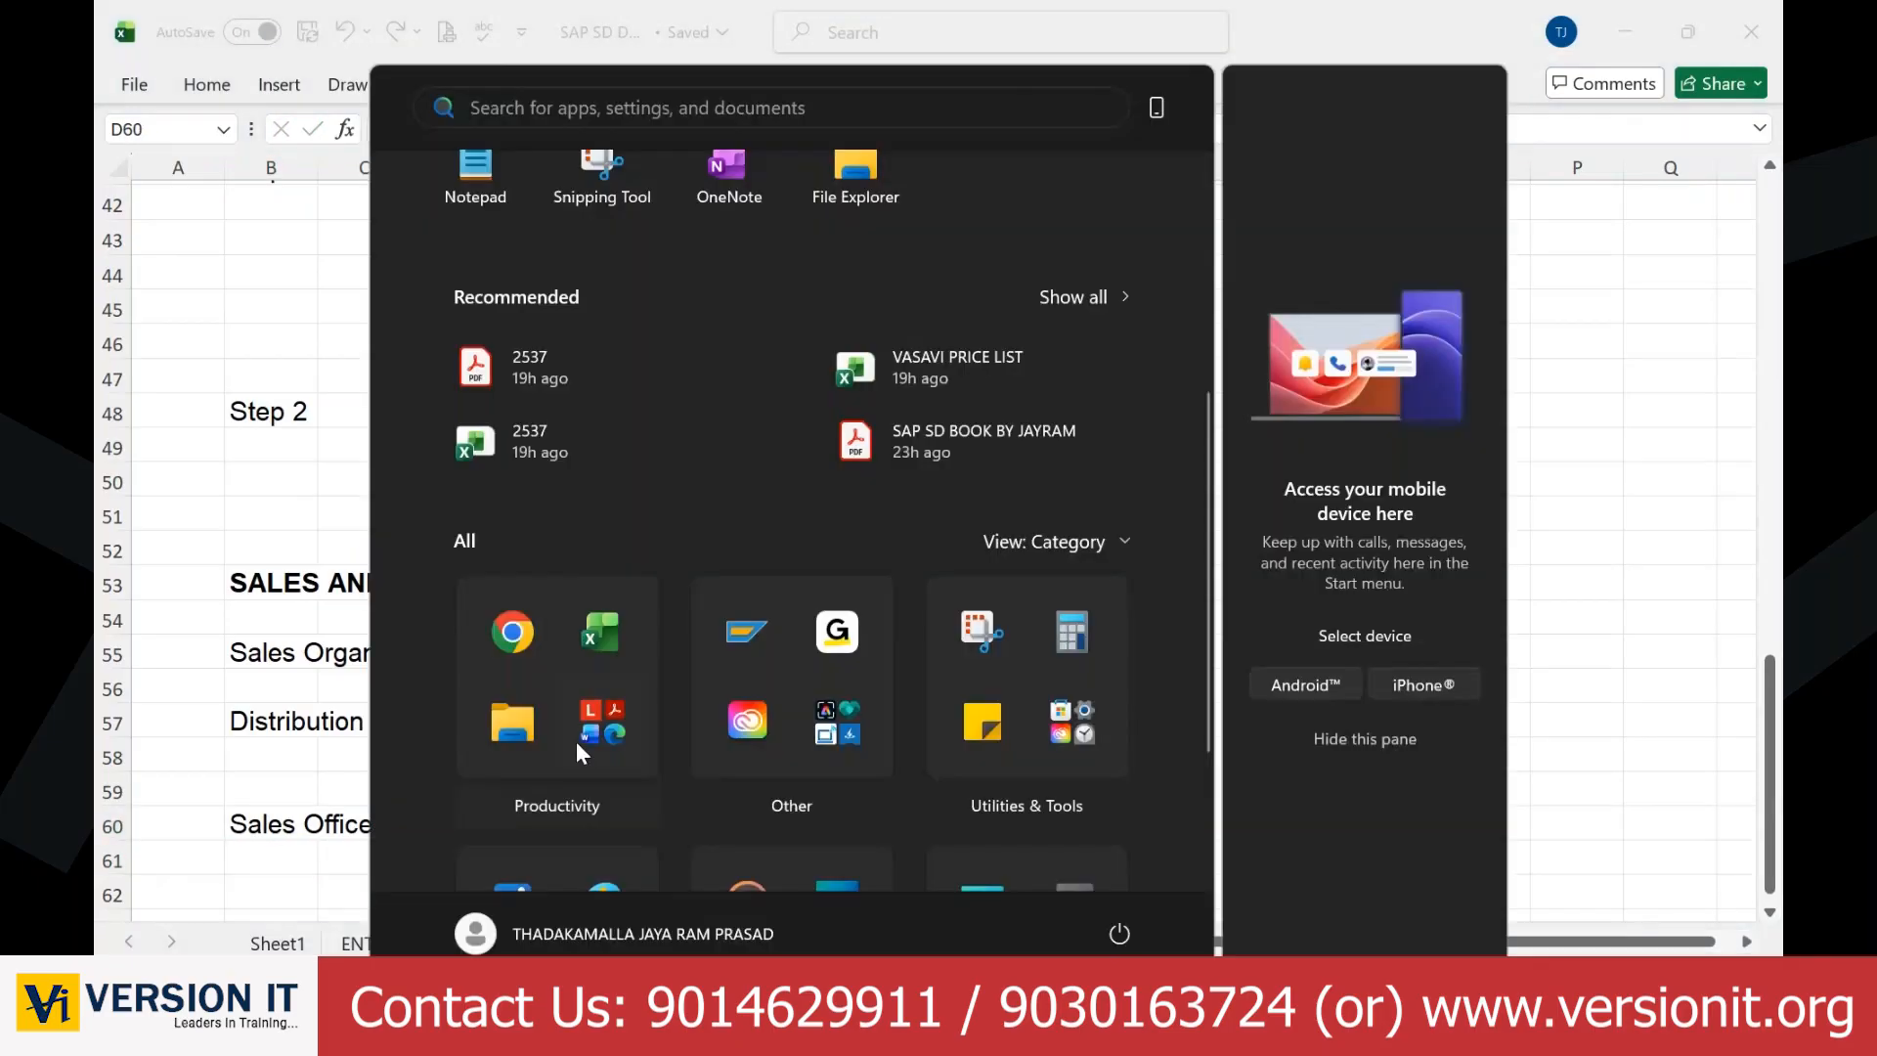
left_click(503, 635)
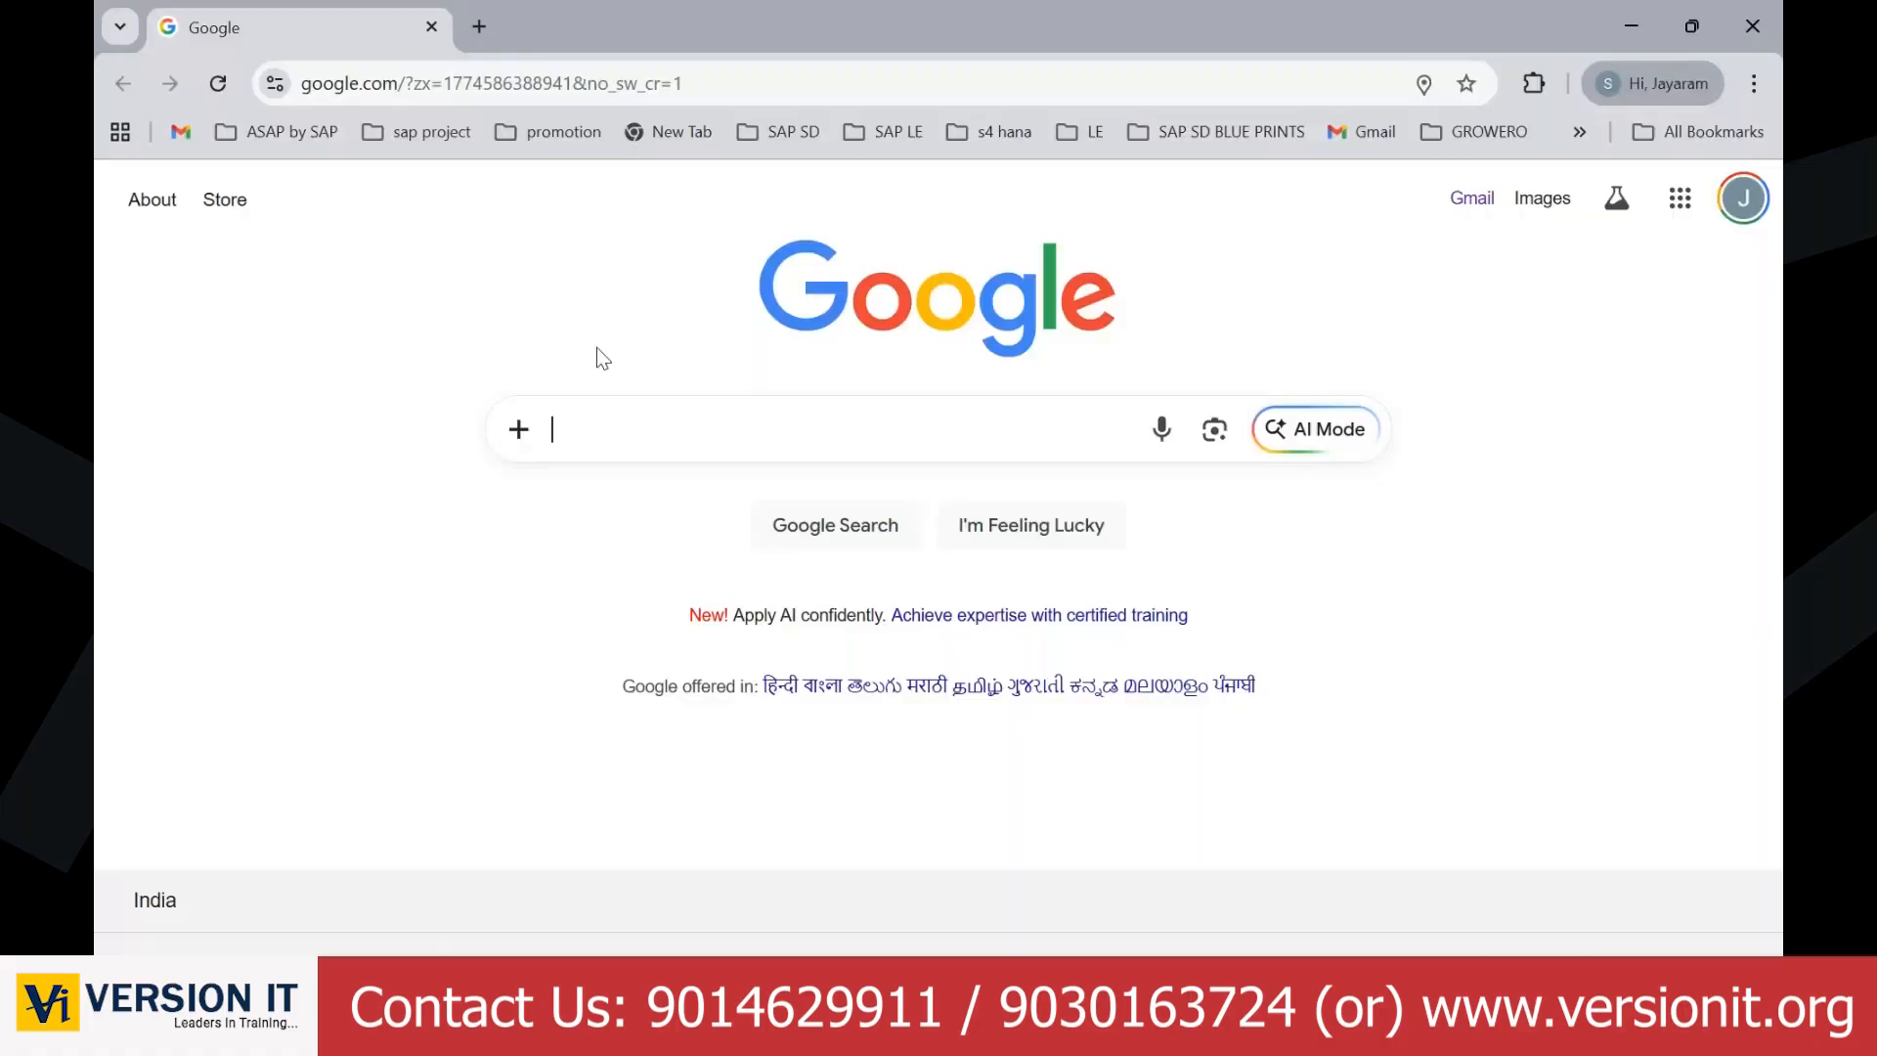
type("bajaj electronics")
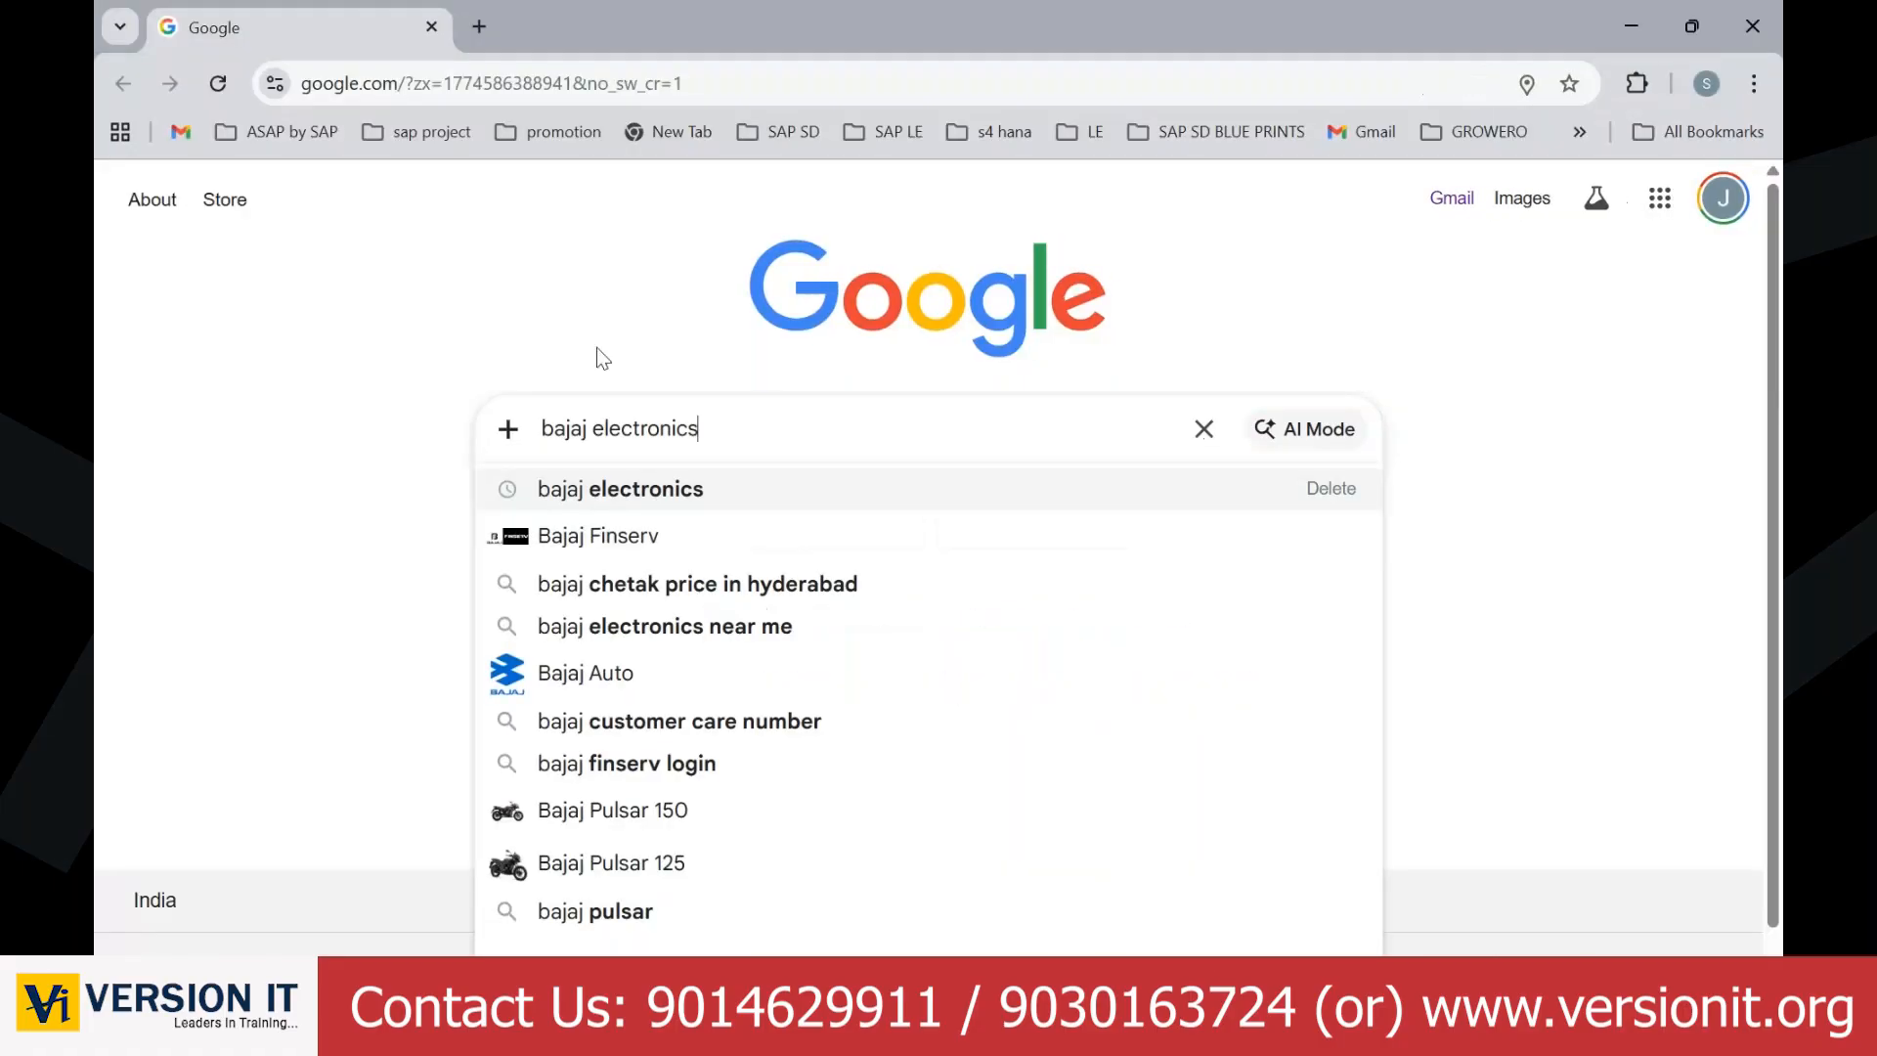
key("Return")
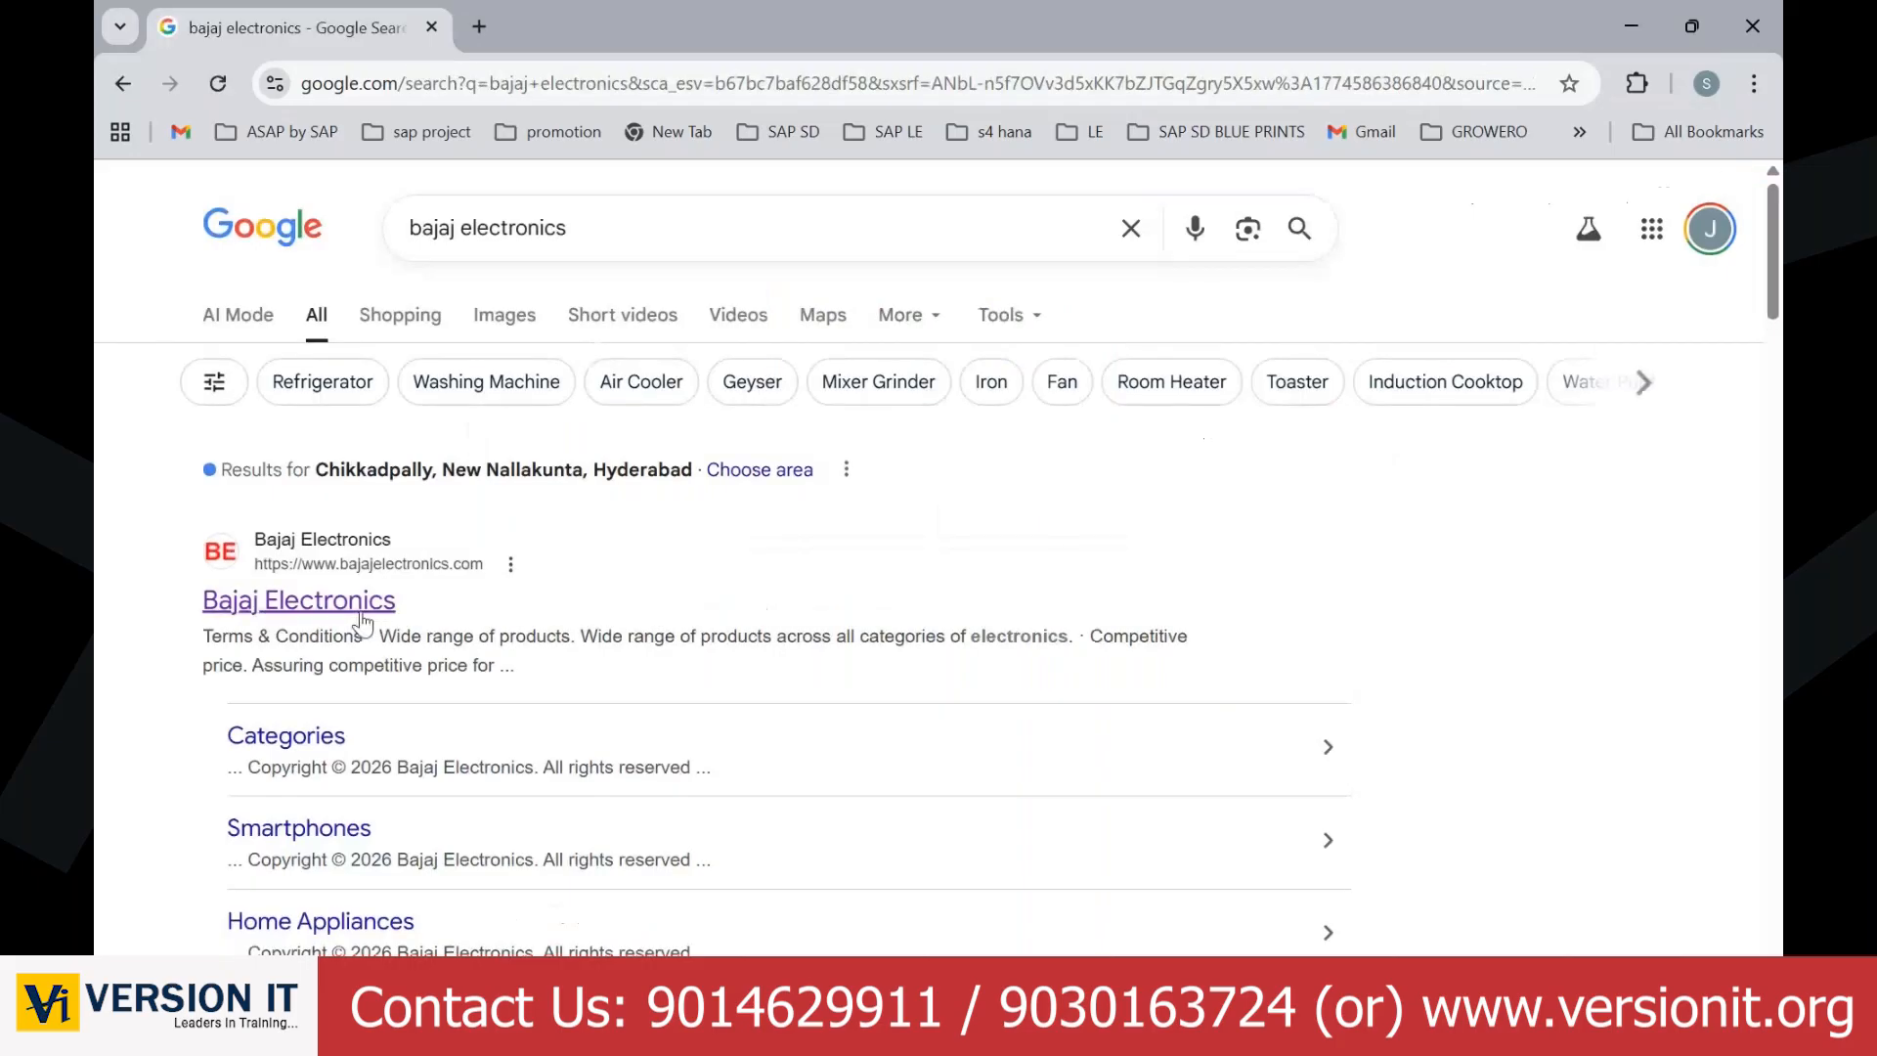
left_click(360, 601)
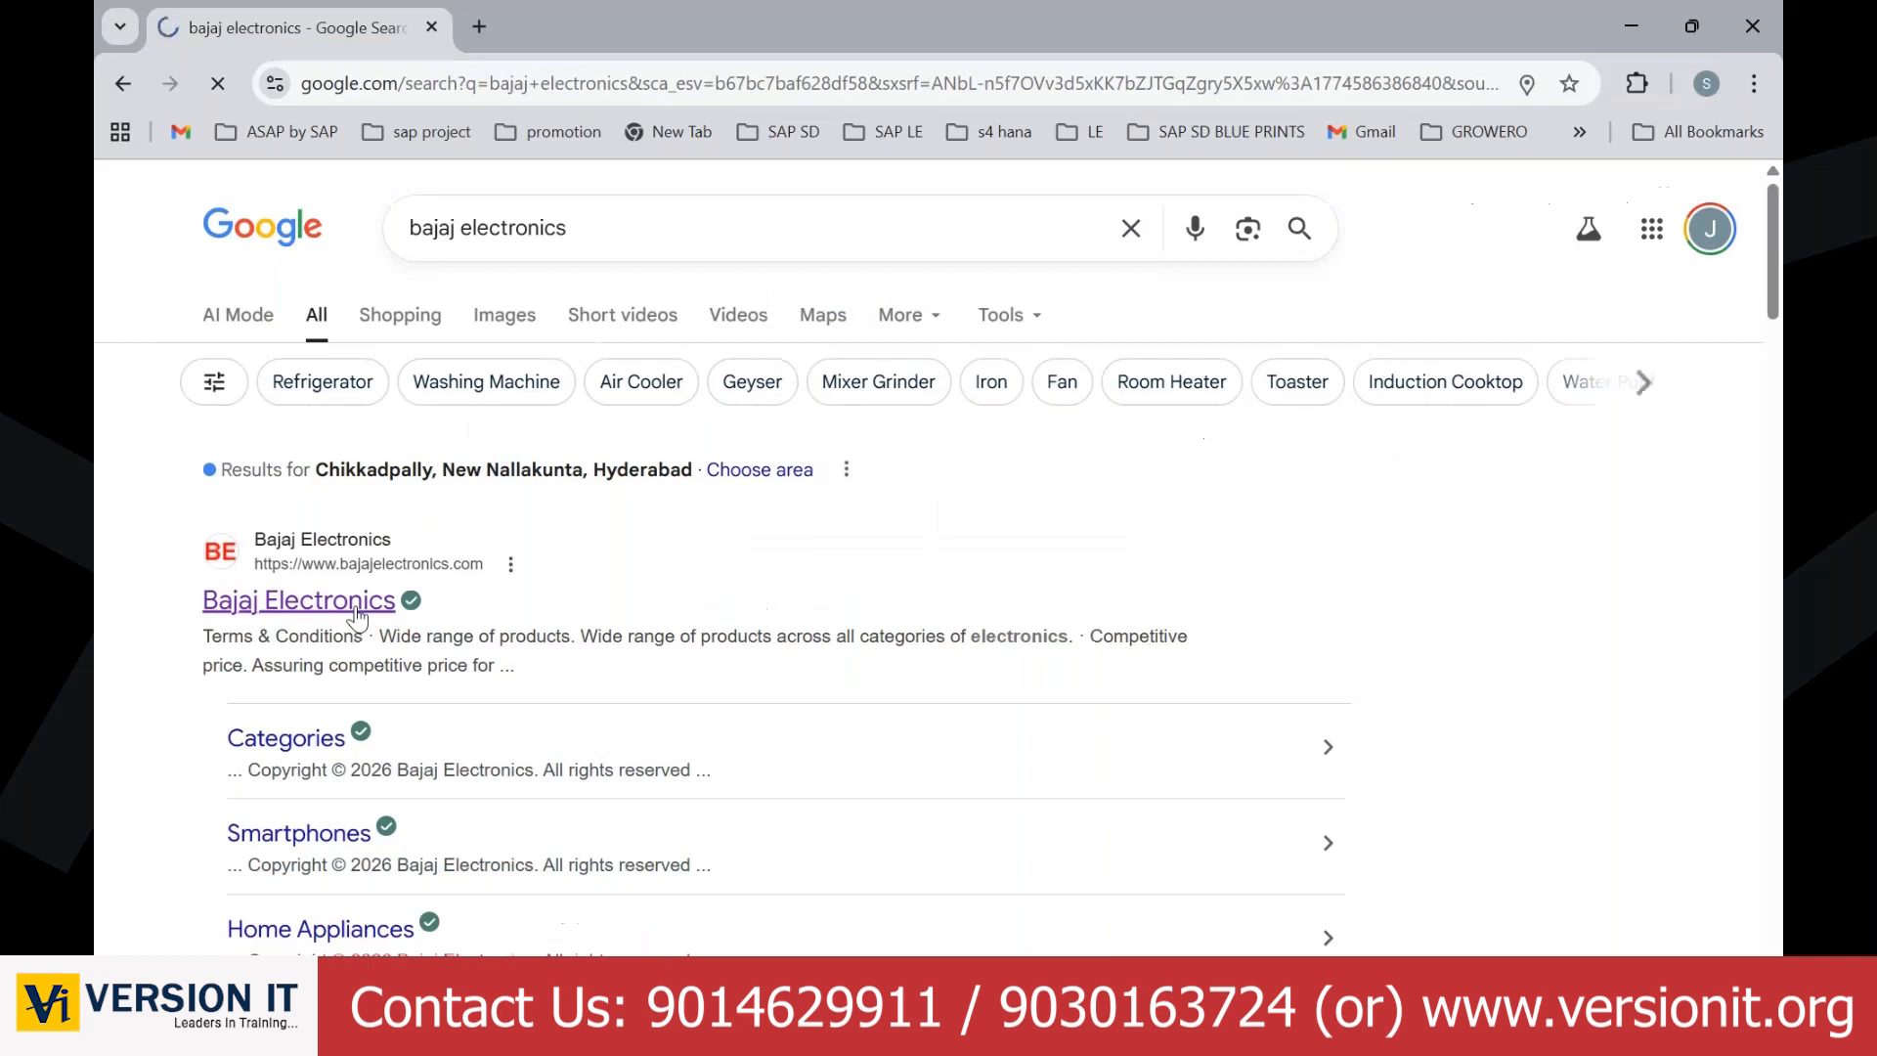
scroll(536, 548, "down", 10)
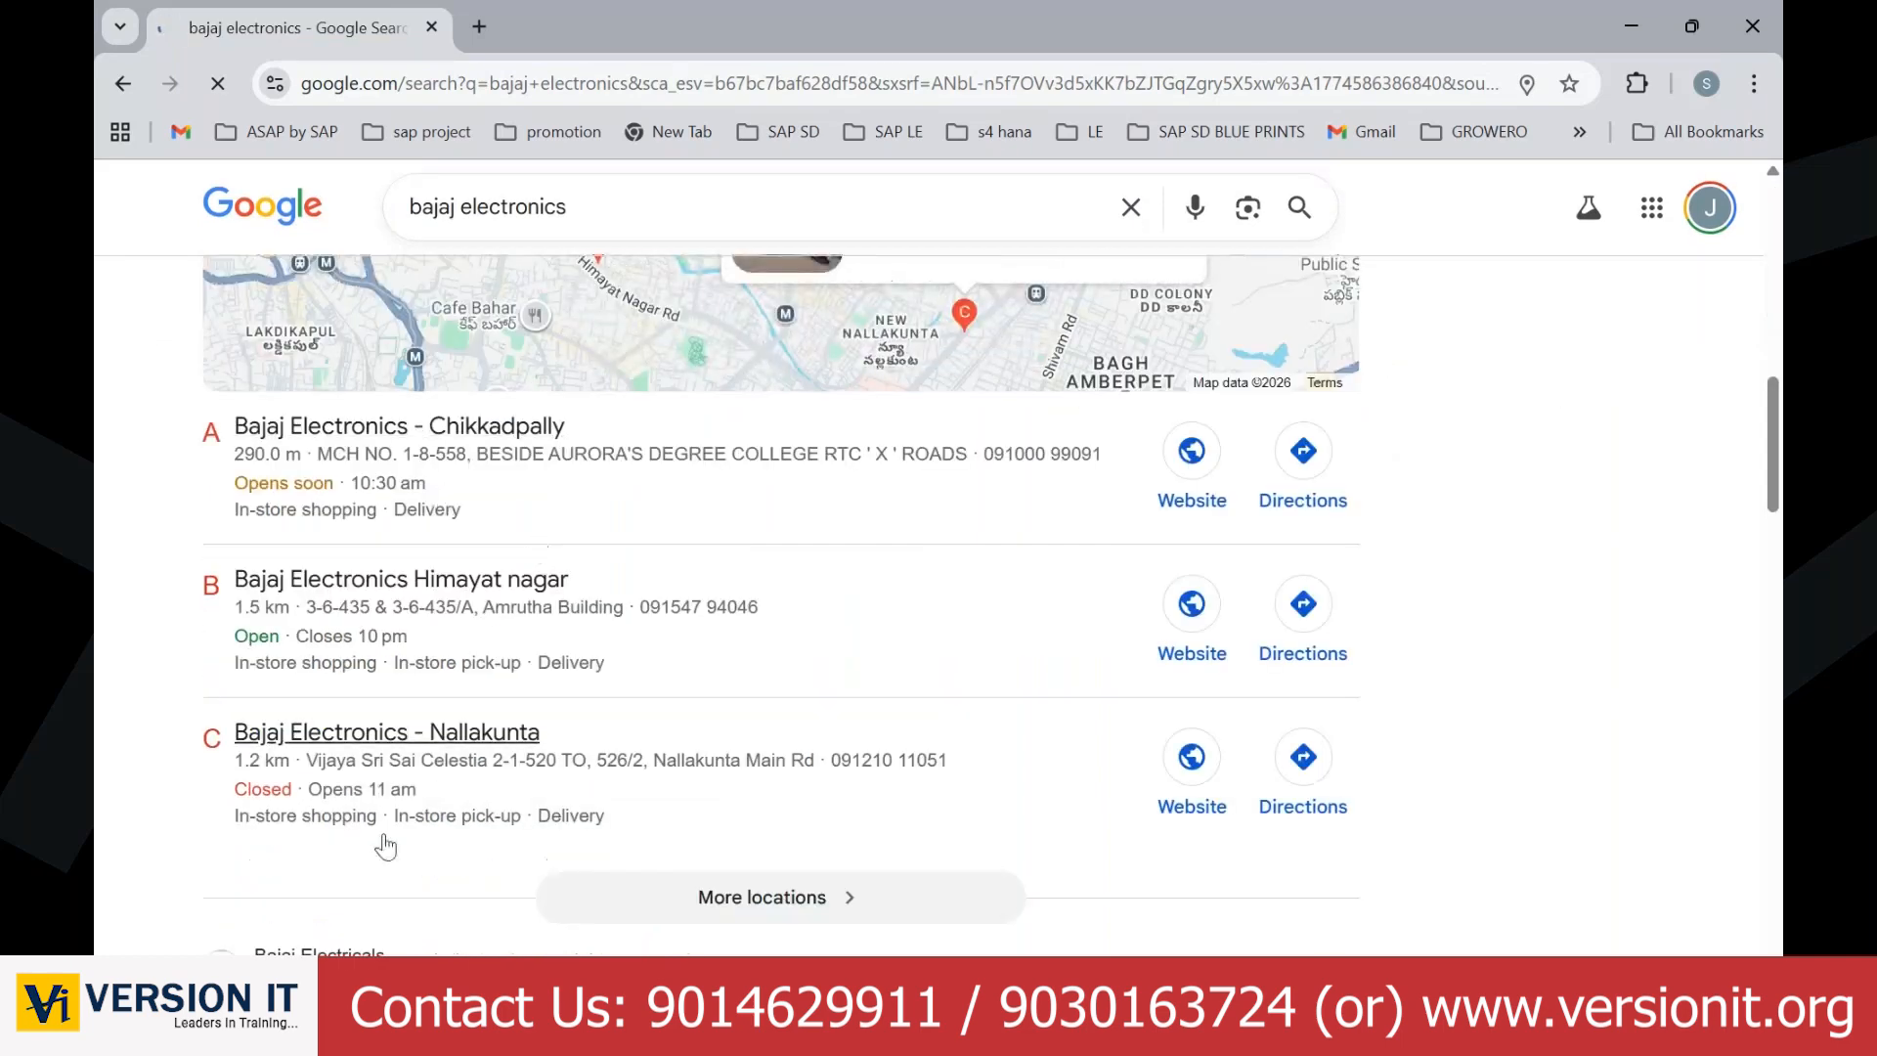
left_click(481, 432)
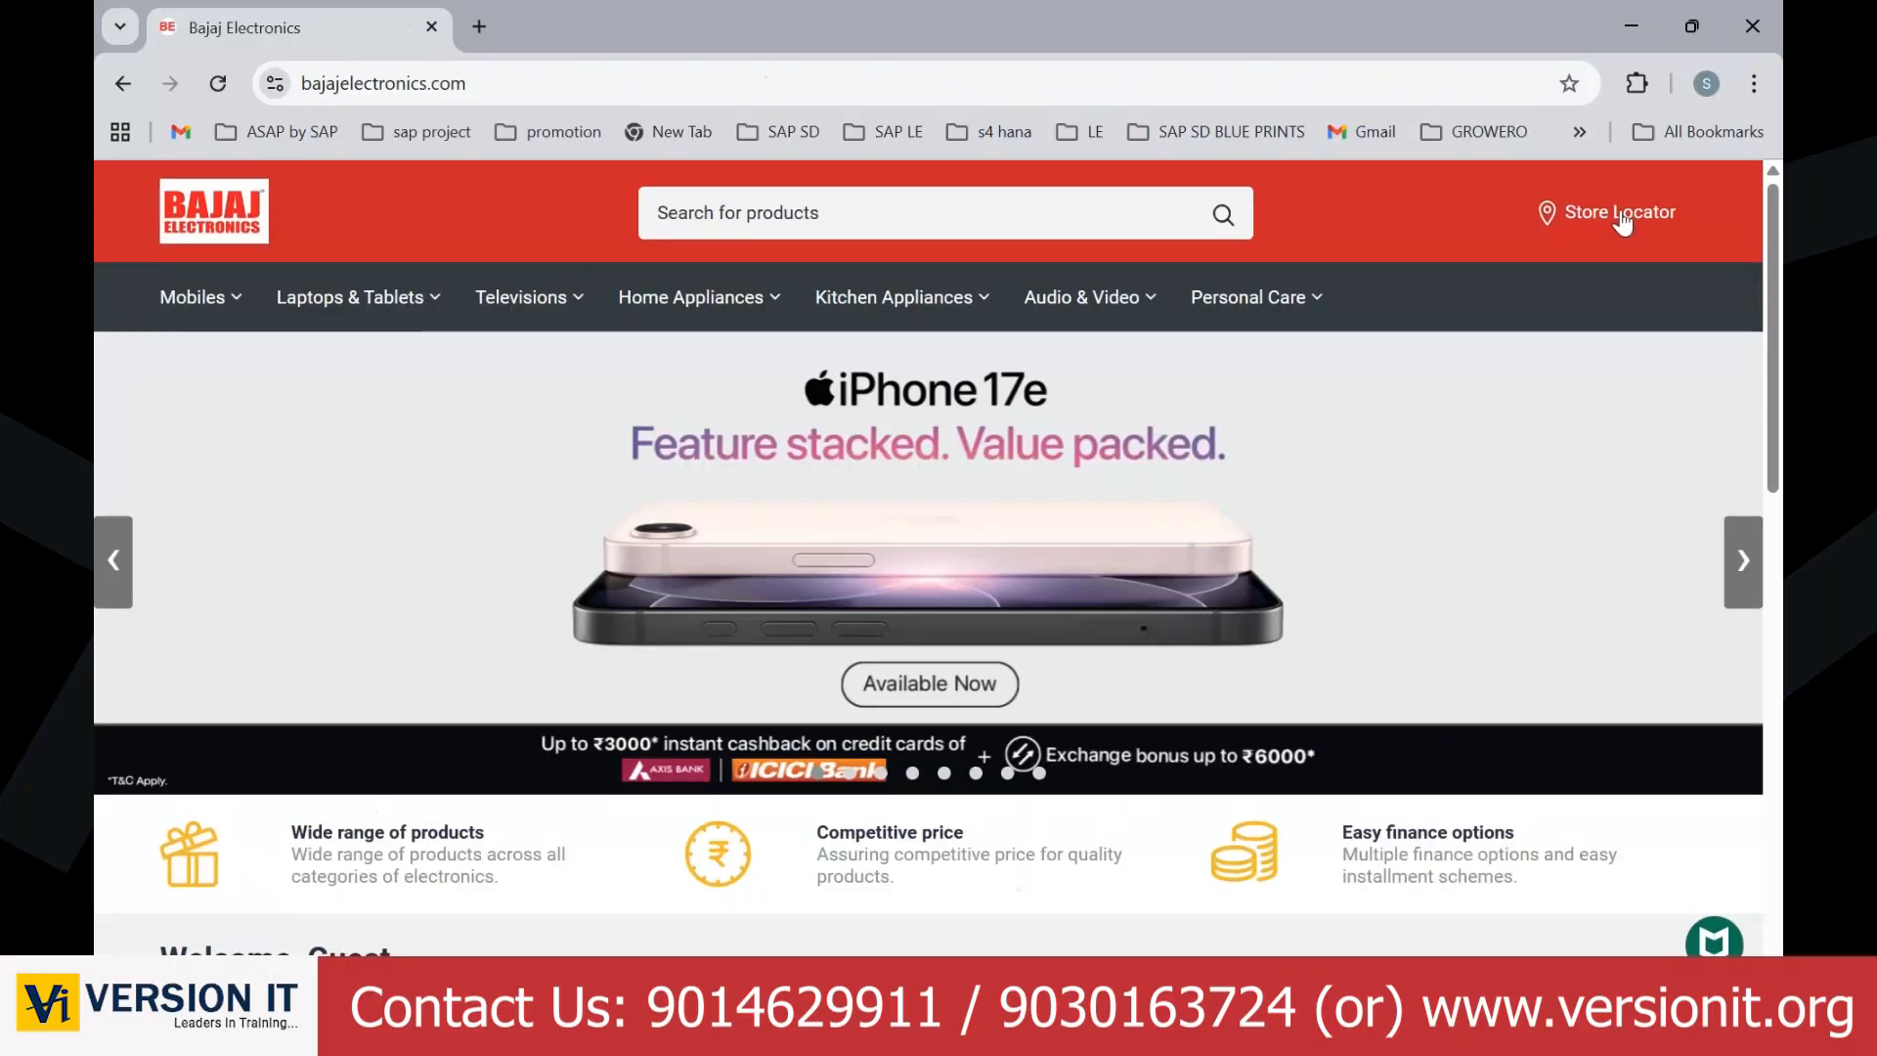
Step: Search the website's store locator for state TELANGANA and city HYDERABAD, and look through the listed branches
left_click(1622, 223)
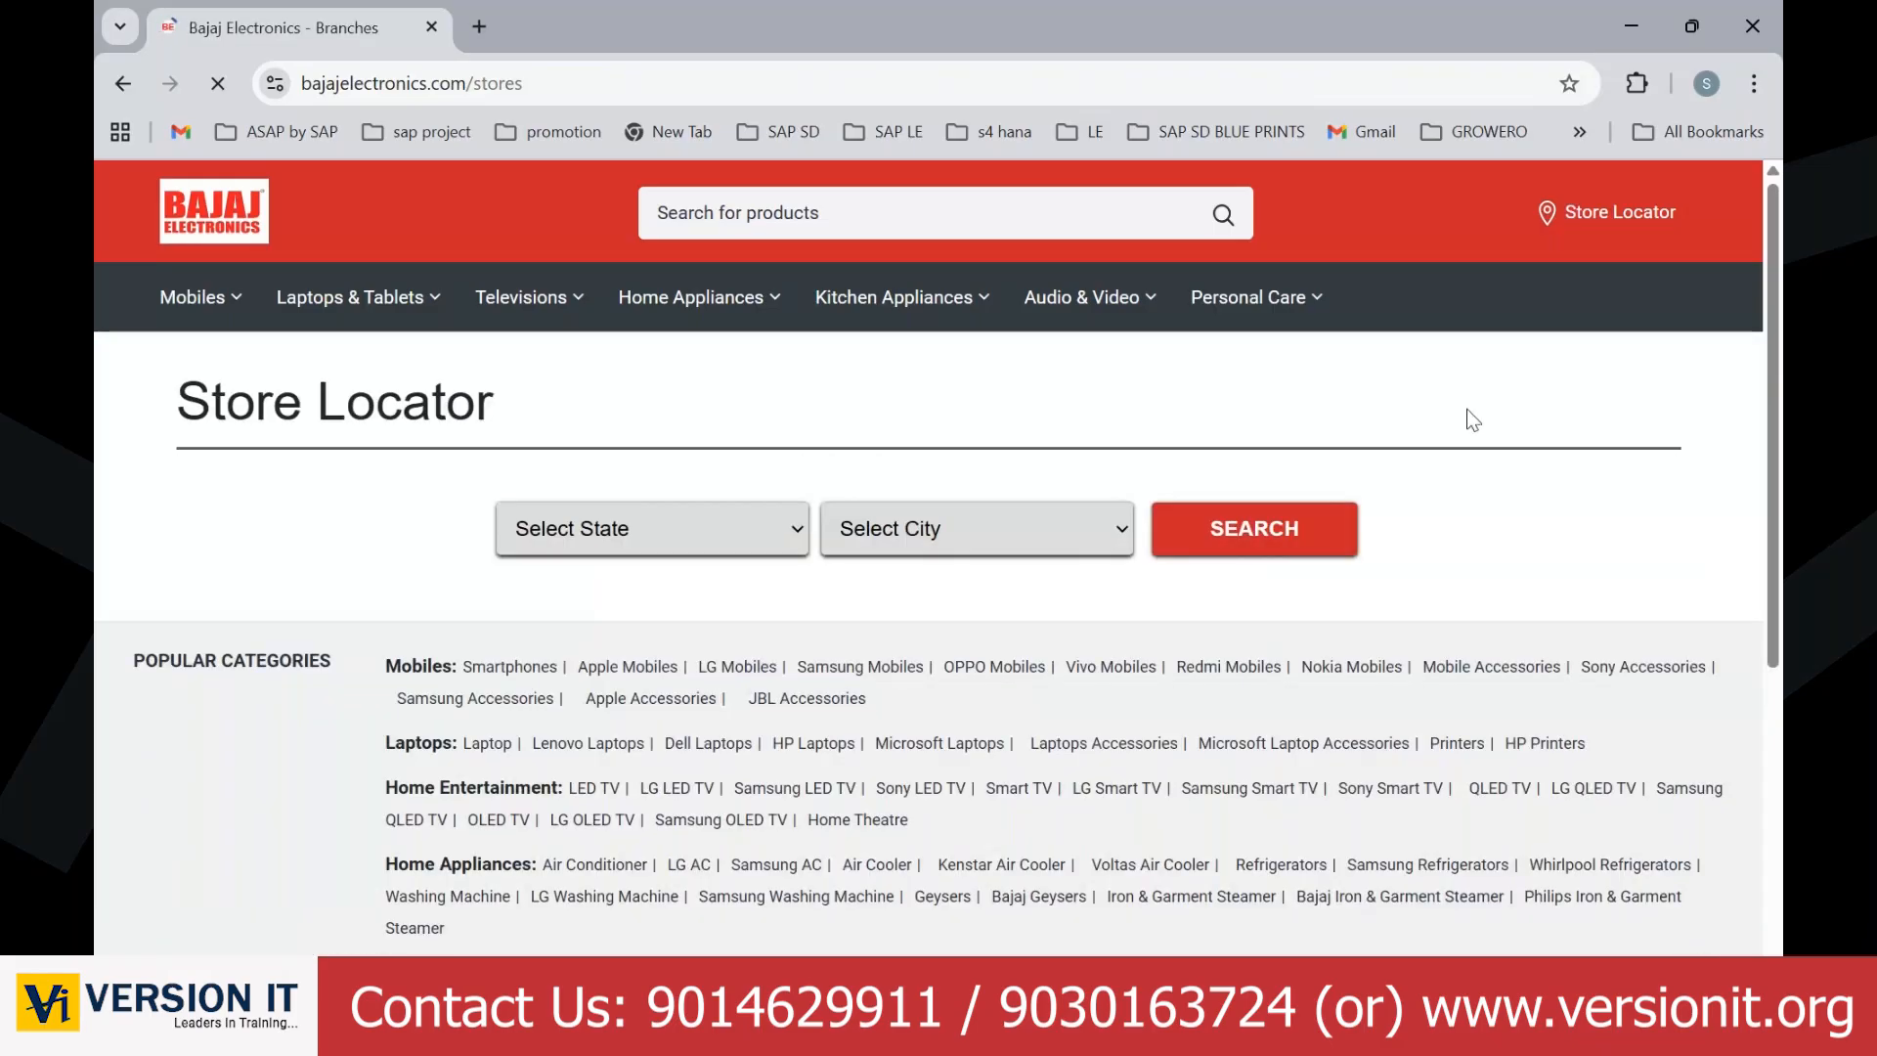
left_click(577, 530)
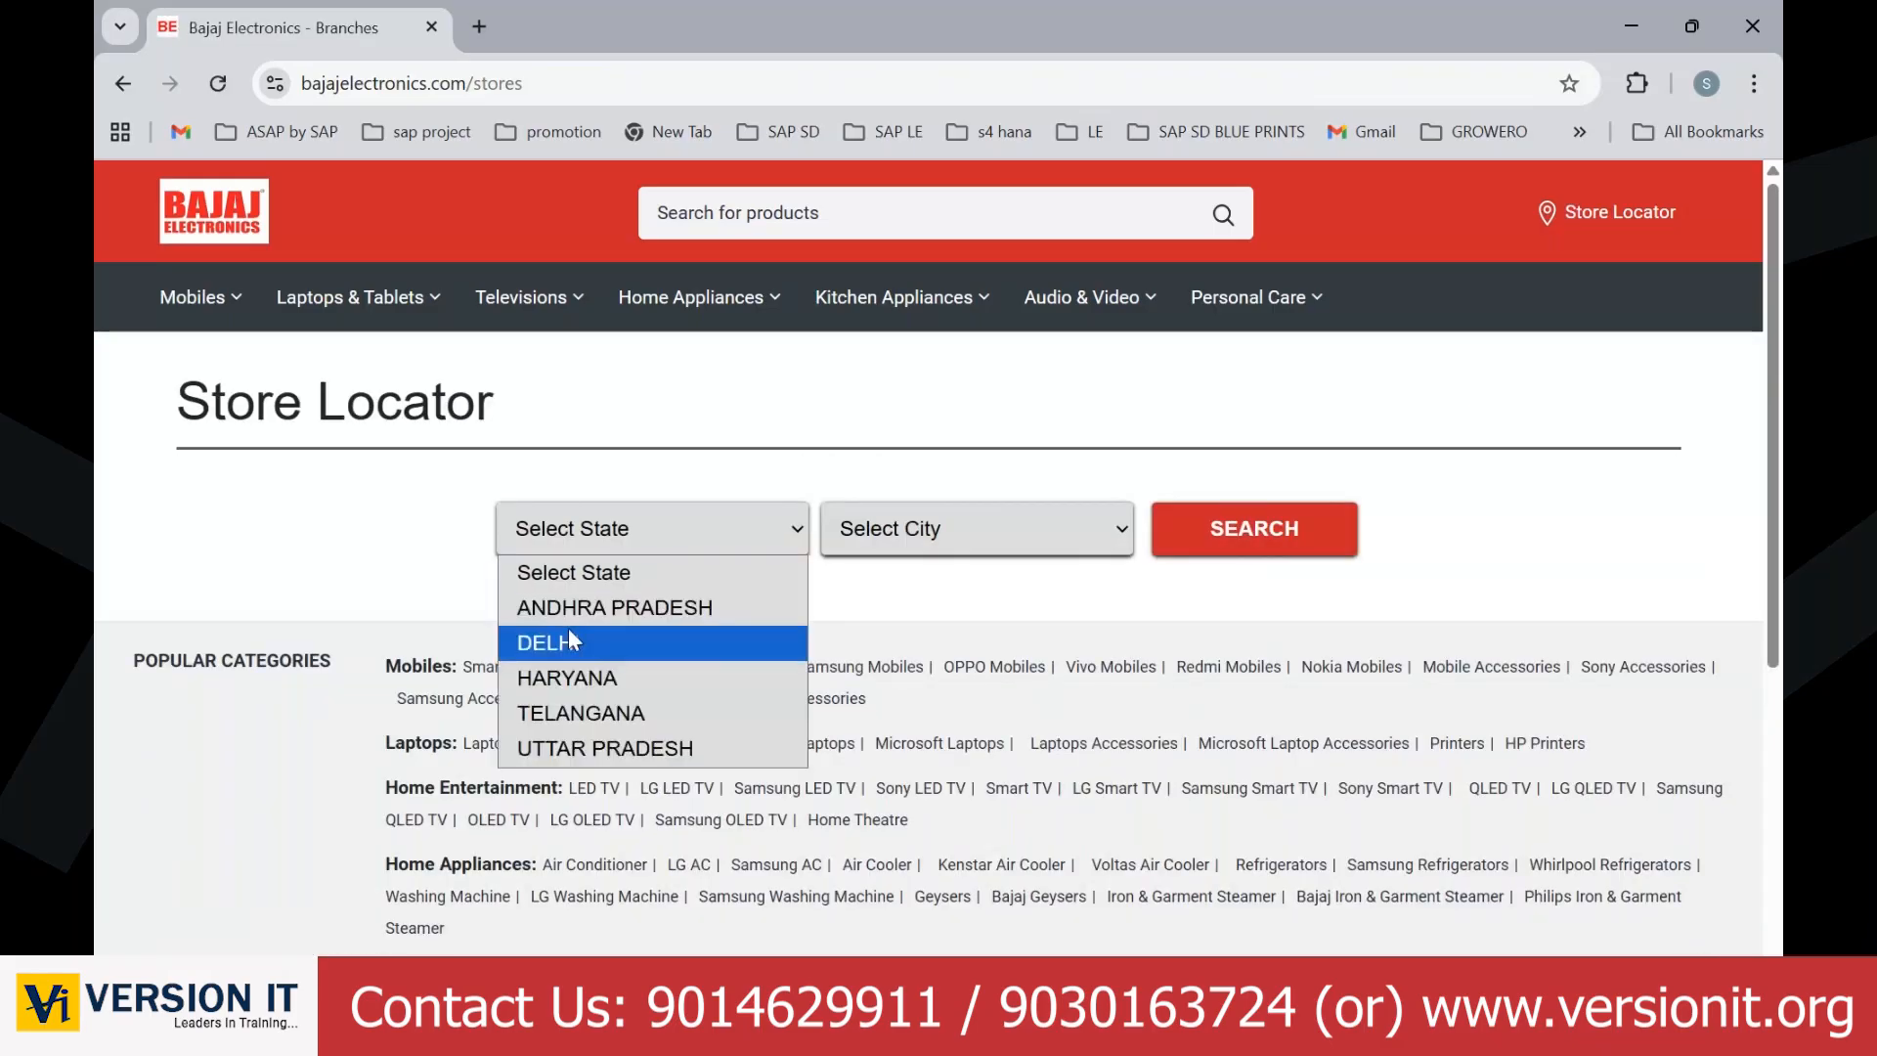
left_click(581, 712)
left_click(946, 528)
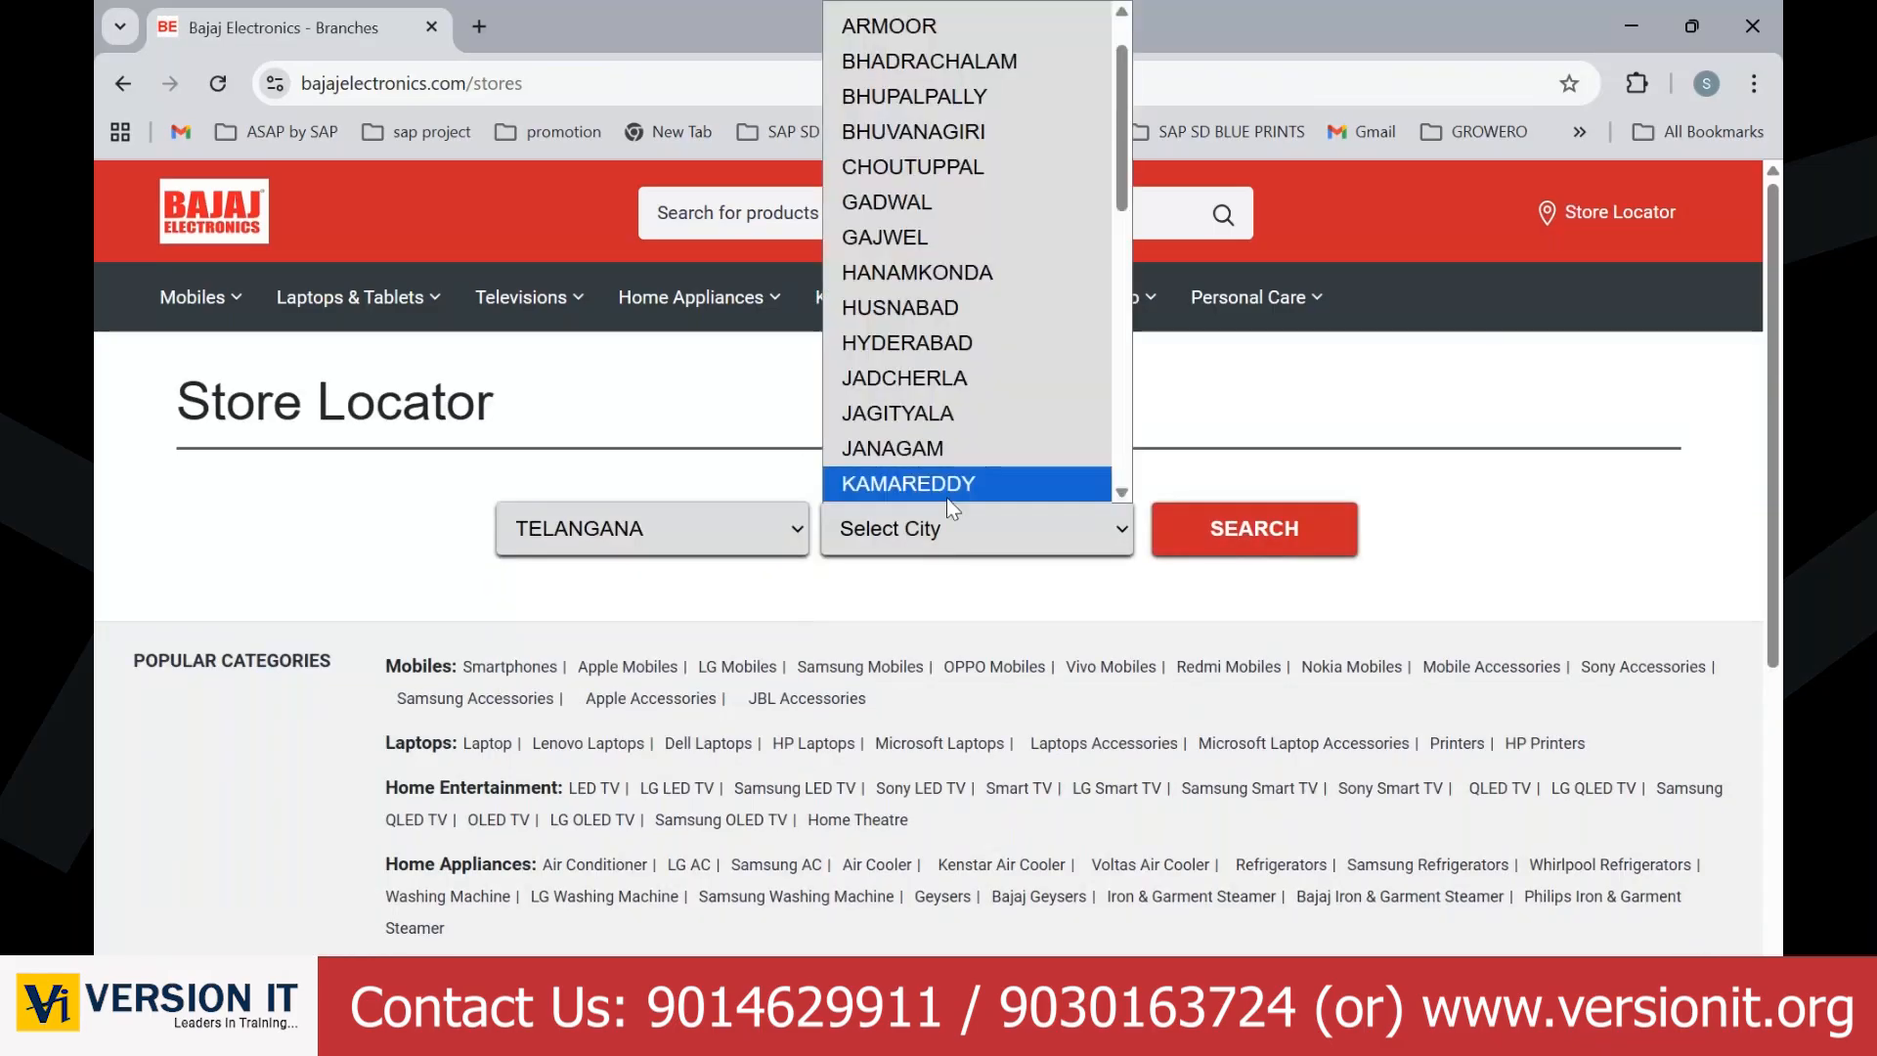
left_click(934, 344)
left_click(1204, 536)
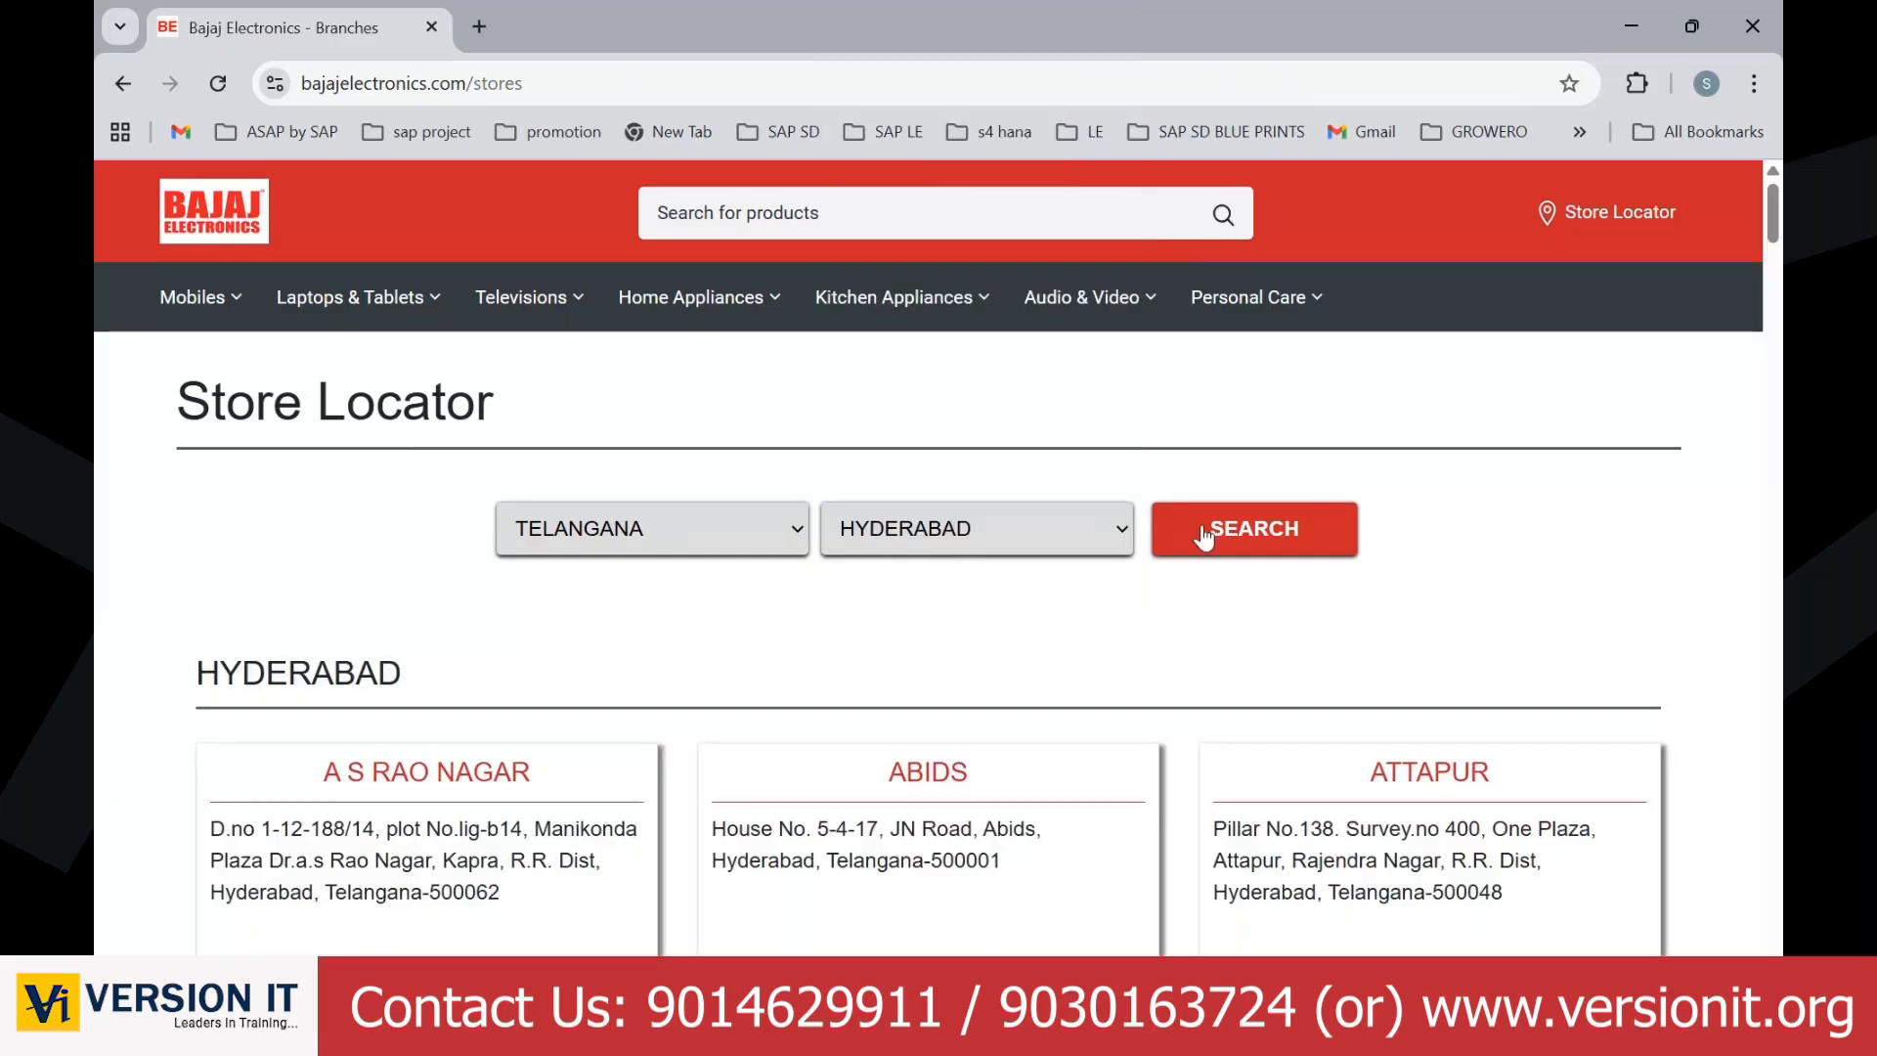
scroll(1135, 619, "down", 3)
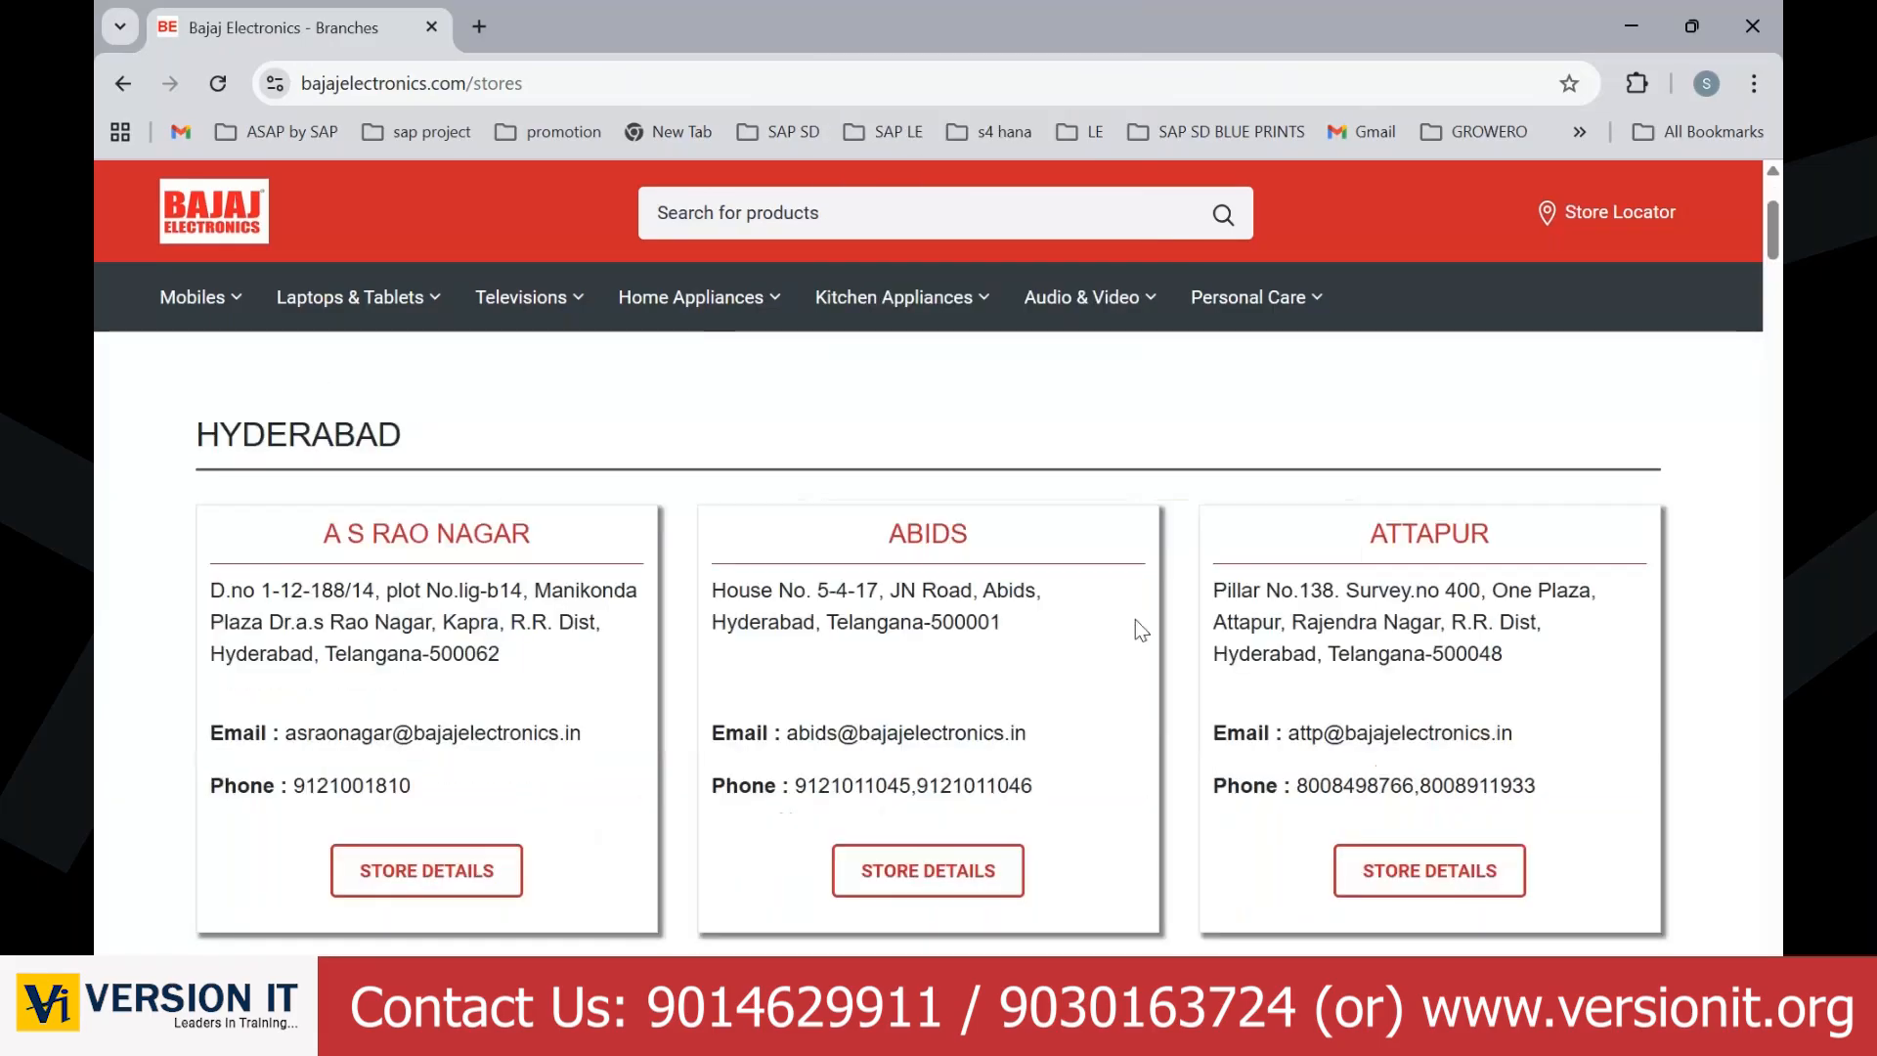
scroll(1135, 619, "down", 1)
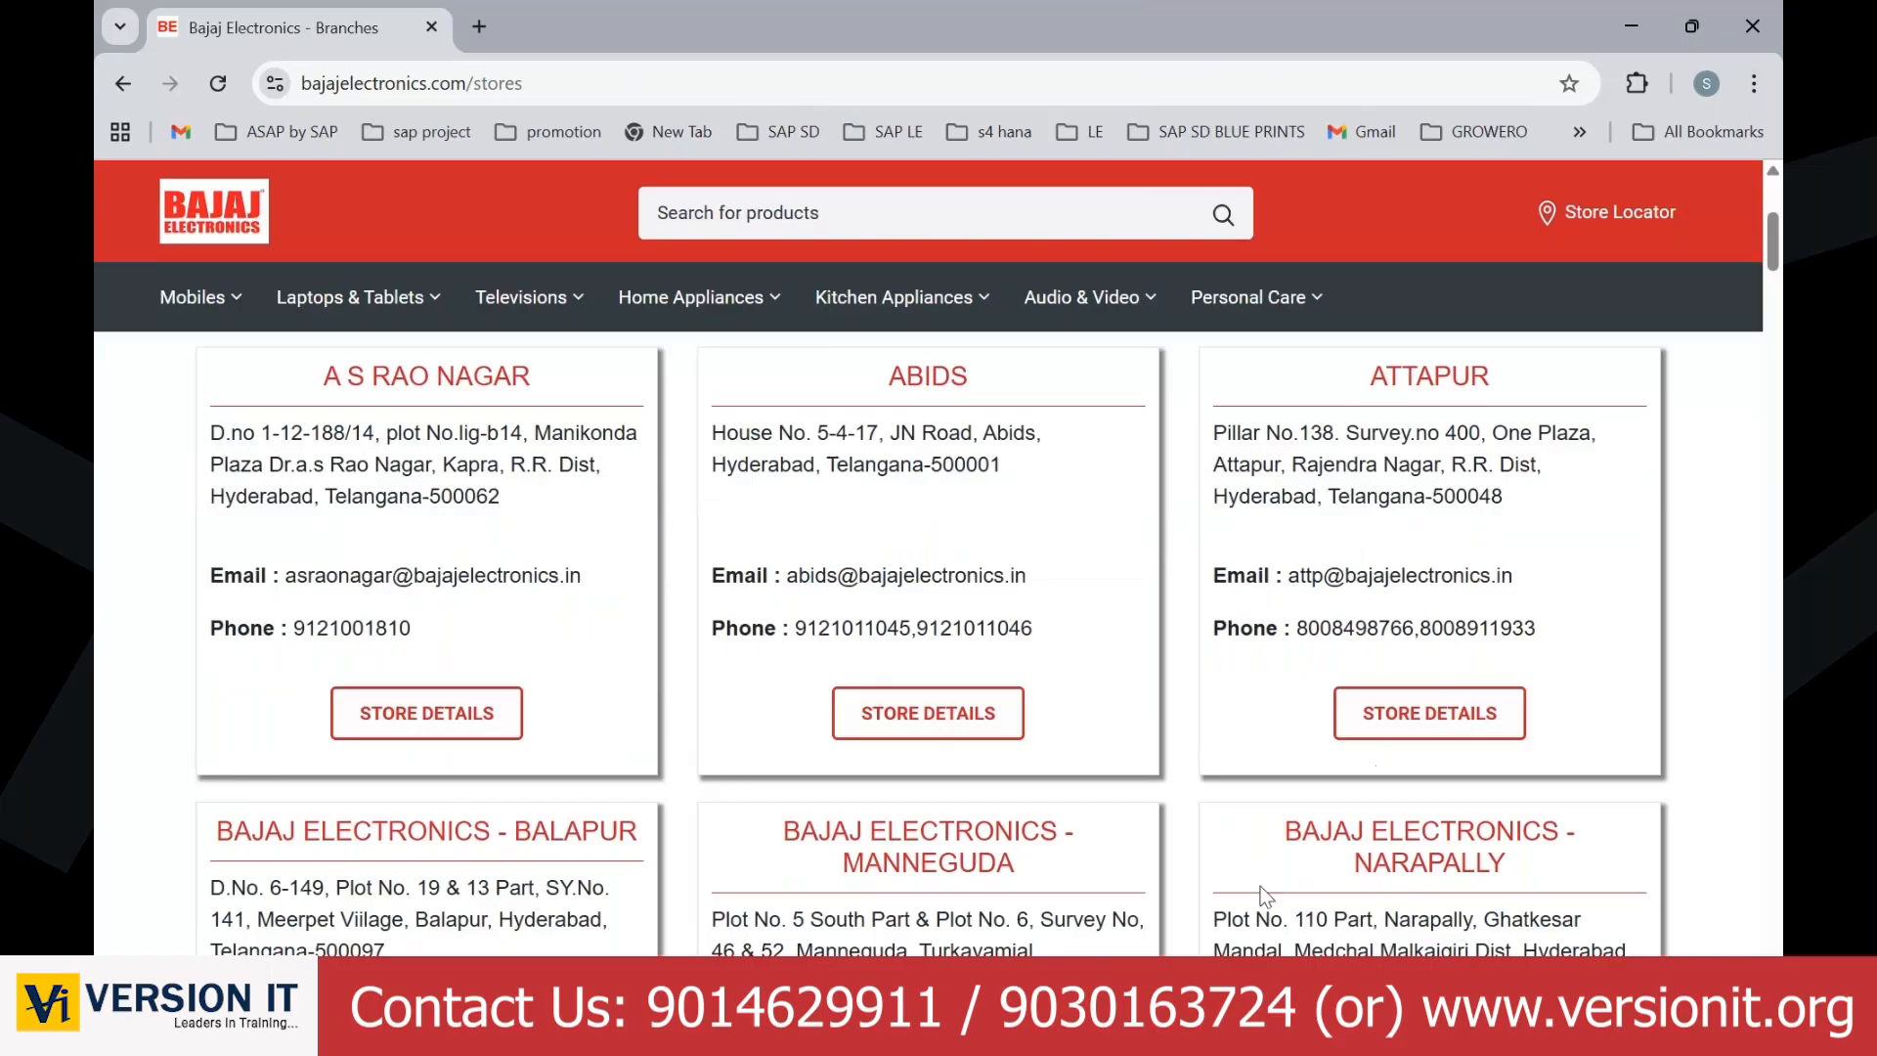
scroll(1259, 885, "down", 5)
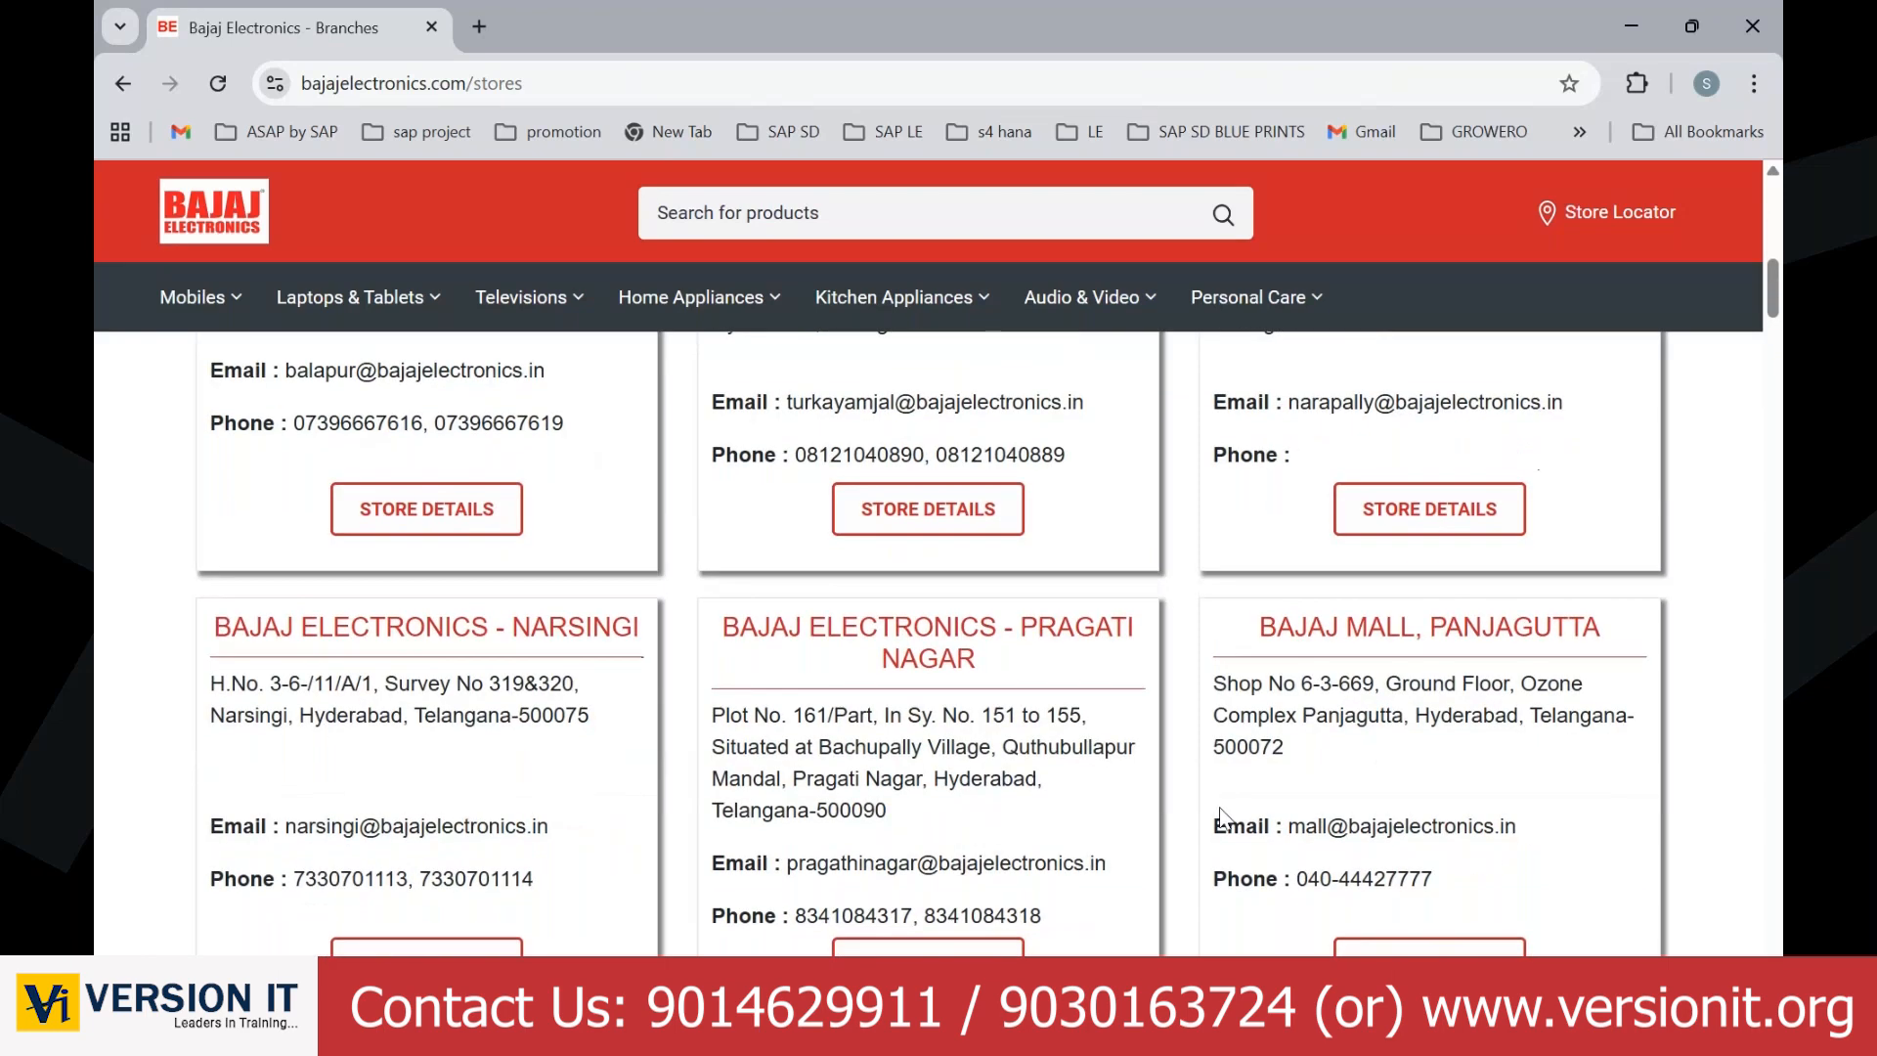
Step: Return to Excel, select cell F60 in the Sales Office row, and switch back to SAP
key("alt+Tab")
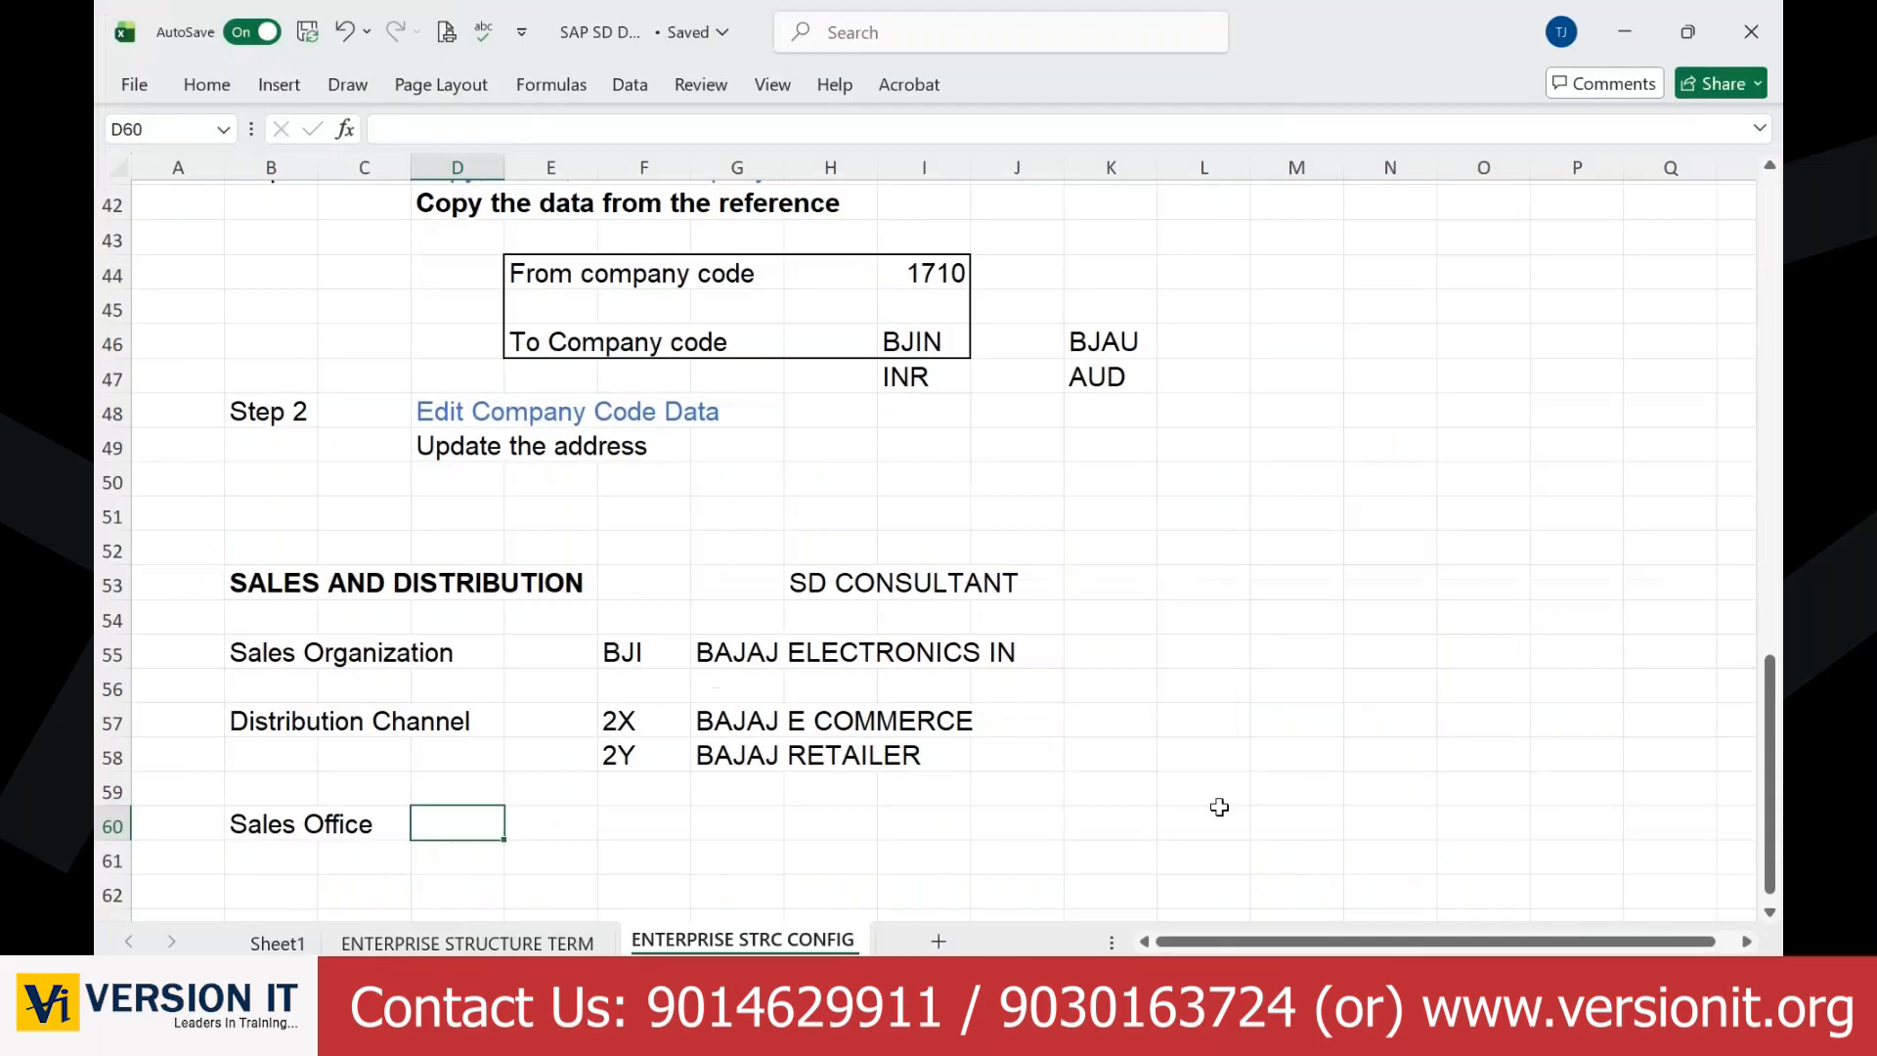
left_click(640, 826)
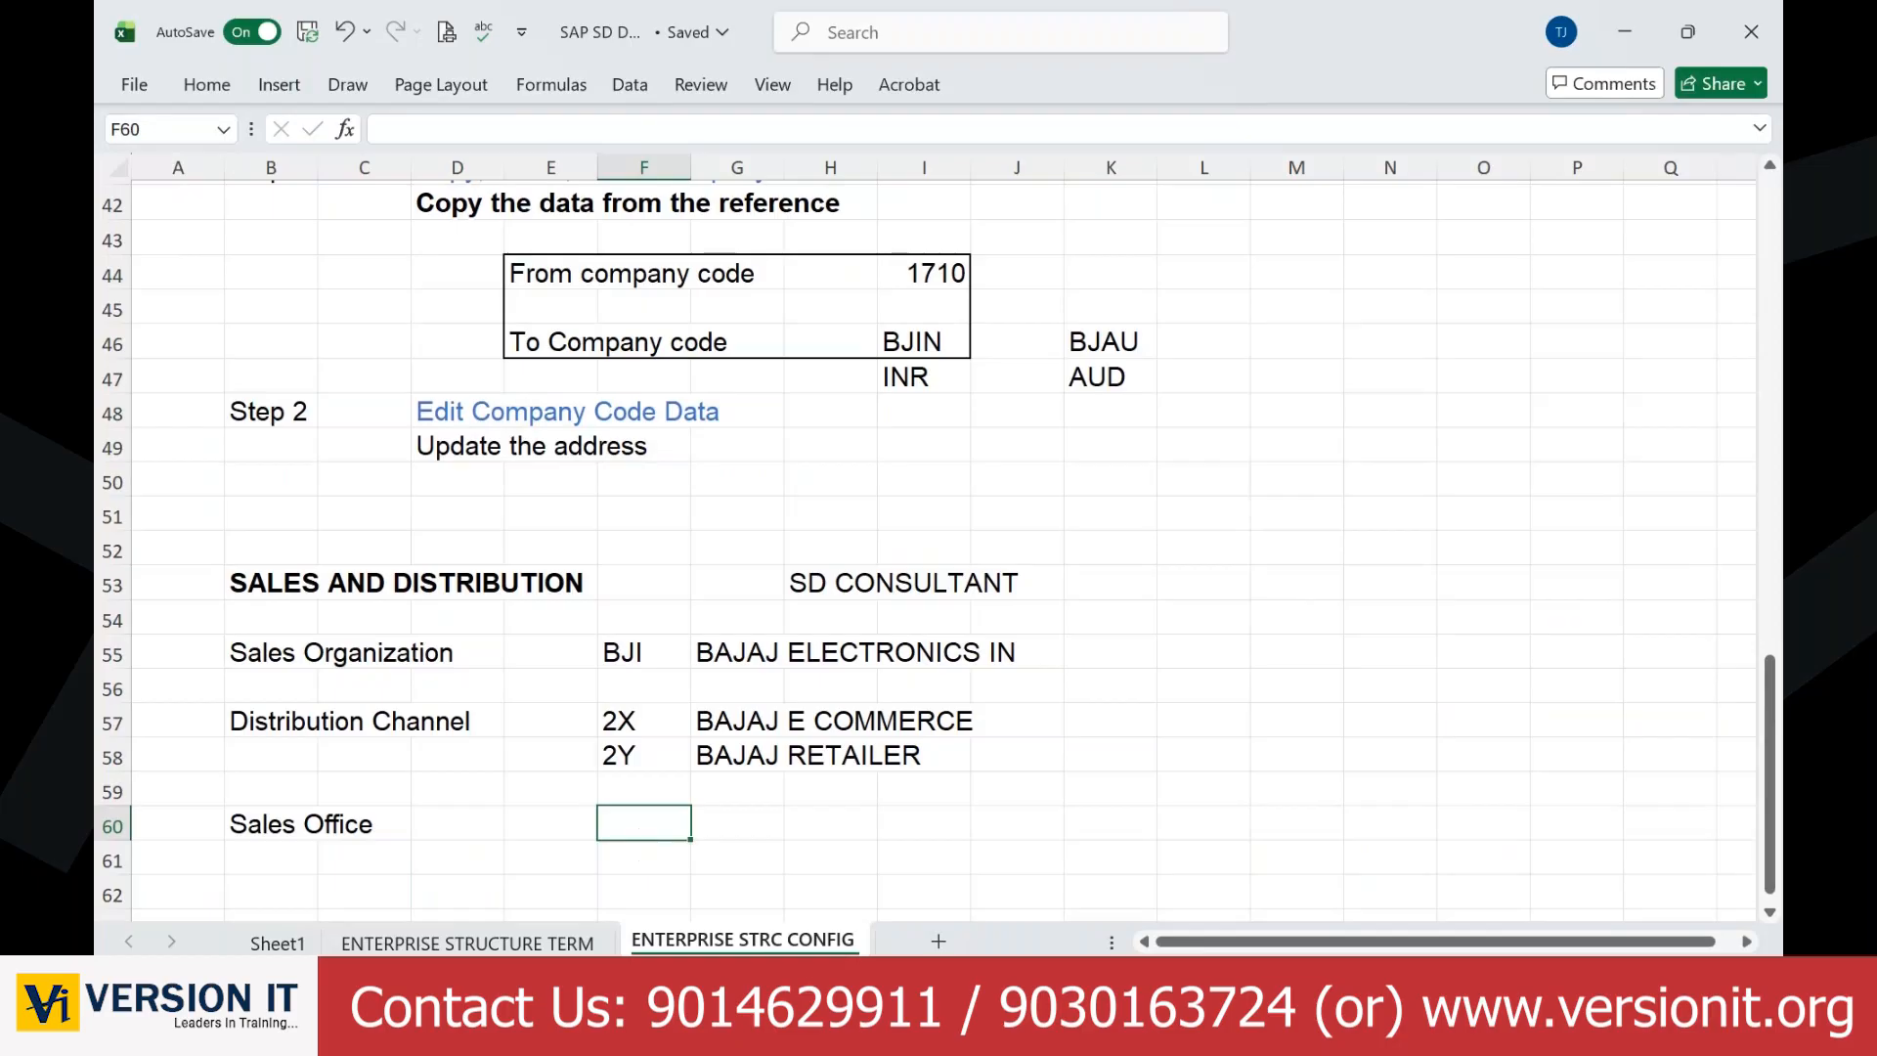
key("alt+Tab")
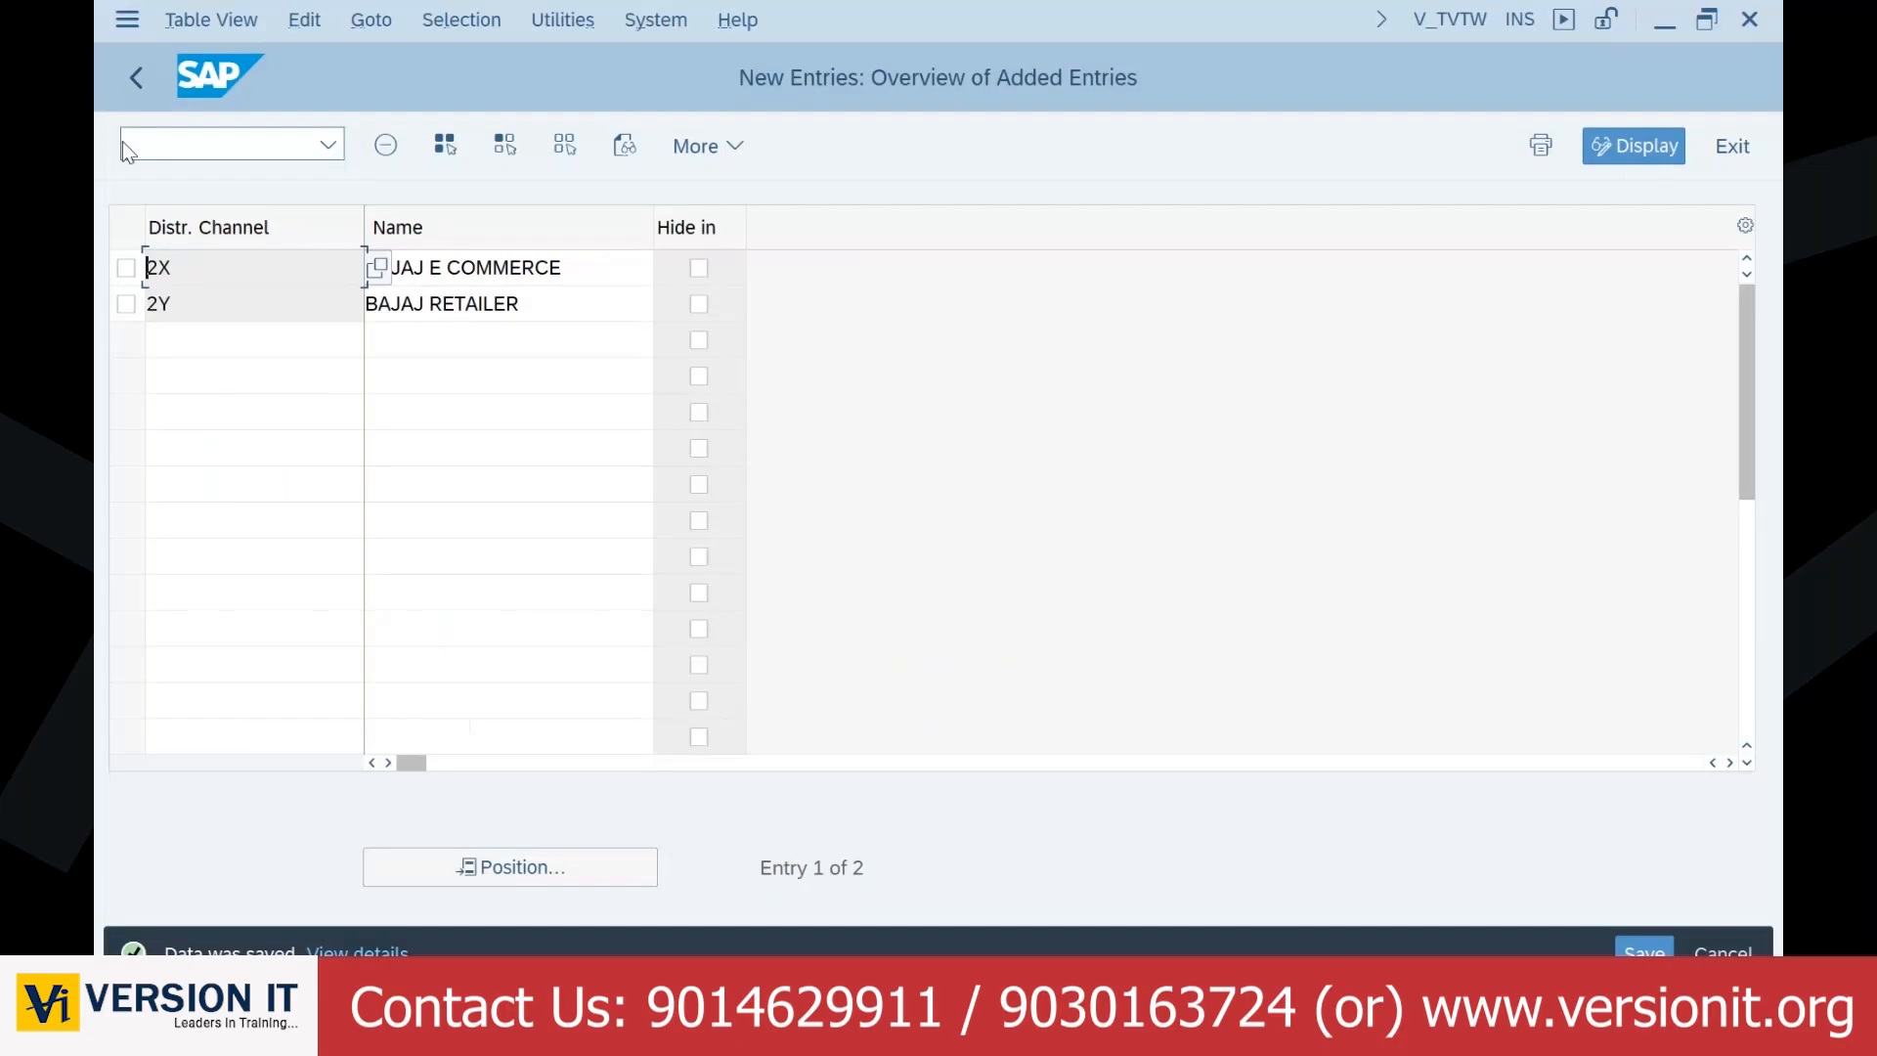
Step: Leave the distribution channel overview, return to the implementation guide and open the Maintain sales office activity under Sales and Distribution
left_click(131, 90)
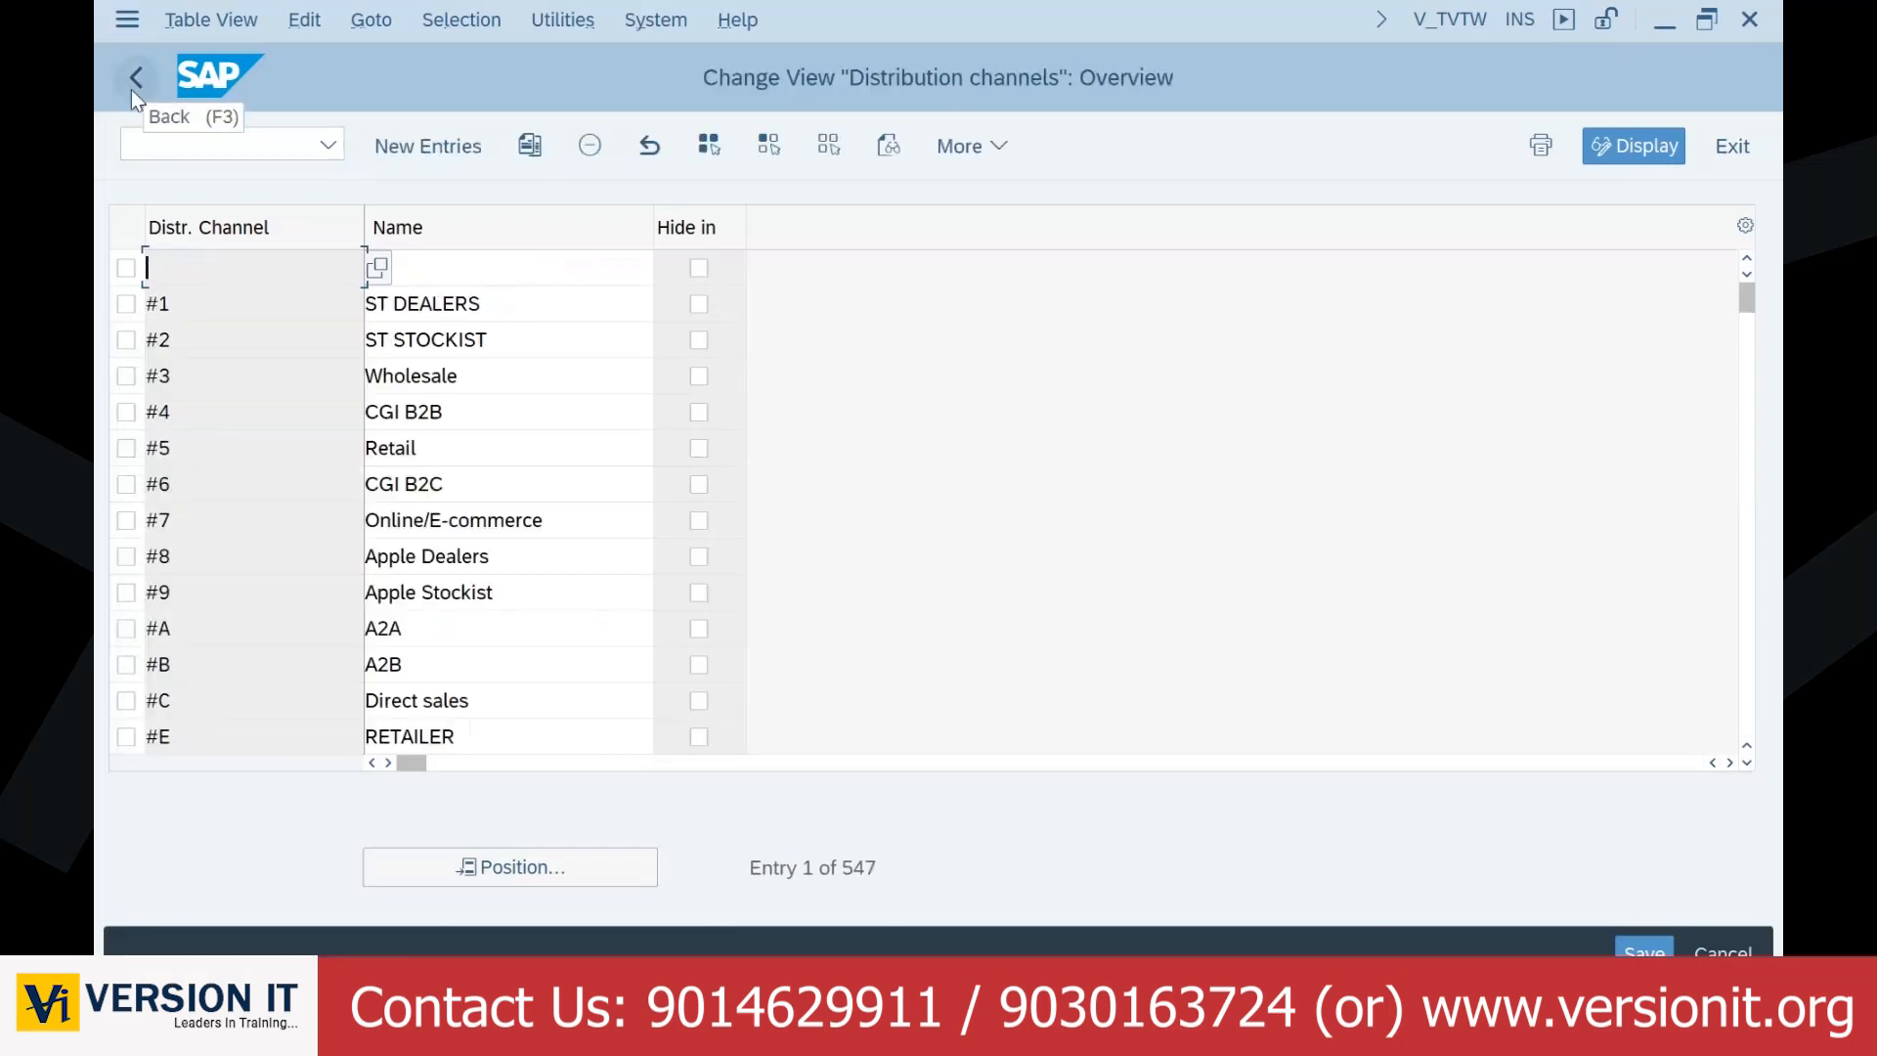
left_click(131, 90)
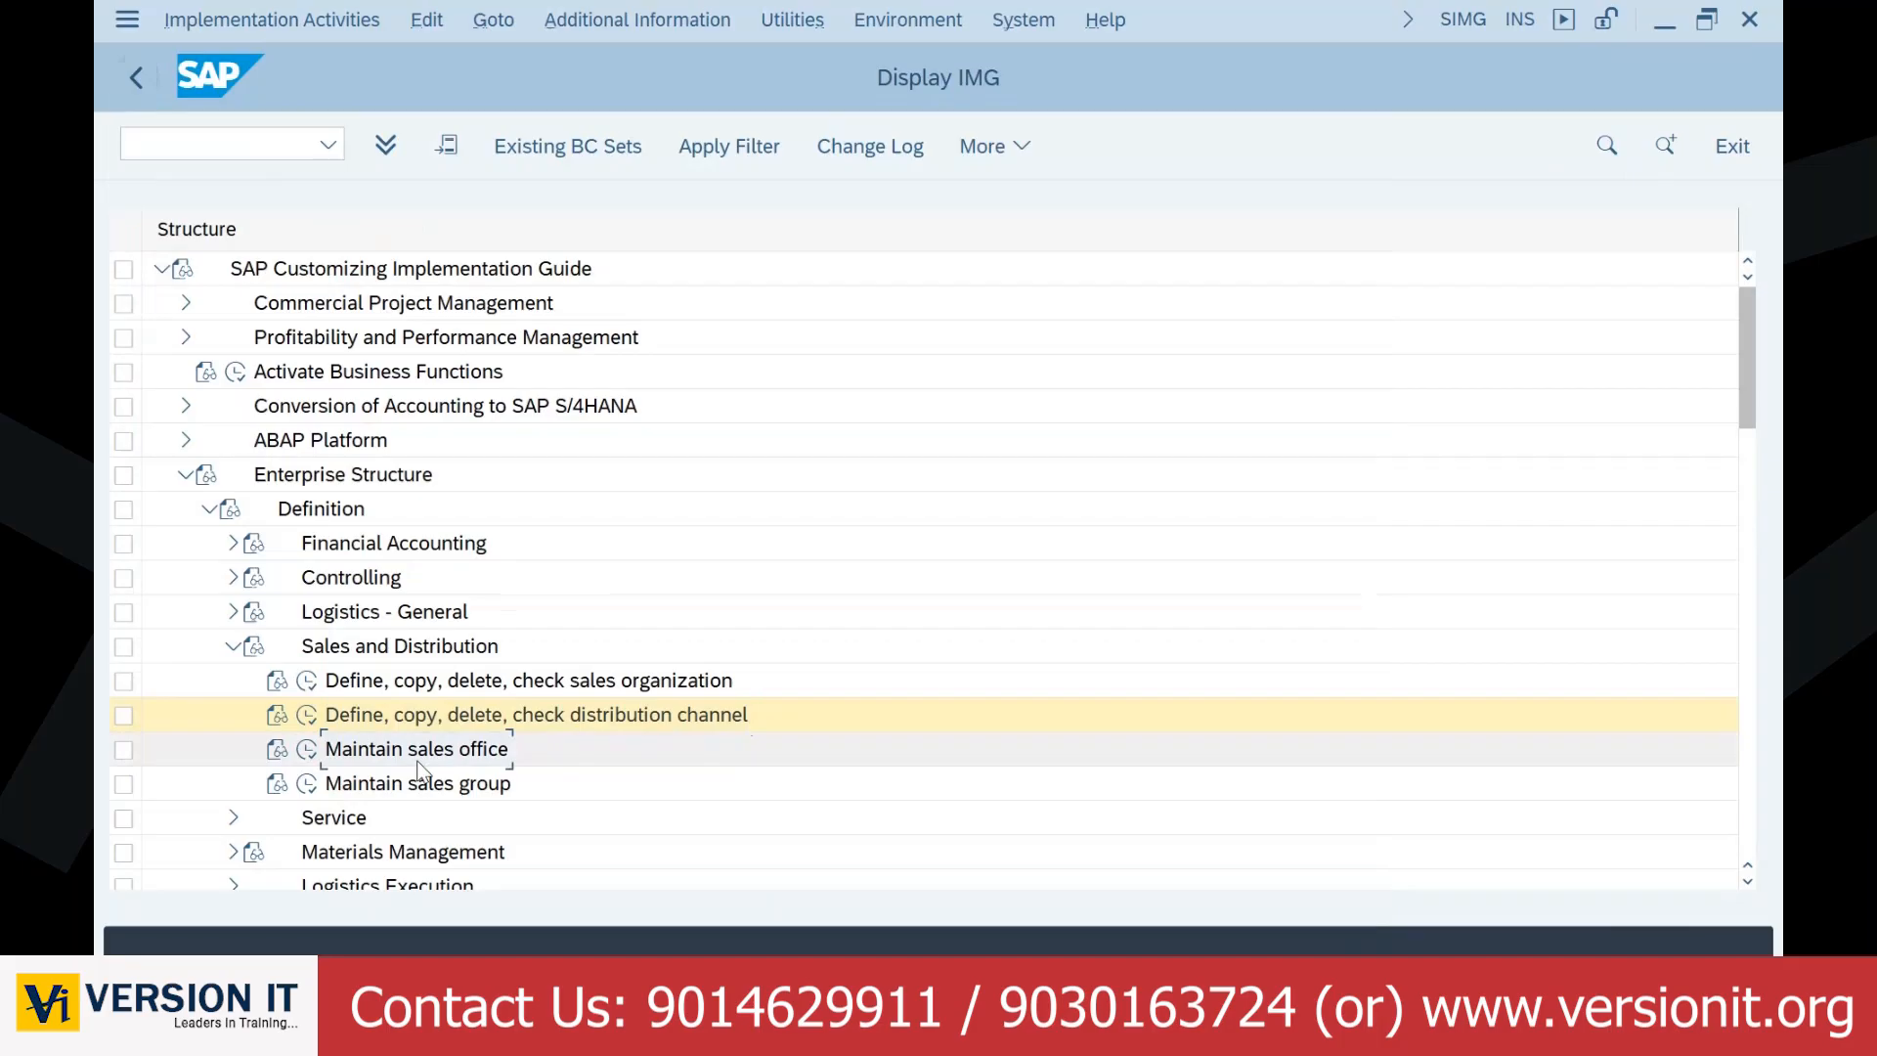
left_click(311, 754)
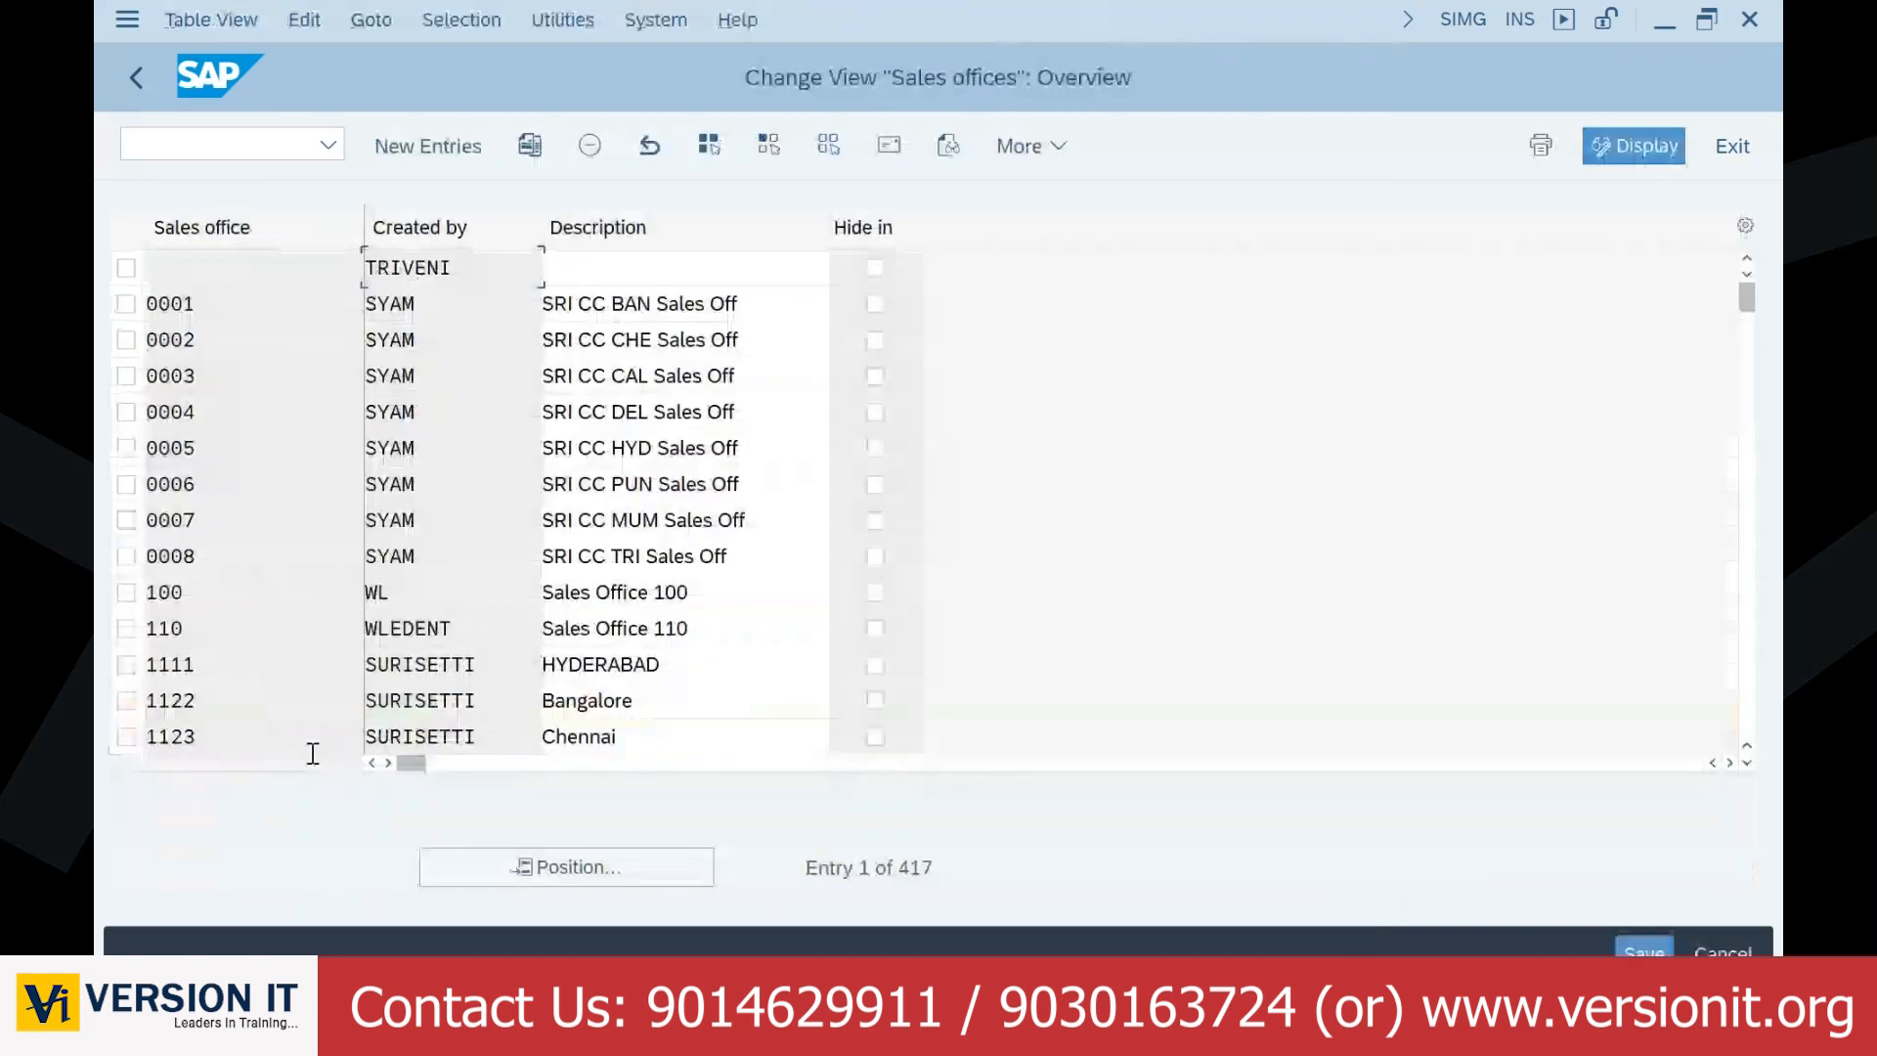
left_click_drag(198, 304, 129, 347)
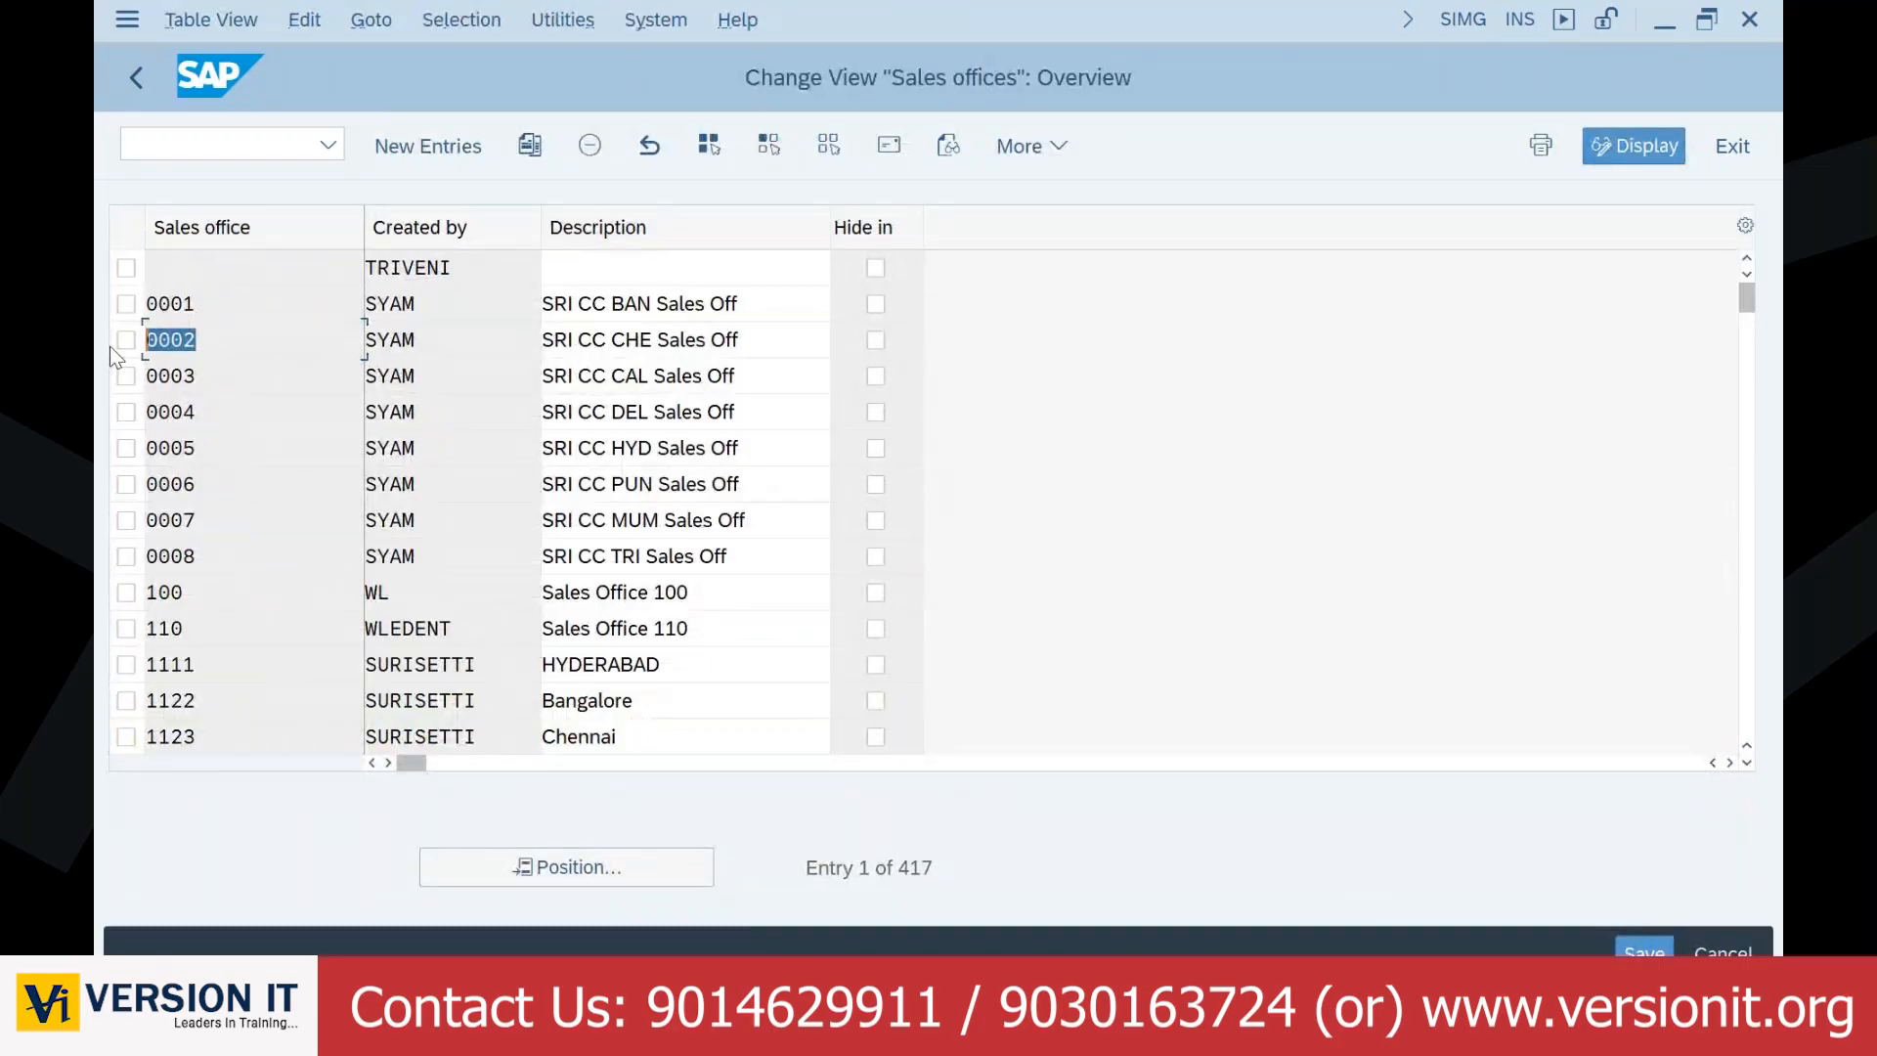
Step: Create a new sales office entry BJ01 with the description BAJAJ - PANJA GUTTA and proceed to its address
left_click(425, 149)
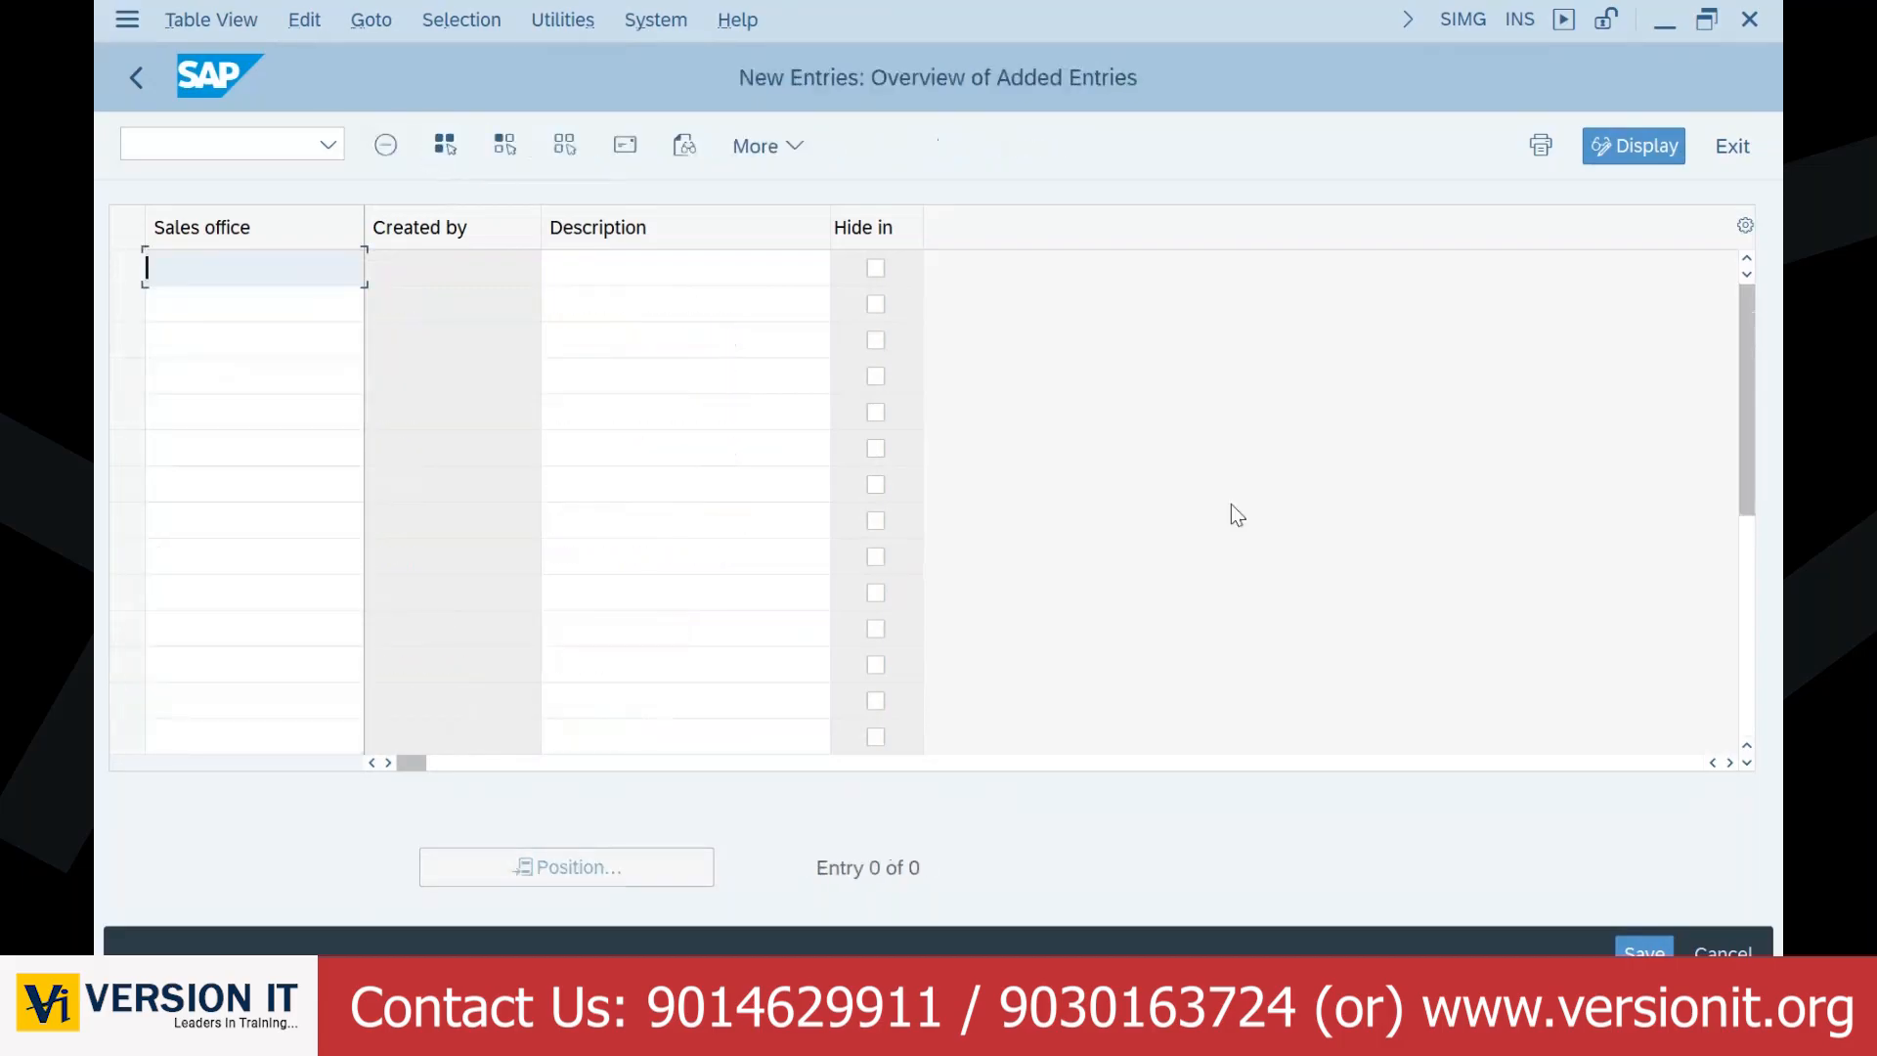
key("Caps_Lock")
type("BJ")
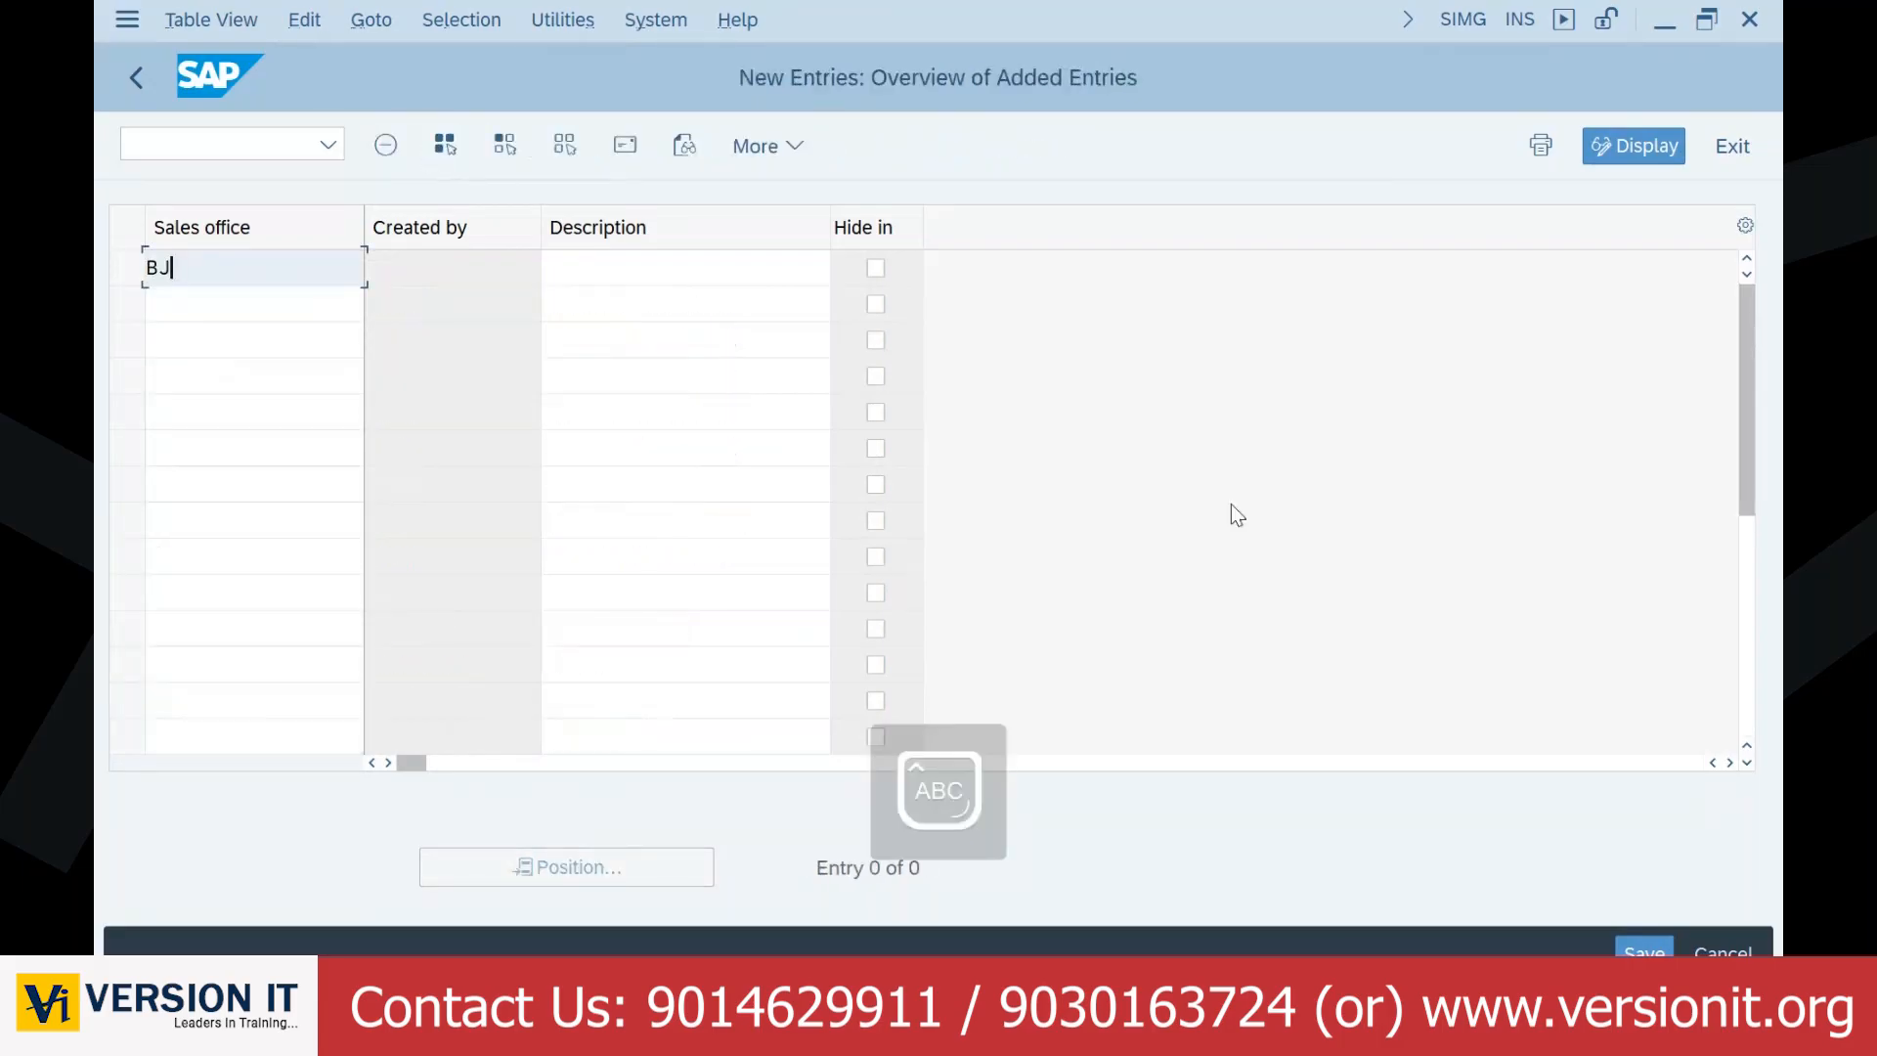
type("01")
key("Tab")
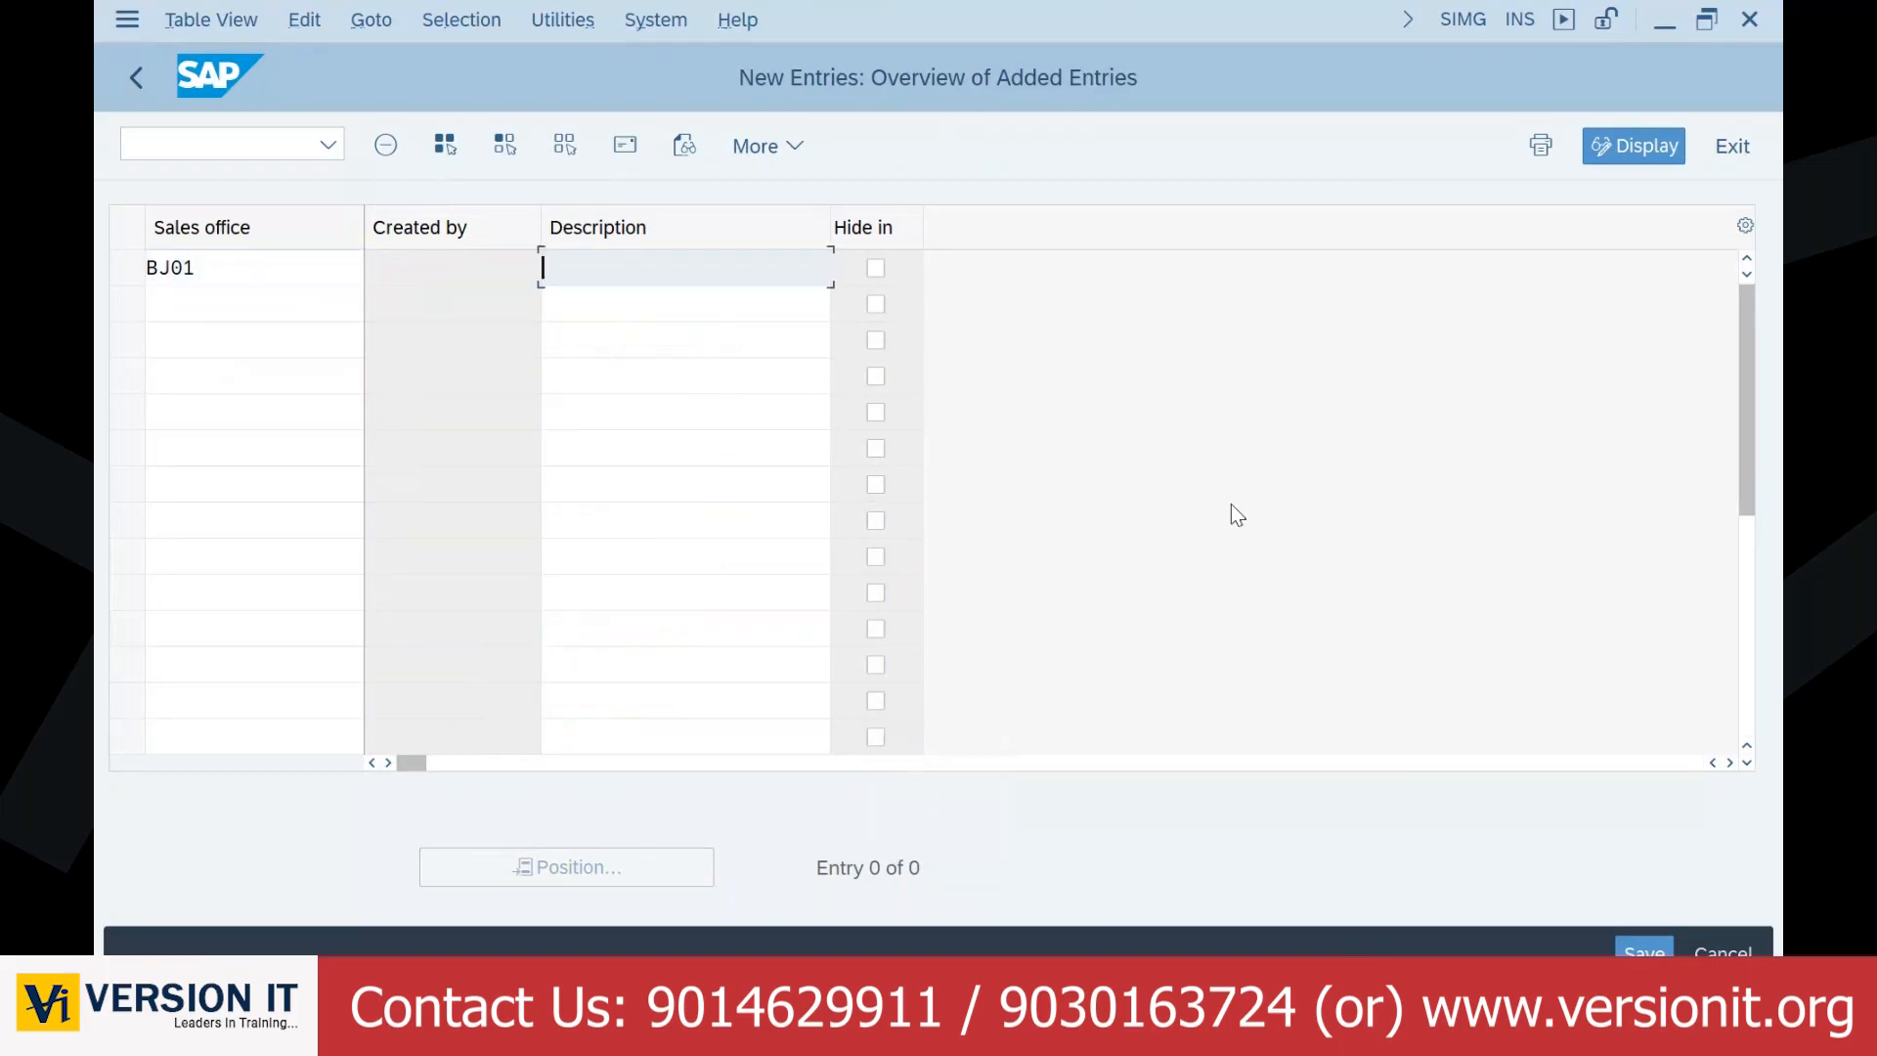
type("BAJAJ - PANJA GUTTA")
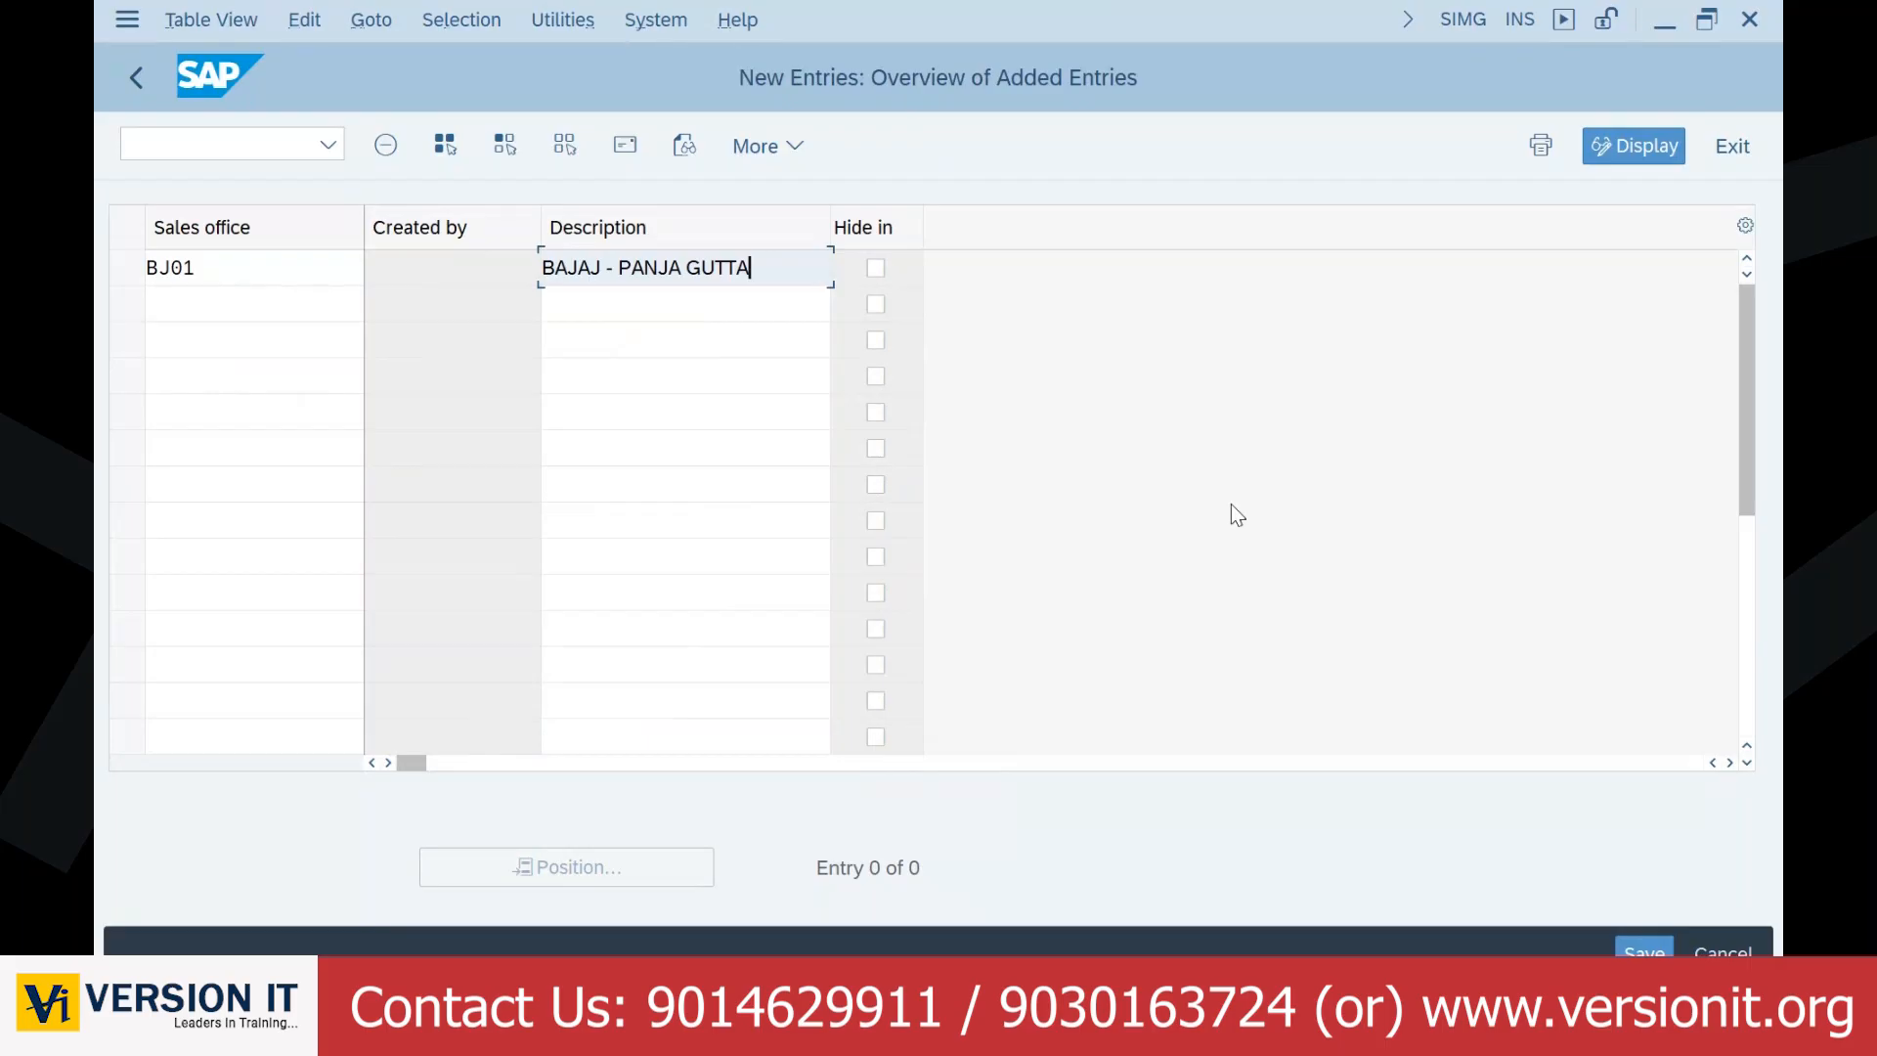
key("Return")
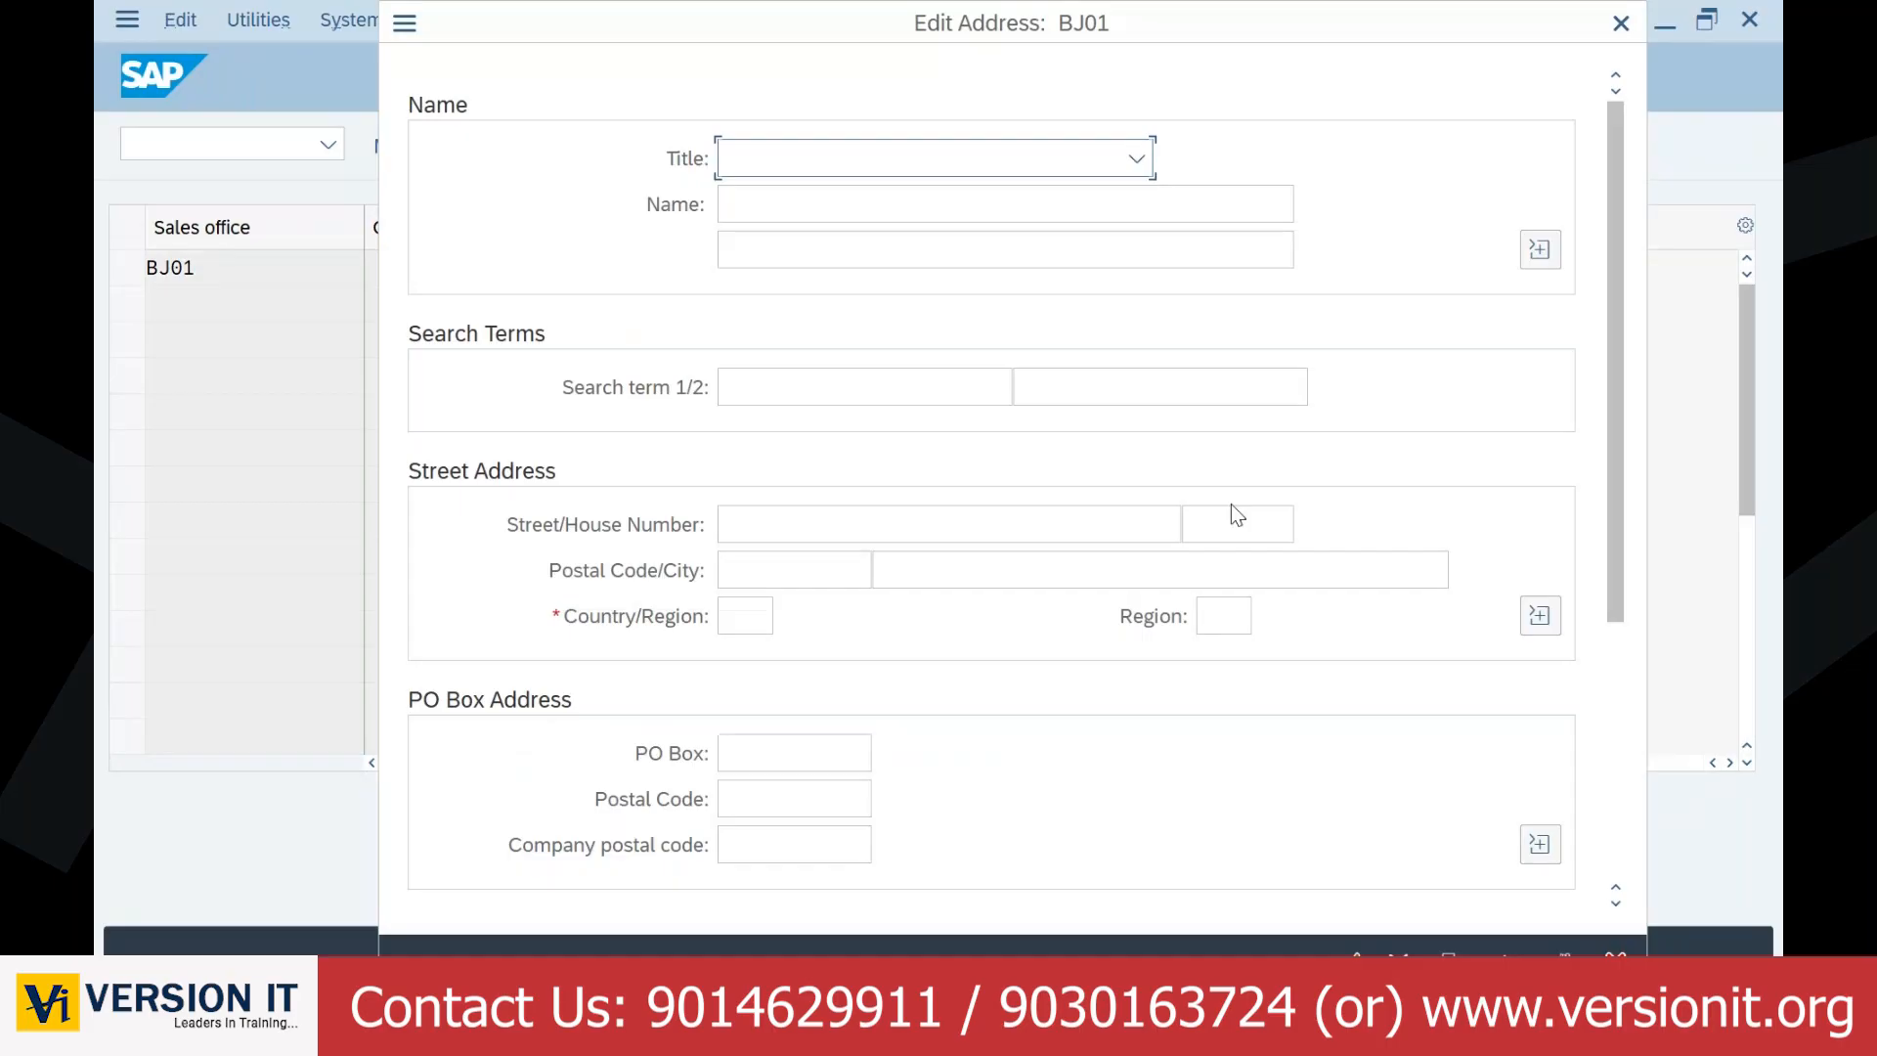
Step: In the BJ01 address, set the title to Company, the name to BAJAJ SALES - PANJAGUTTA and the first search term to BJ01
type("Company")
key("Tab")
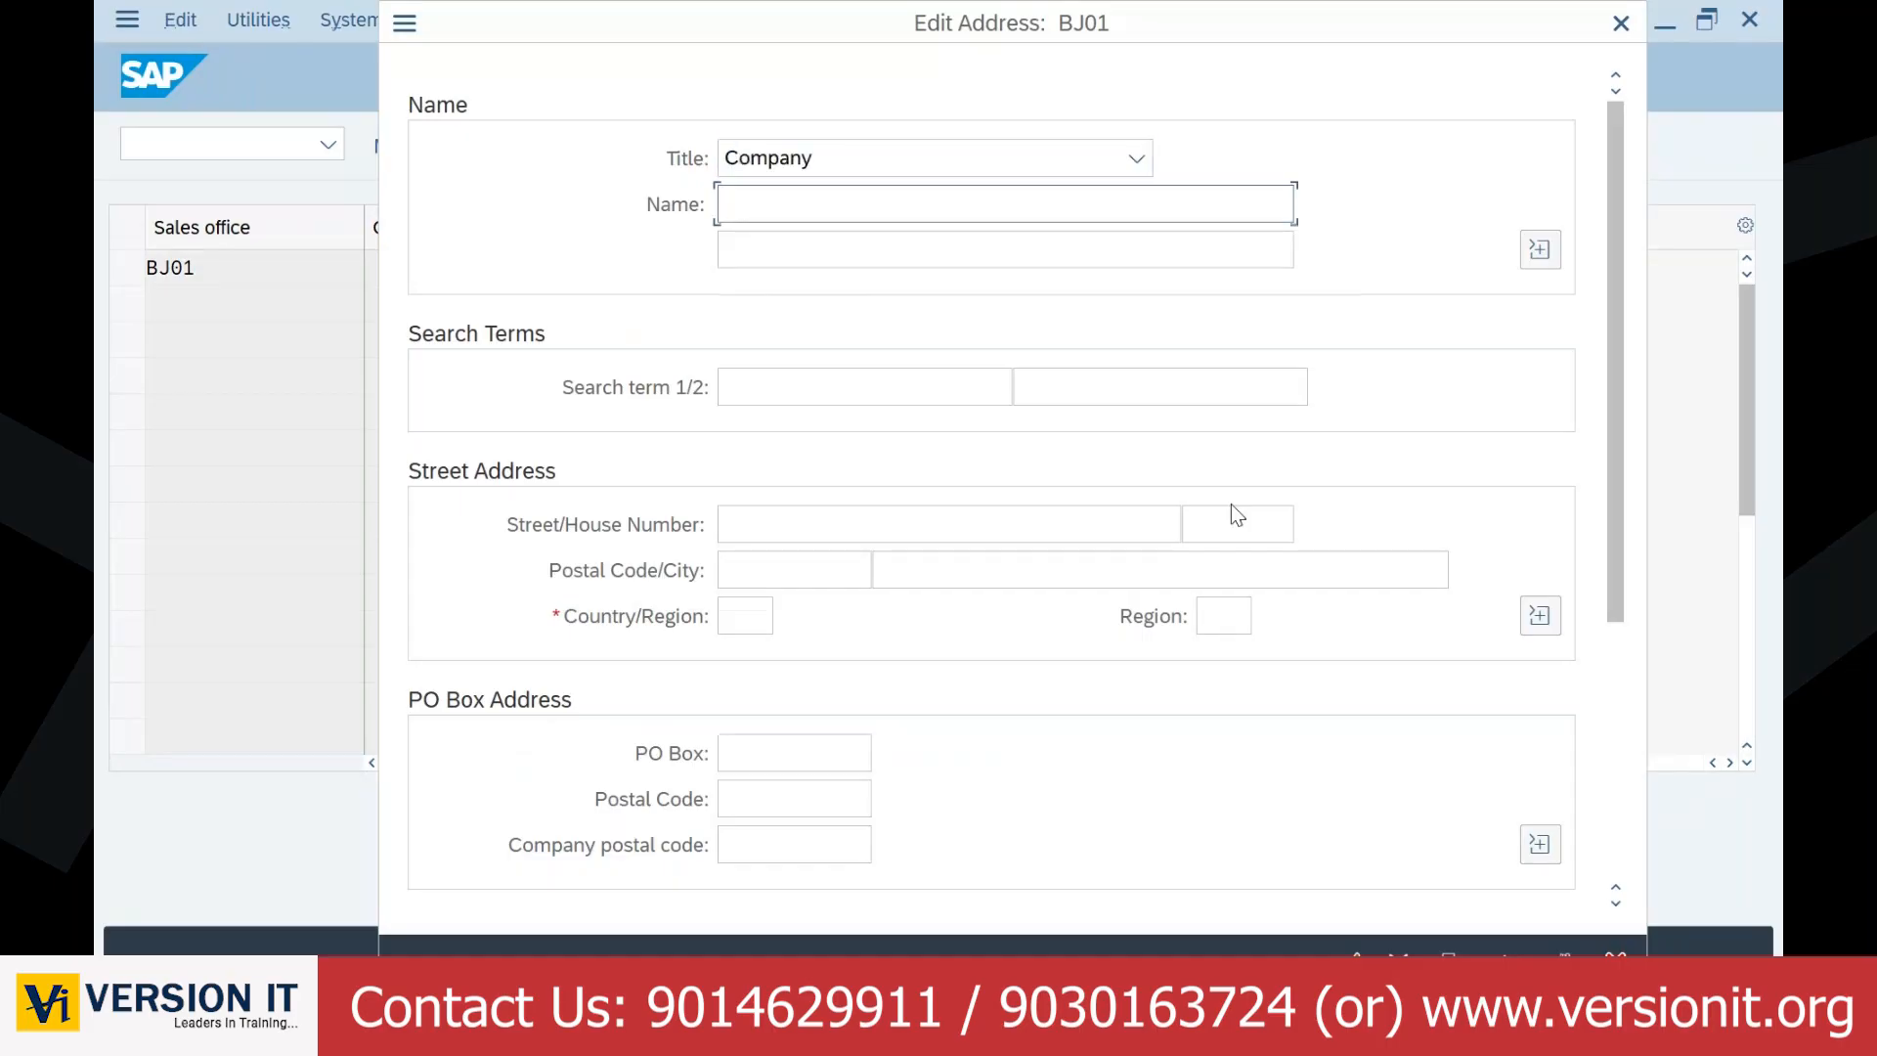
type("BAJAJ")
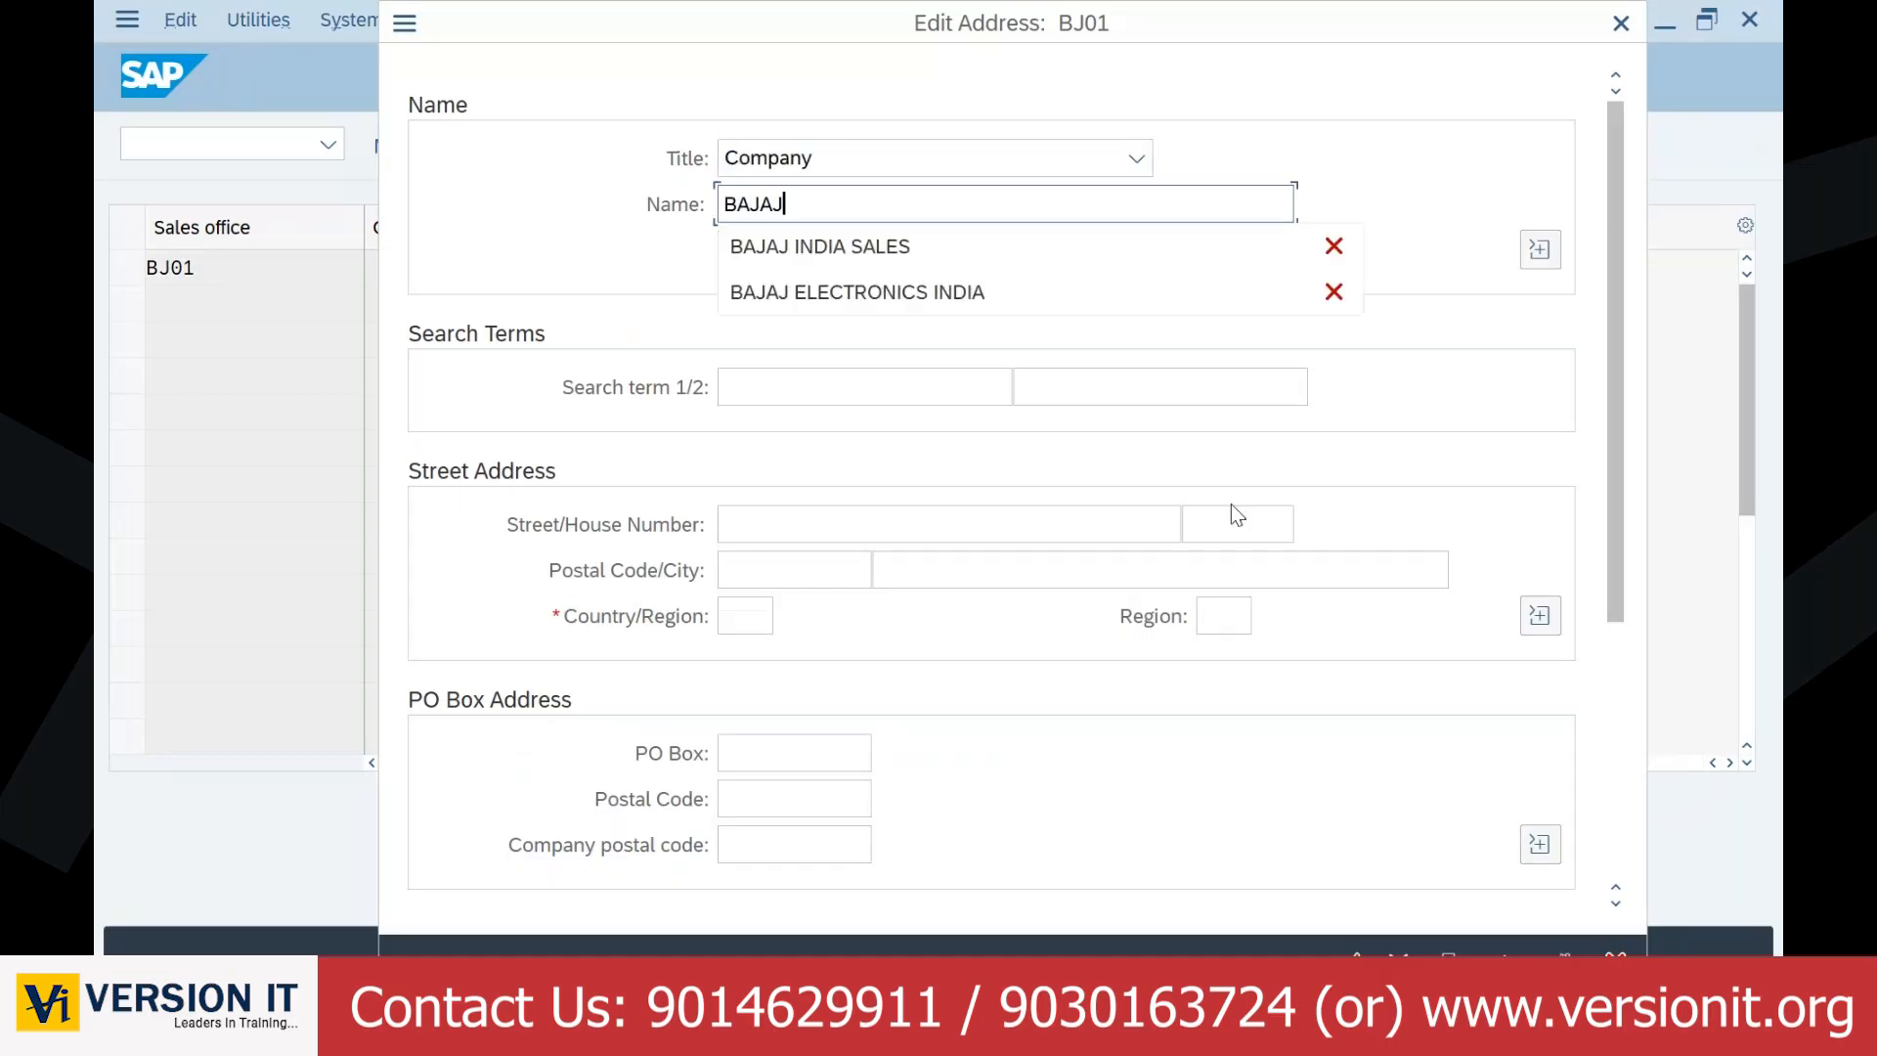
type(" SALES")
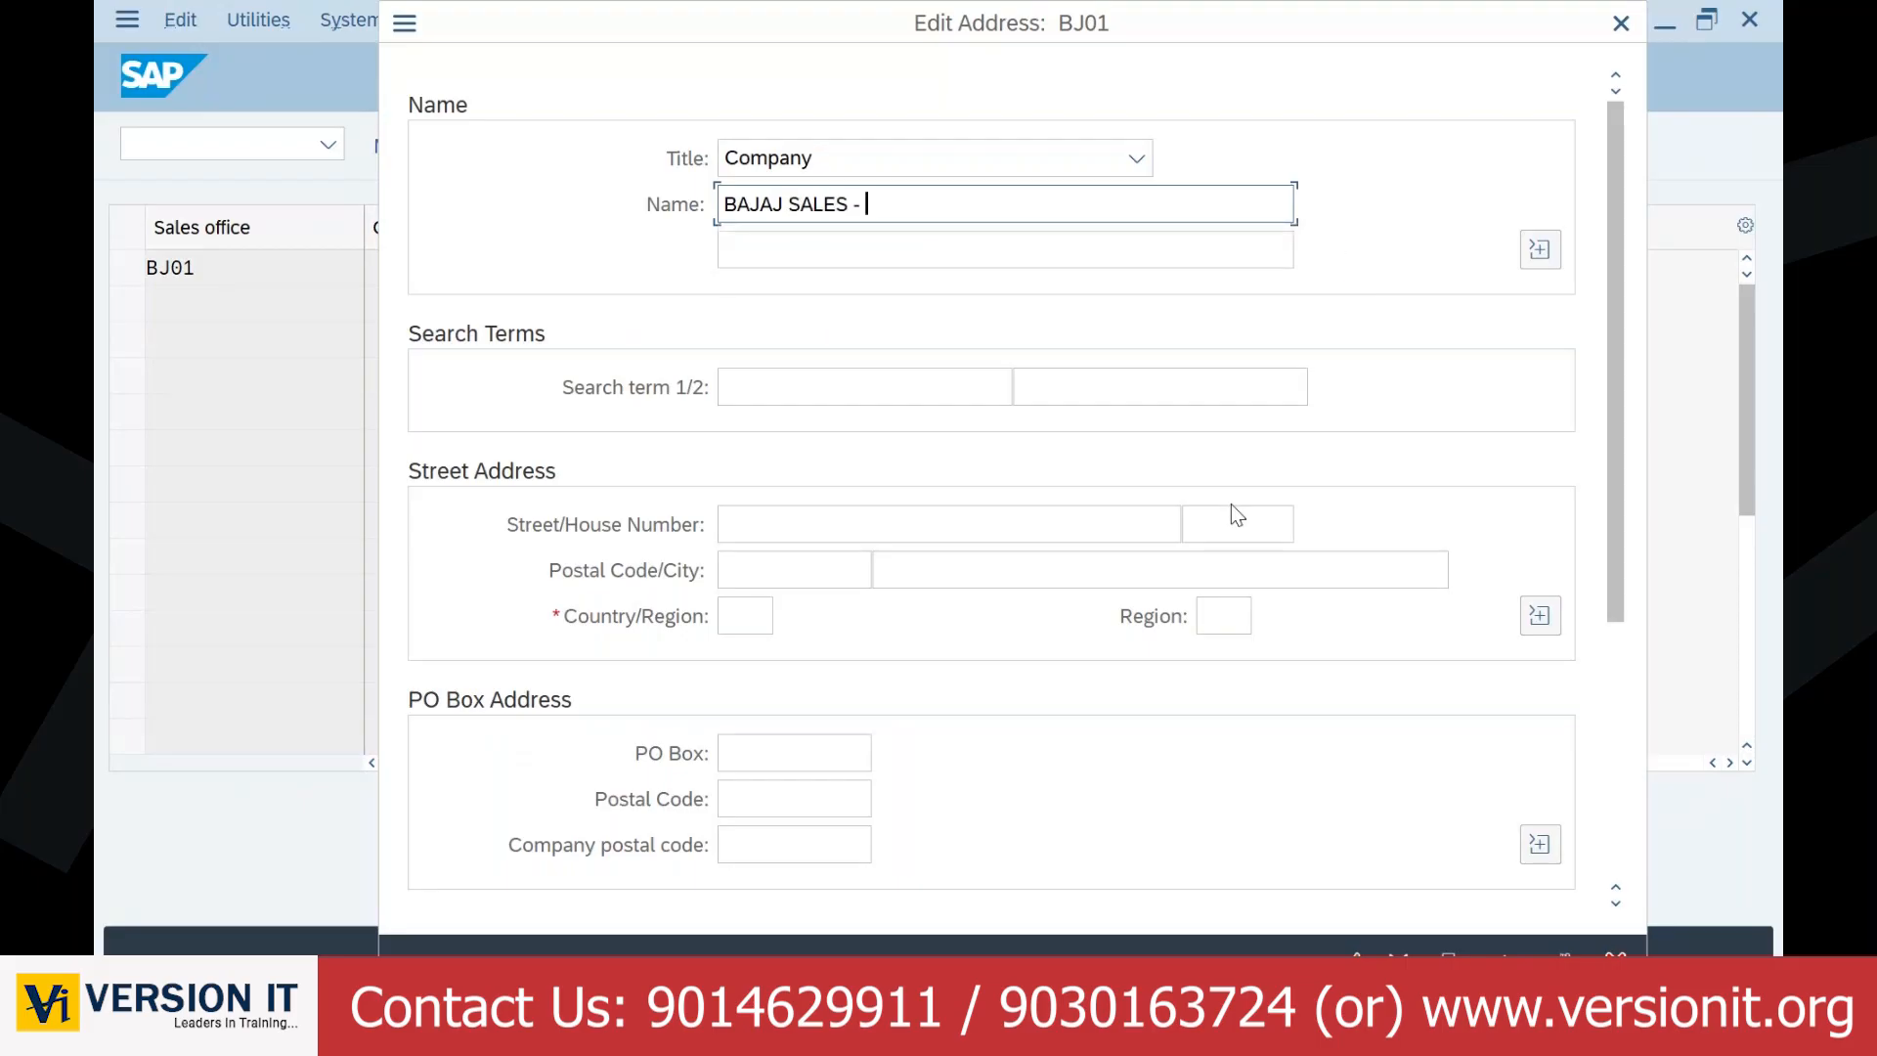
type(" - PAN")
type("JAGUTTA")
key("Tab")
key("Tab")
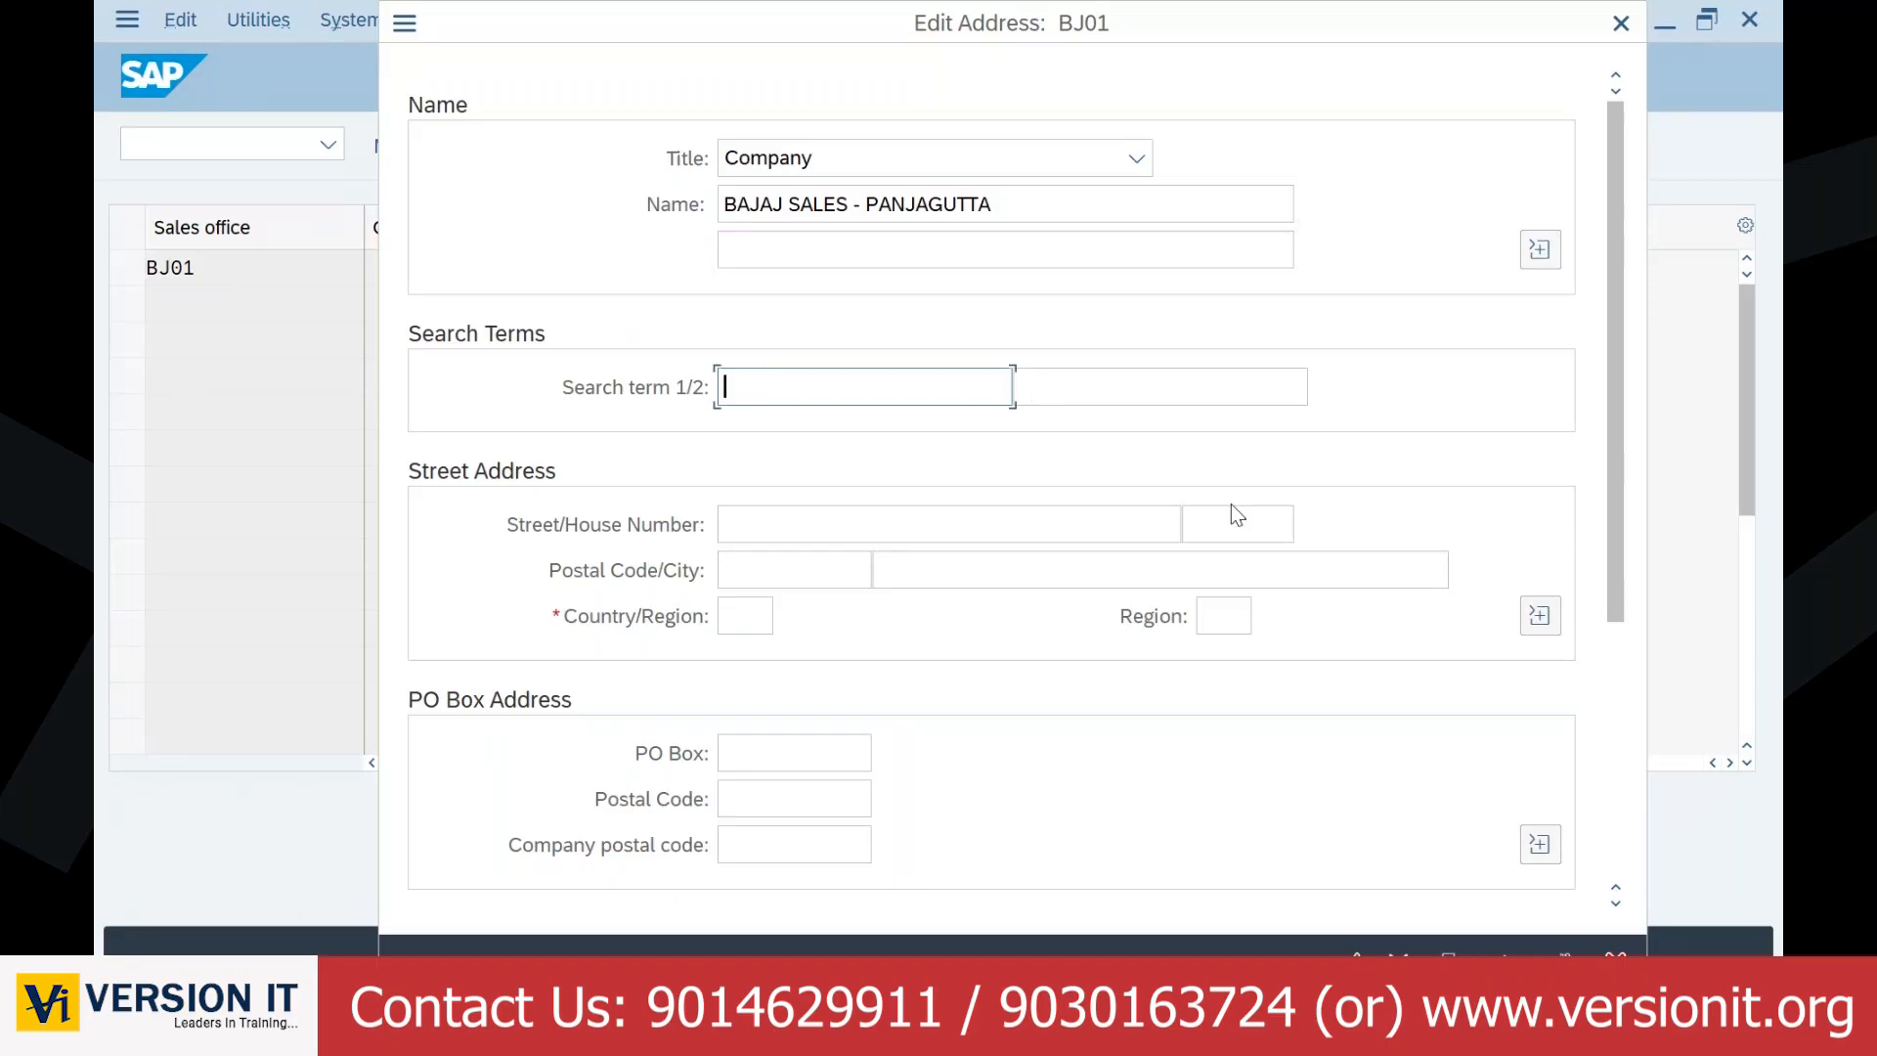
type("BJ01")
key("Tab")
key("Tab")
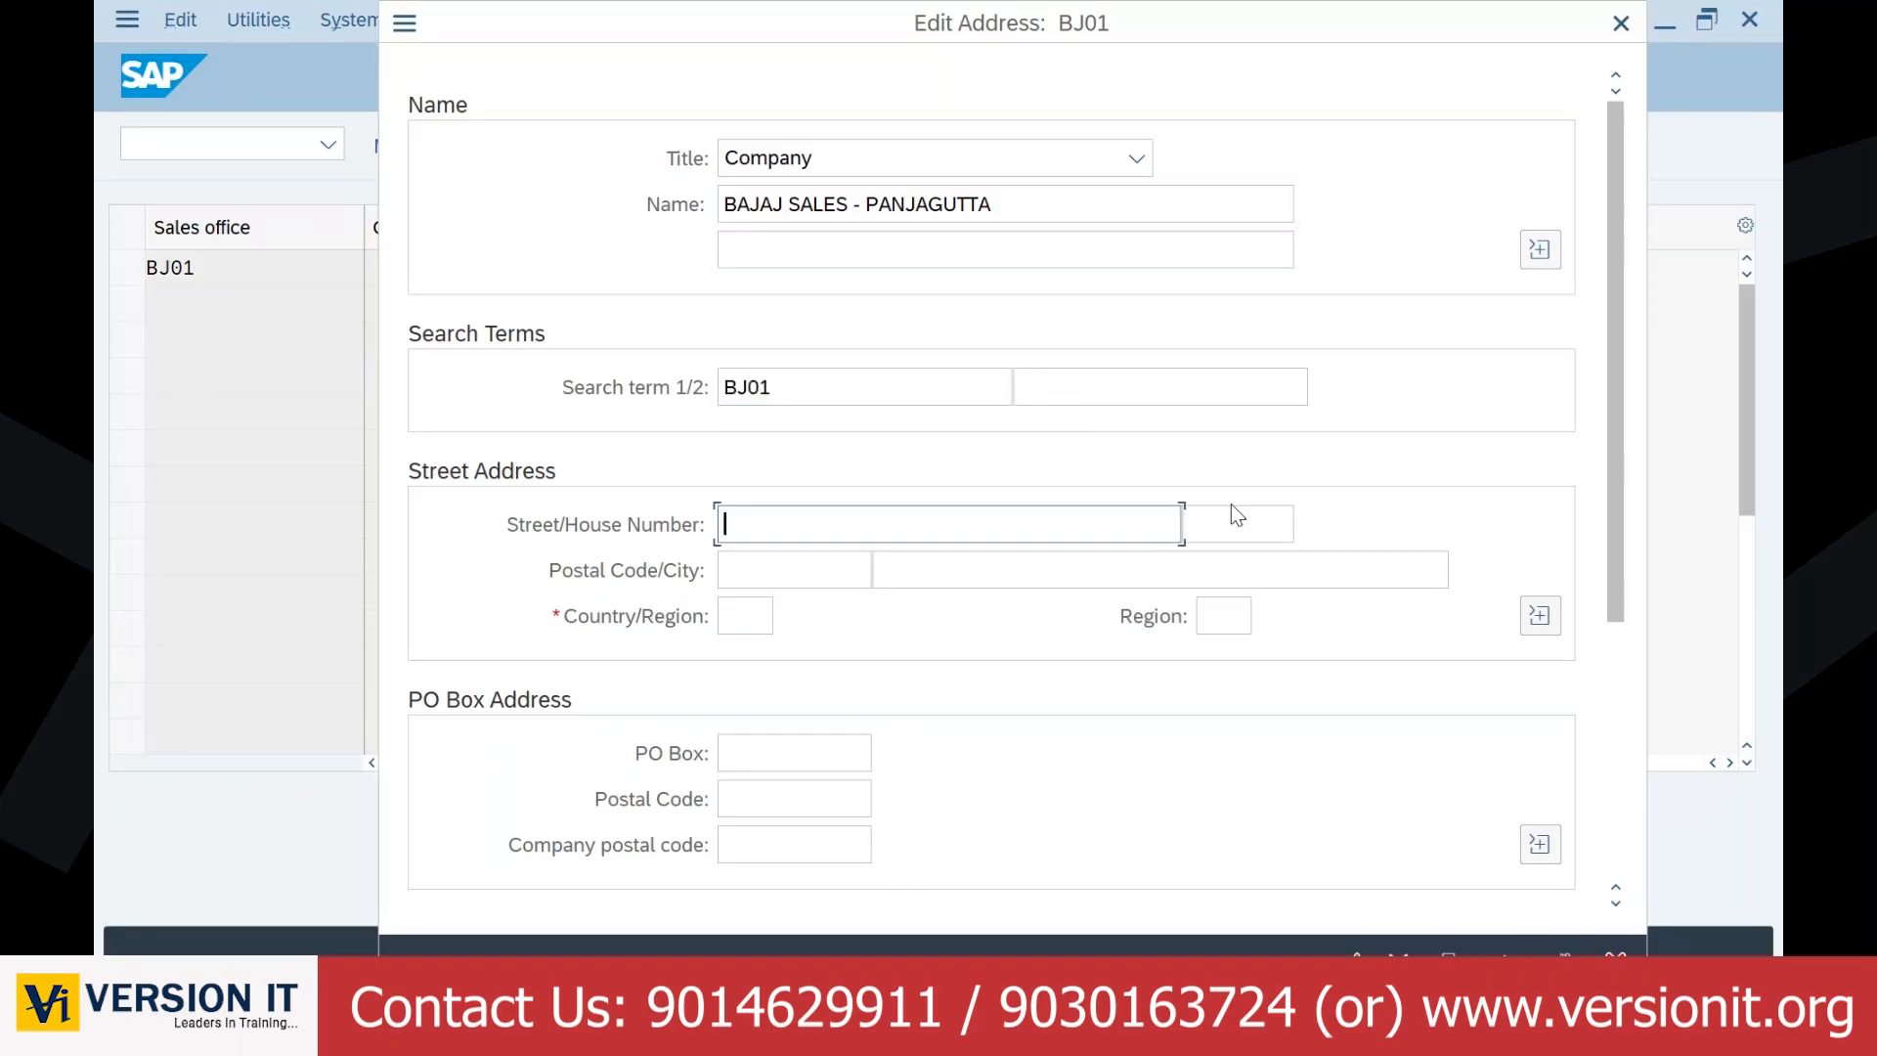
Step: Fill in the sales office's street, house number, postal code and city, with country IN and region TG
type("PANJAGUTTA ROAD")
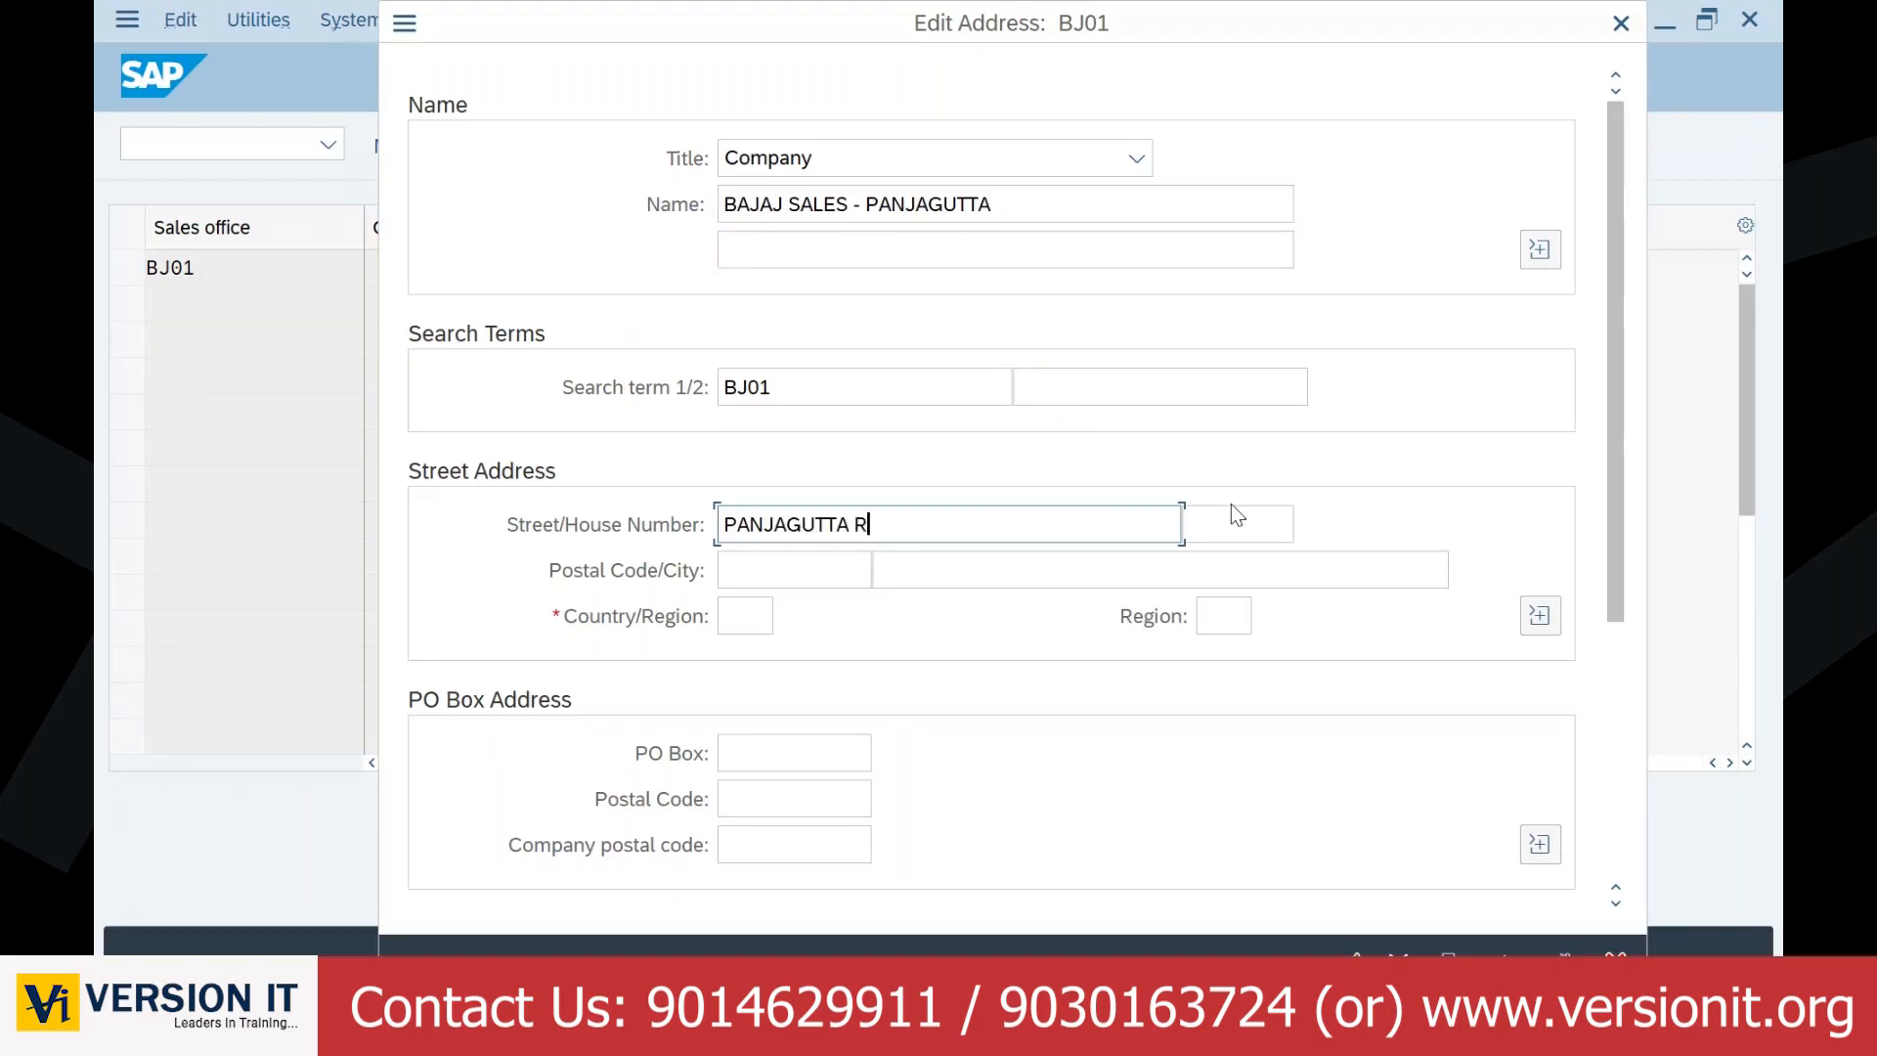
key("Tab")
type("67")
key("Tab")
type("500089")
key("Tab")
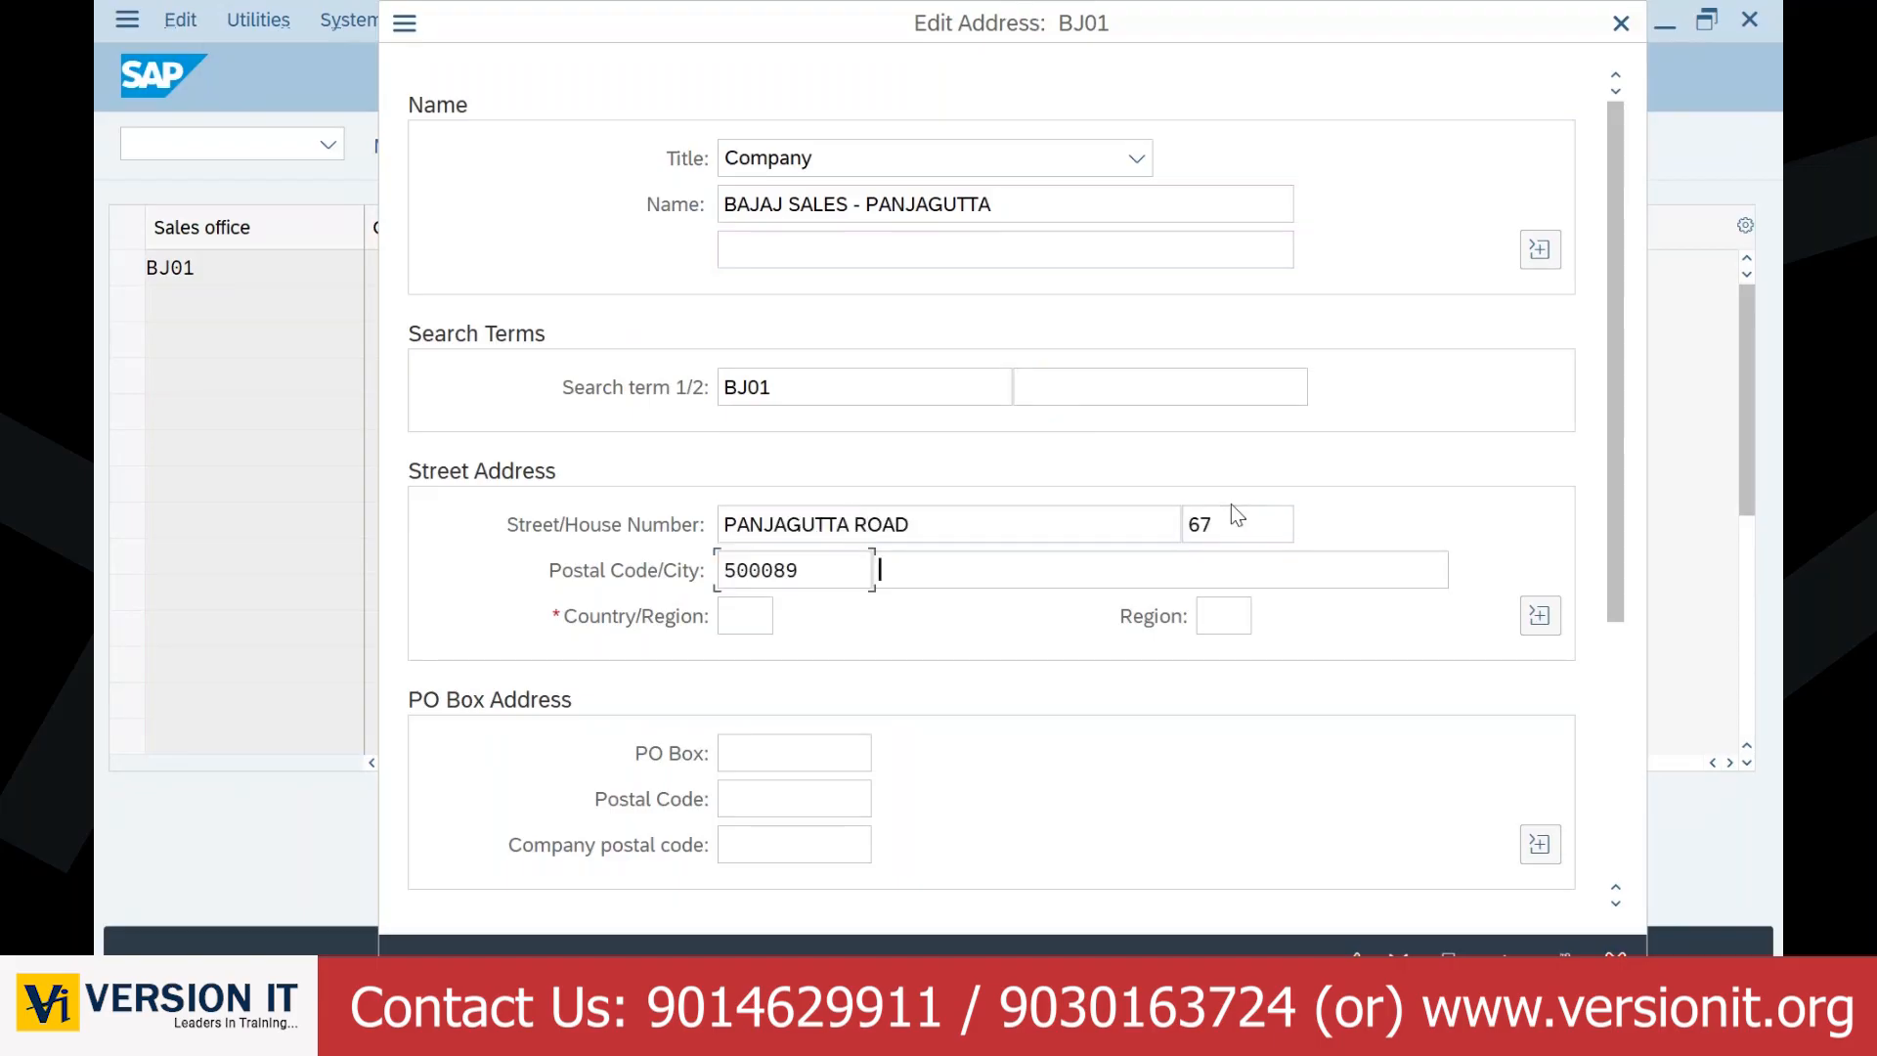
type("HYDERABAD")
key("Tab")
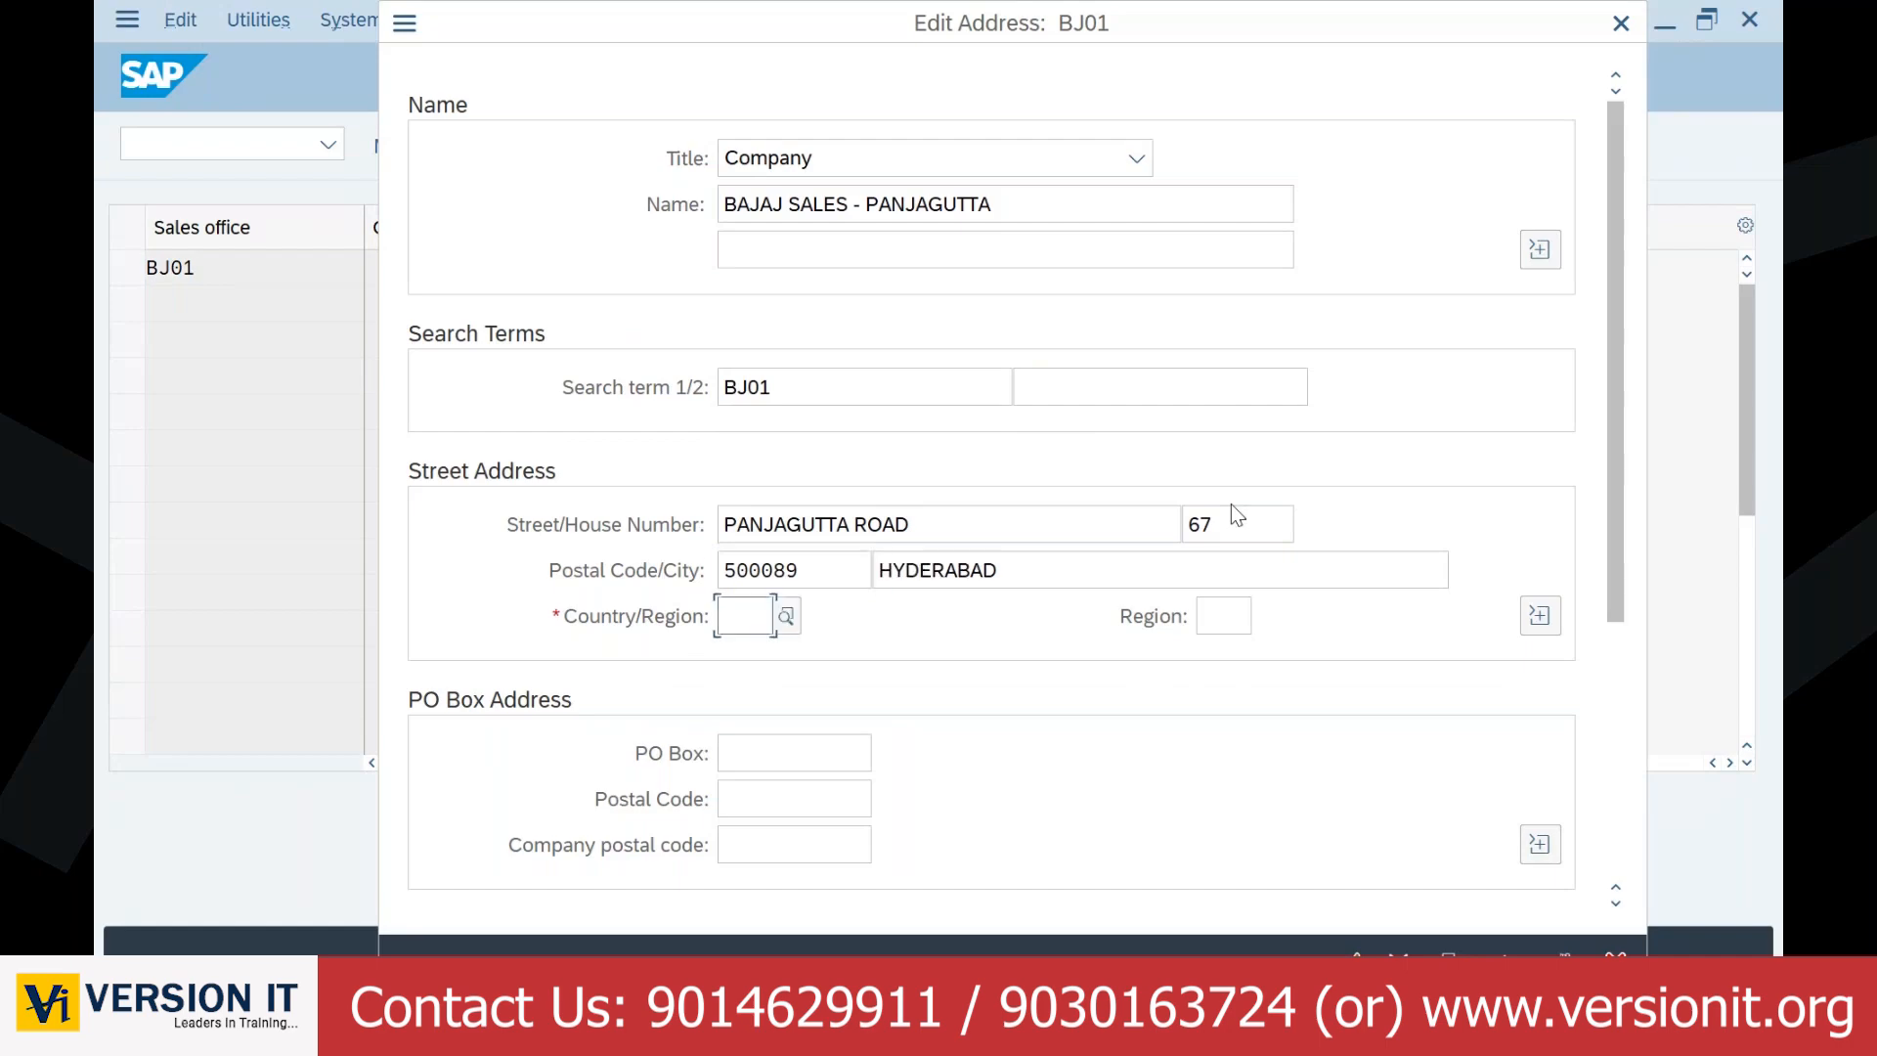
type("IN")
key("Tab")
type("TG")
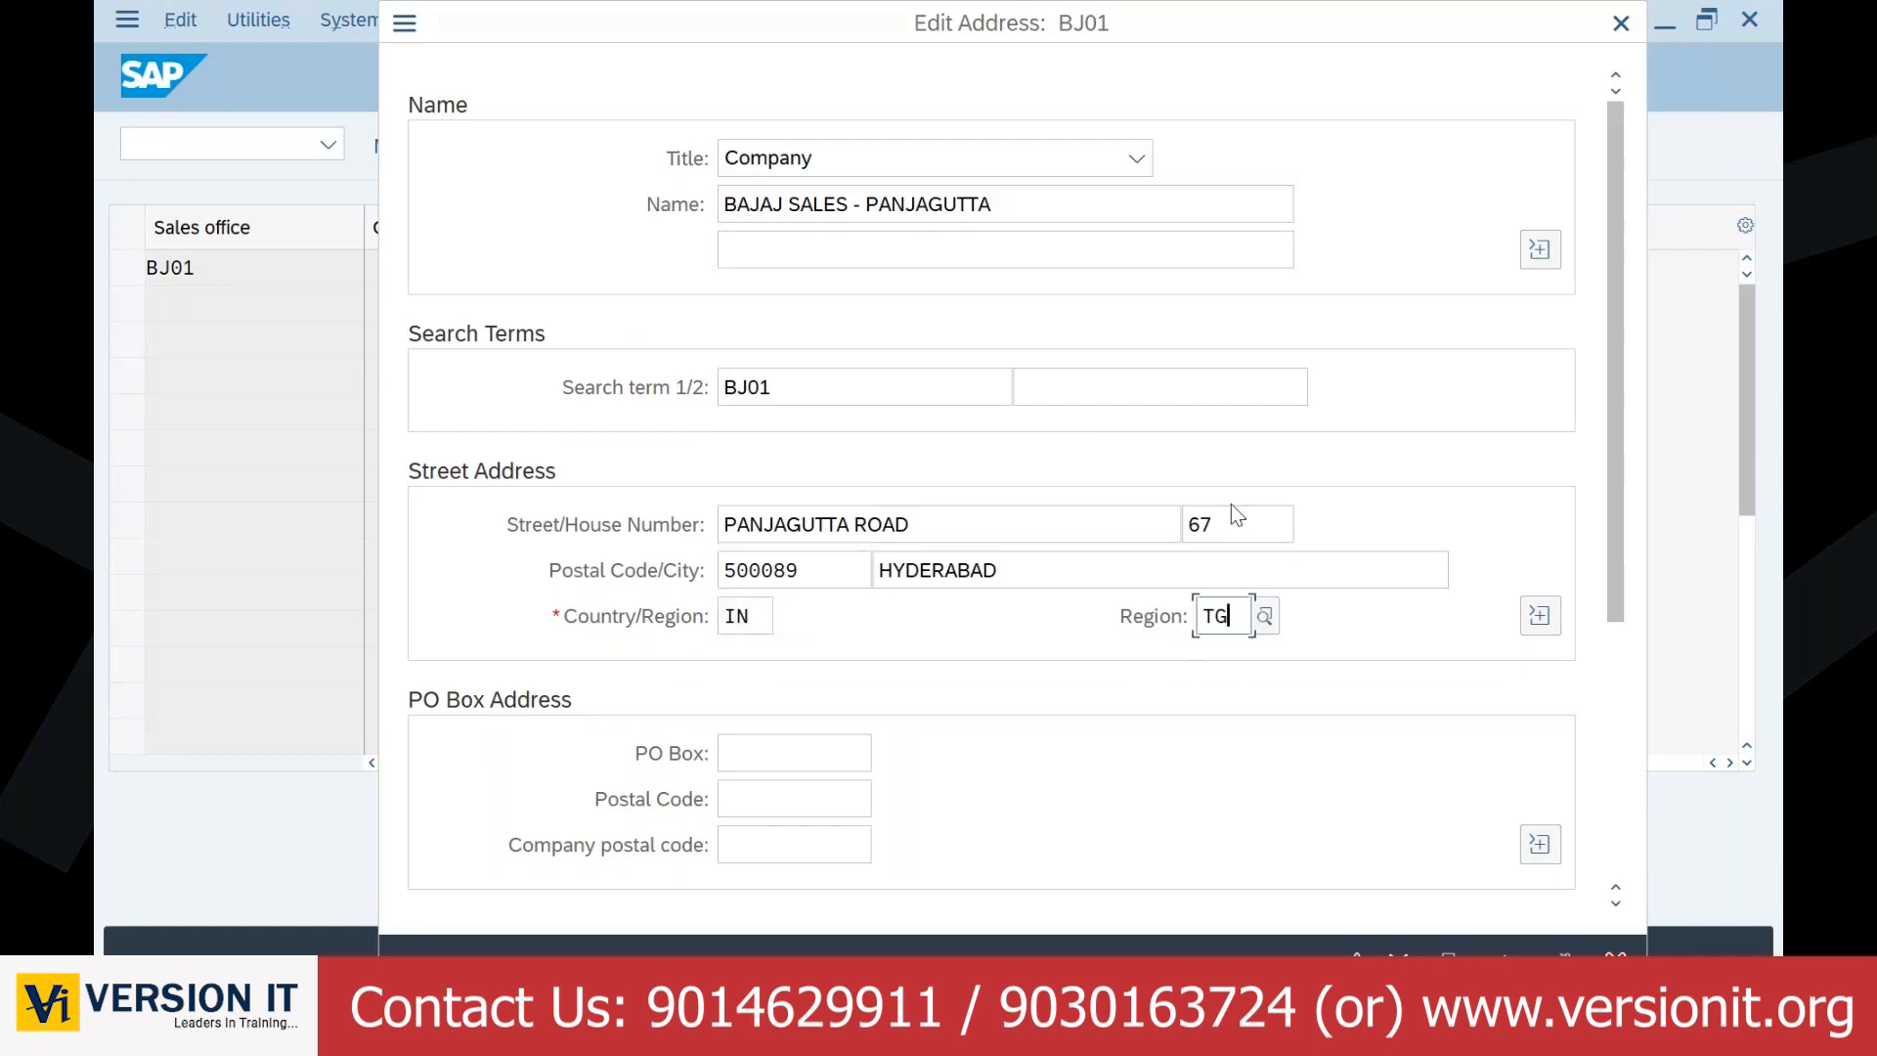
Step: Switch to Chrome, look up the Bajaj Mall, Panjagutta branch address, and return to SAP to replace the postal code with the branch's
key("alt+Tab")
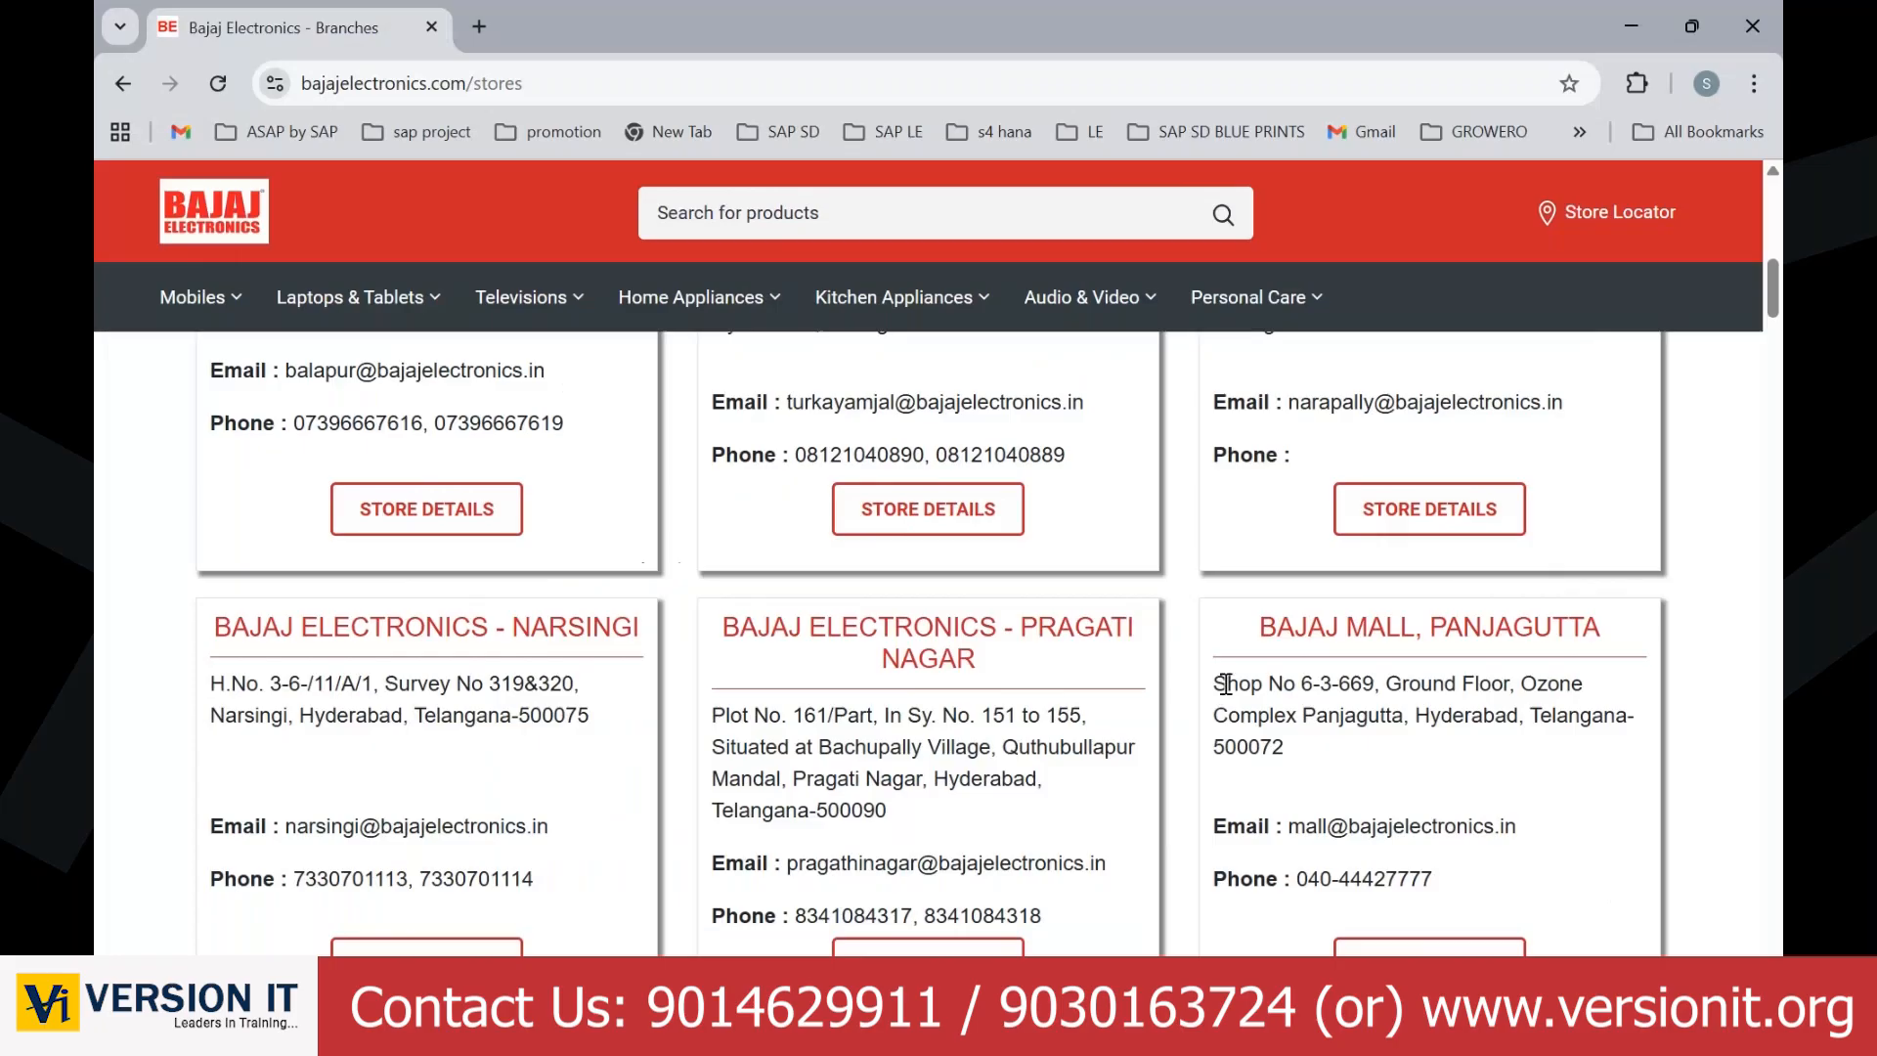
double_click(1576, 688)
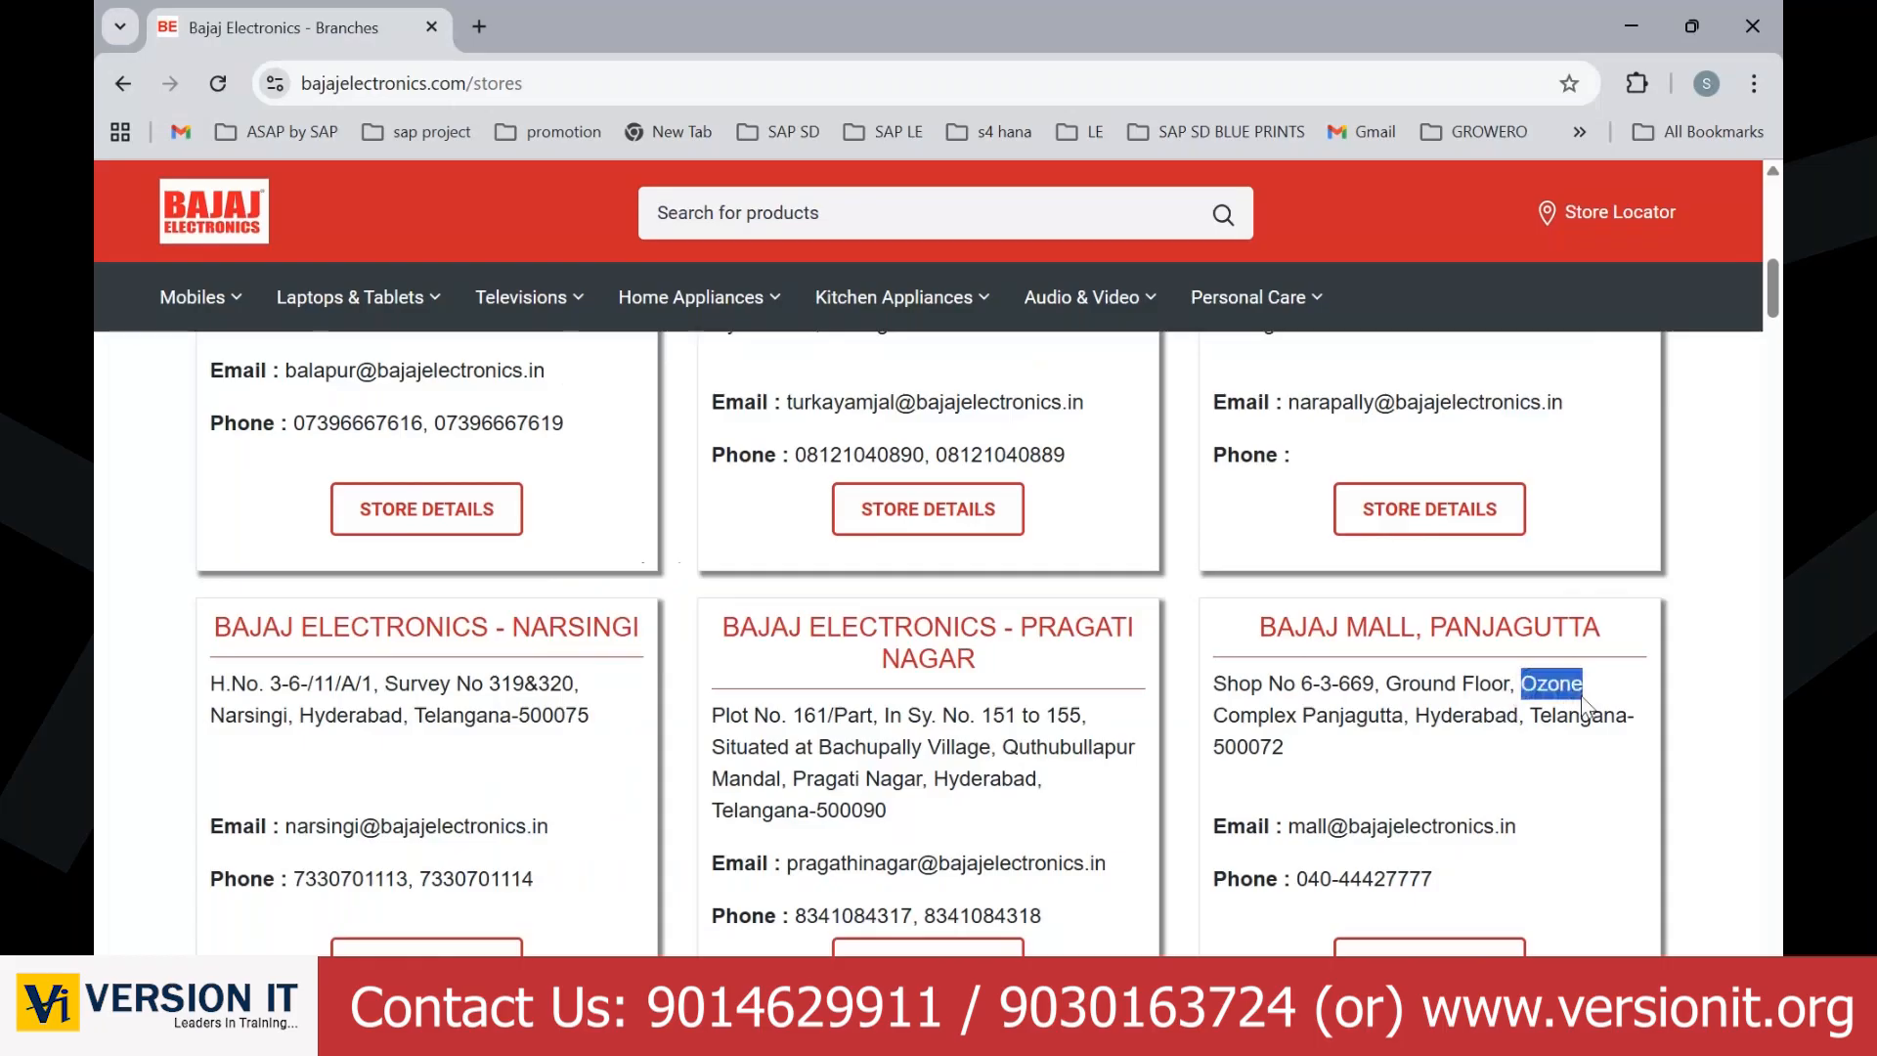
double_click(1220, 749)
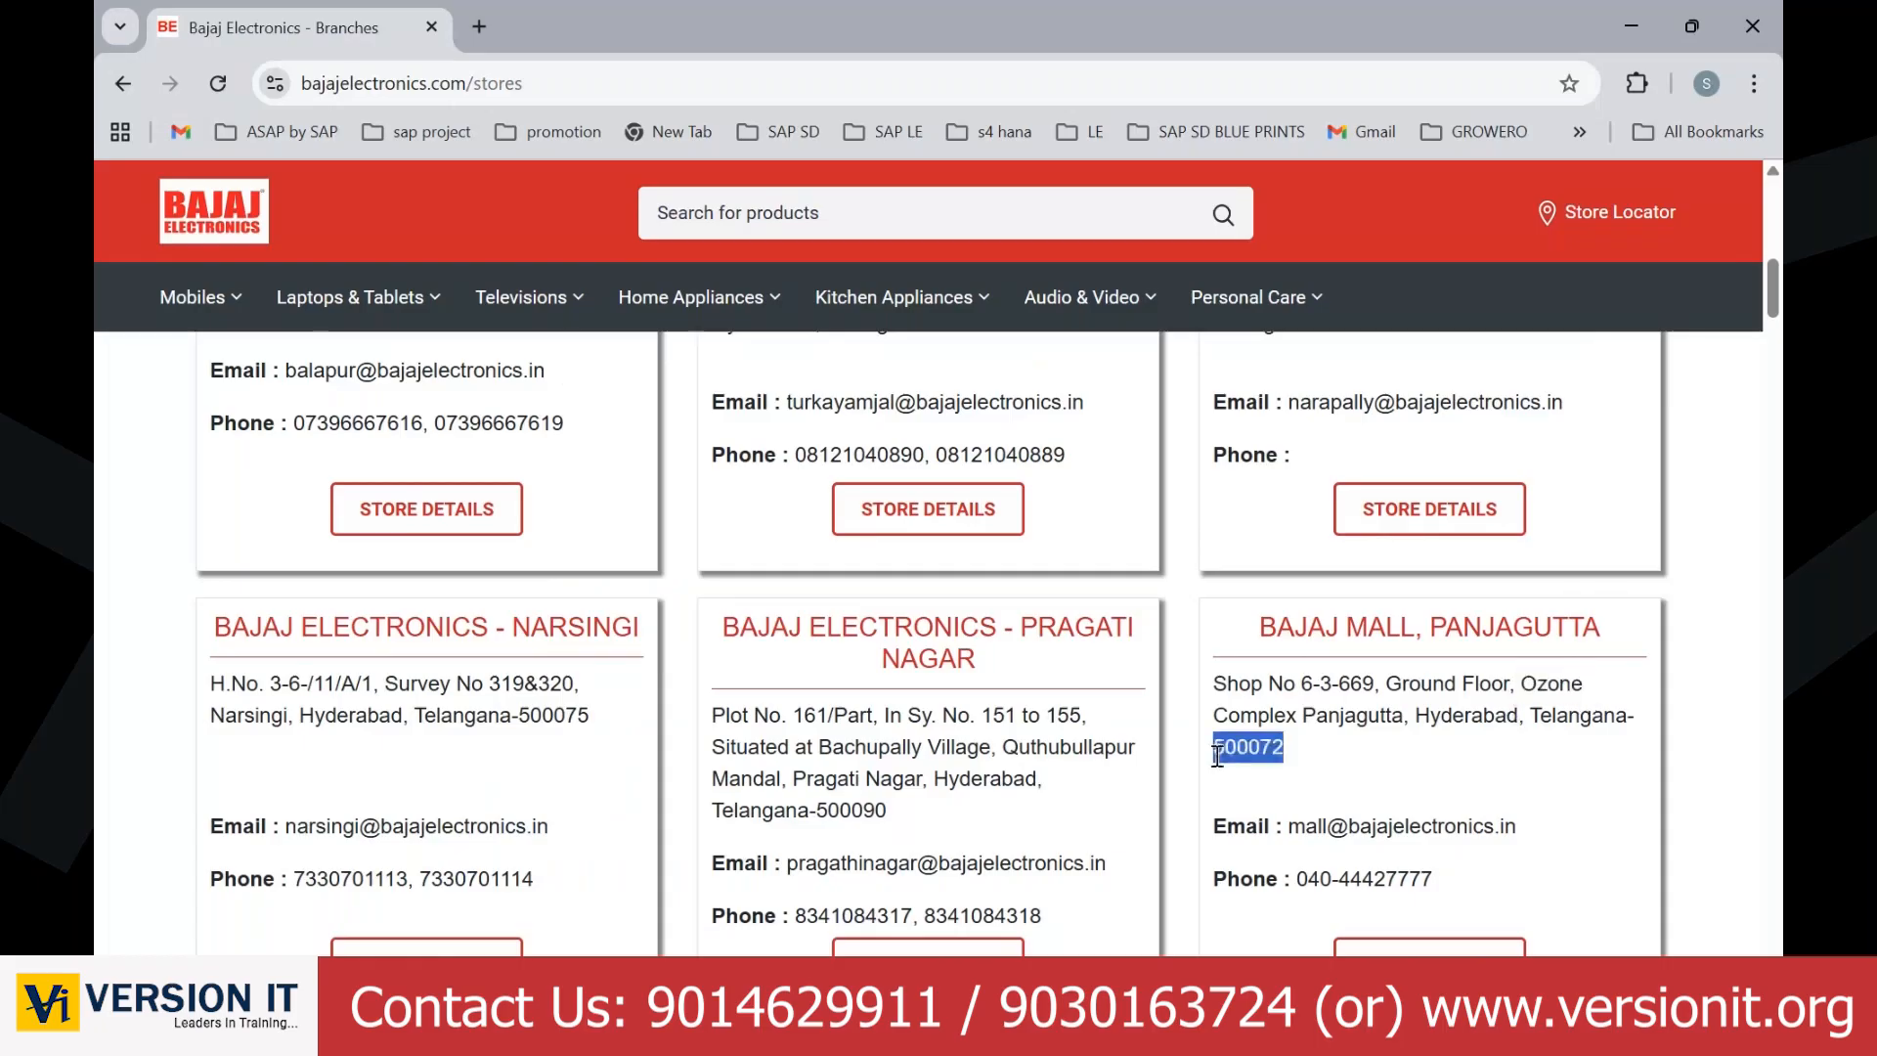
key("alt+Tab")
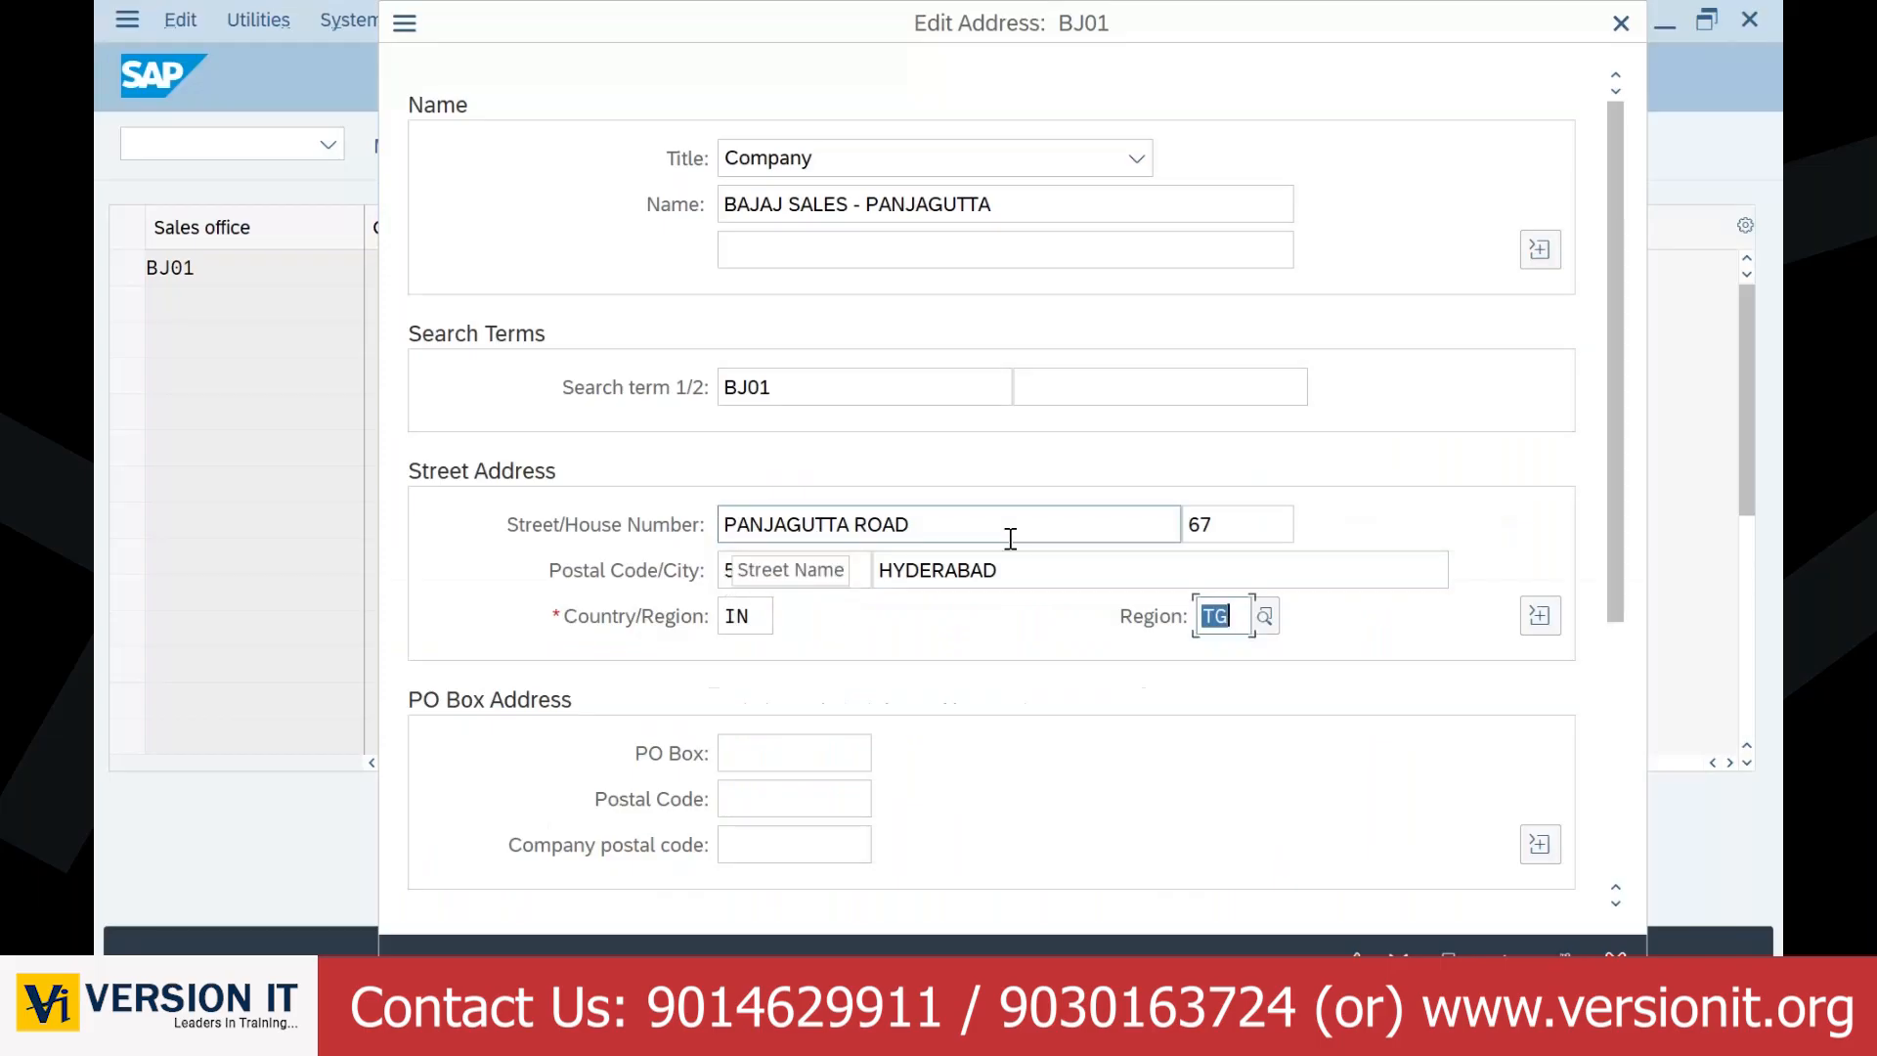
Step: Copy the Panjagutta branch's shop number from the website in Chrome and replace the house number in the SAP address with it
left_click_drag(1011, 539, 702, 534)
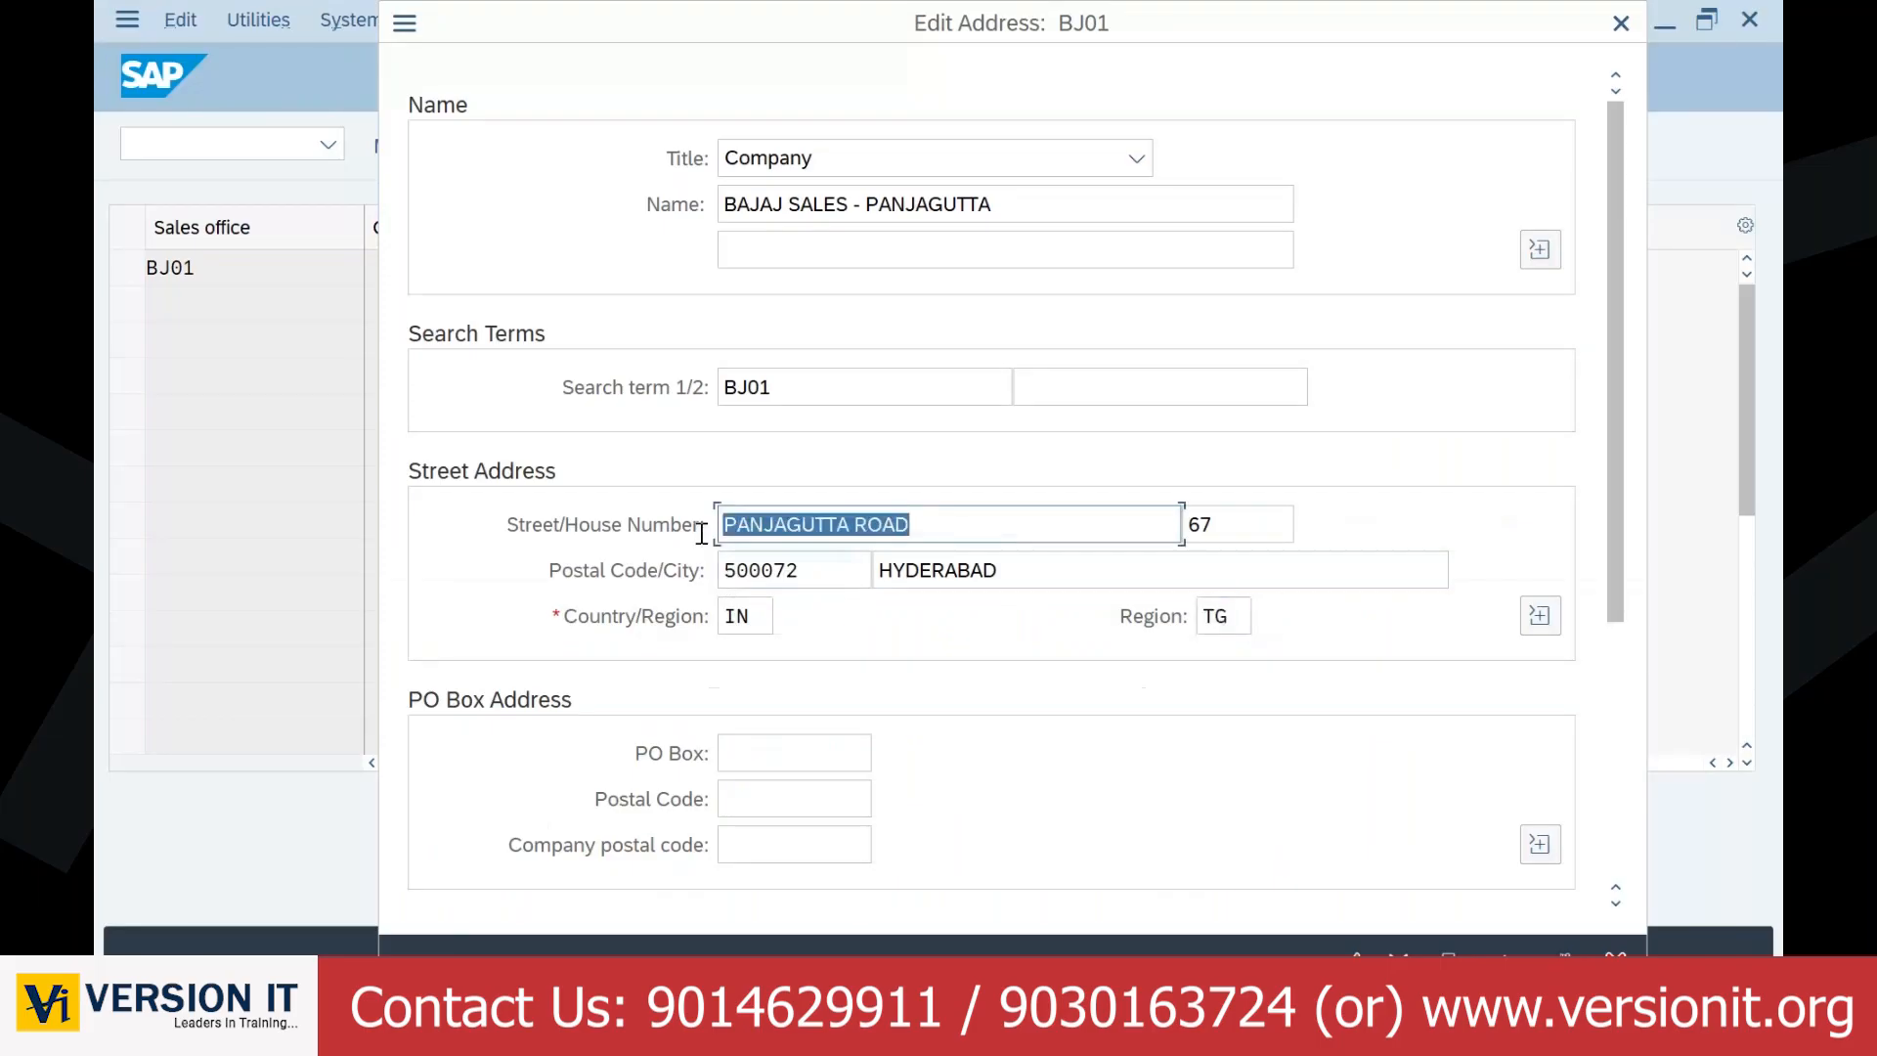
key("alt+Tab")
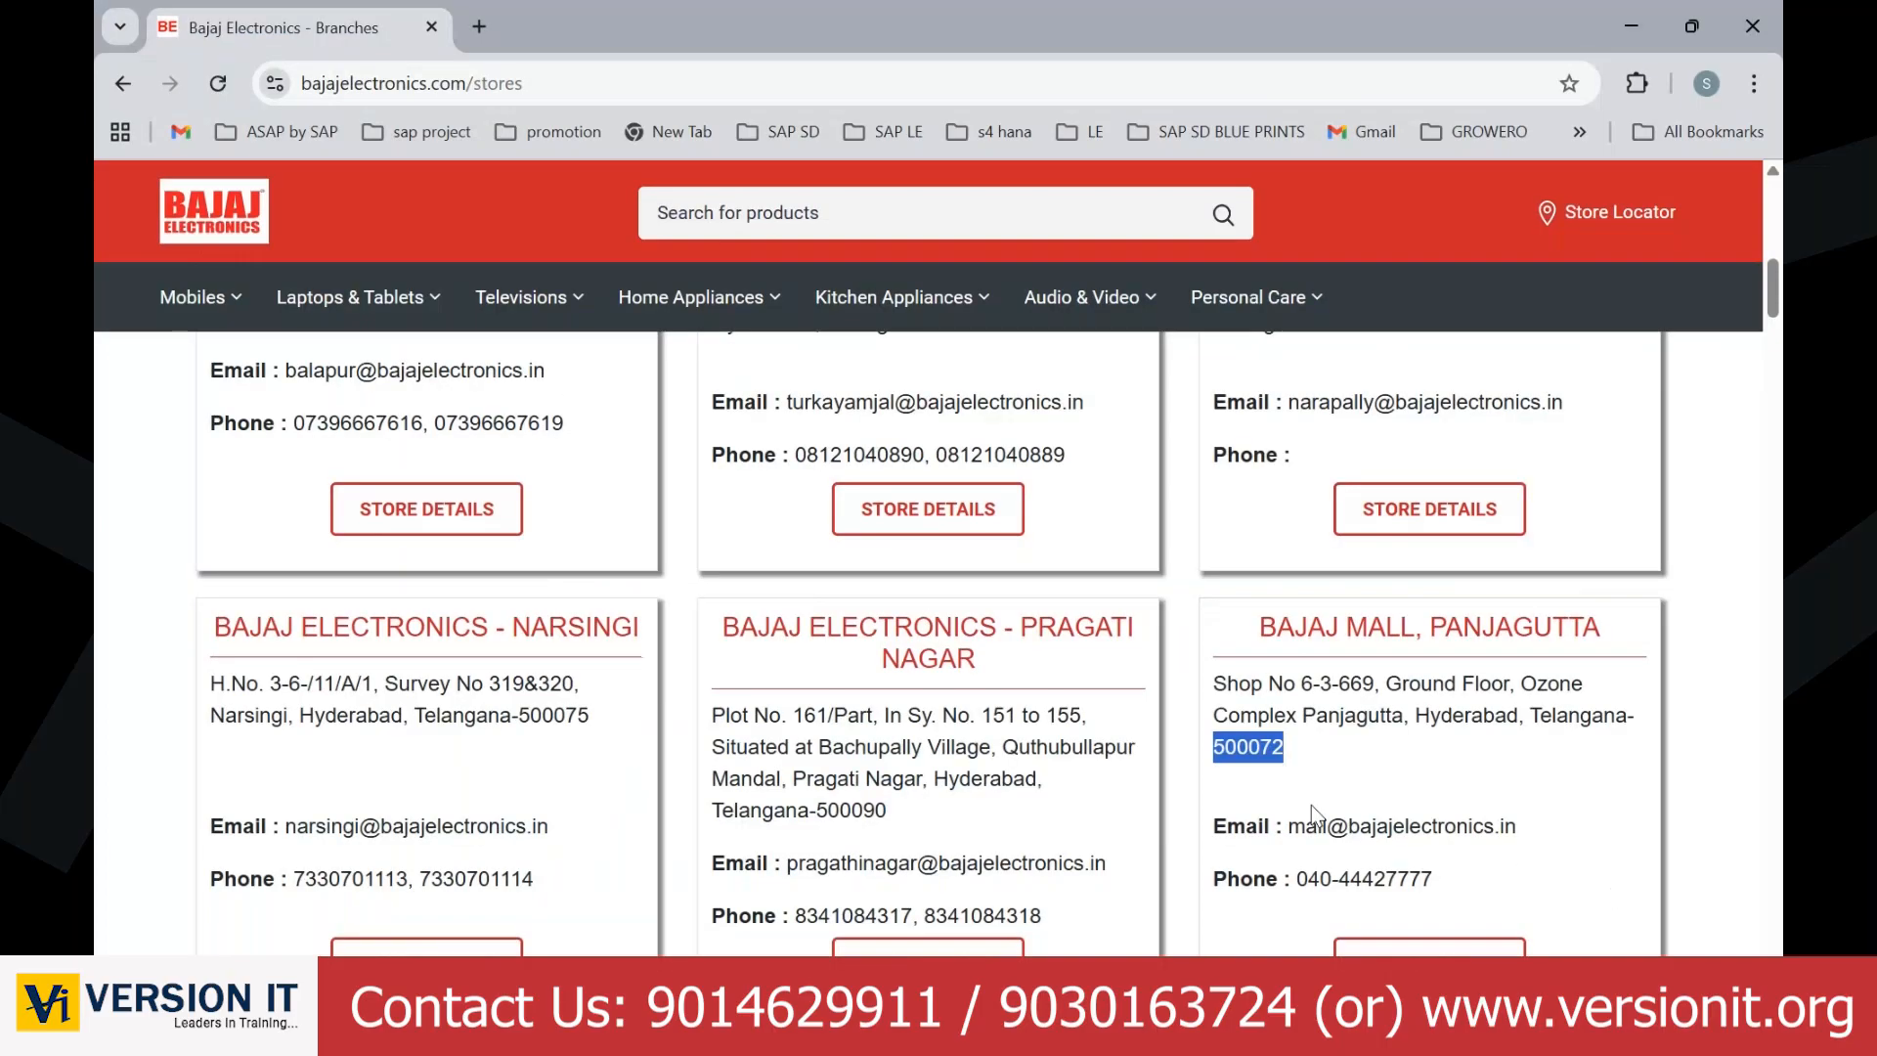
left_click(1373, 680)
left_click_drag(1373, 681, 1299, 689)
key("ctrl+c")
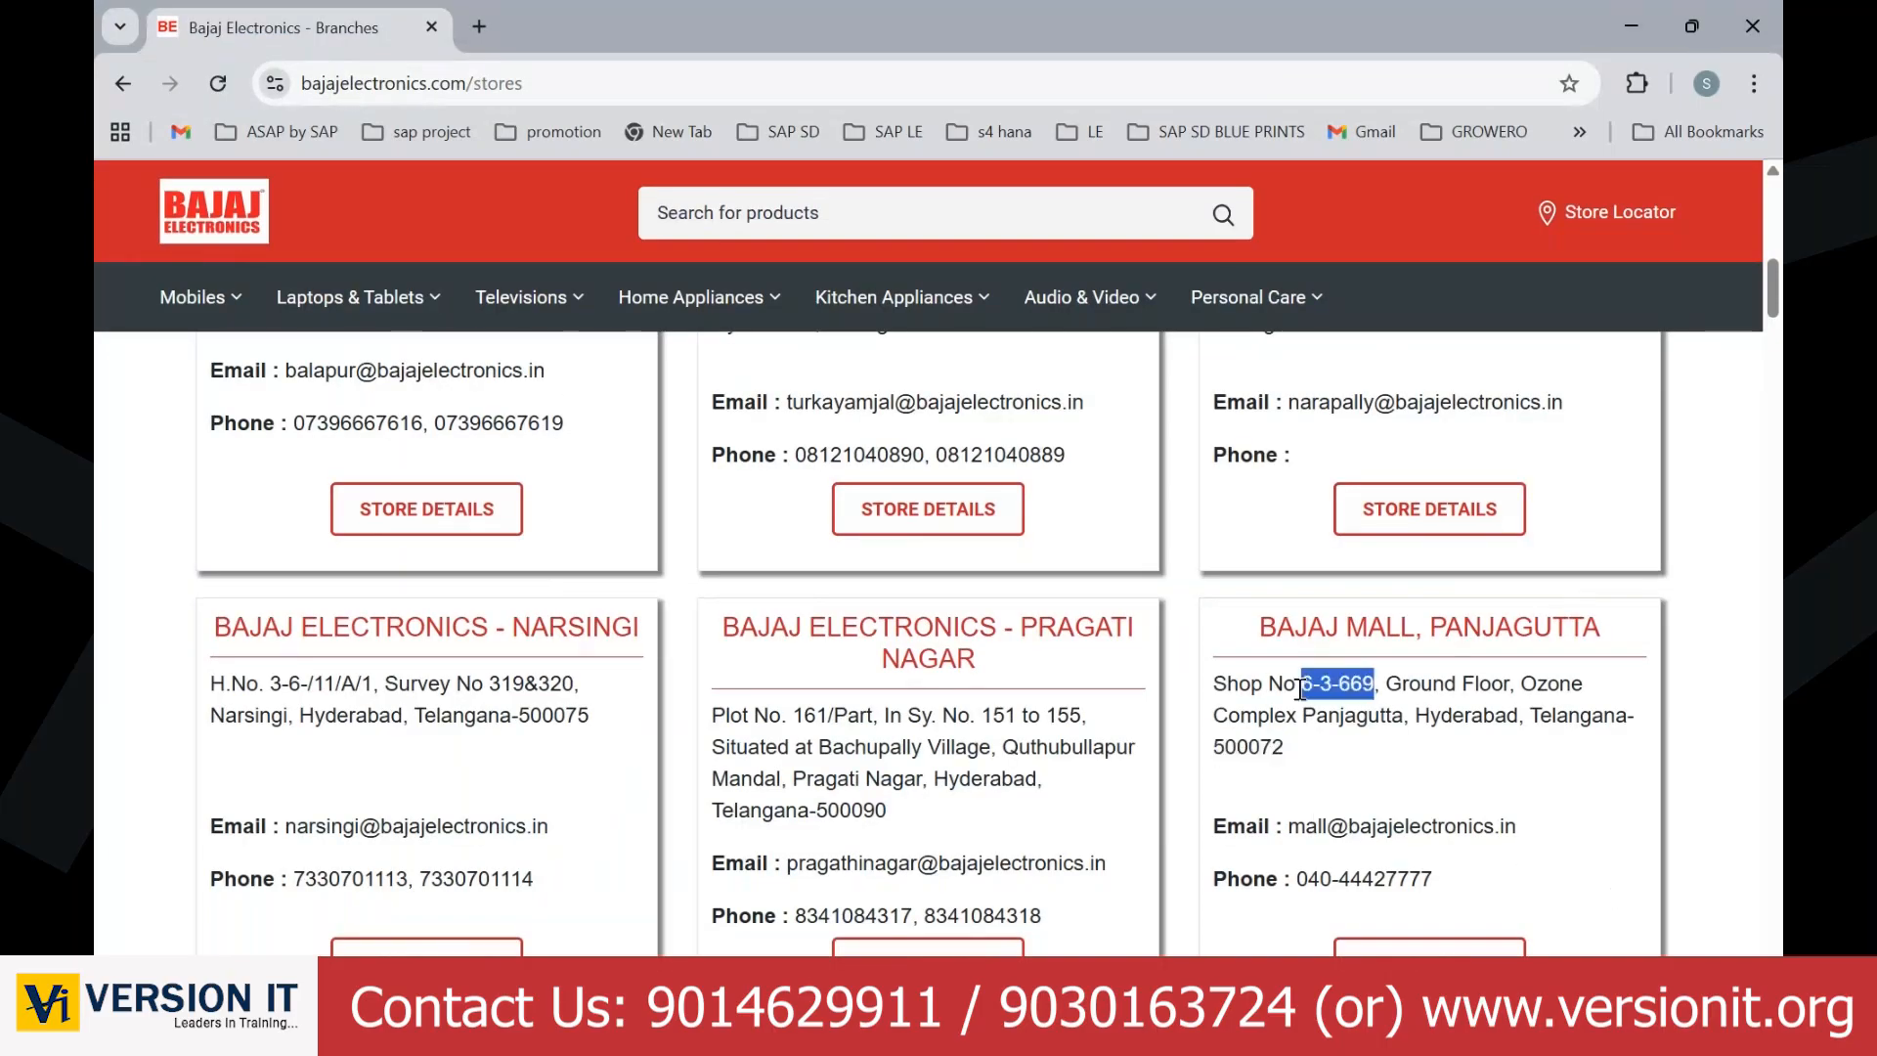
key("alt+Tab")
key("BackSpace")
key("BackSpace")
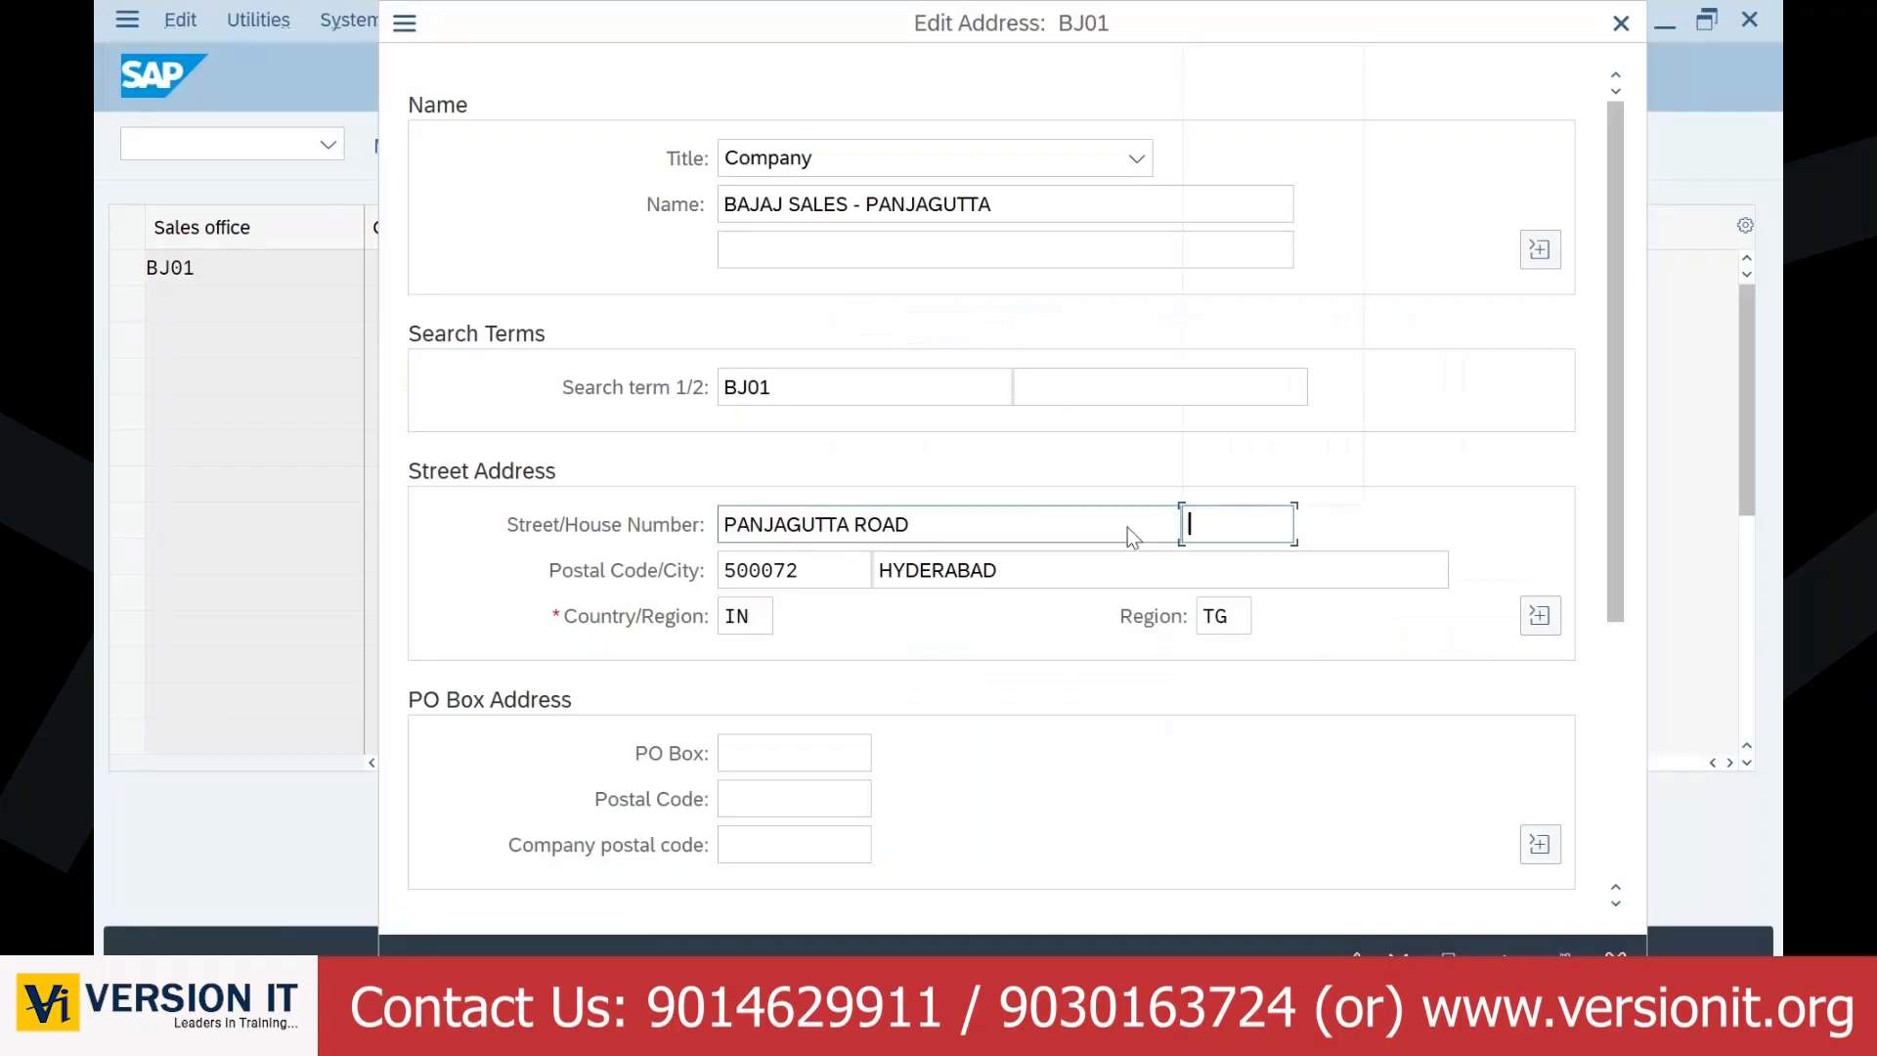
key("ctrl+v")
left_click(1357, 641)
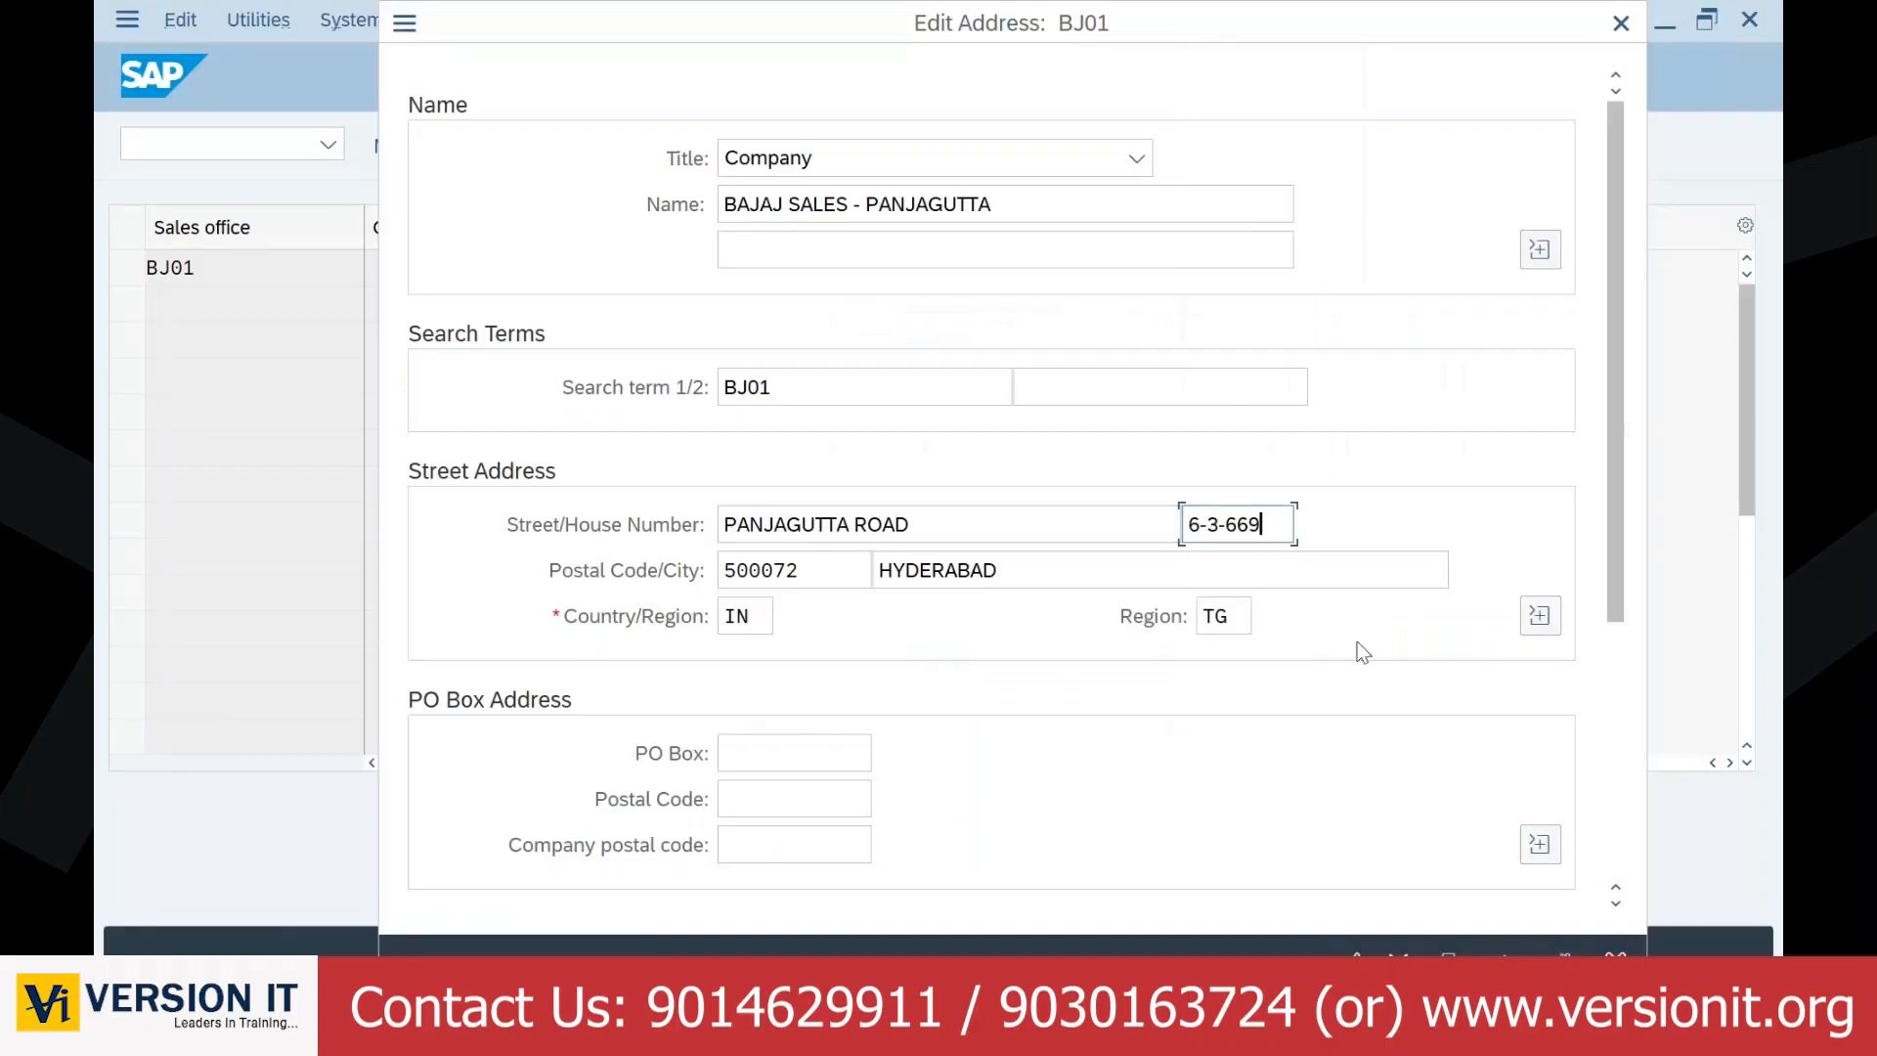
Step: Expand the street address fields, check the branch's details in Chrome, and enter its building code and the floor GROUND in SAP
left_click(1545, 622)
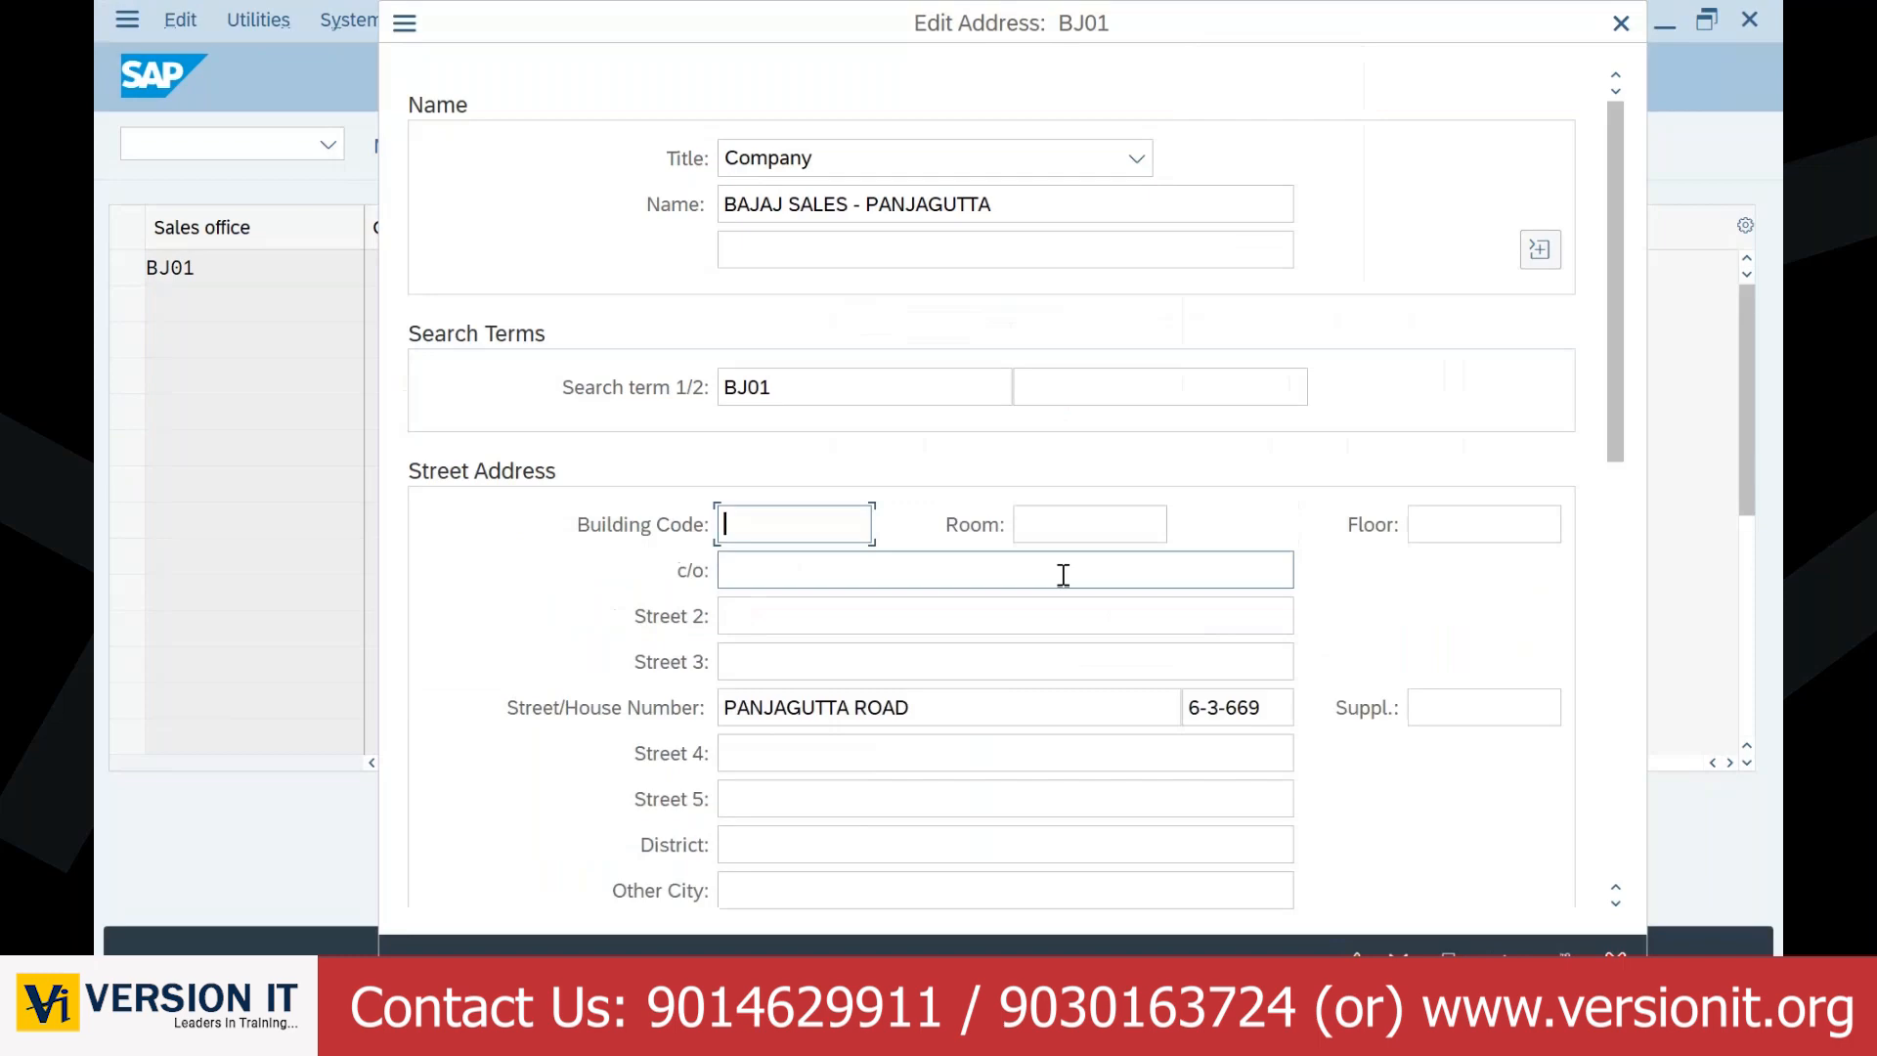
key("alt+Tab")
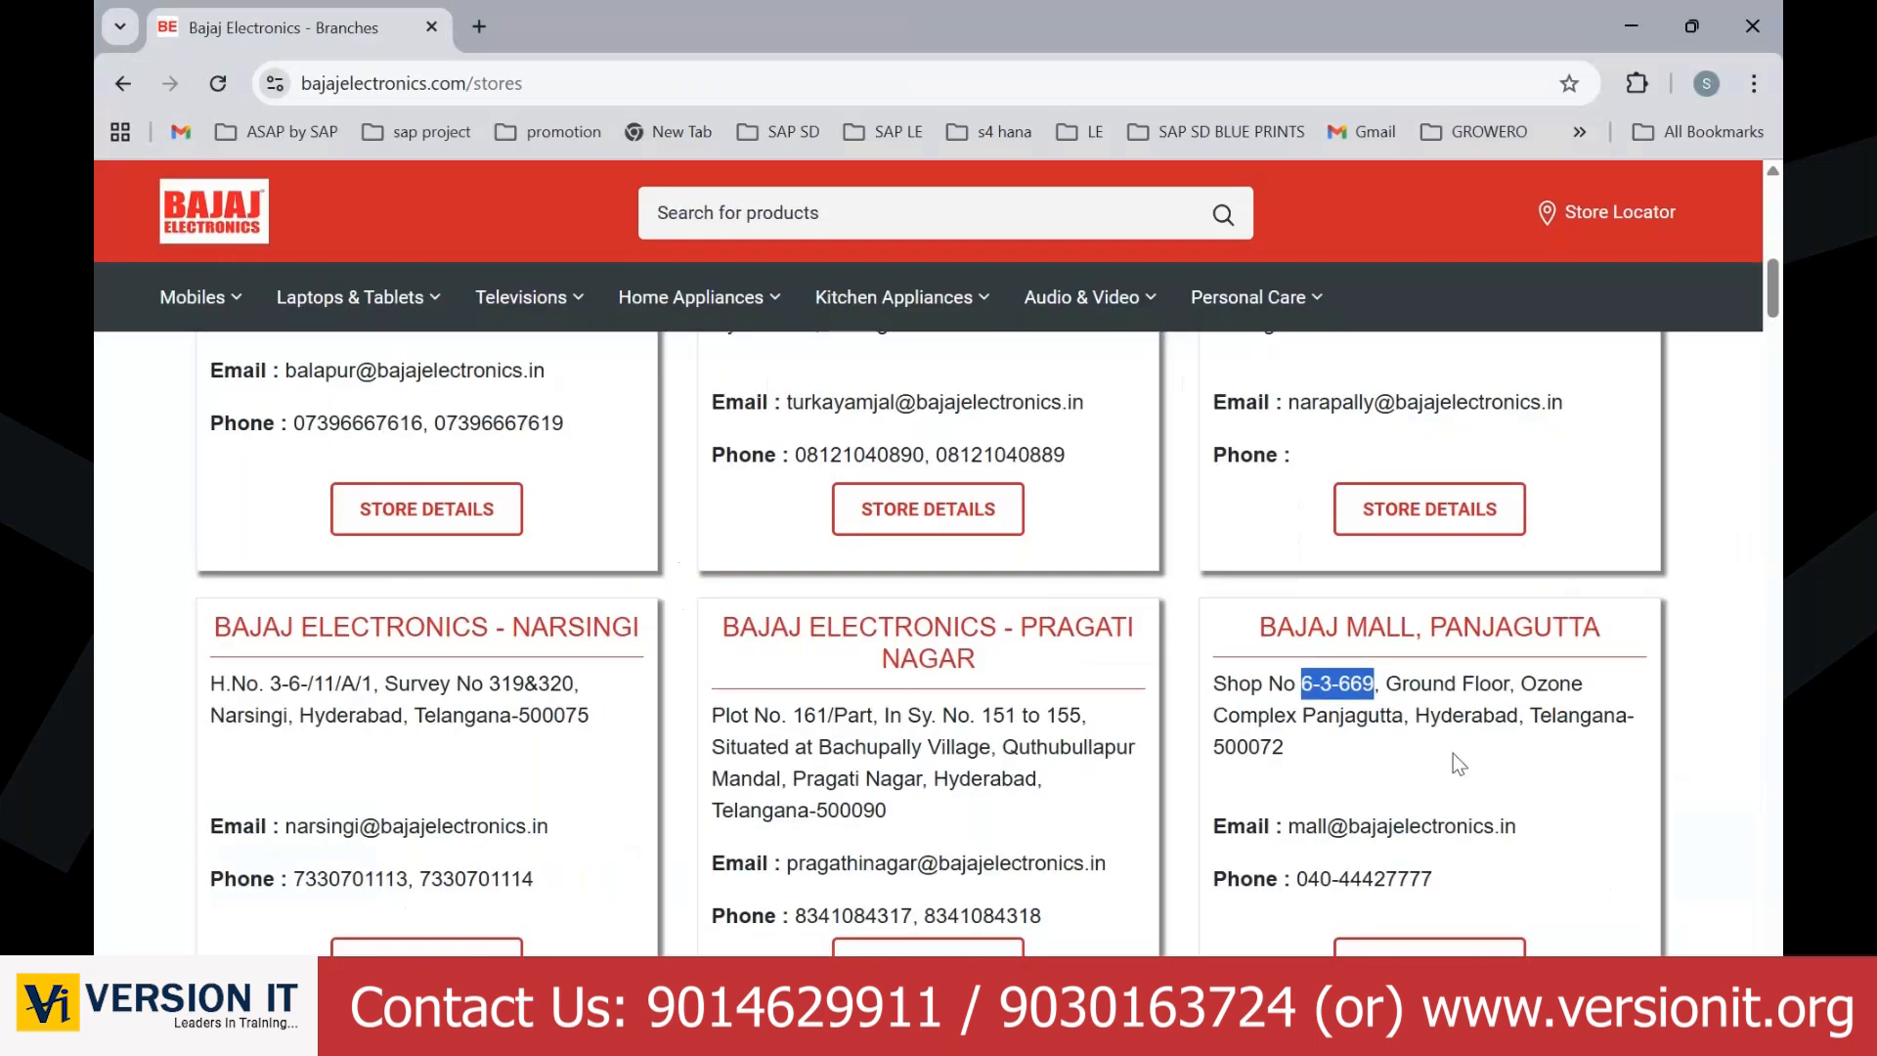
key("alt+Tab")
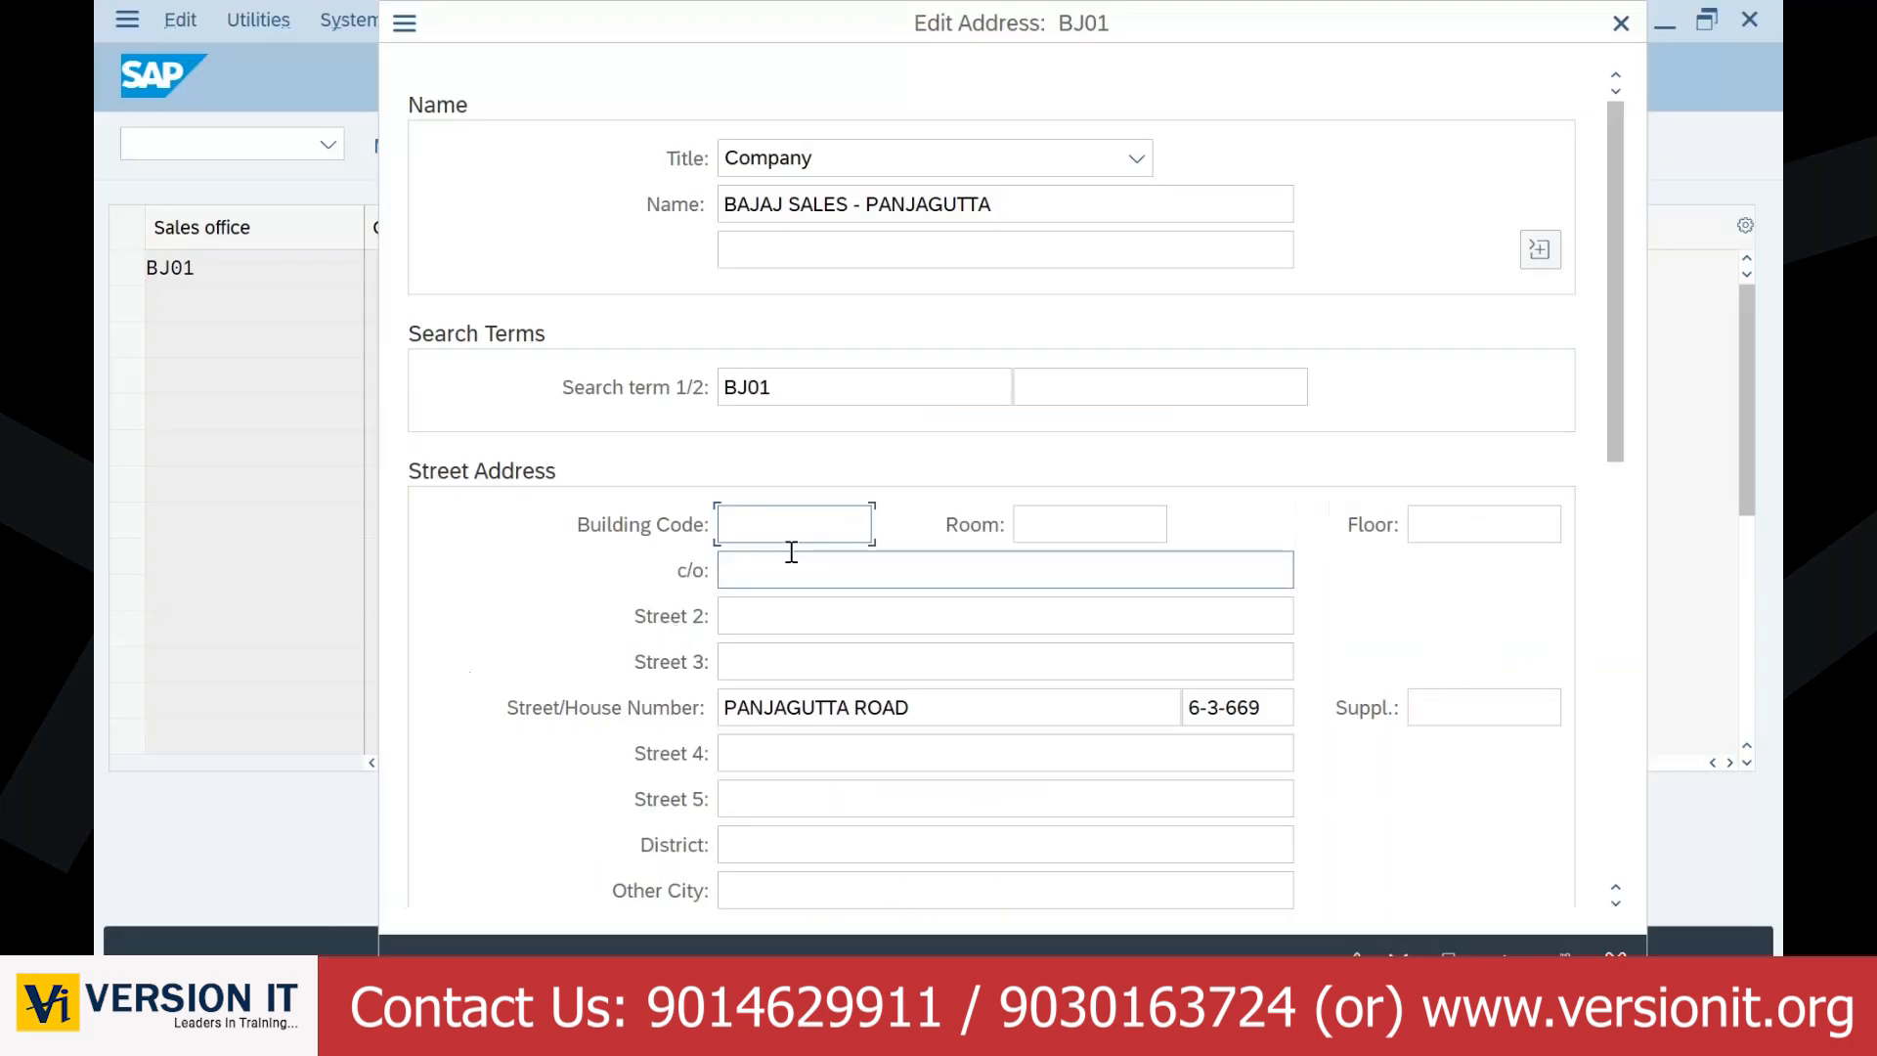
type("OZONE C")
key("Tab")
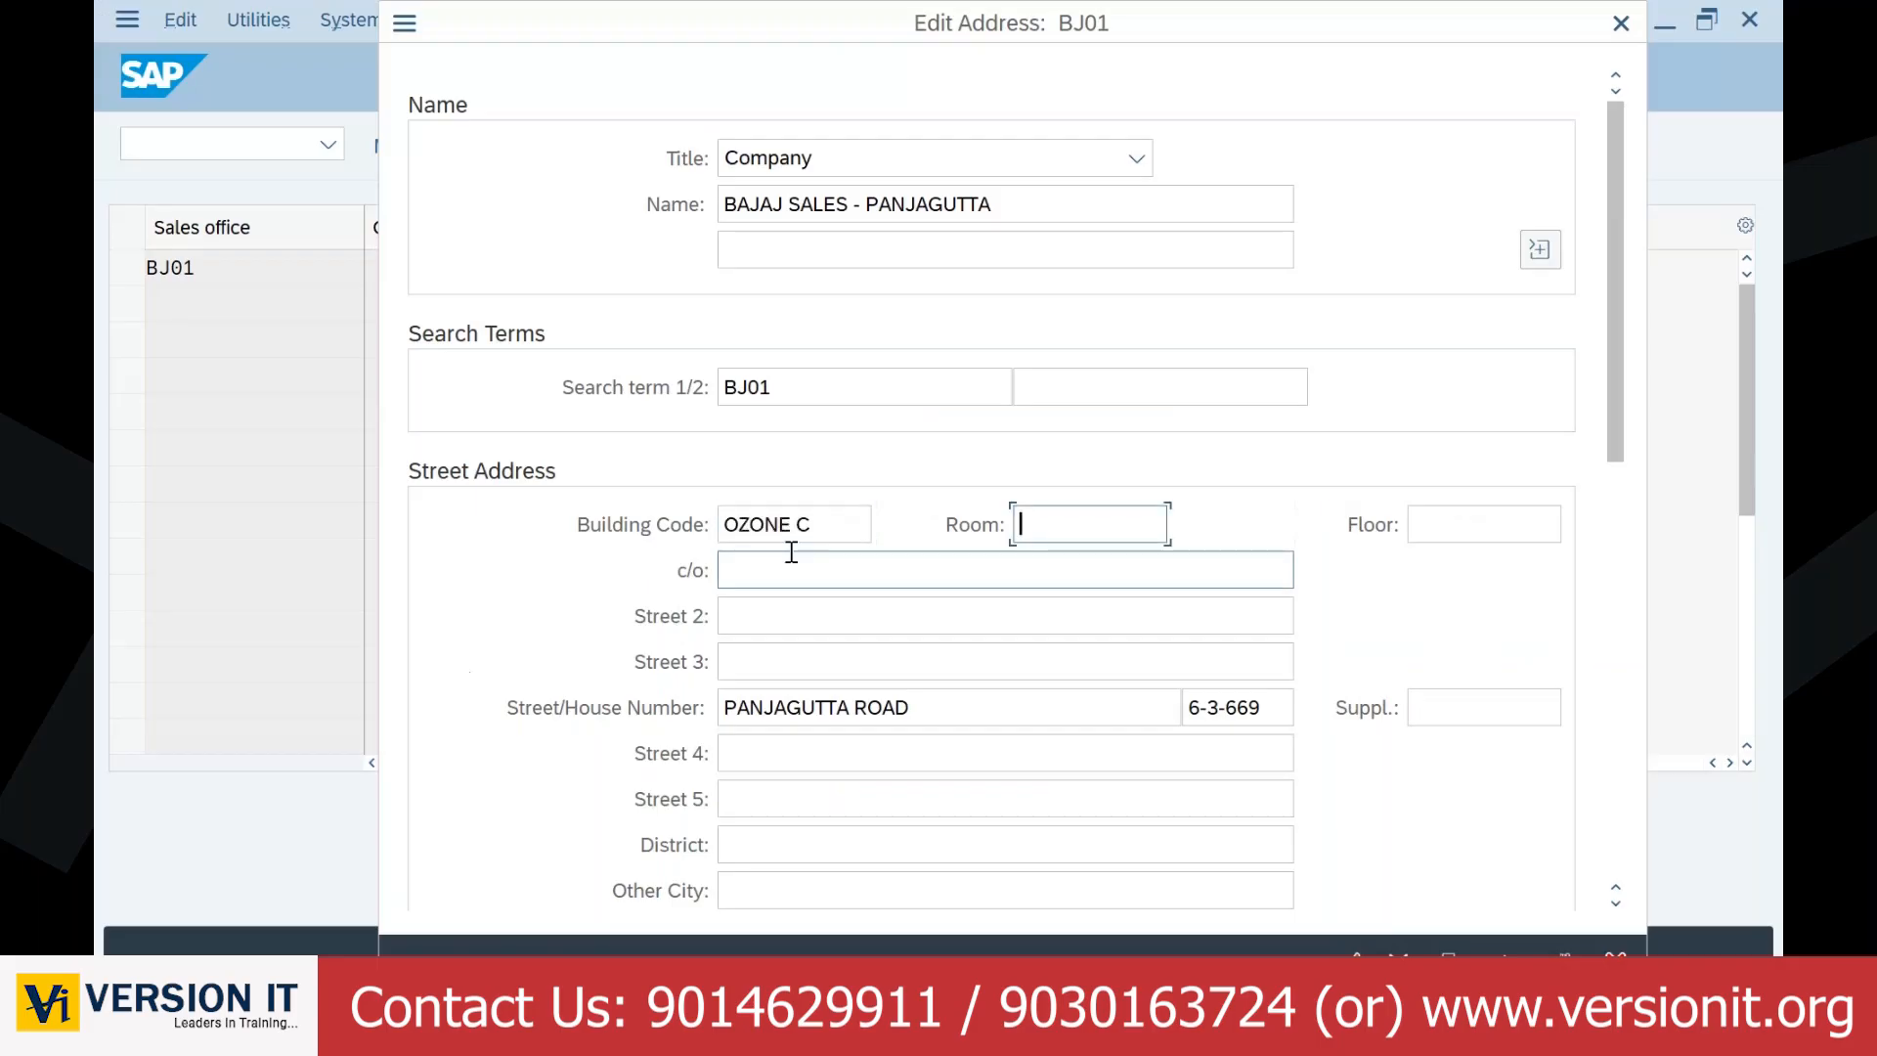
key("alt+Tab")
key("alt+Tab")
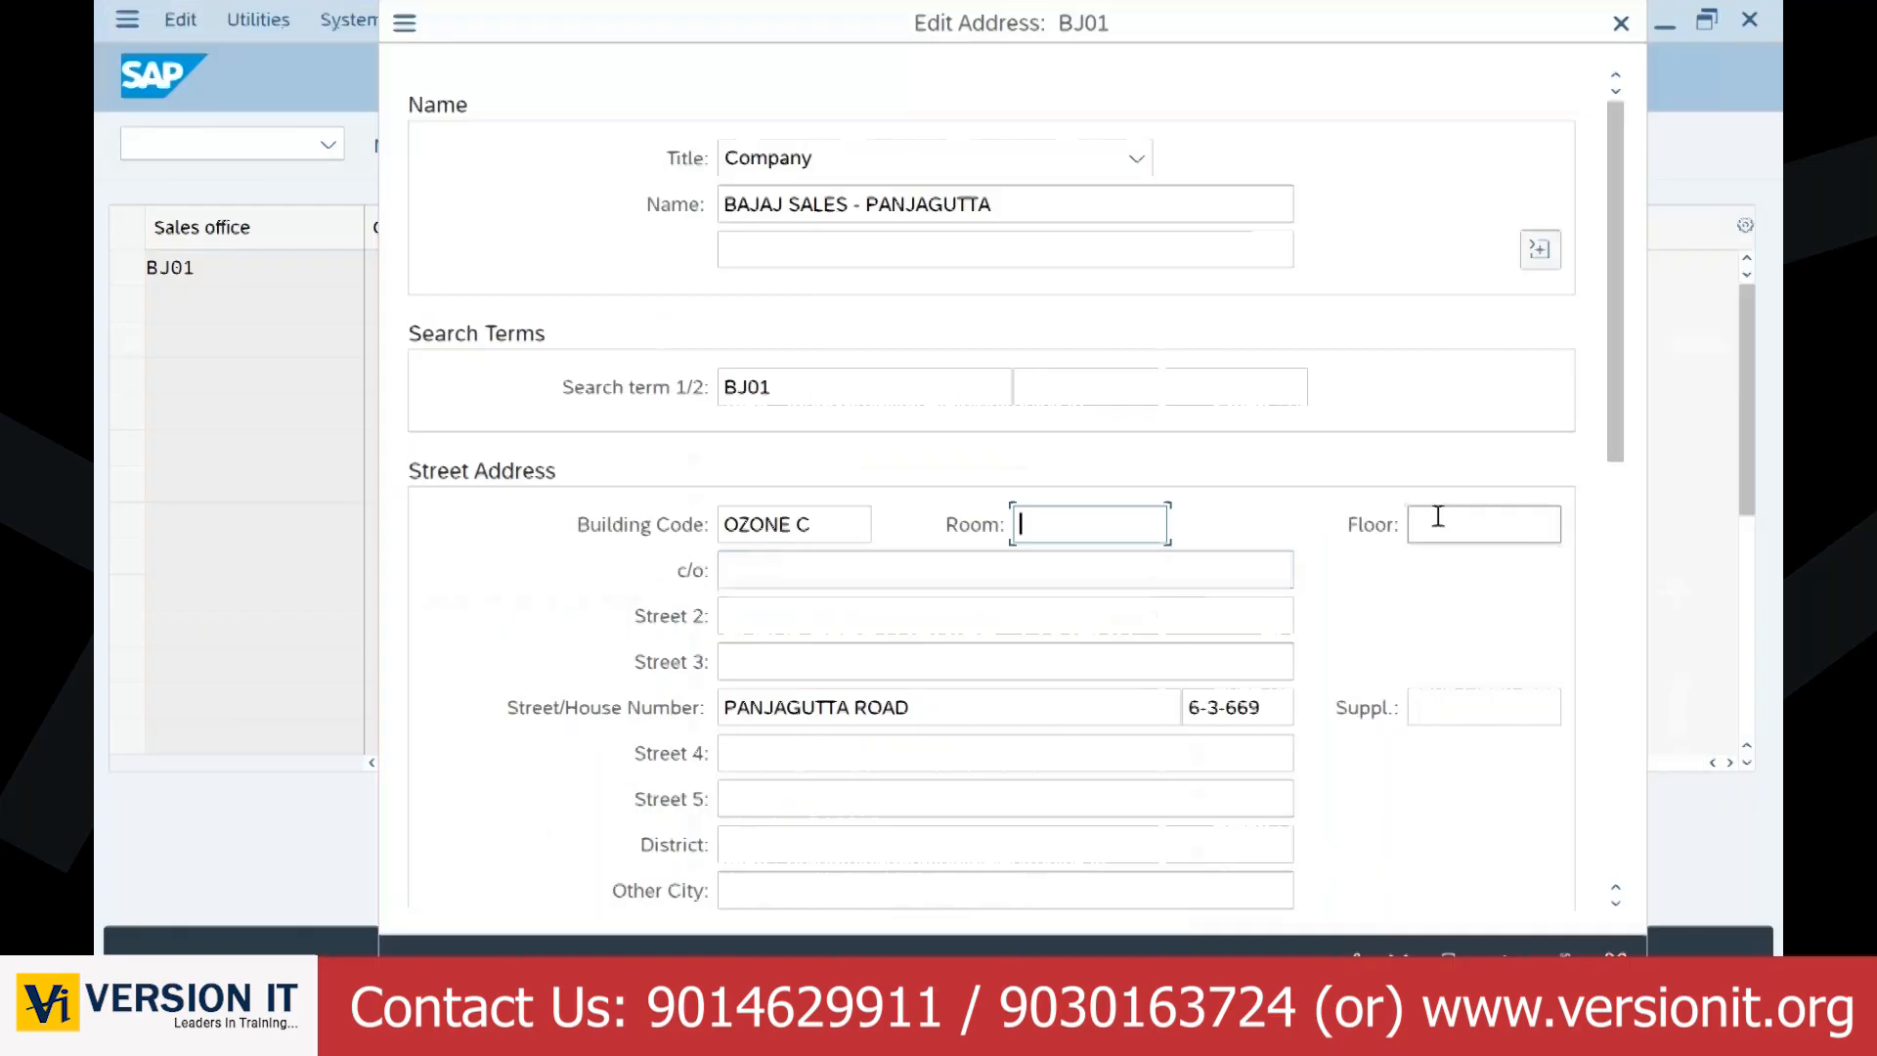
left_click(1438, 524)
type("GROUND")
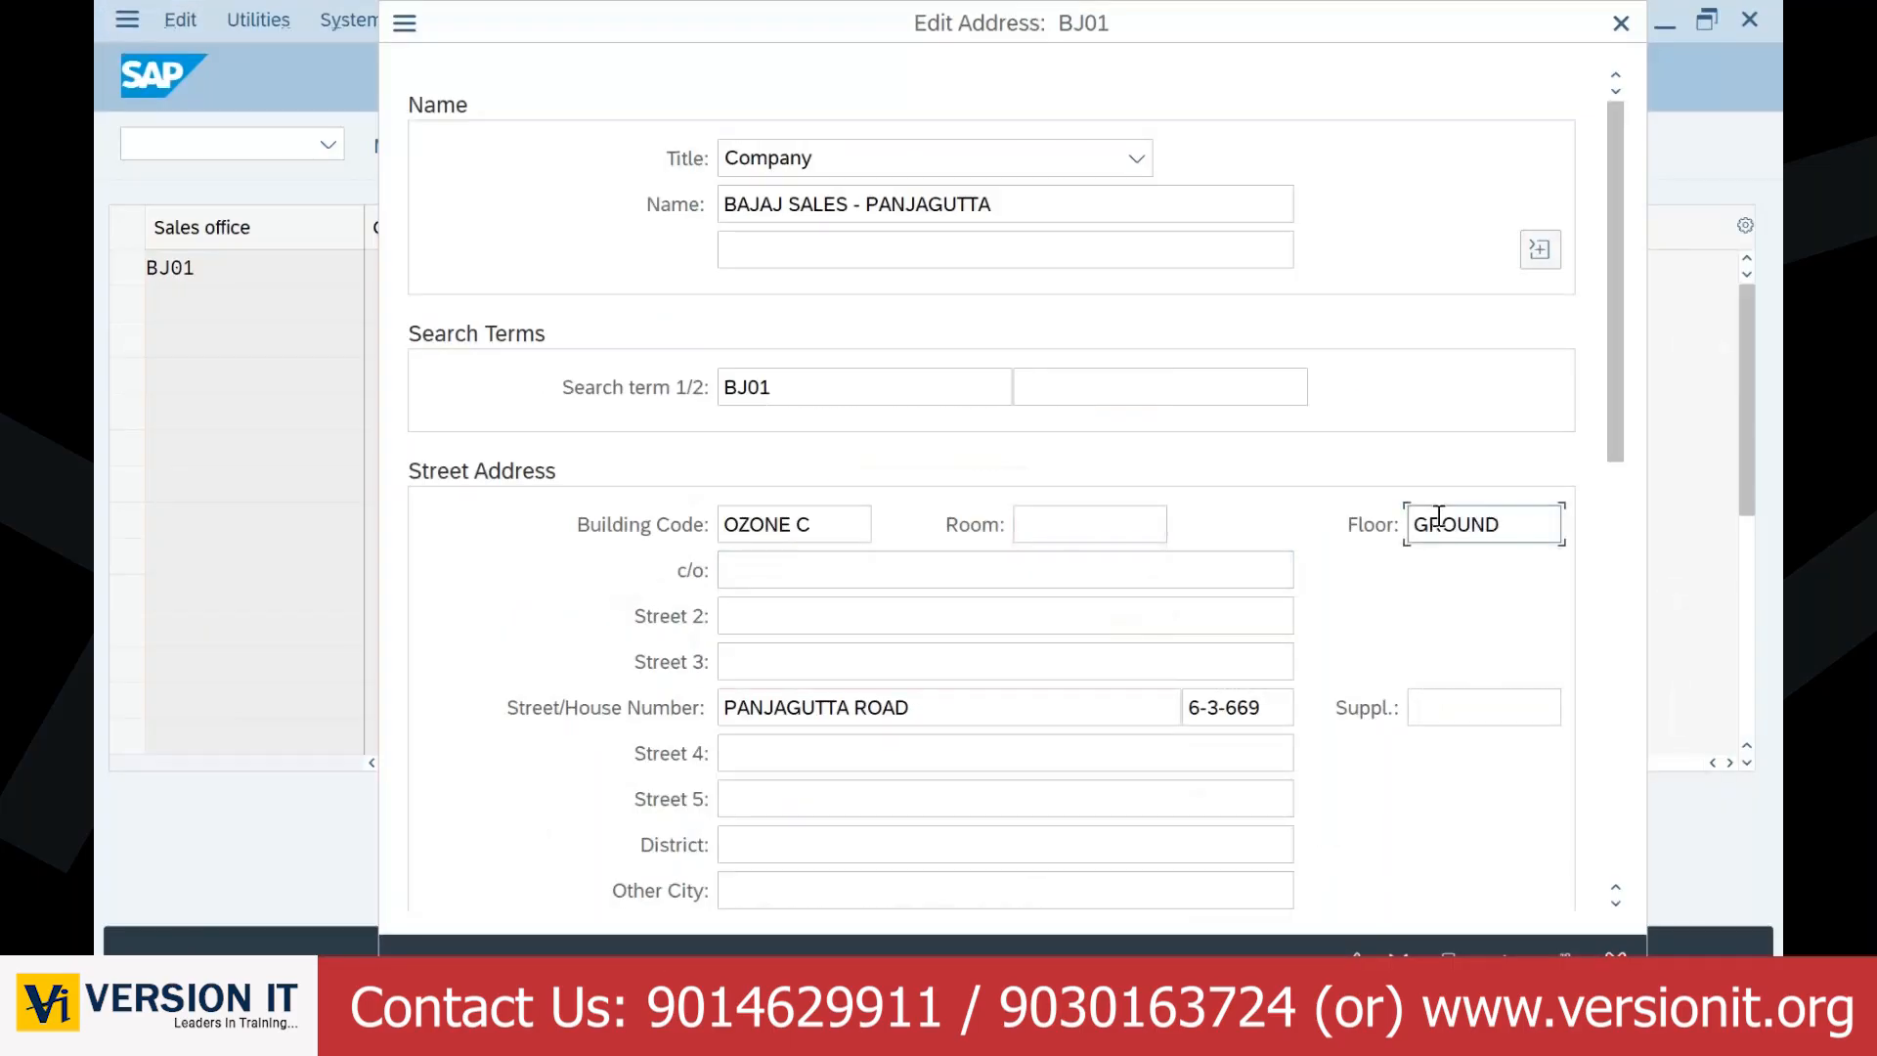
left_click(920, 569)
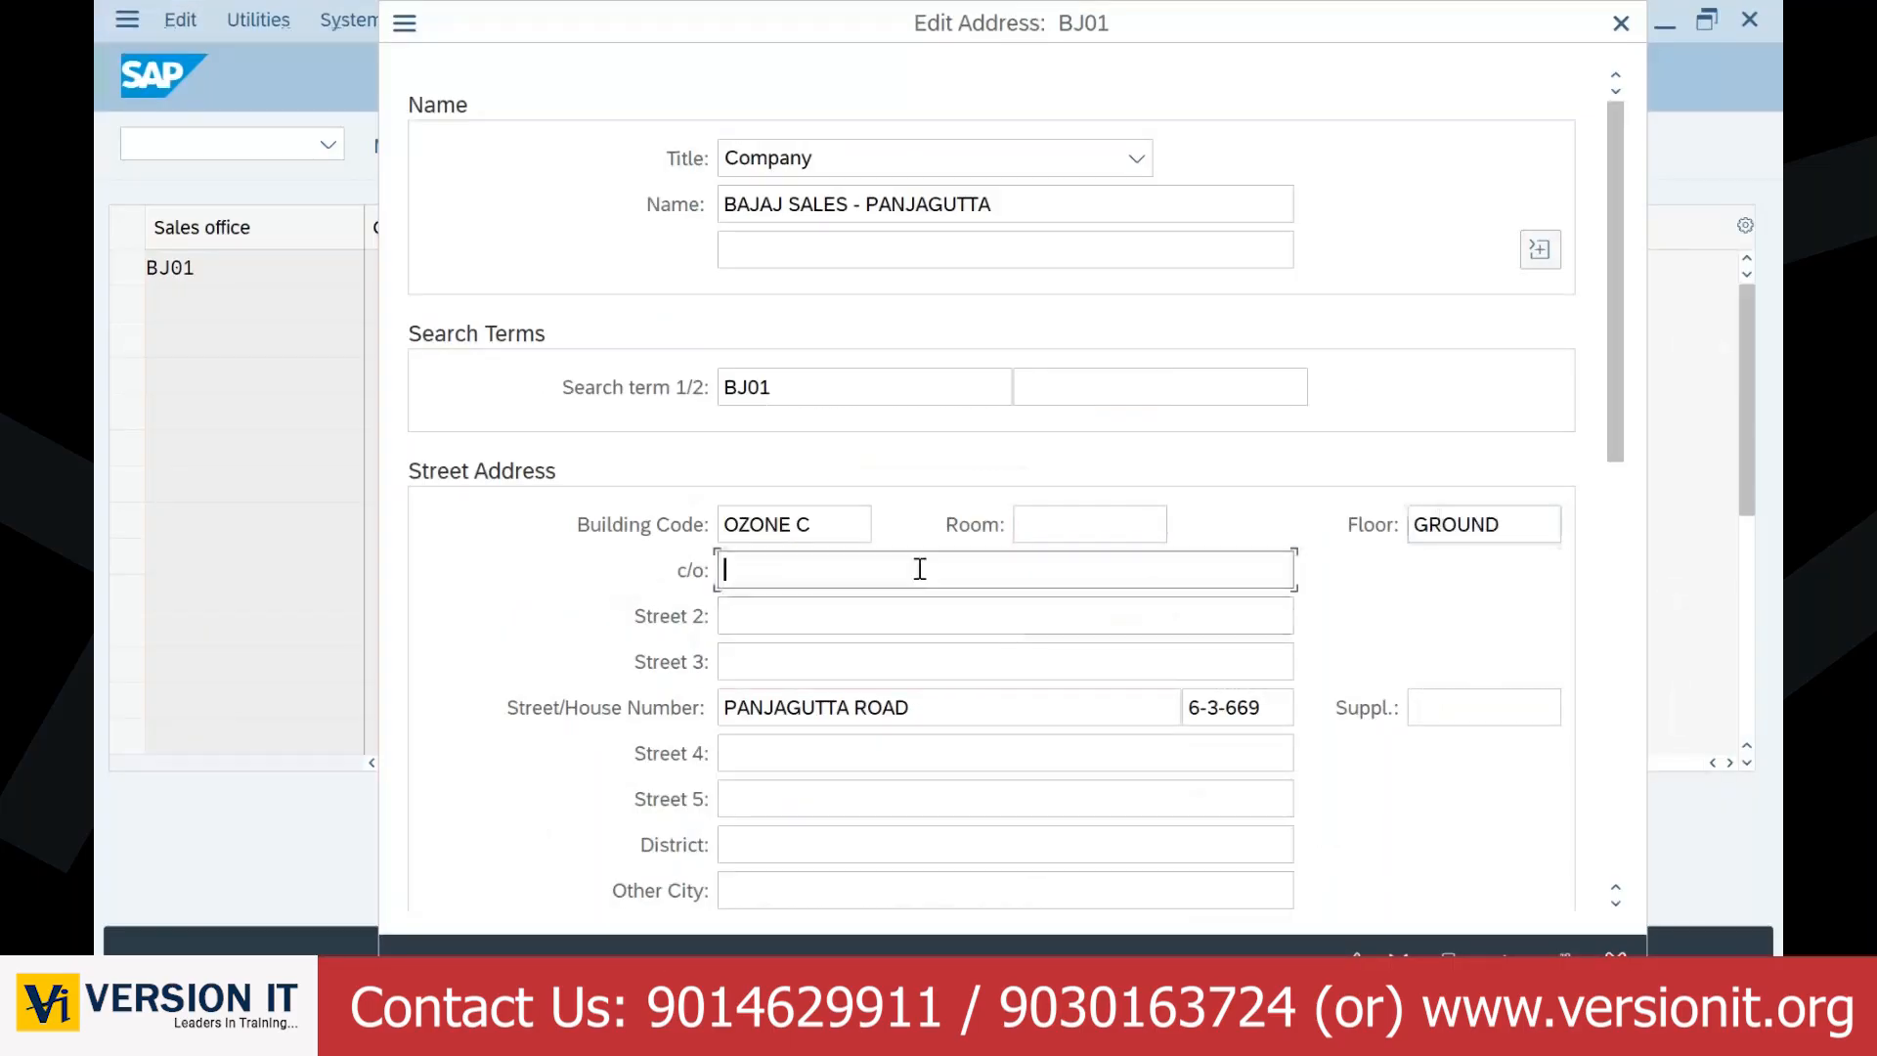
scroll(1293, 459, "down", 1)
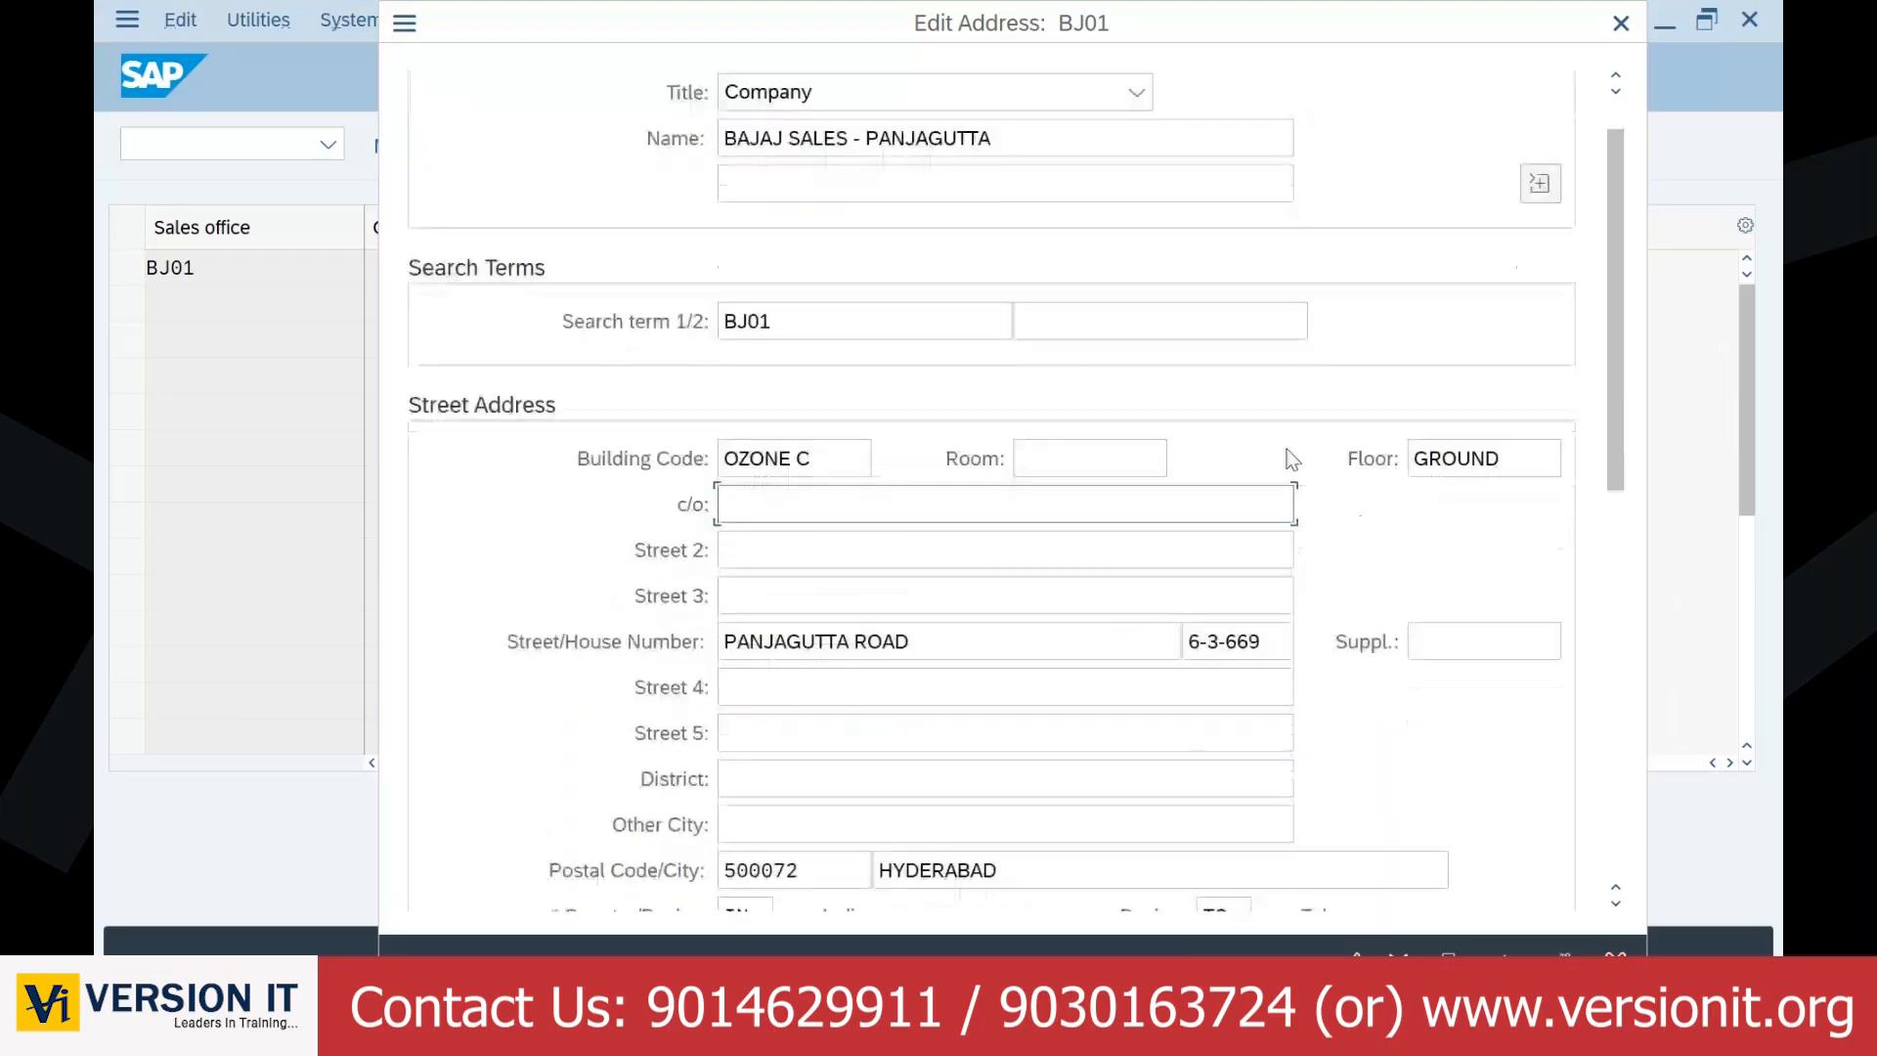
Step: Review the sales office address down to the communication section, check its print preview, and accept the address
scroll(1293, 459, "down", 2)
scroll(1291, 452, "down", 2)
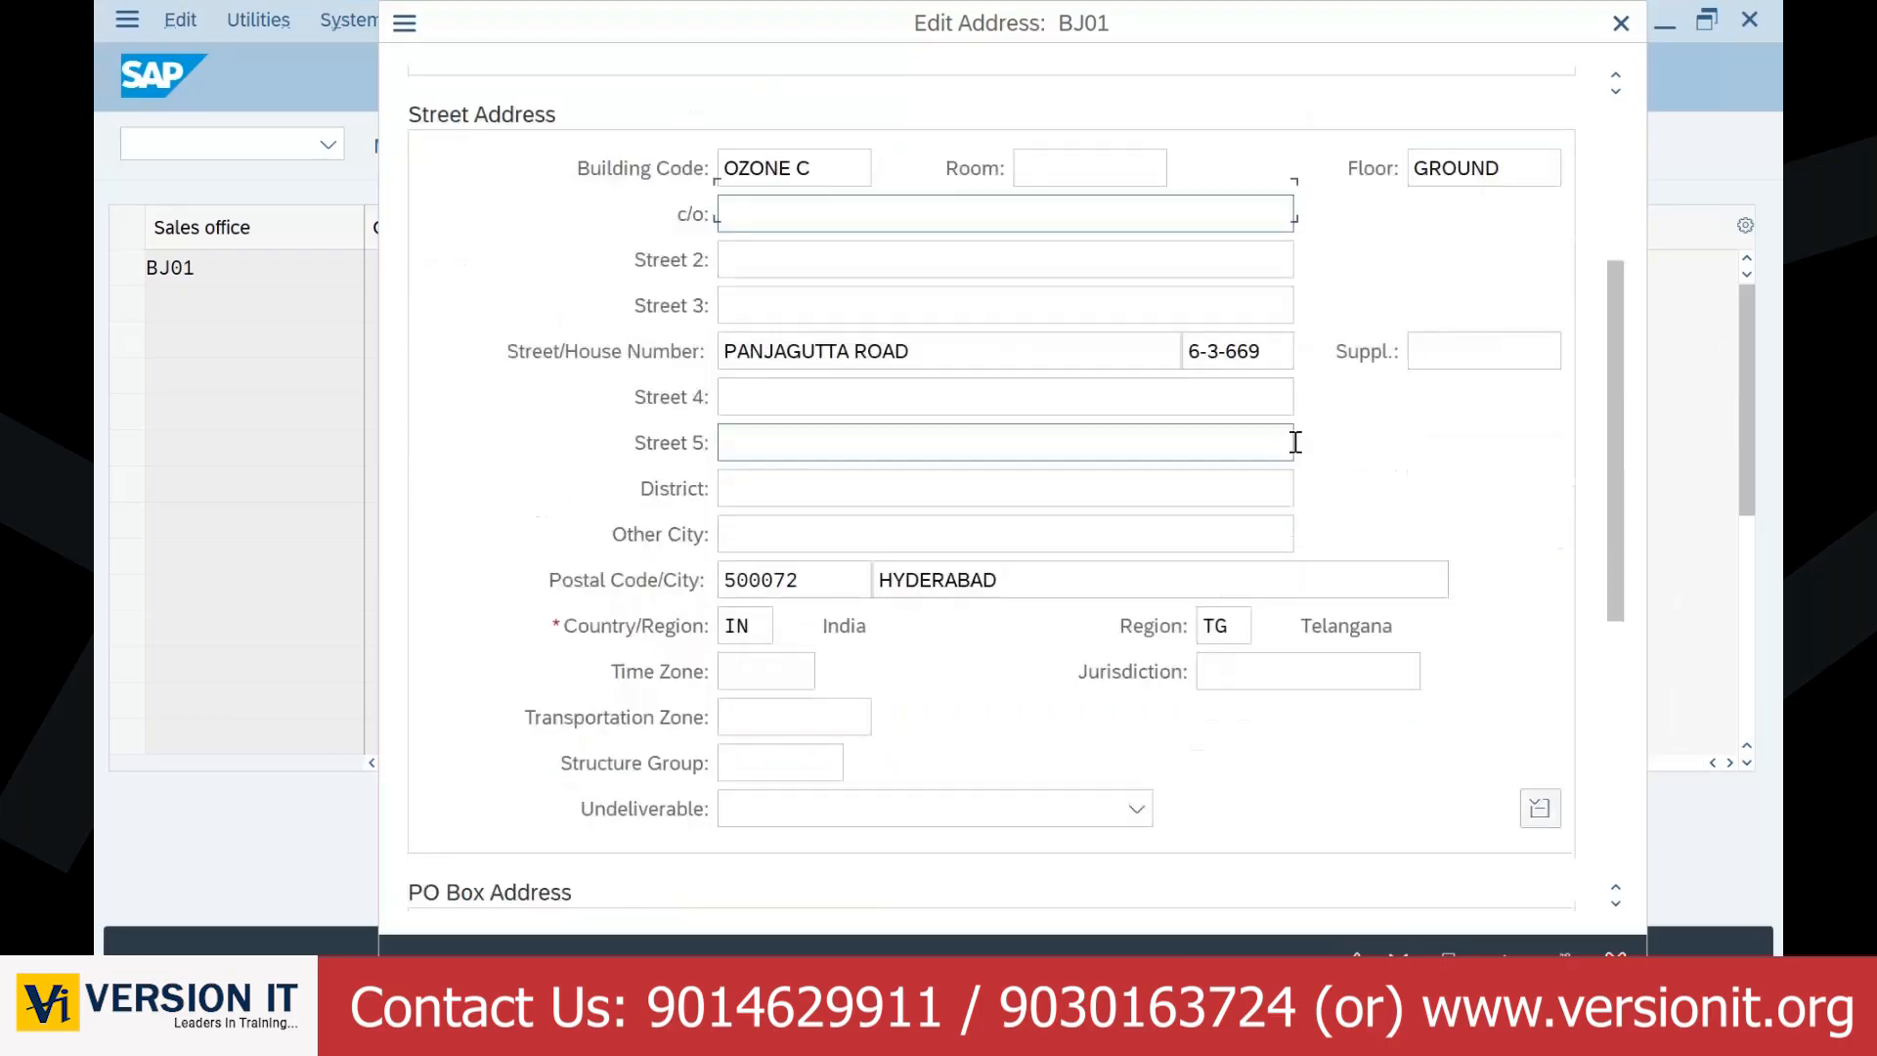
scroll(1296, 442, "down", 2)
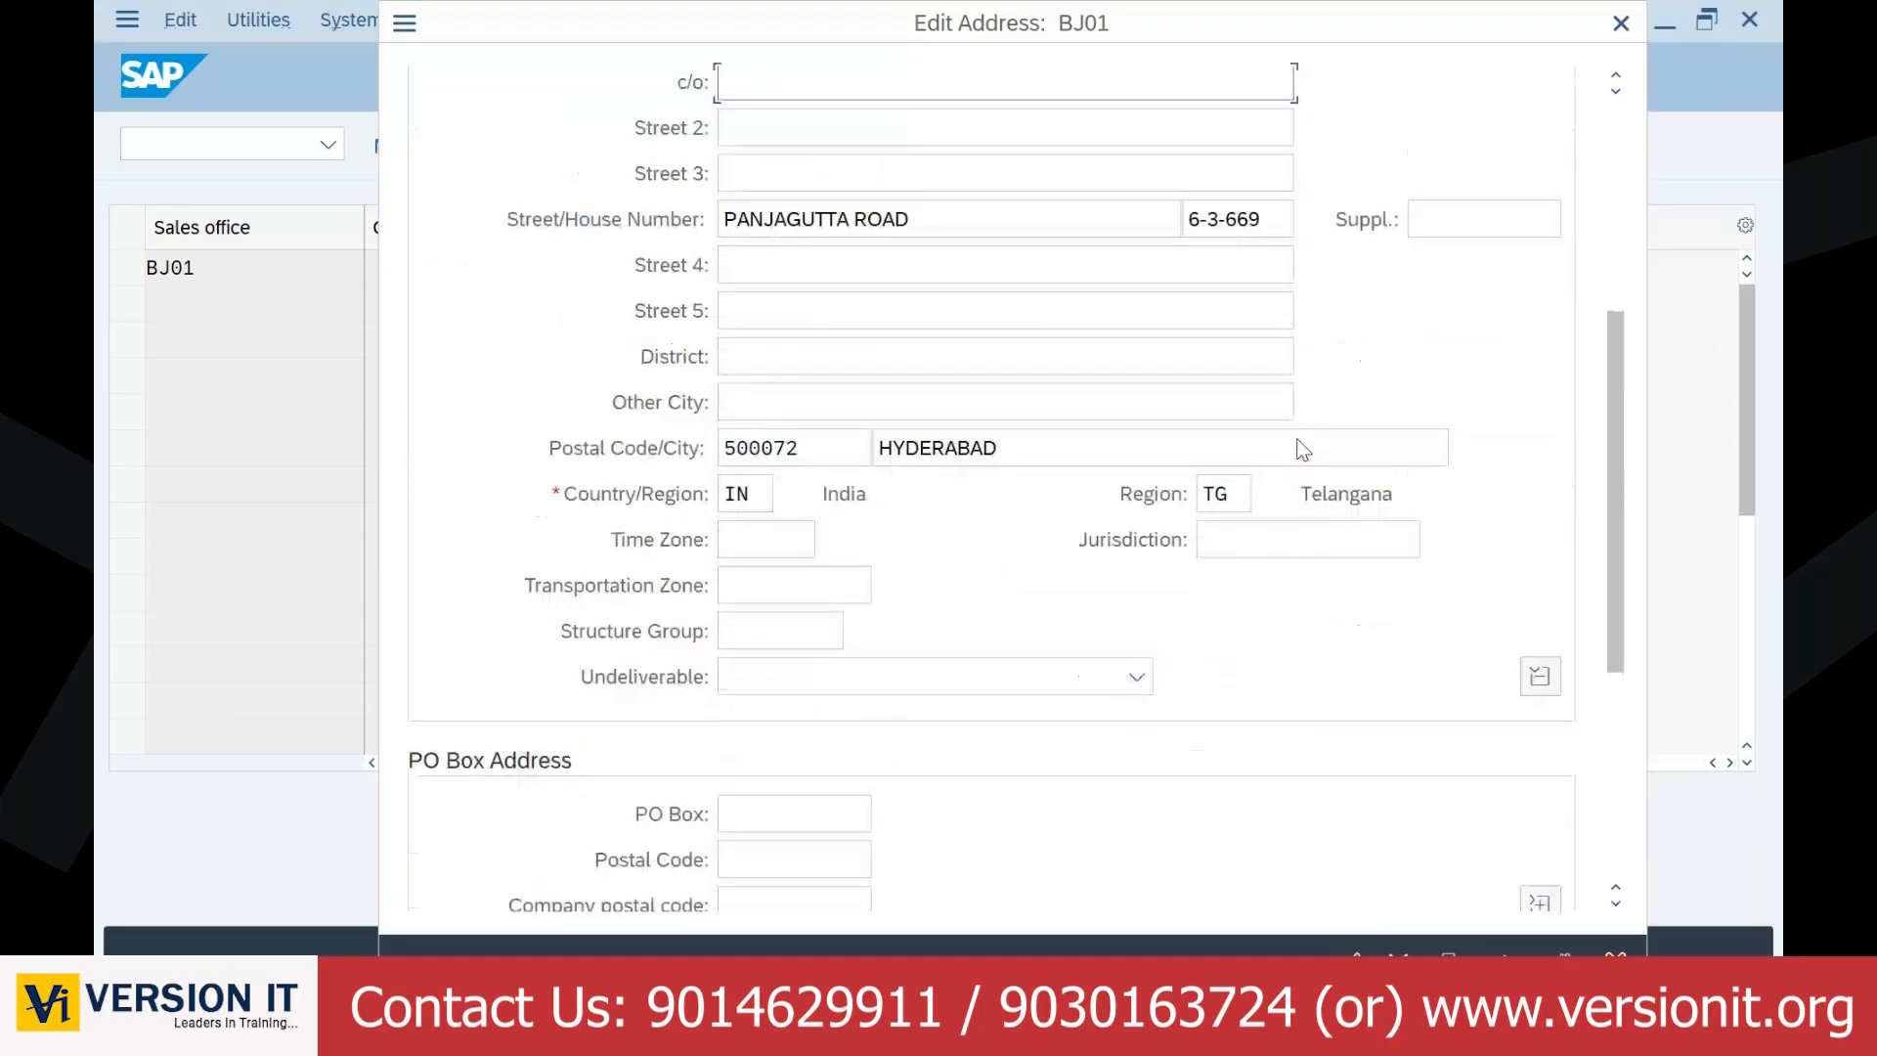
scroll(1303, 450, "down", 3)
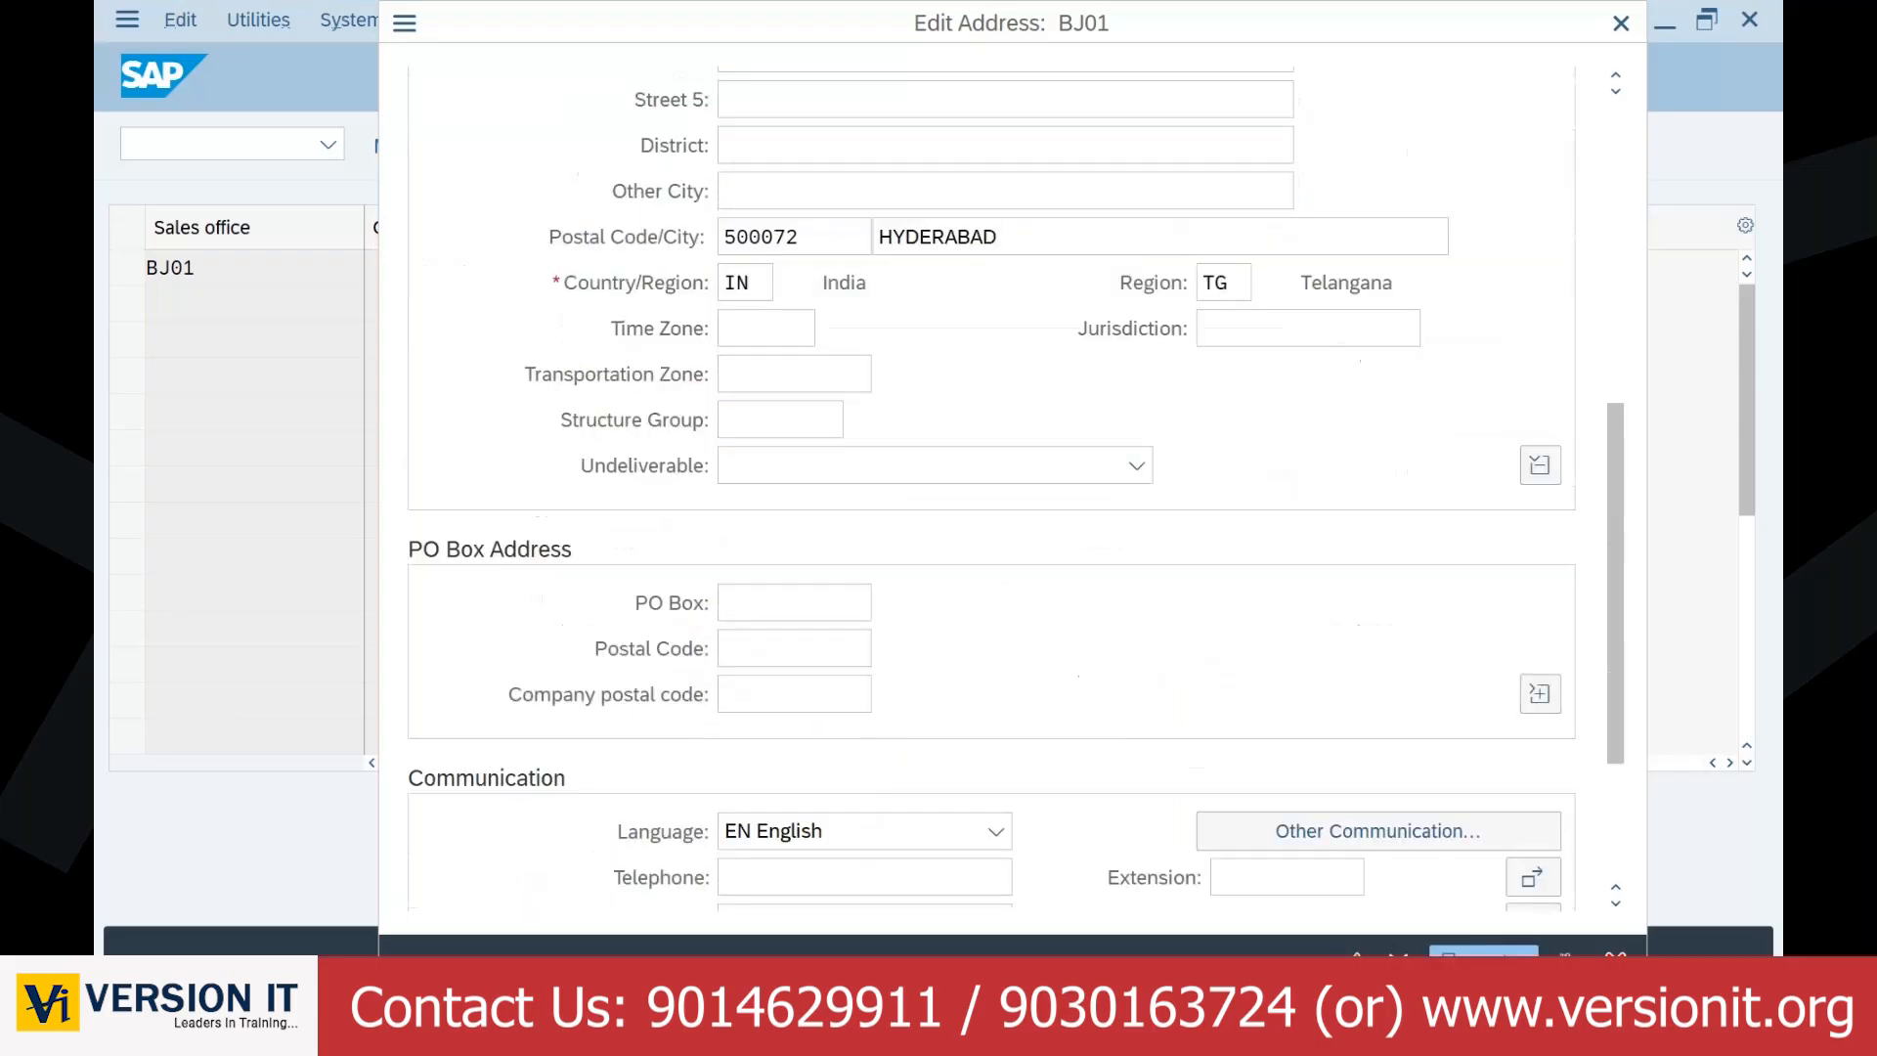
left_click(1483, 961)
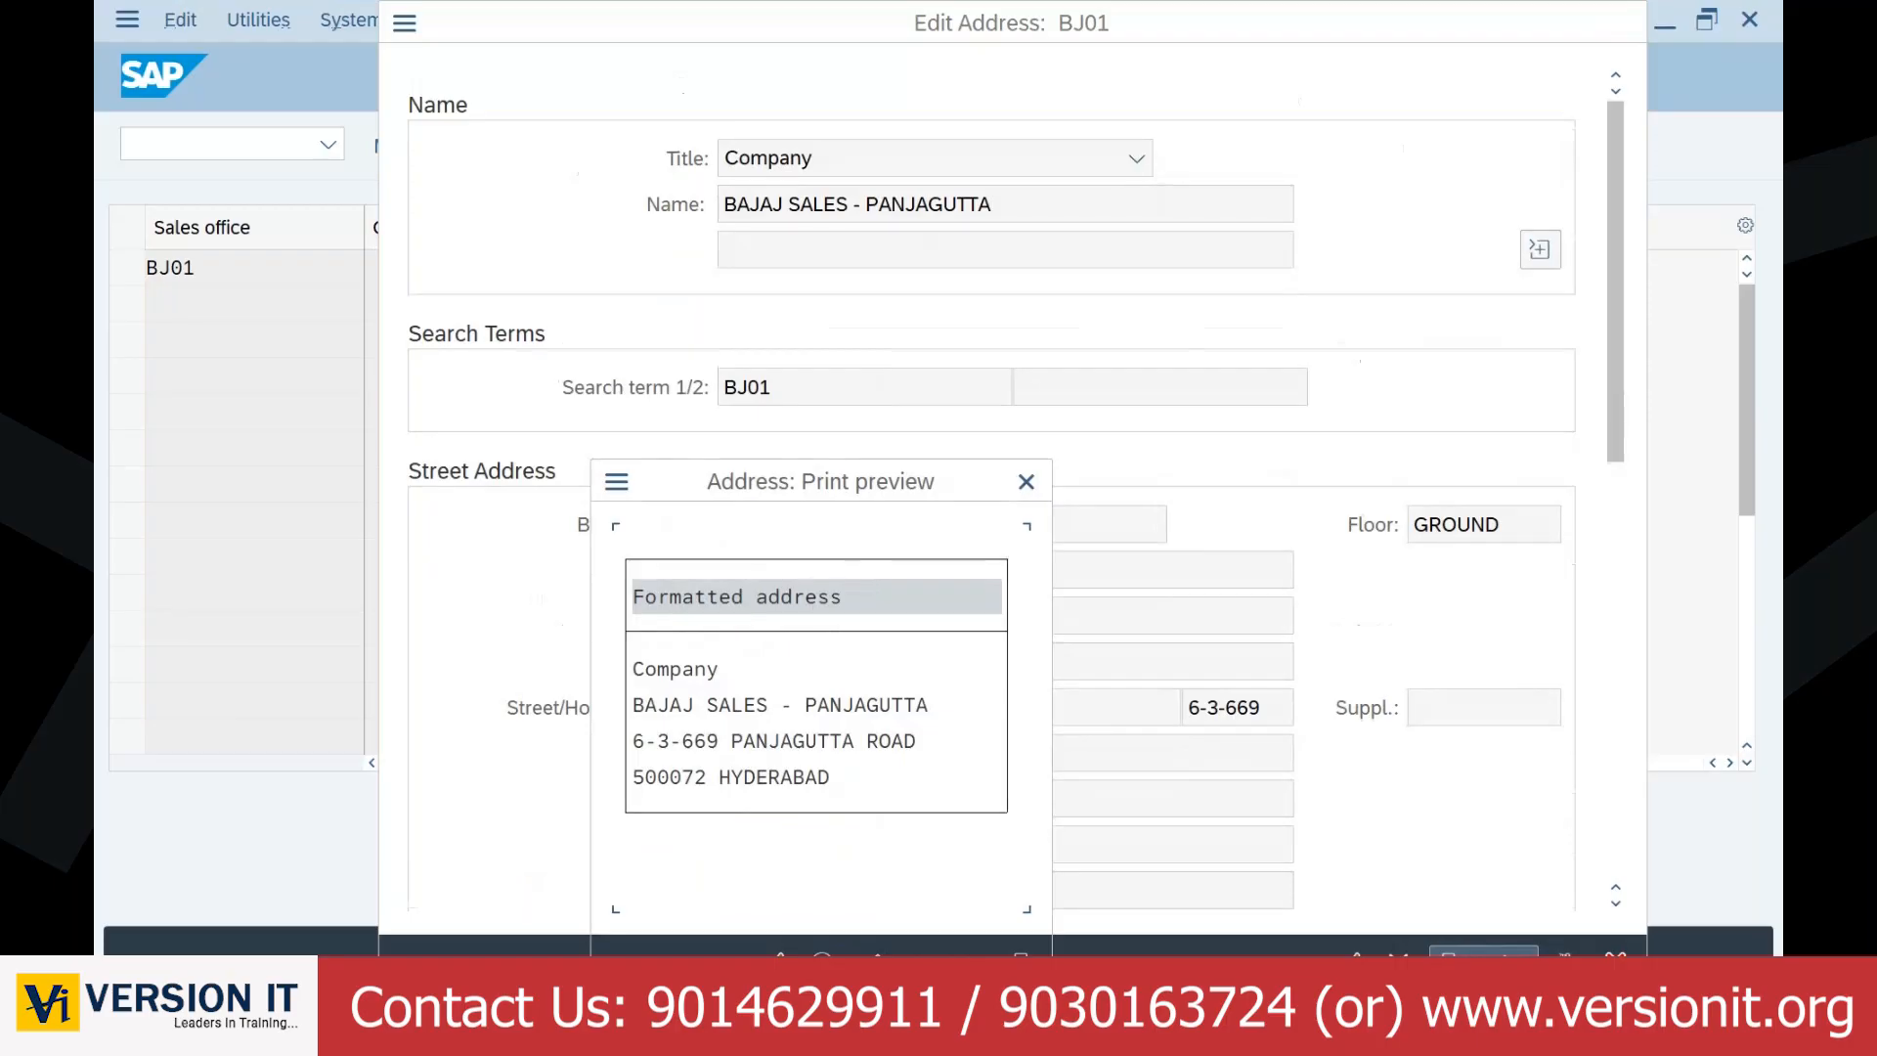
left_click(775, 958)
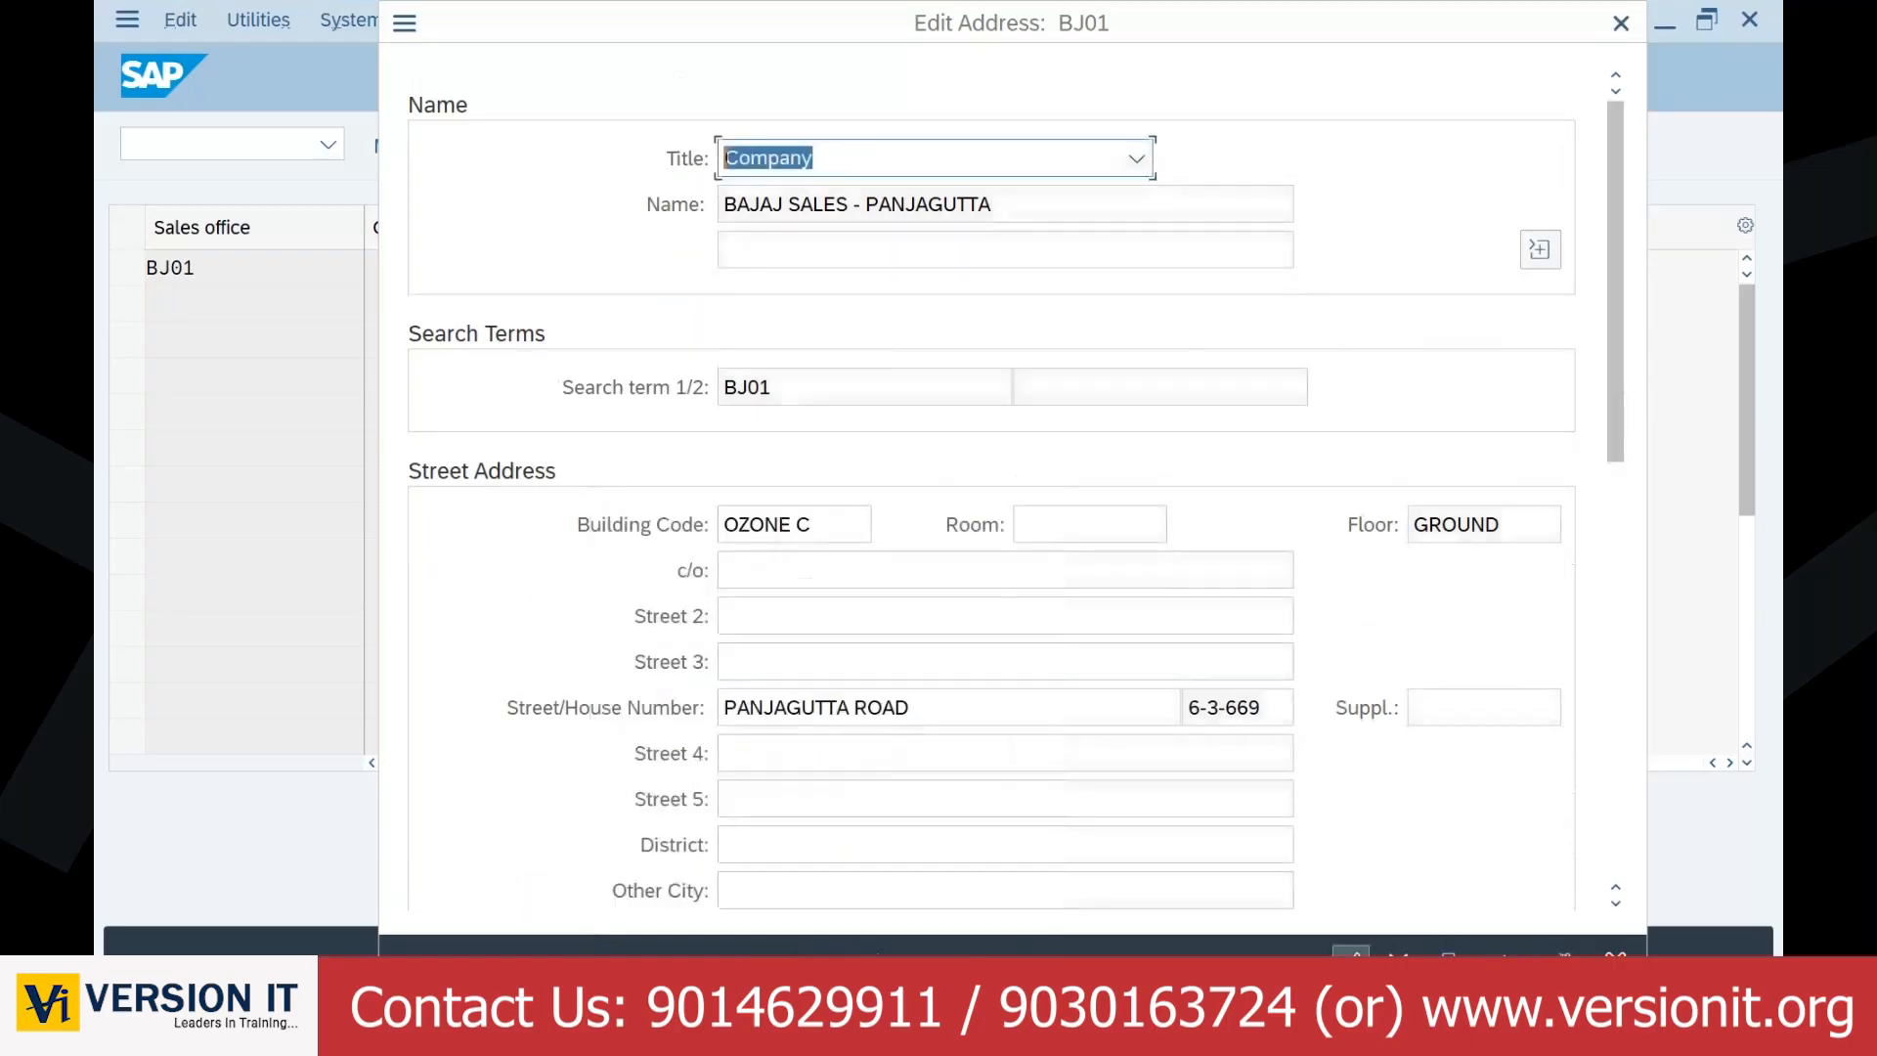
left_click(1351, 950)
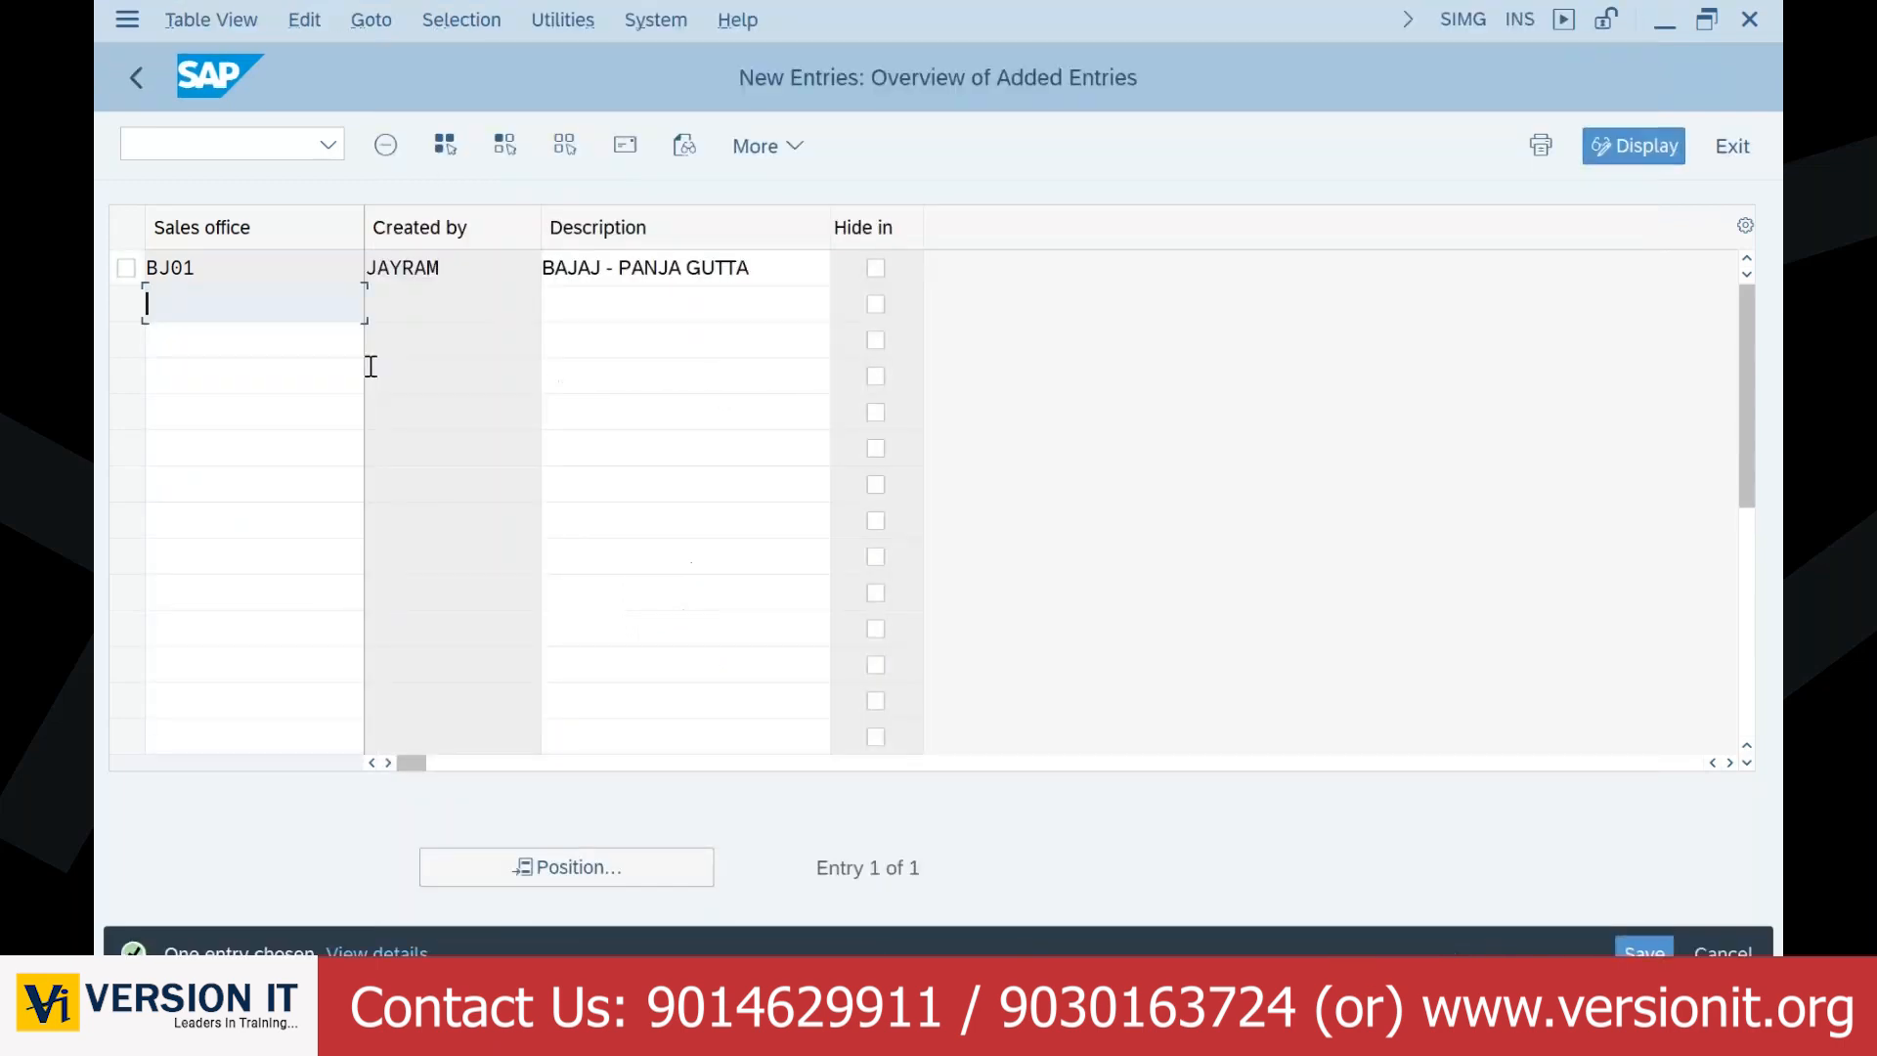
Step: Reopen the address of sales office BJ01 to verify it, and save the entry under customizing request BJE - ENTERPRISE STRUCTURE
left_click_drag(198, 267, 164, 264)
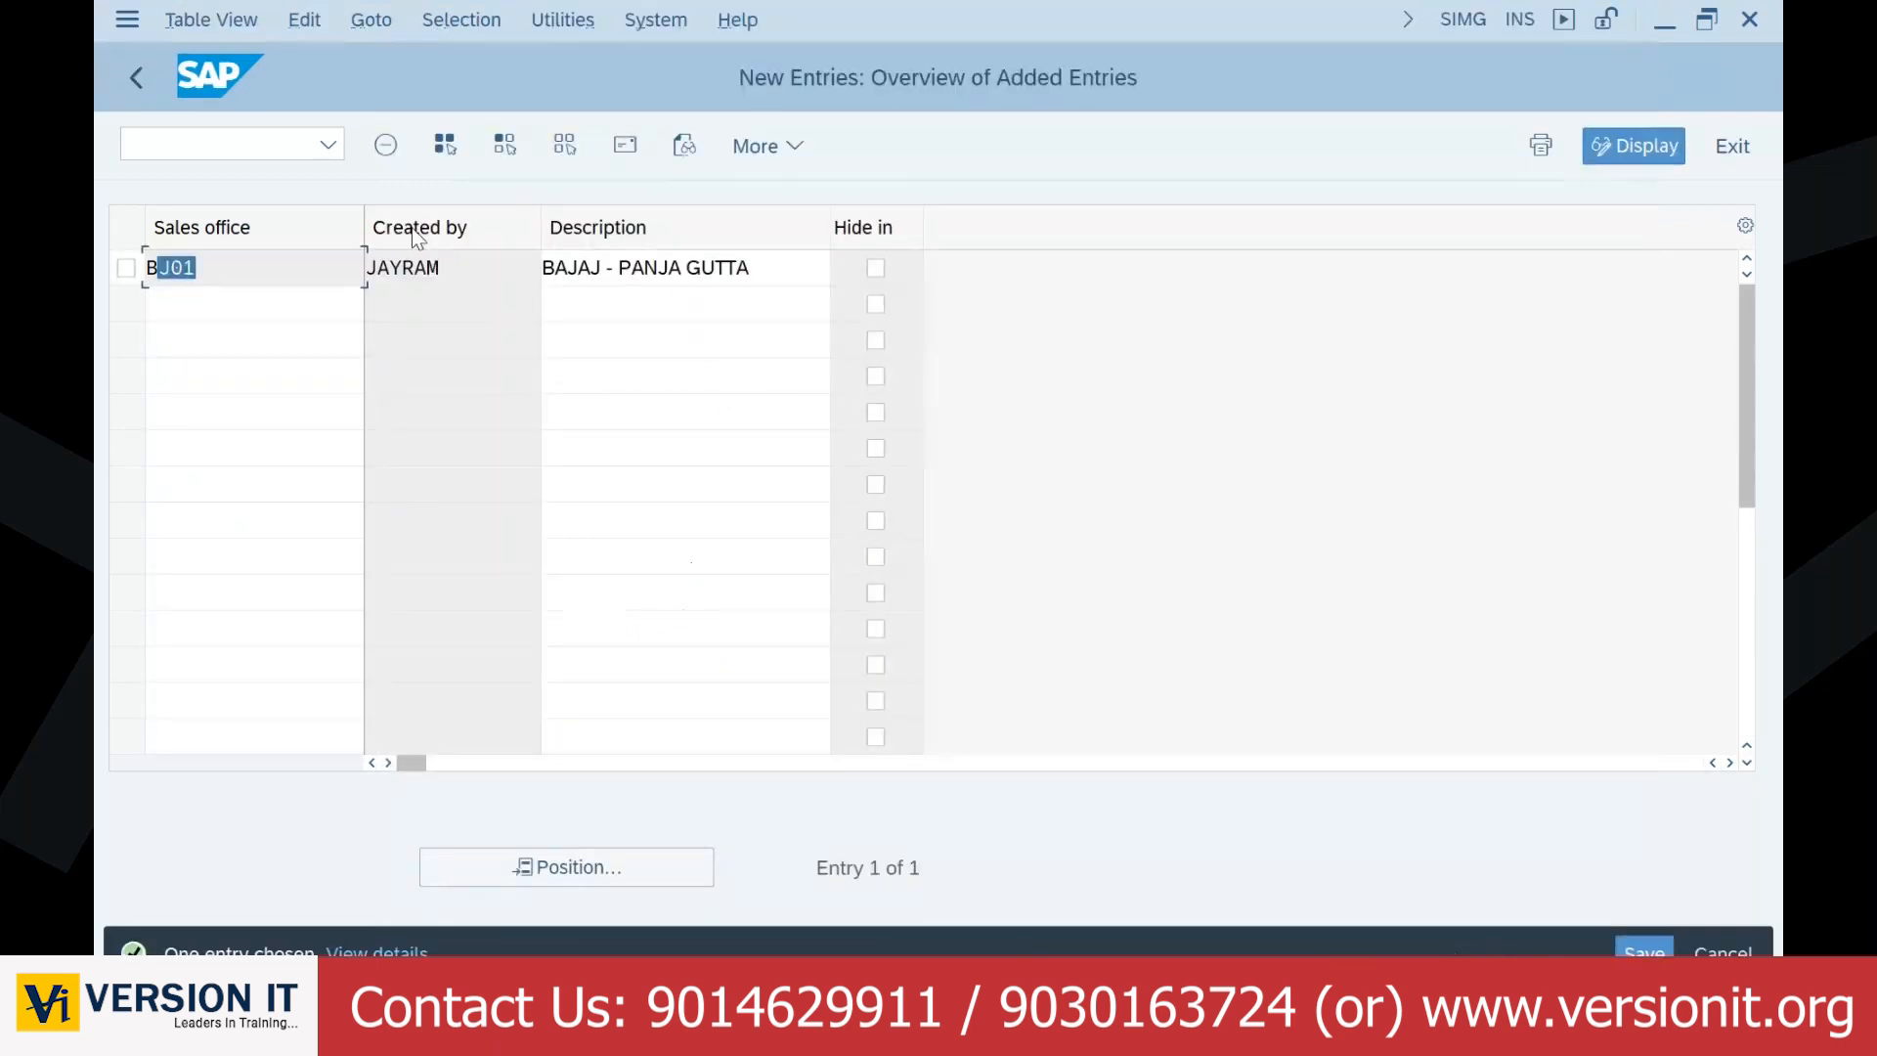
left_click(624, 144)
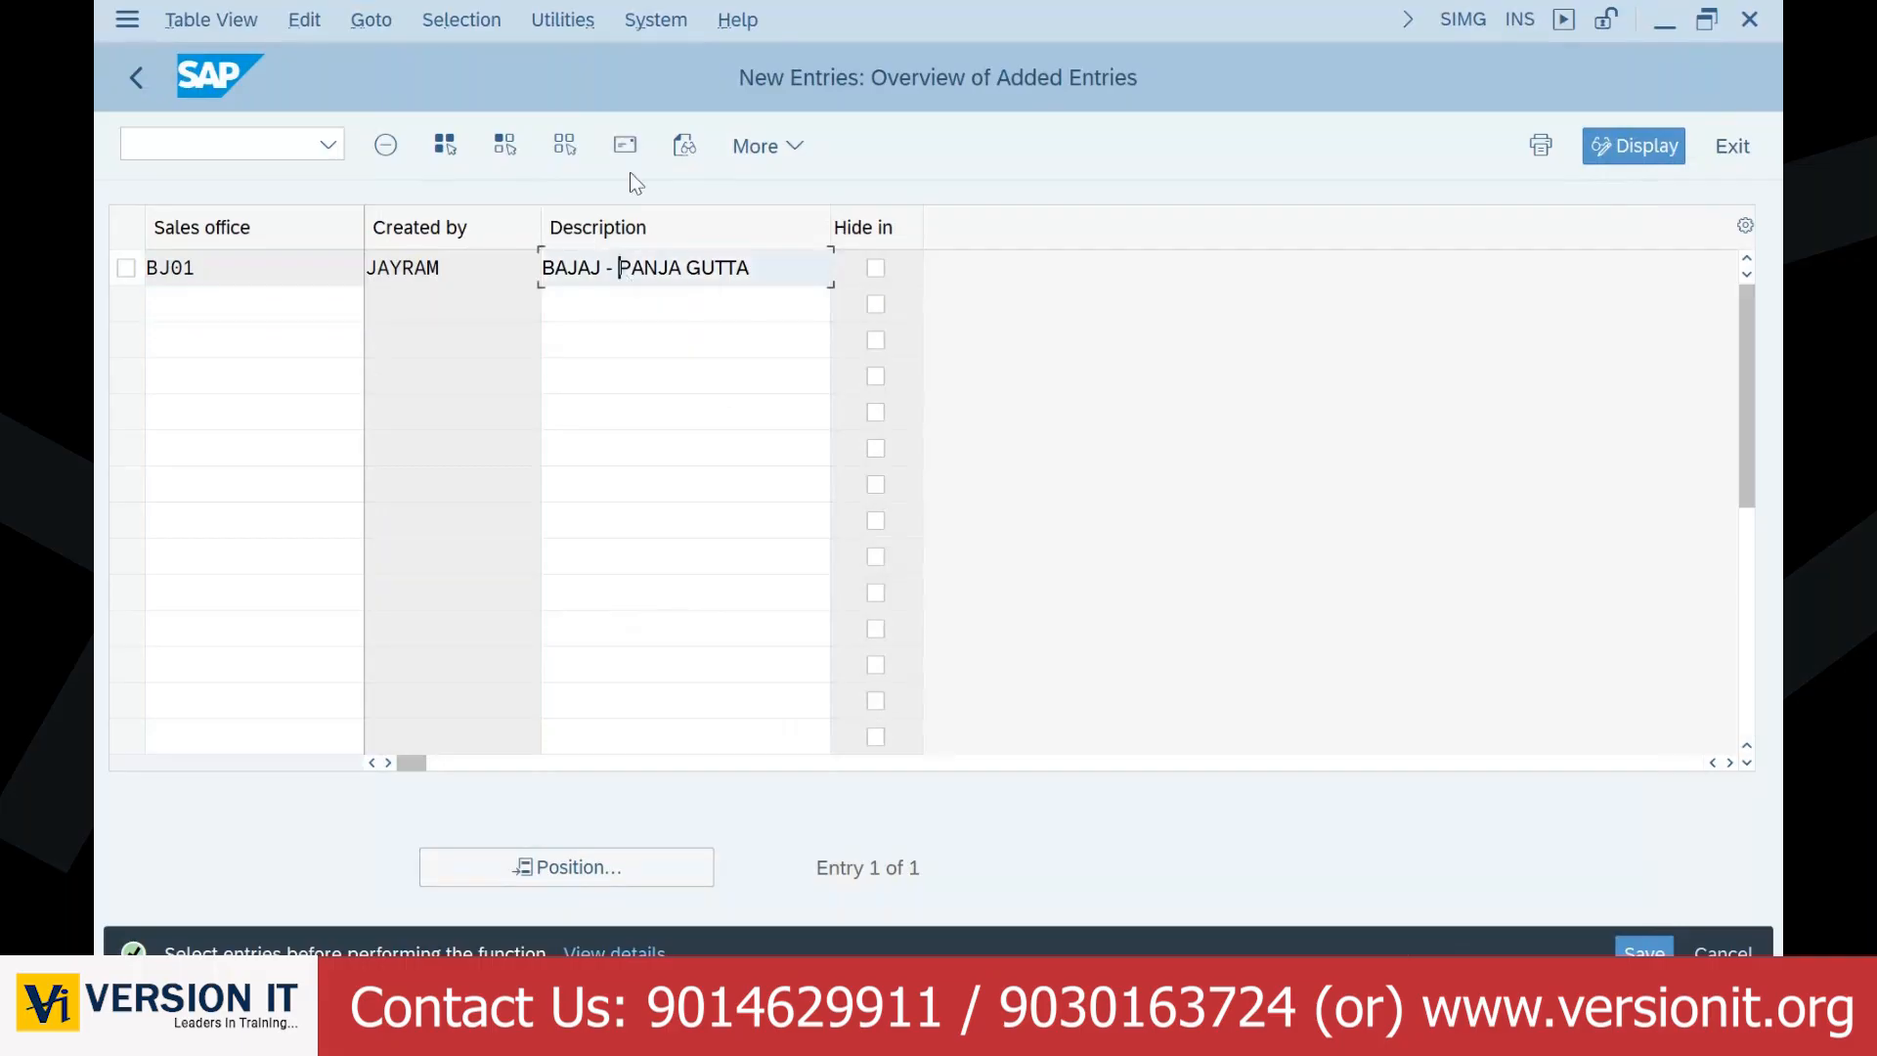
left_click(125, 267)
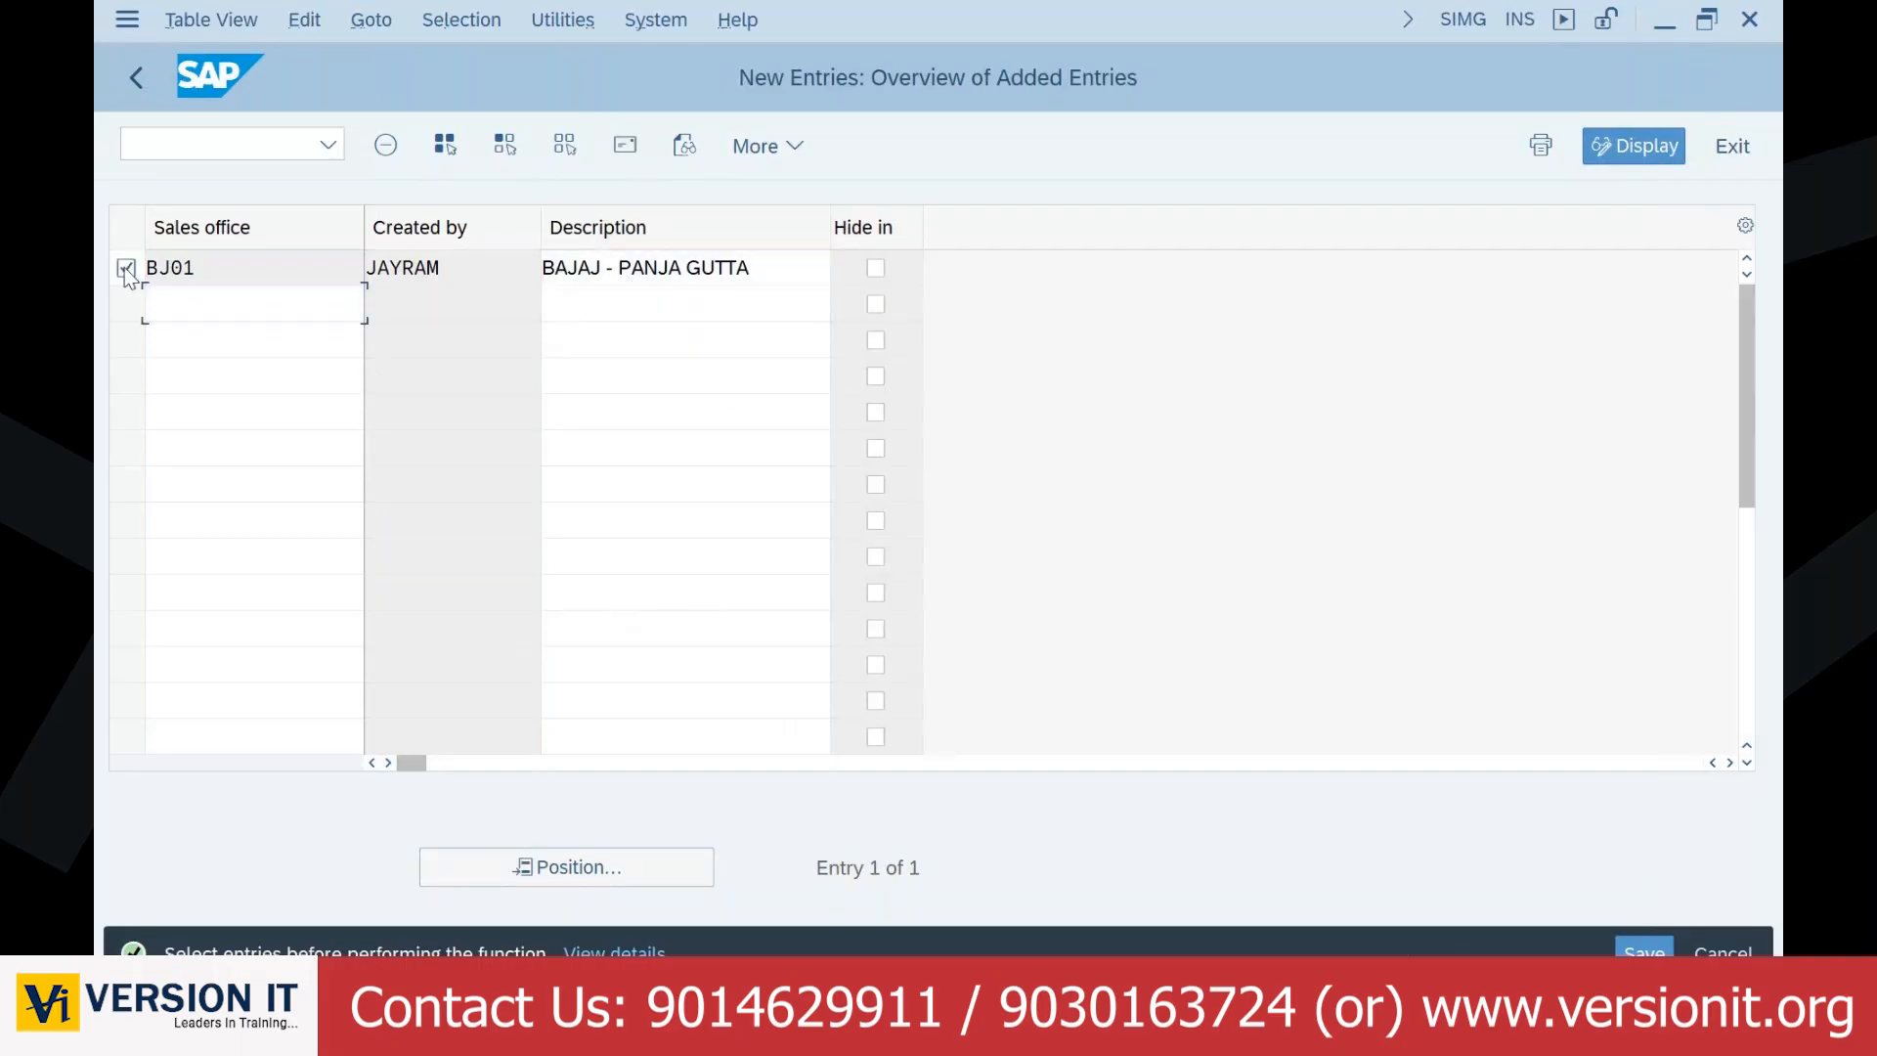
left_click(436, 172)
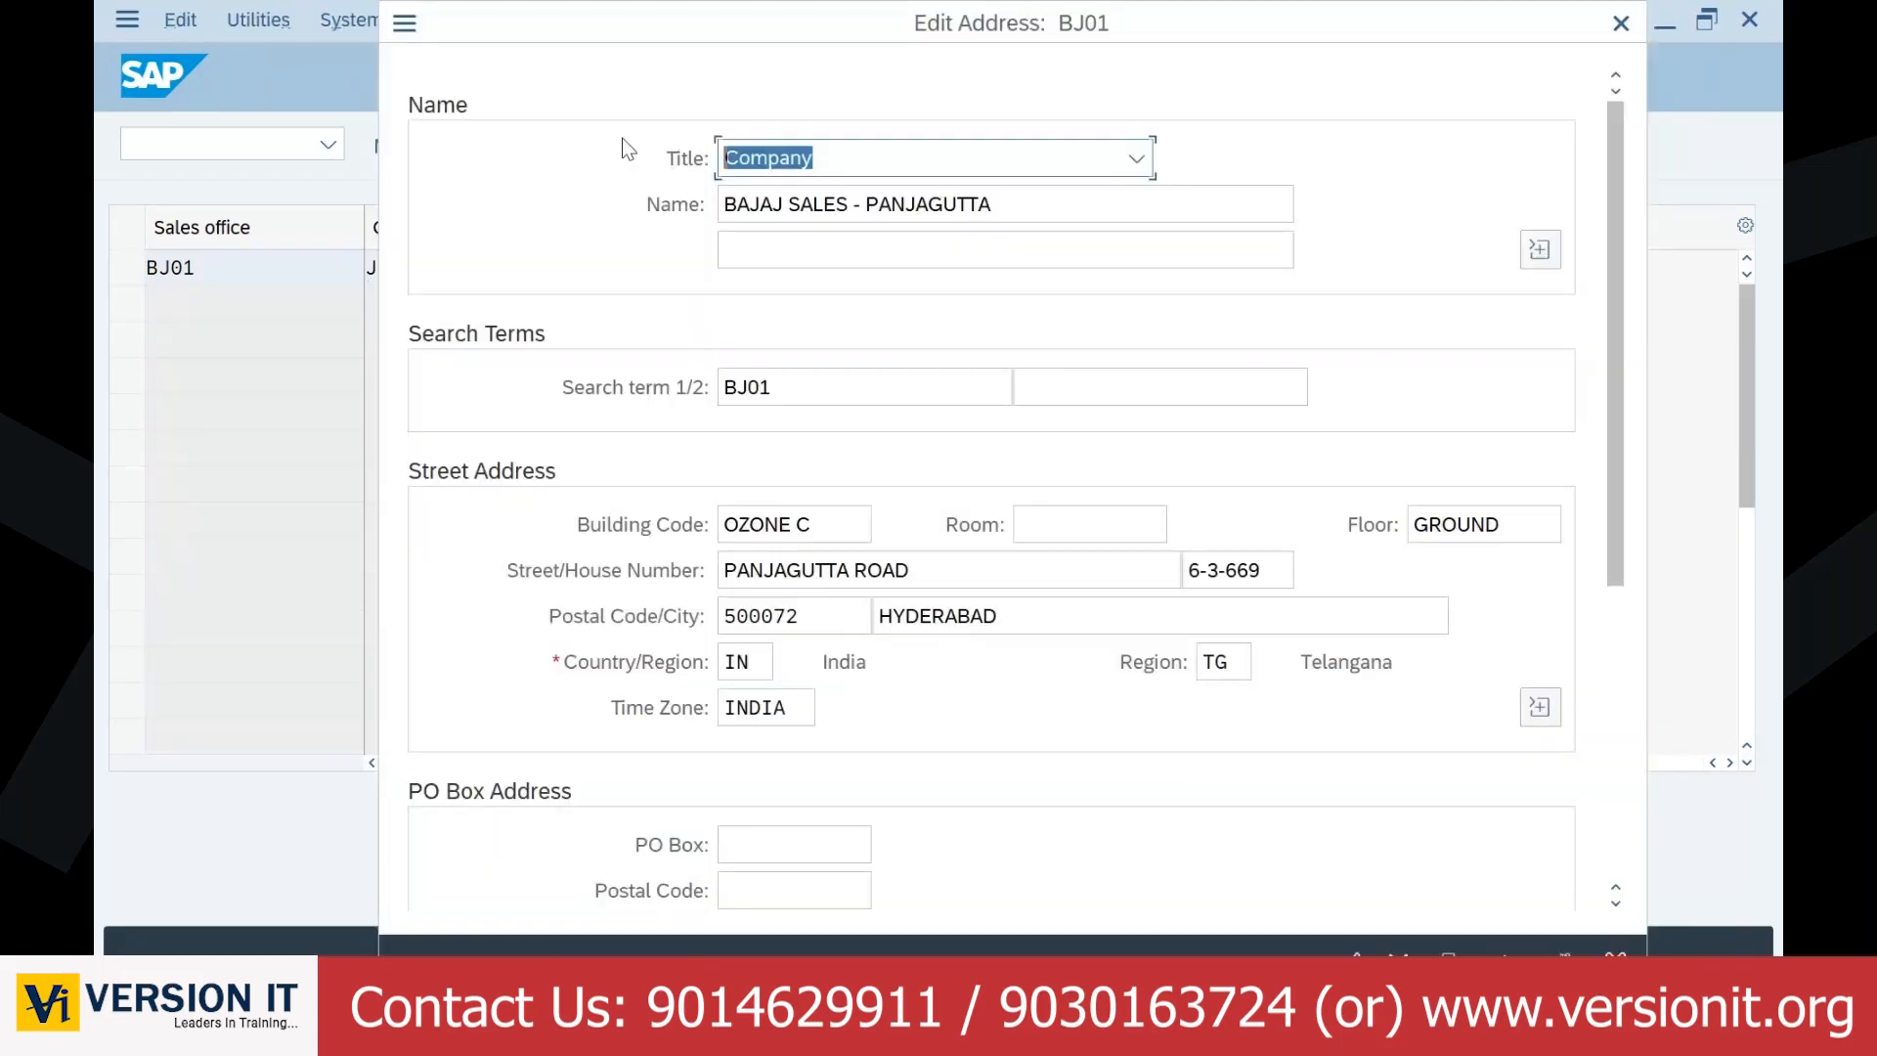
key("Return")
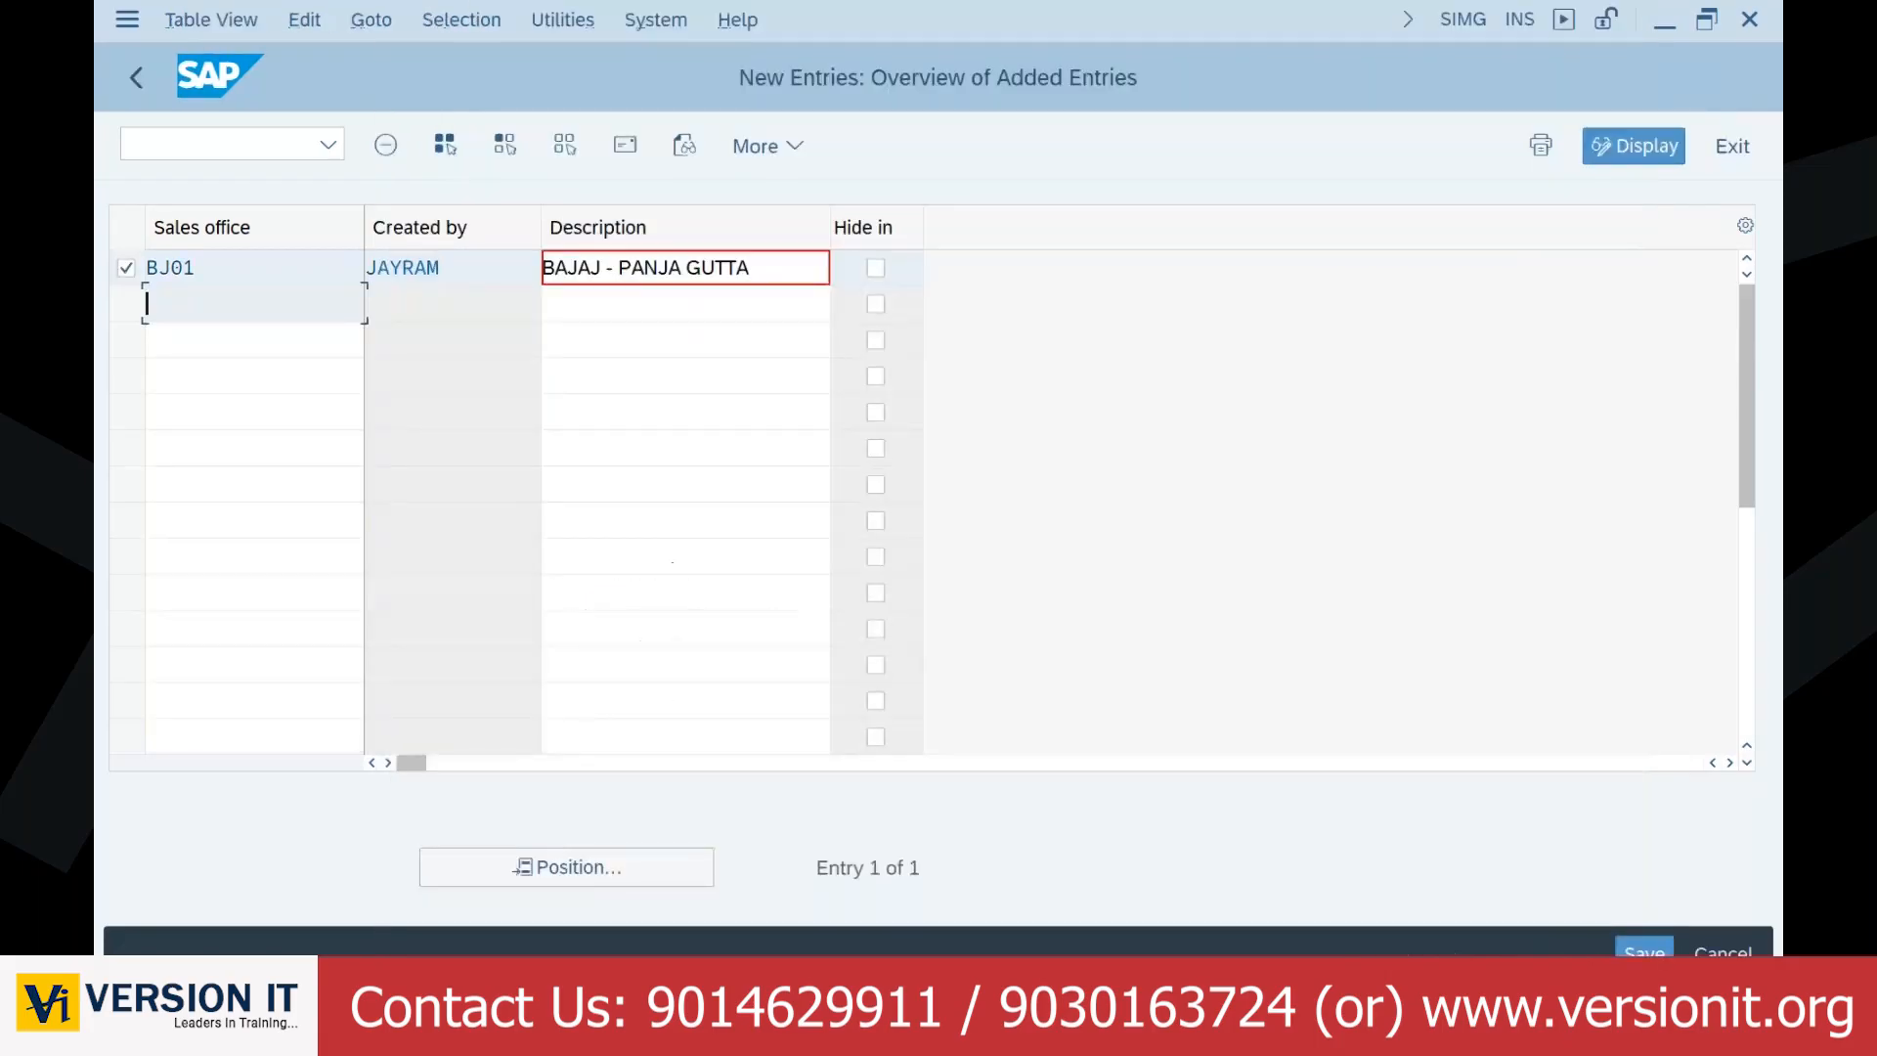
left_click(1644, 953)
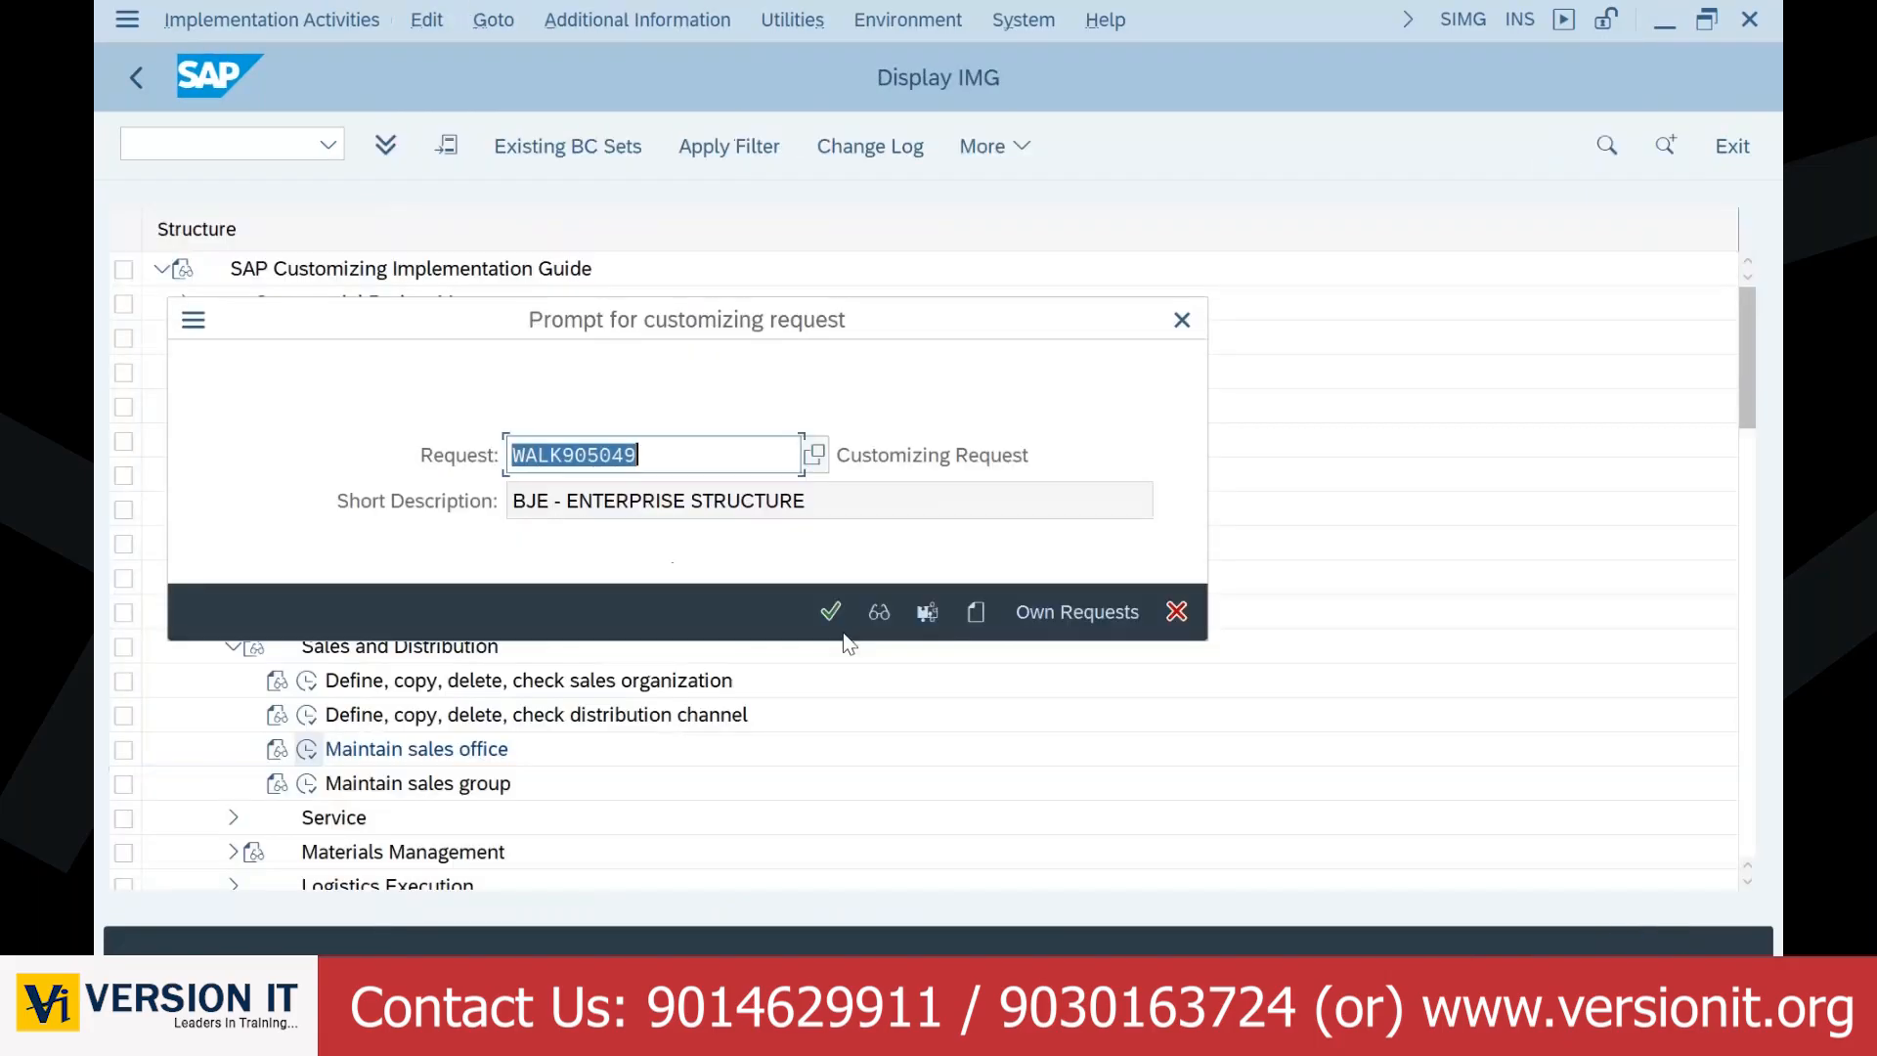
left_click(831, 612)
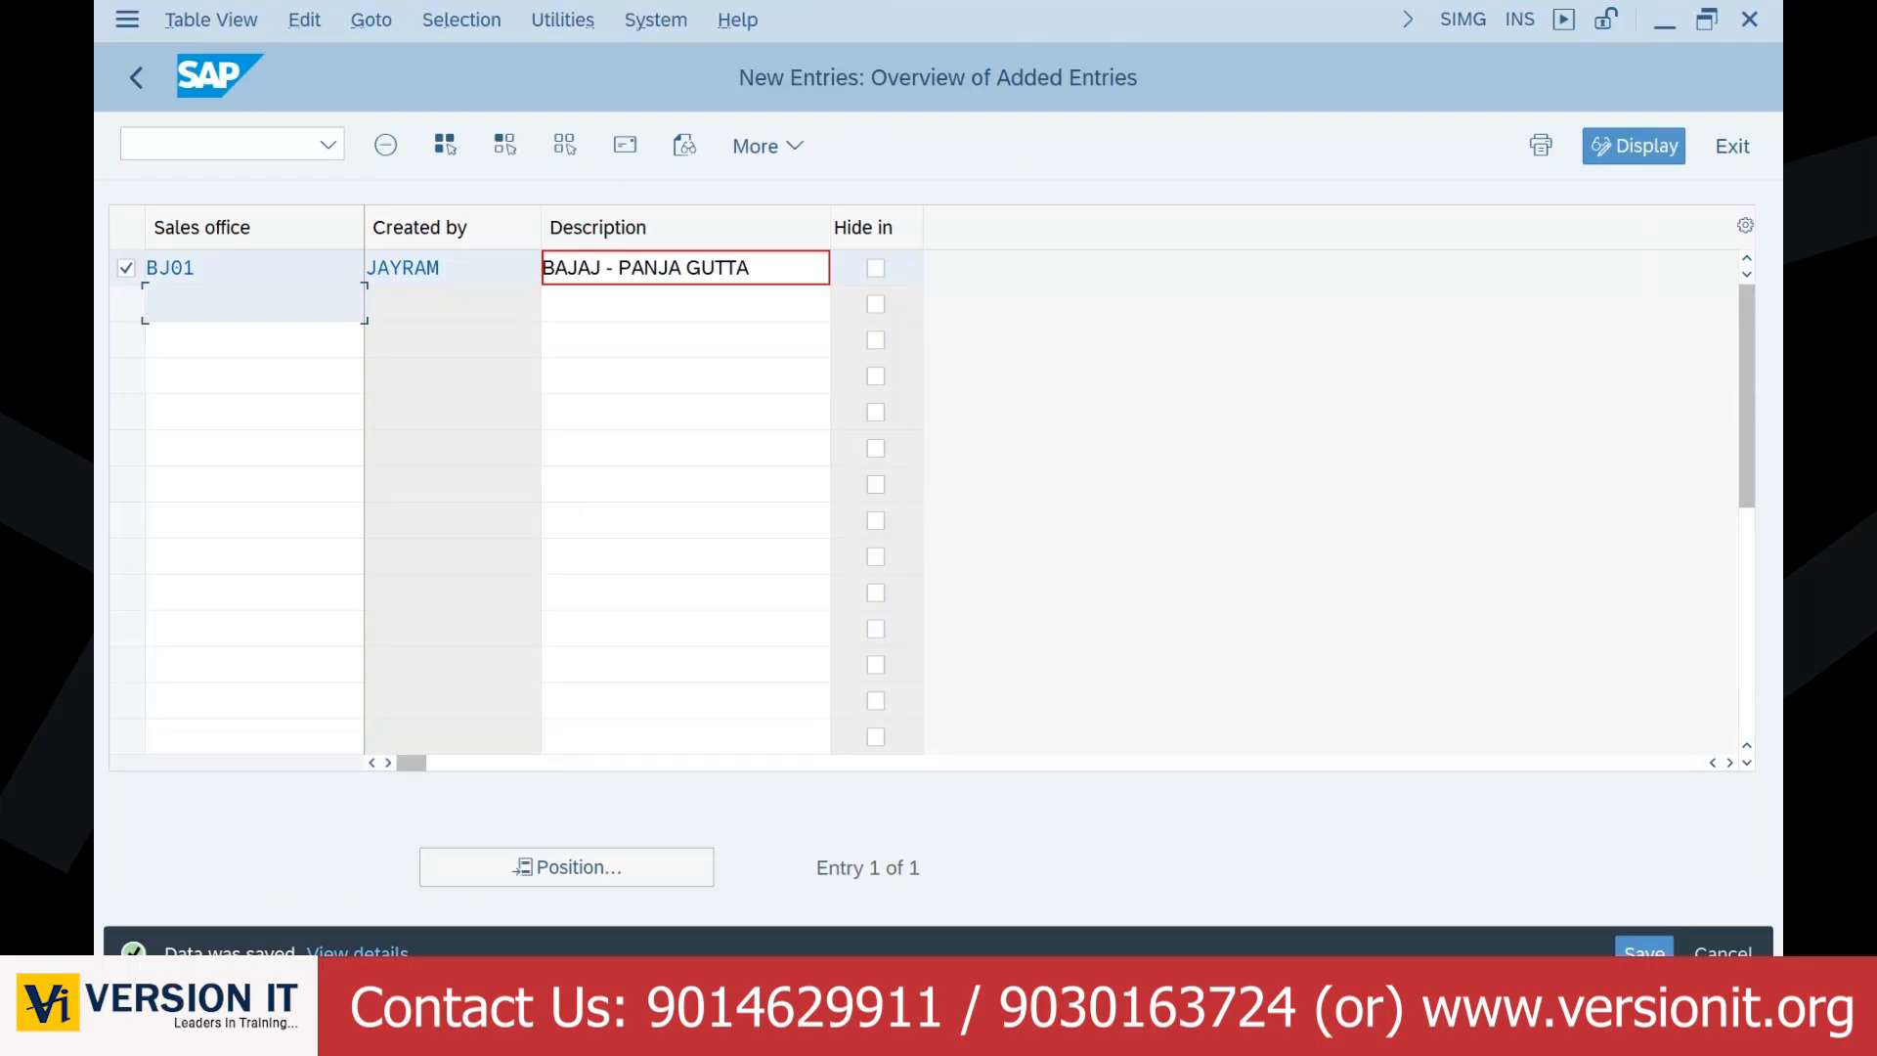
Step: Switch to Chrome, look through the other Bajaj Electronics branches, and return to SAP to save the entries again
key("alt+Tab")
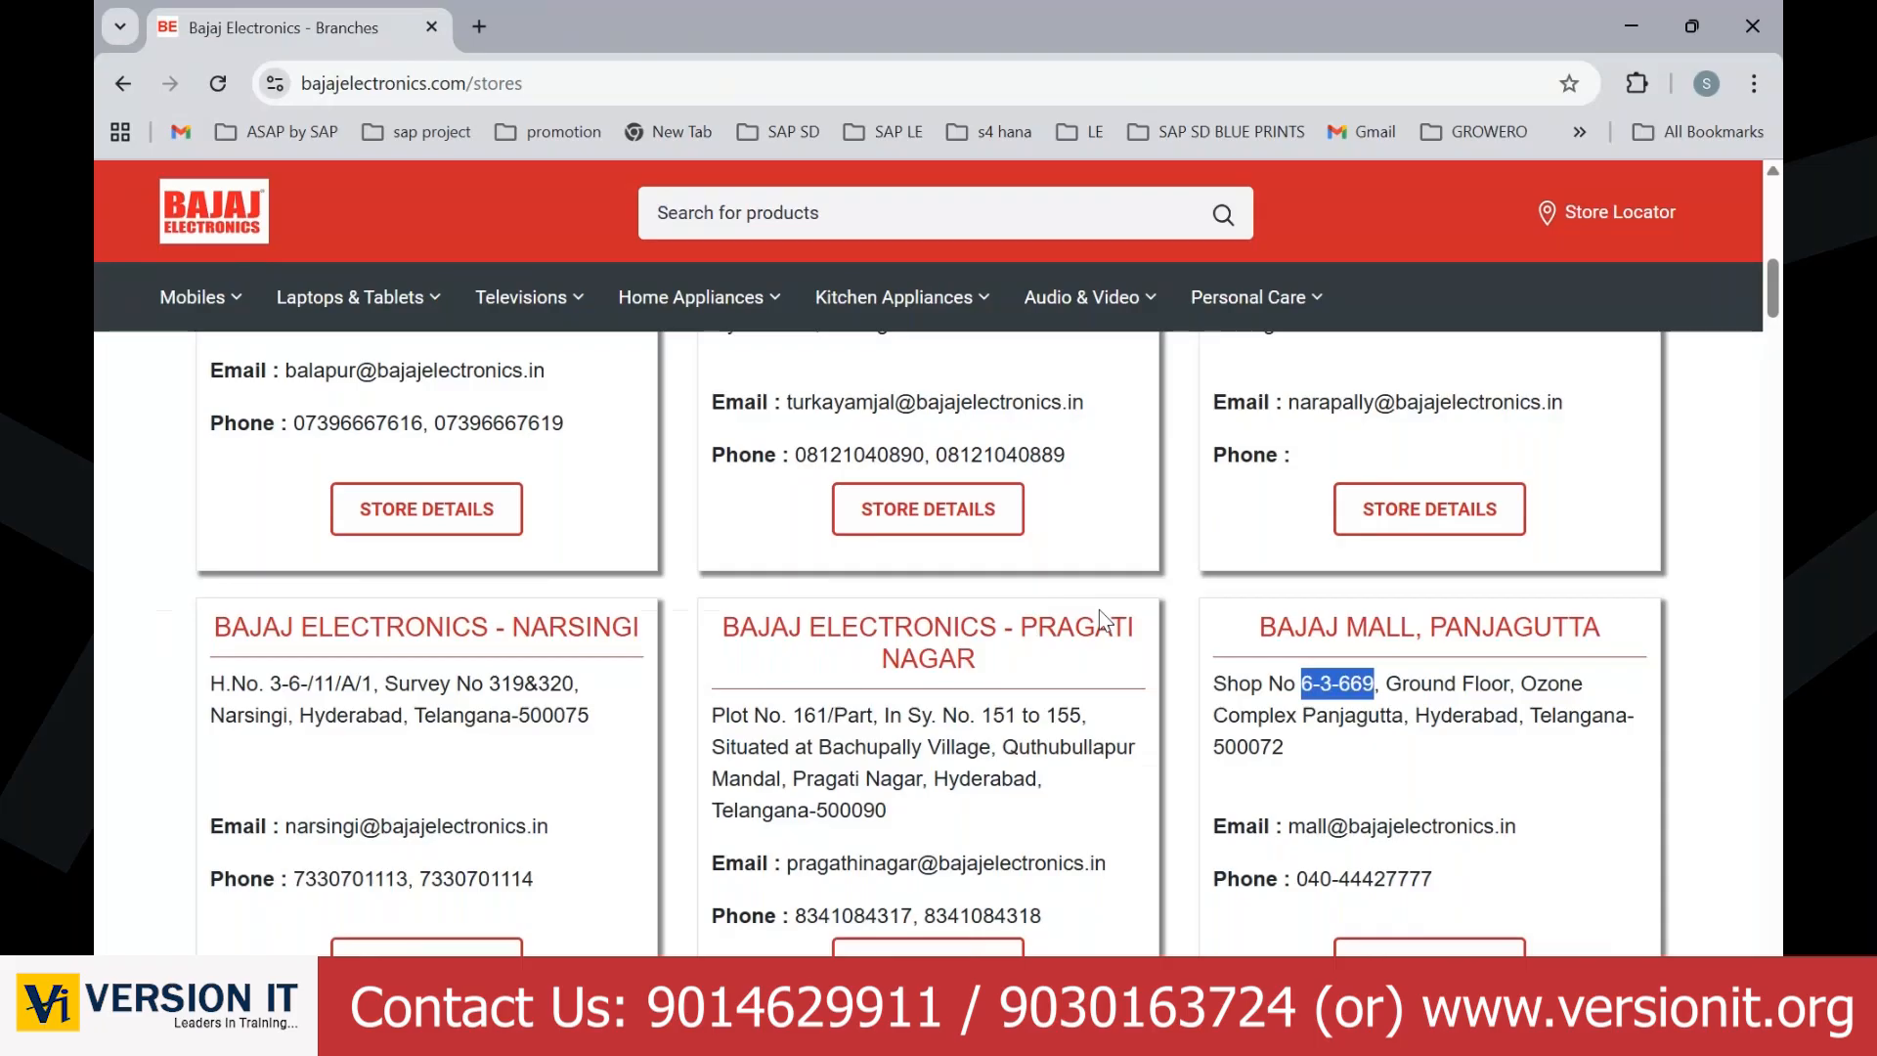
scroll(982, 547, "down", 20)
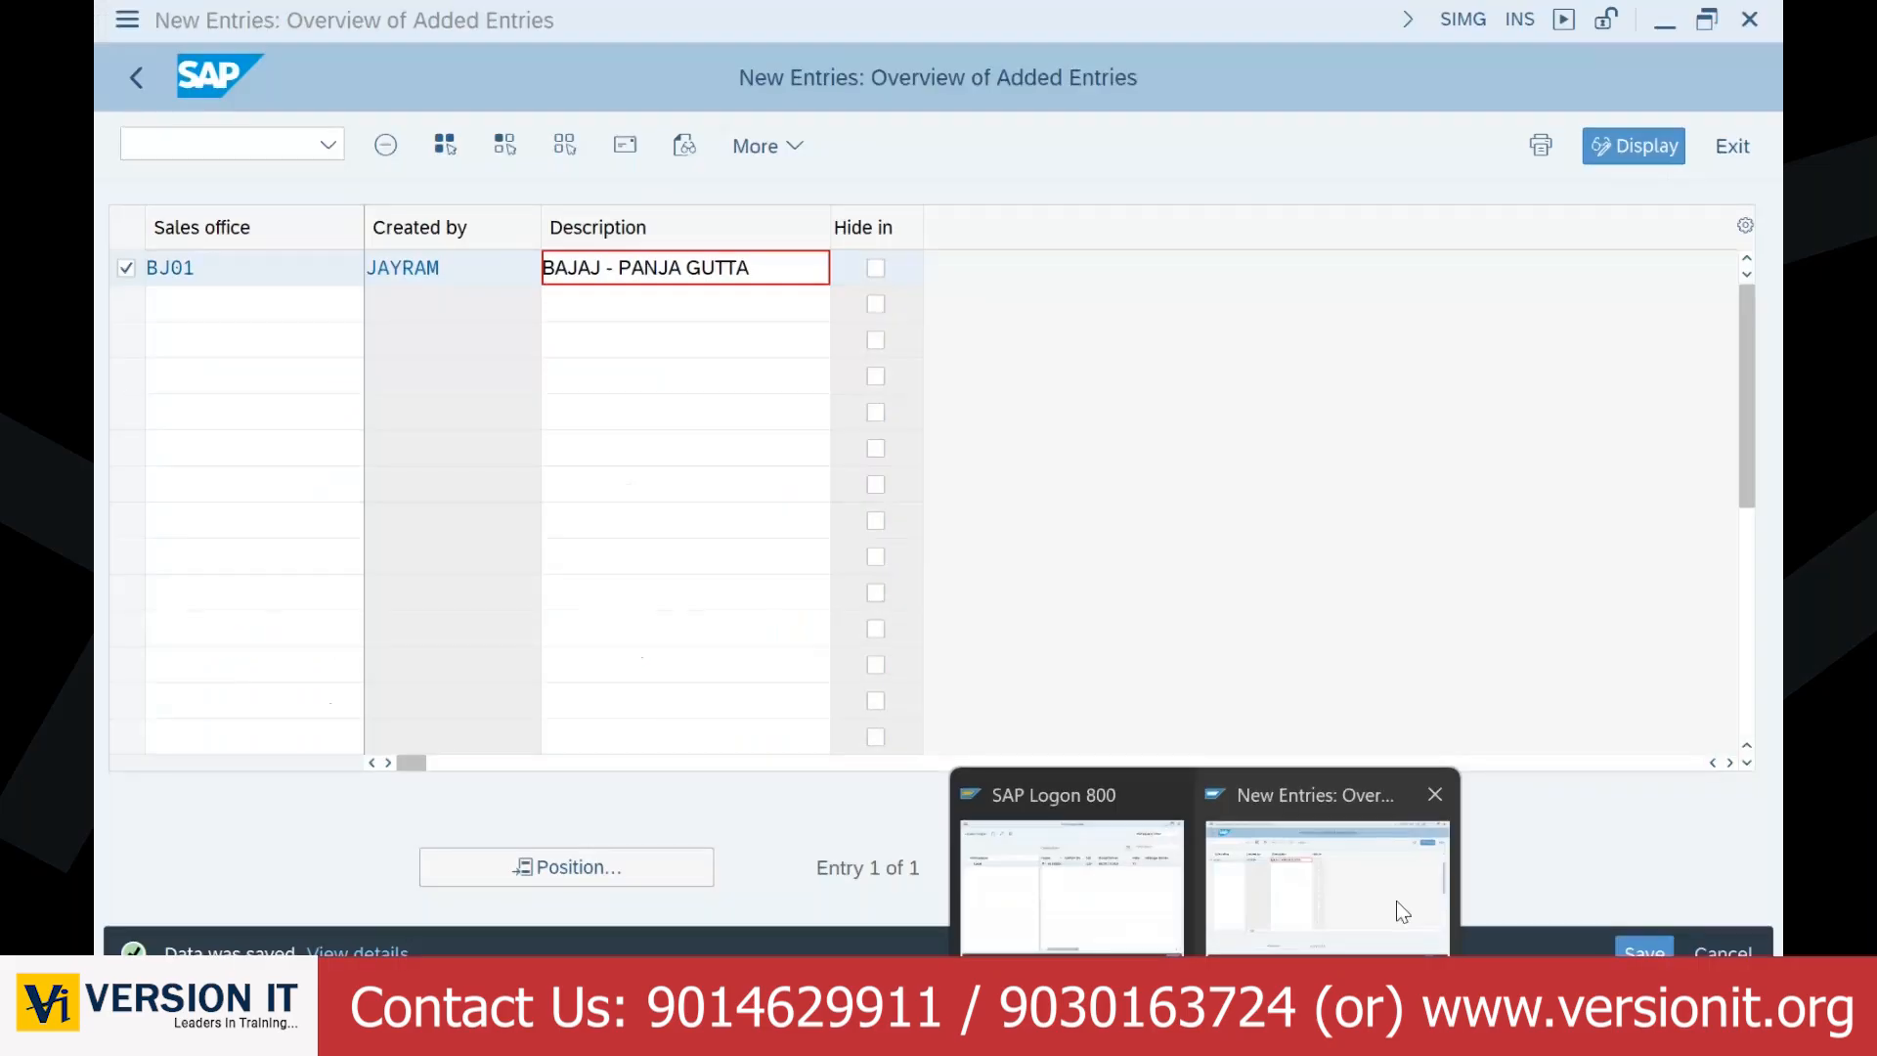
left_click(1396, 901)
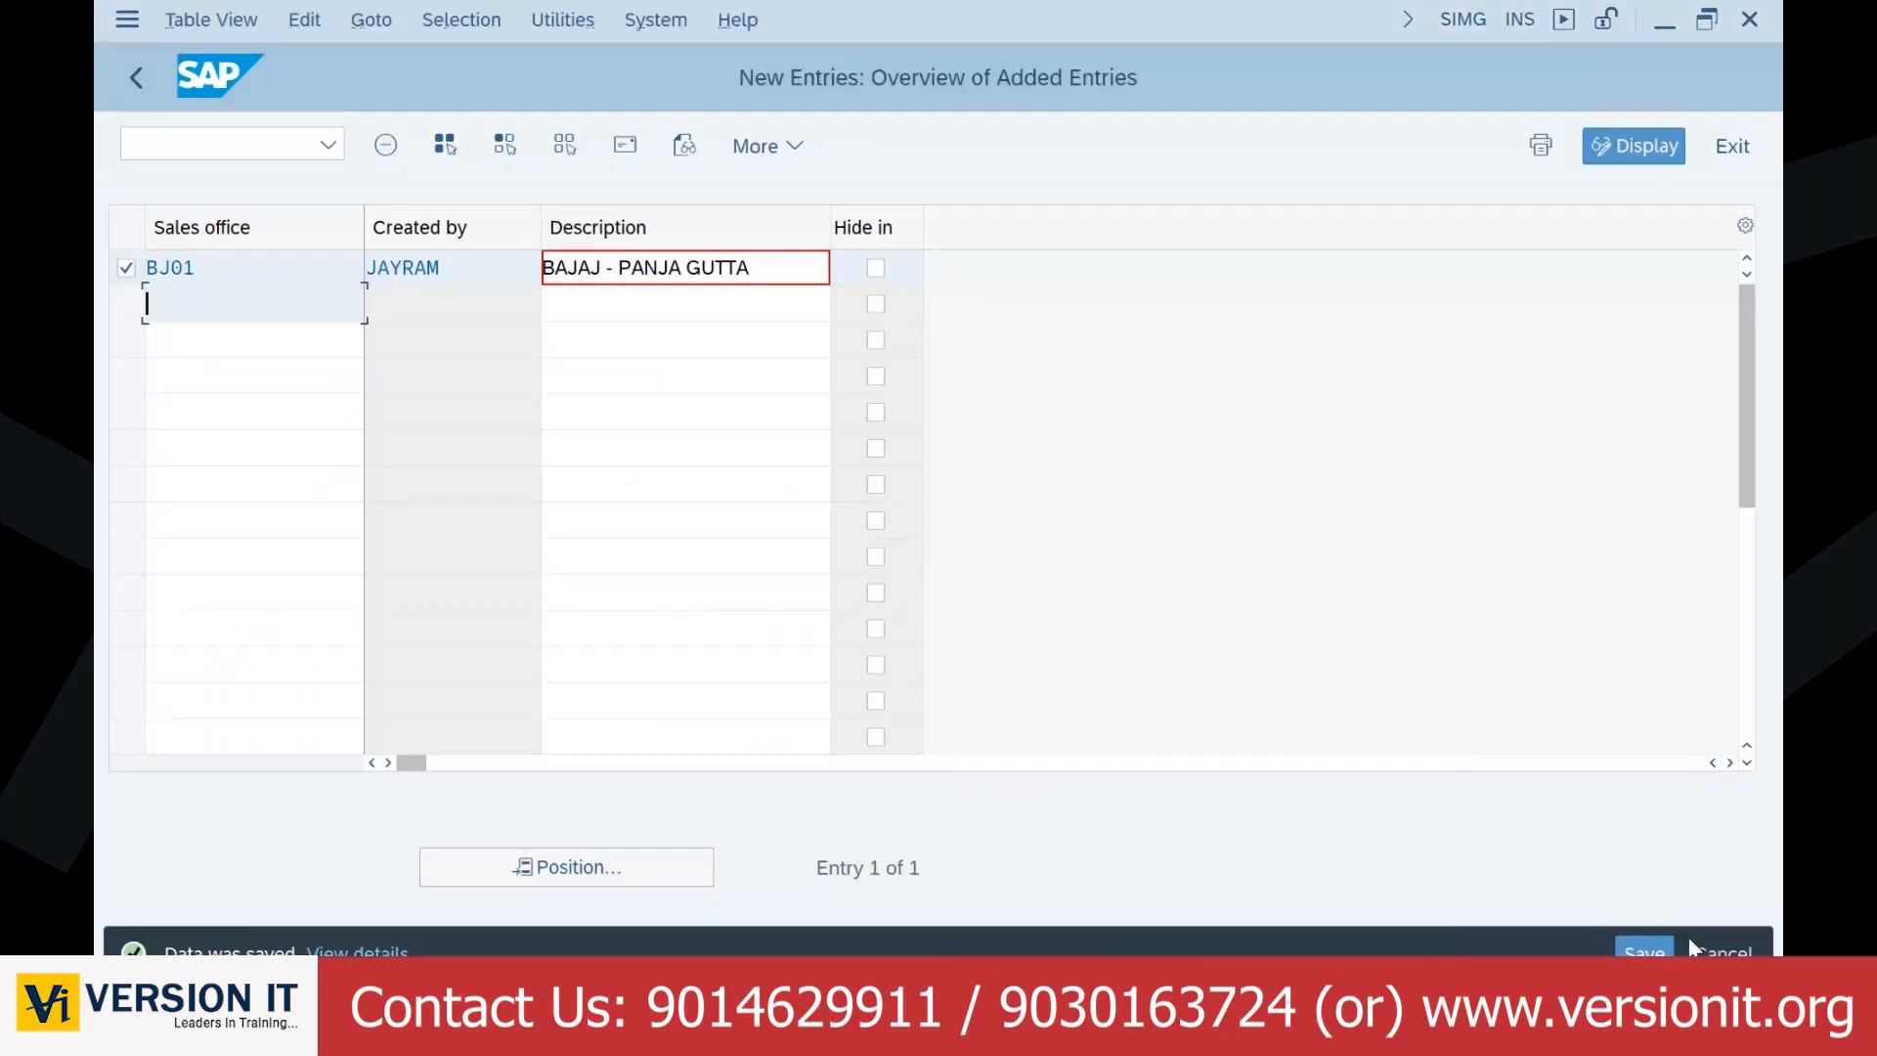
key("ctrl+s")
Step: Copy the sales office code BJ01 from SAP and paste it into Excel cell F60 beside Sales Office
left_click_drag(209, 266, 144, 278)
key("ctrl+c")
left_click(147, 281)
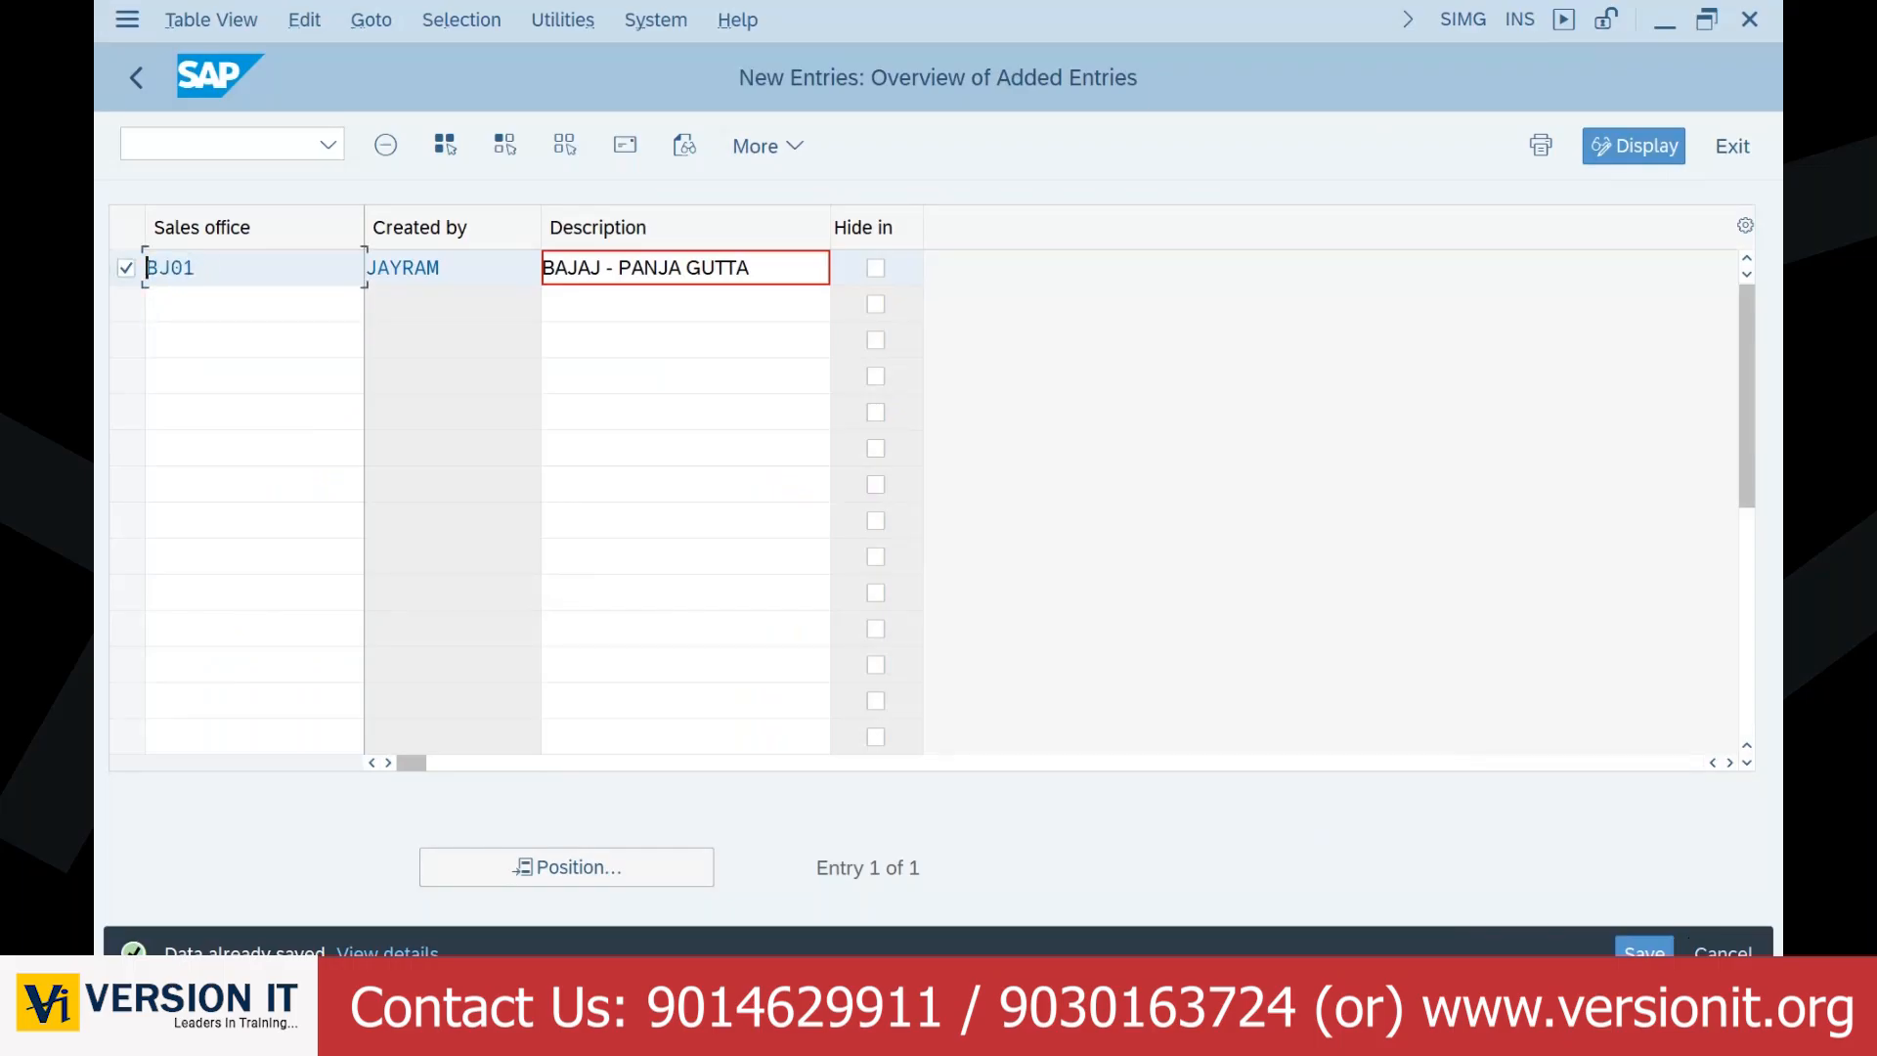
key("alt+Tab")
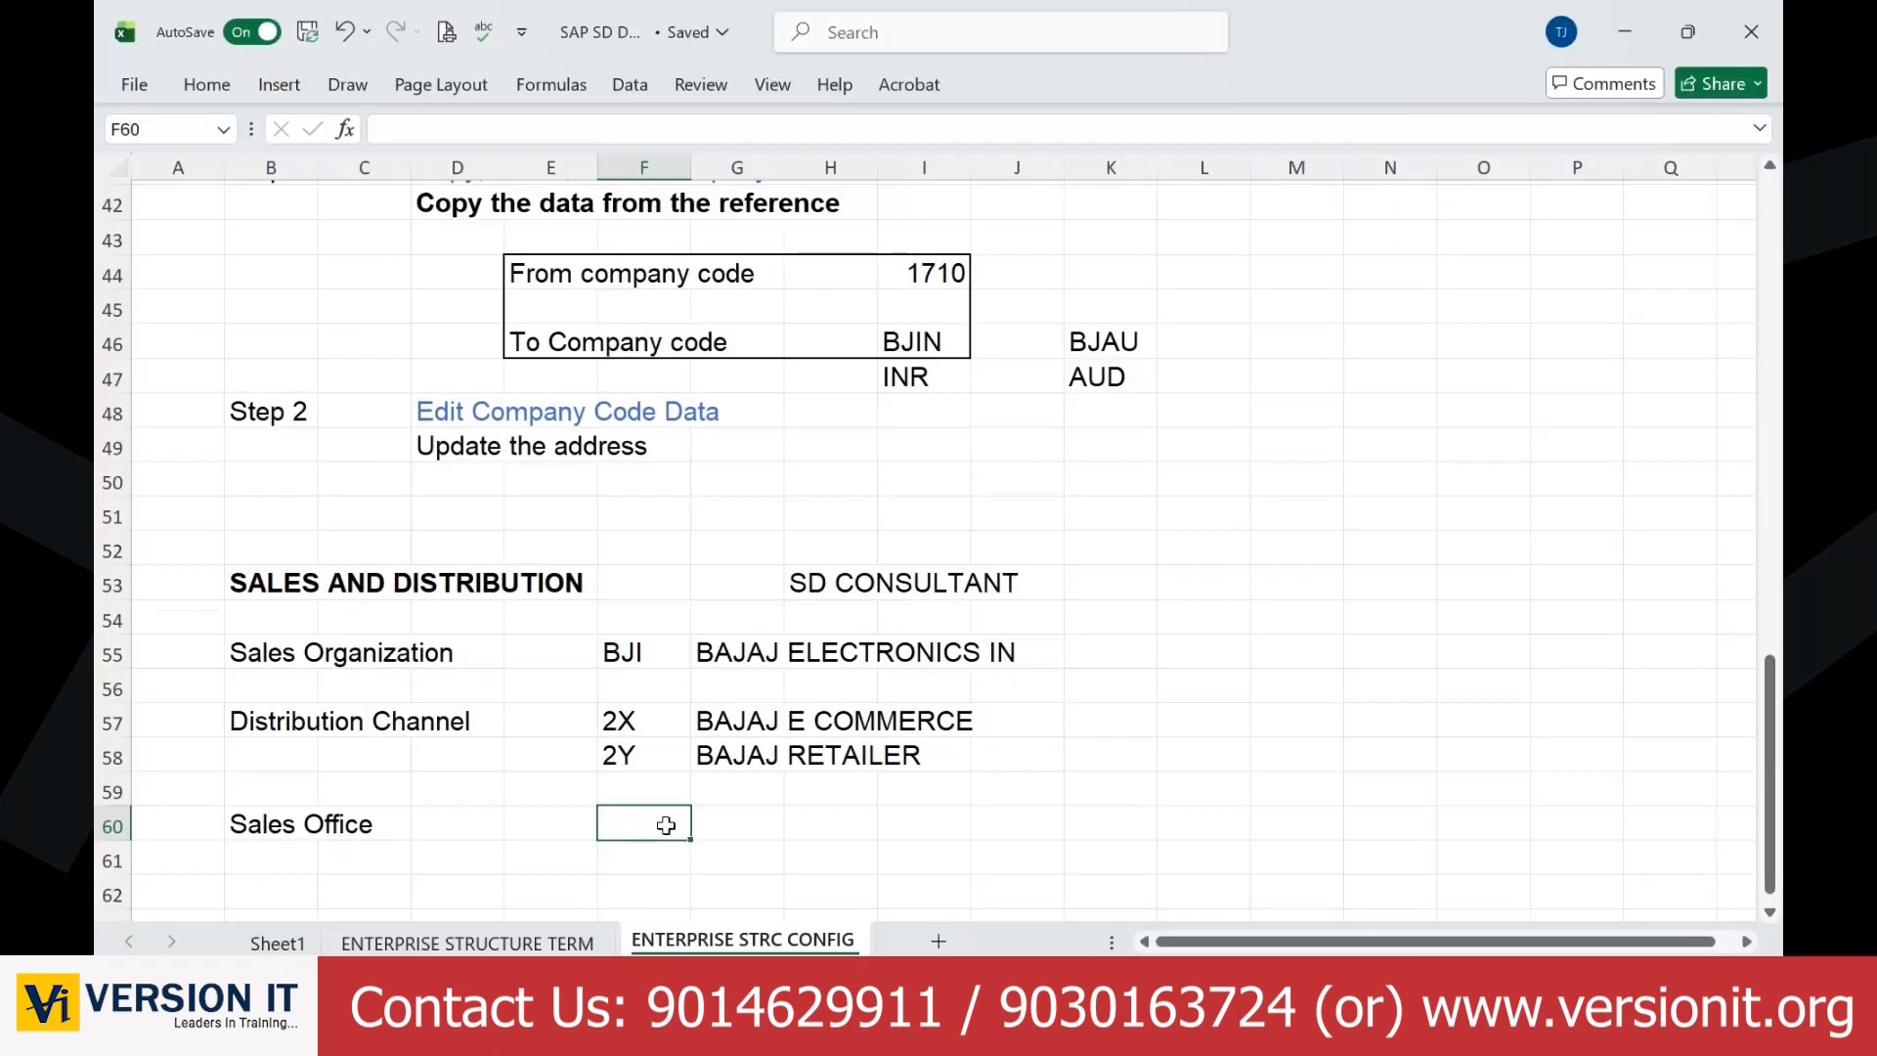
key("ctrl+v")
key("Tab")
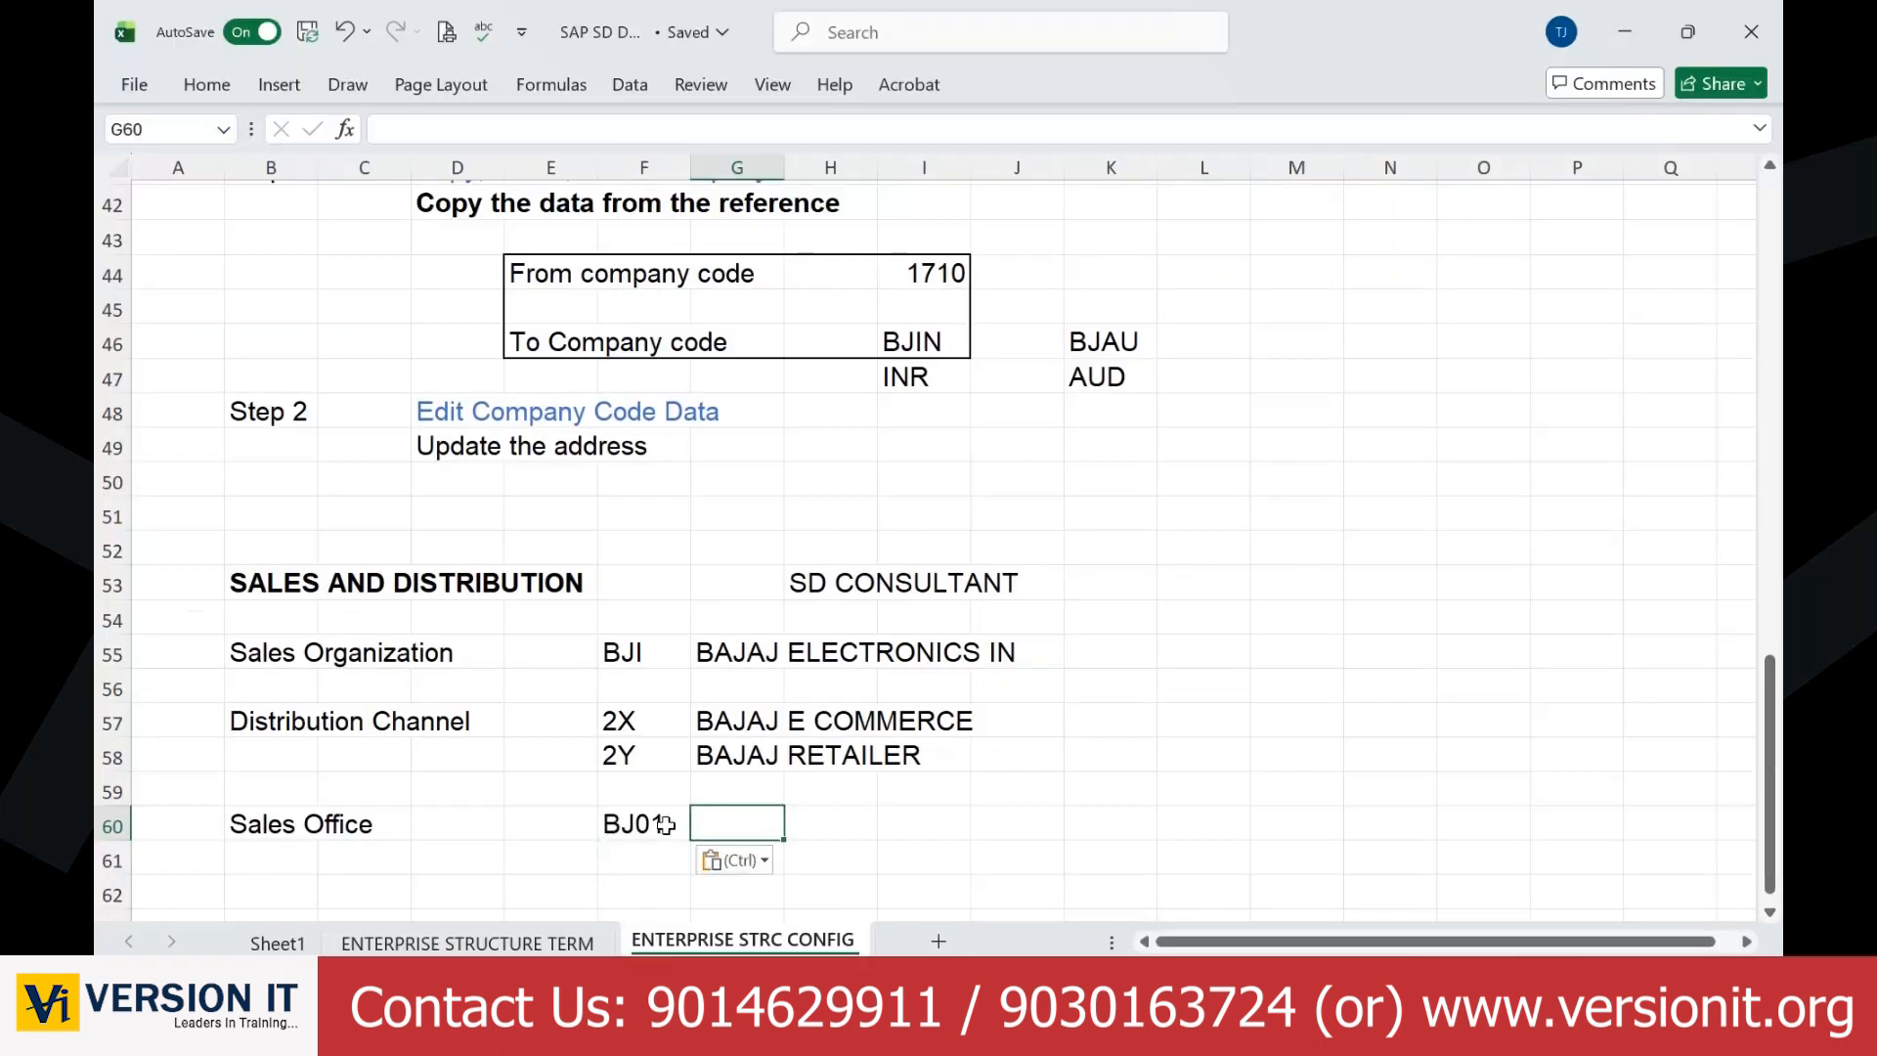
Step: Copy the sales office description from SAP and enter BAJAJ - PANJA GUTTA in Excel cell G60
type("bajaj")
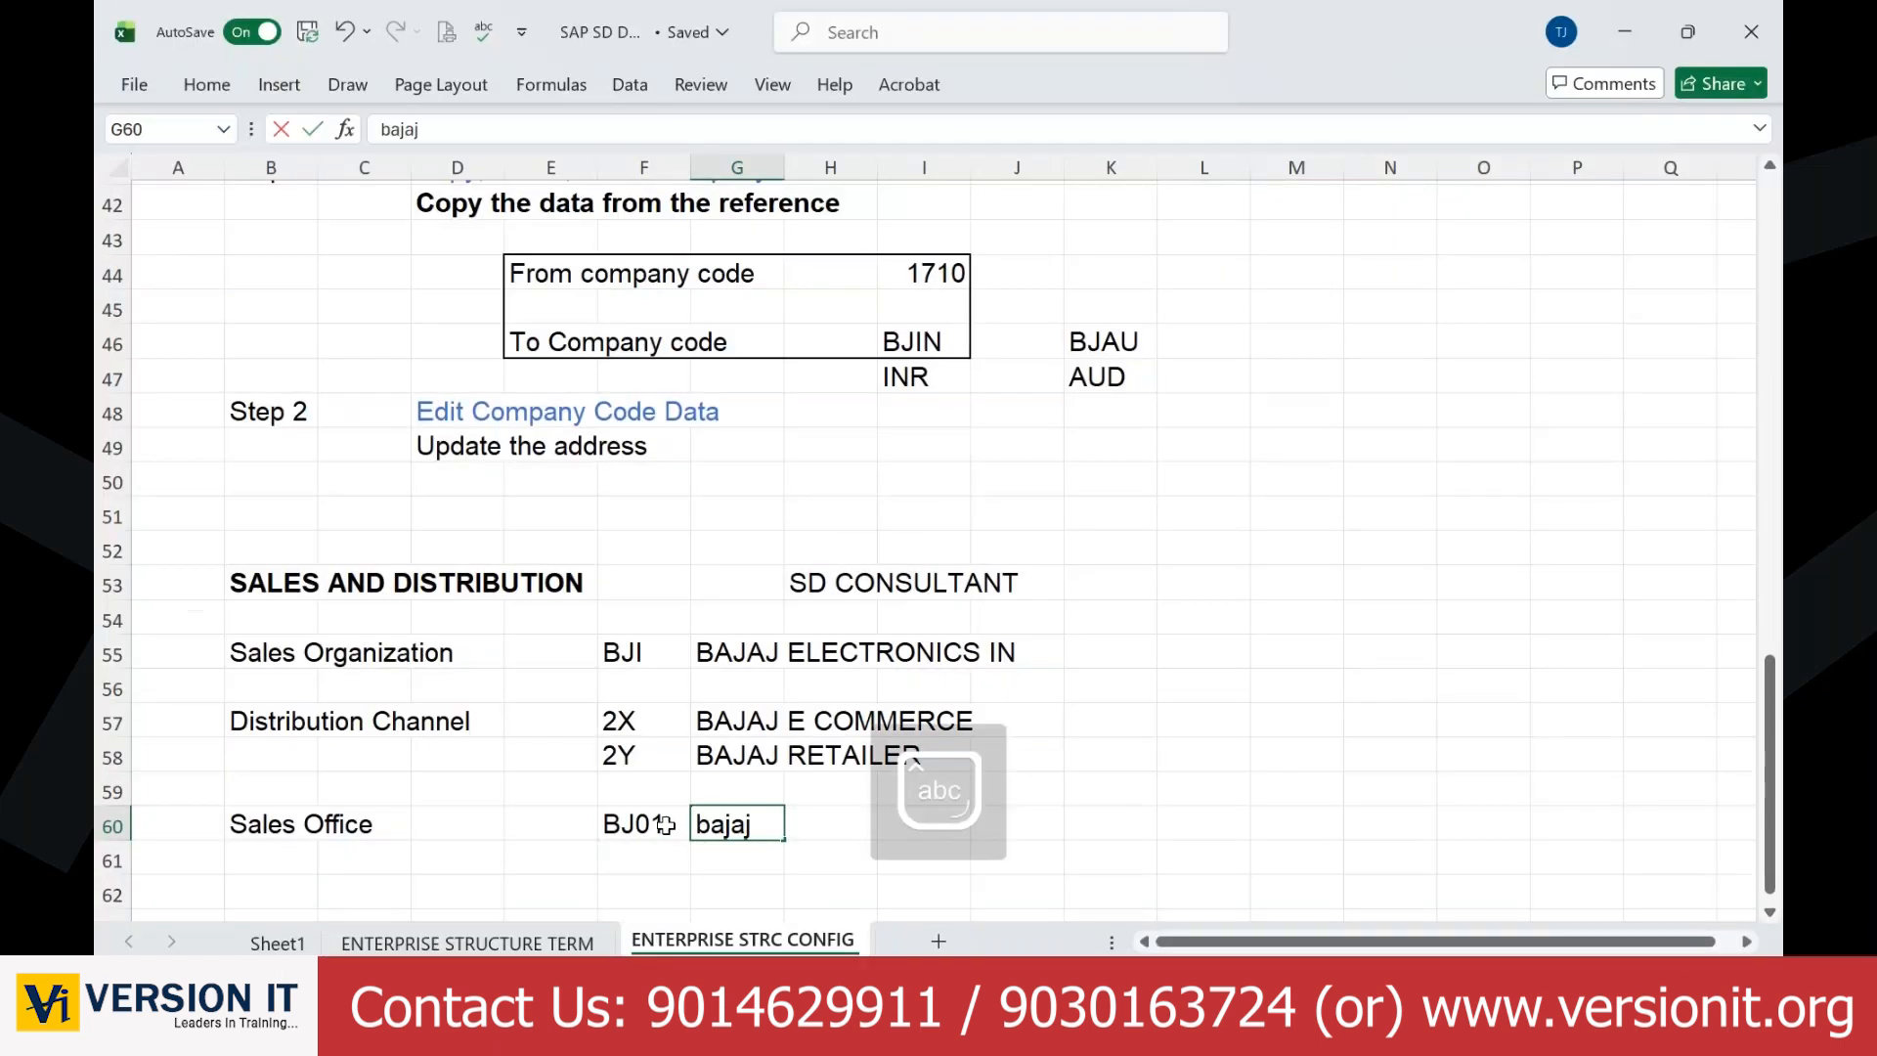
key("alt+Tab")
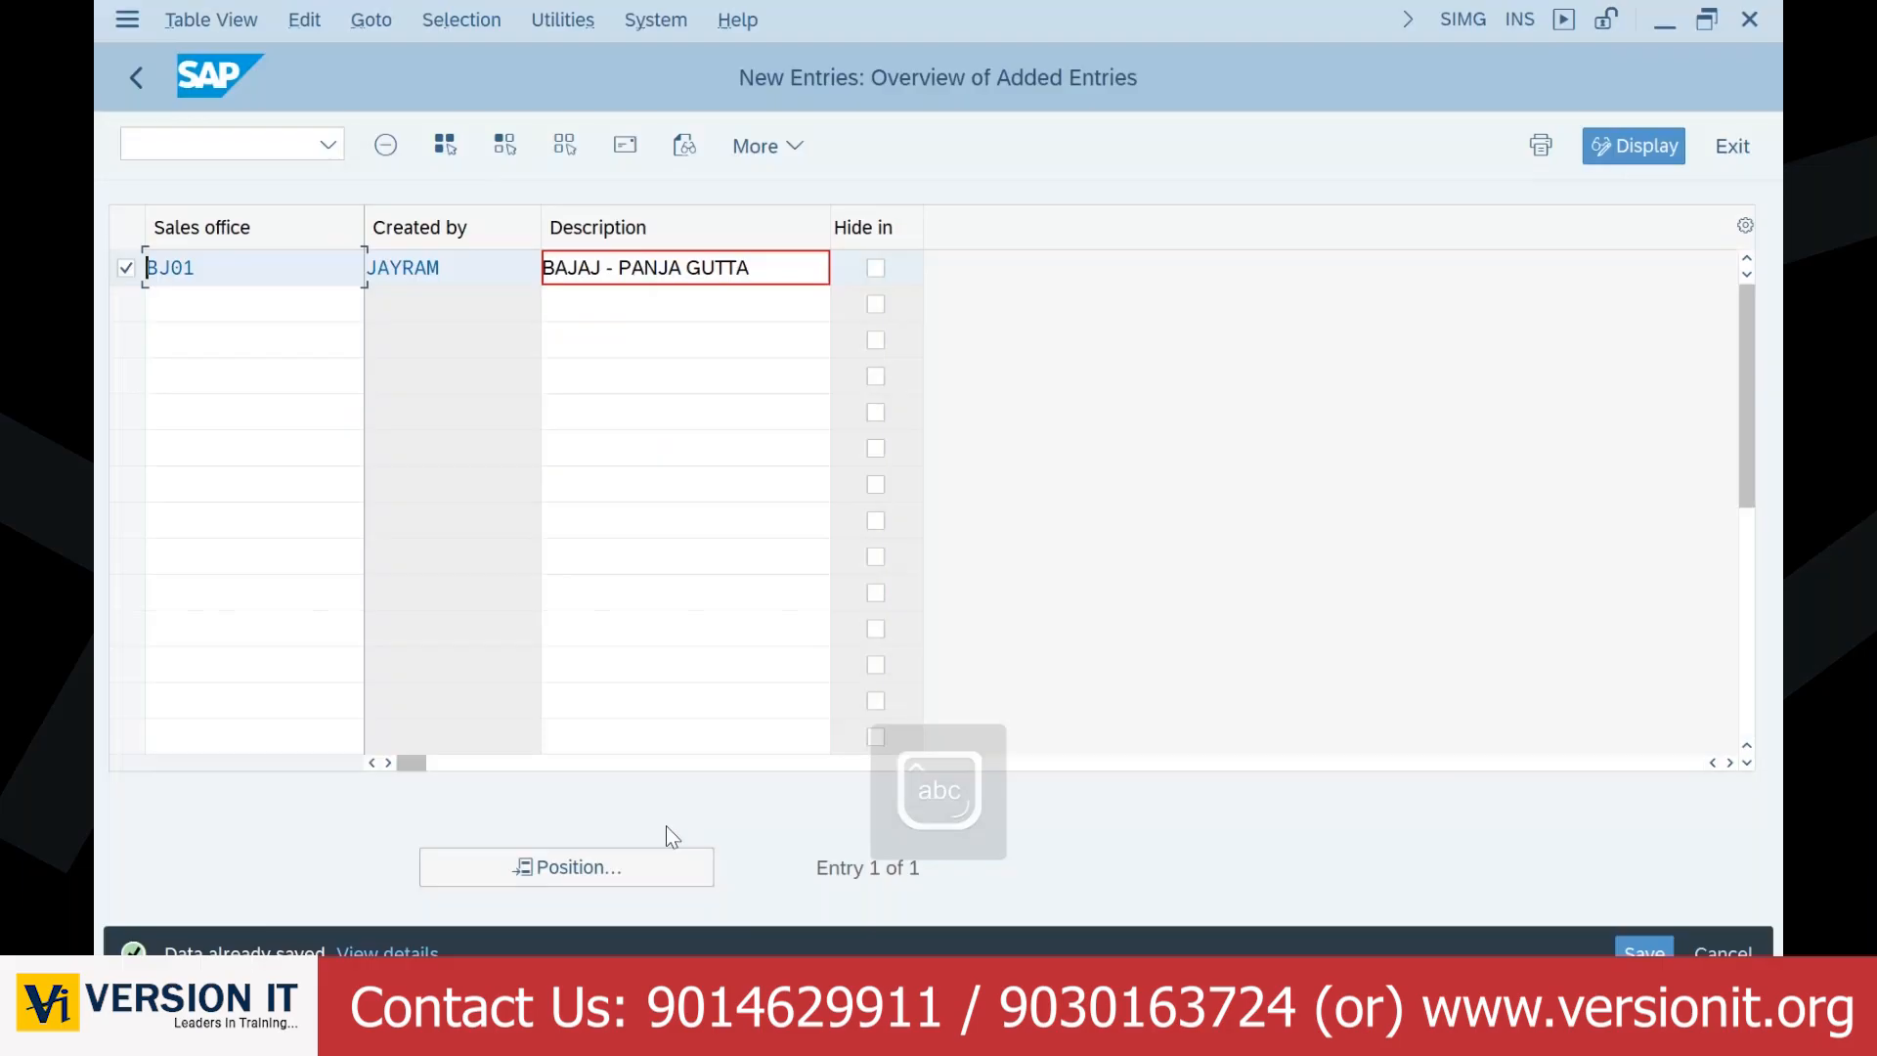
left_click(766, 276)
key("alt+Tab")
type("BAJAJ - PANJA GUTTA")
left_click(1228, 788)
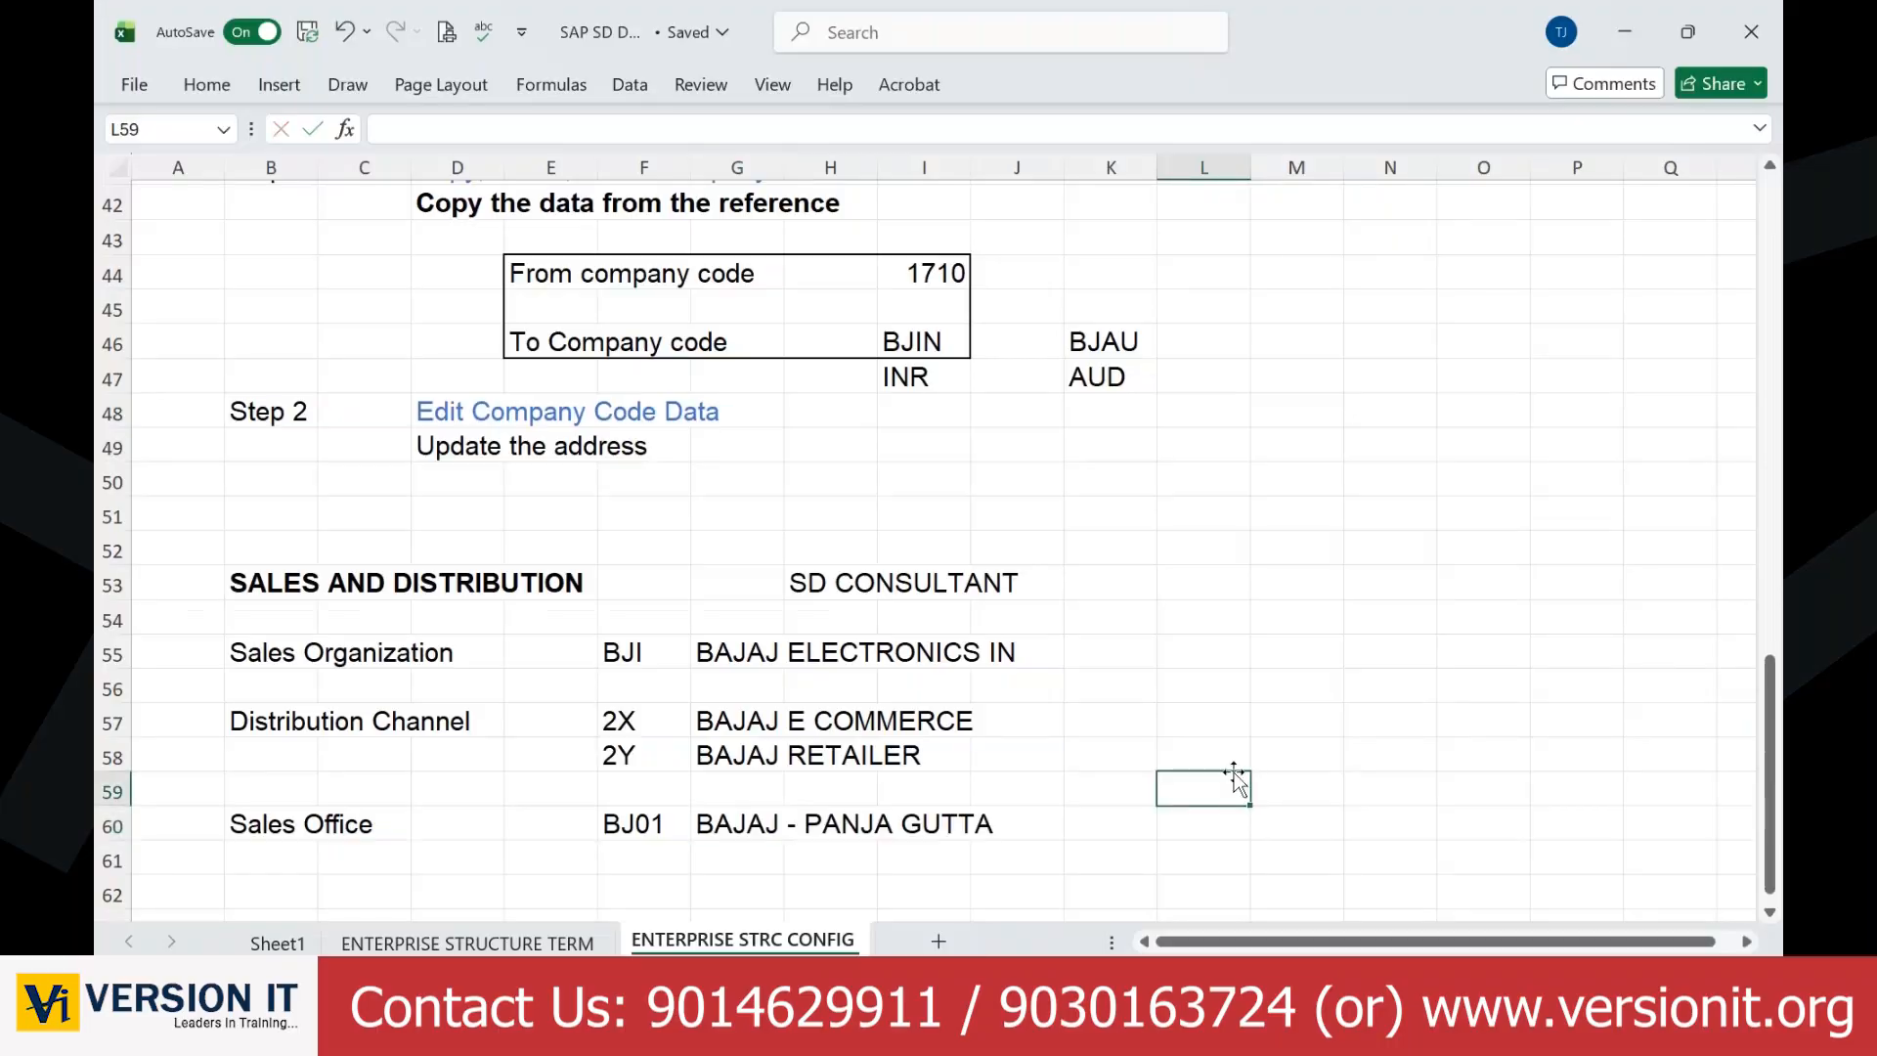
Step: Add the label Sales Group in cell B62 below the Sales Office entry
scroll(1237, 779, "down", 2)
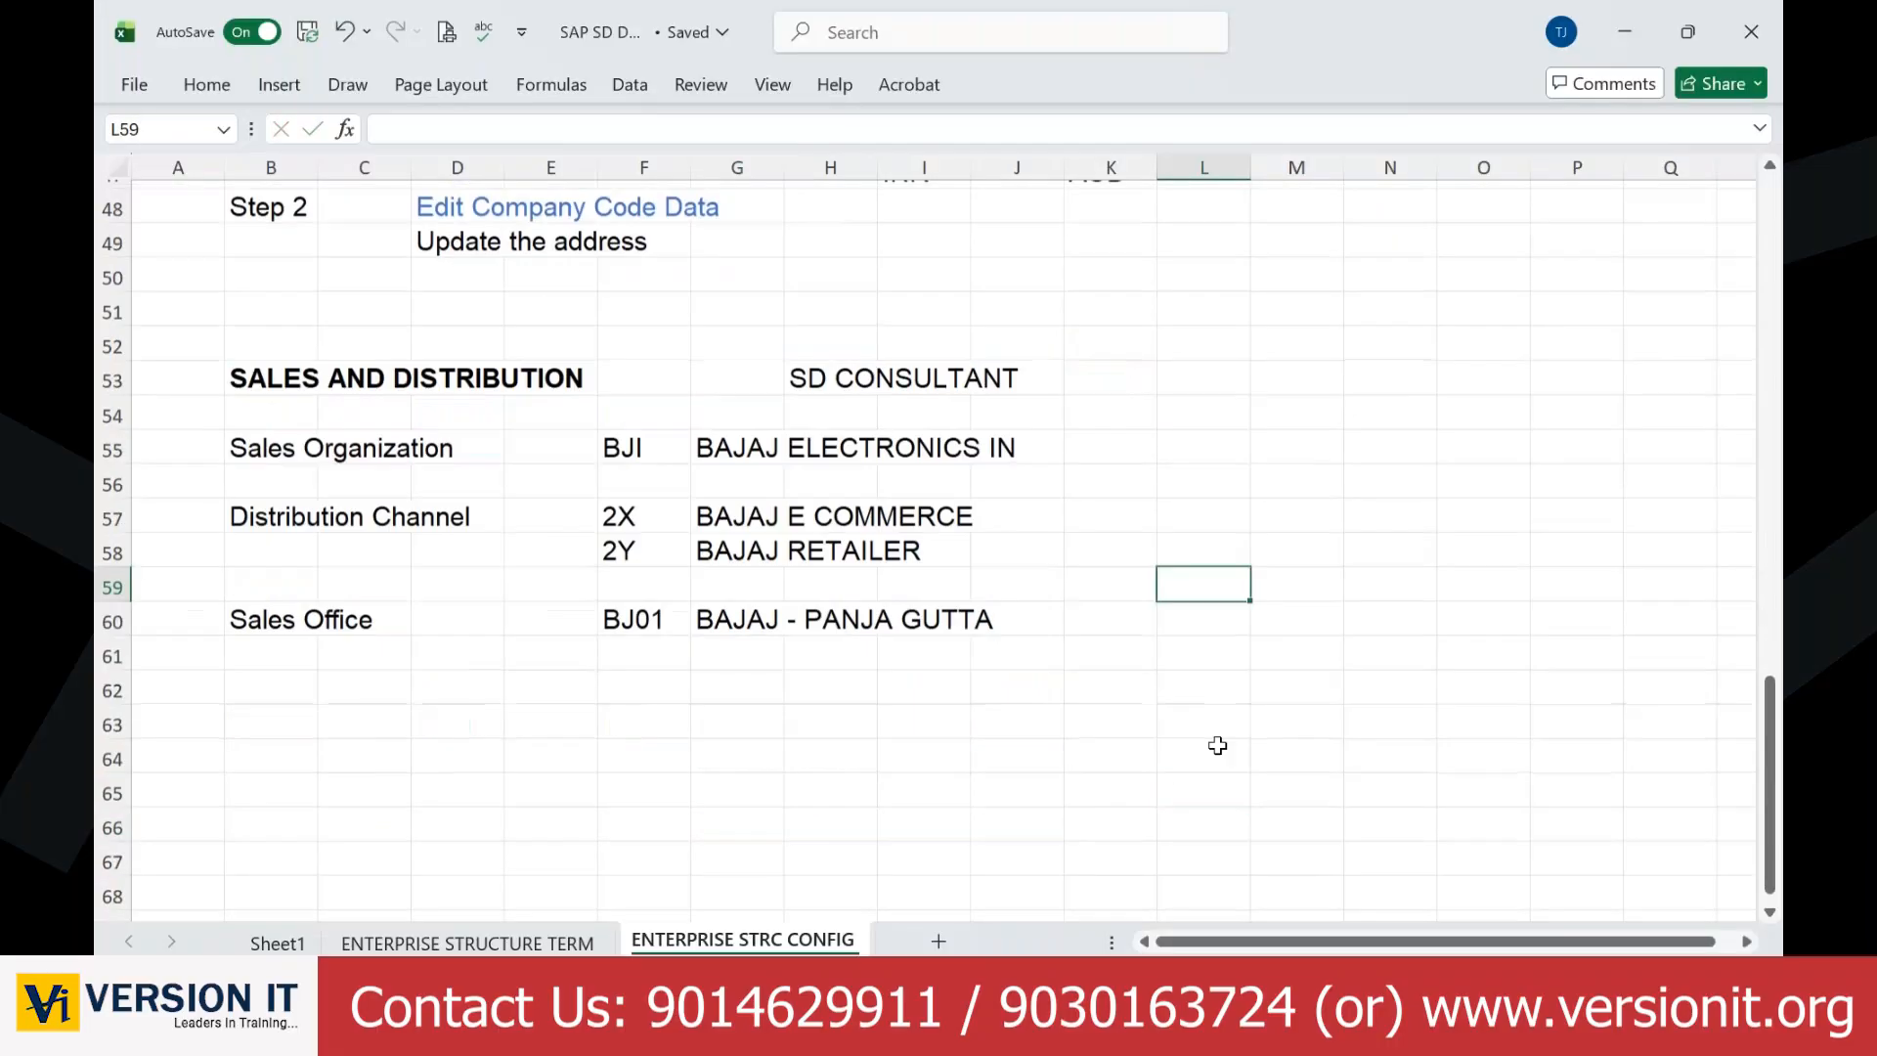
left_click(288, 693)
type("Sales")
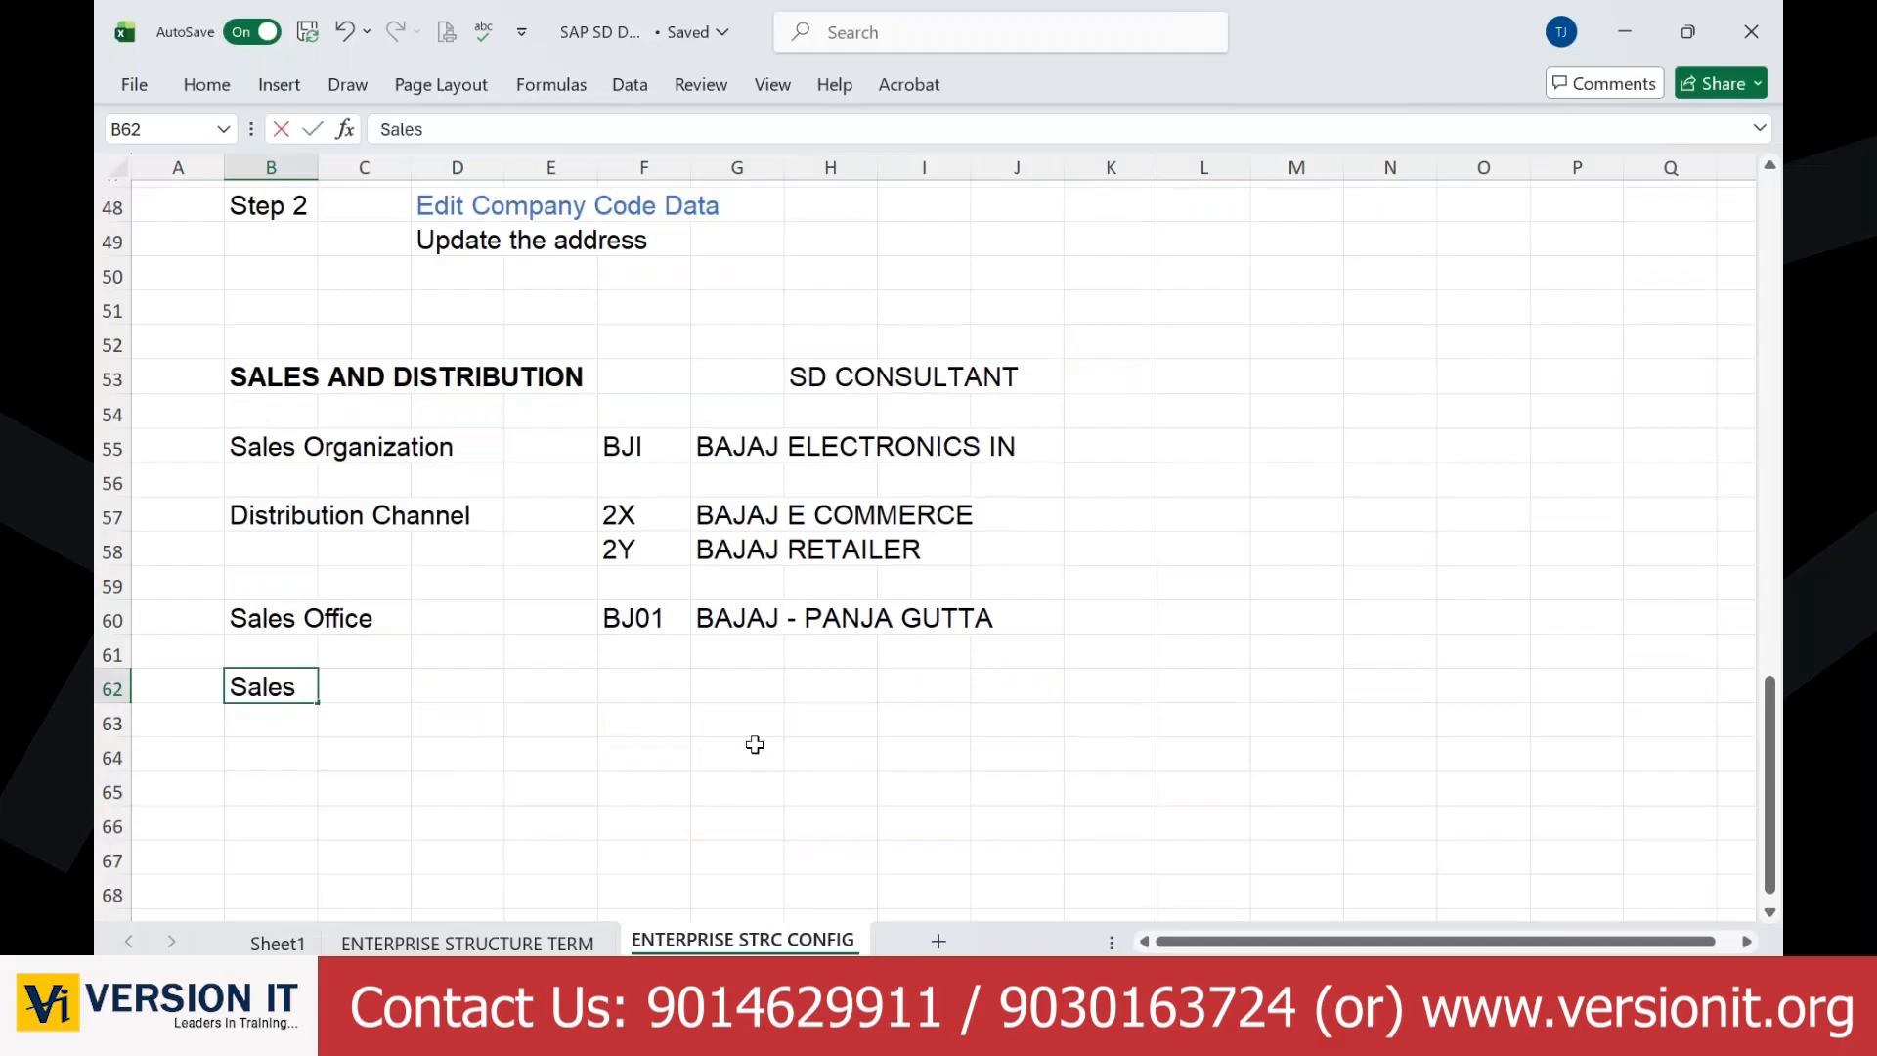
type(" Group")
key("Return")
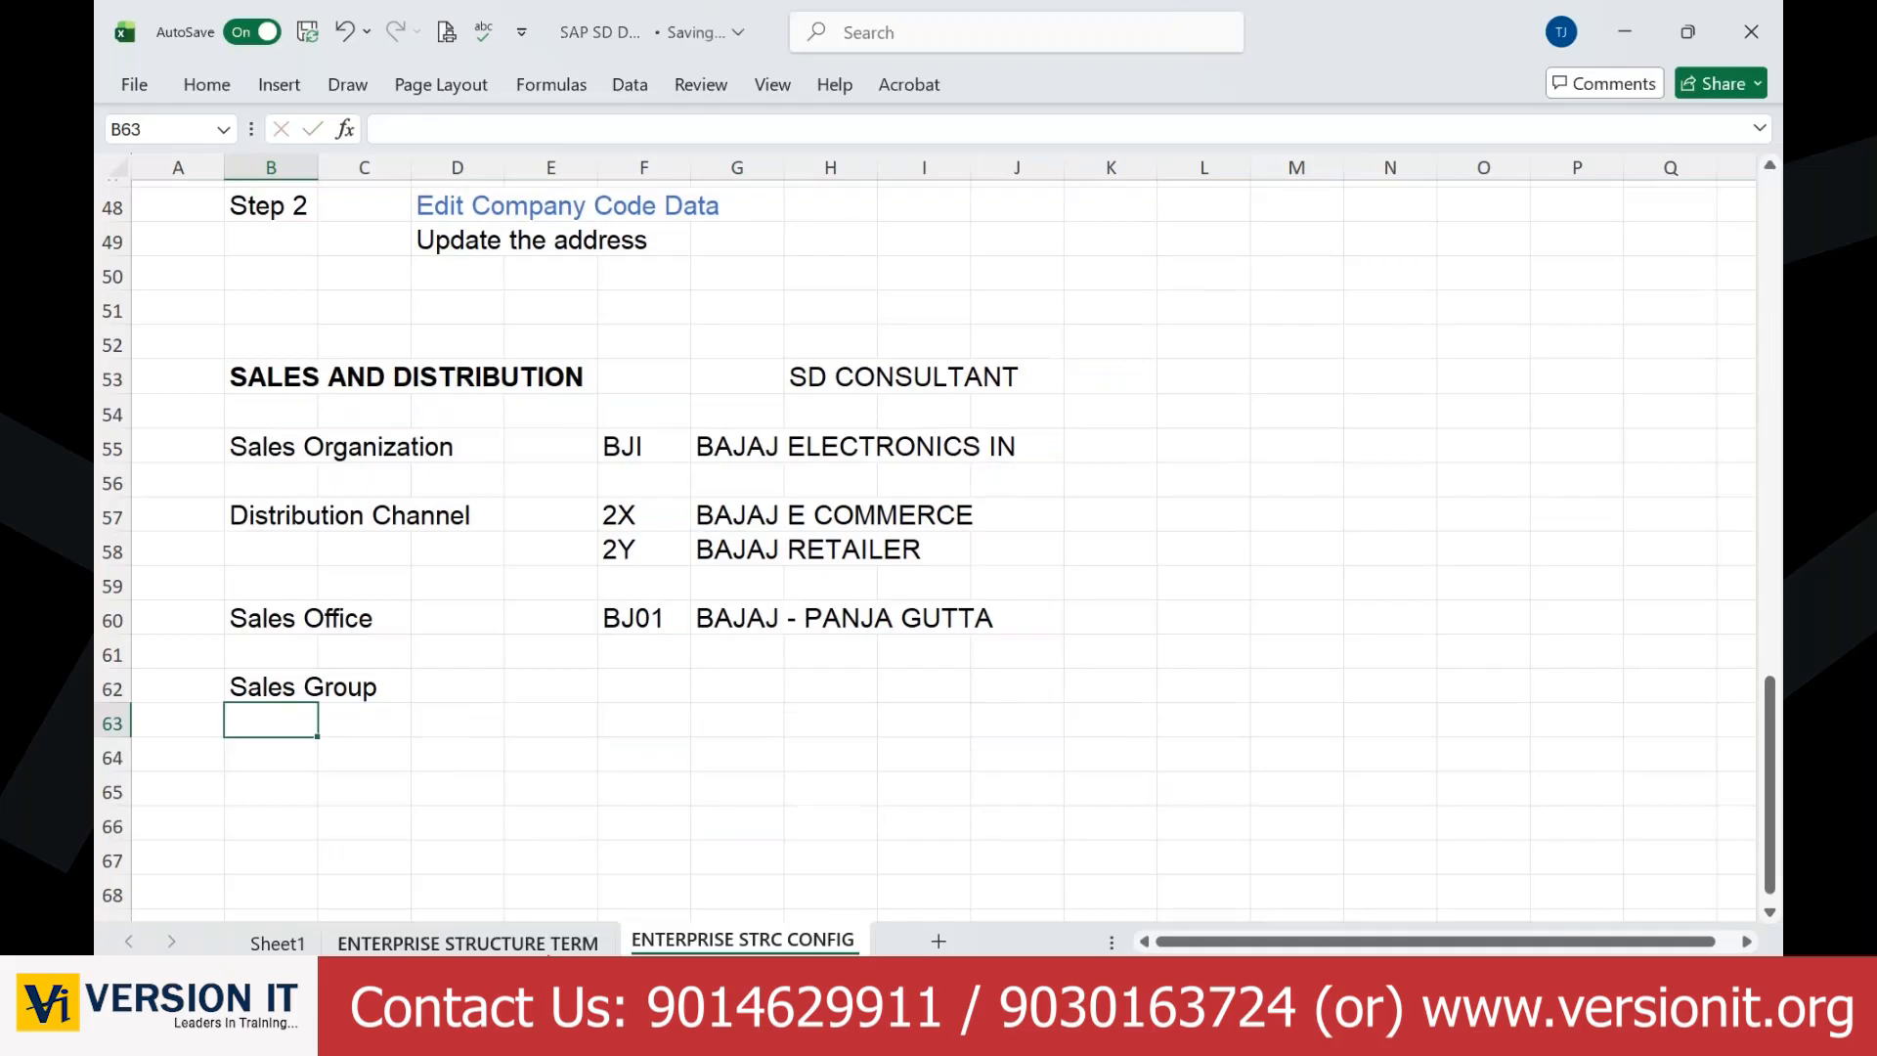
Step: On the ENTERPRISE STRUCTURE TERM sheet, insert four entire rows at row 72 in the SALES OFFICE section
left_click(550, 945)
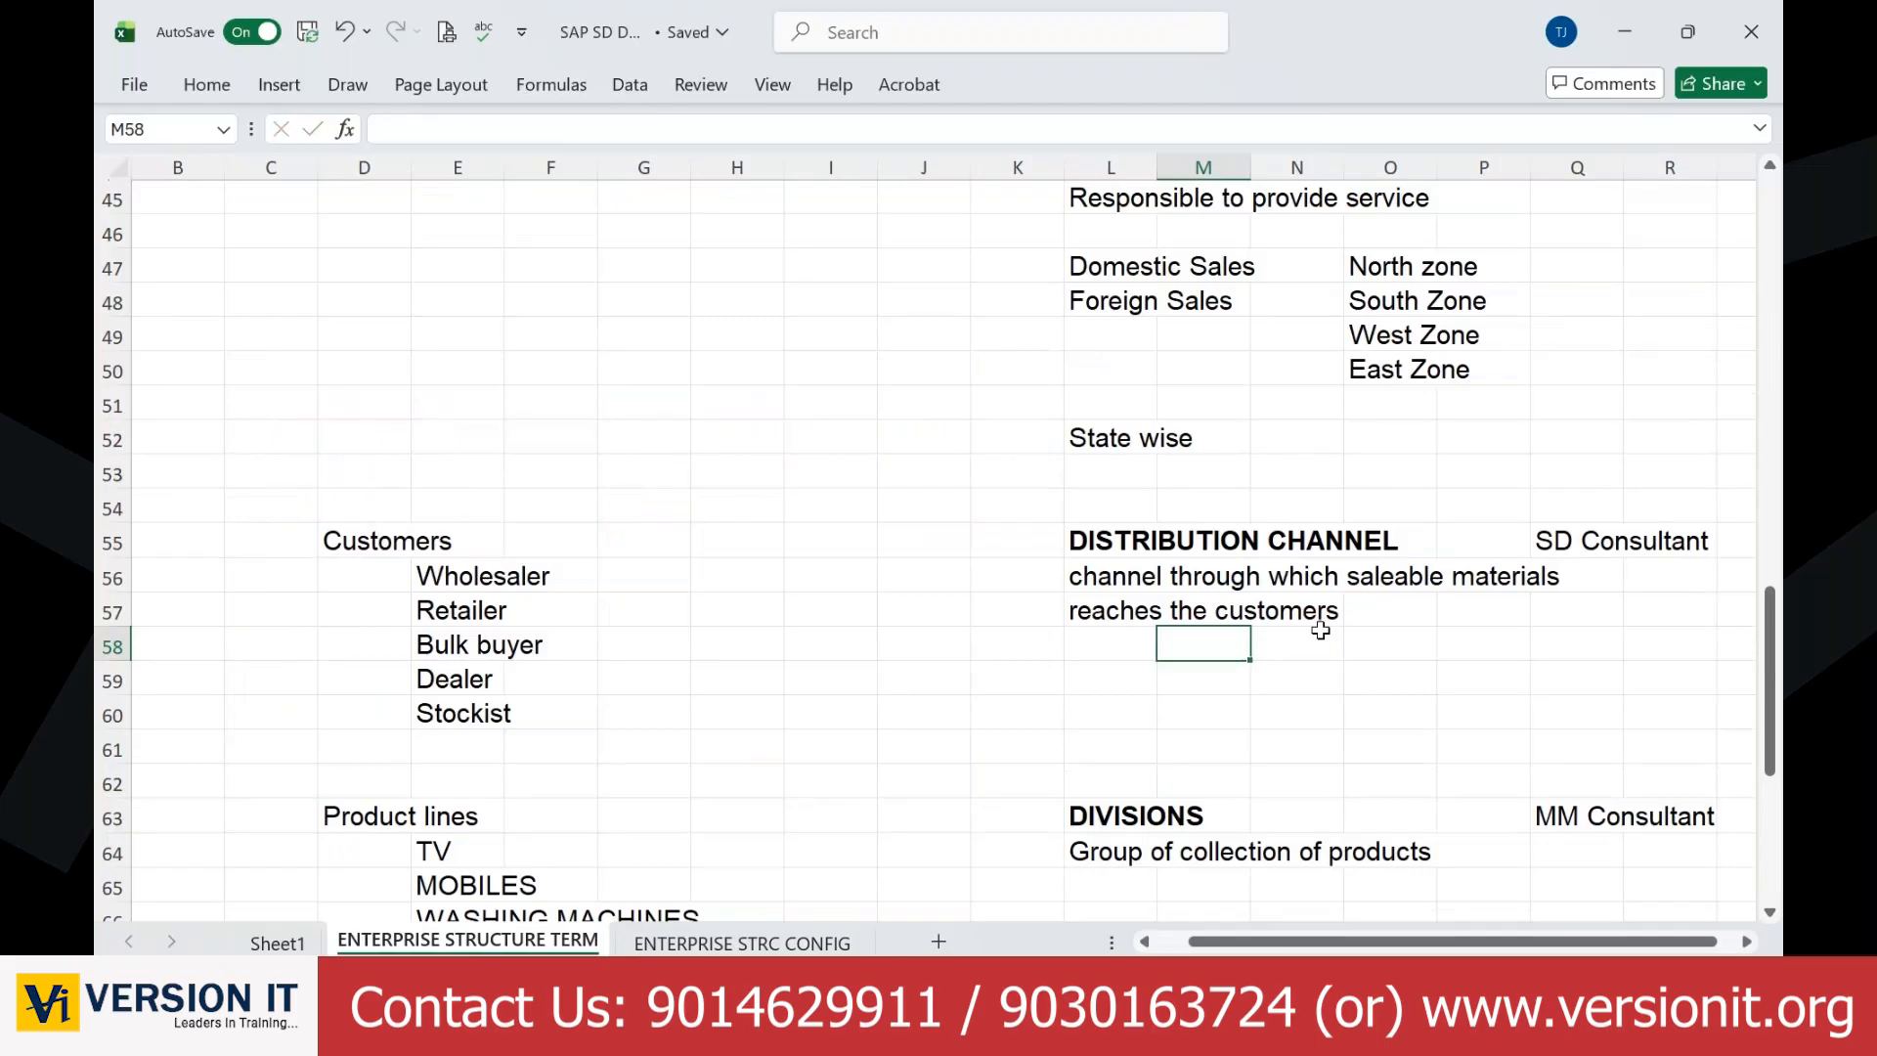
scroll(1321, 631, "down", 5)
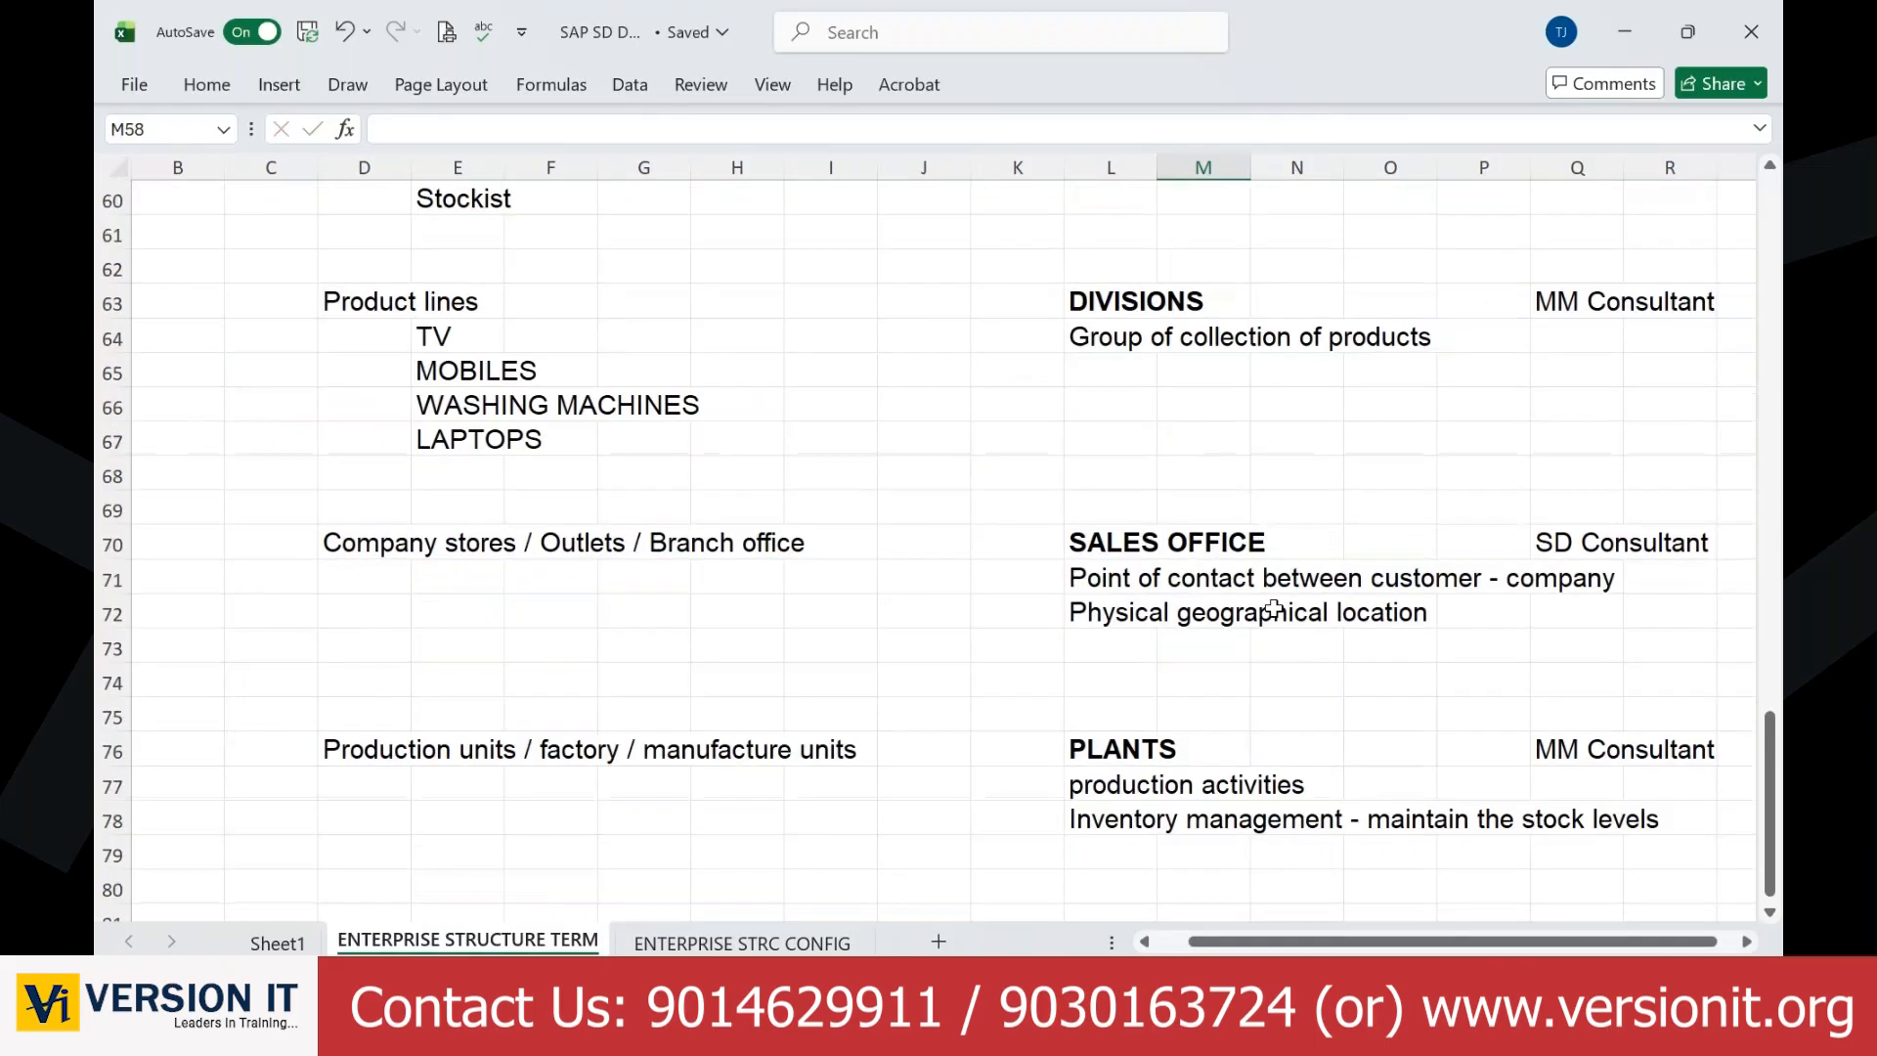
left_click(273, 636)
left_click(277, 609)
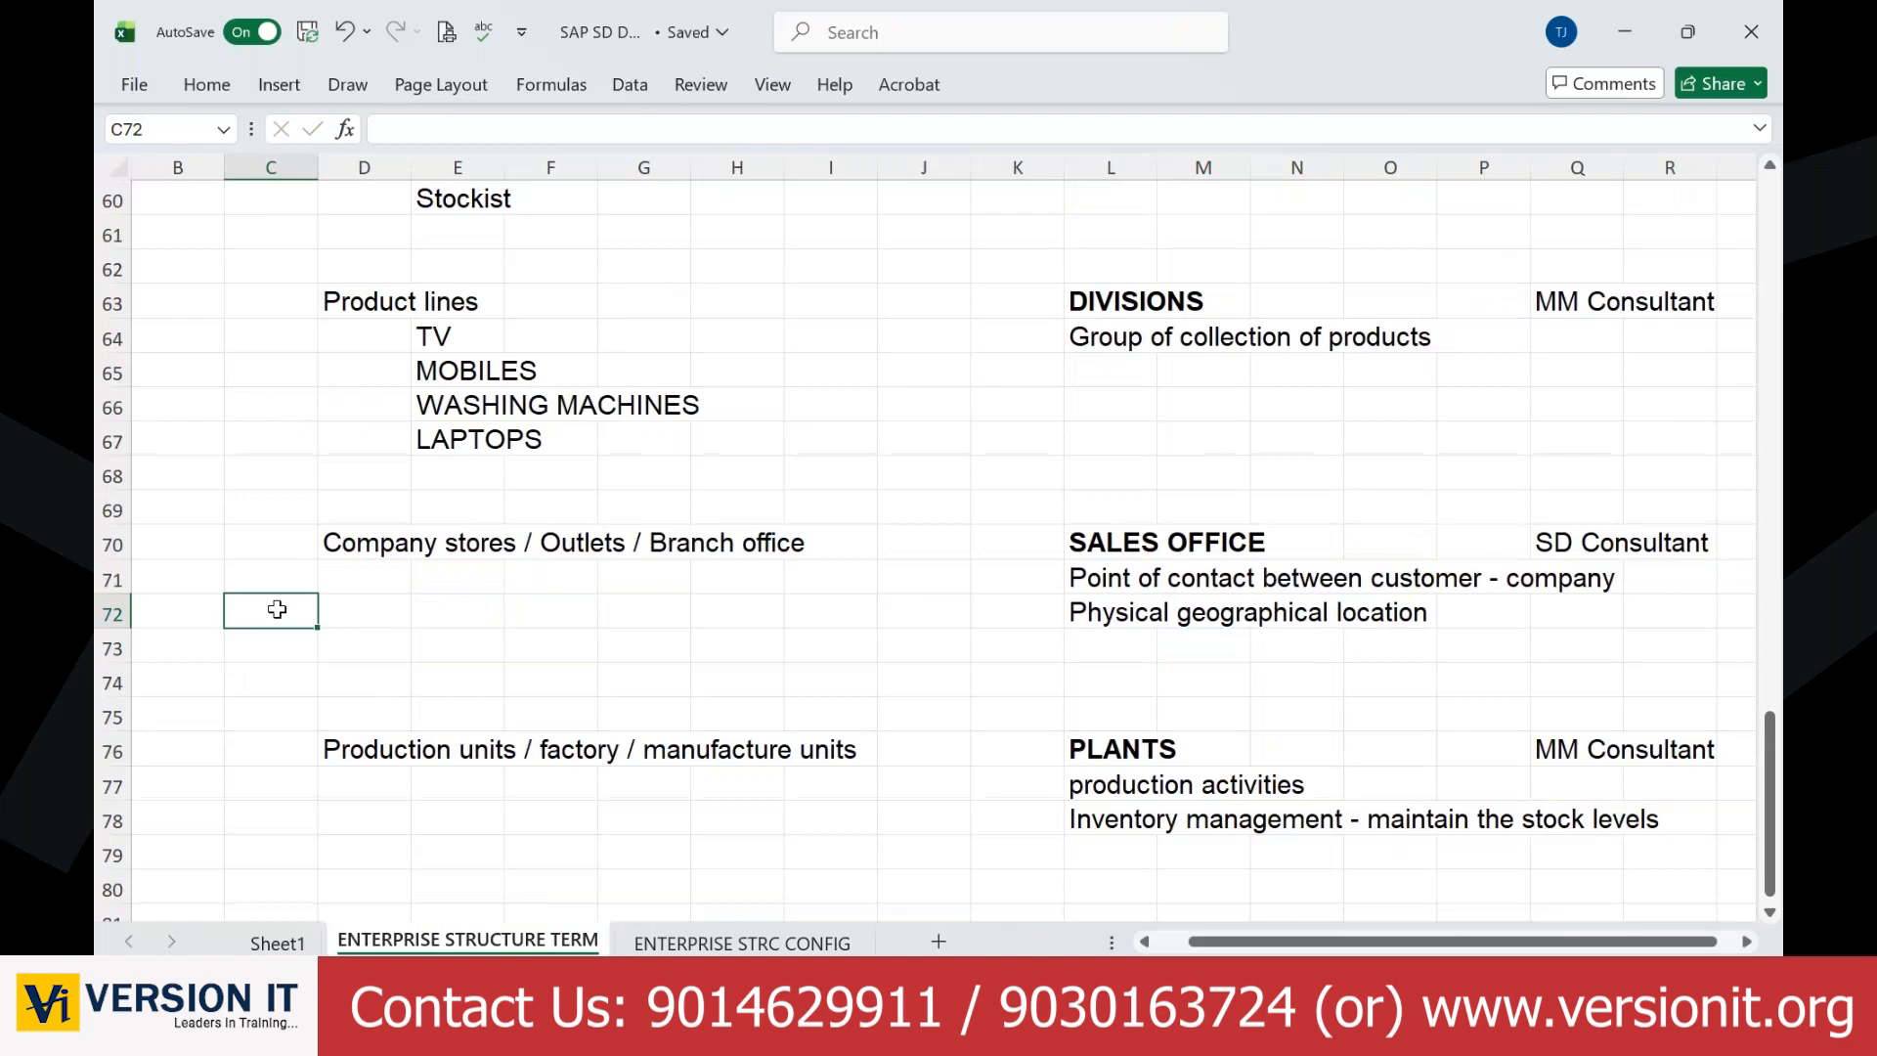
left_click(414, 419)
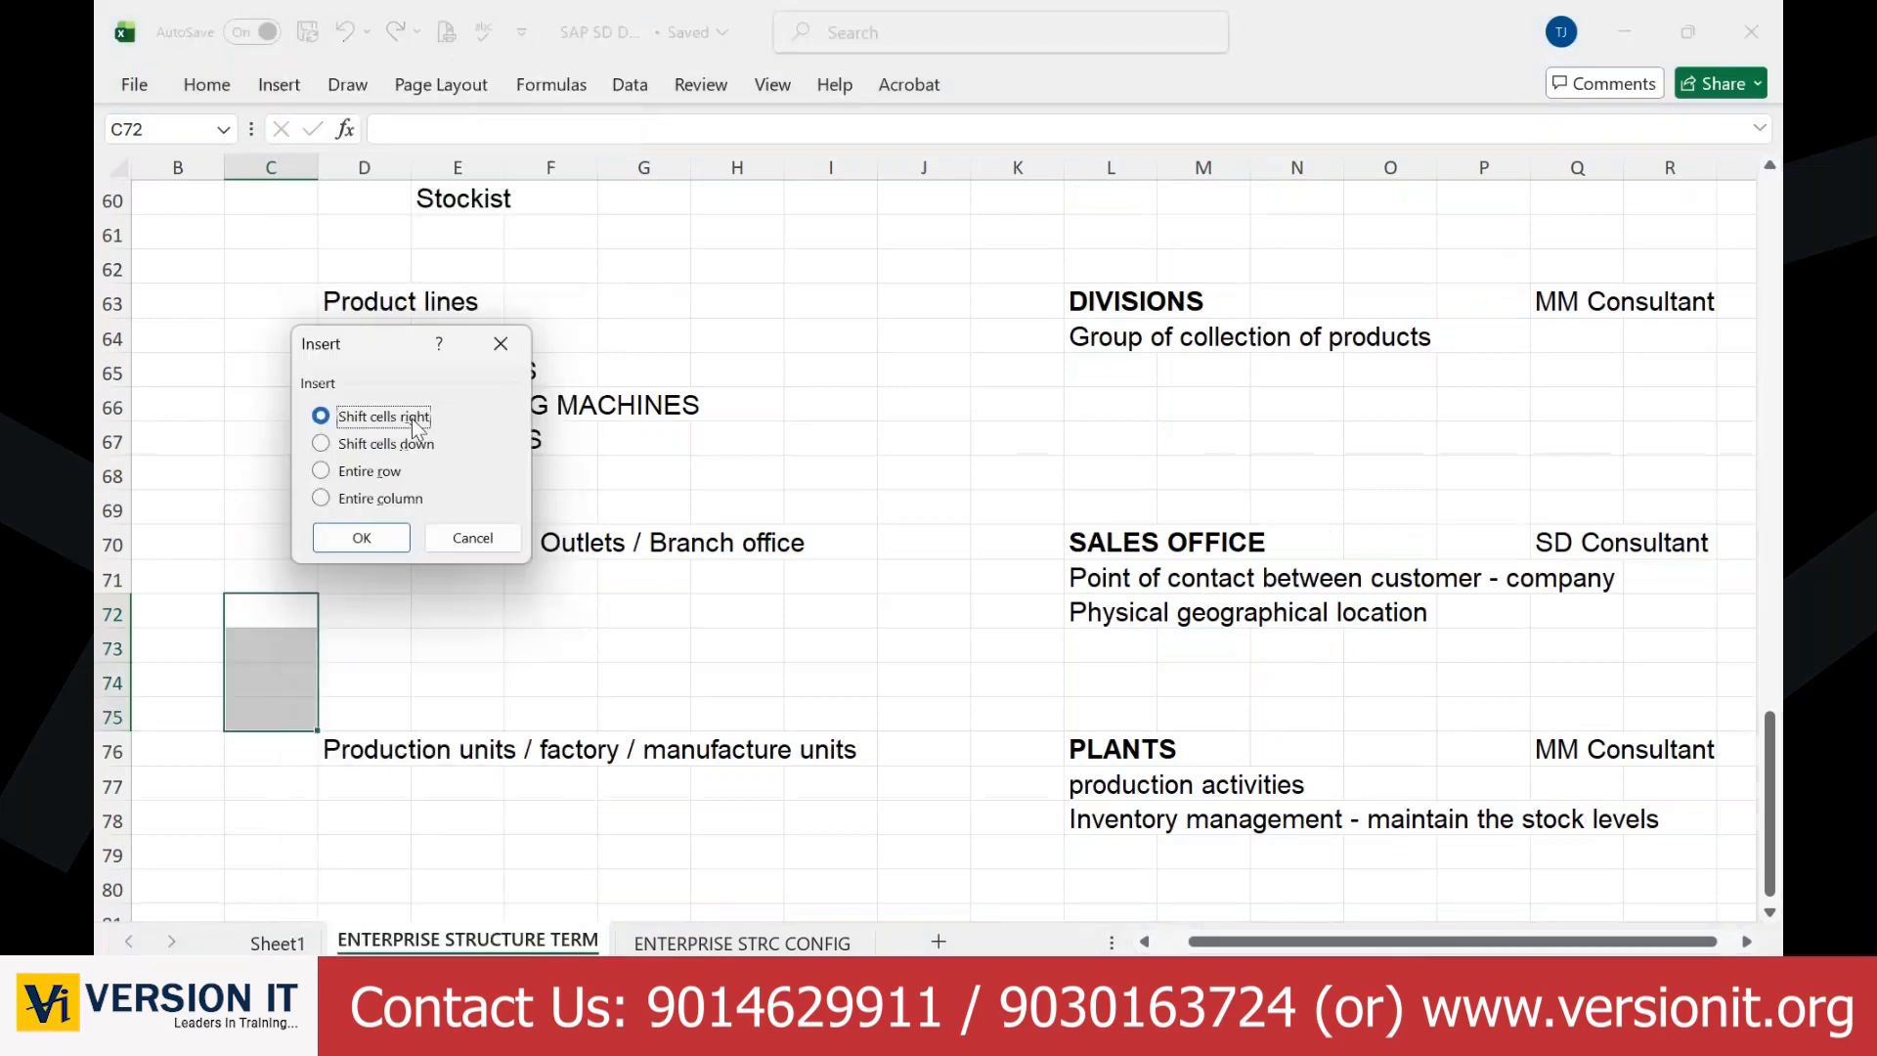
left_click(393, 443)
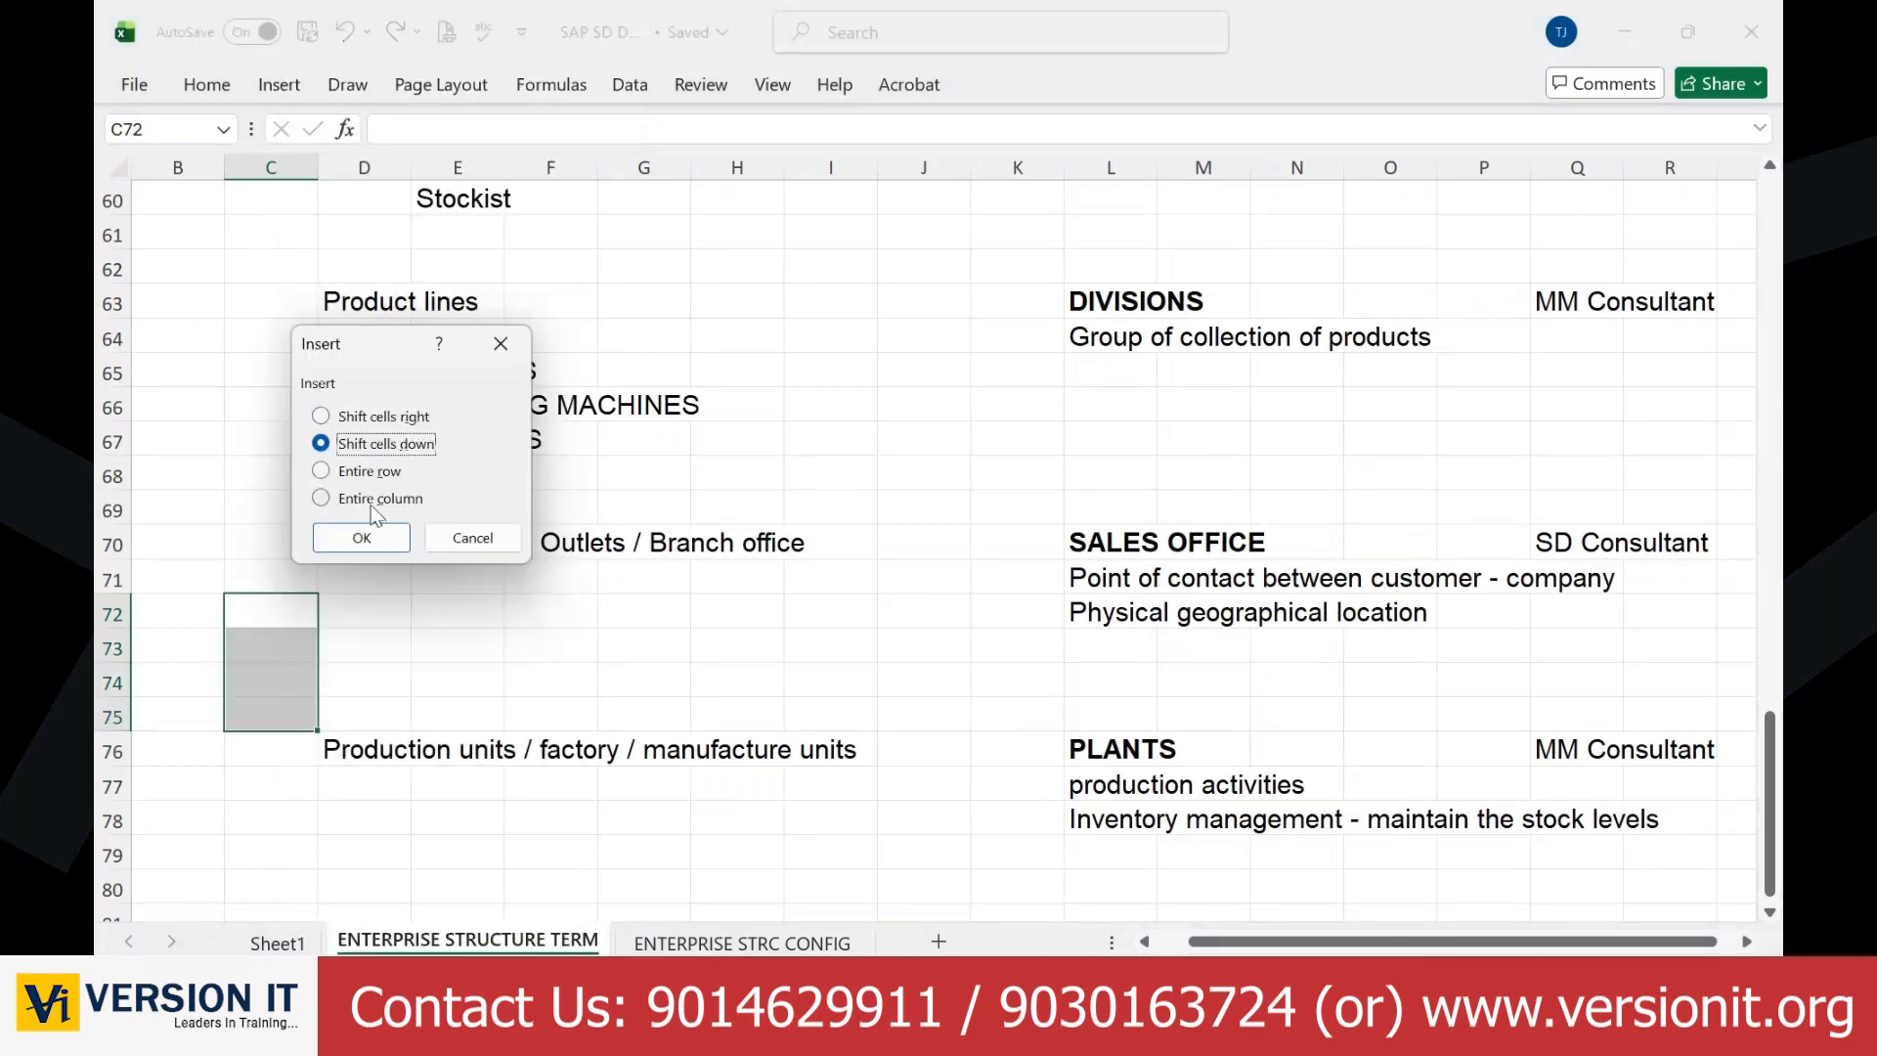
left_click(363, 538)
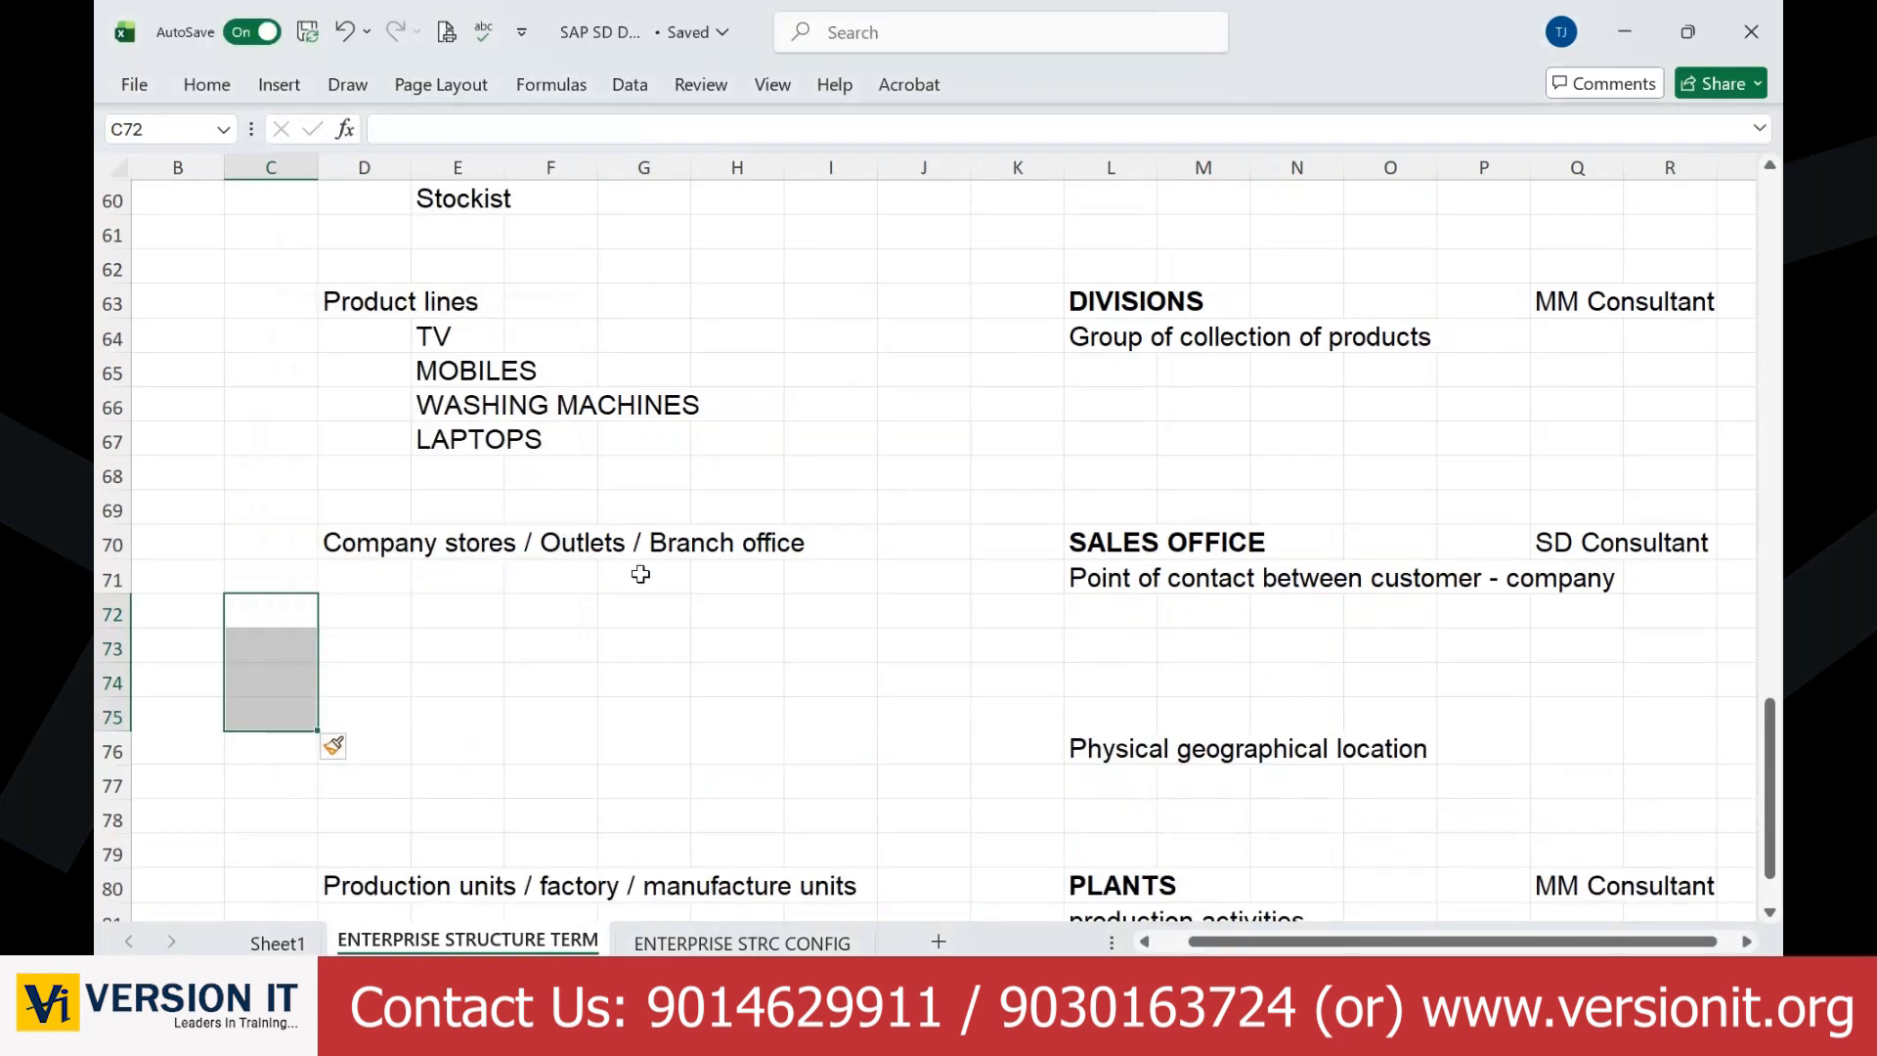
Step: Move the text Physical geographical location from cell L76 back up to L72 under the sales office definition
left_click(1113, 611)
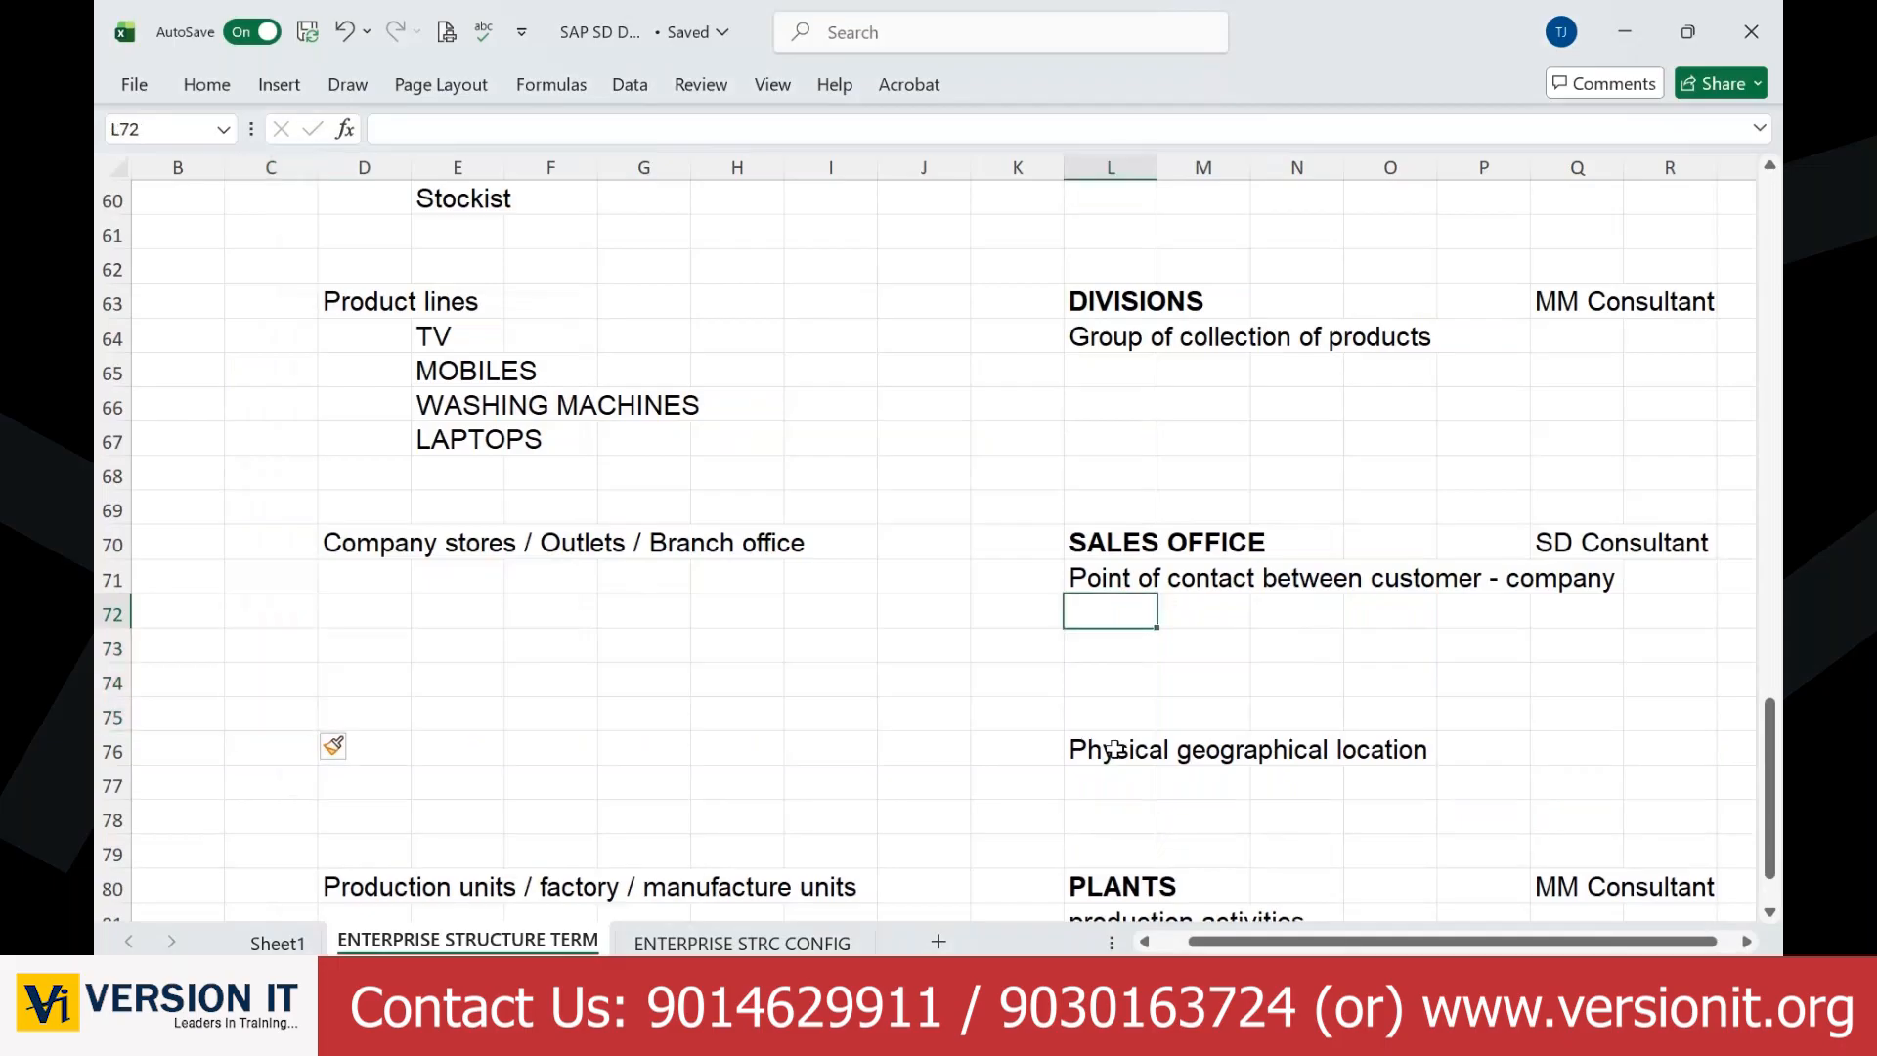
left_click(1114, 749)
key("ctrl+c")
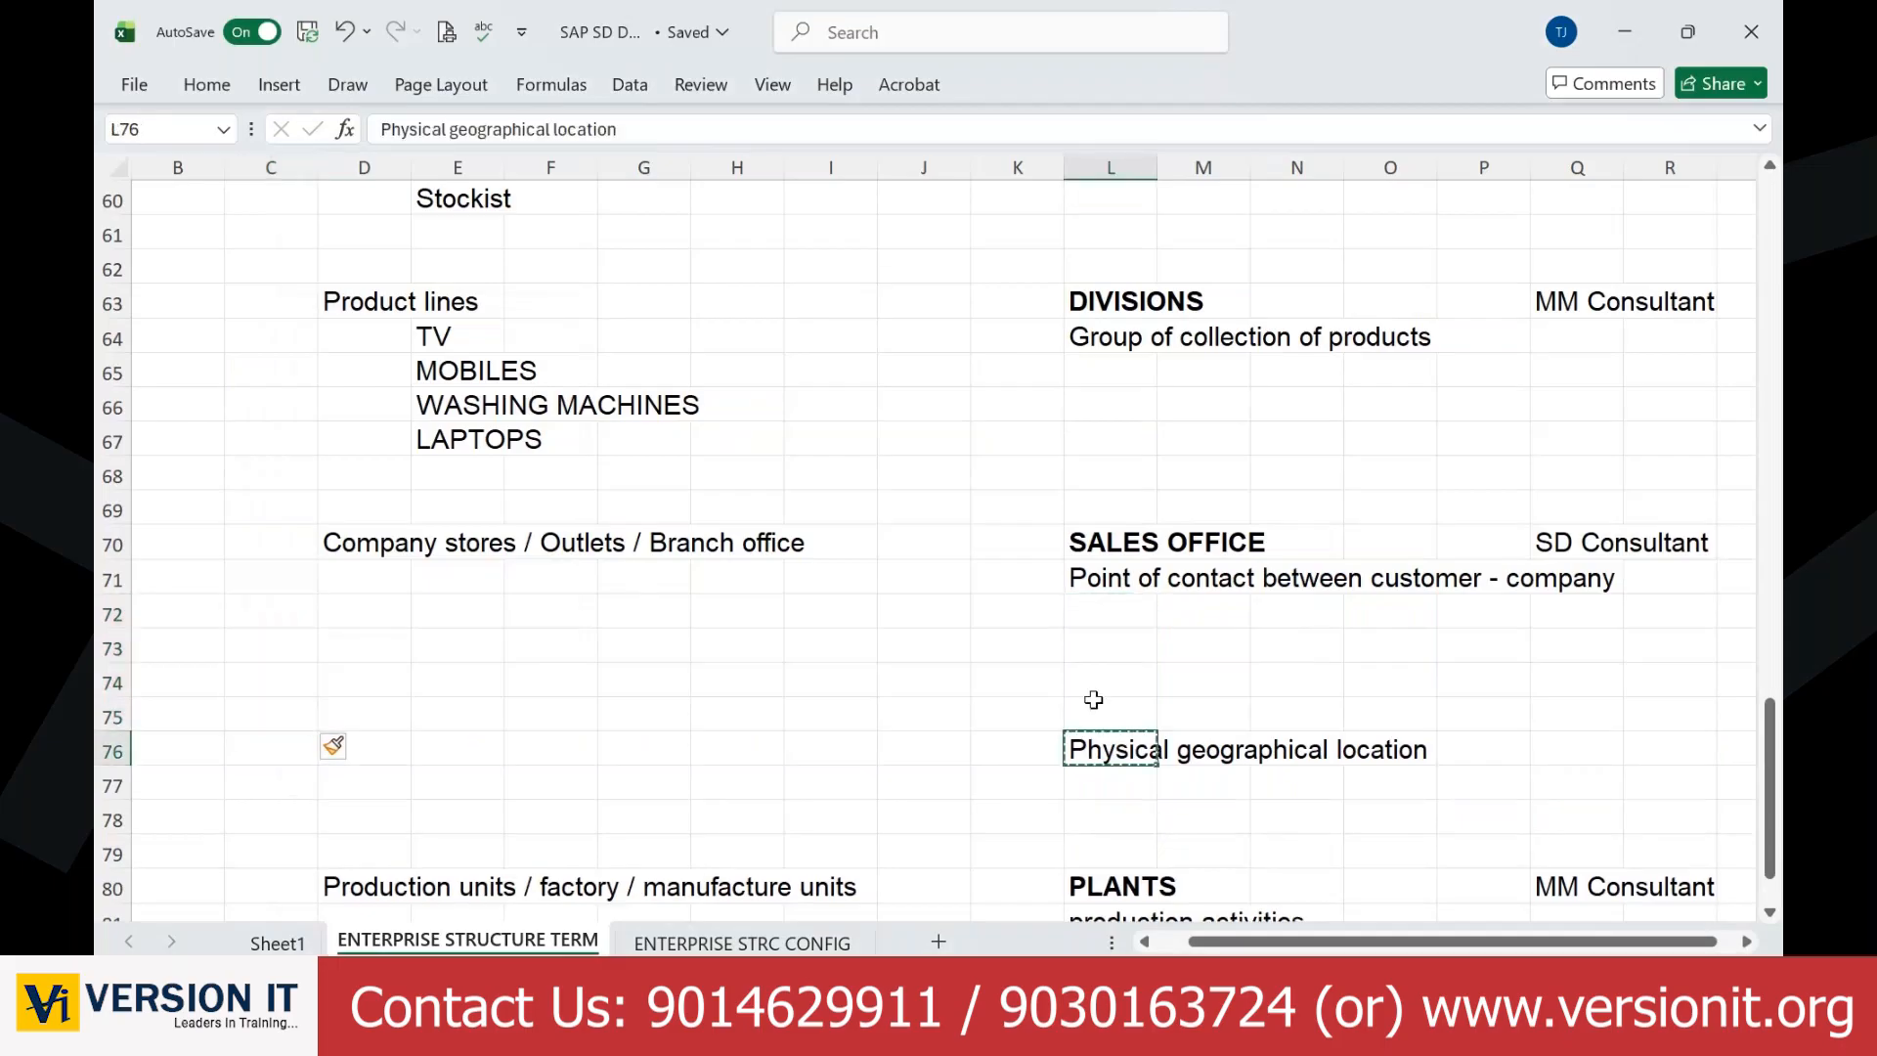
left_click(1099, 613)
key("ctrl+v")
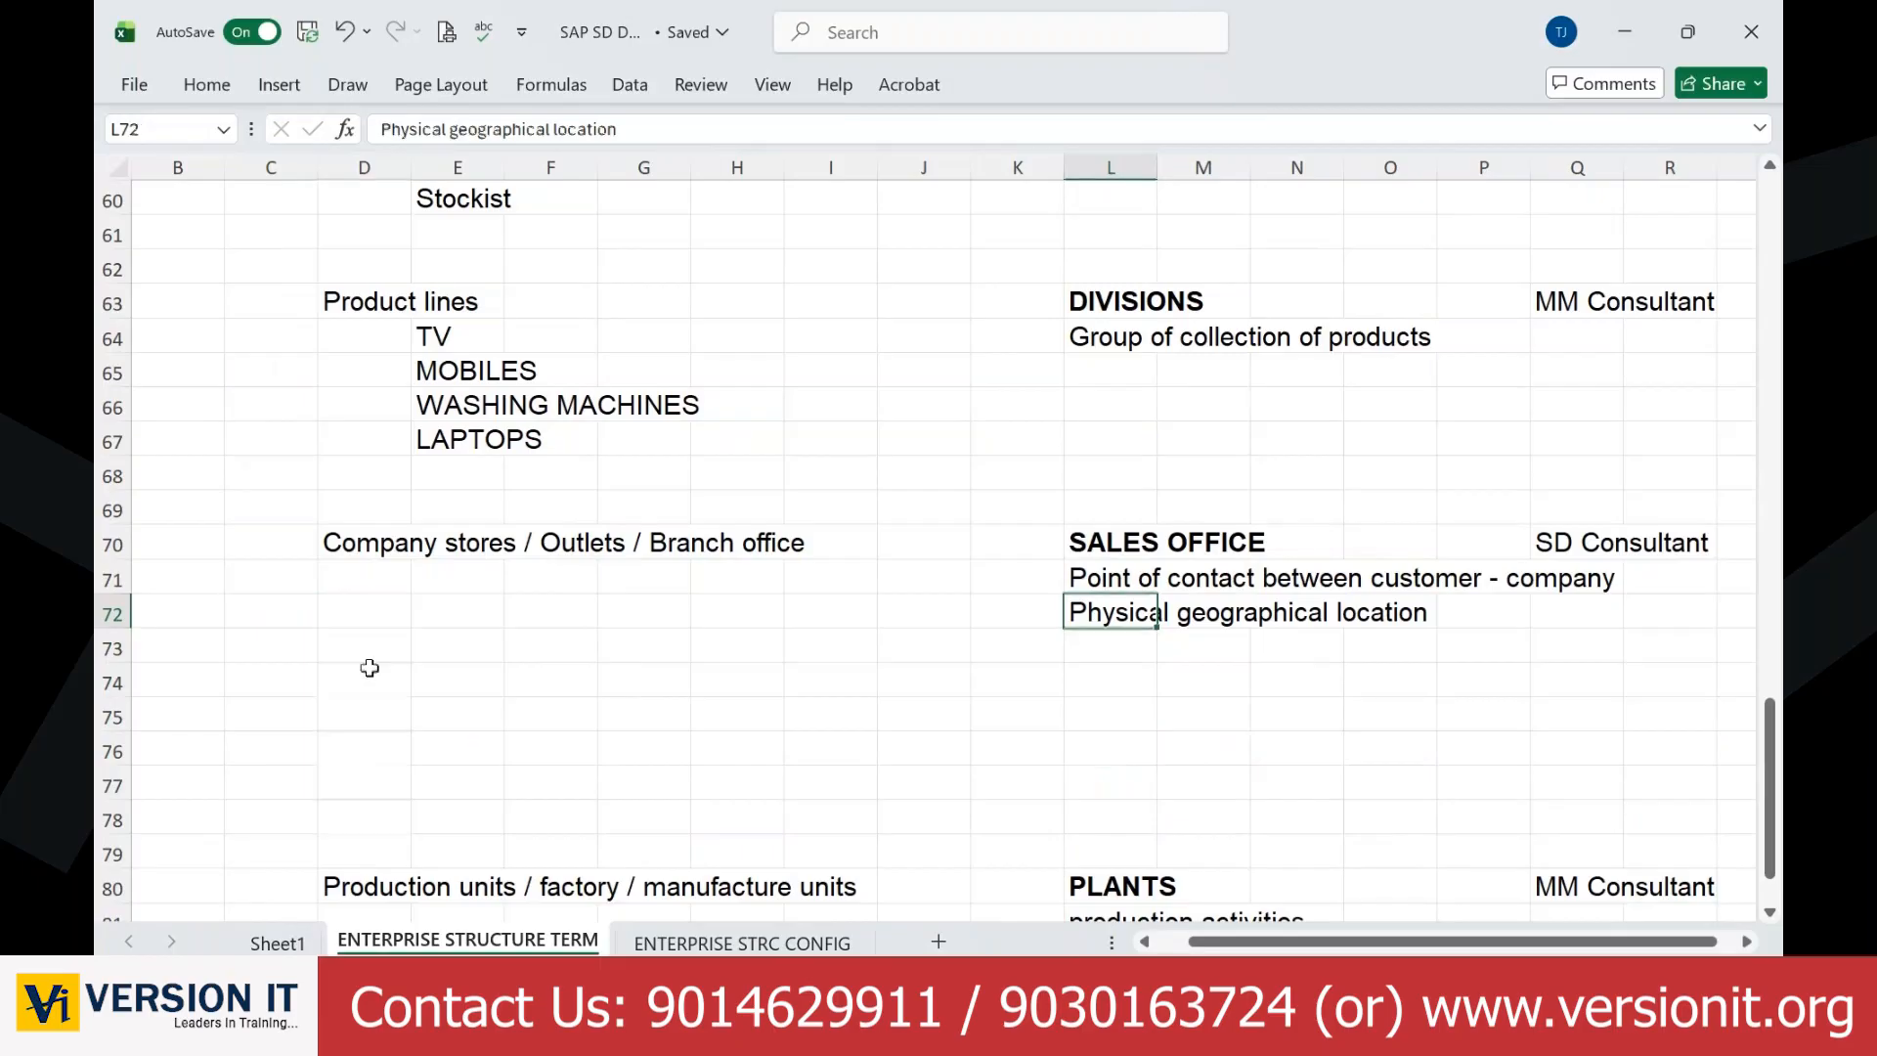
Step: Insert five entire rows at row 74 between the SALES OFFICE and PLANTS sections
left_click_drag(368, 668, 375, 824)
right_click(375, 825)
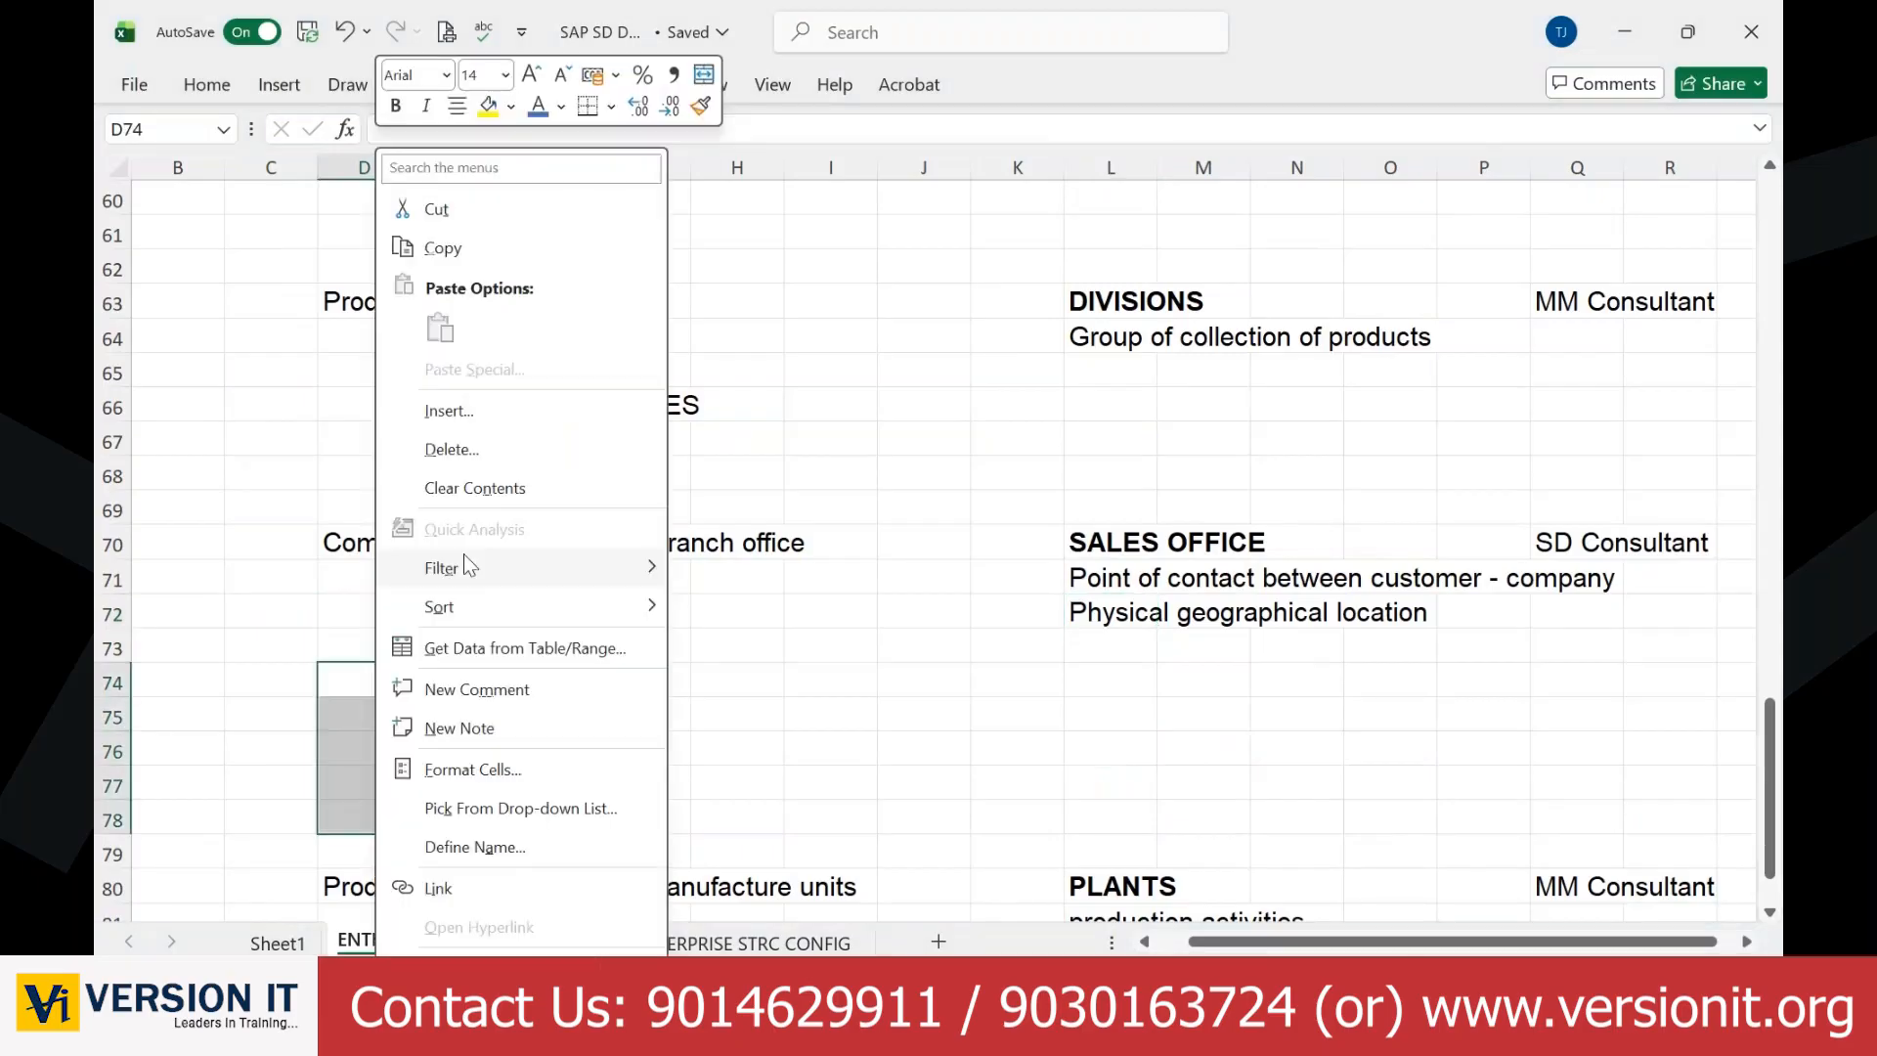
left_click(452, 411)
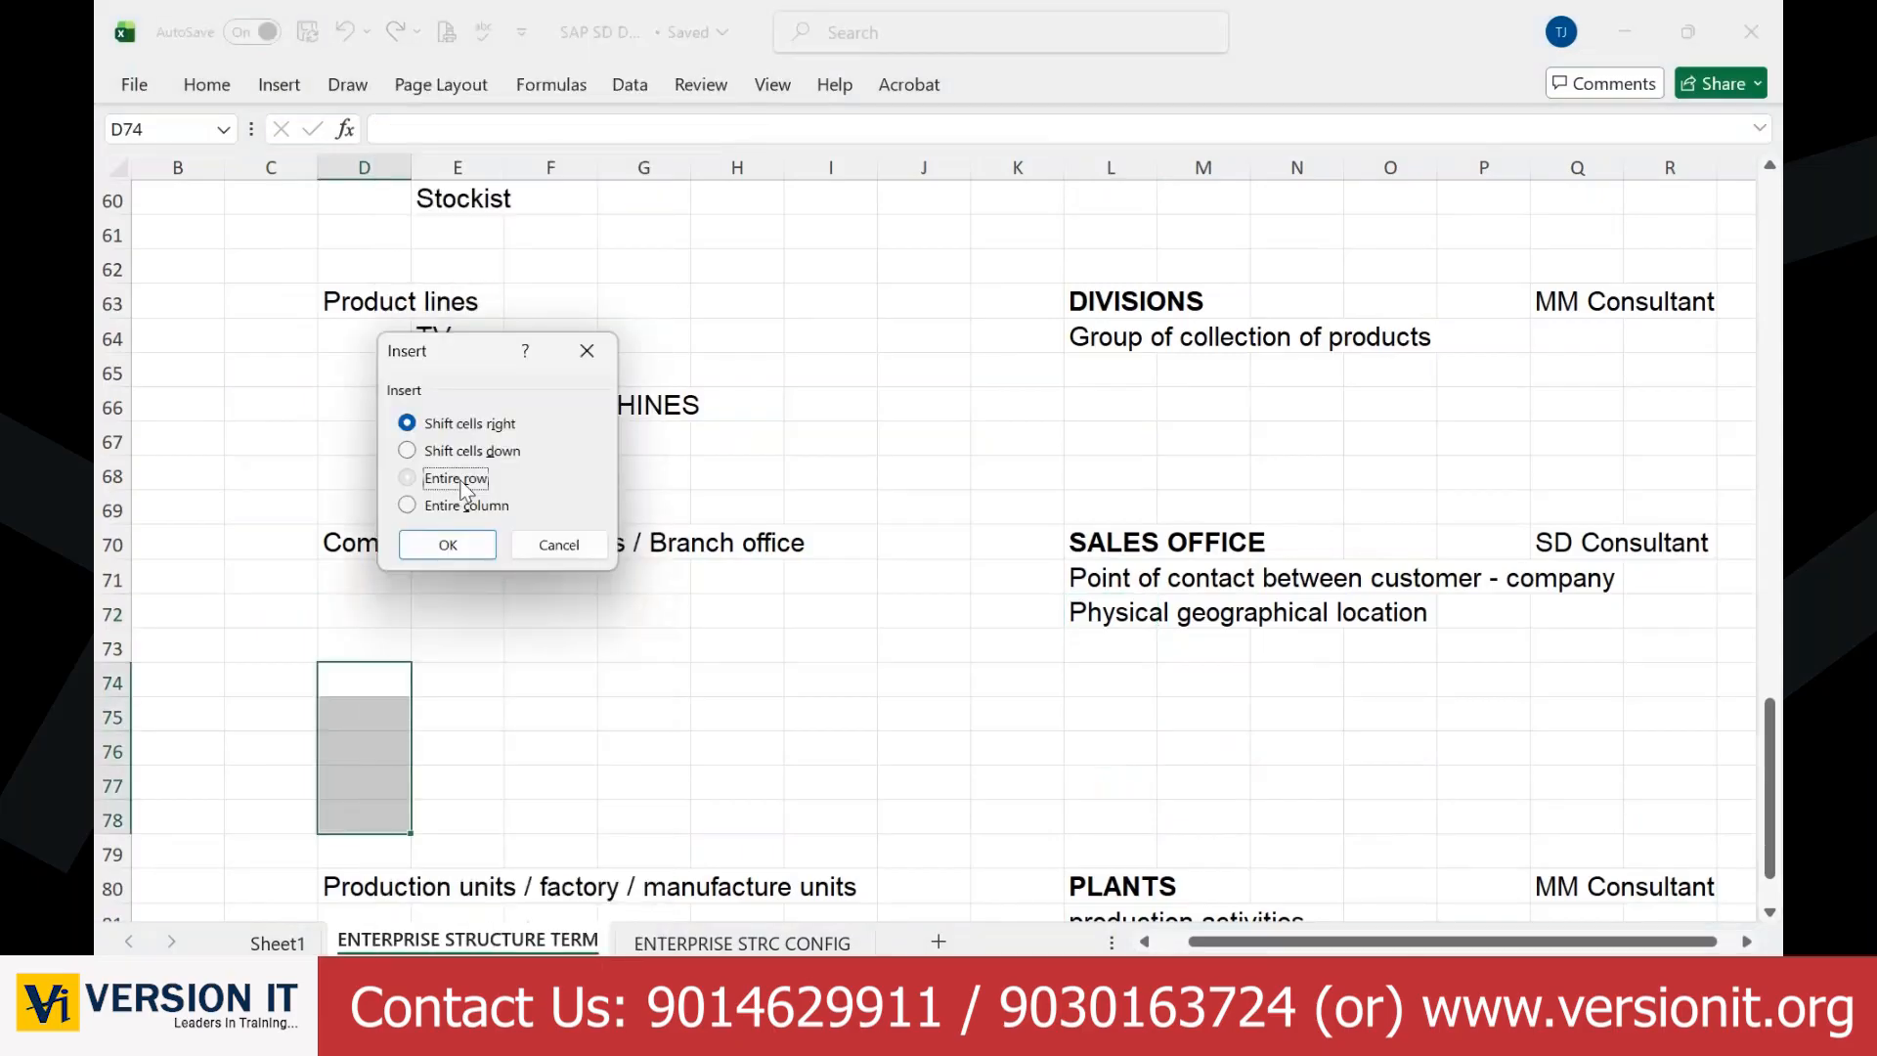
left_click(455, 478)
key("Return")
Step: Enter SALES PERSONS in cell L75 below the sales office definition and make it bold
left_click(1115, 716)
key("Caps_Lock")
type("SA")
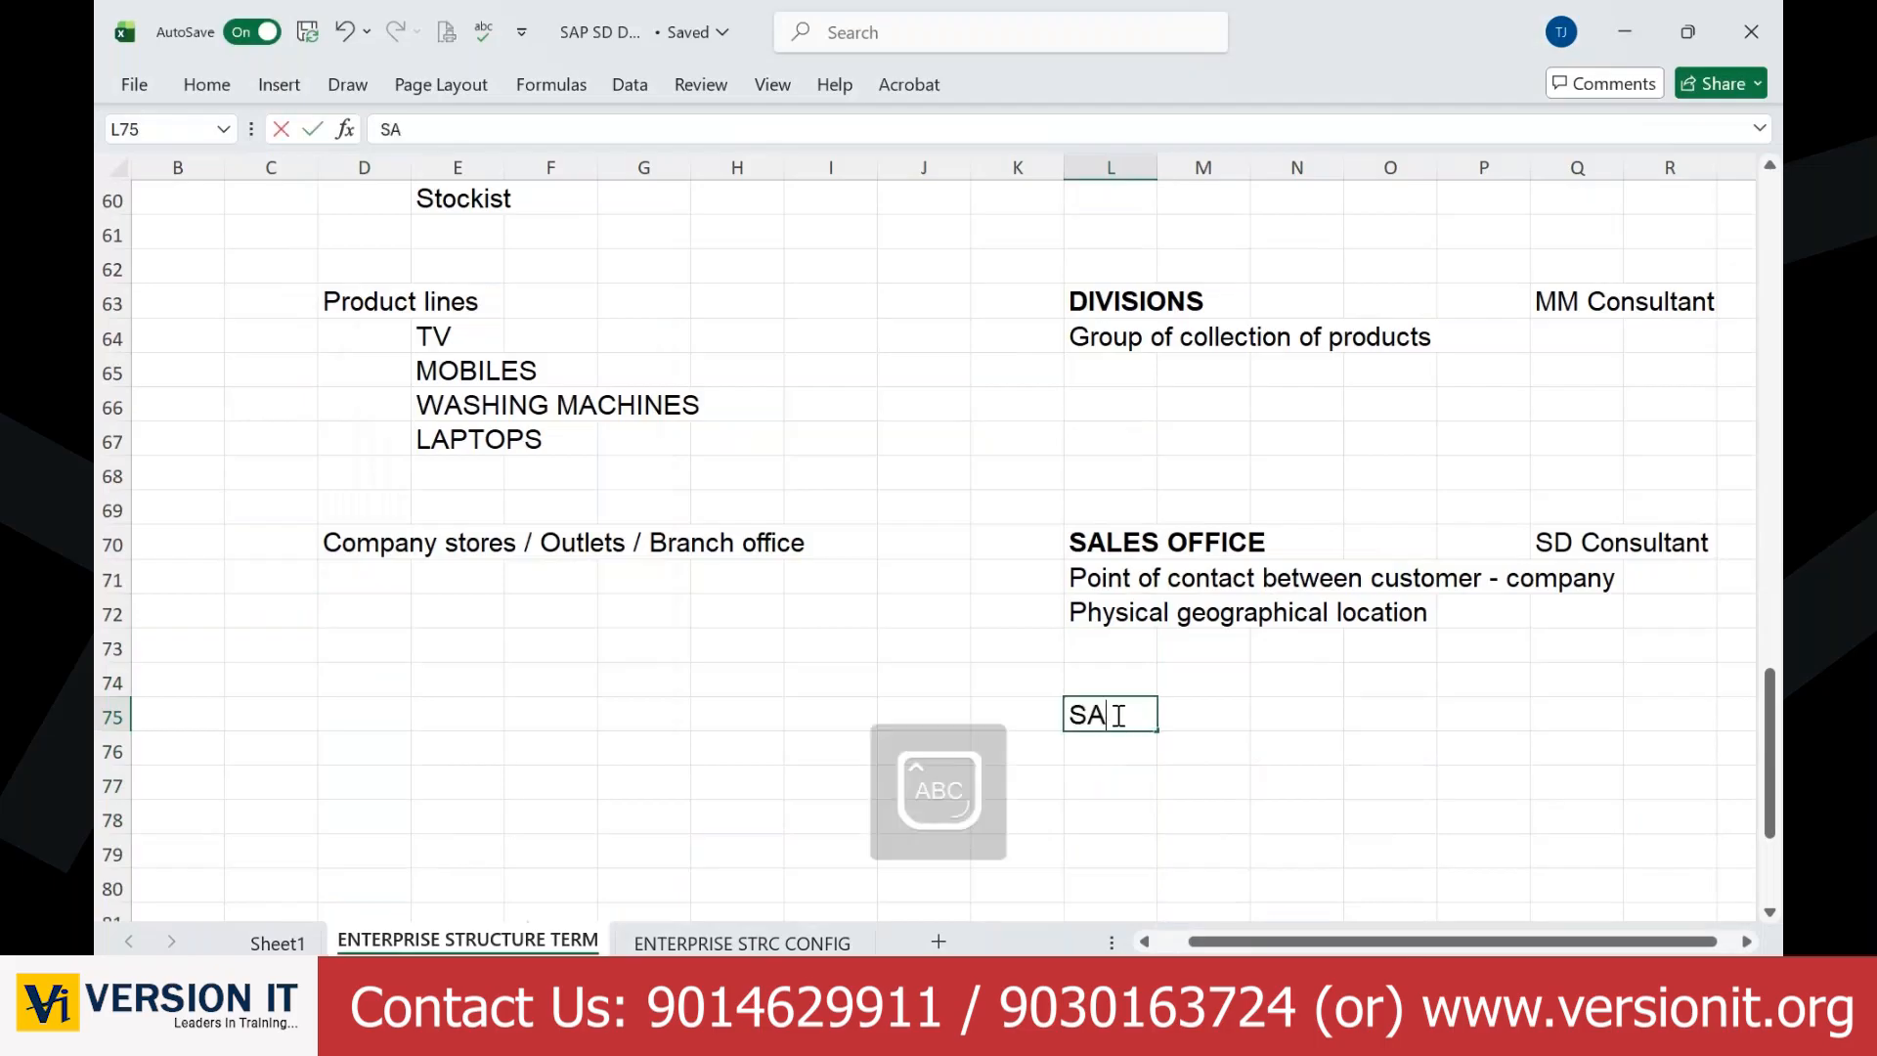
type("LES PERSONS")
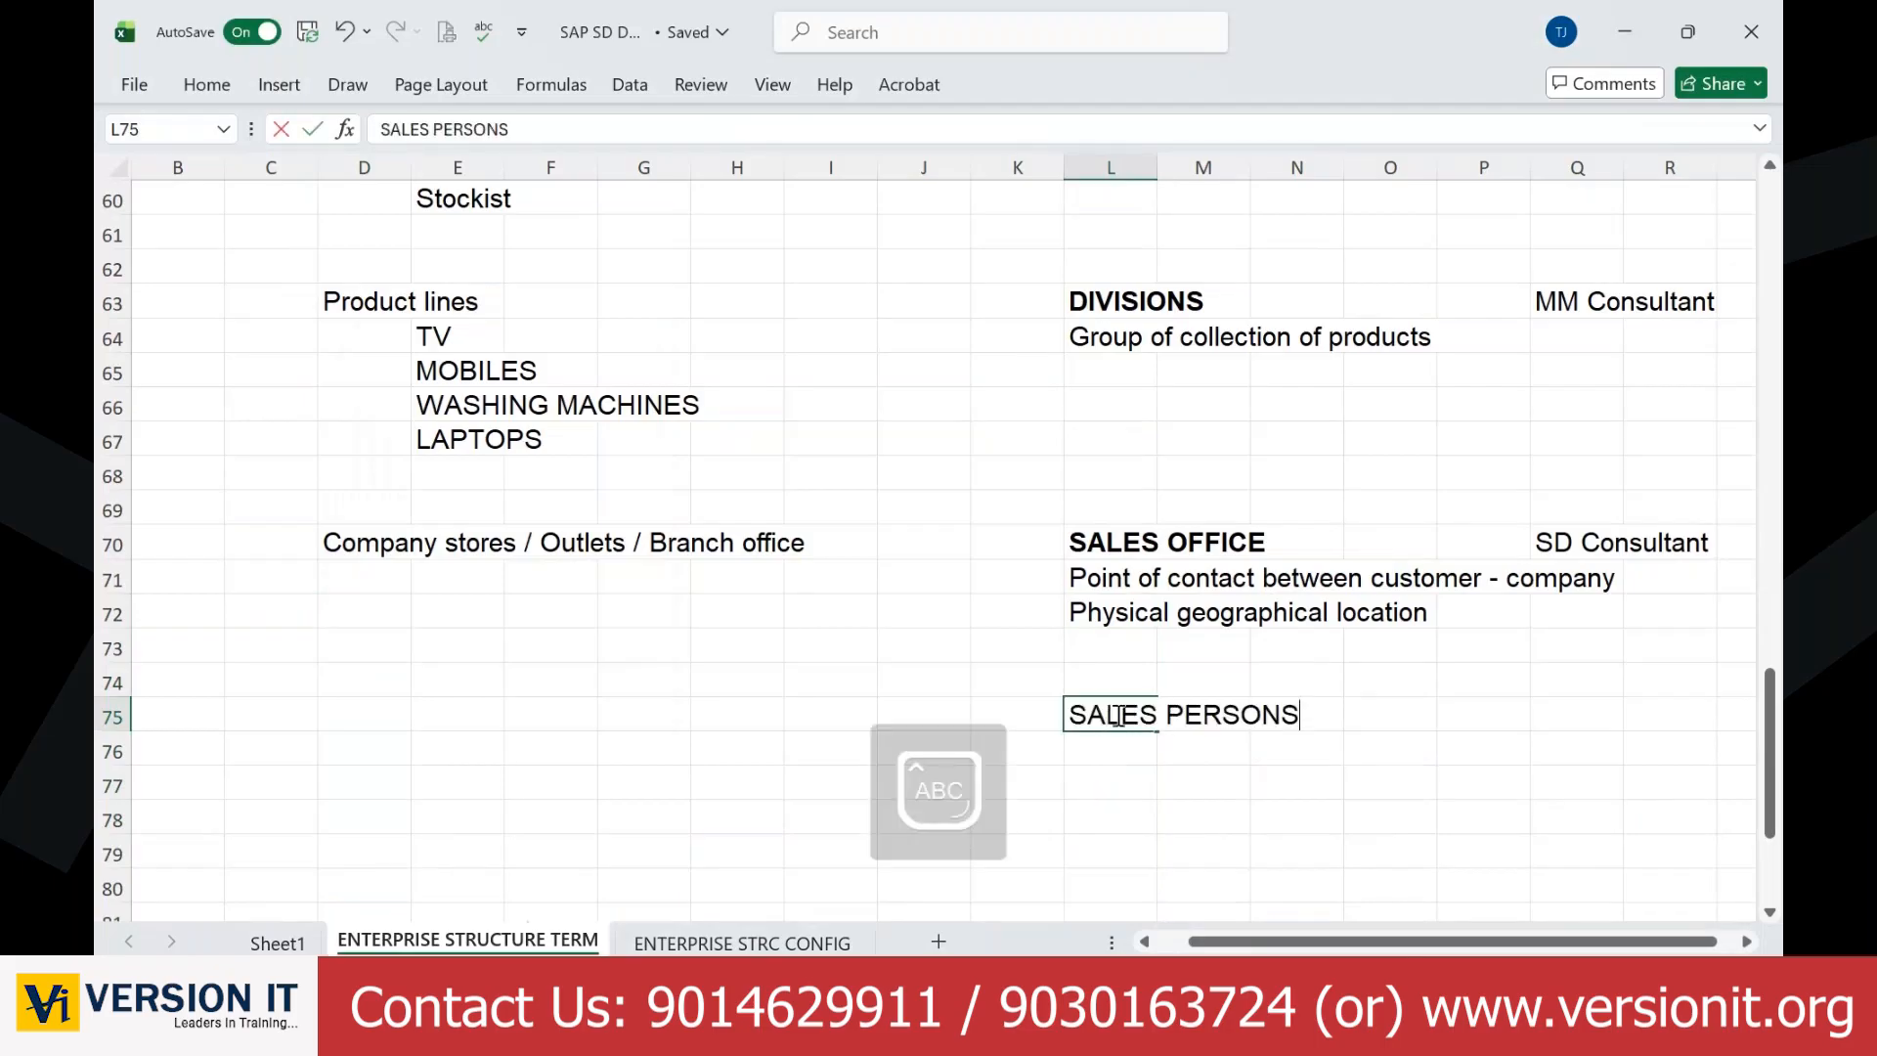
key("Return")
key("Up")
key("ctrl+b")
key("Down")
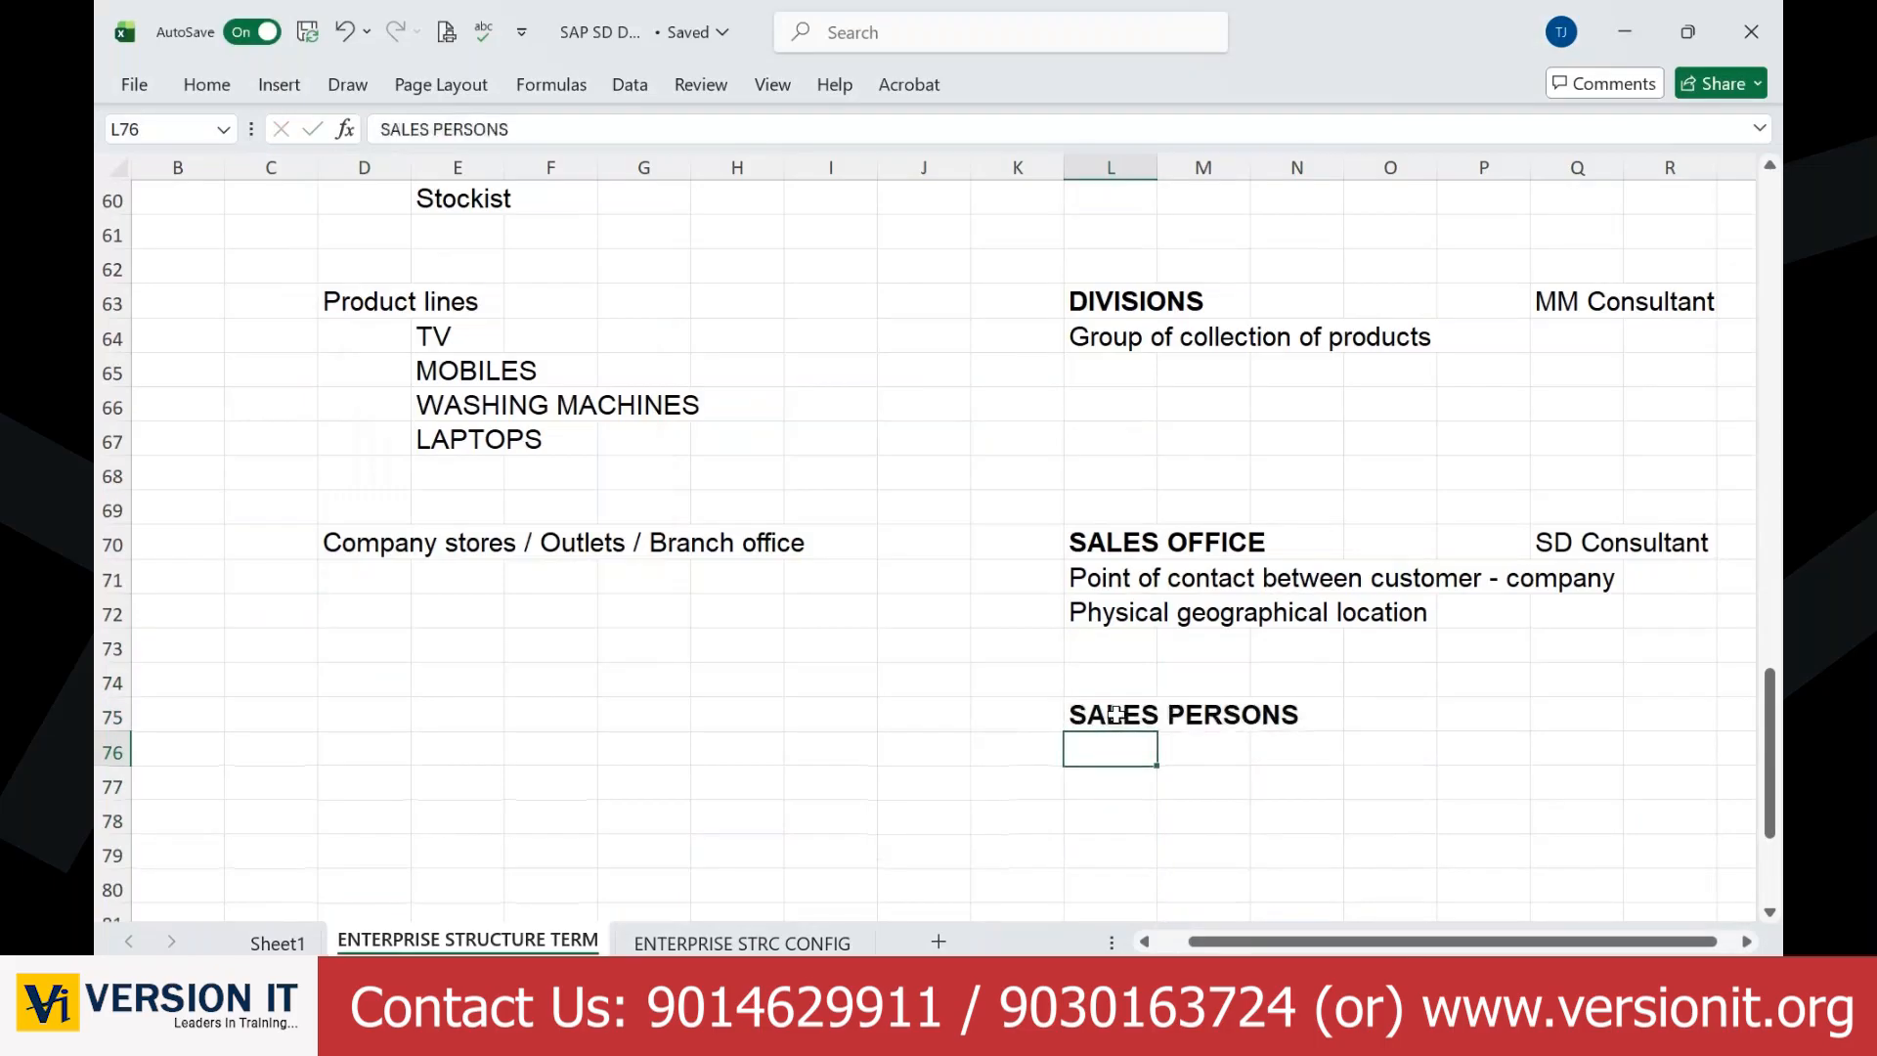
Step: Add the definition Responsible for selling the products in cell L76 under the SALES PERSONS heading
key("Caps_Lock")
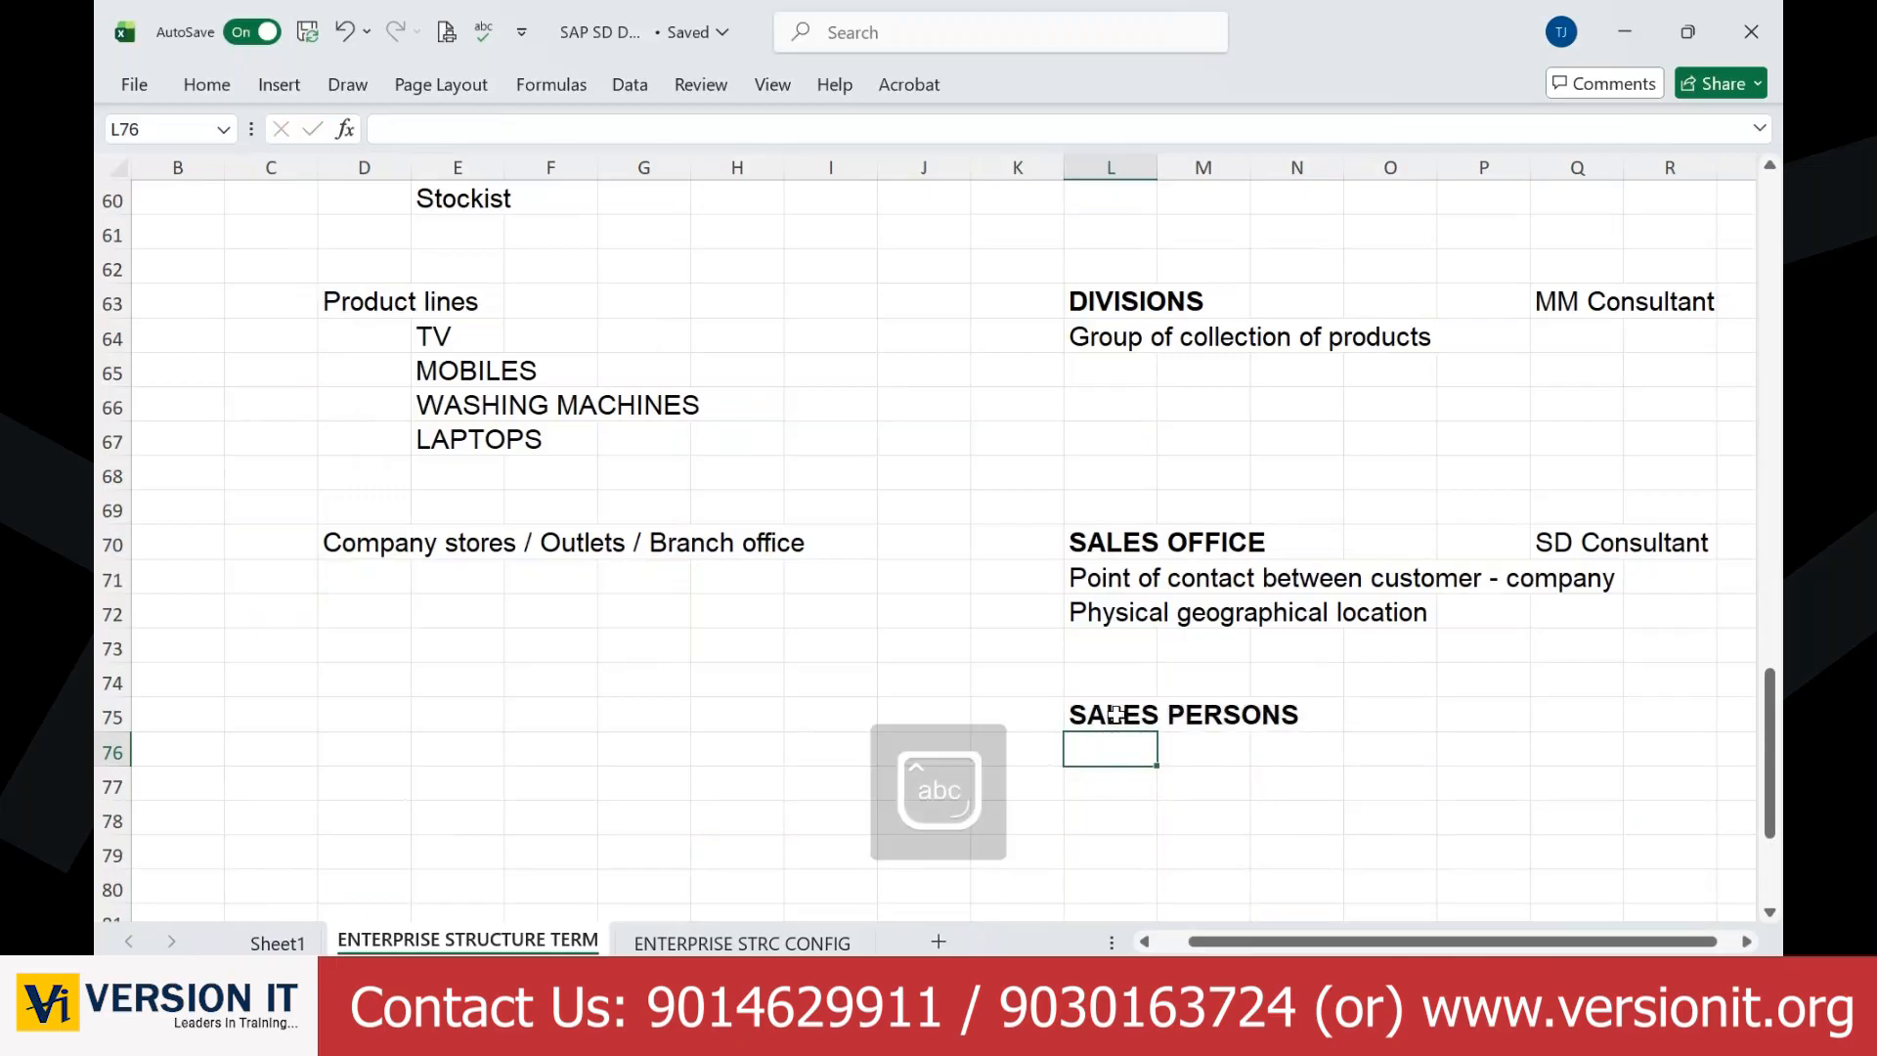
type("Responsible for sell")
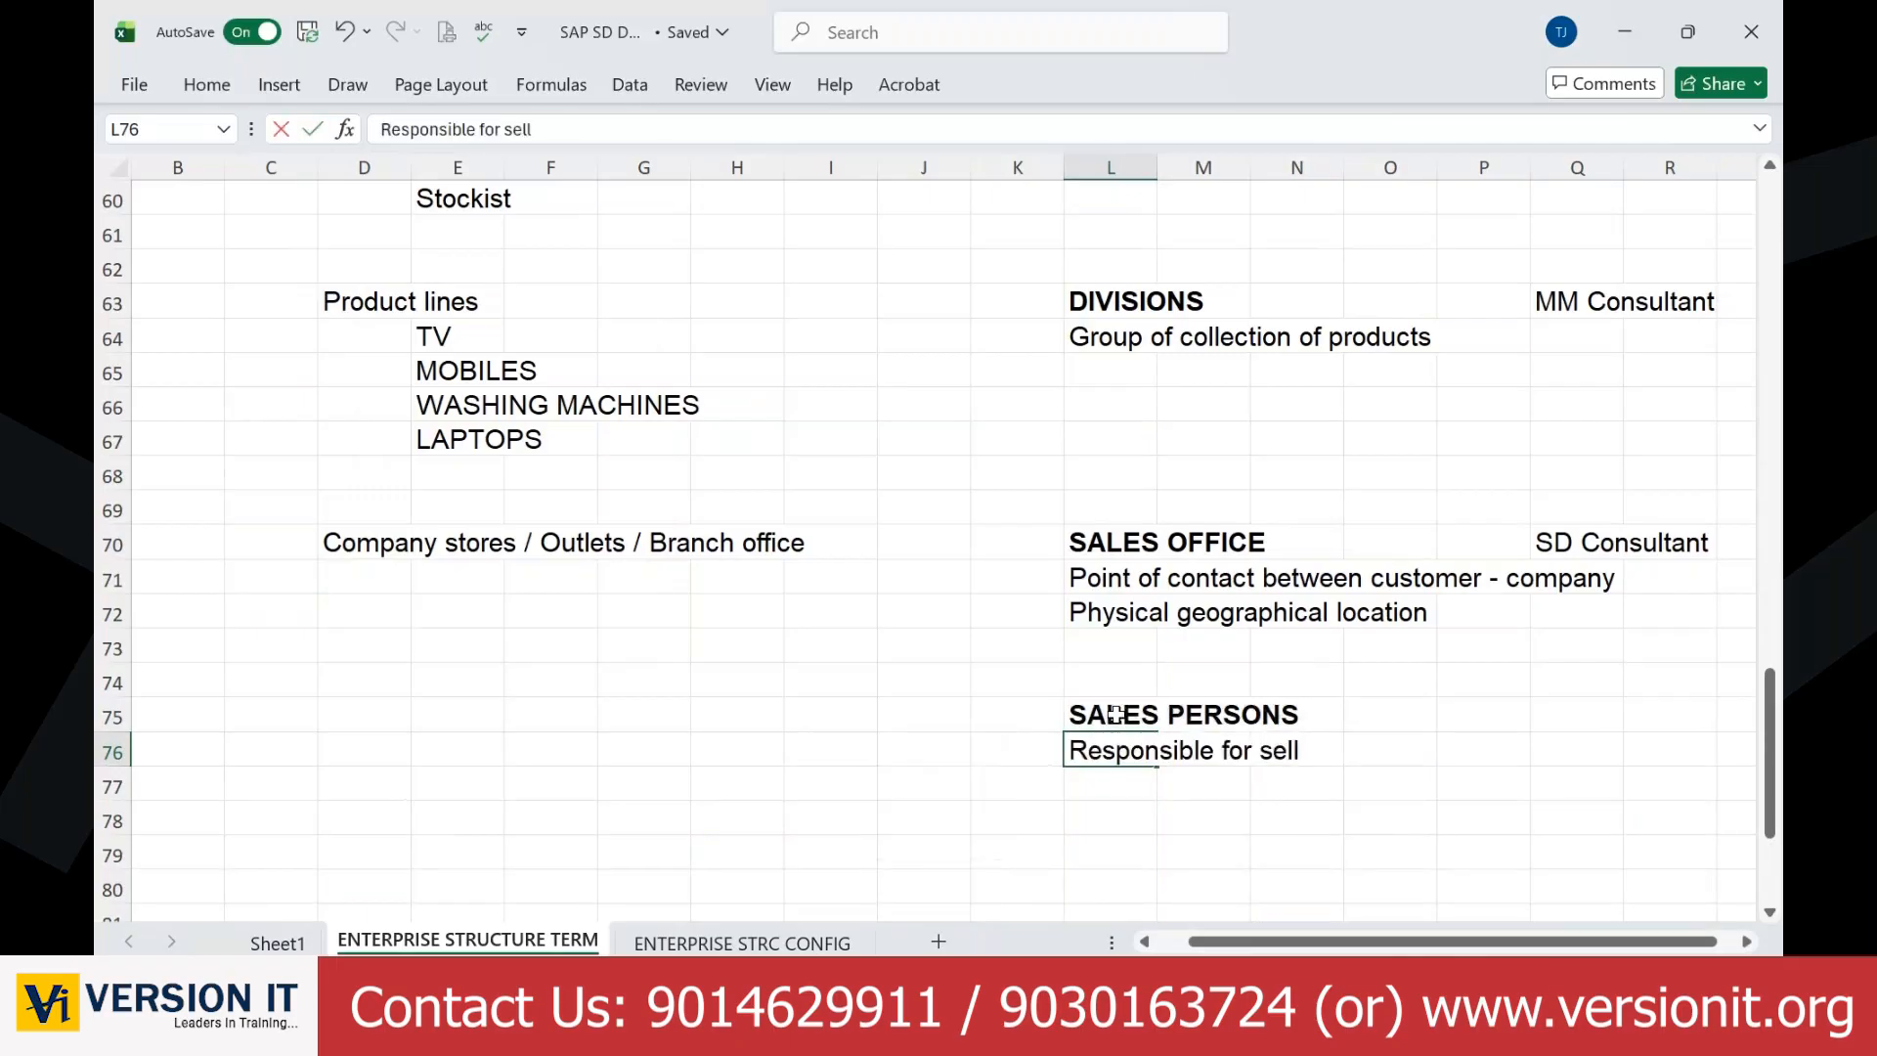
type("ing t")
type("he products")
key("Return")
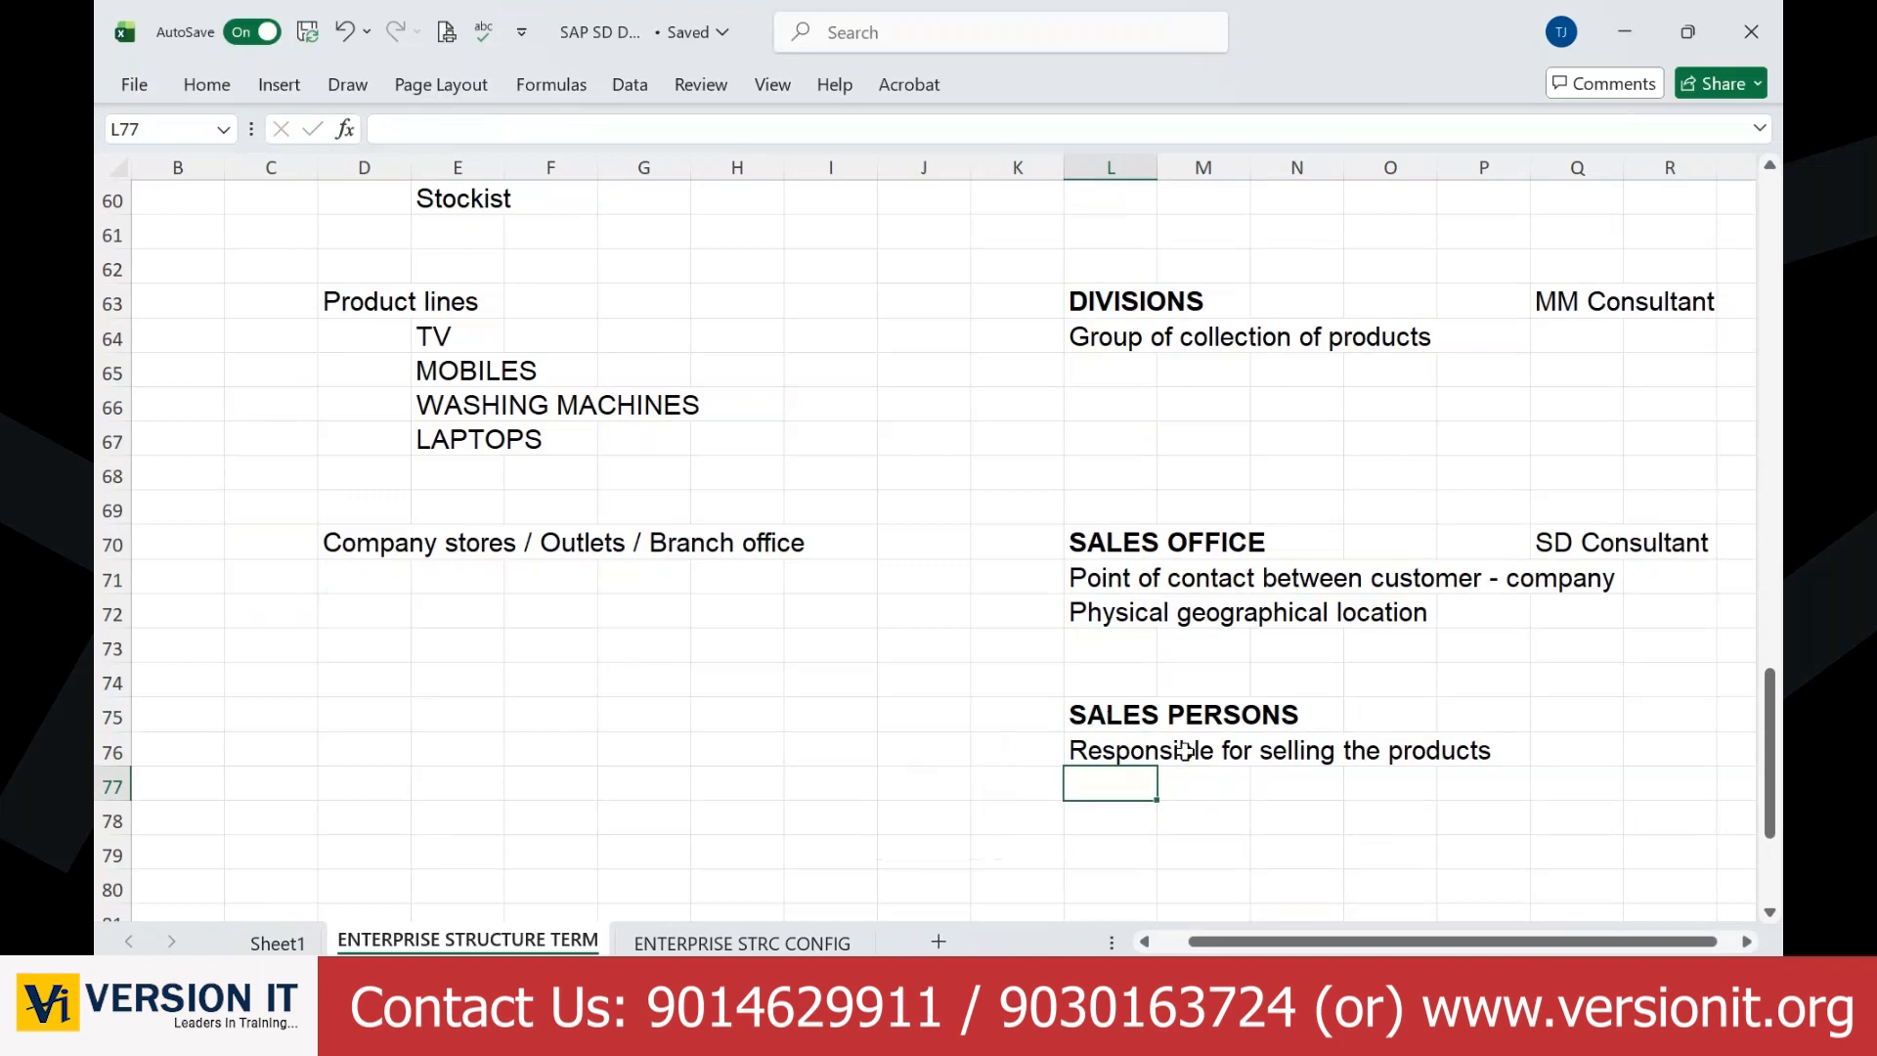
Step: Enter SALES GROUP in cell L79 below the sales persons definition and make it bold
scroll(1185, 750, "down", 2)
key("Down")
key("Down")
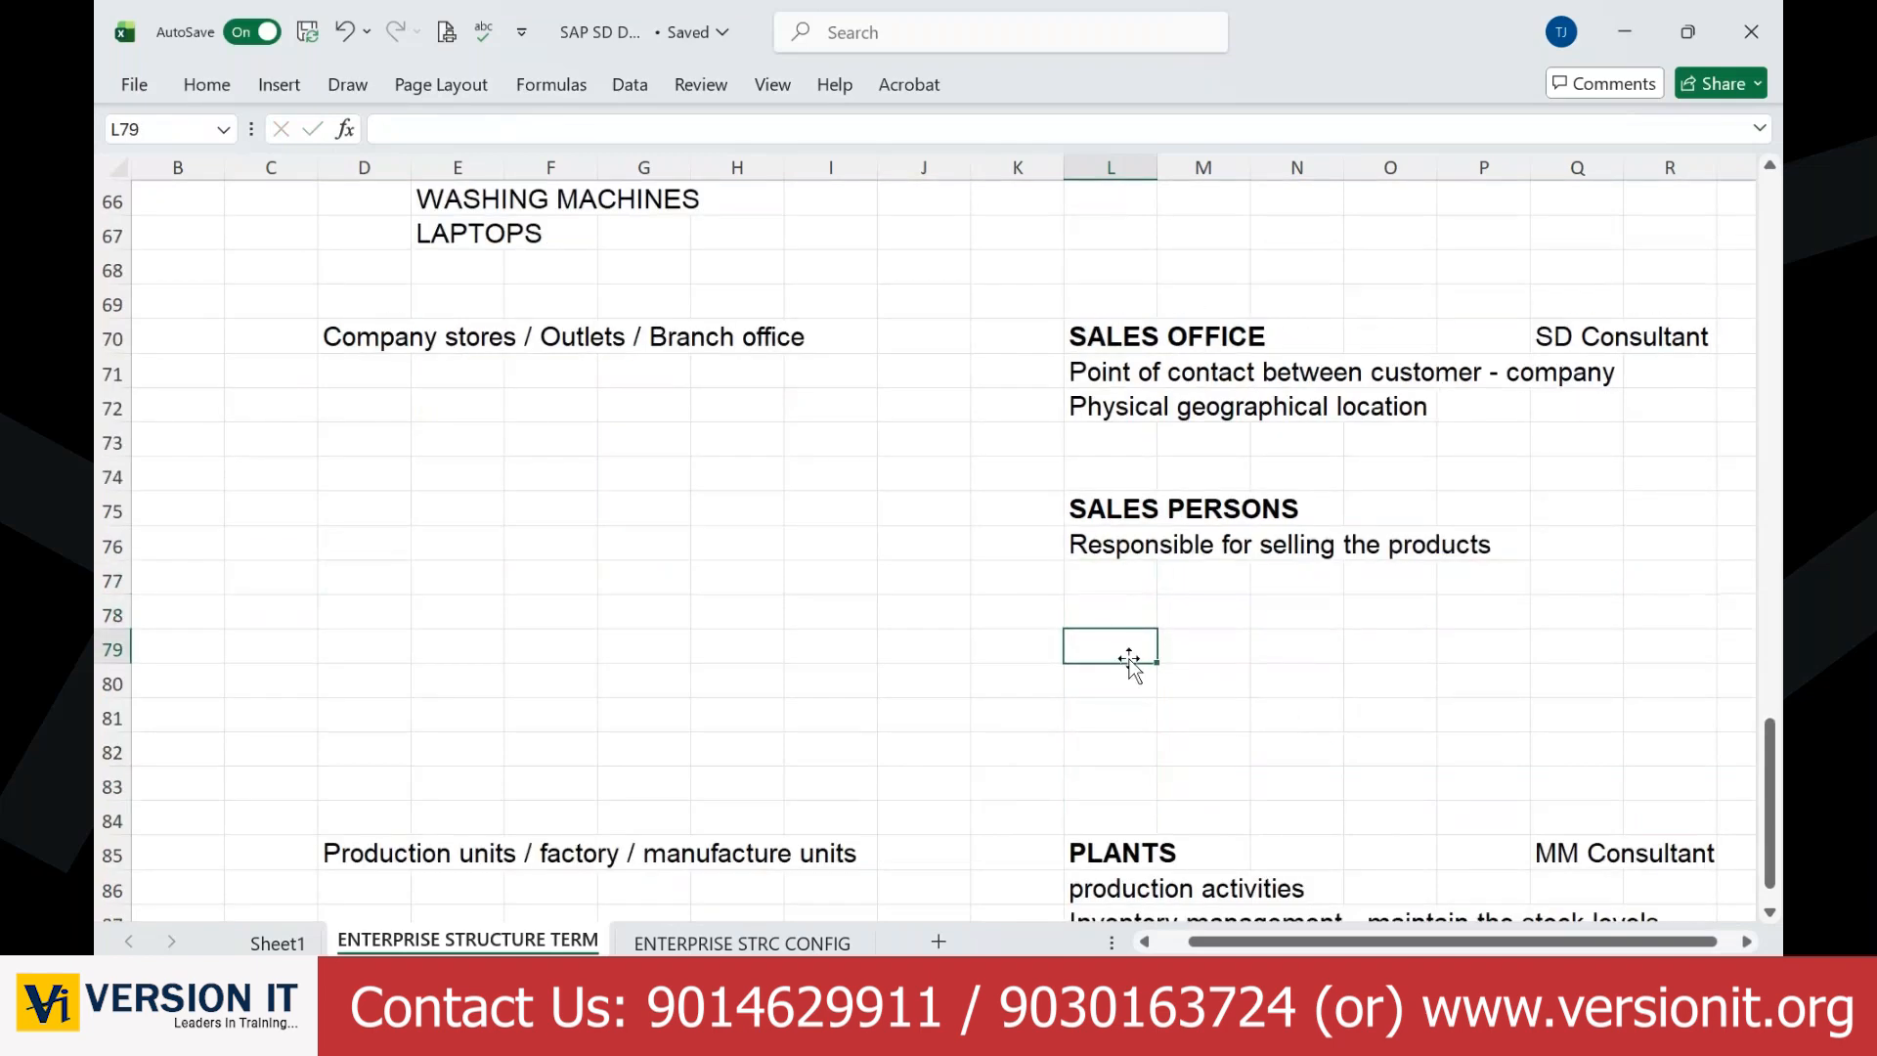
type("SALES gRO")
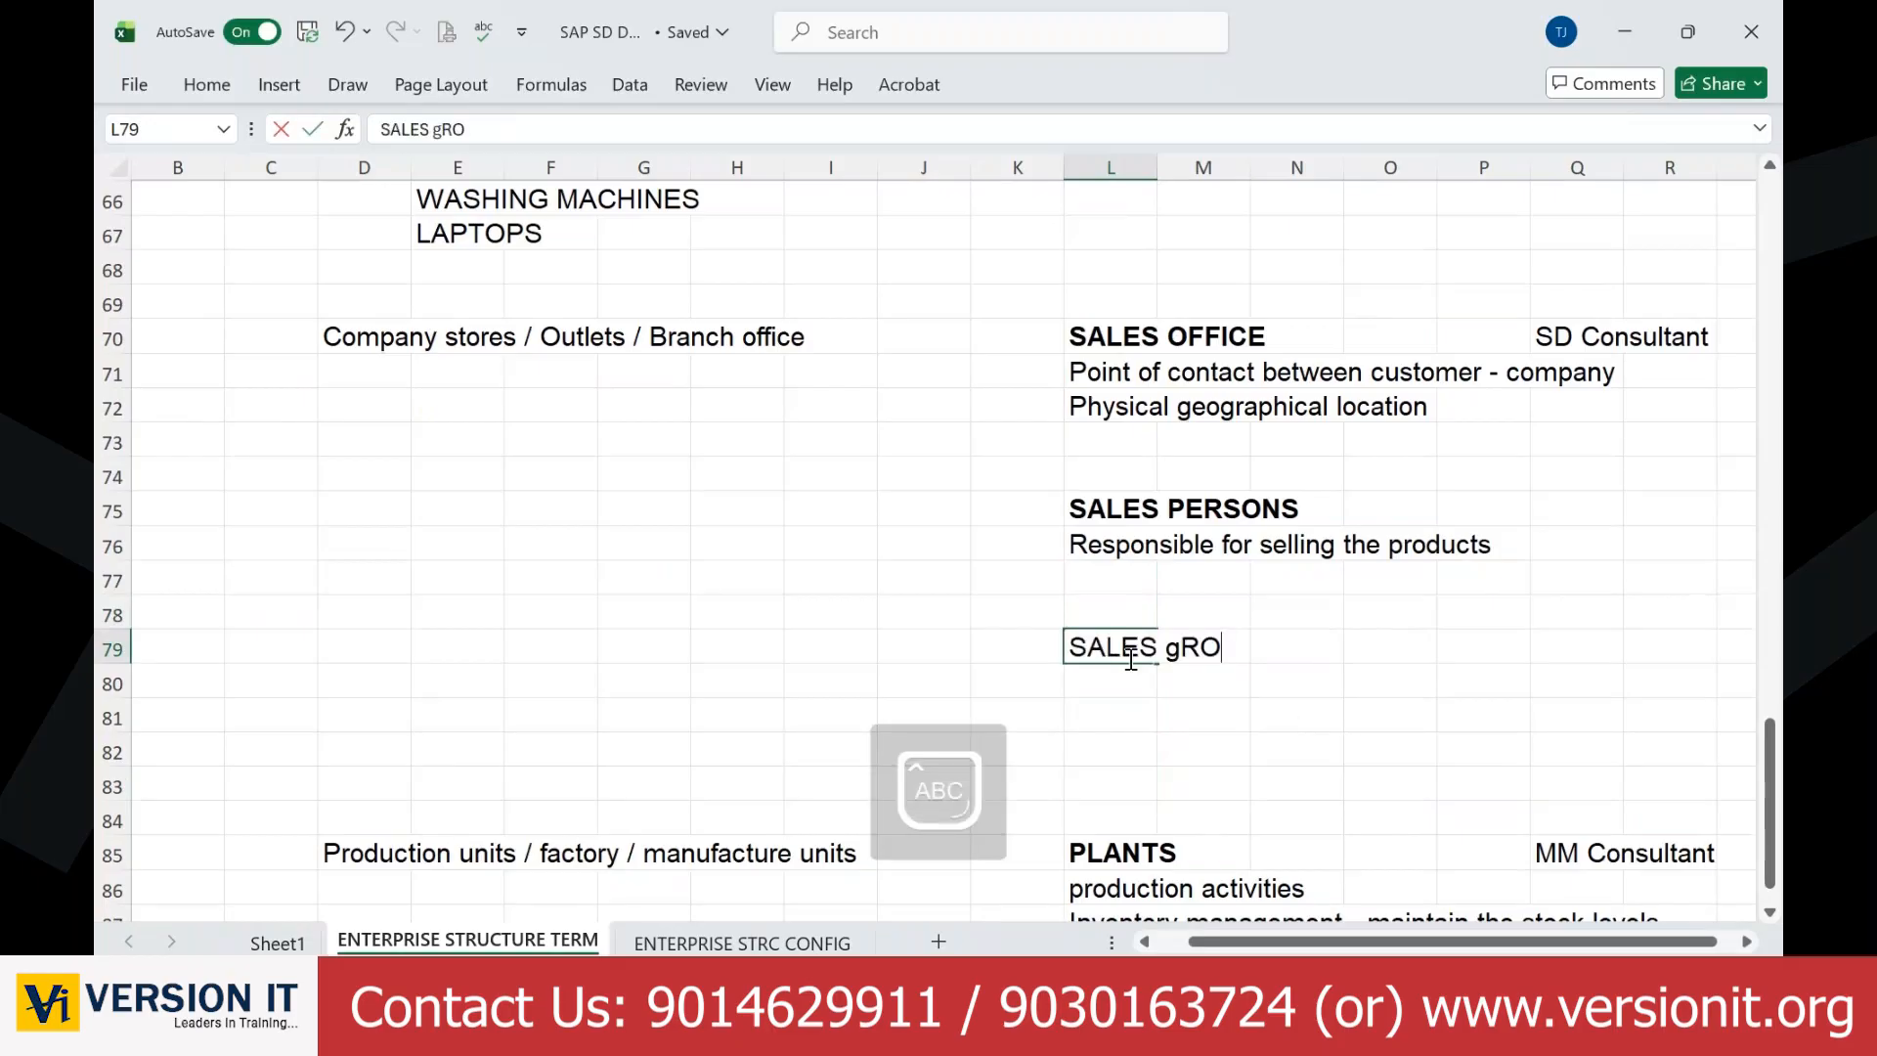
key("BackSpace")
key("BackSpace")
key("BackSpace")
type("GROUP")
key("ctrl+Return")
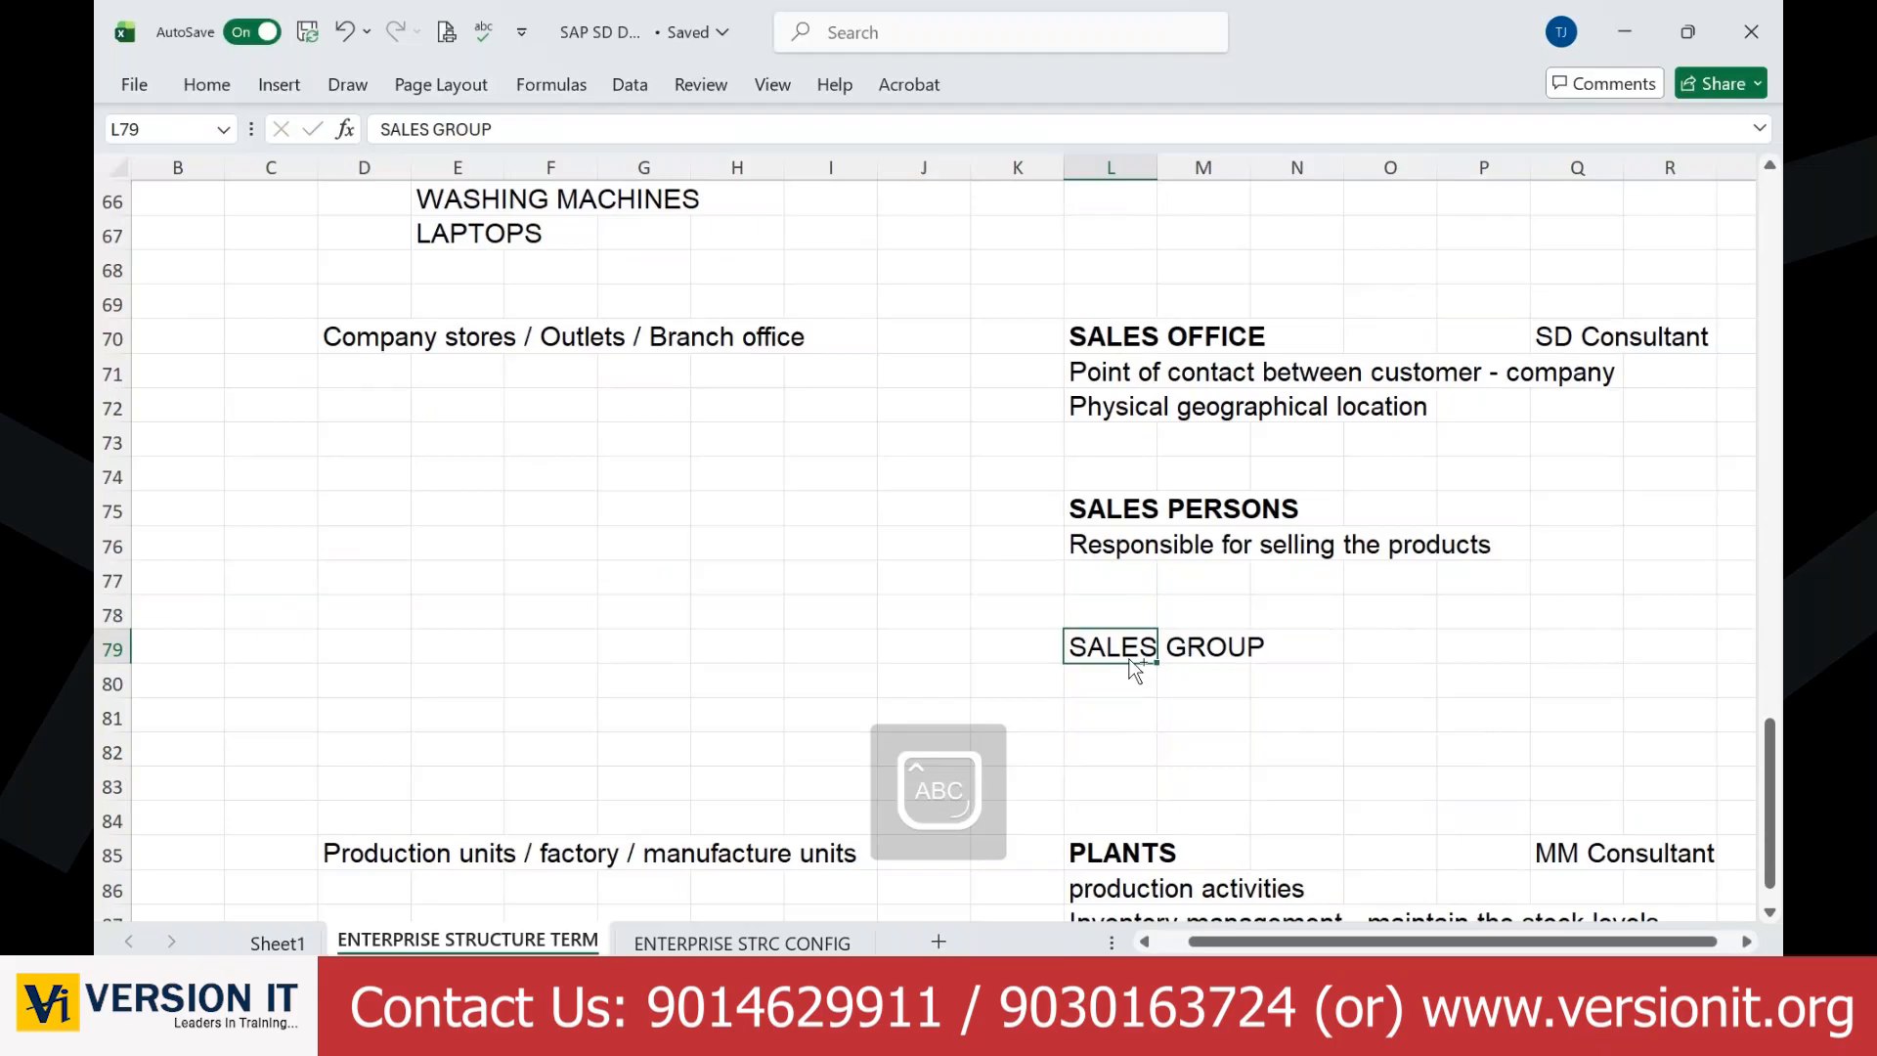
key("ctrl+b")
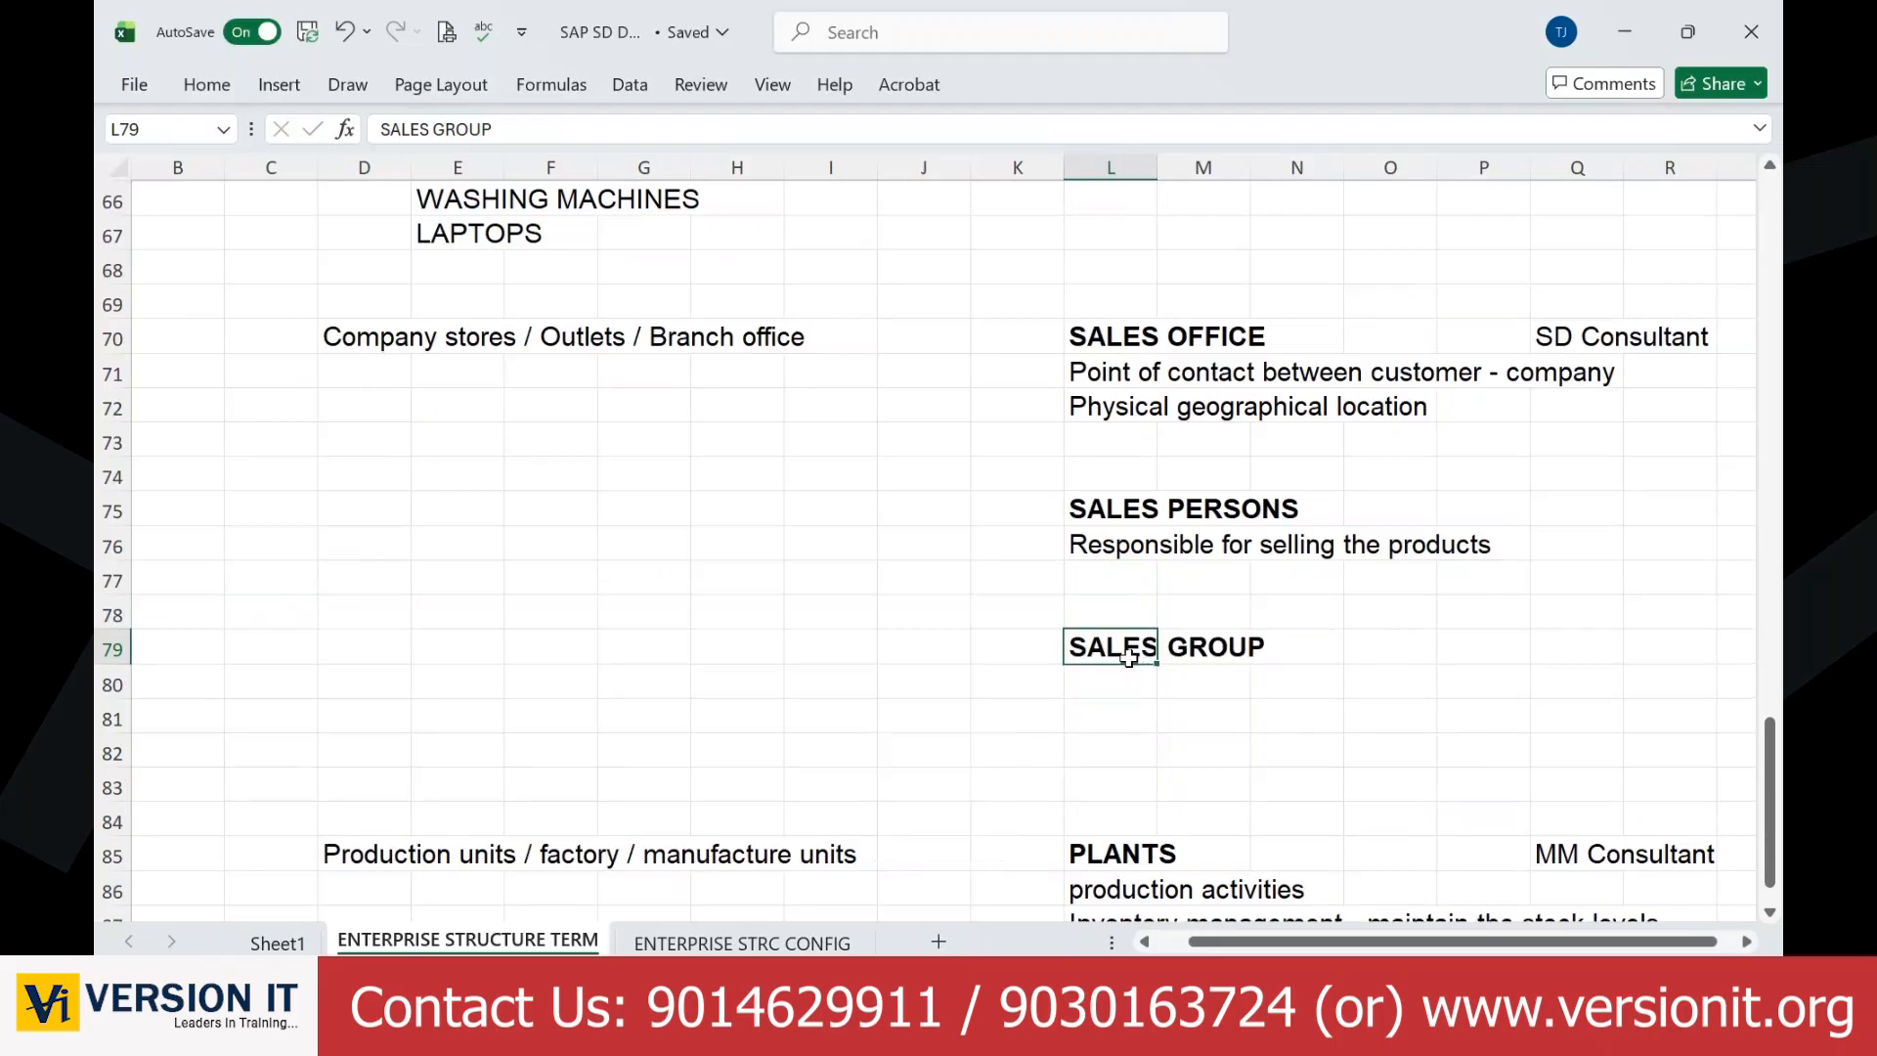
Step: Enter Store 1 in cell D77 and Store 2 in cell G77
left_click(380, 608)
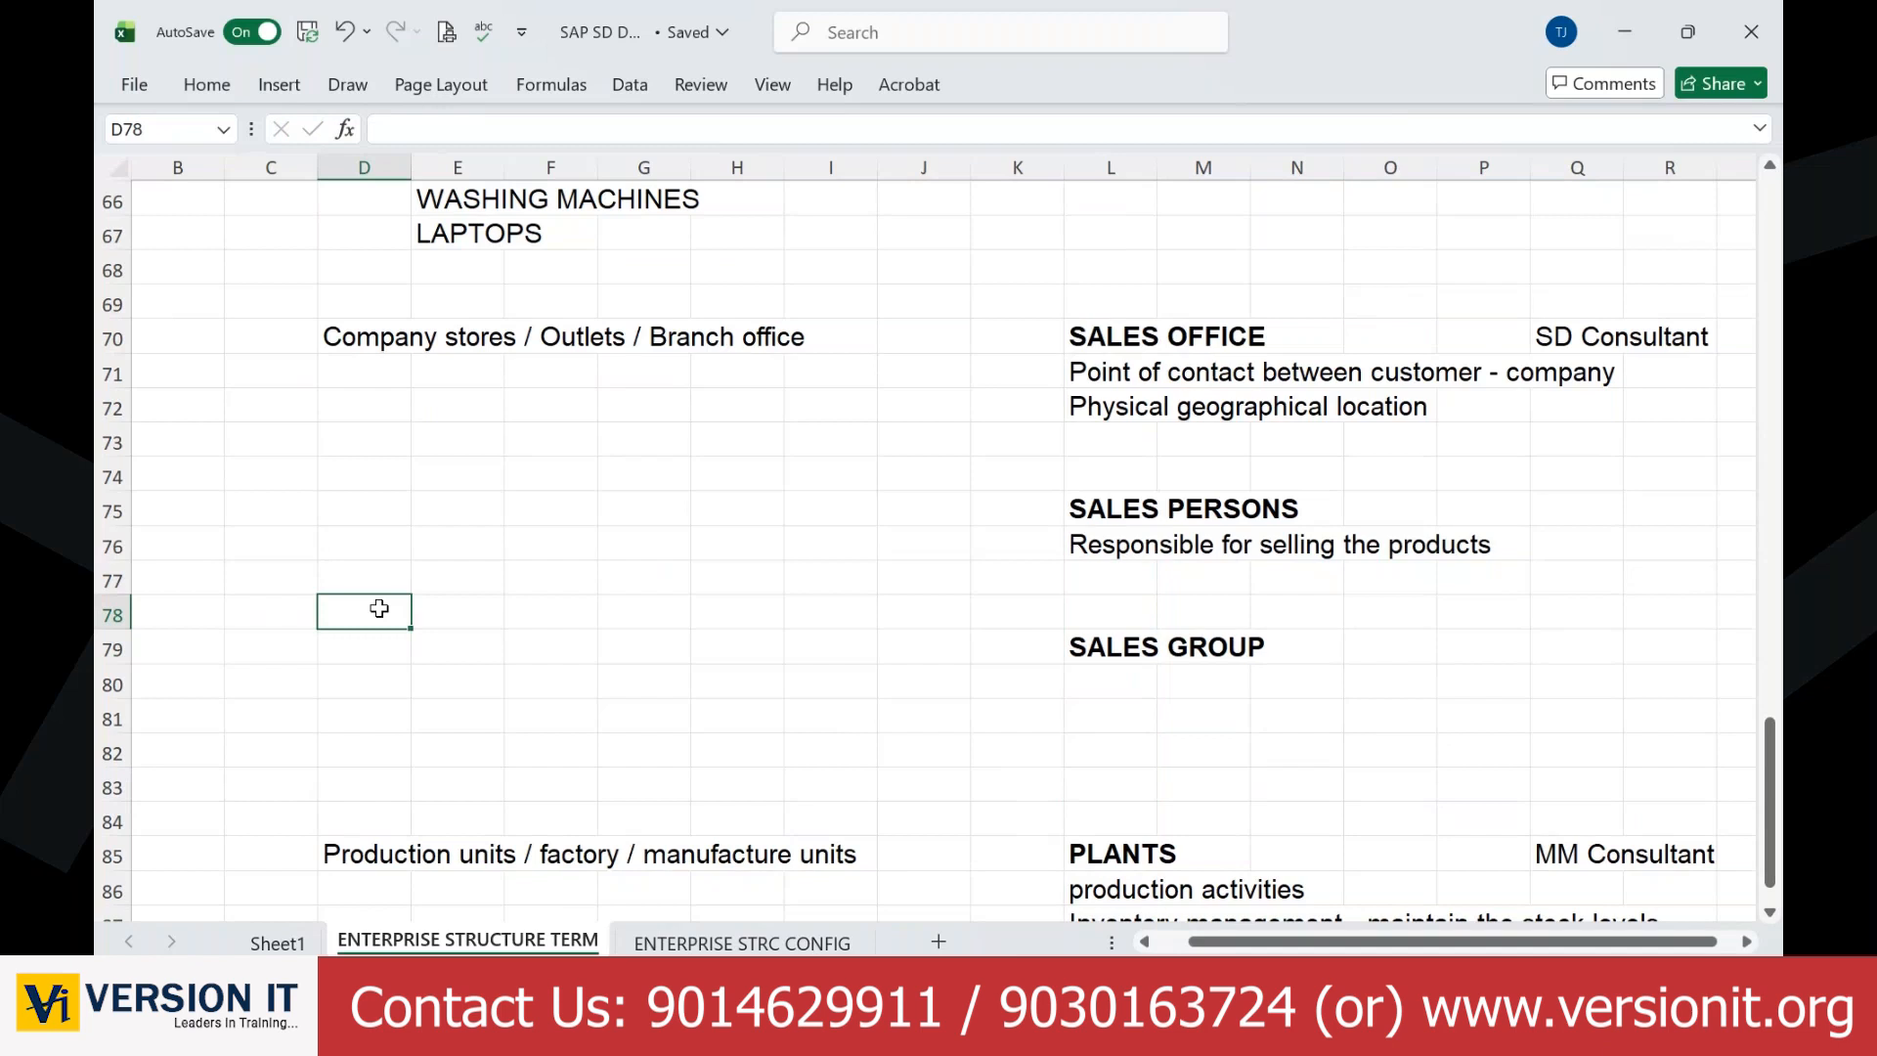
left_click(395, 577)
key("Caps_Lock")
type("S")
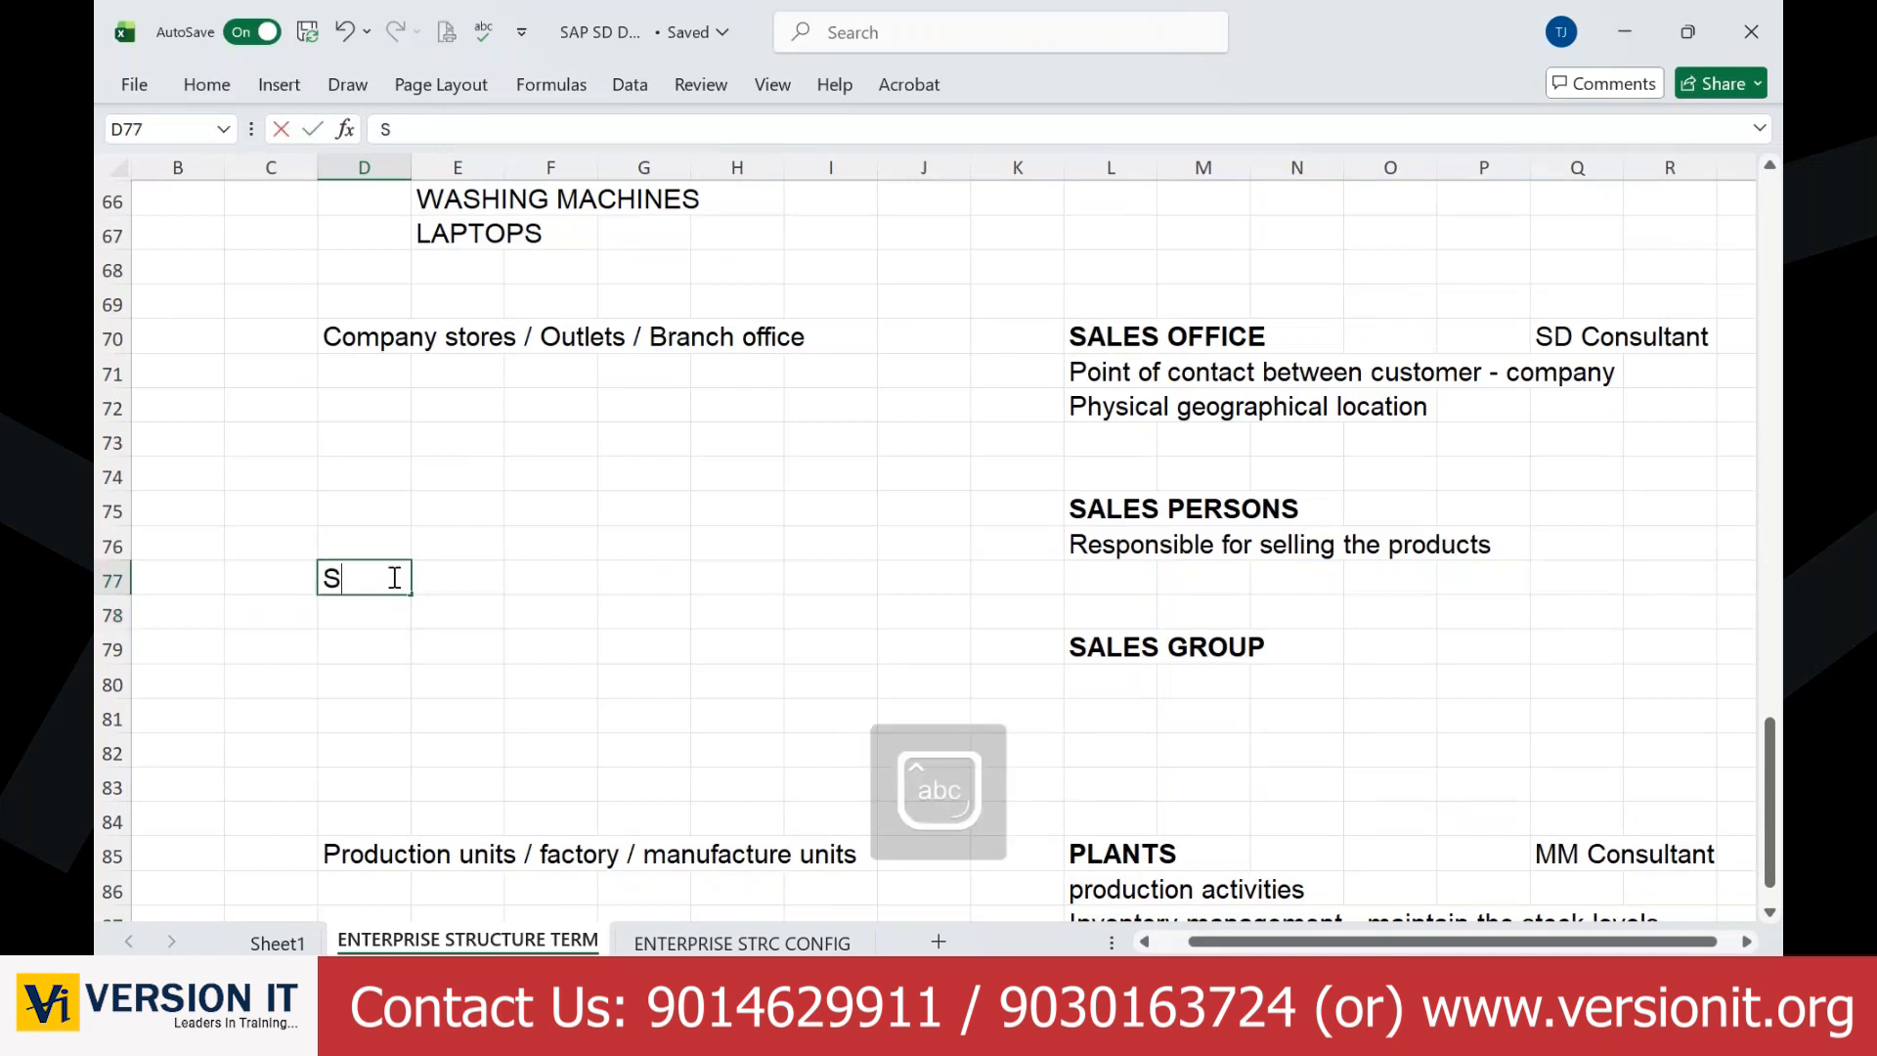
type("tore")
key("Tab")
key("Tab")
key("Tab")
type("S")
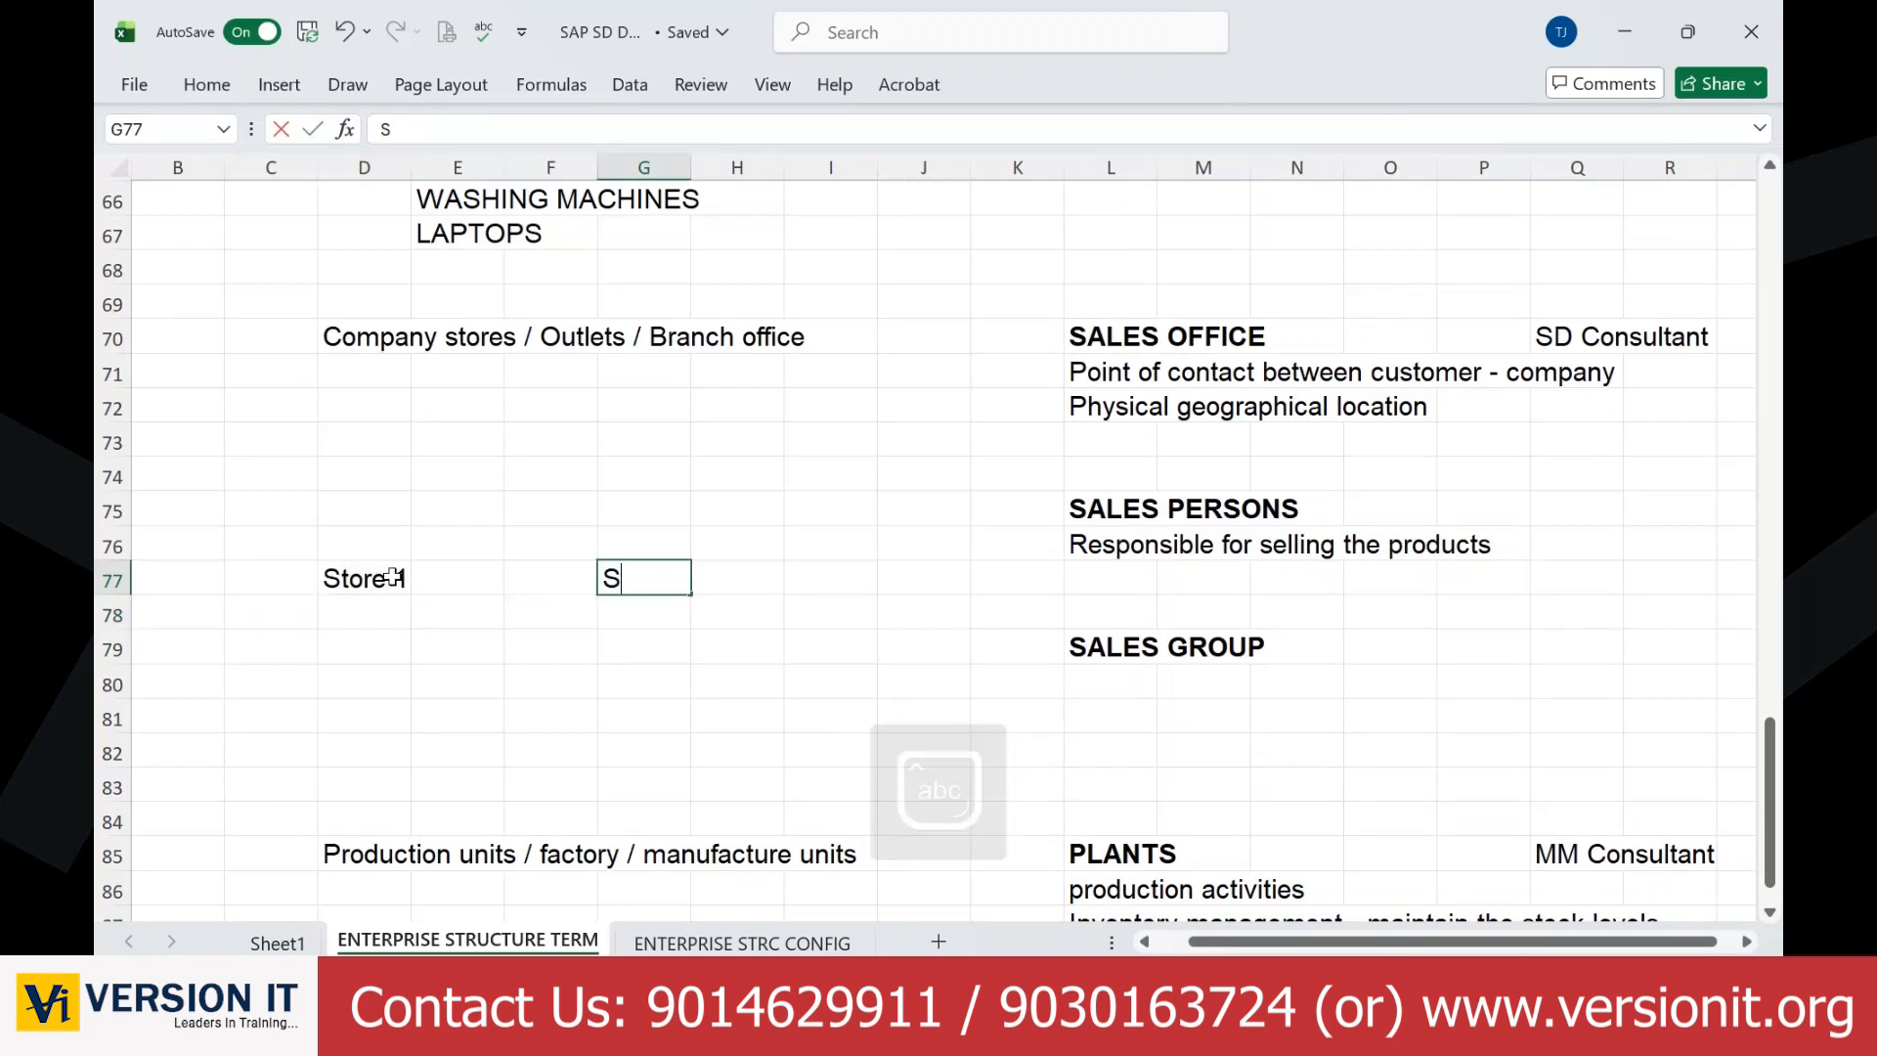
type("tore 2")
key("Return")
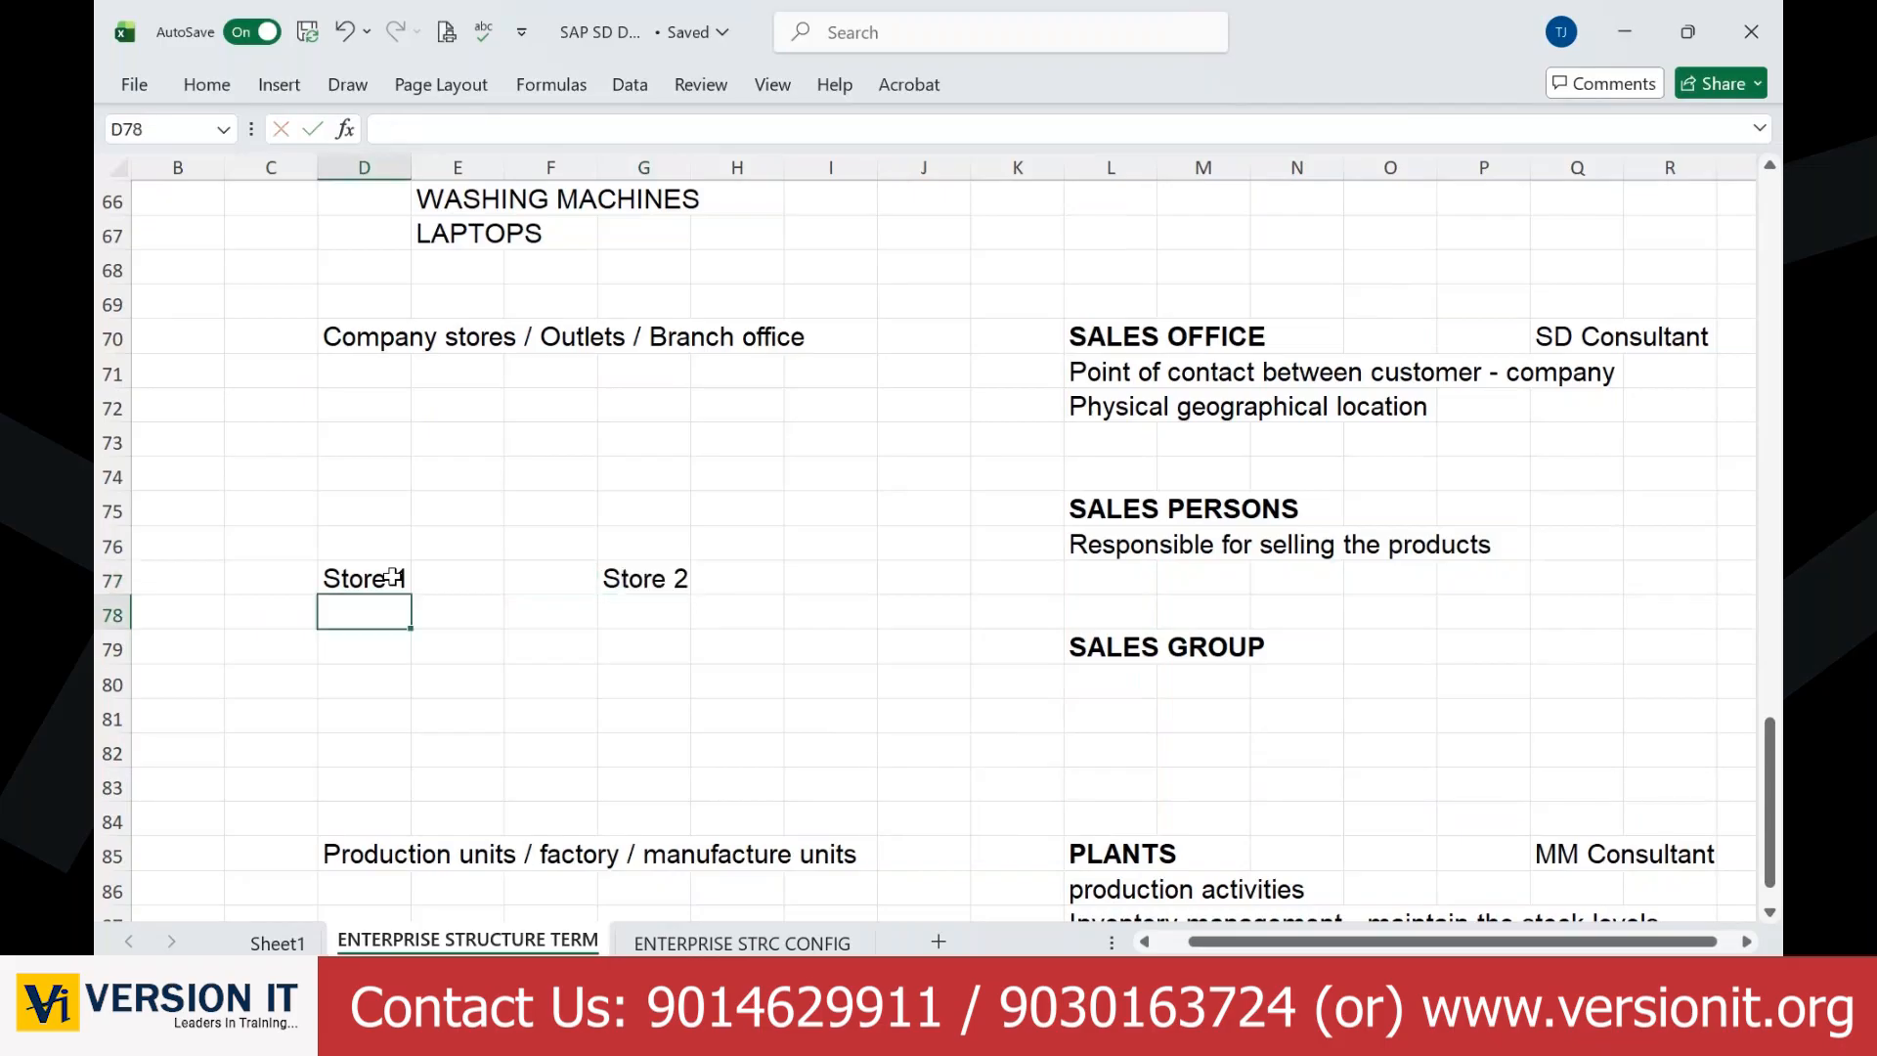
Step: Label the two stores above their names with Sales Office in D76 and Sales office in G76
key("Up")
key("Up")
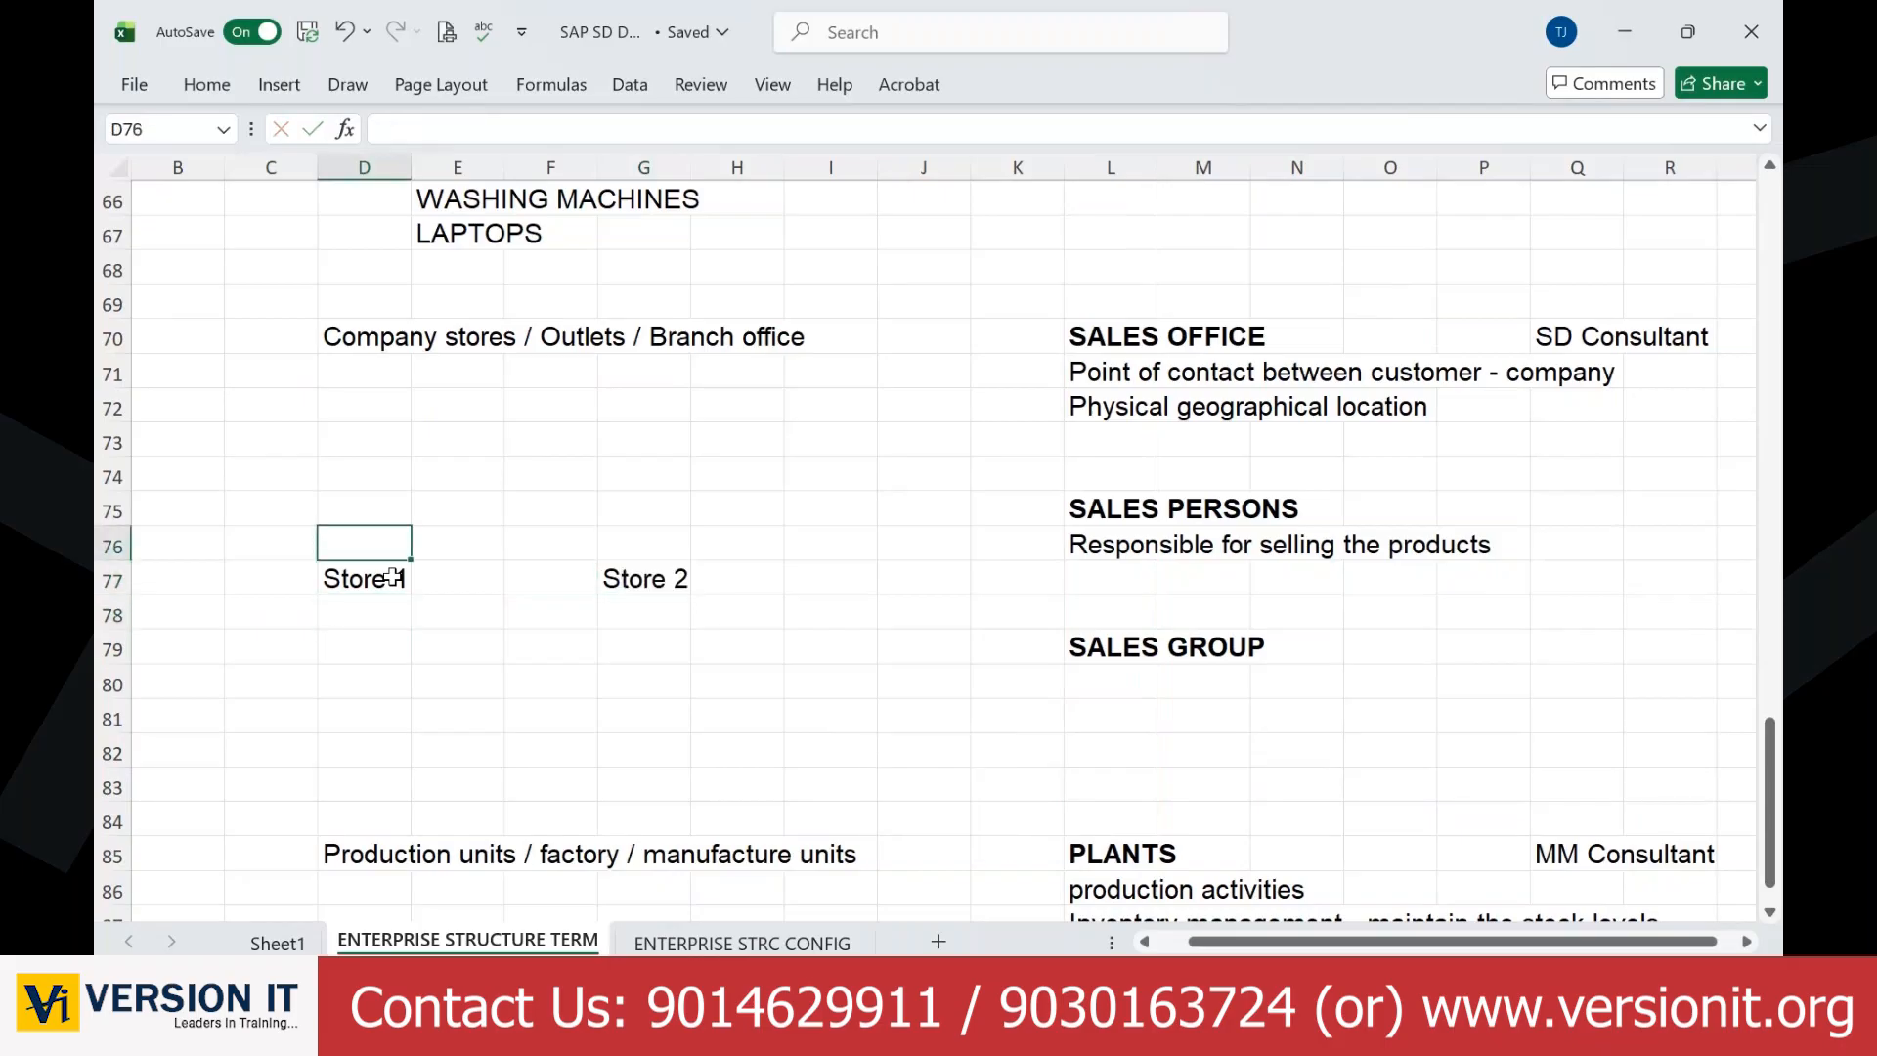
type("Sales Office")
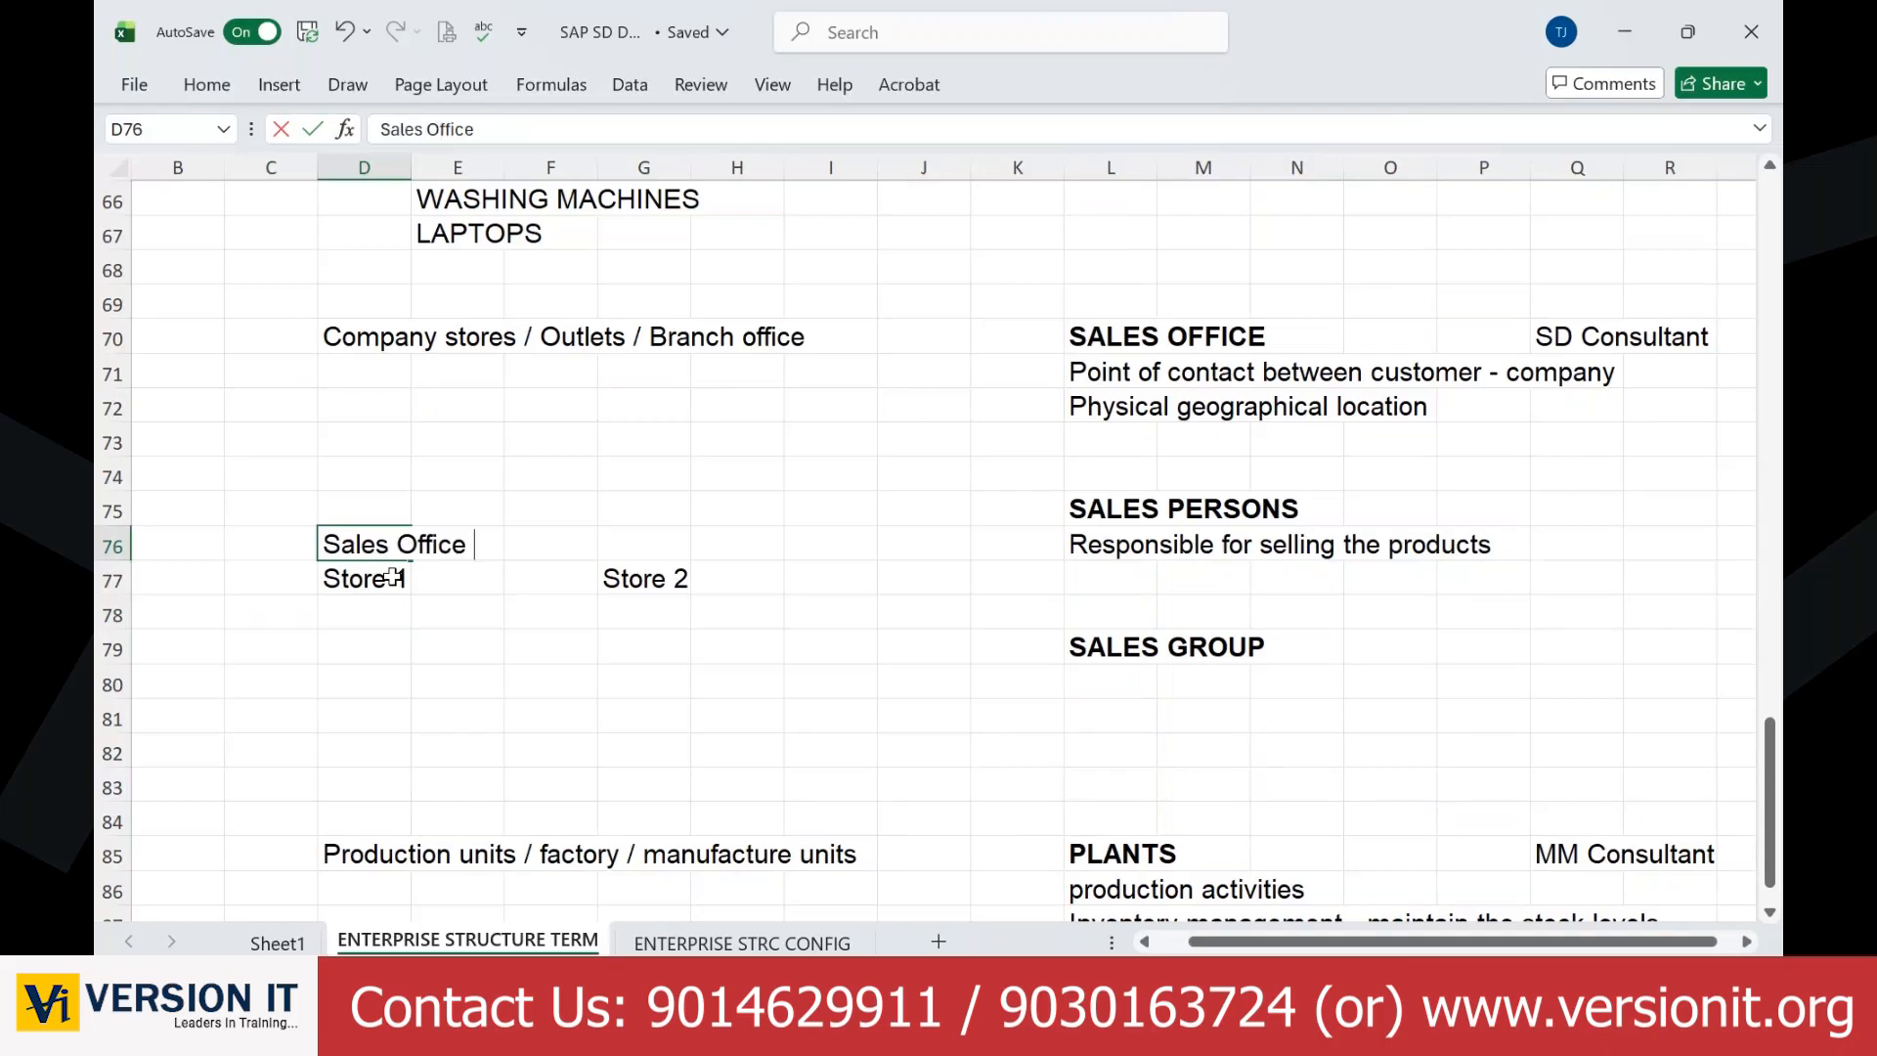
key("Tab")
key("Tab")
key("Tab")
type("Sales")
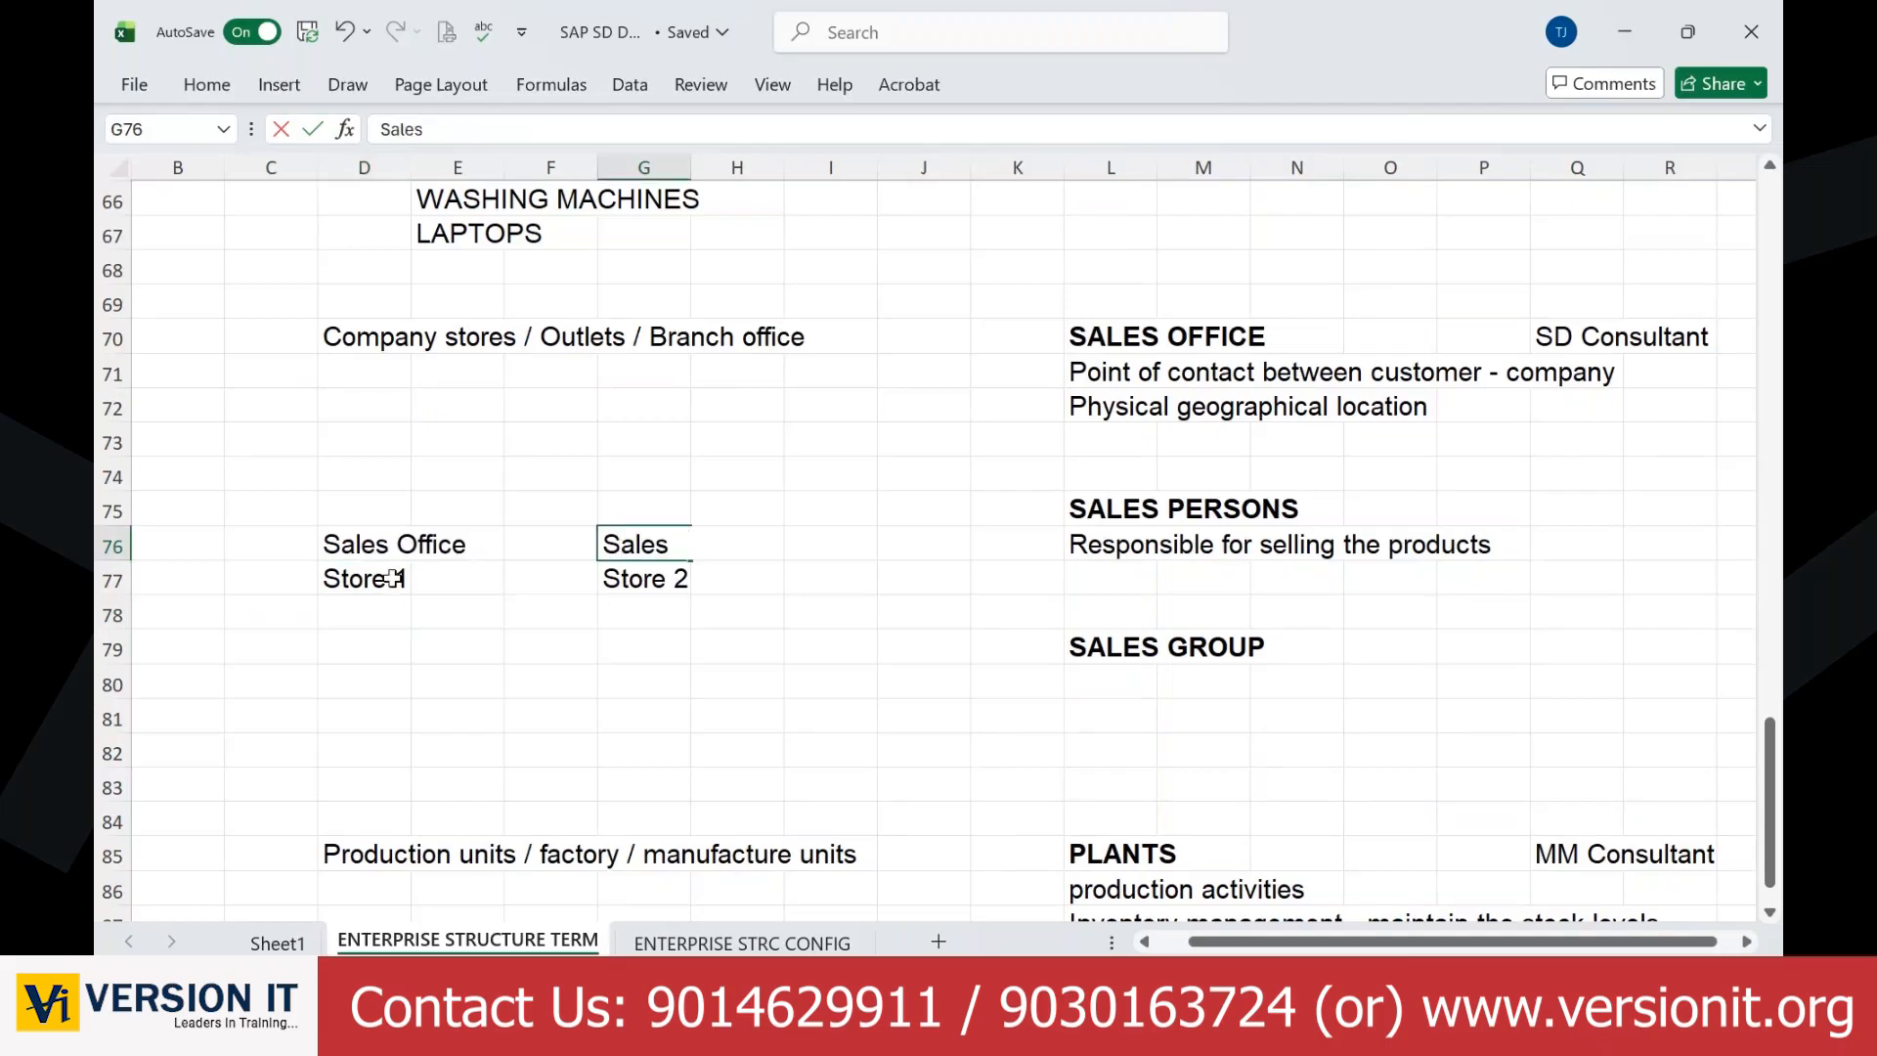
type(" office")
left_click(381, 620)
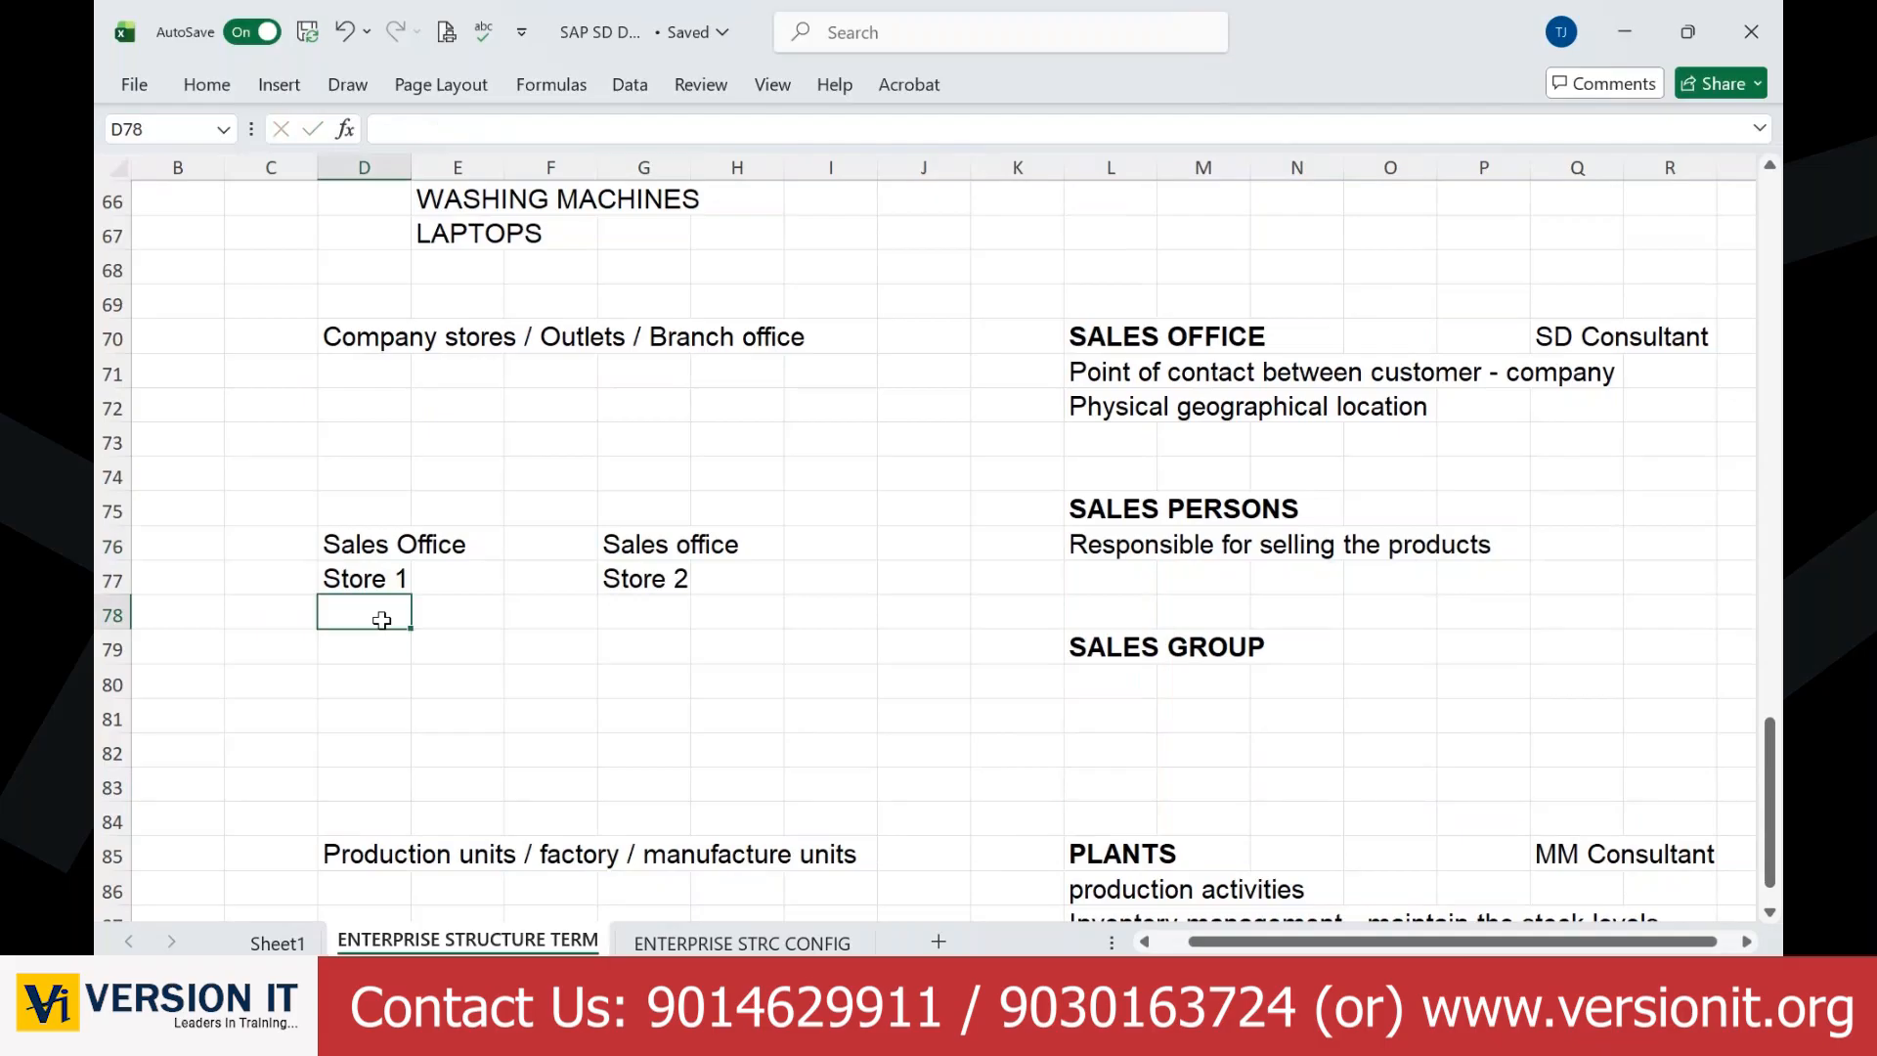
Step: Enter 40 Sales Person in cell D79 under Store 1 and 20 Sales Person in cell G79 under Store 2
left_click(382, 646)
type("40")
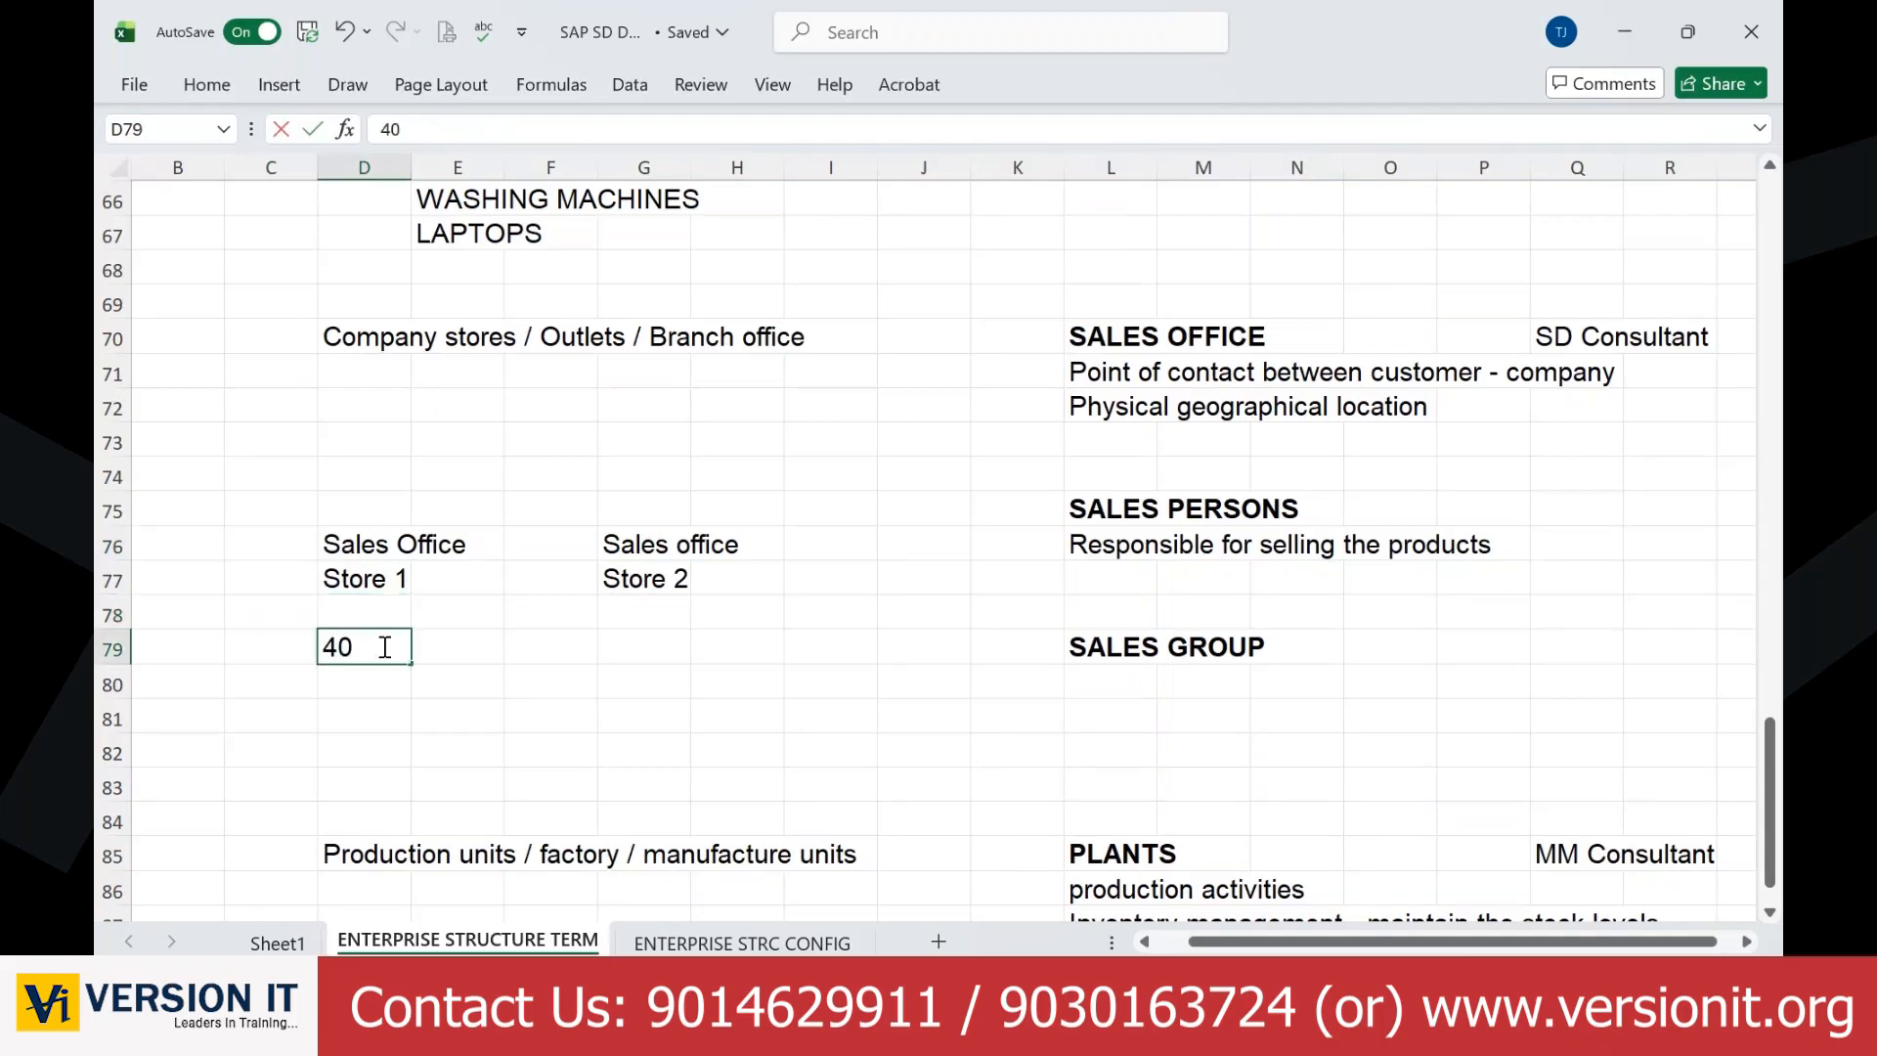
type(" Sales Pers")
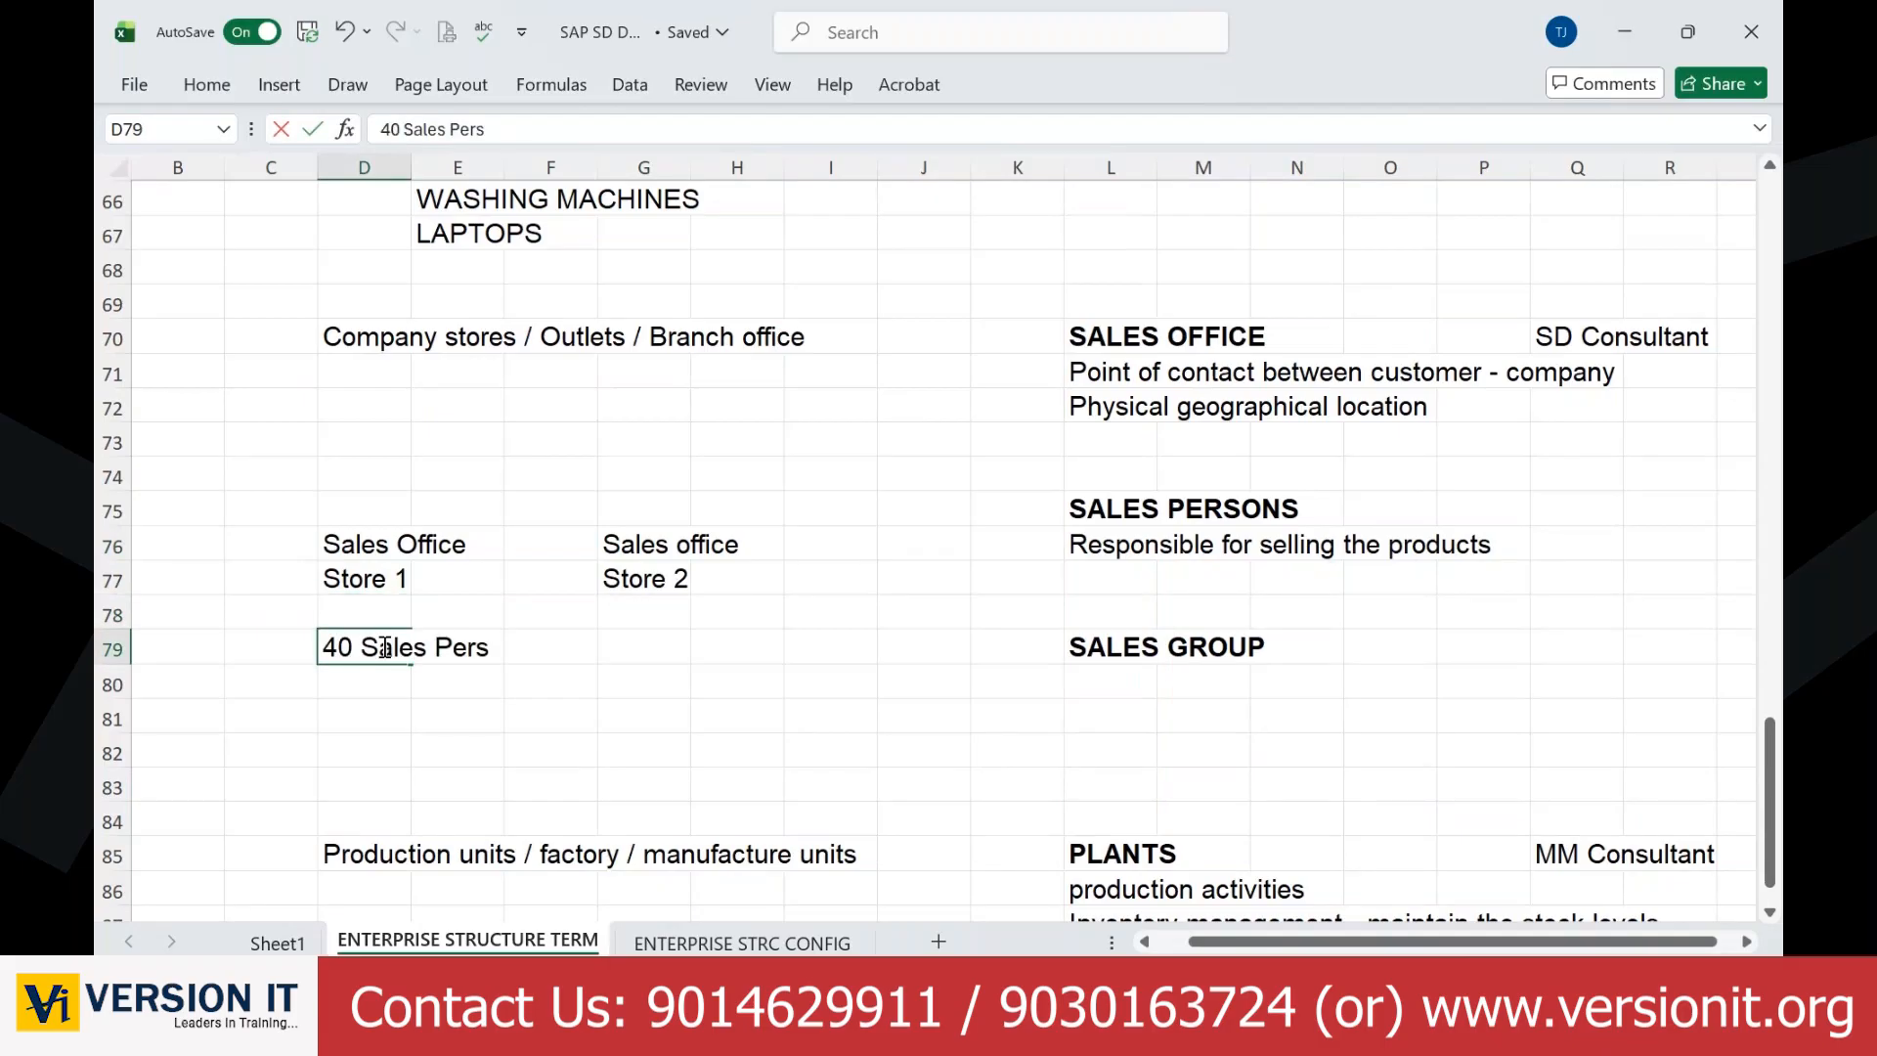
type("on")
key("Tab")
key("Tab")
key("Tab")
type("2")
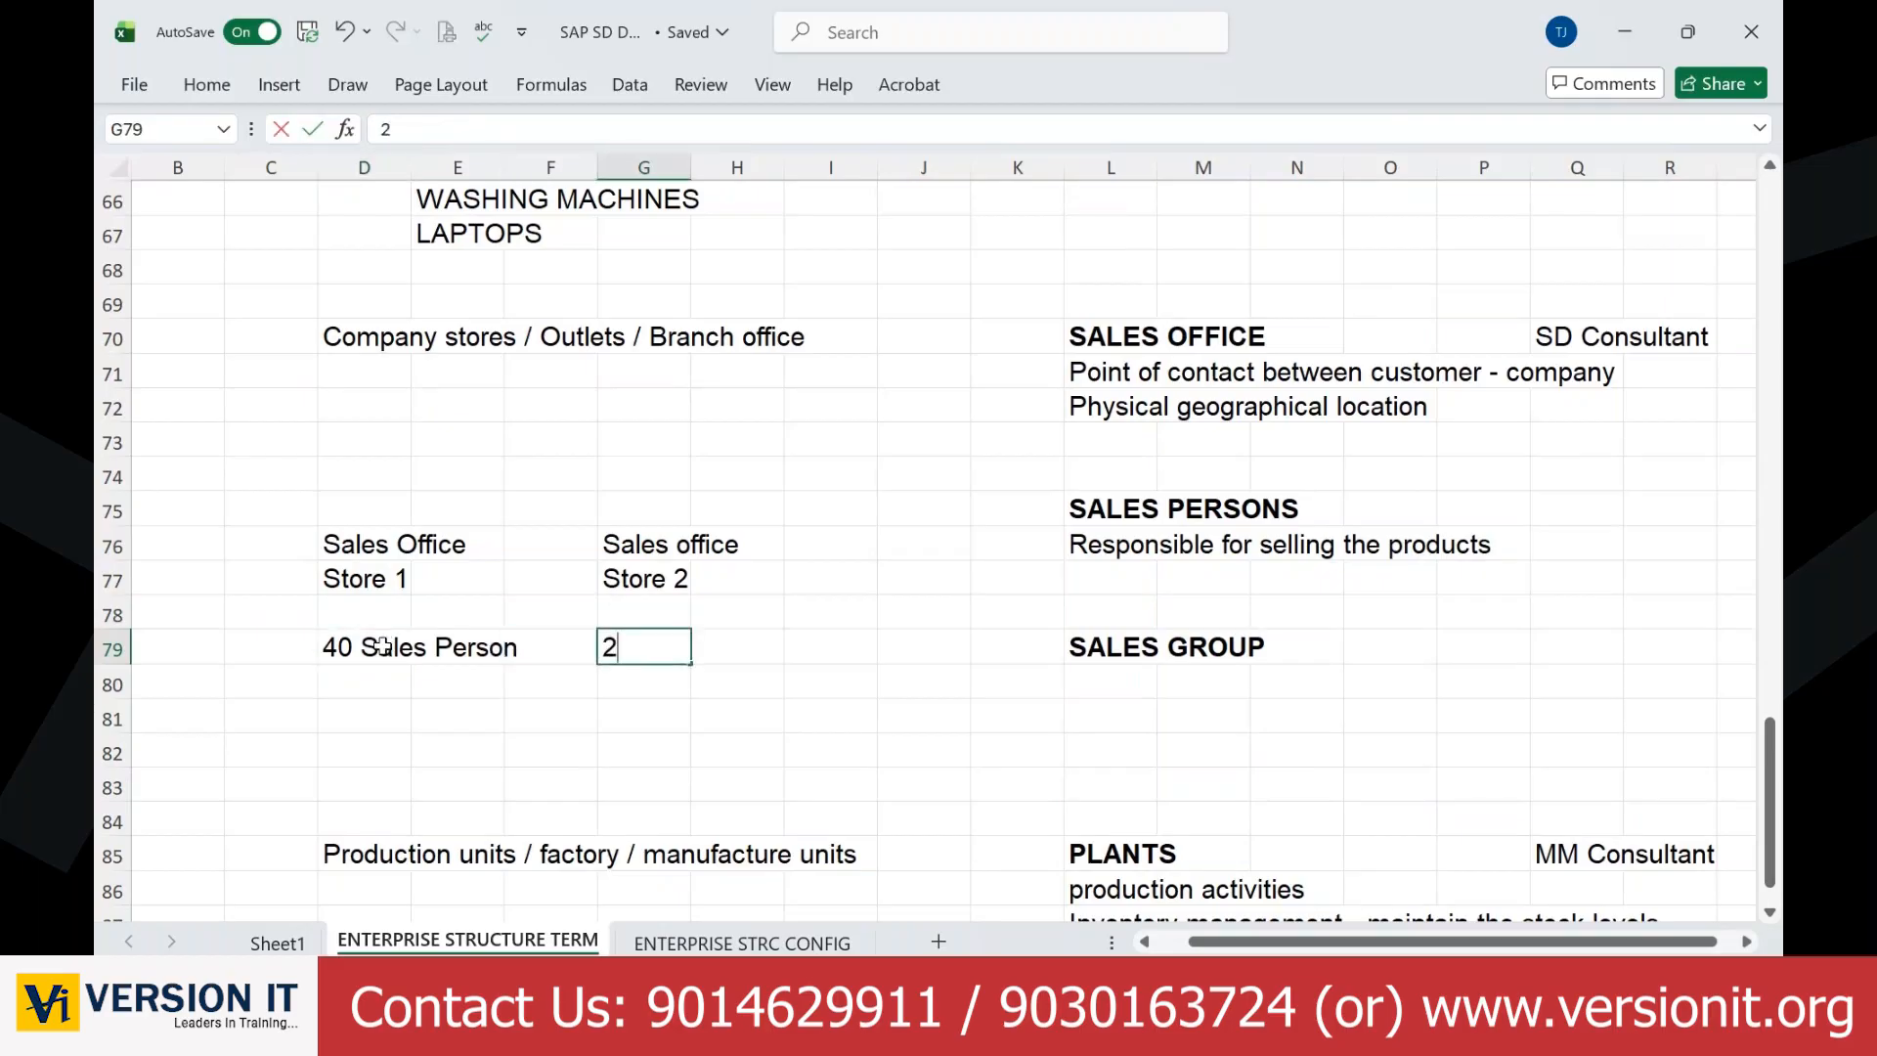
type("0 Sales Pers")
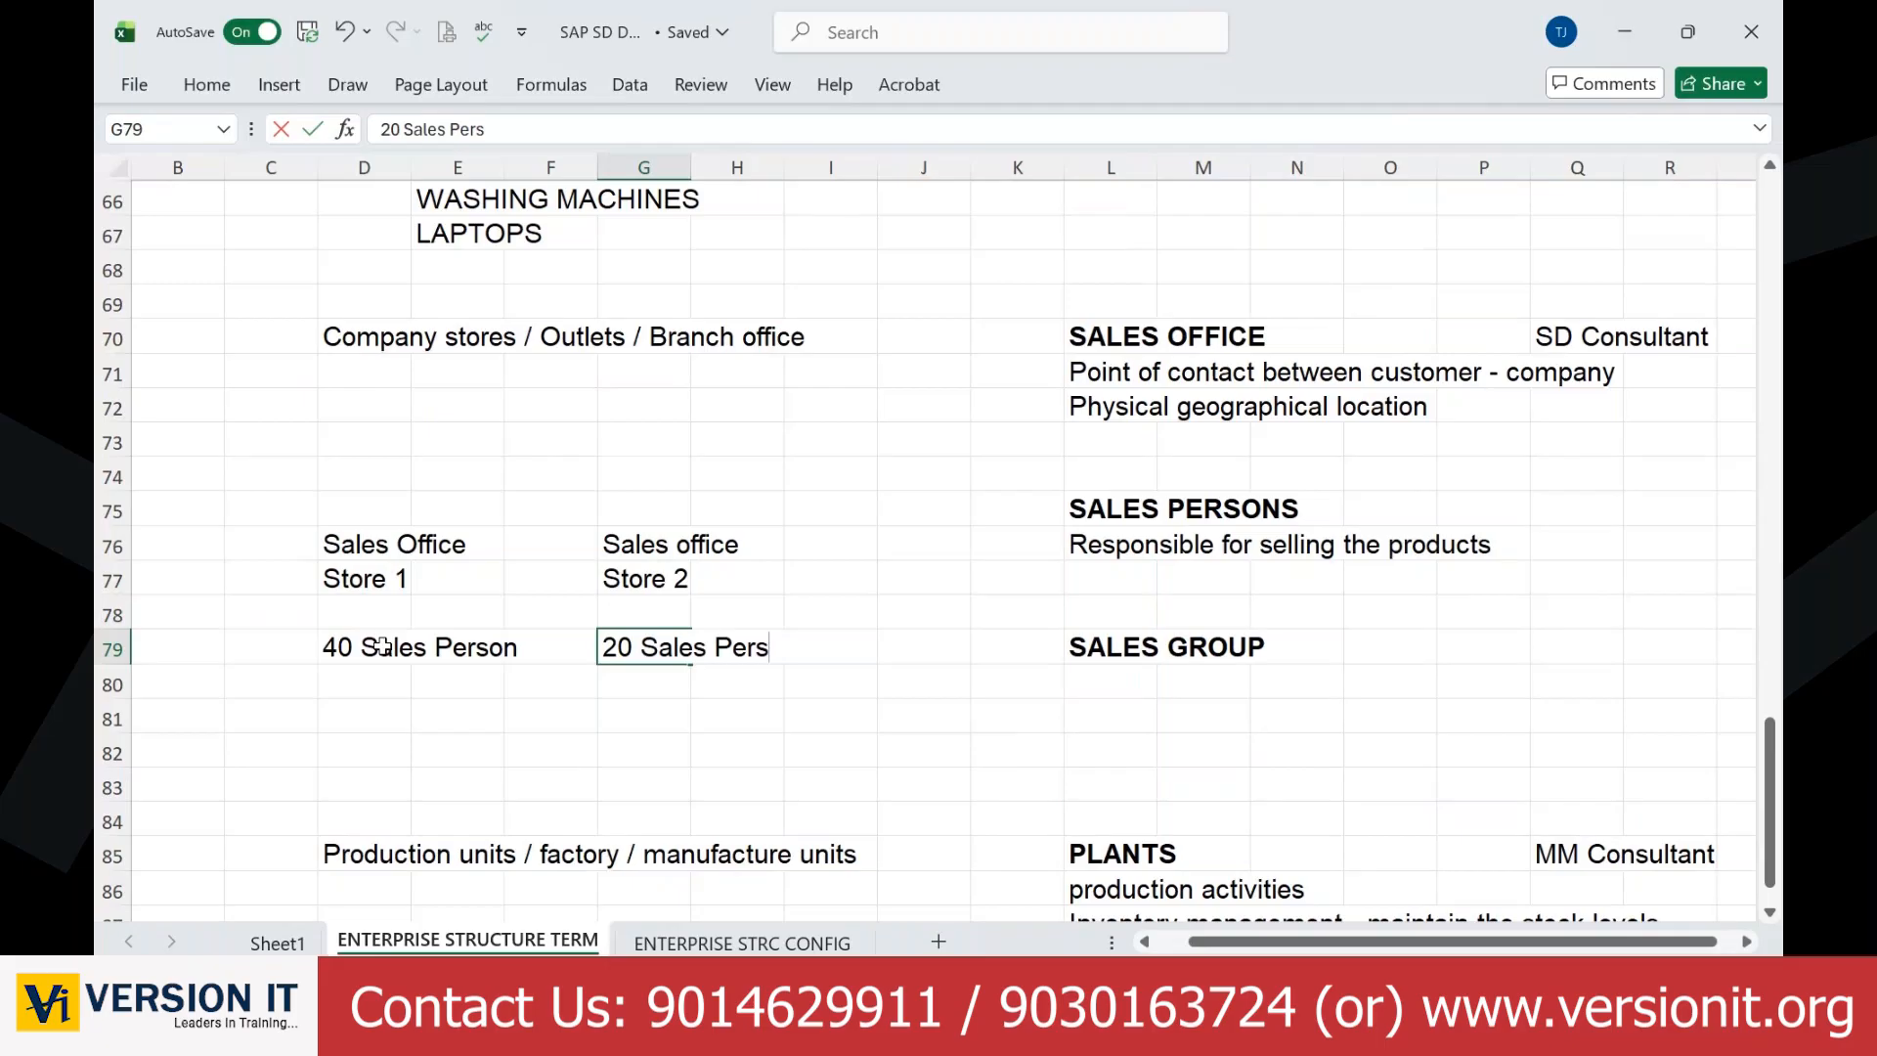
type("on")
key("Return")
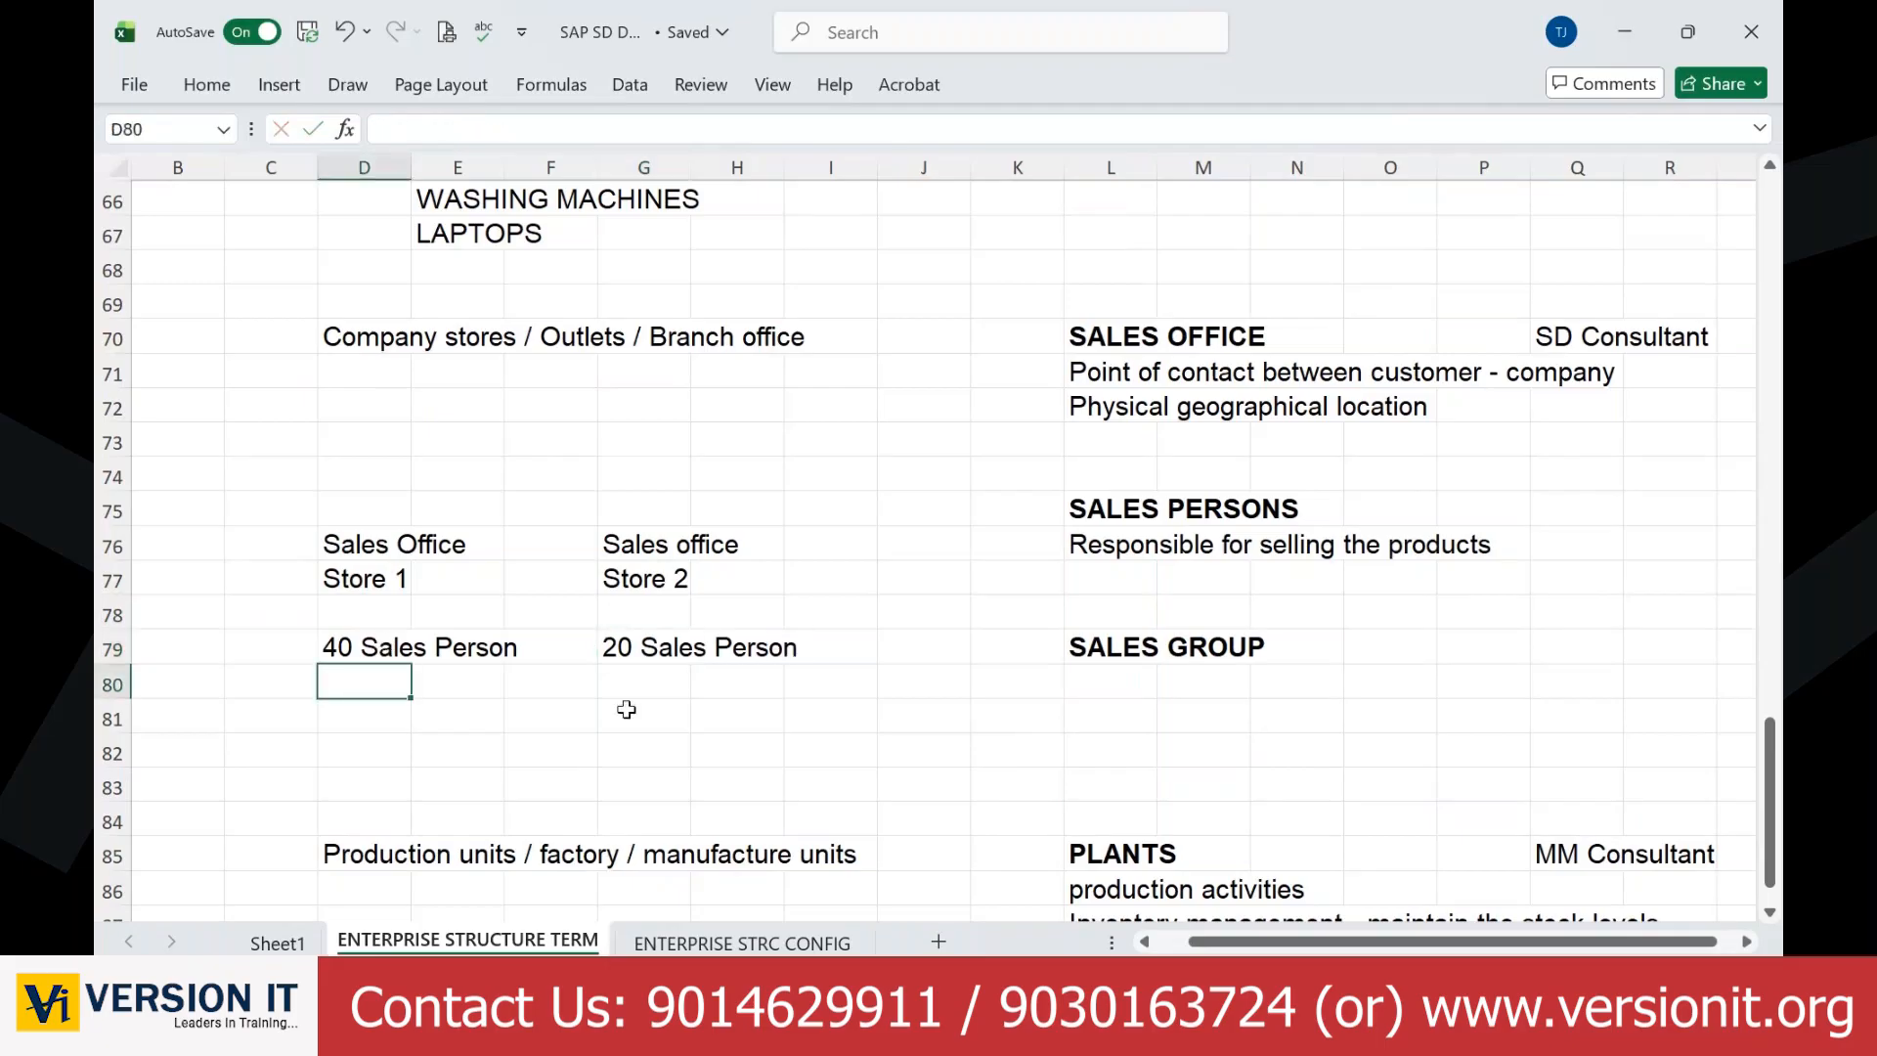
Step: Add the product labels TV in C81, MOBILES in D81 and LAPTOP in F81 below the sales person row
left_click(627, 709)
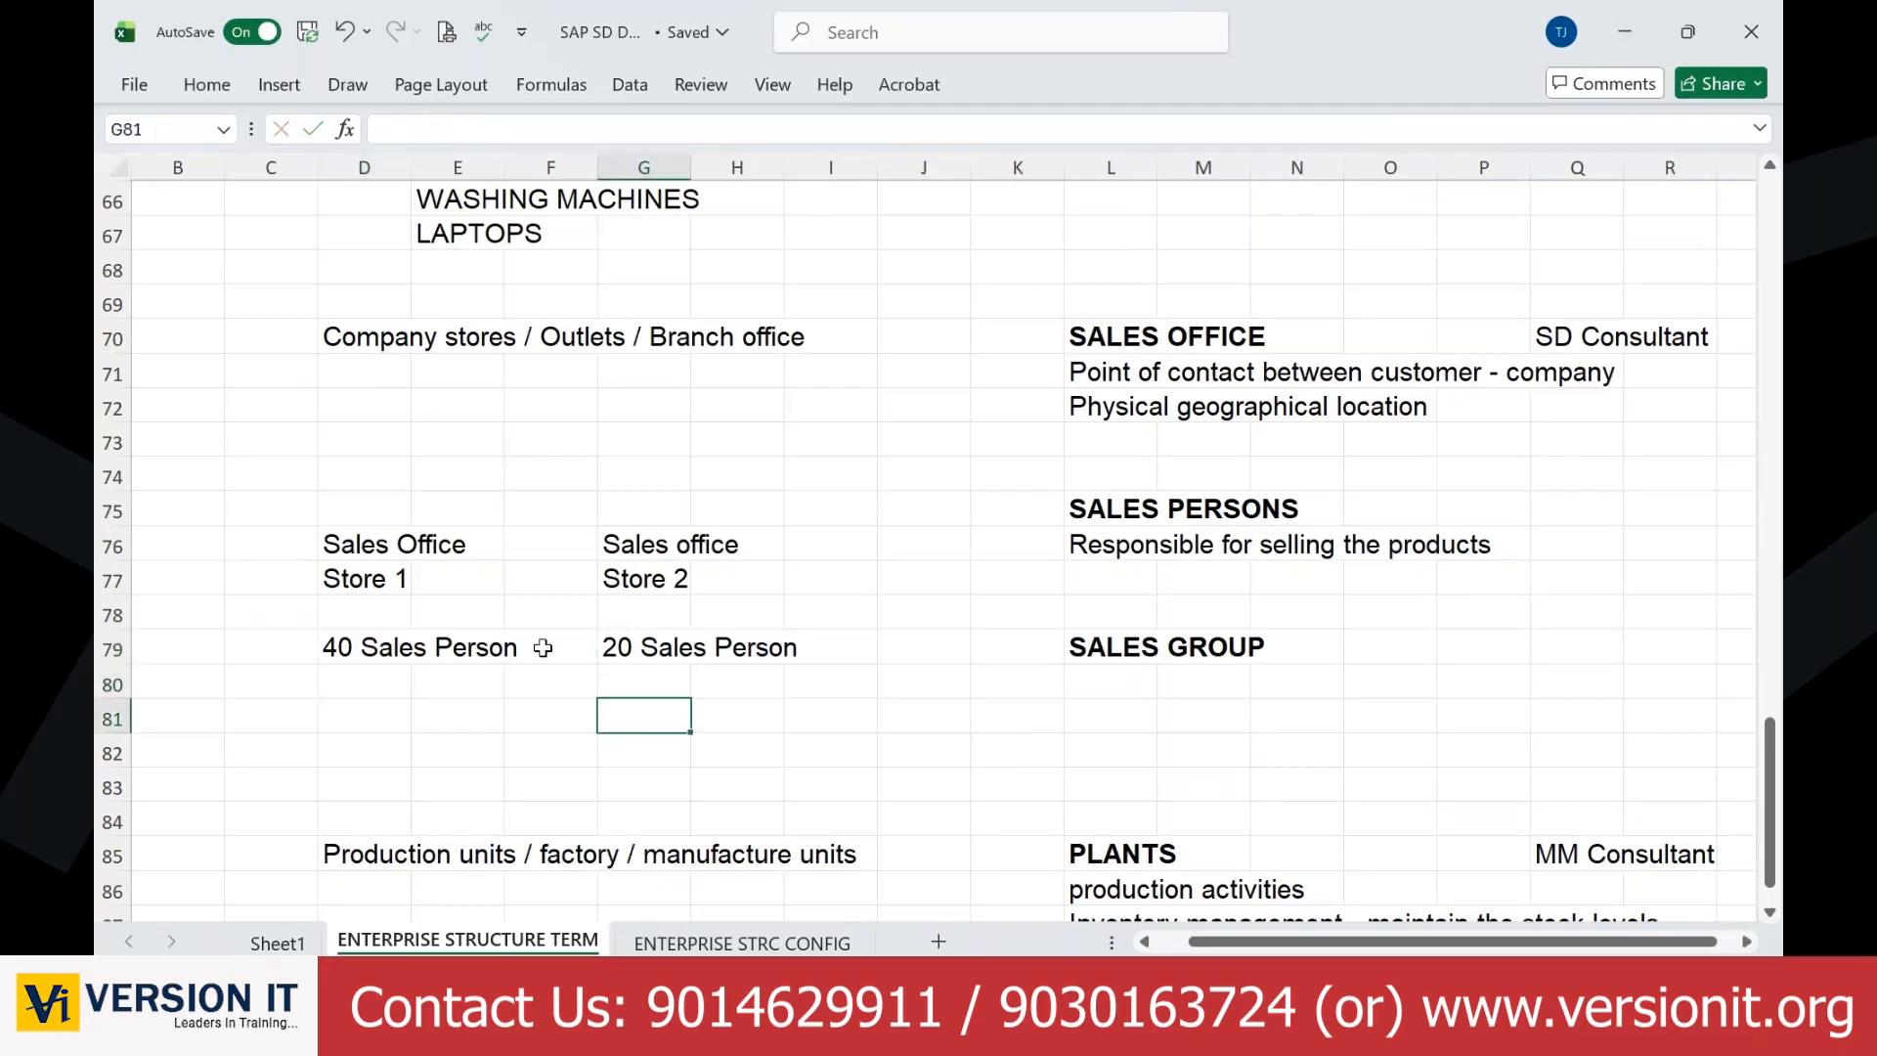
left_click(379, 689)
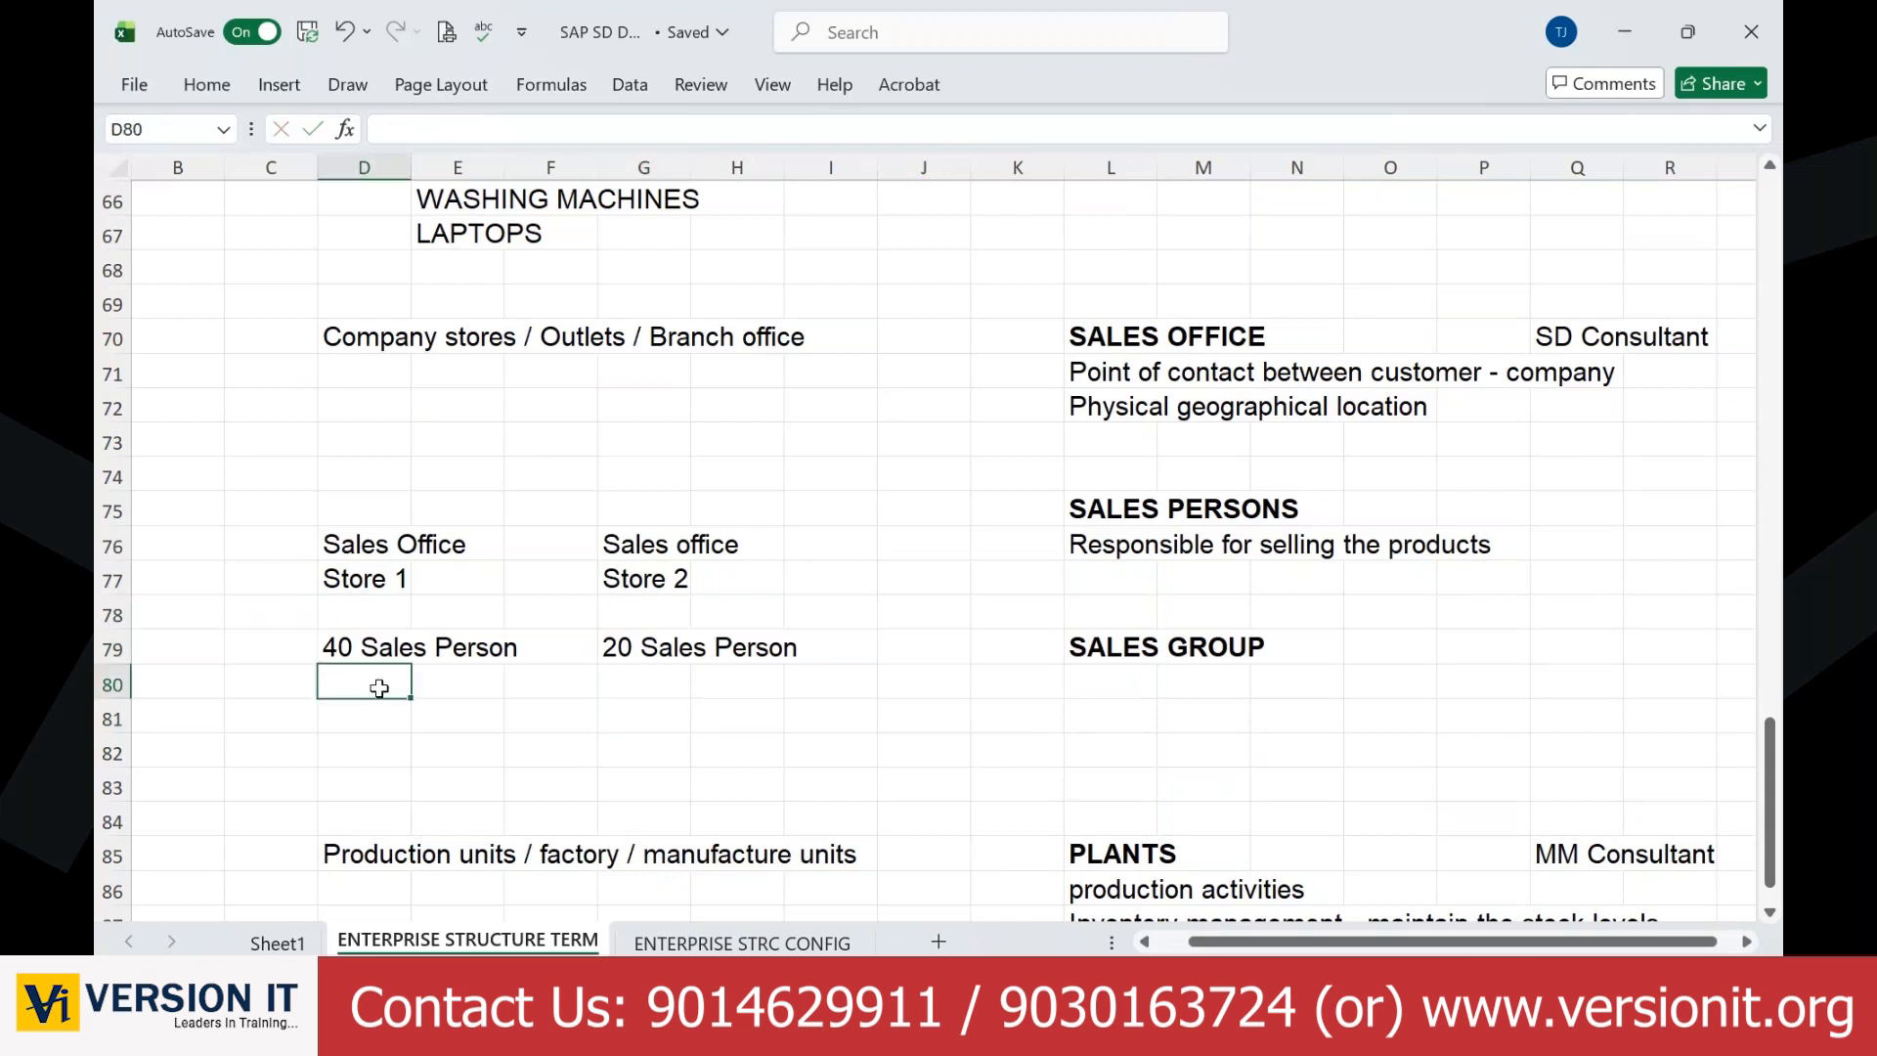
left_click(259, 705)
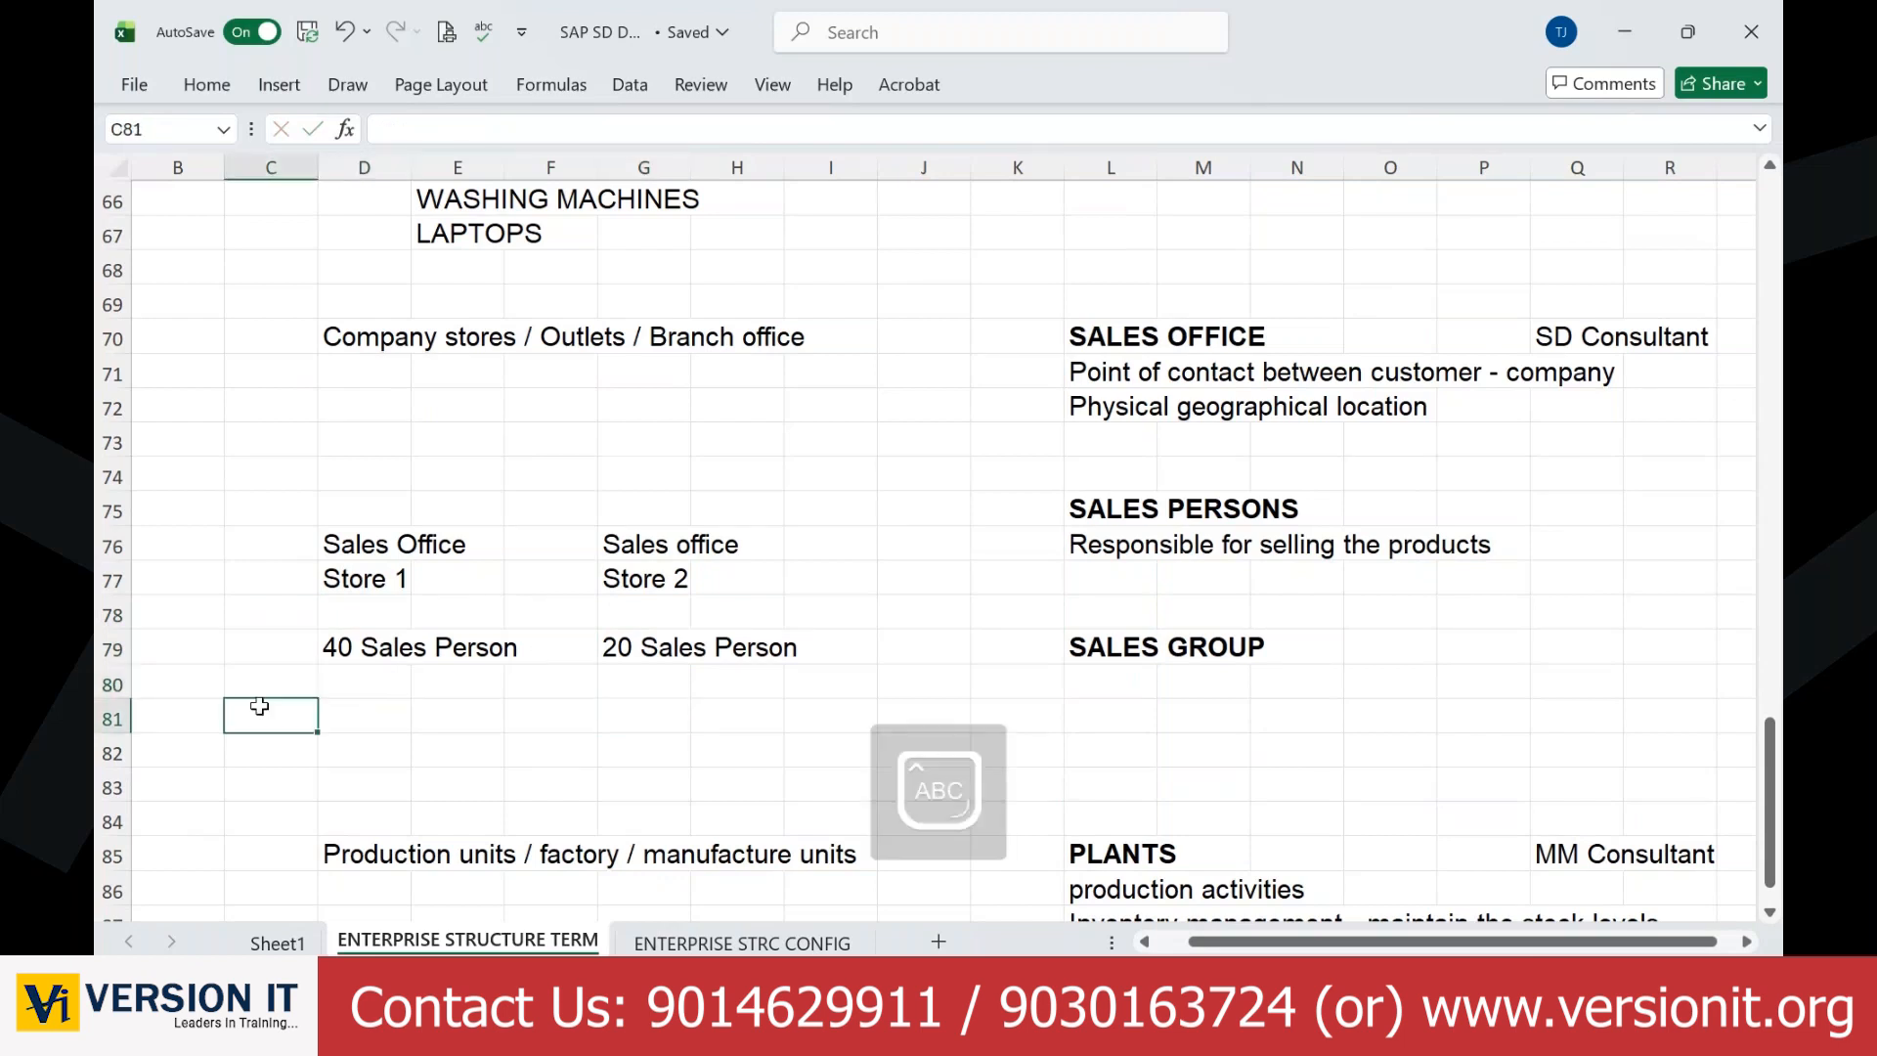
type("TV")
key("Tab")
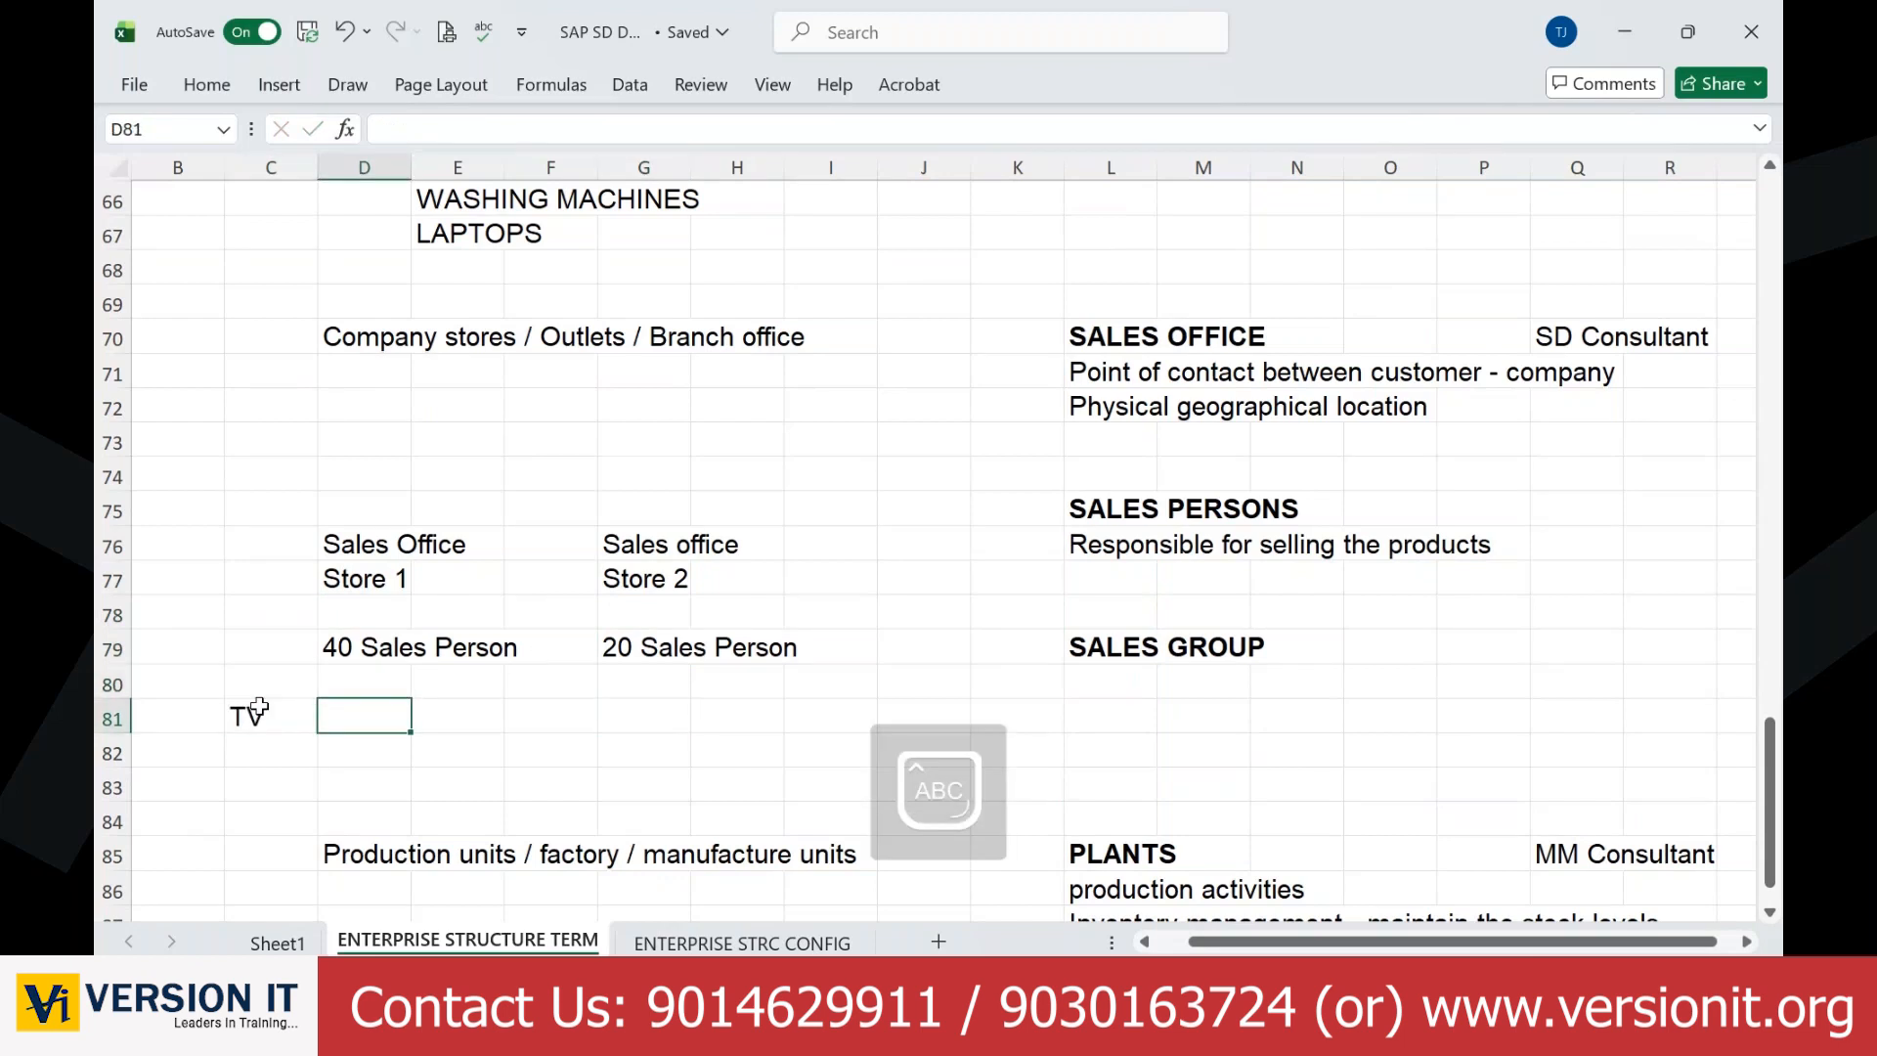
type("MOBIL")
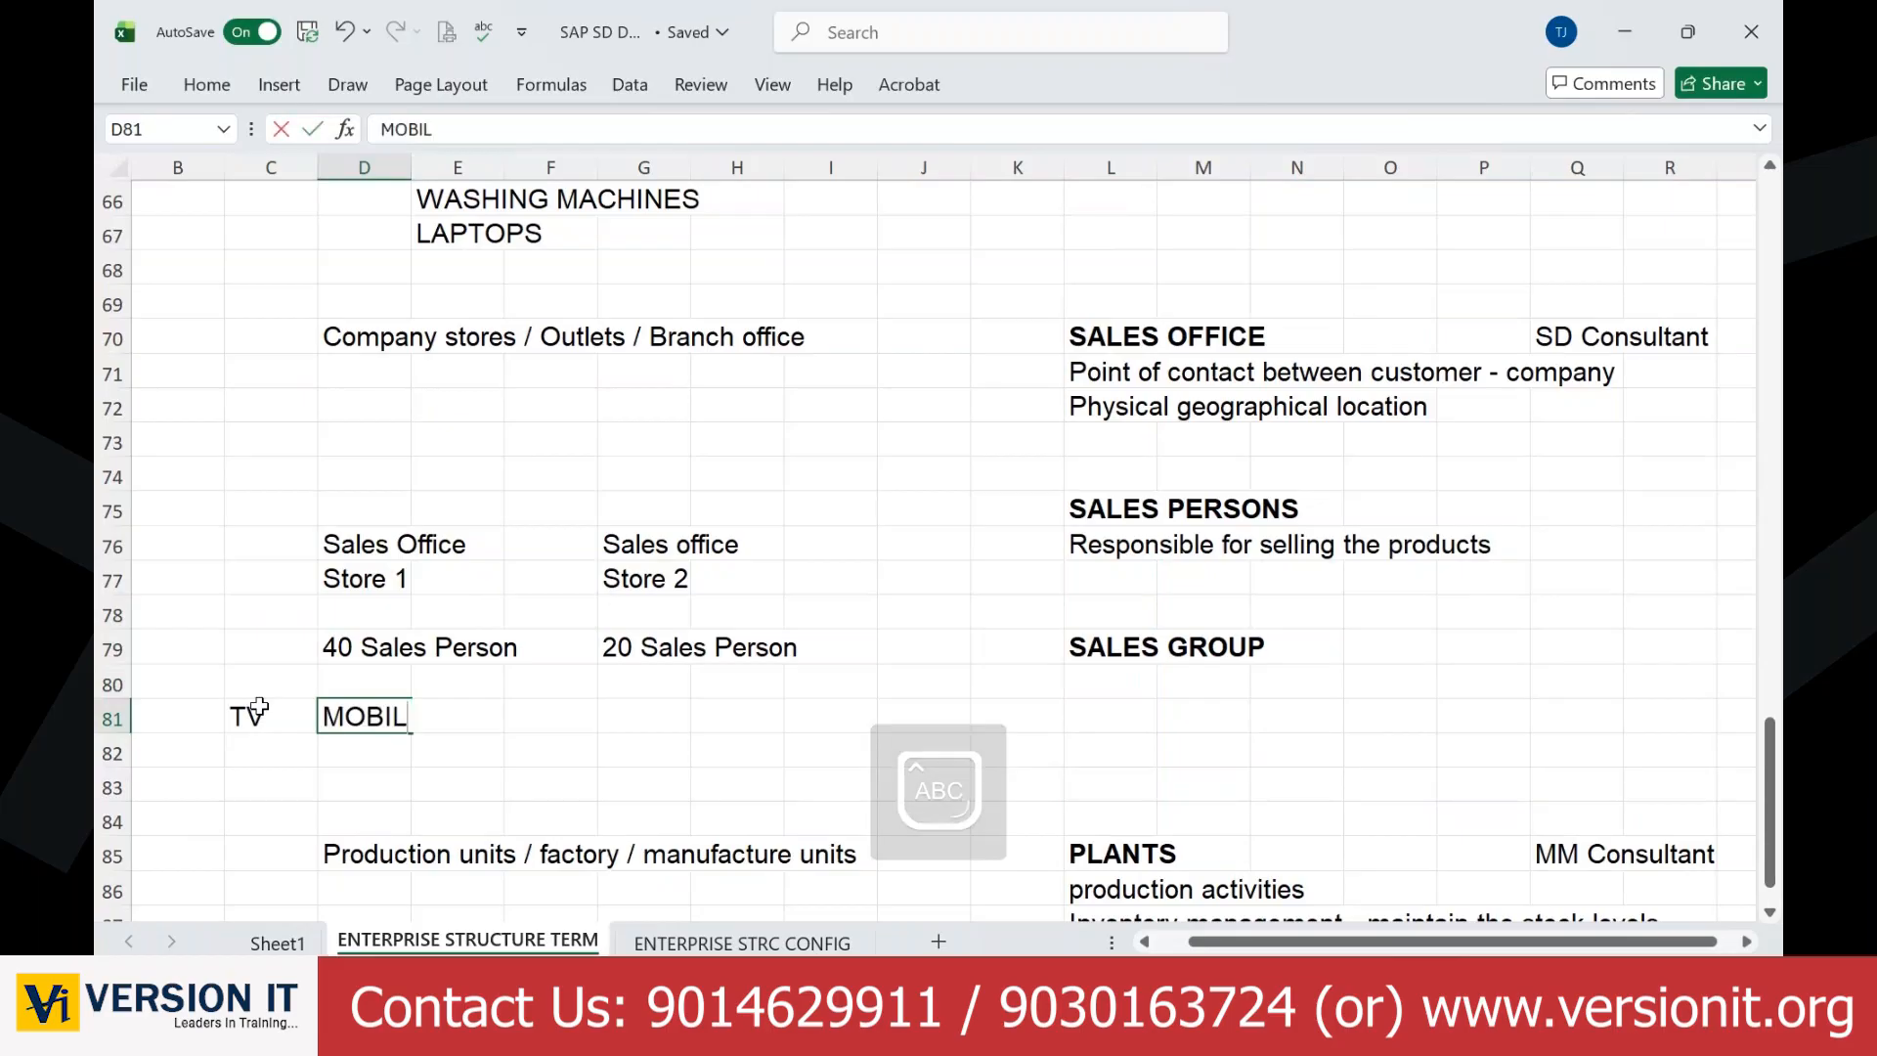
type("ES")
key("Tab")
key("Tab")
type("LAP")
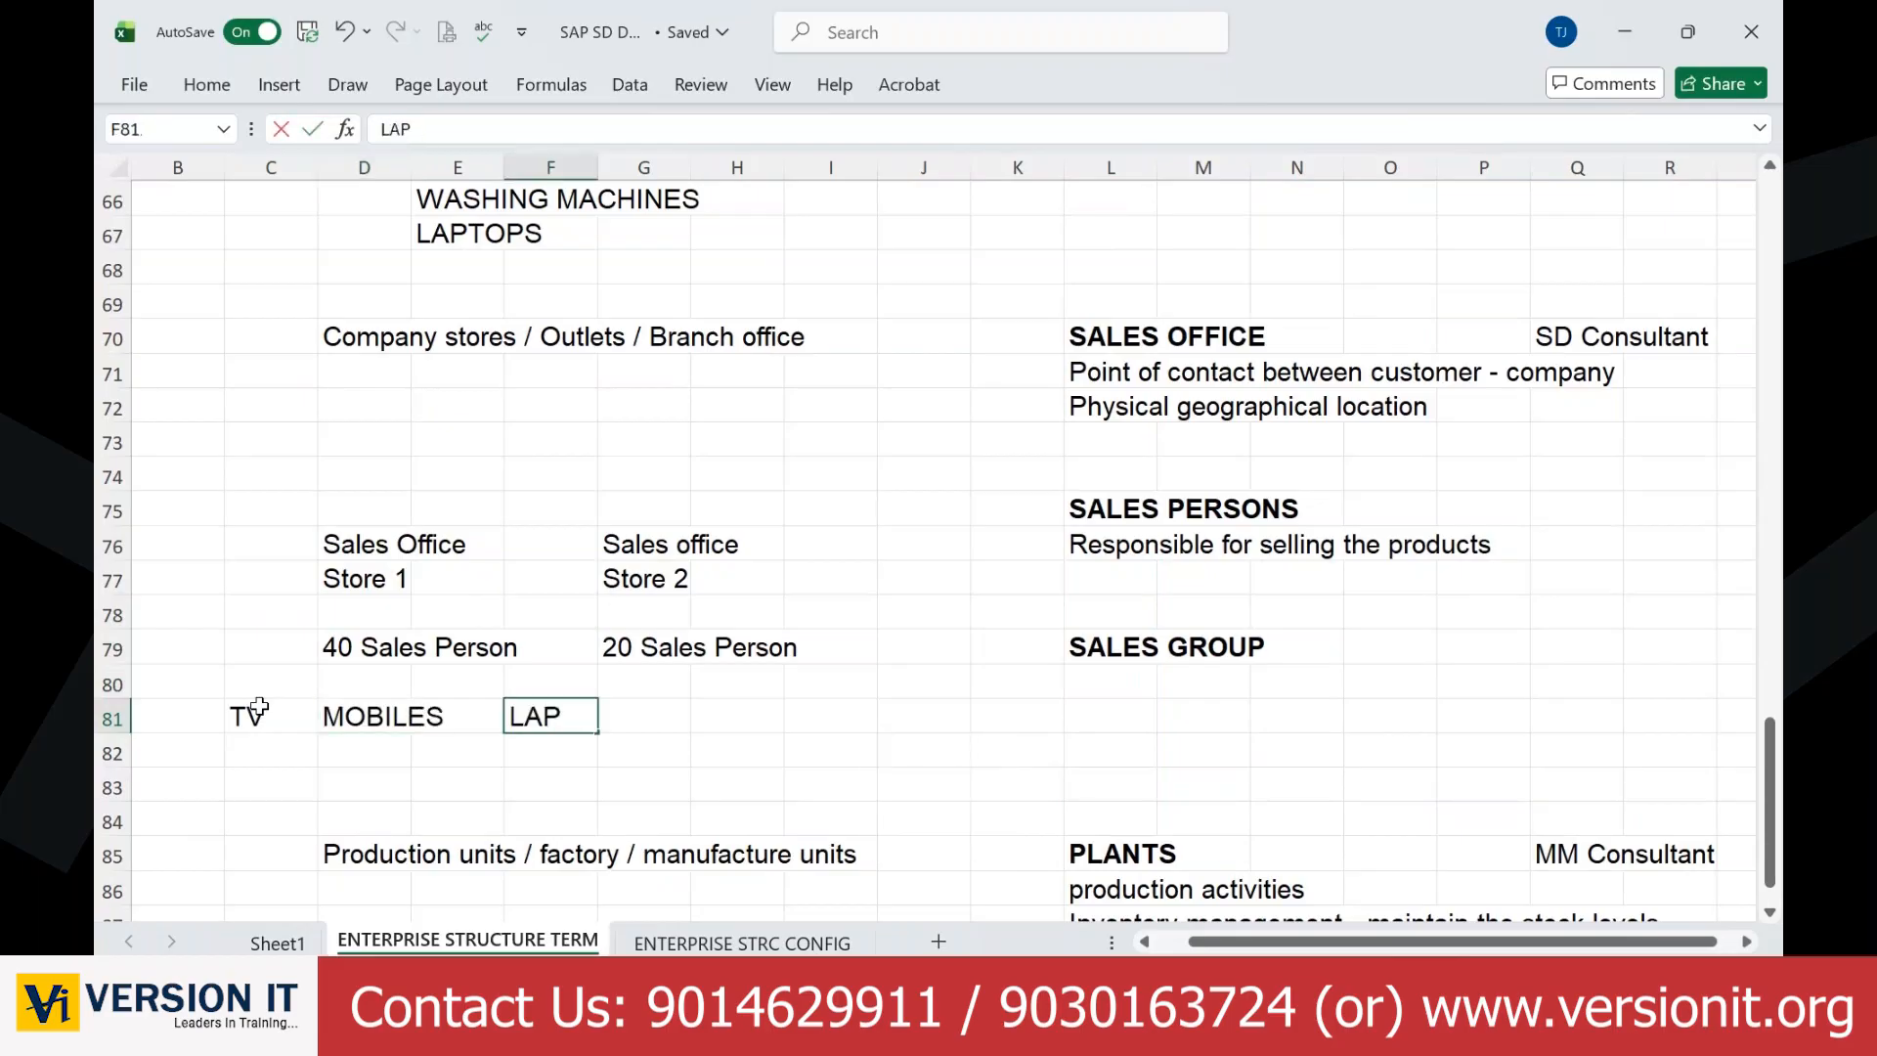
type("TOP")
key("Return")
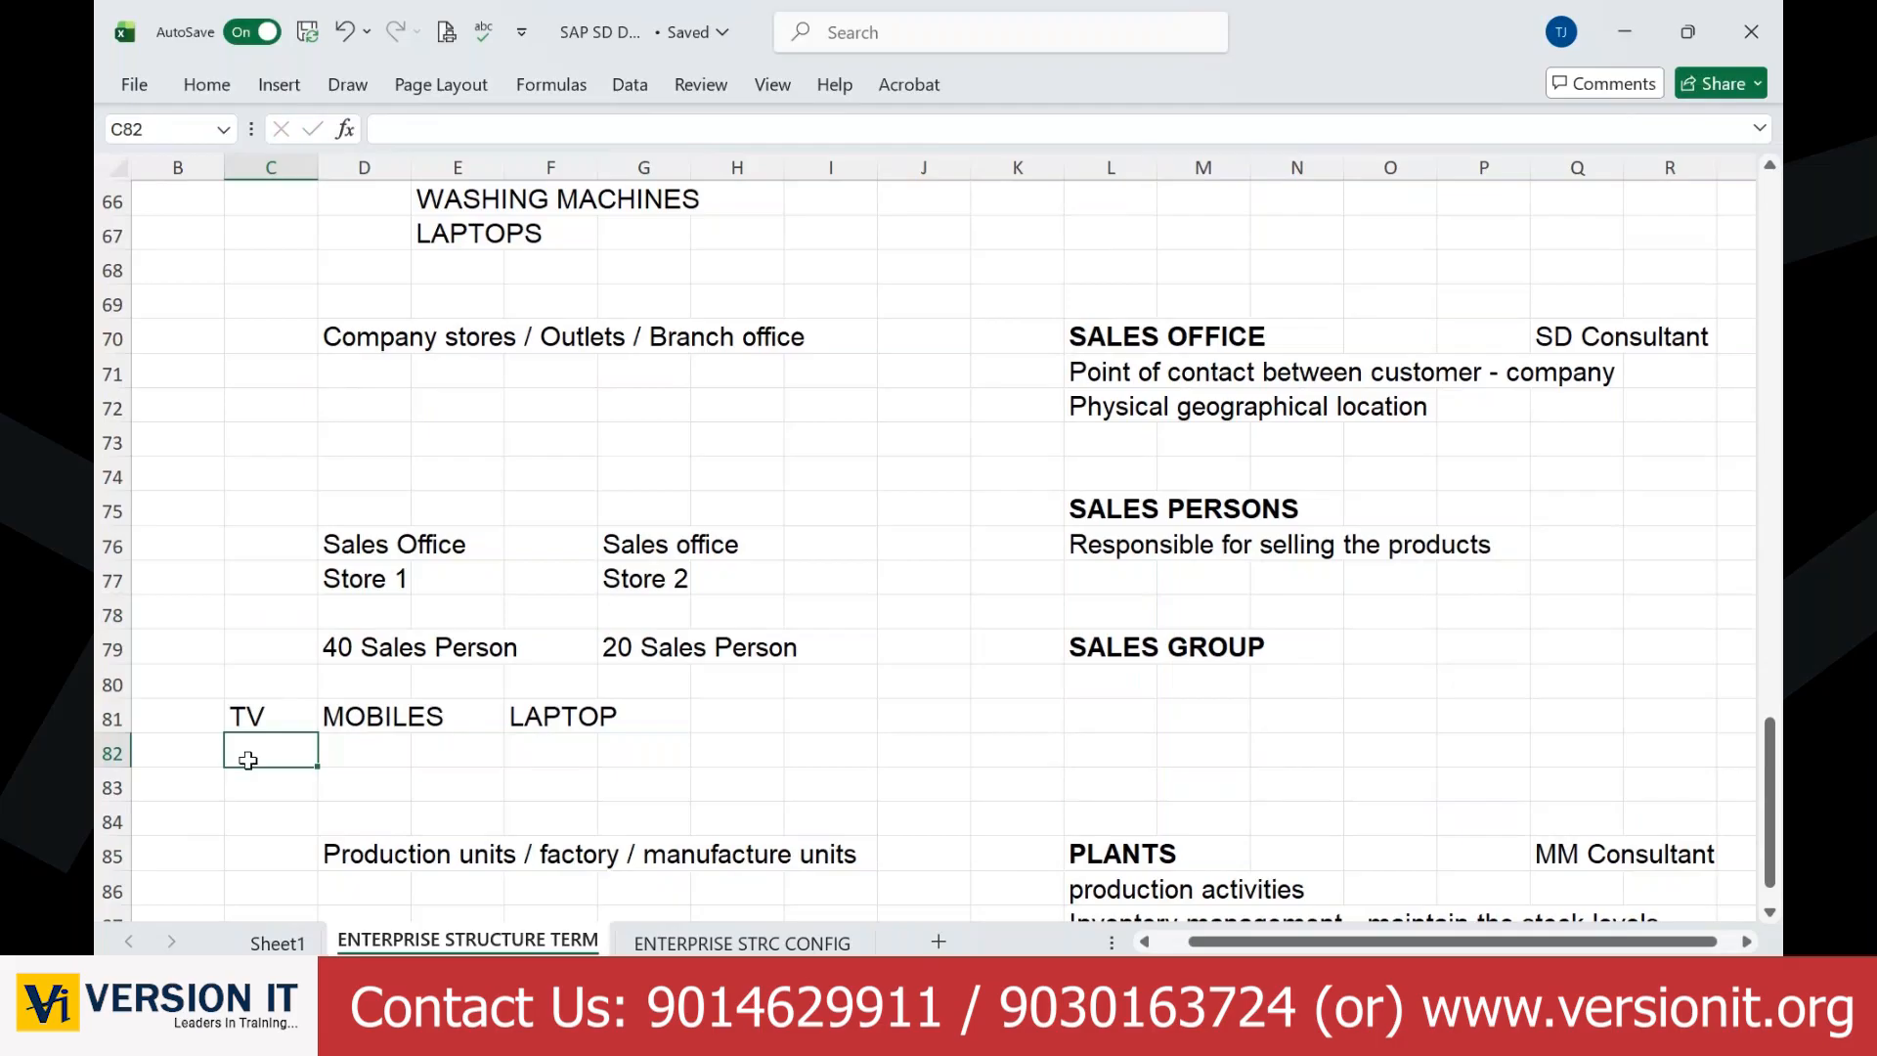
Step: Enter 10 under each product label, in cells C82, D82 and F82
type("10")
key("Tab")
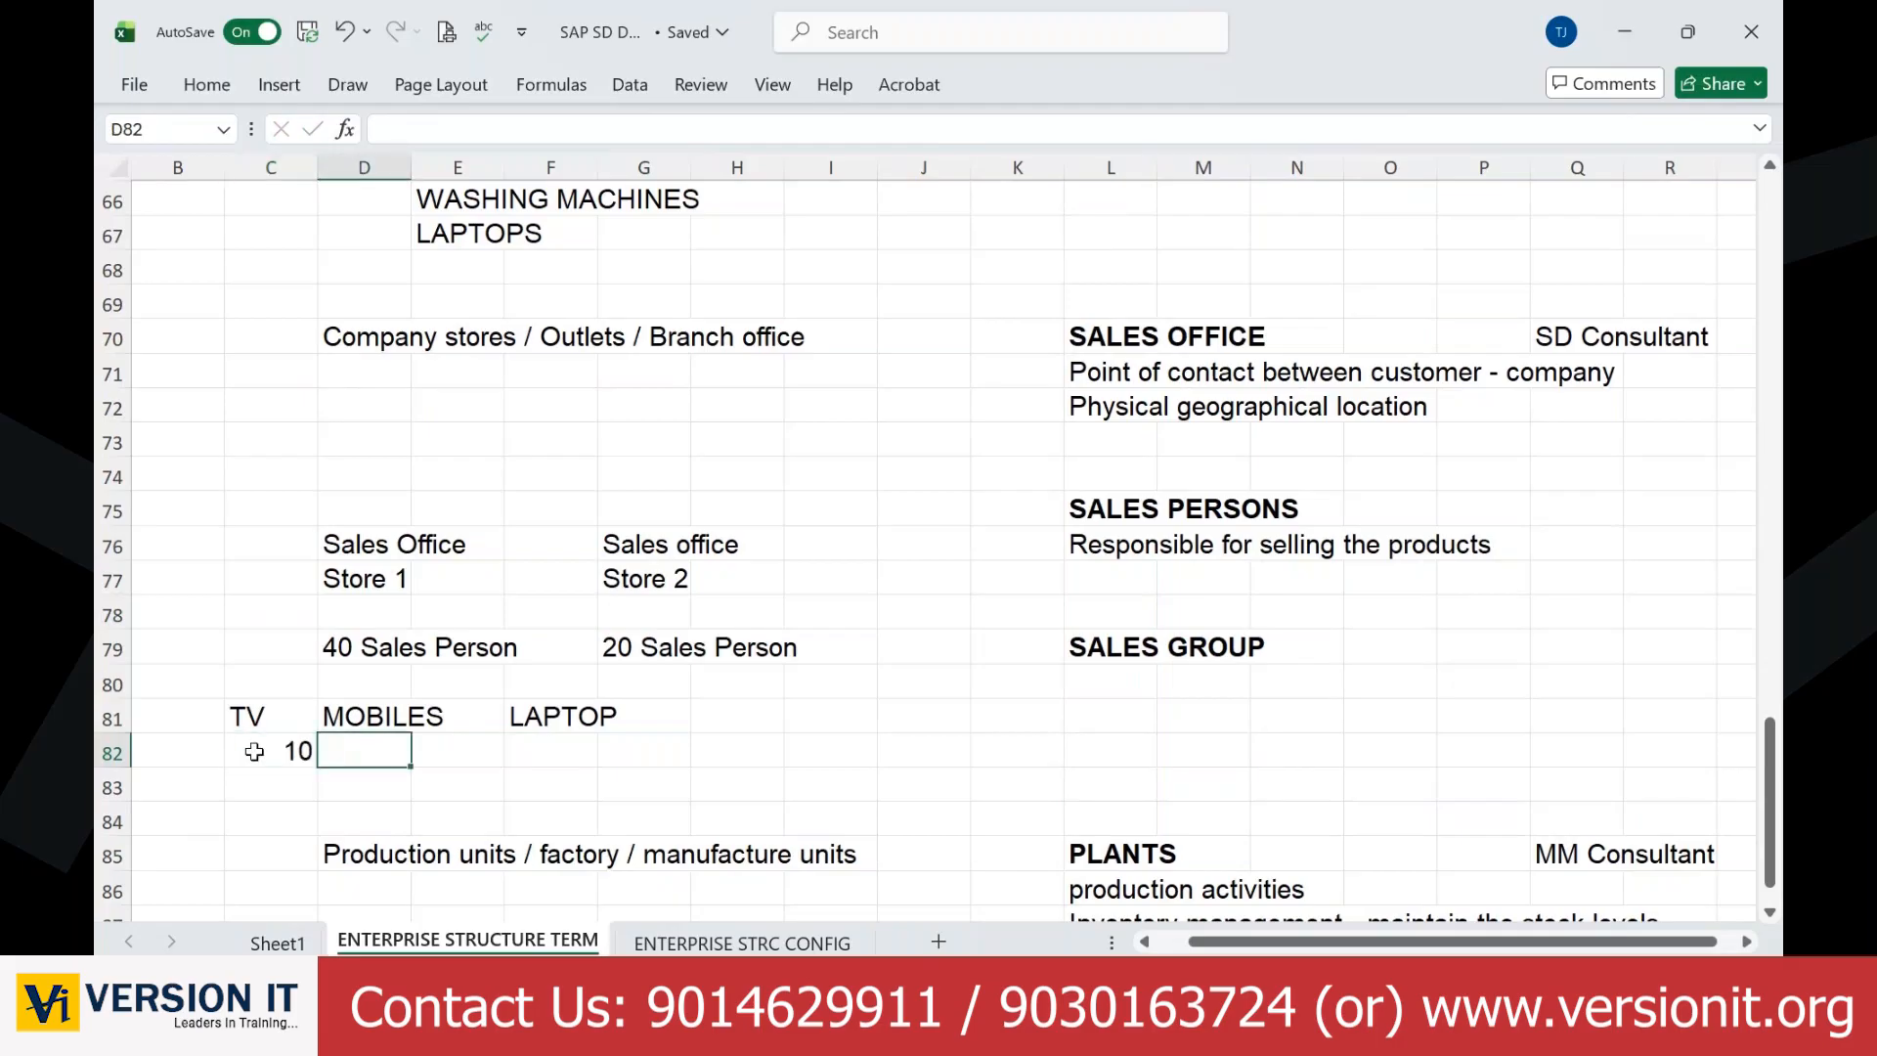
type("10")
key("Tab")
key("Tab")
type("10")
key("Return")
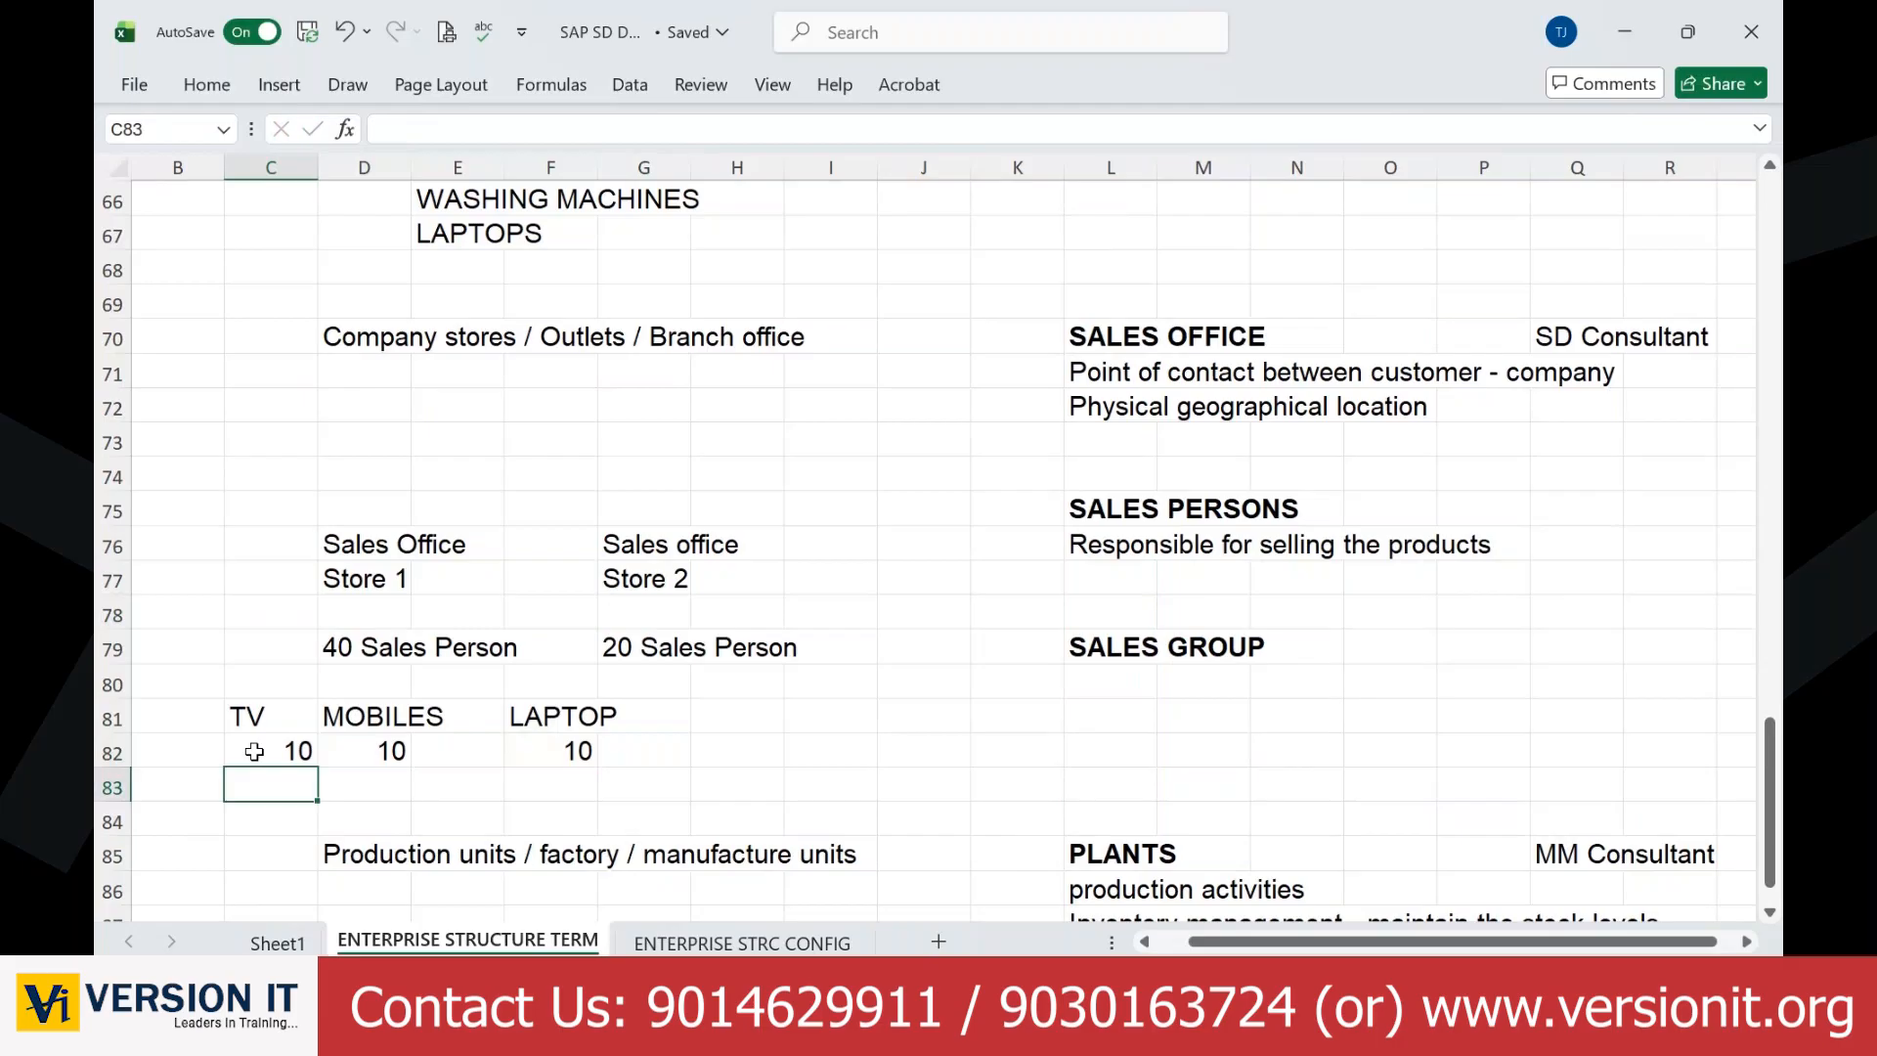
Step: Copy the TV, MOBILES and LAPTOP labels from row 81 under Store 1 to the cells starting at H81 for Store 2
left_click_drag(252, 719, 561, 704)
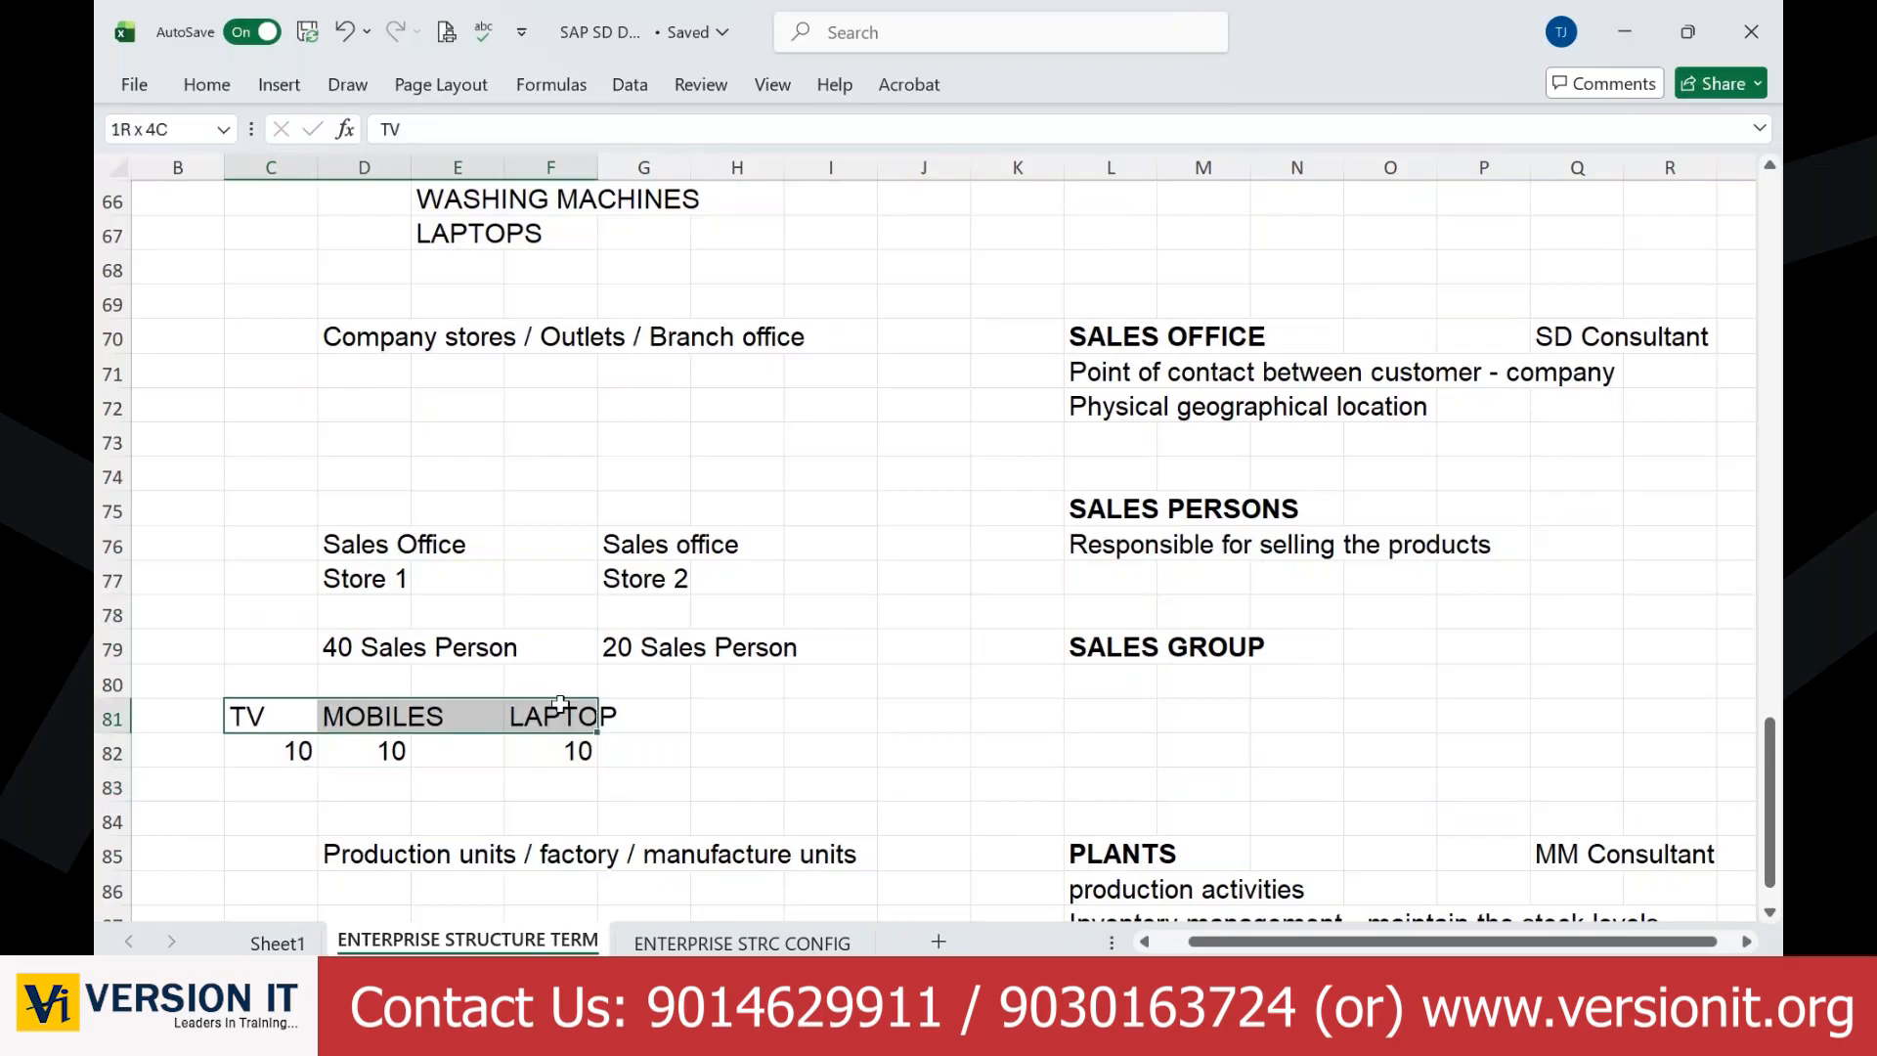
key("ctrl+c")
left_click(749, 715)
key("ctrl+v")
Step: Enter 5 under each of Store 2's product labels, in cells H82, I82 and K82
left_click(756, 757)
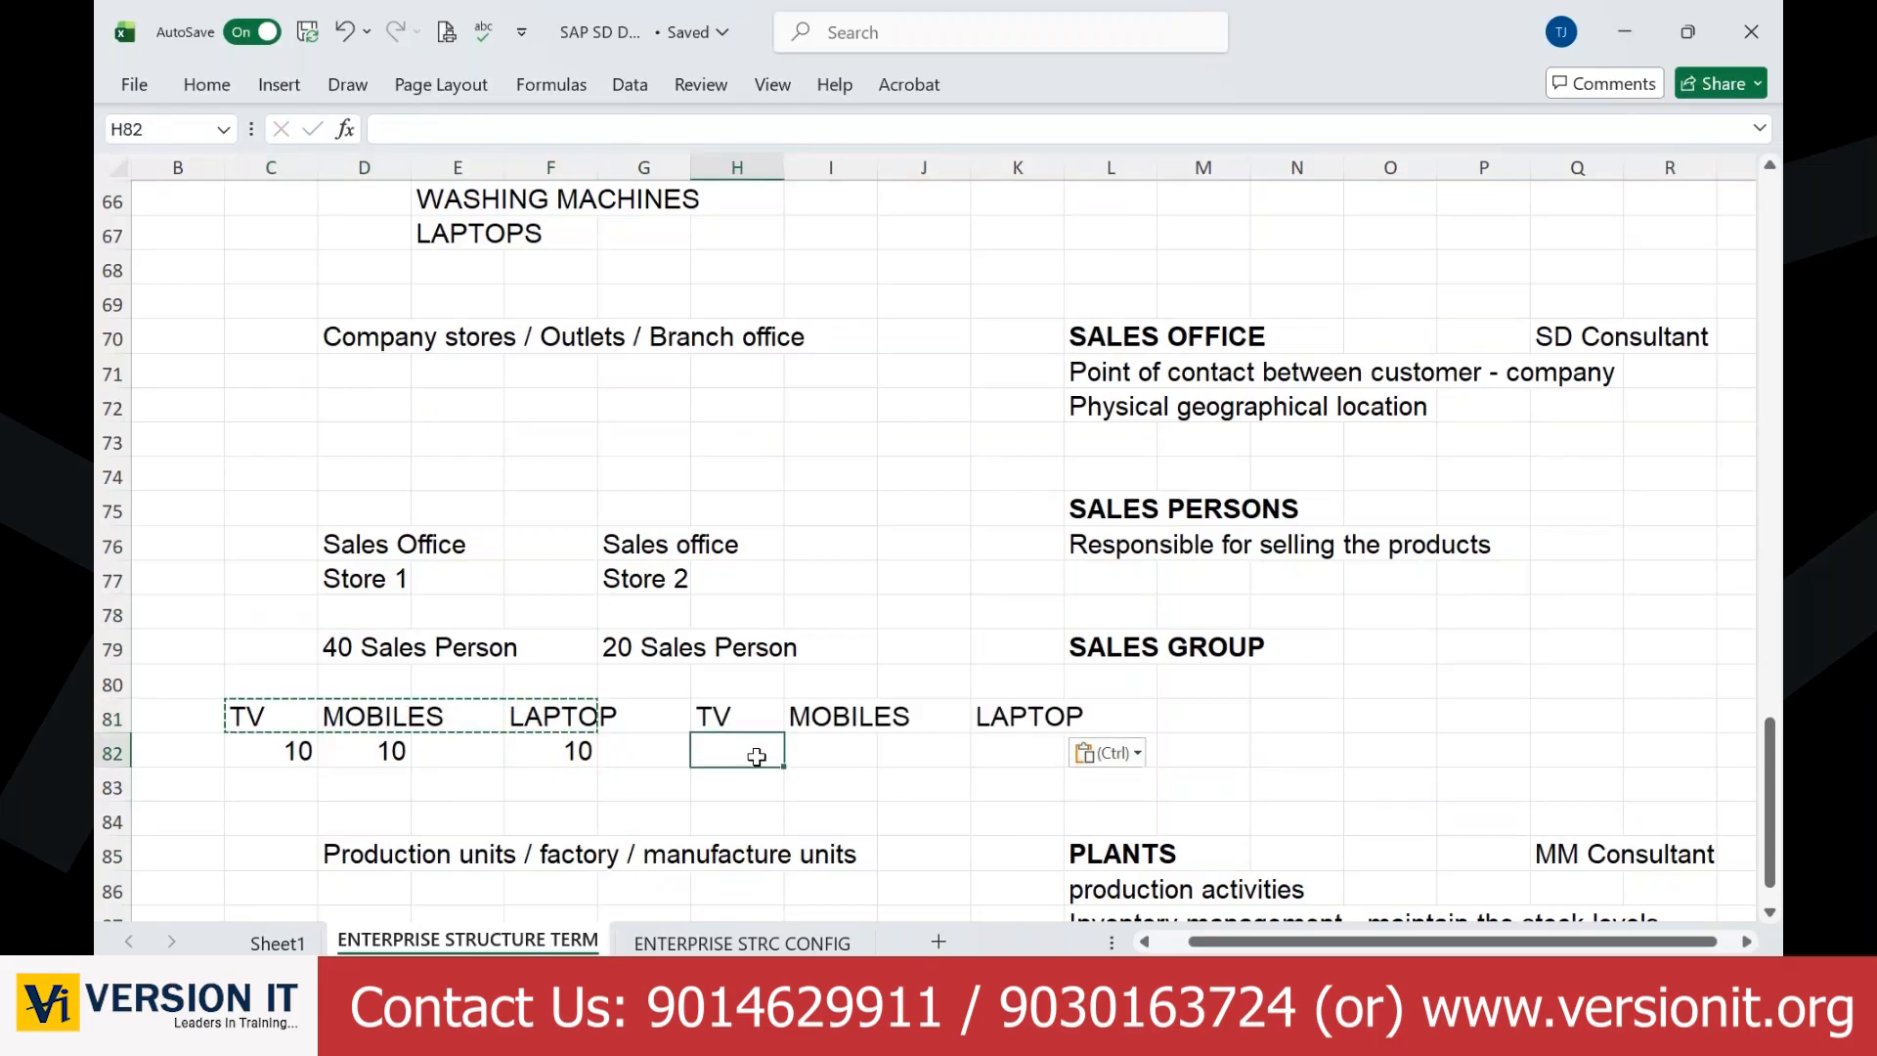
type("5")
key("Tab")
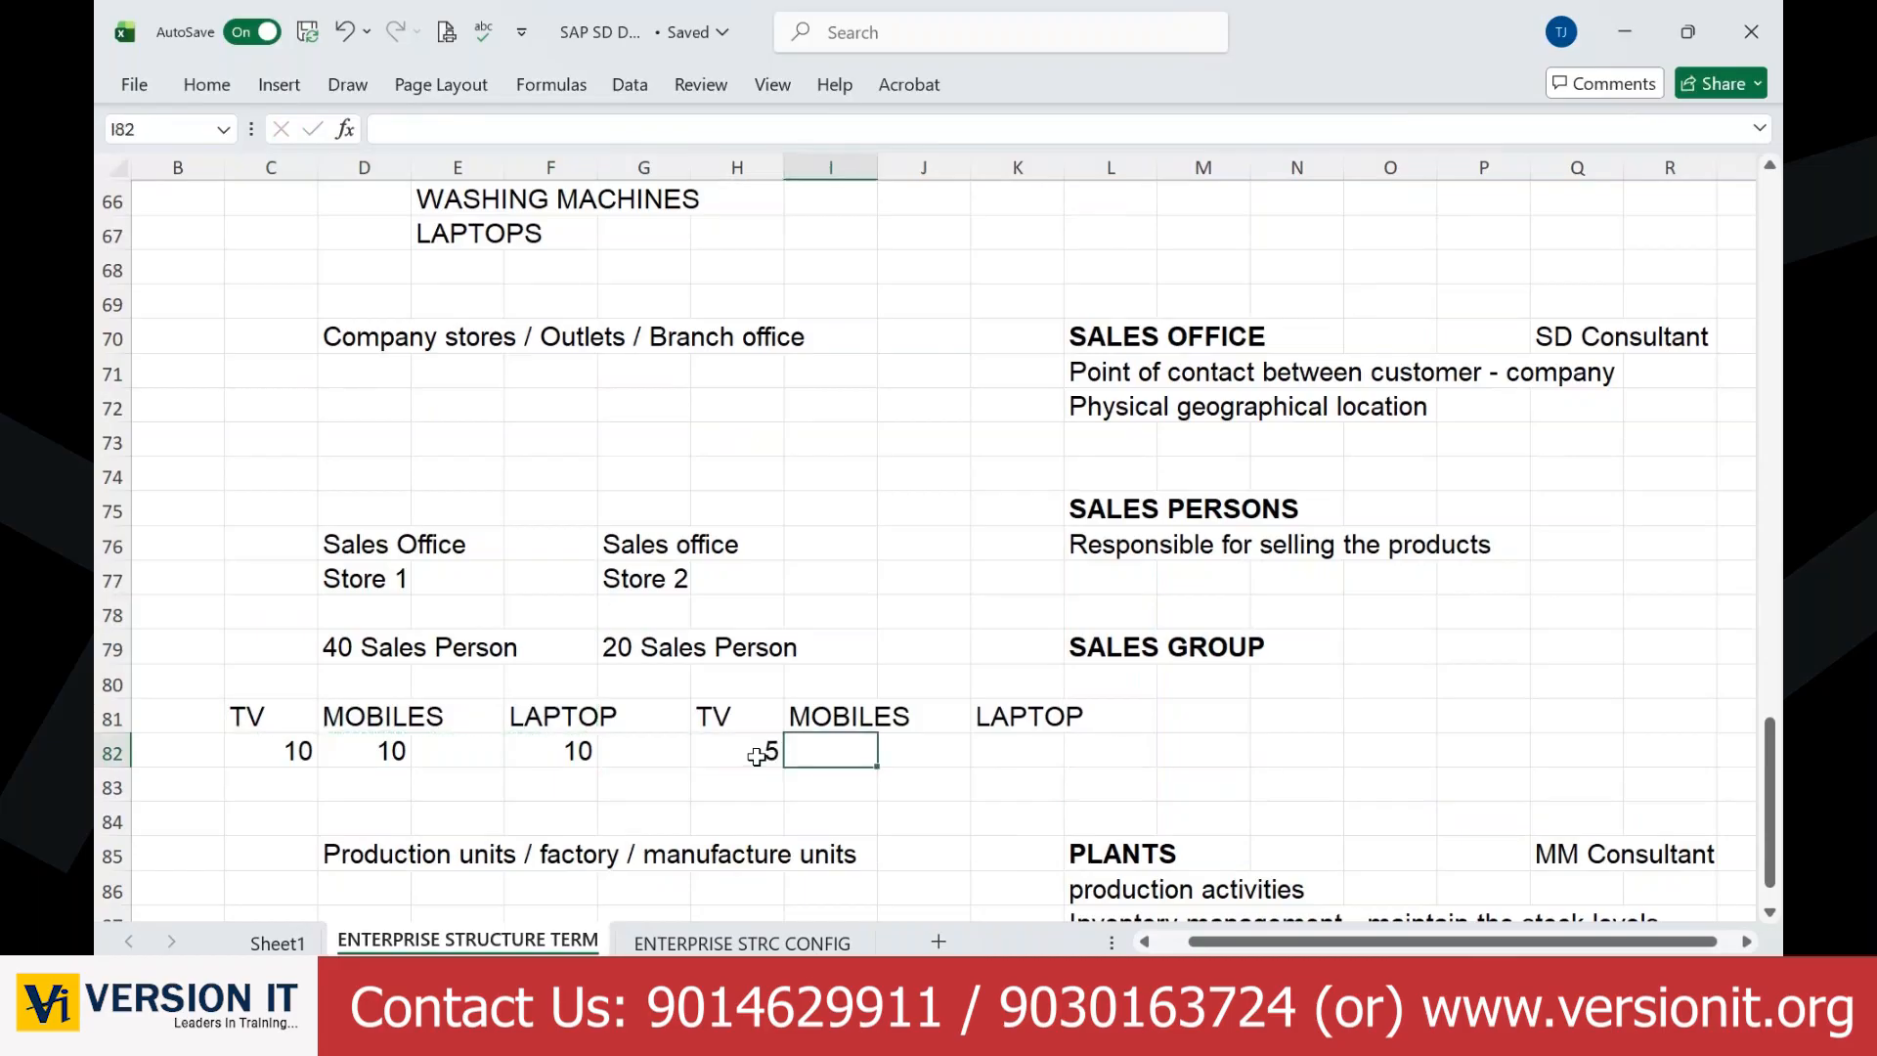
type("5")
key("Tab")
key("Tab")
type("5")
key("Return")
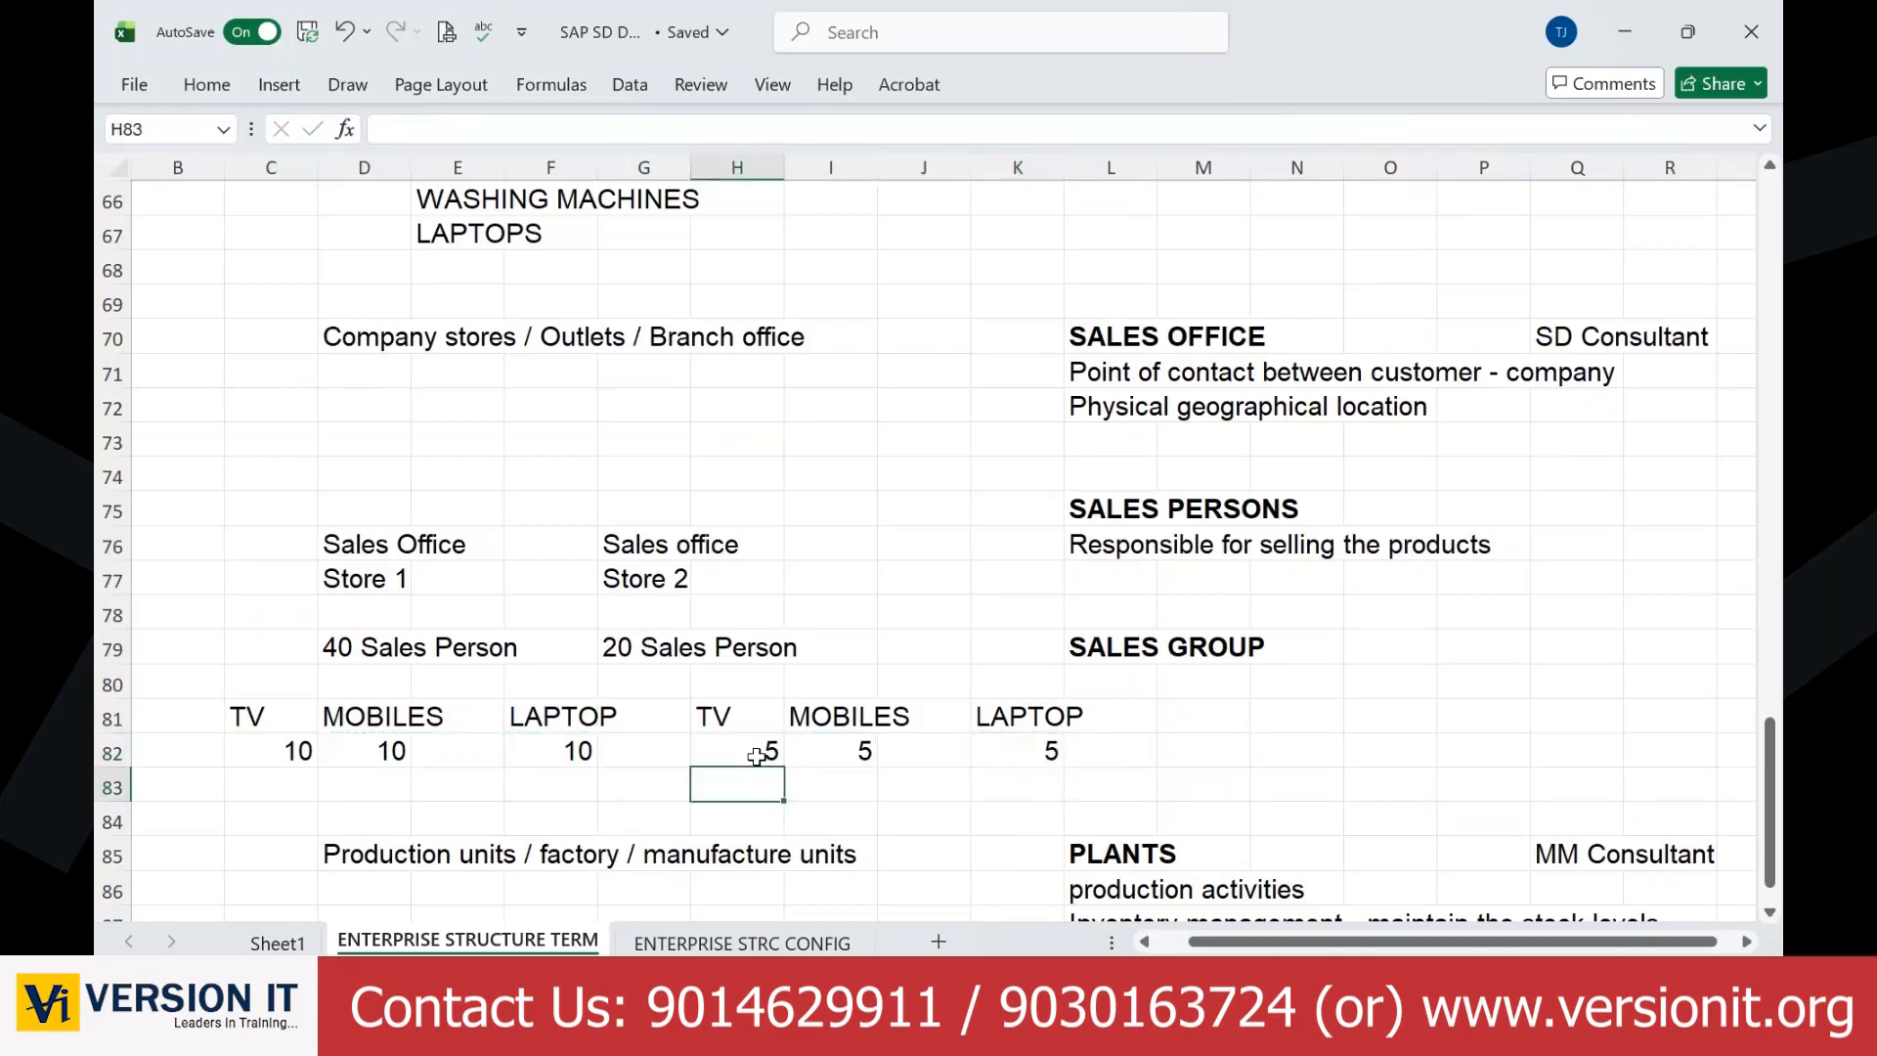
left_click(377, 689)
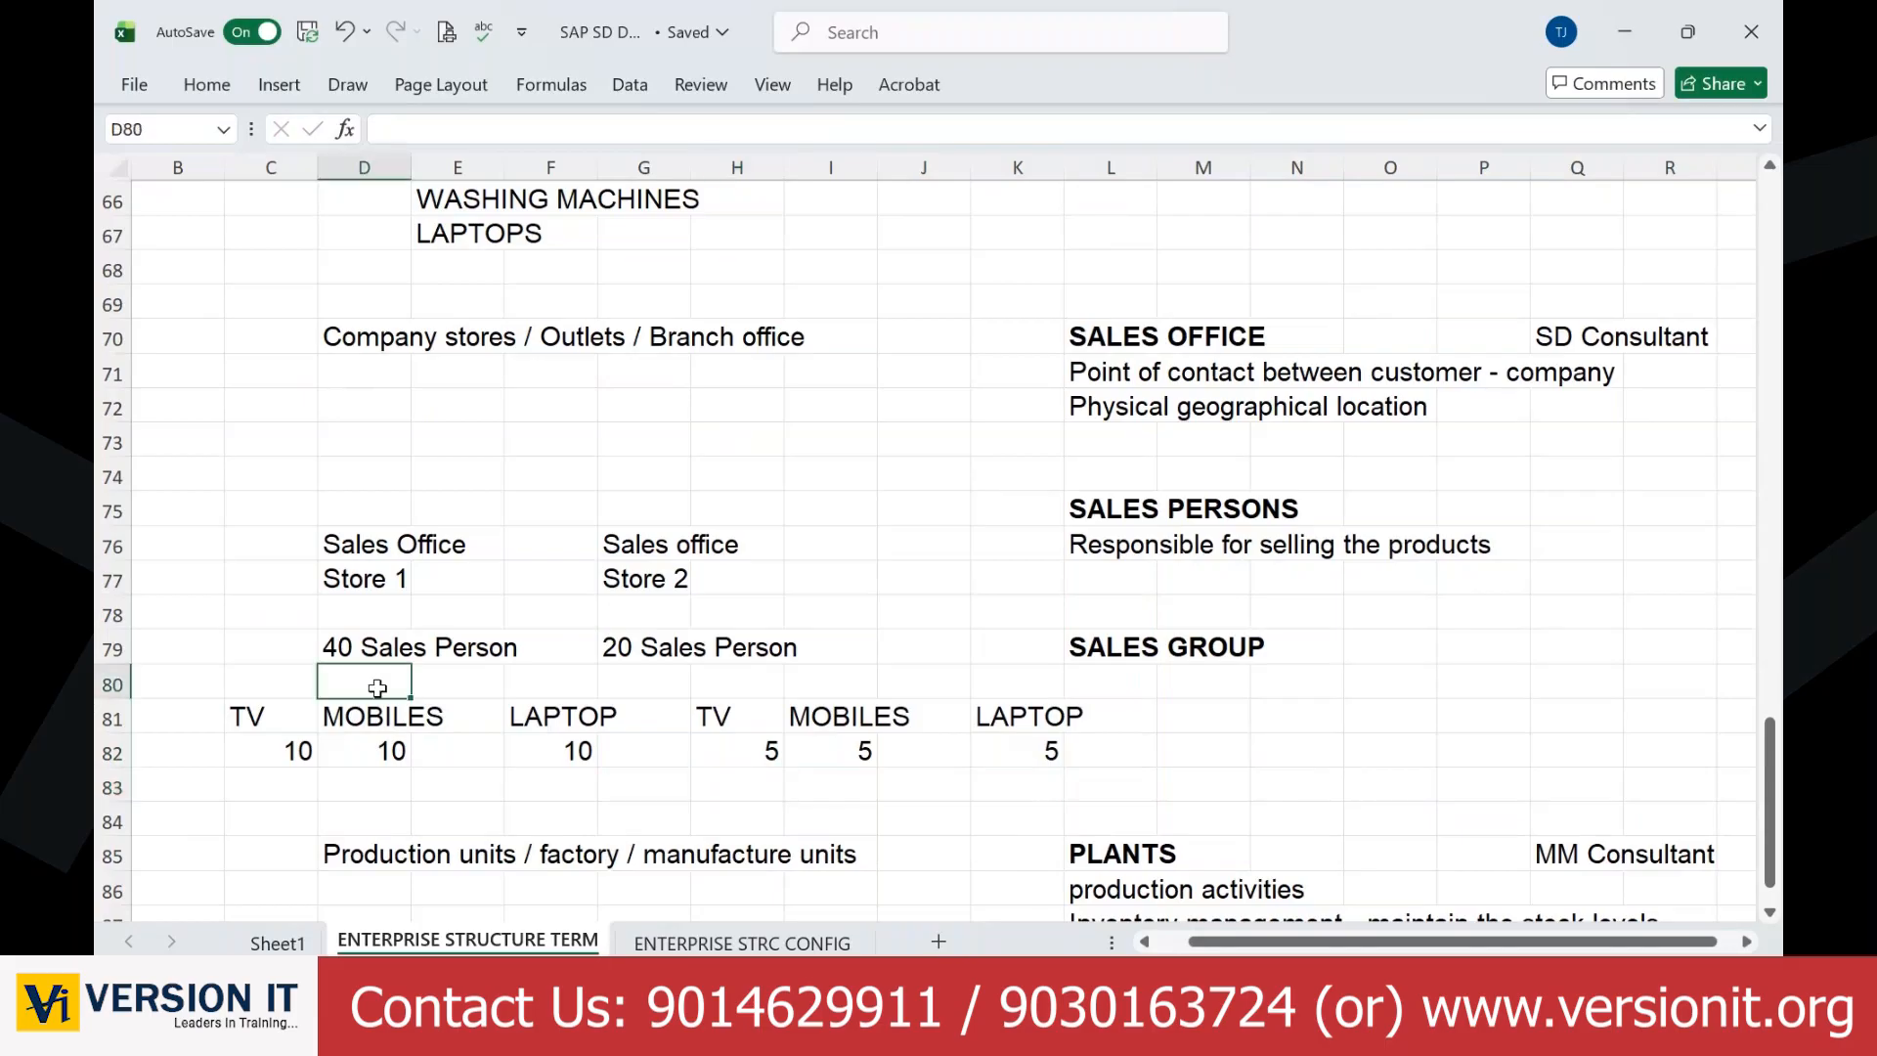
left_click(899, 797)
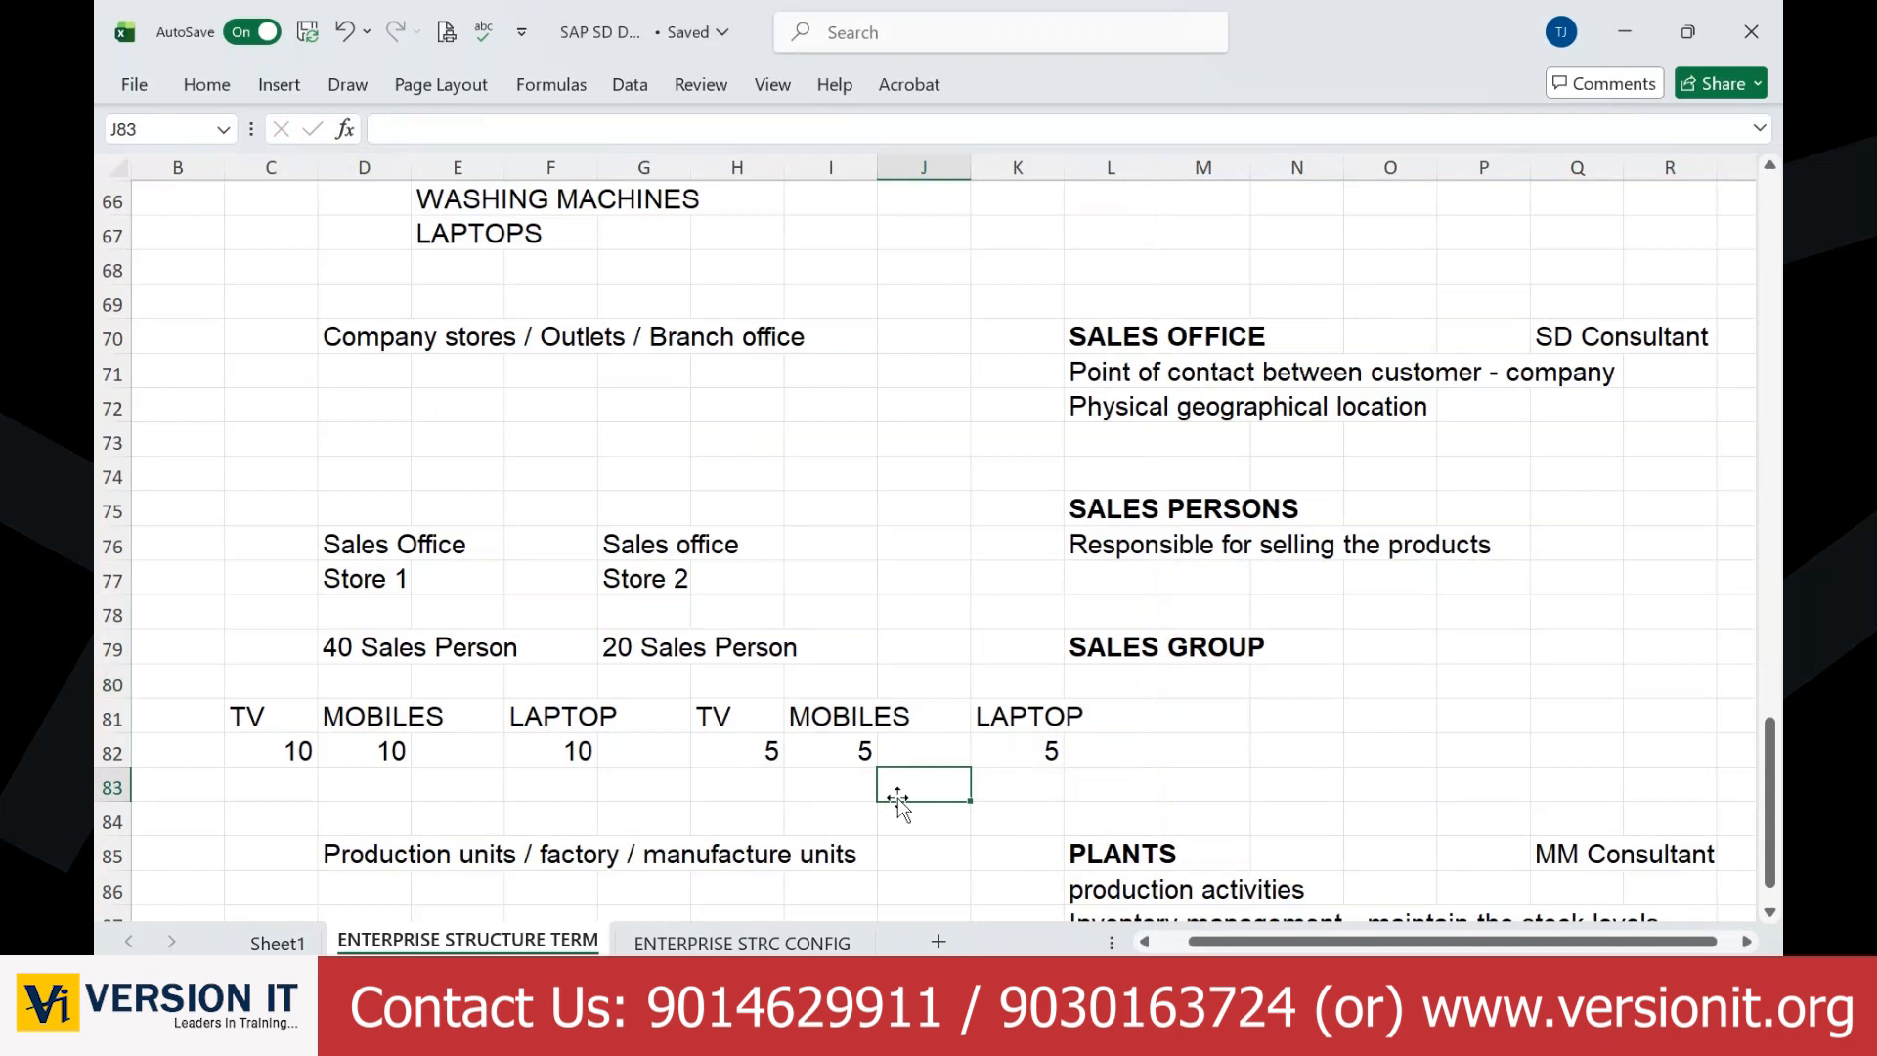
Step: Enter Employee master data in cell Q75, on the SALES PERSONS row
left_click(1121, 499)
left_click(1113, 647)
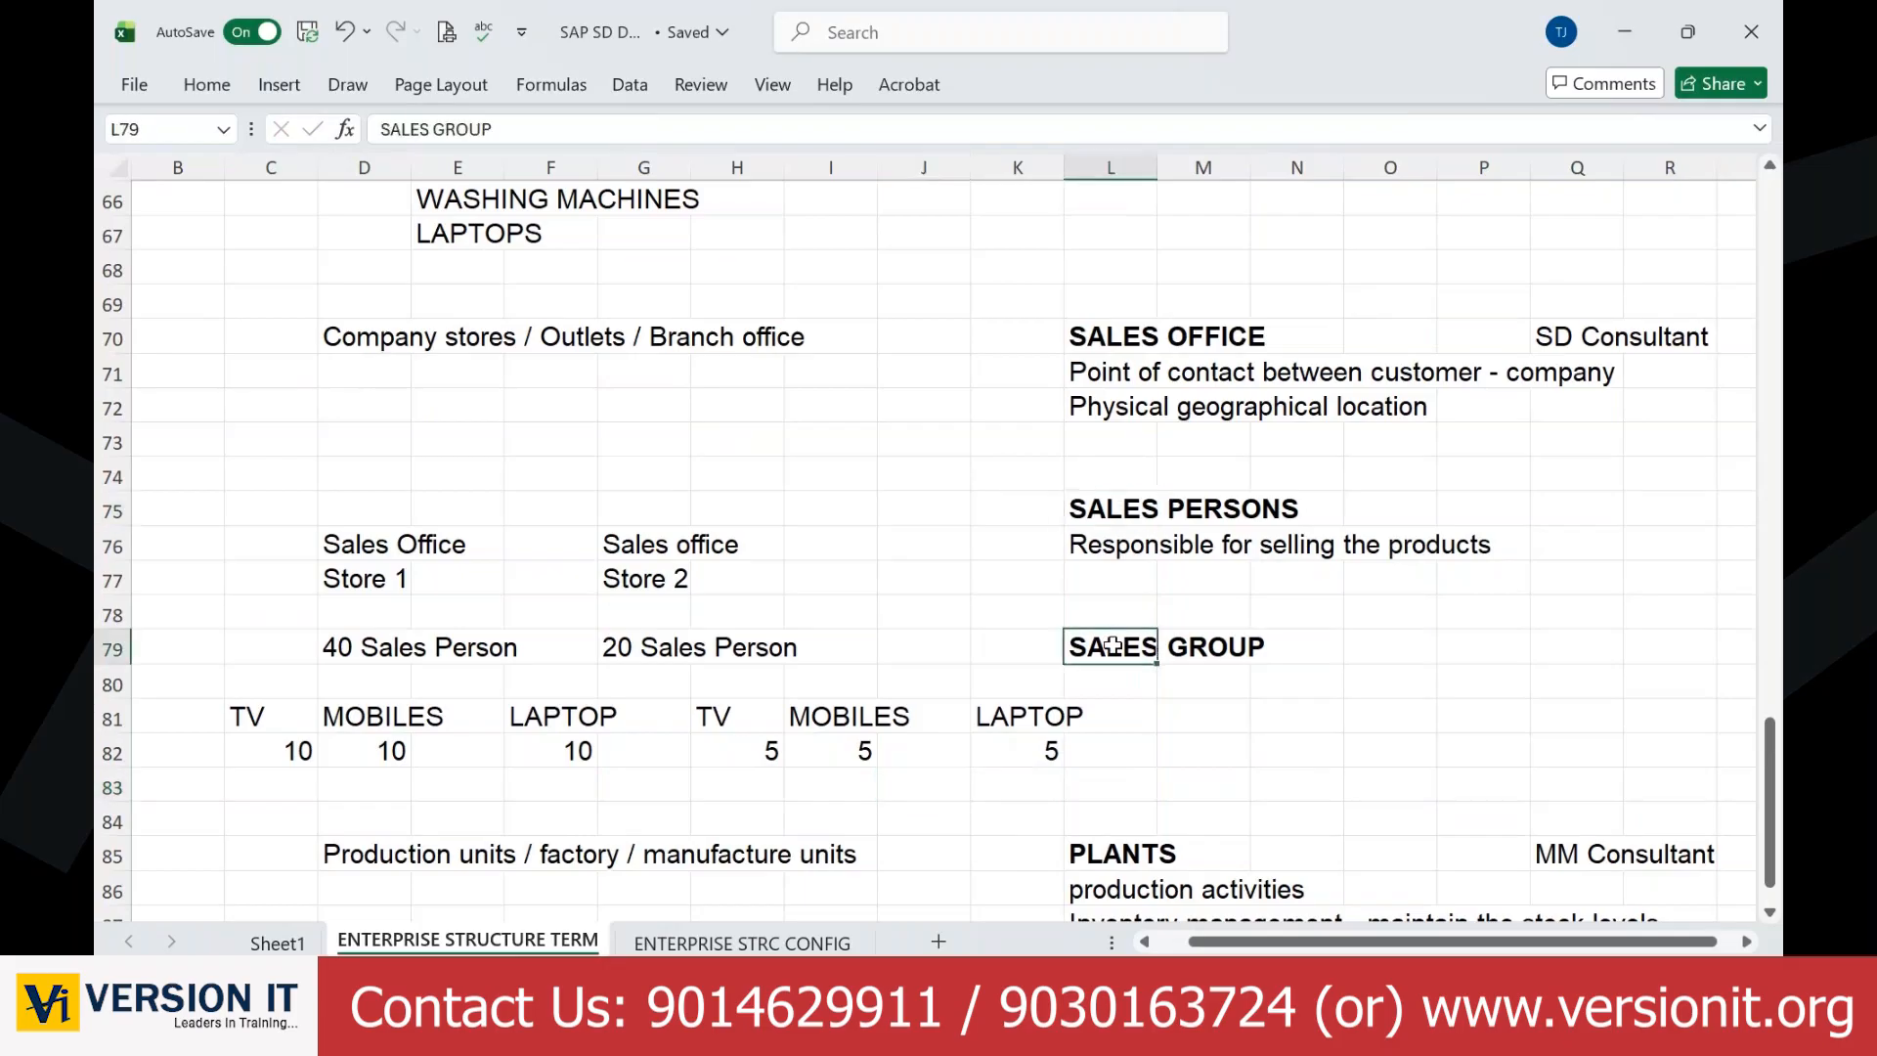
left_click(1132, 498)
left_click(1560, 510)
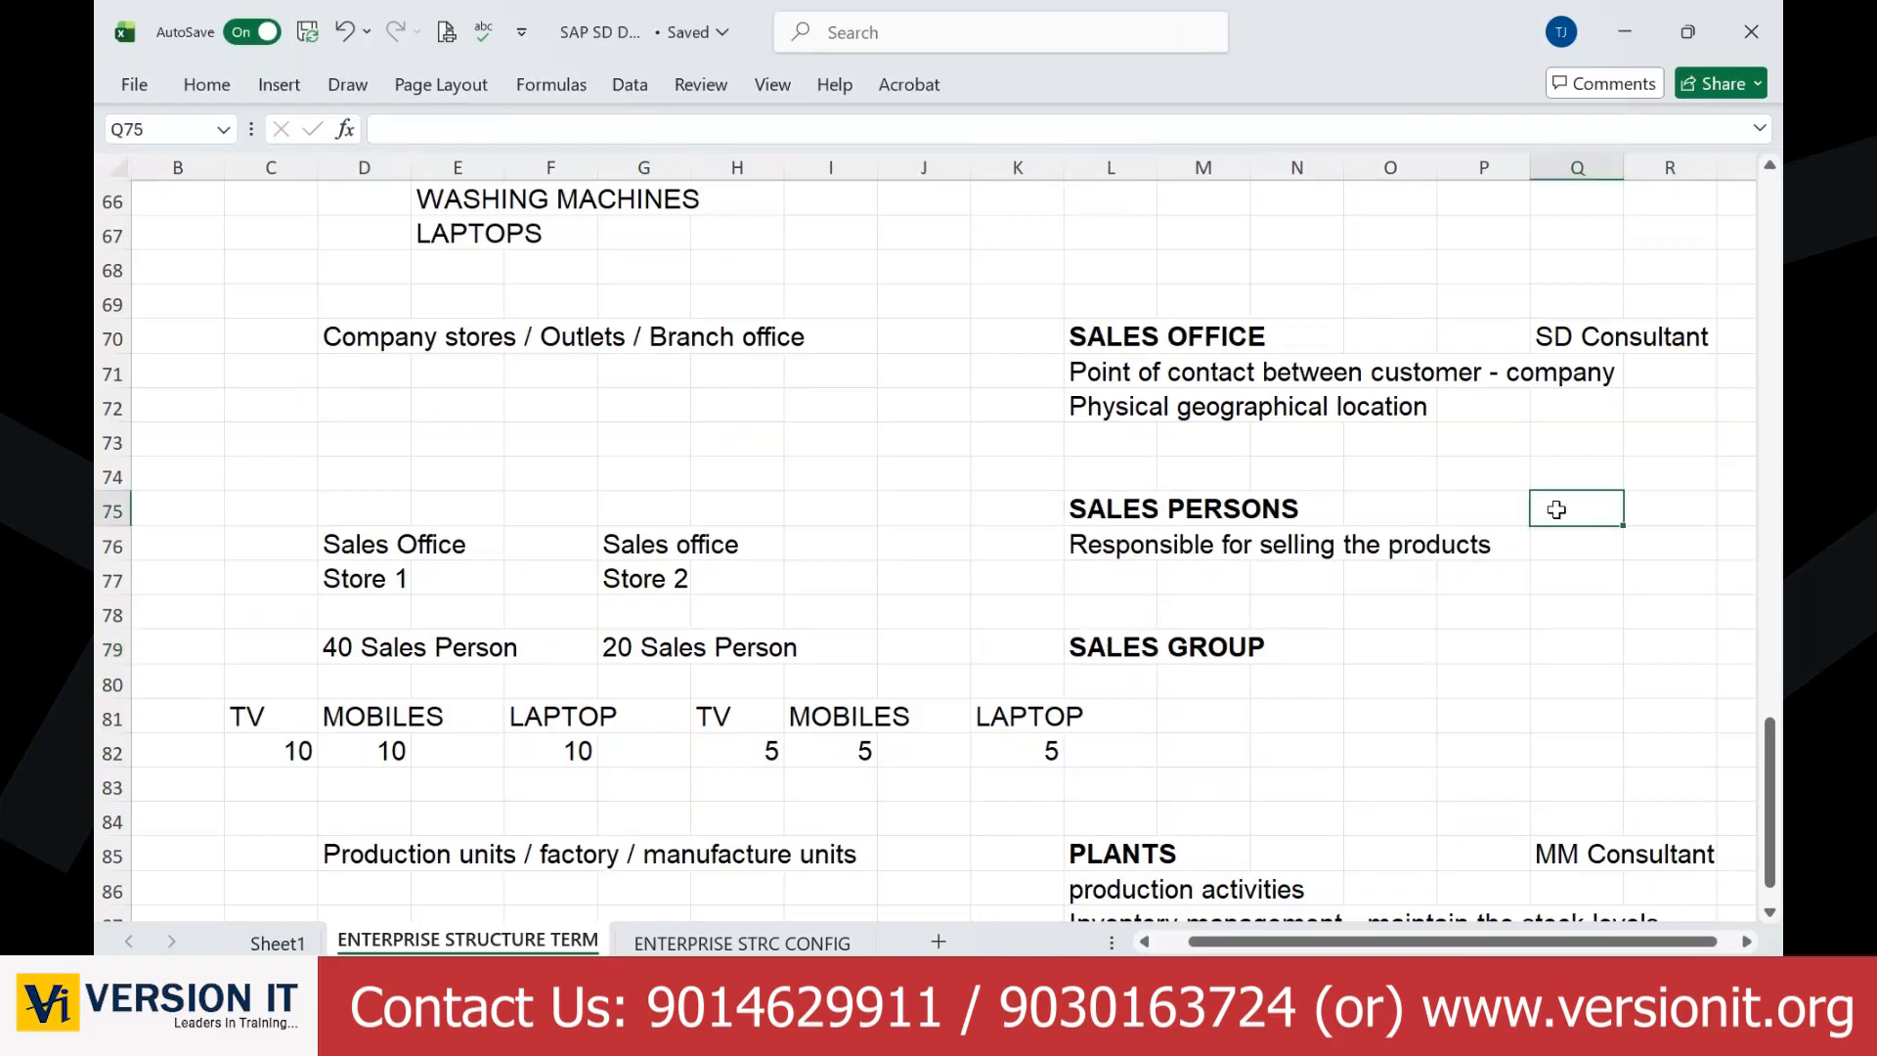
type("Em")
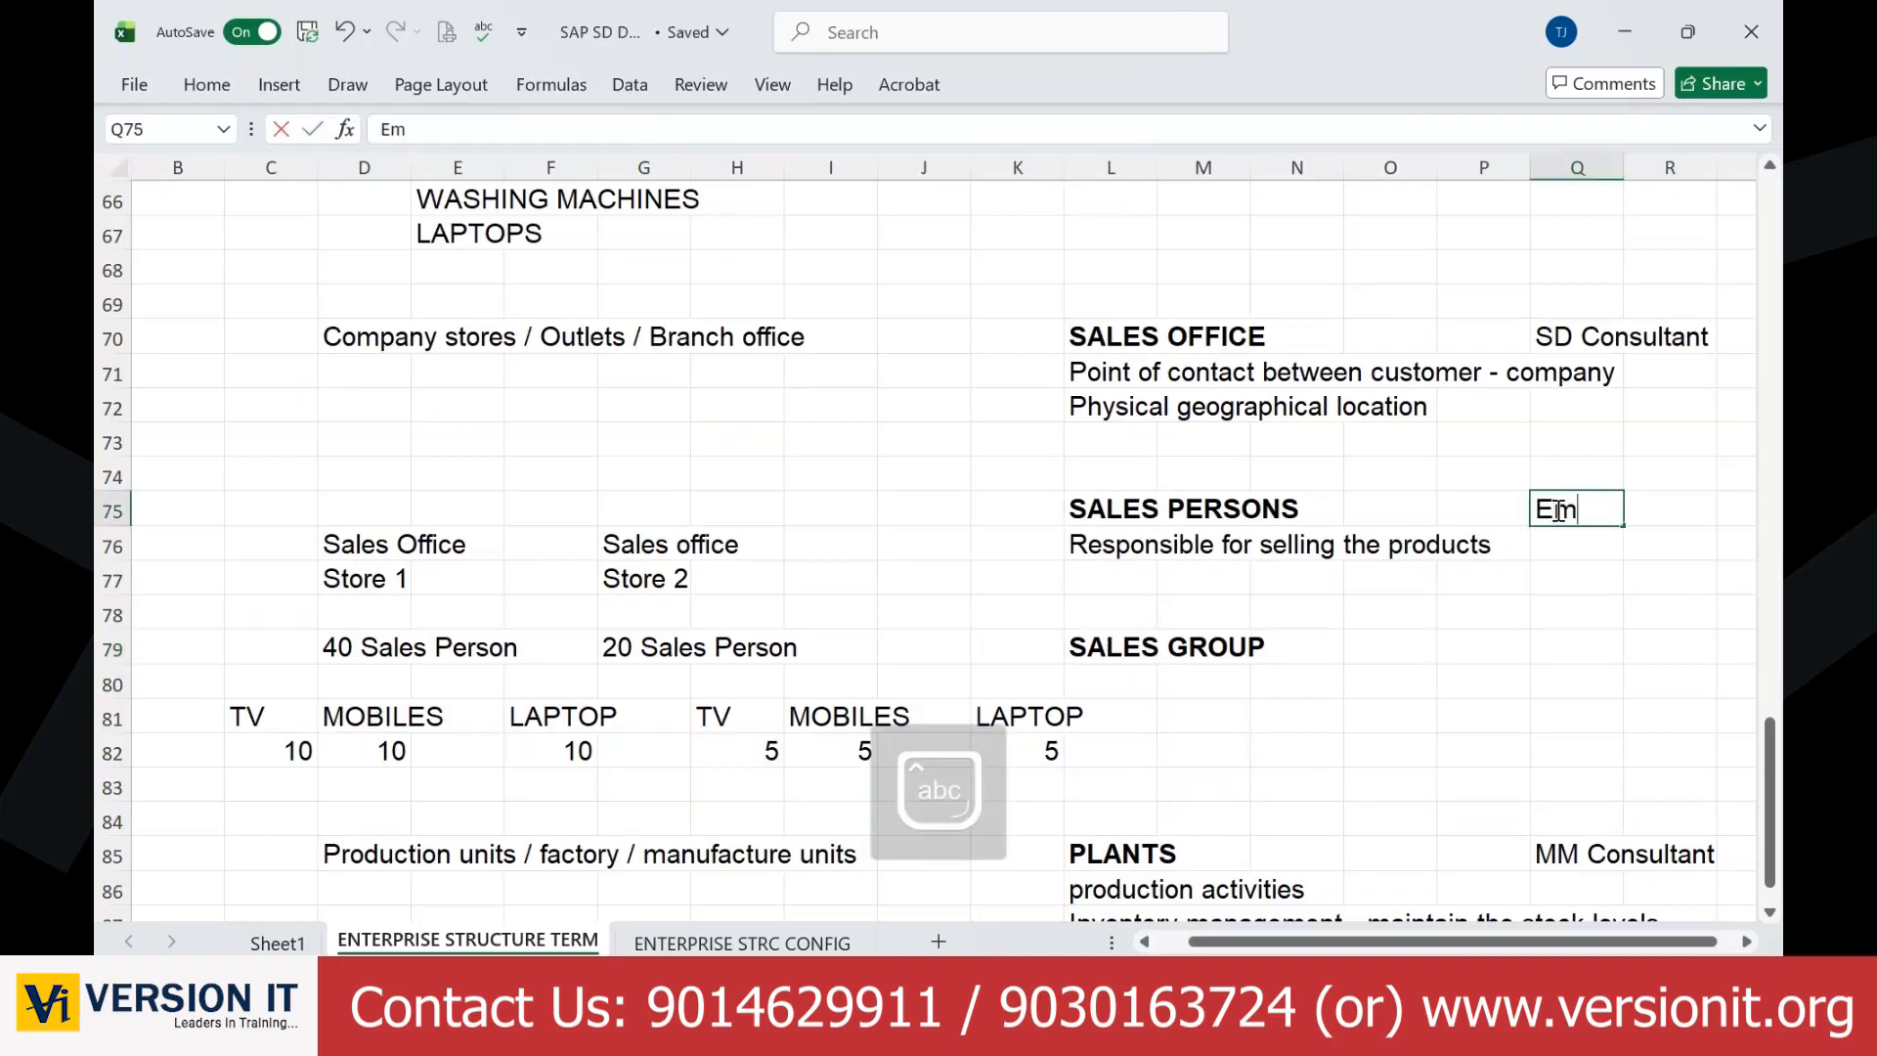
type("ployee mas")
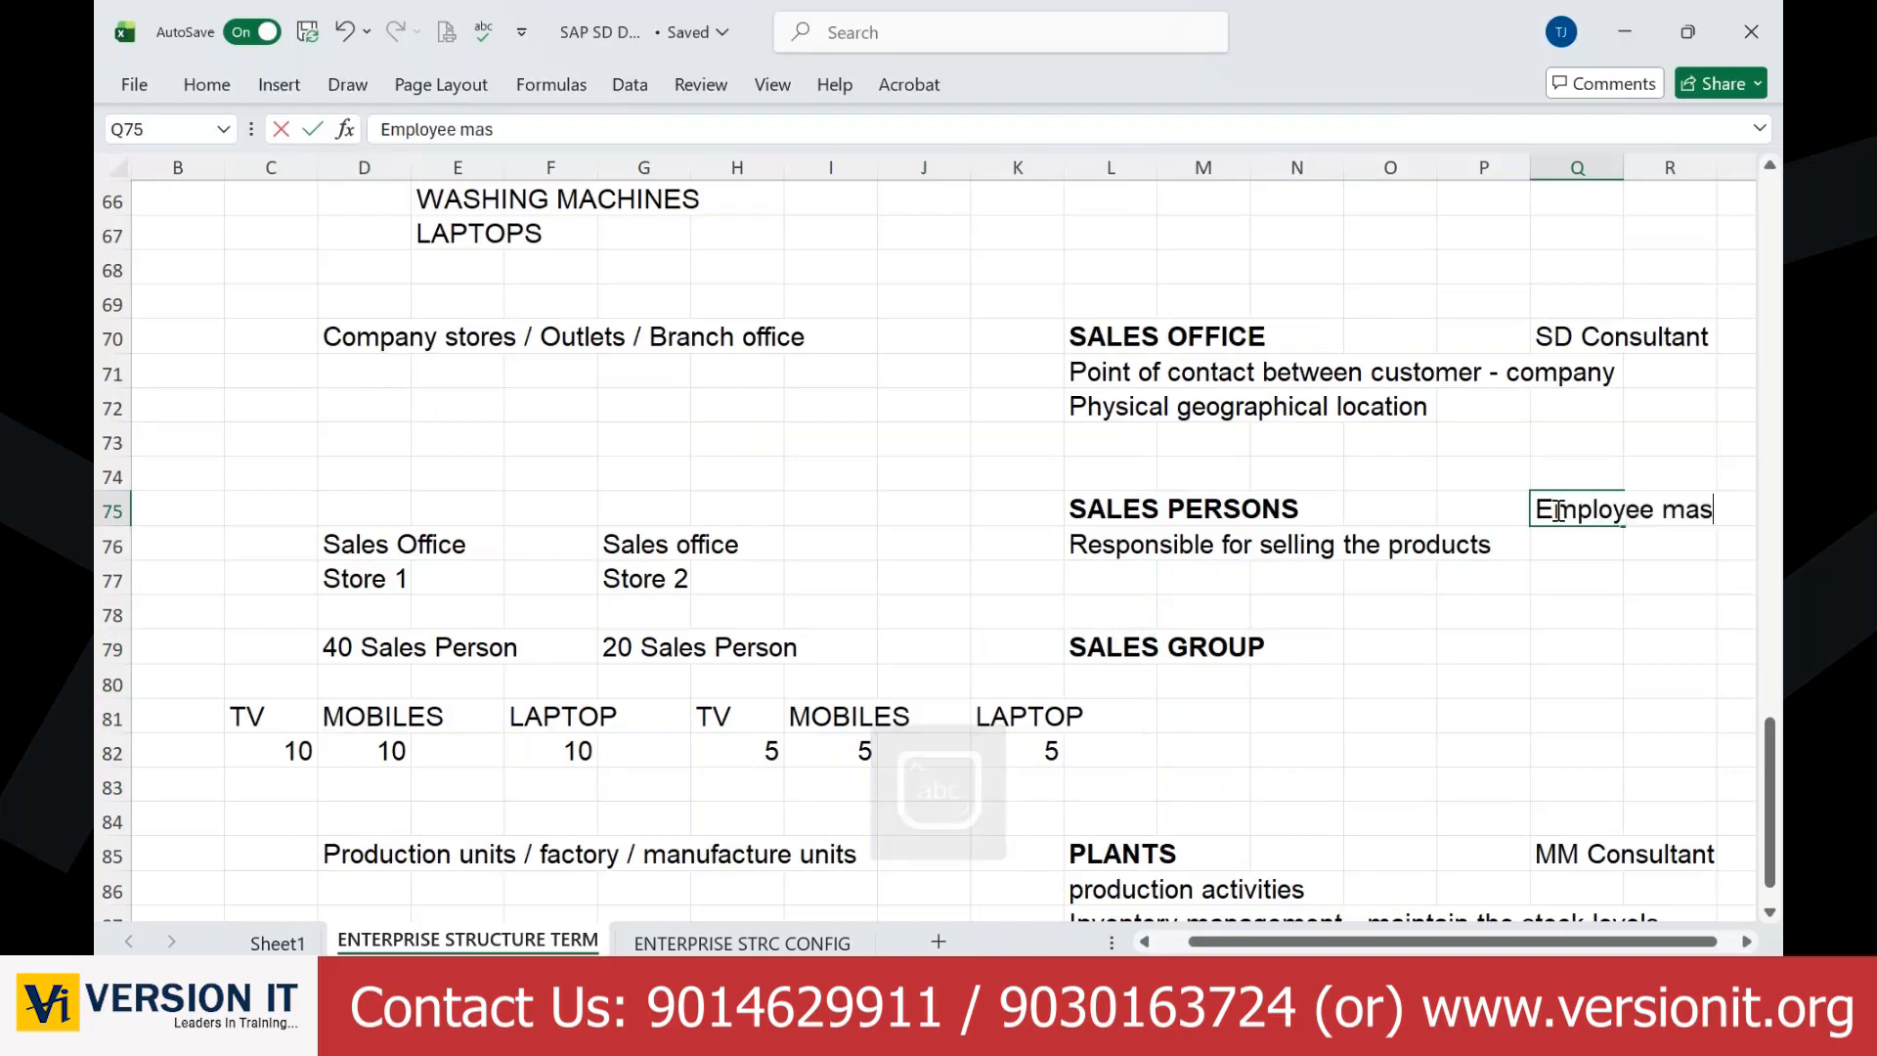
type("ter data")
key("Return")
key("Right")
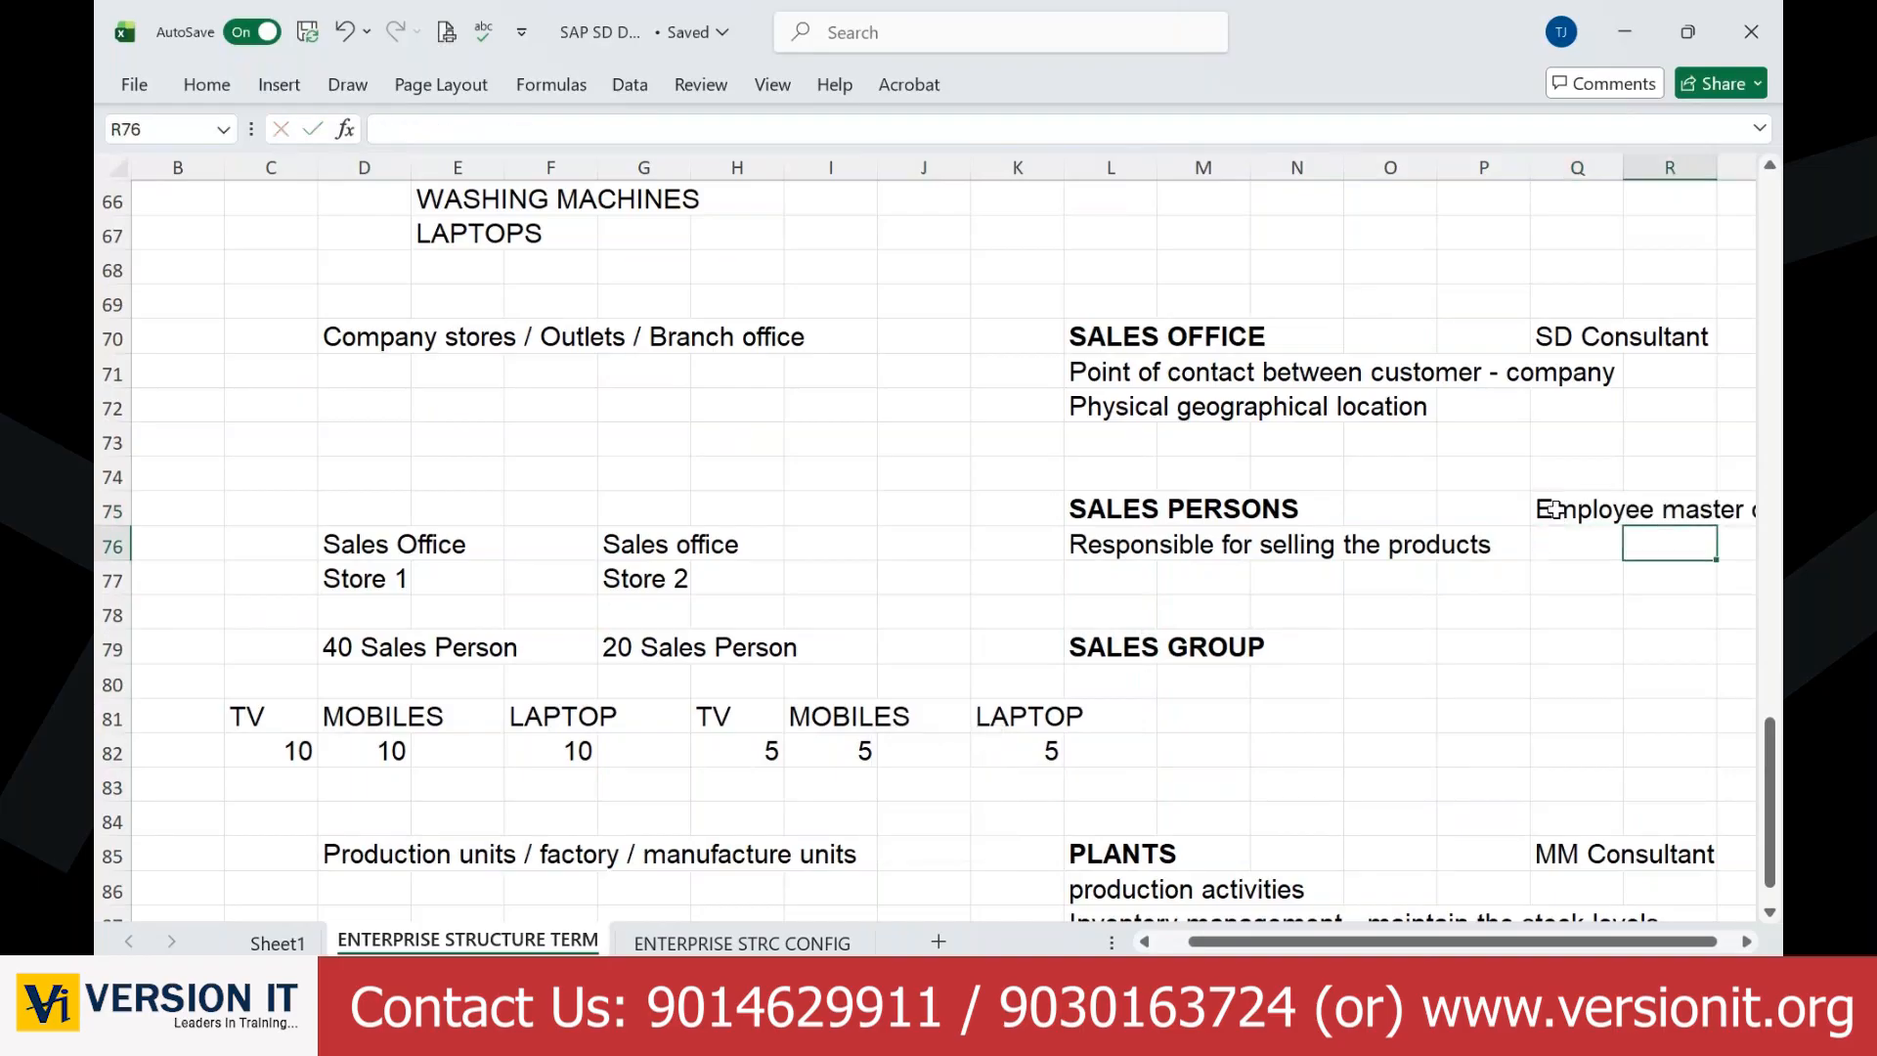
key("Right")
key("Right")
key("Right")
scroll(1568, 508, "right", 1)
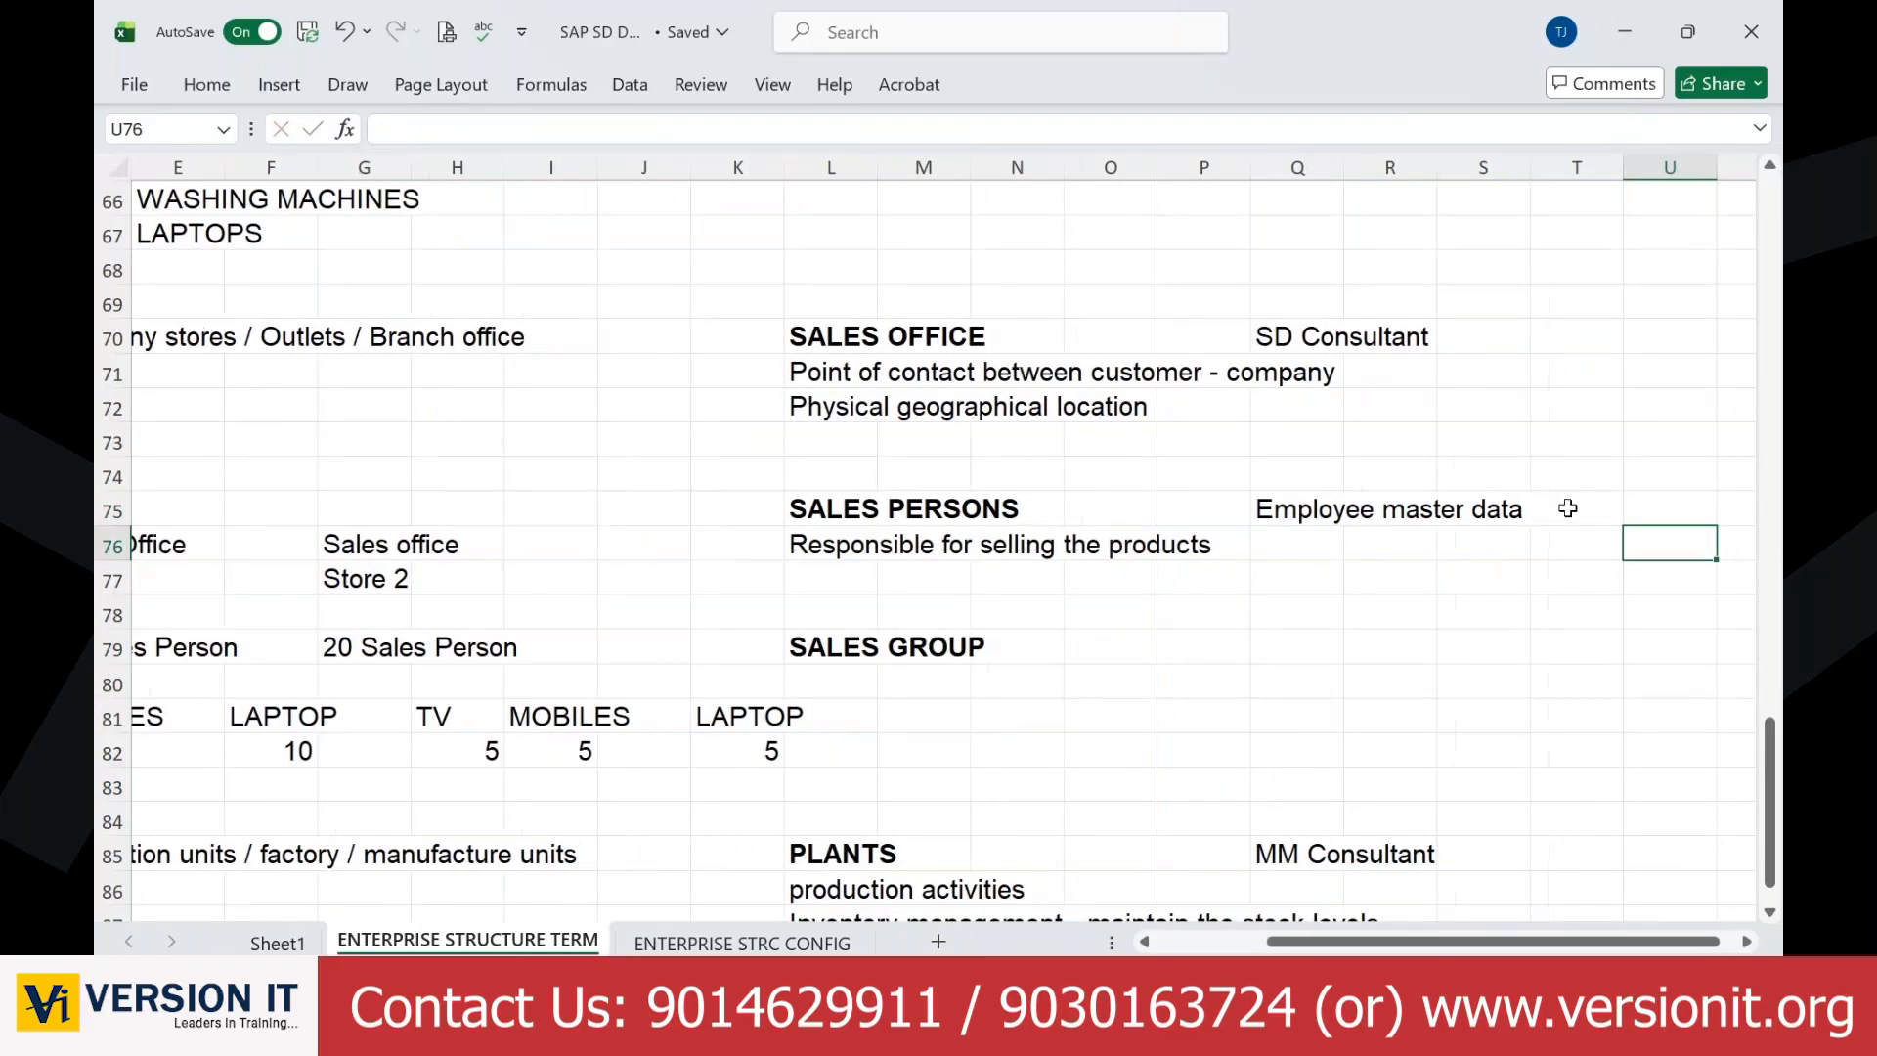
Step: Enter HR in cell Q76, directly below Employee master data
left_click(1268, 556)
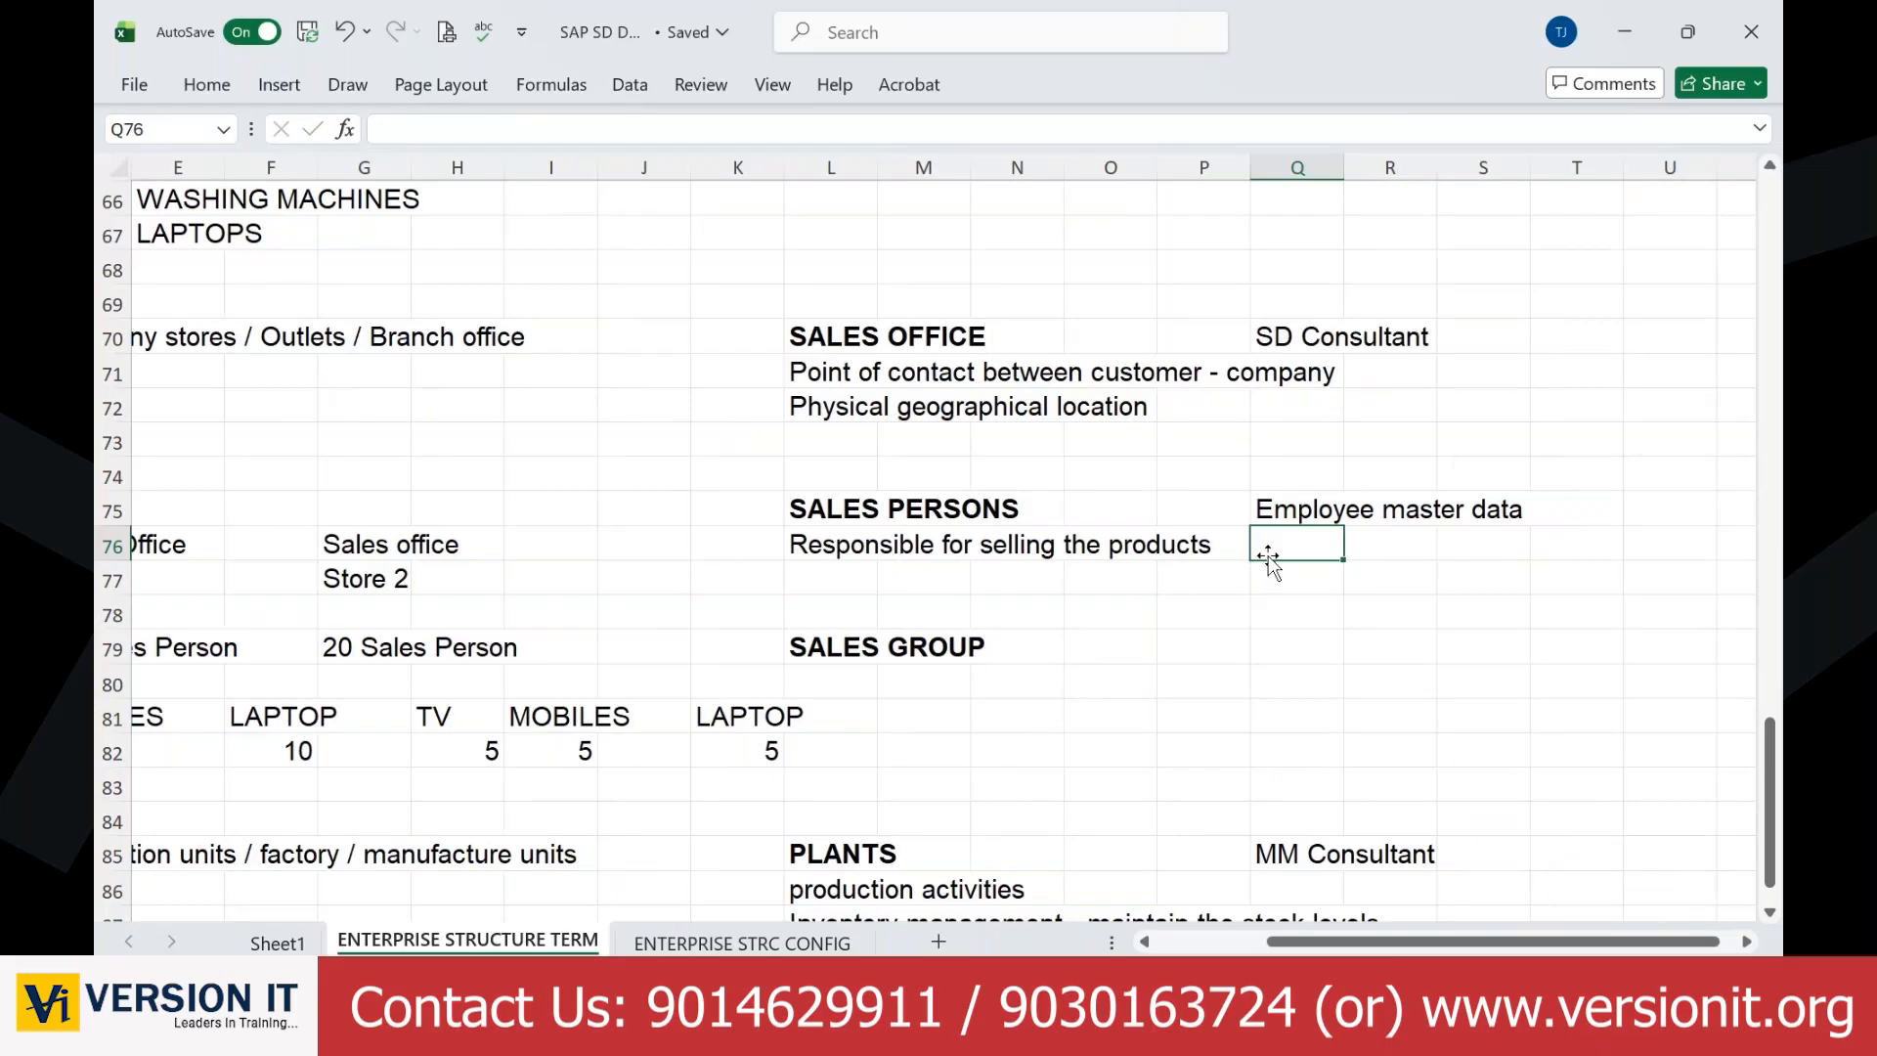
type("HR")
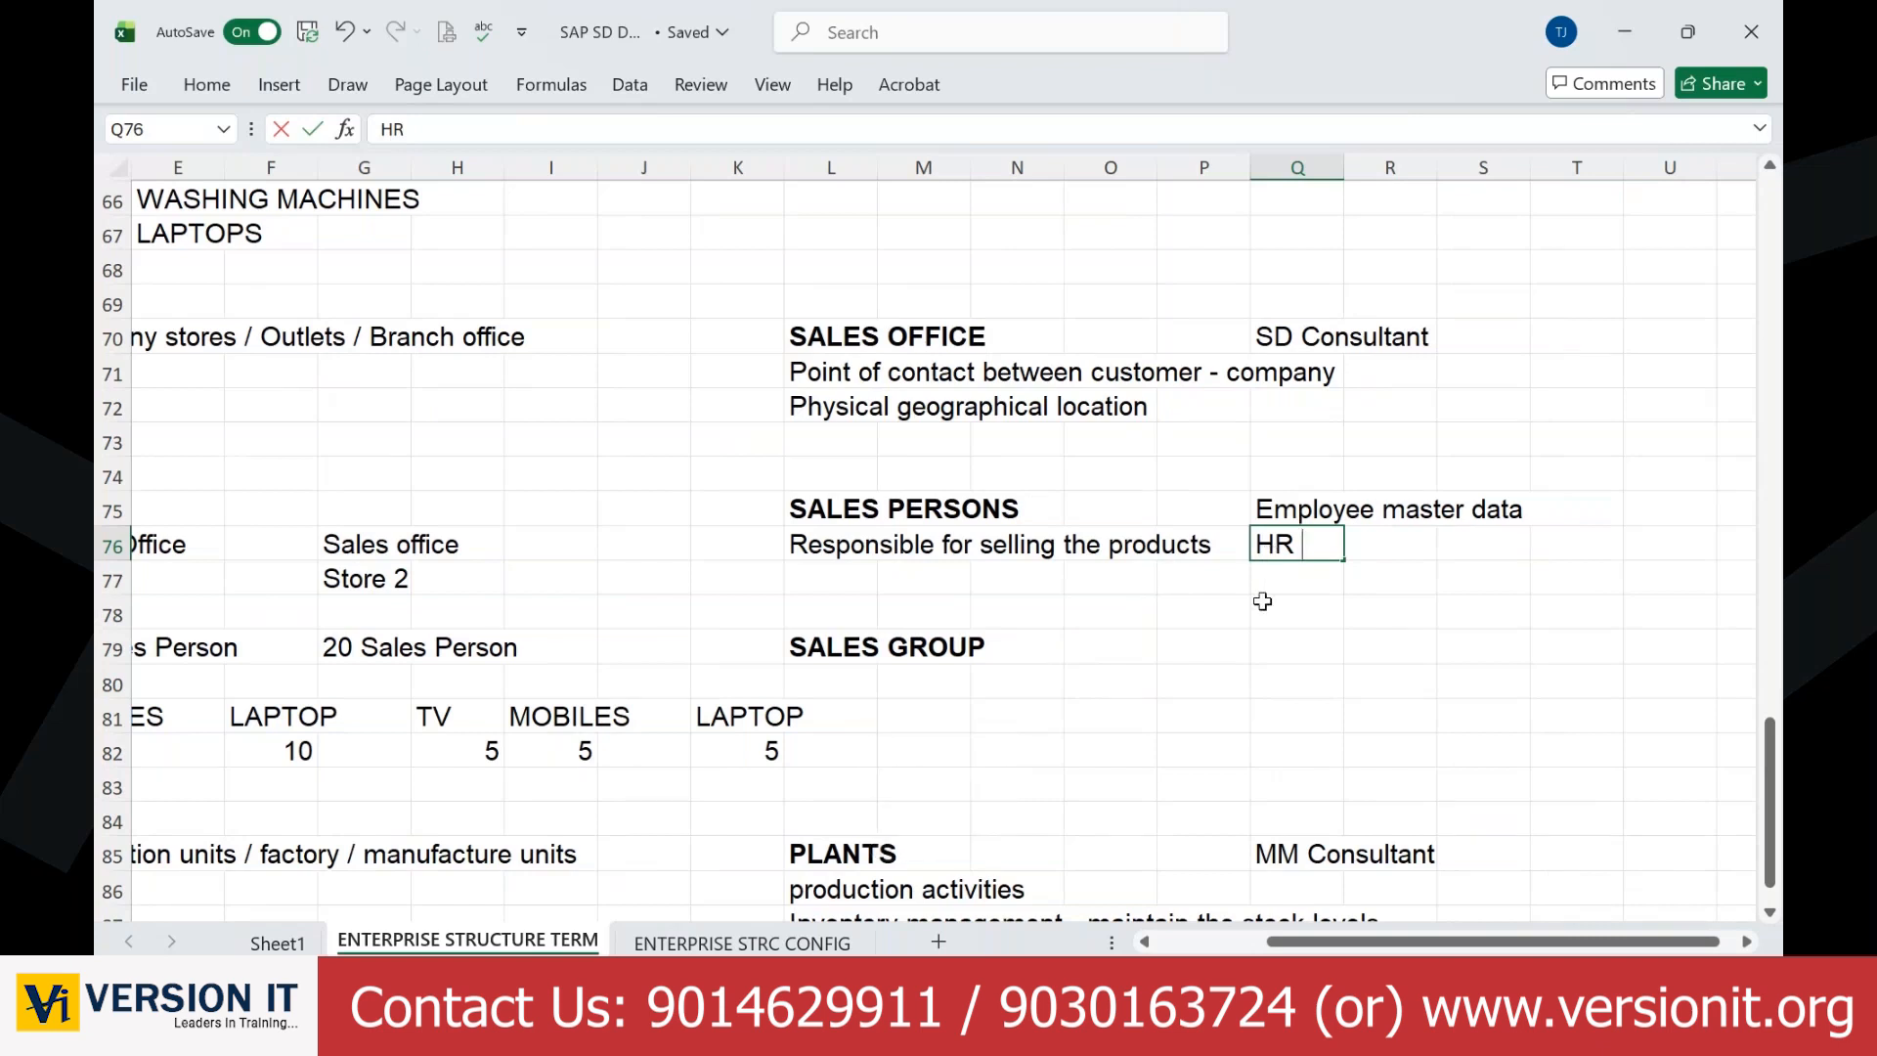
left_click(1262, 601)
left_click_drag(786, 478, 1220, 599)
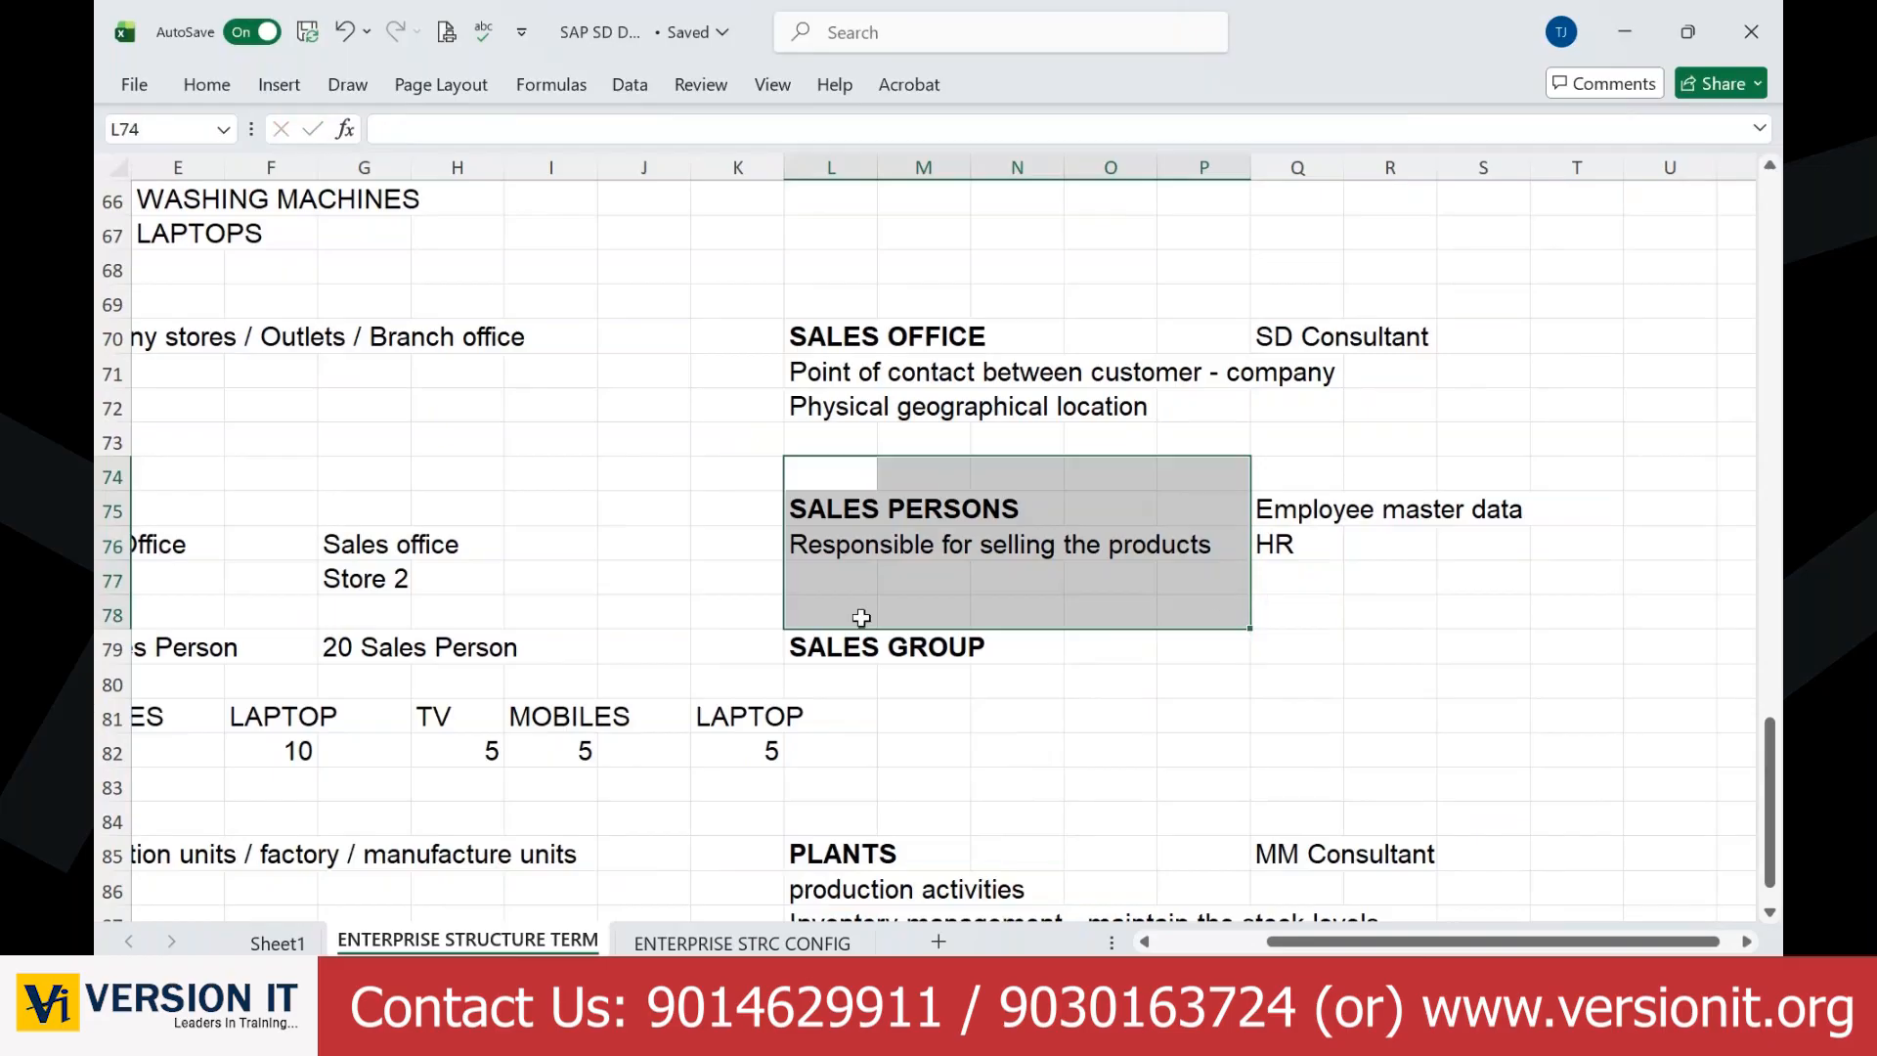
left_click_drag(860, 647, 983, 661)
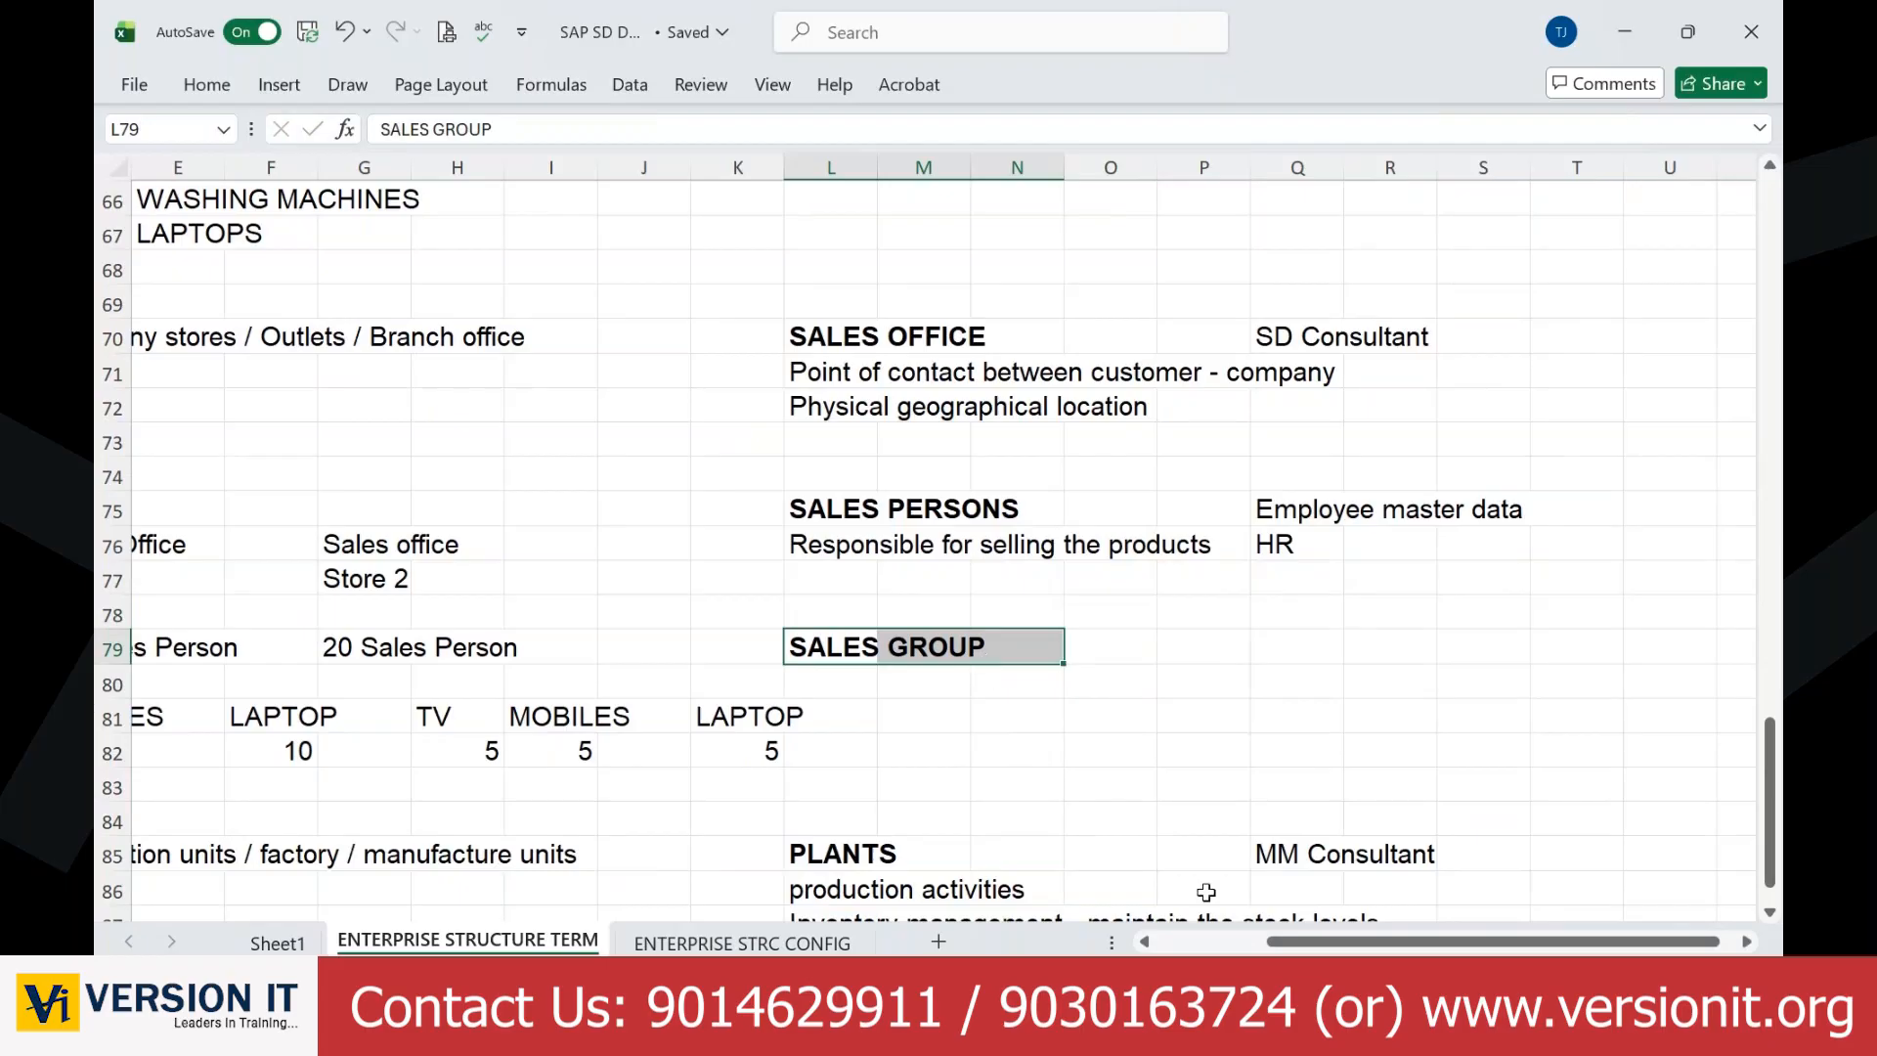
Step: Switch to SAP, leave the sales office entries, and open Maintain sales group under the Sales and Distribution definition
key("alt+Tab")
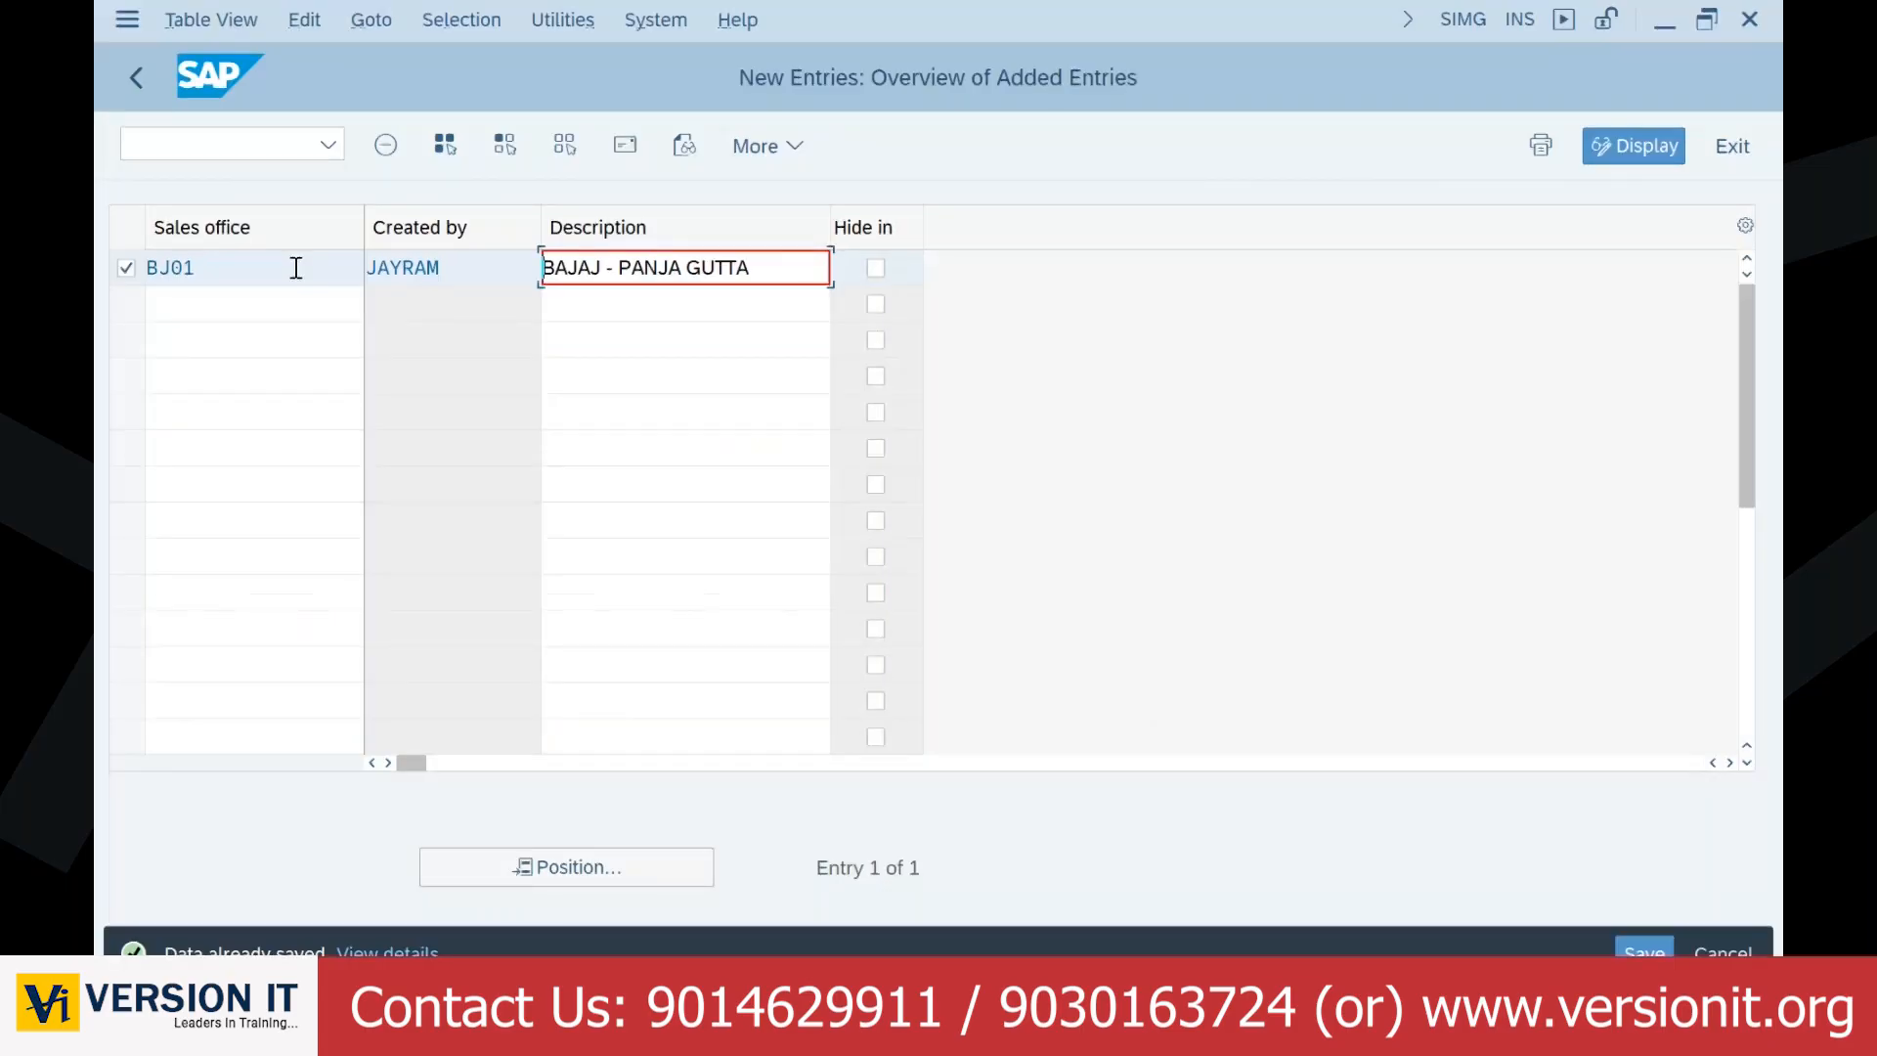
left_click(136, 78)
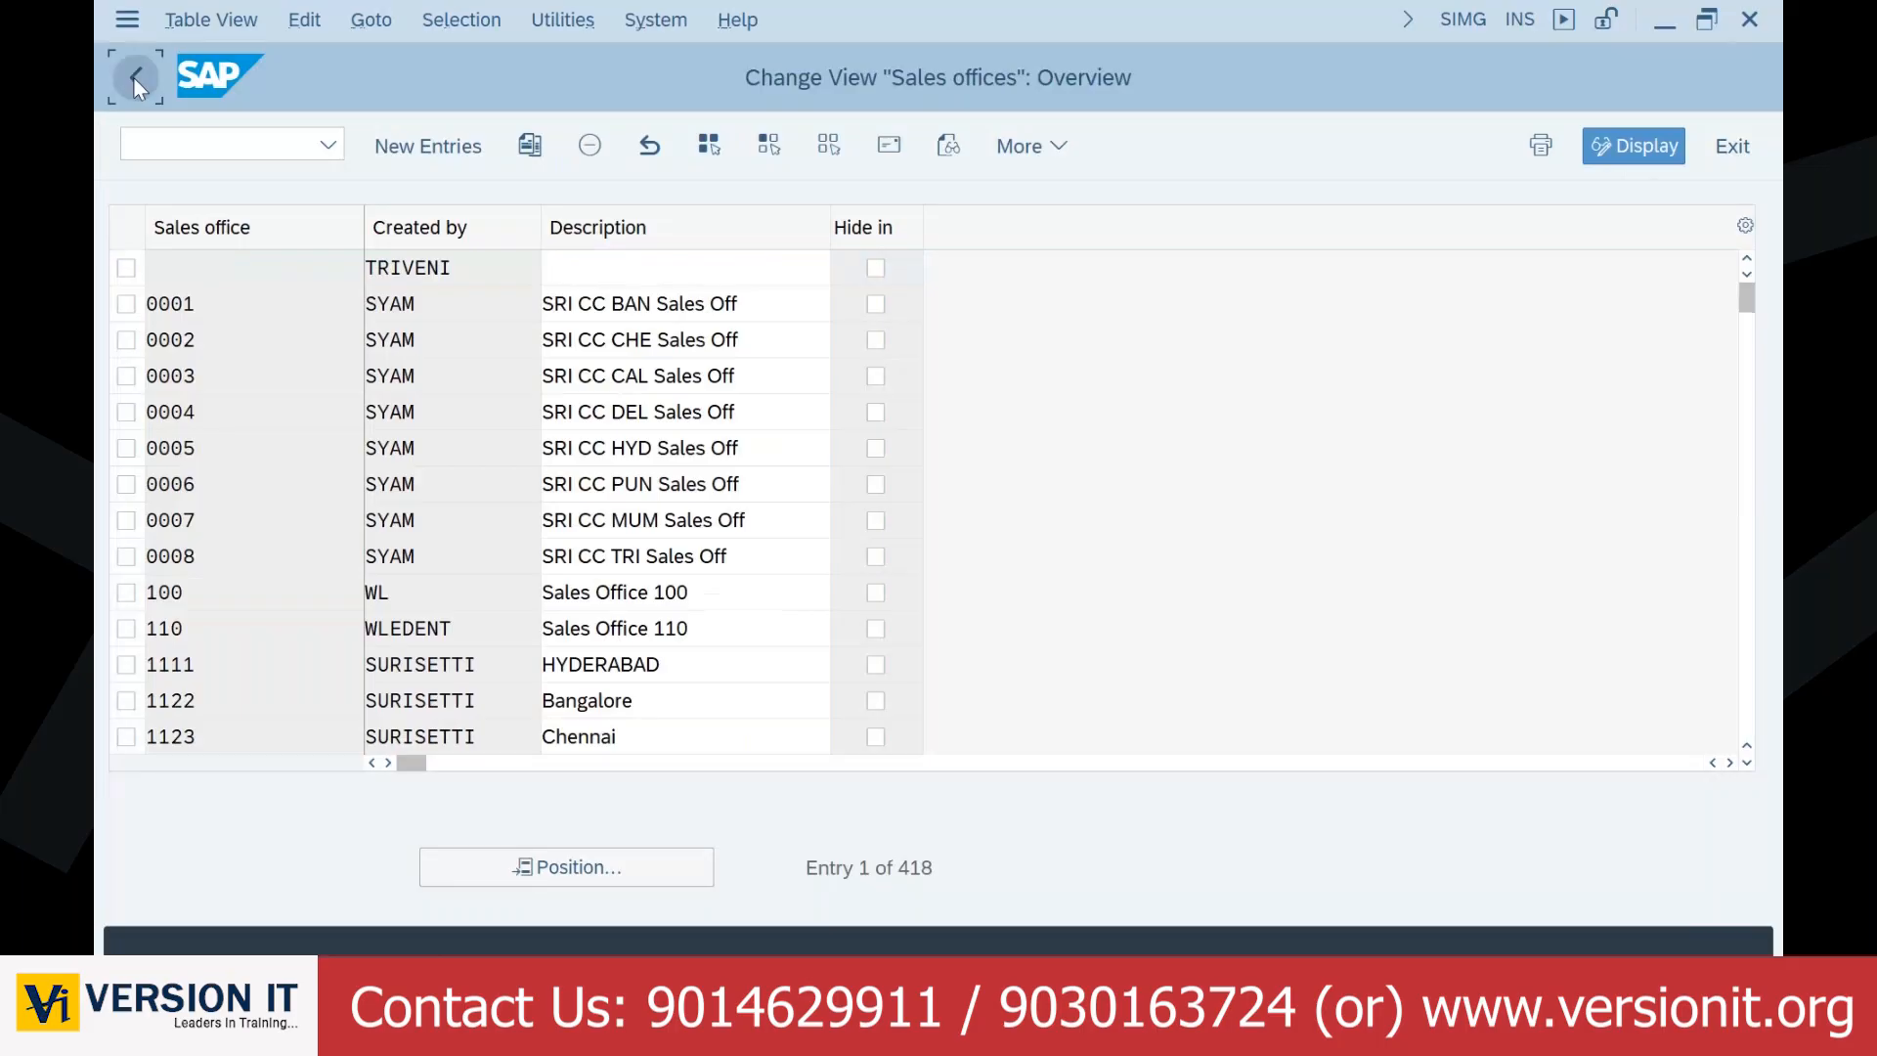
left_click(134, 78)
left_click(472, 784)
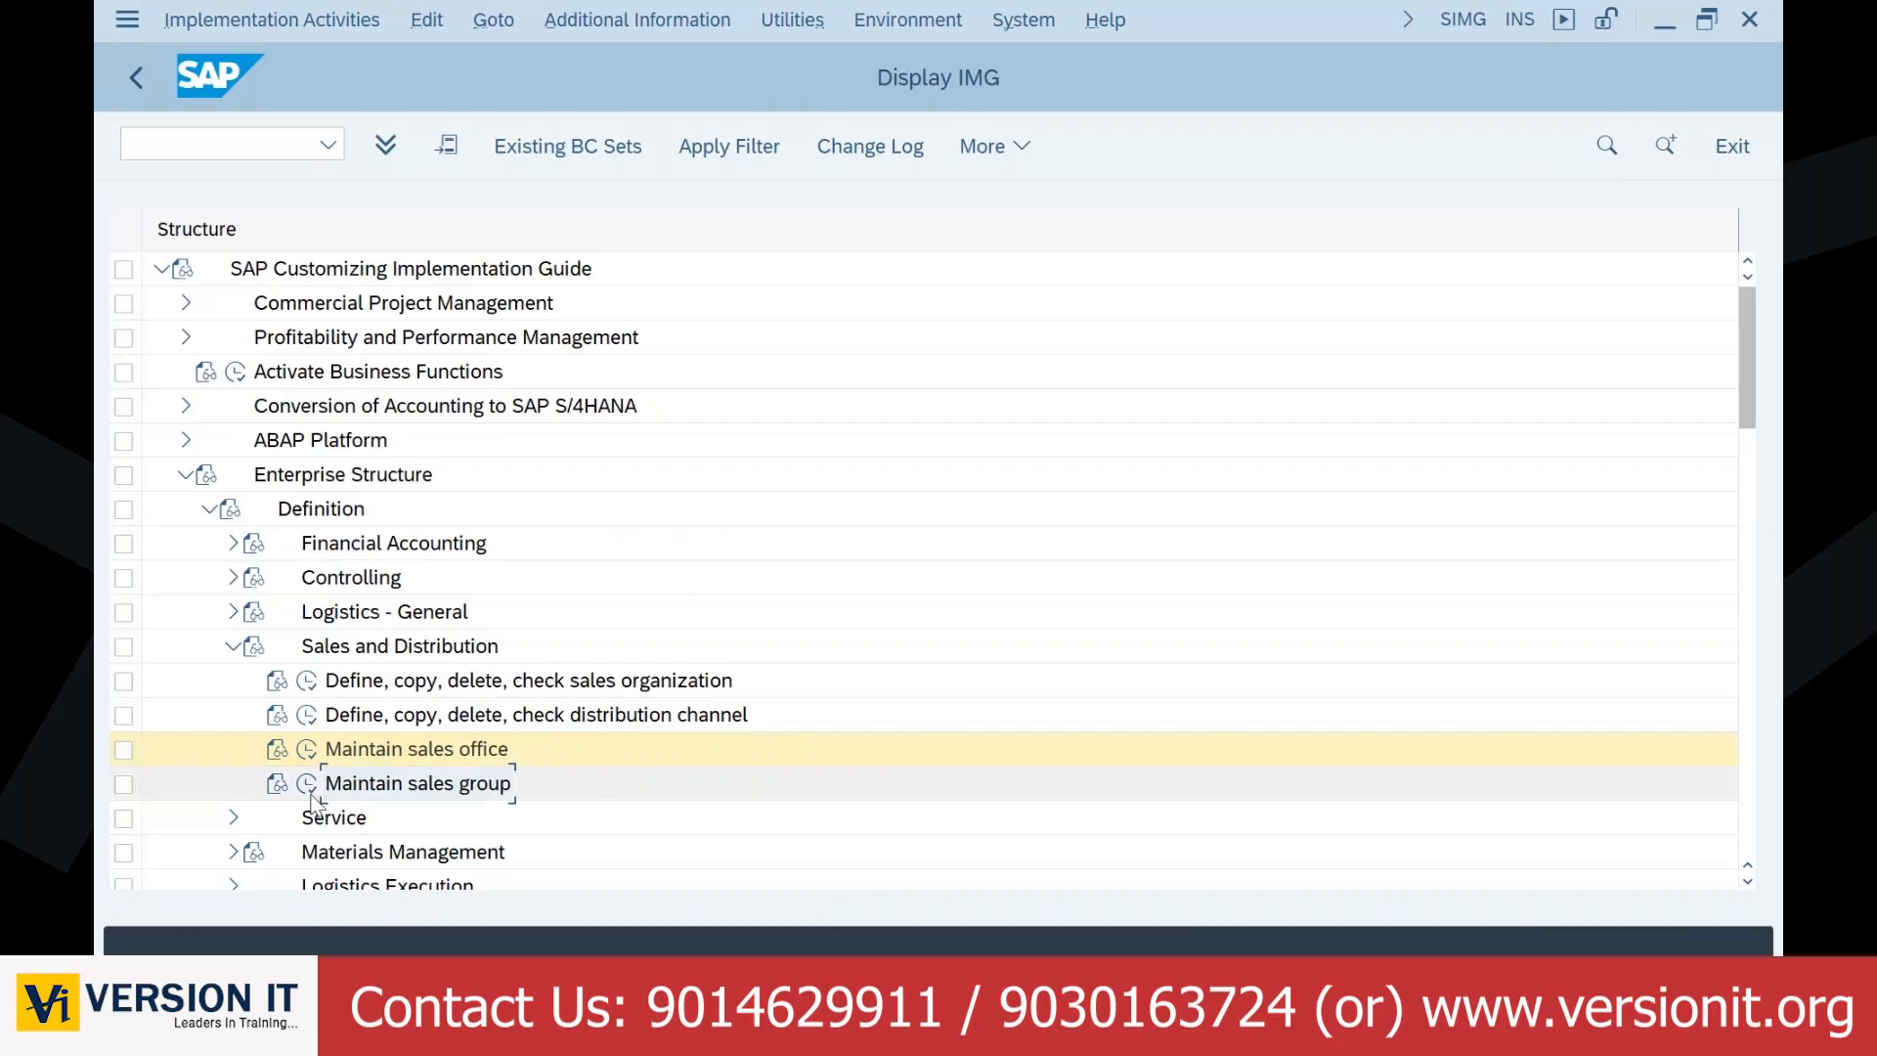
left_click(309, 792)
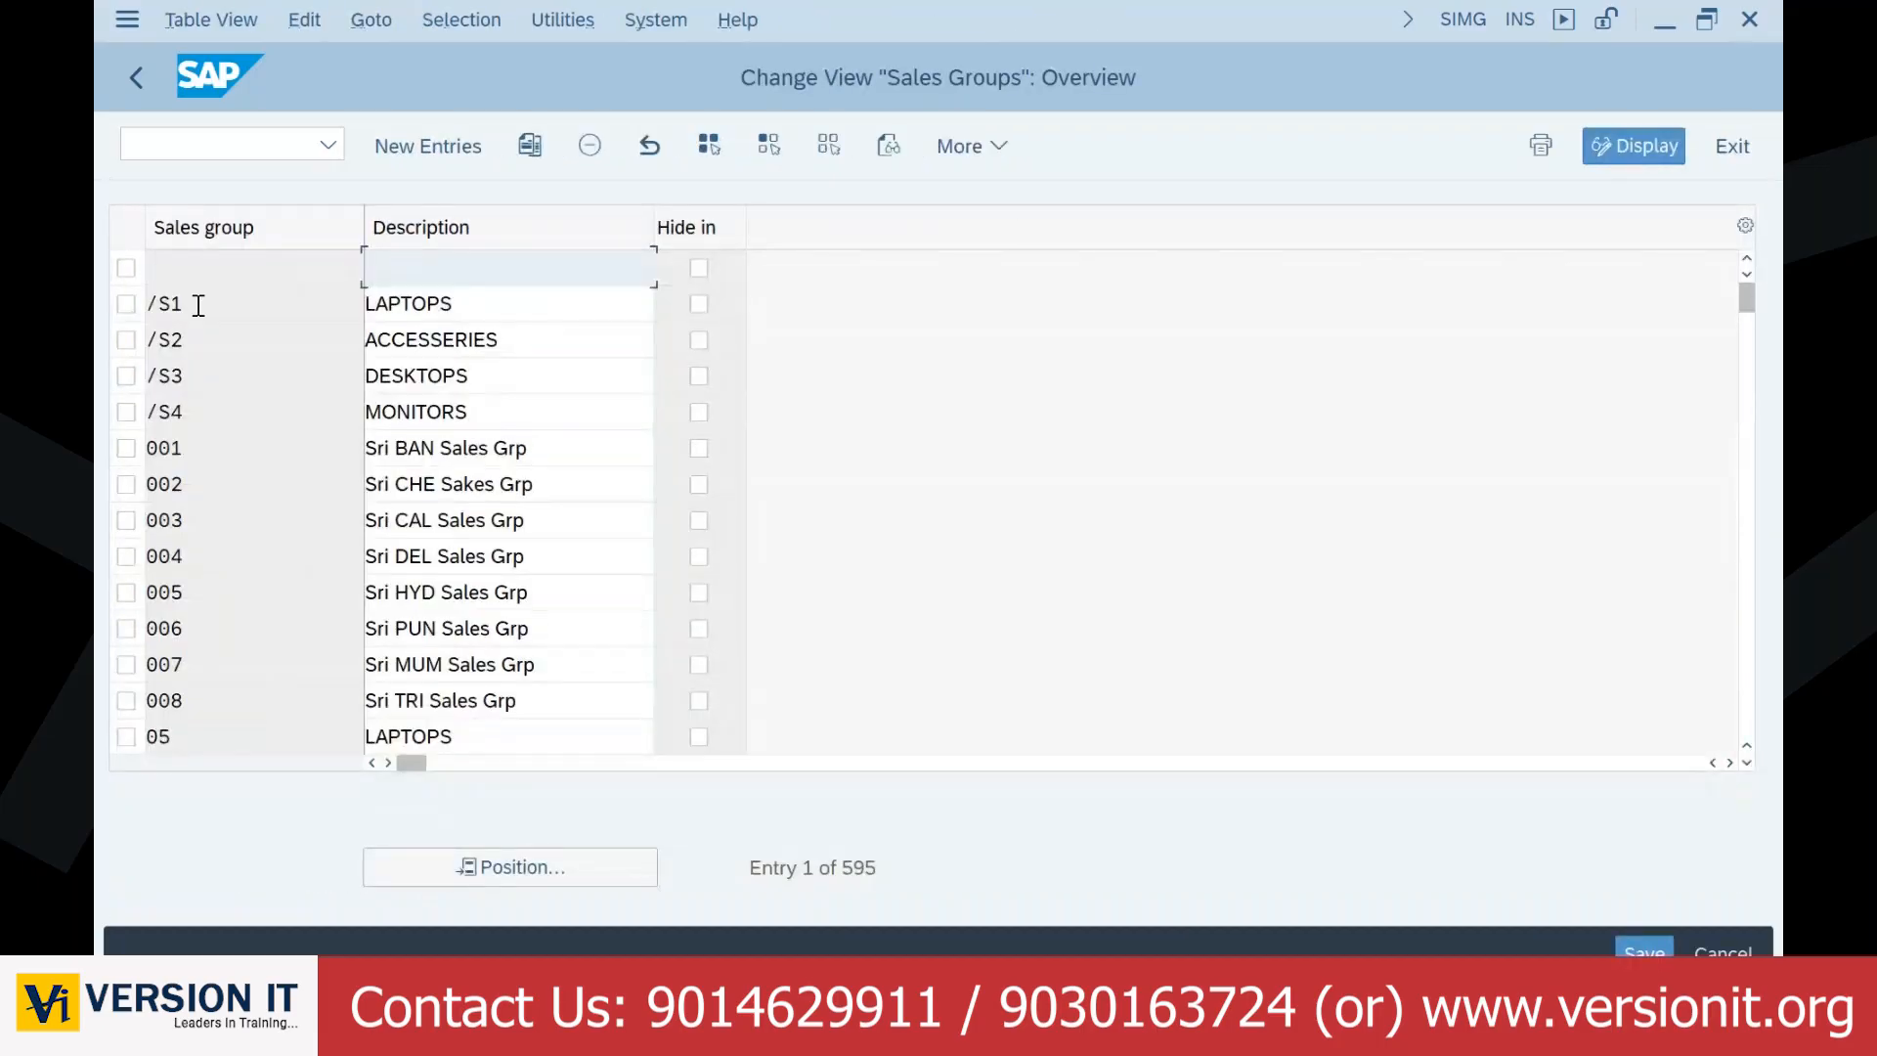
left_click(213, 342)
left_click(216, 378)
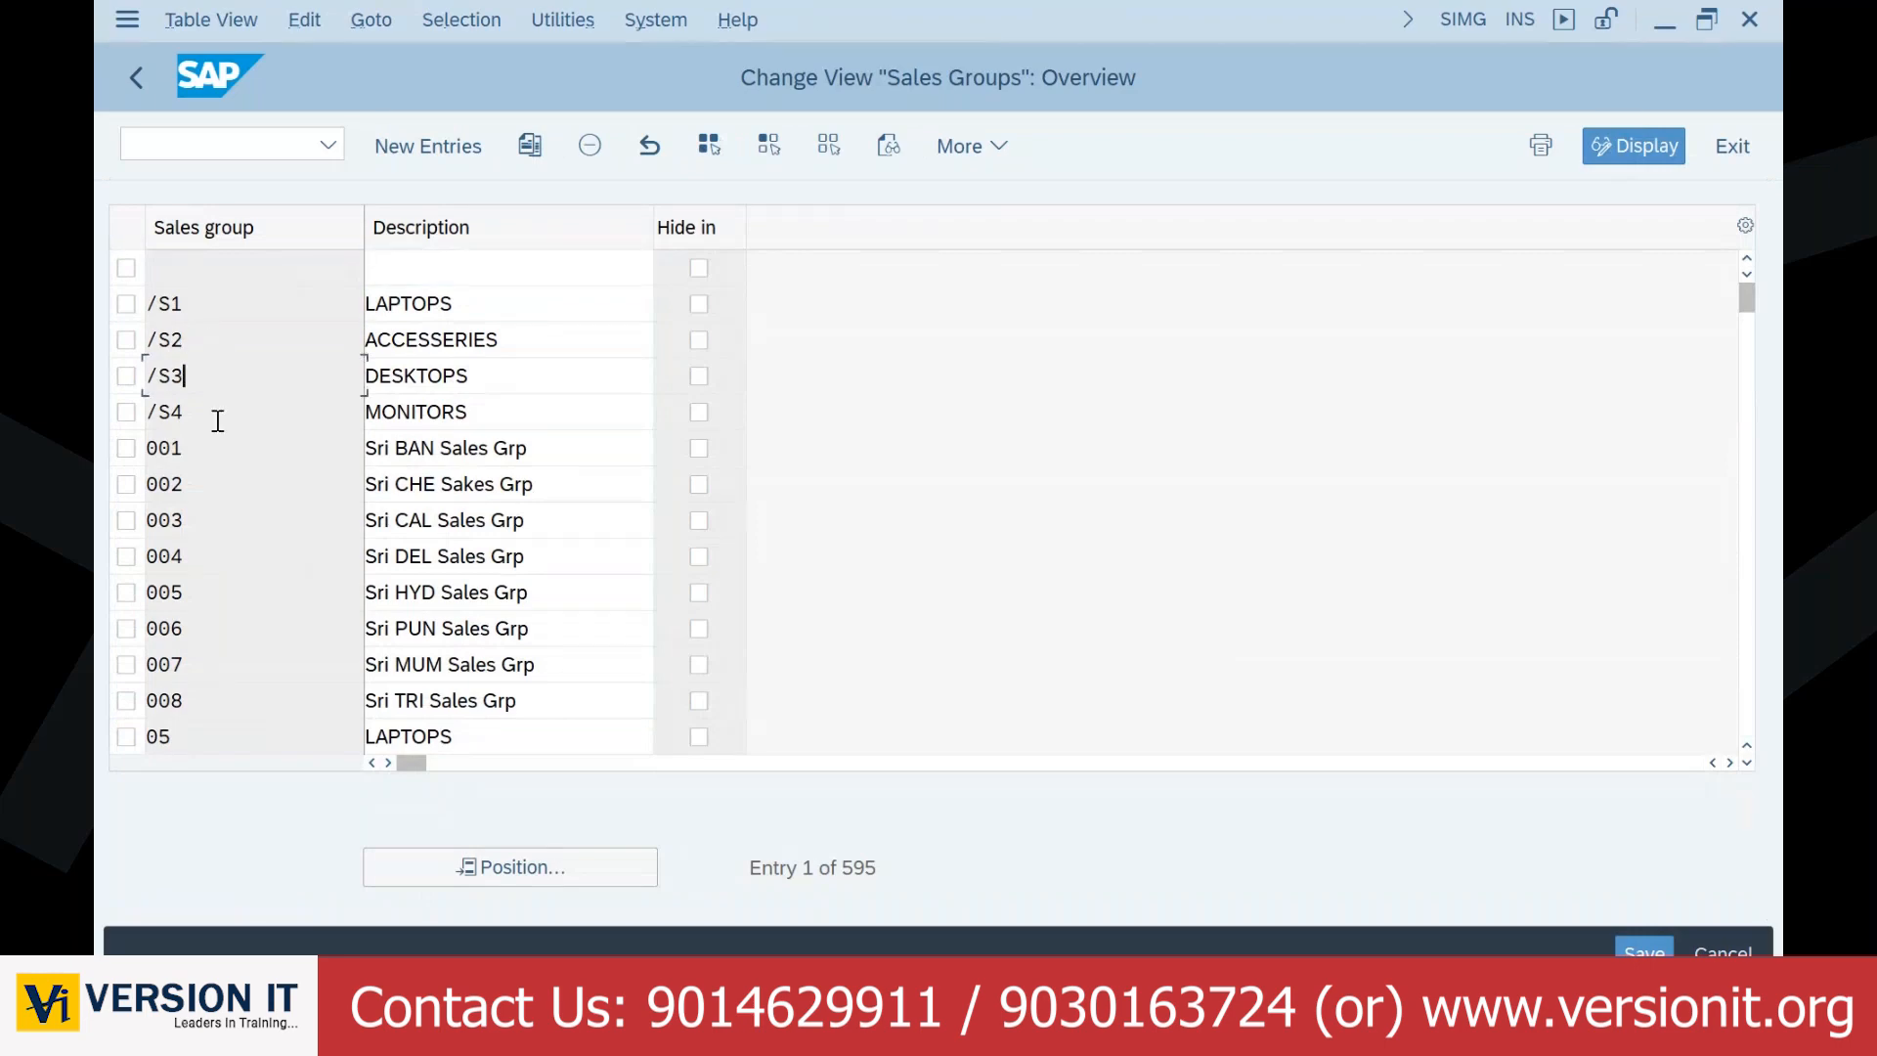
left_click(217, 421)
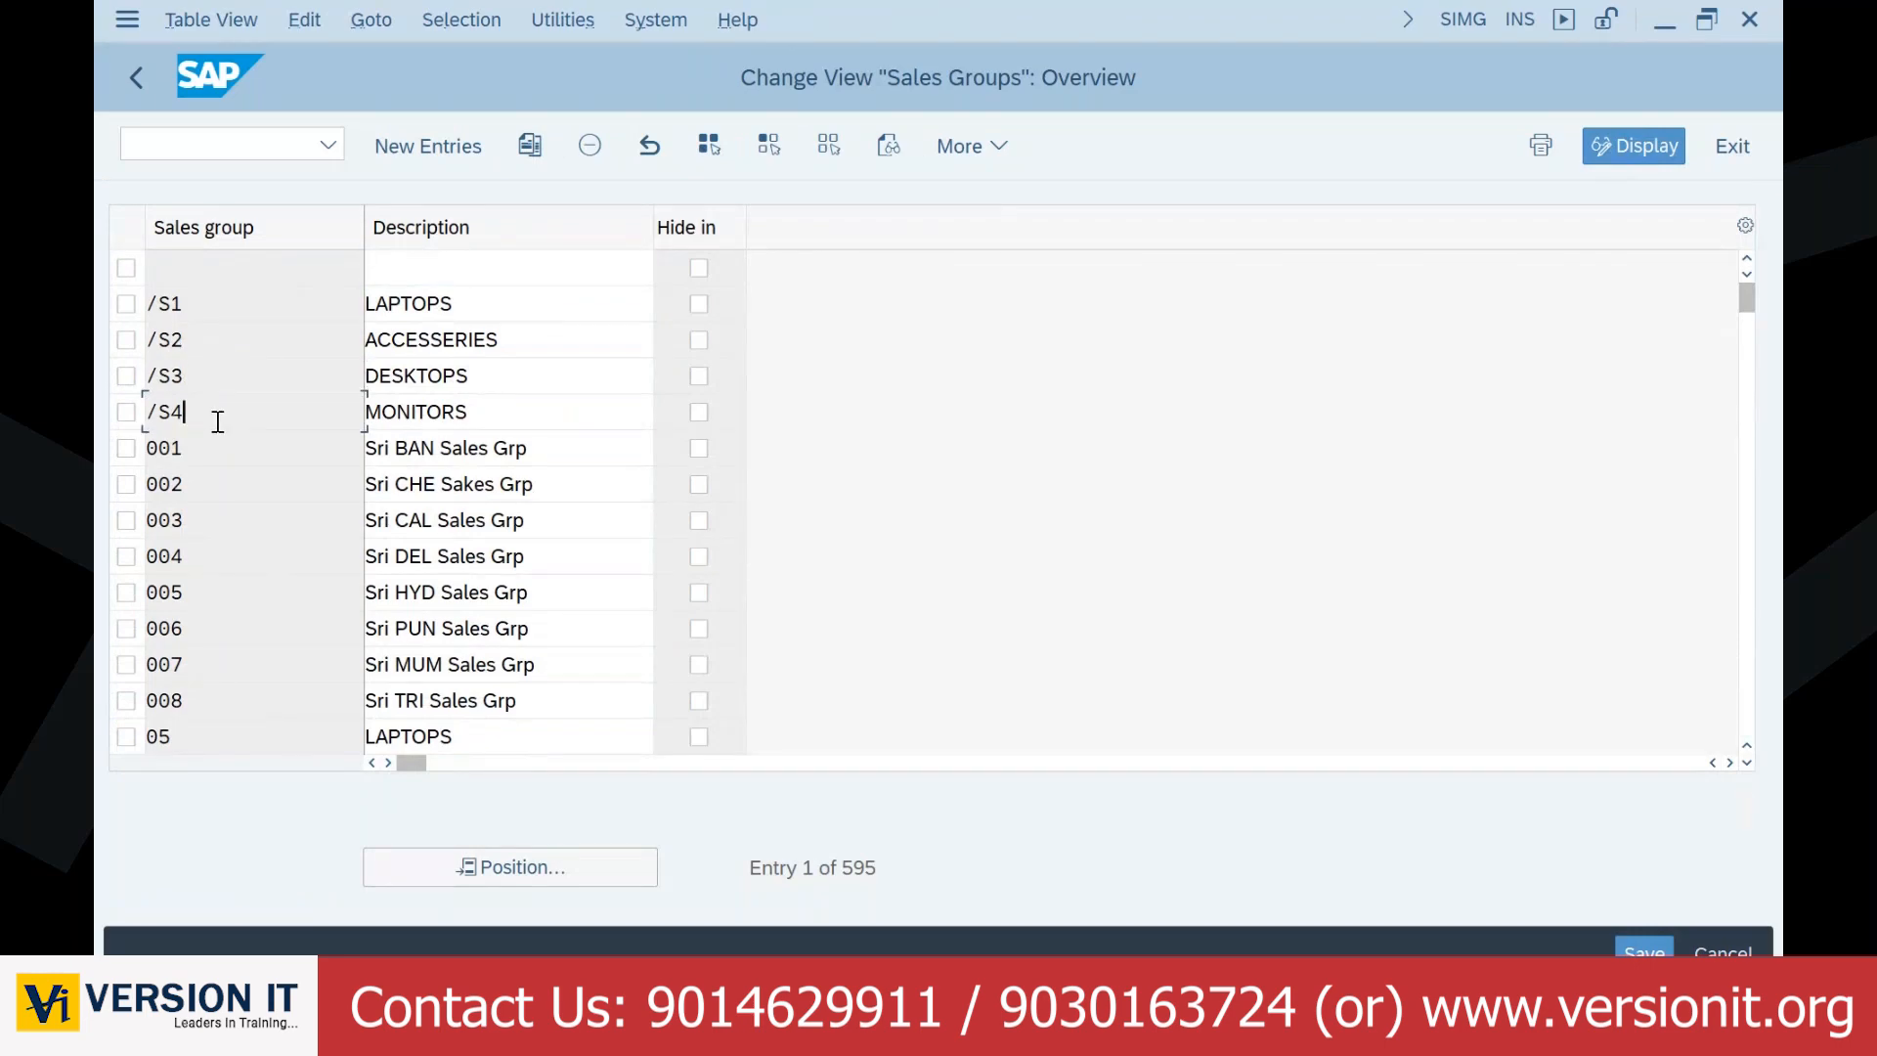
Step: Start a new sales group entry with the key BJ1 and the description SALES TEAM
left_click(419, 155)
type("BJ")
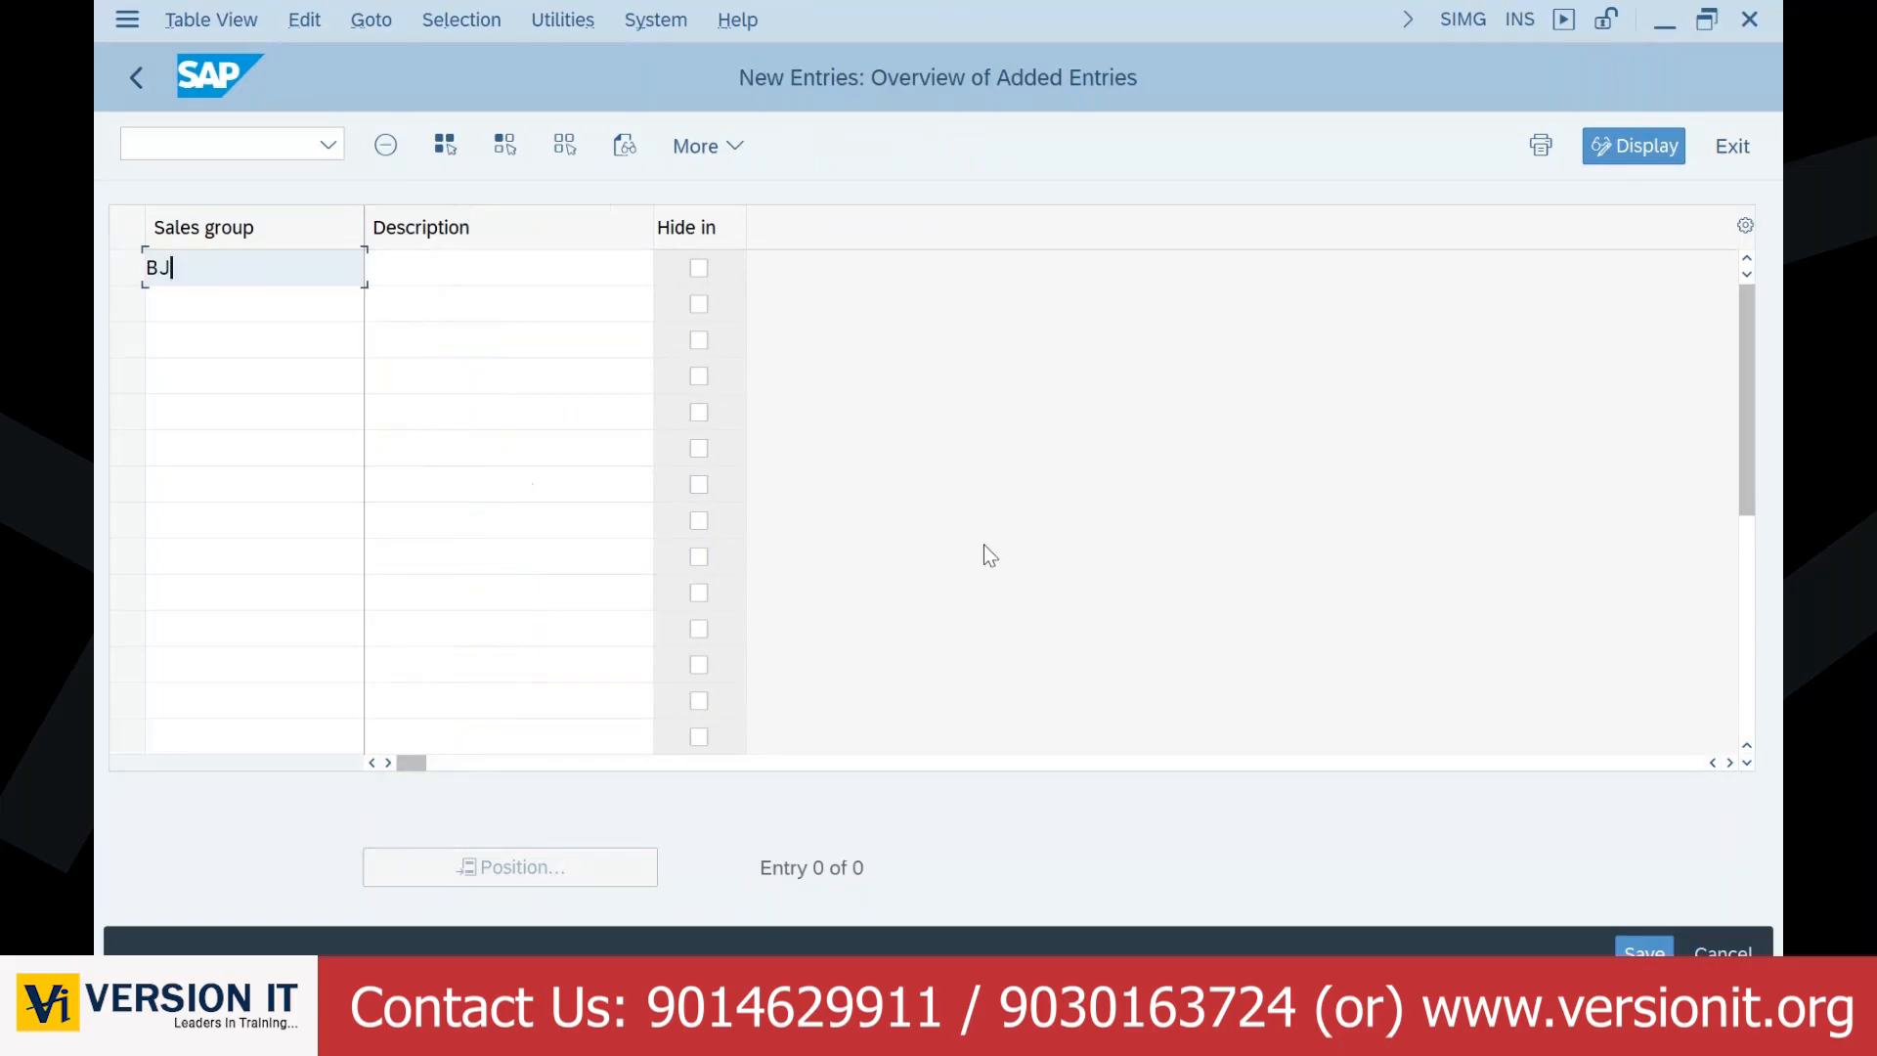
type("1")
key("Tab")
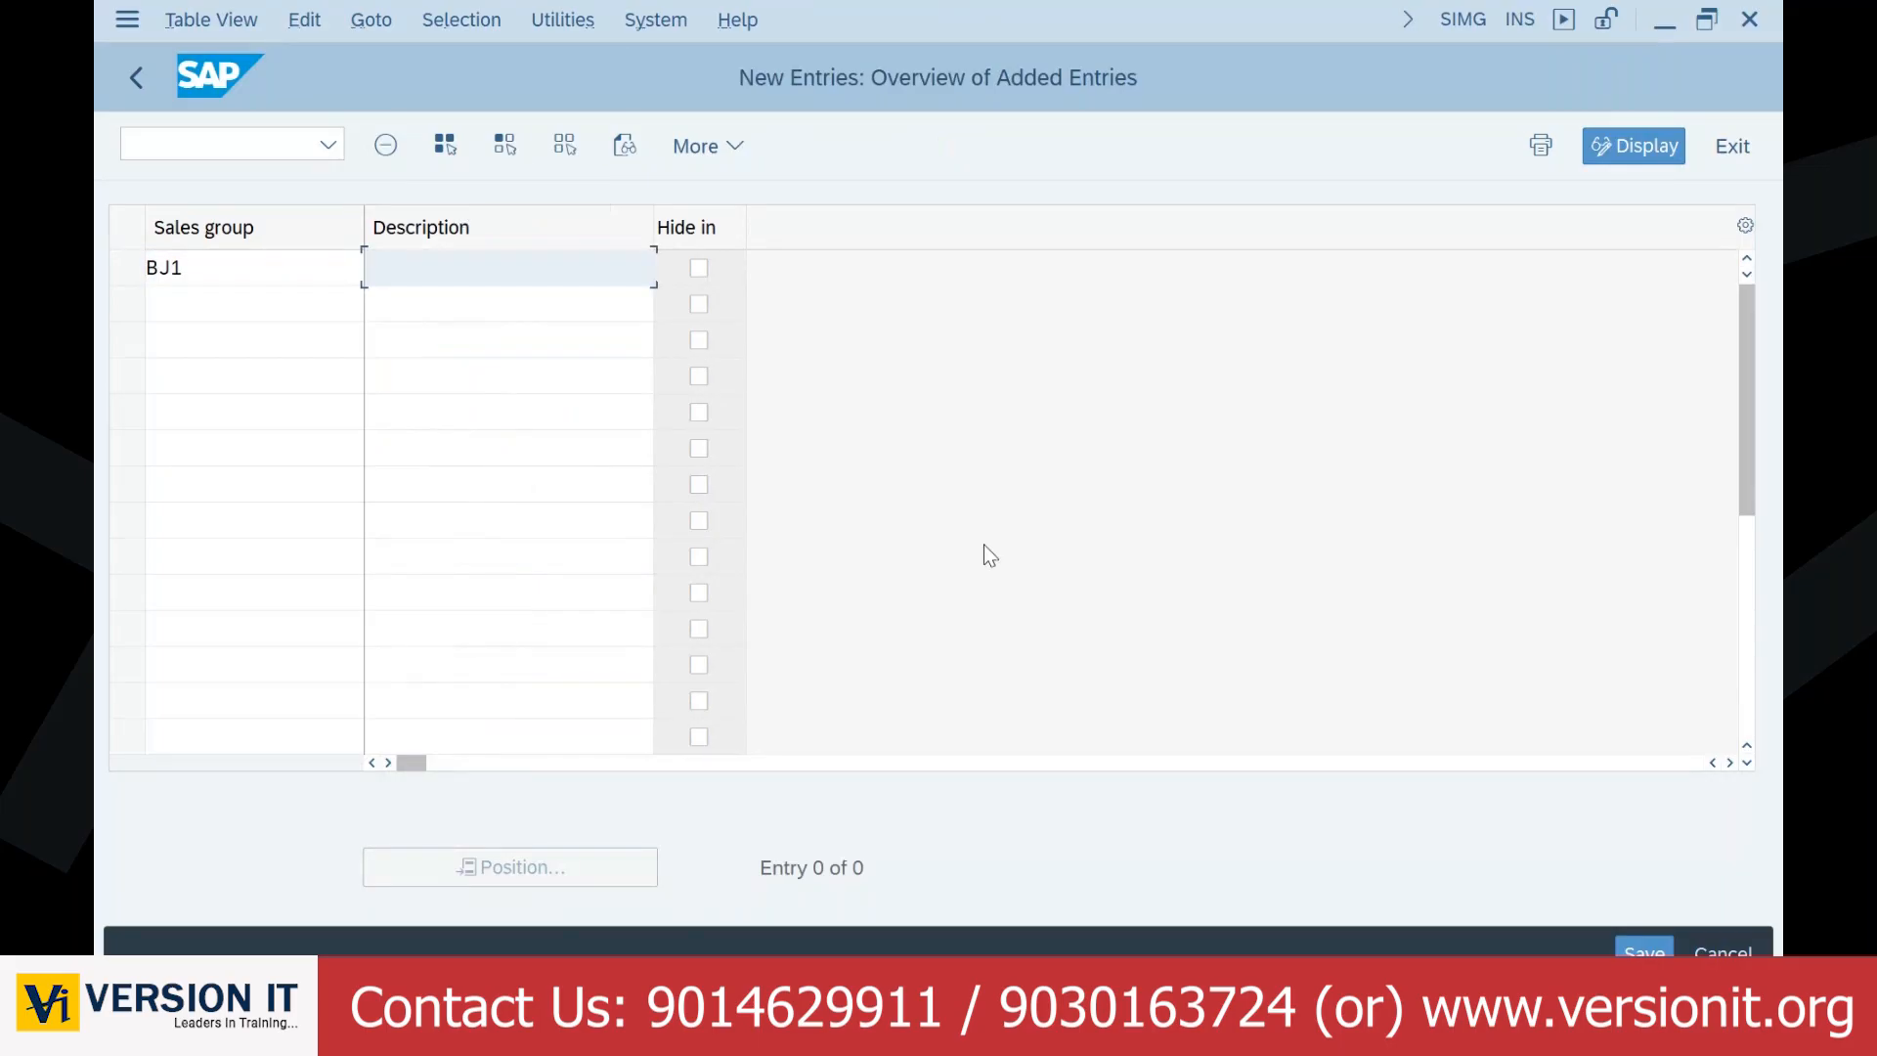
type("SALES ")
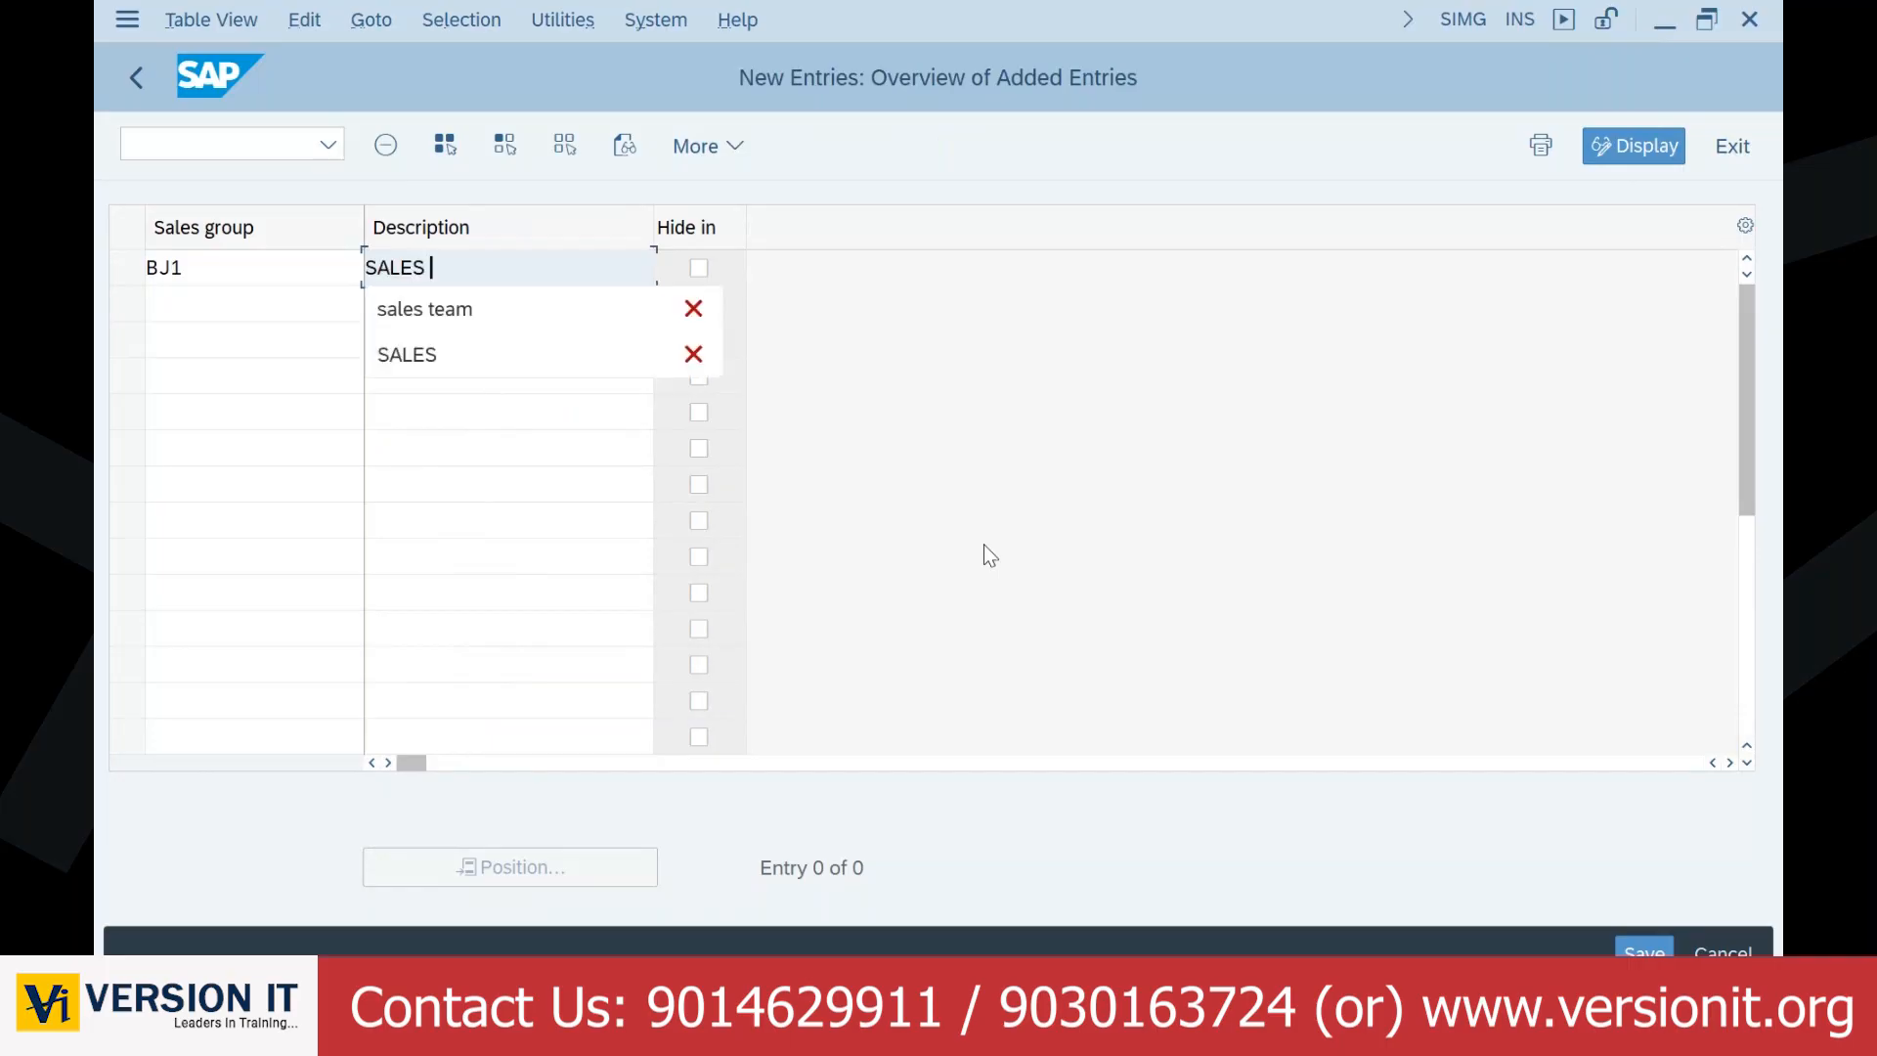
type("TEAM")
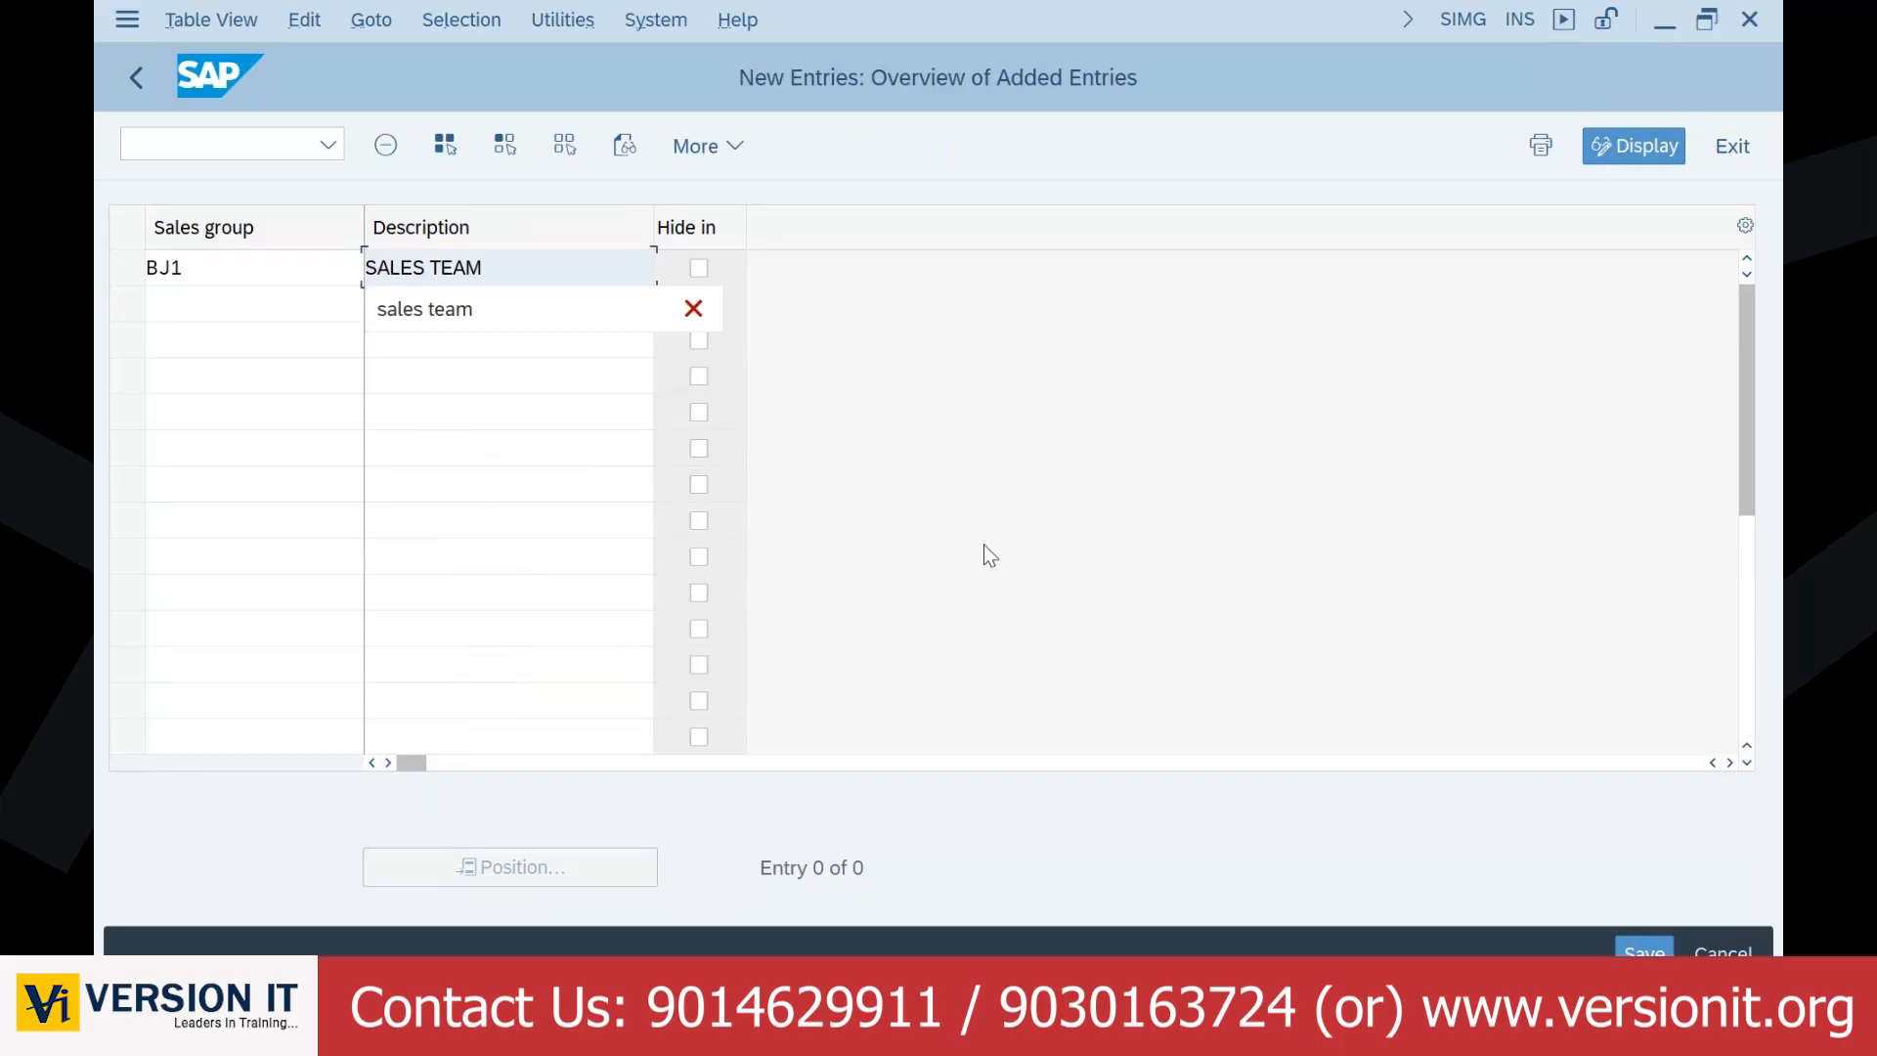
key("Return")
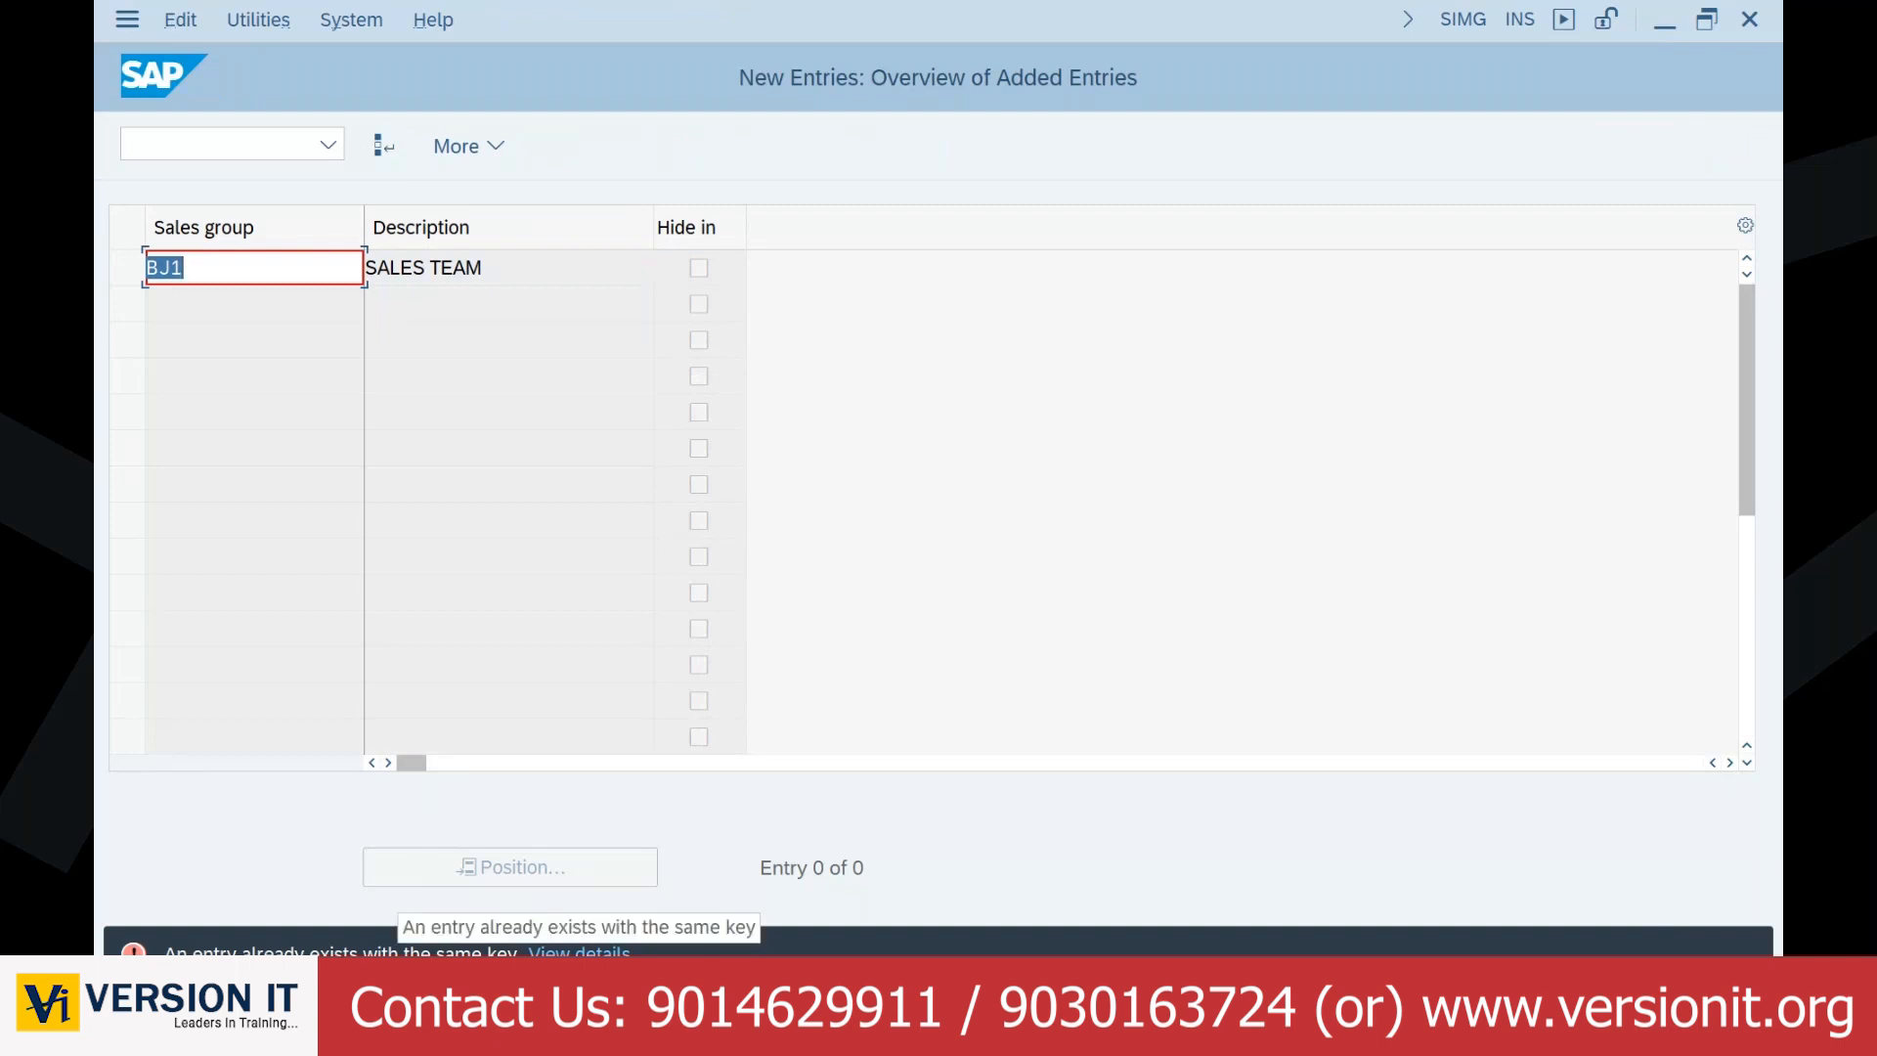
Step: Change the key of the new SALES TEAM sales group to BJ5
left_click(225, 269)
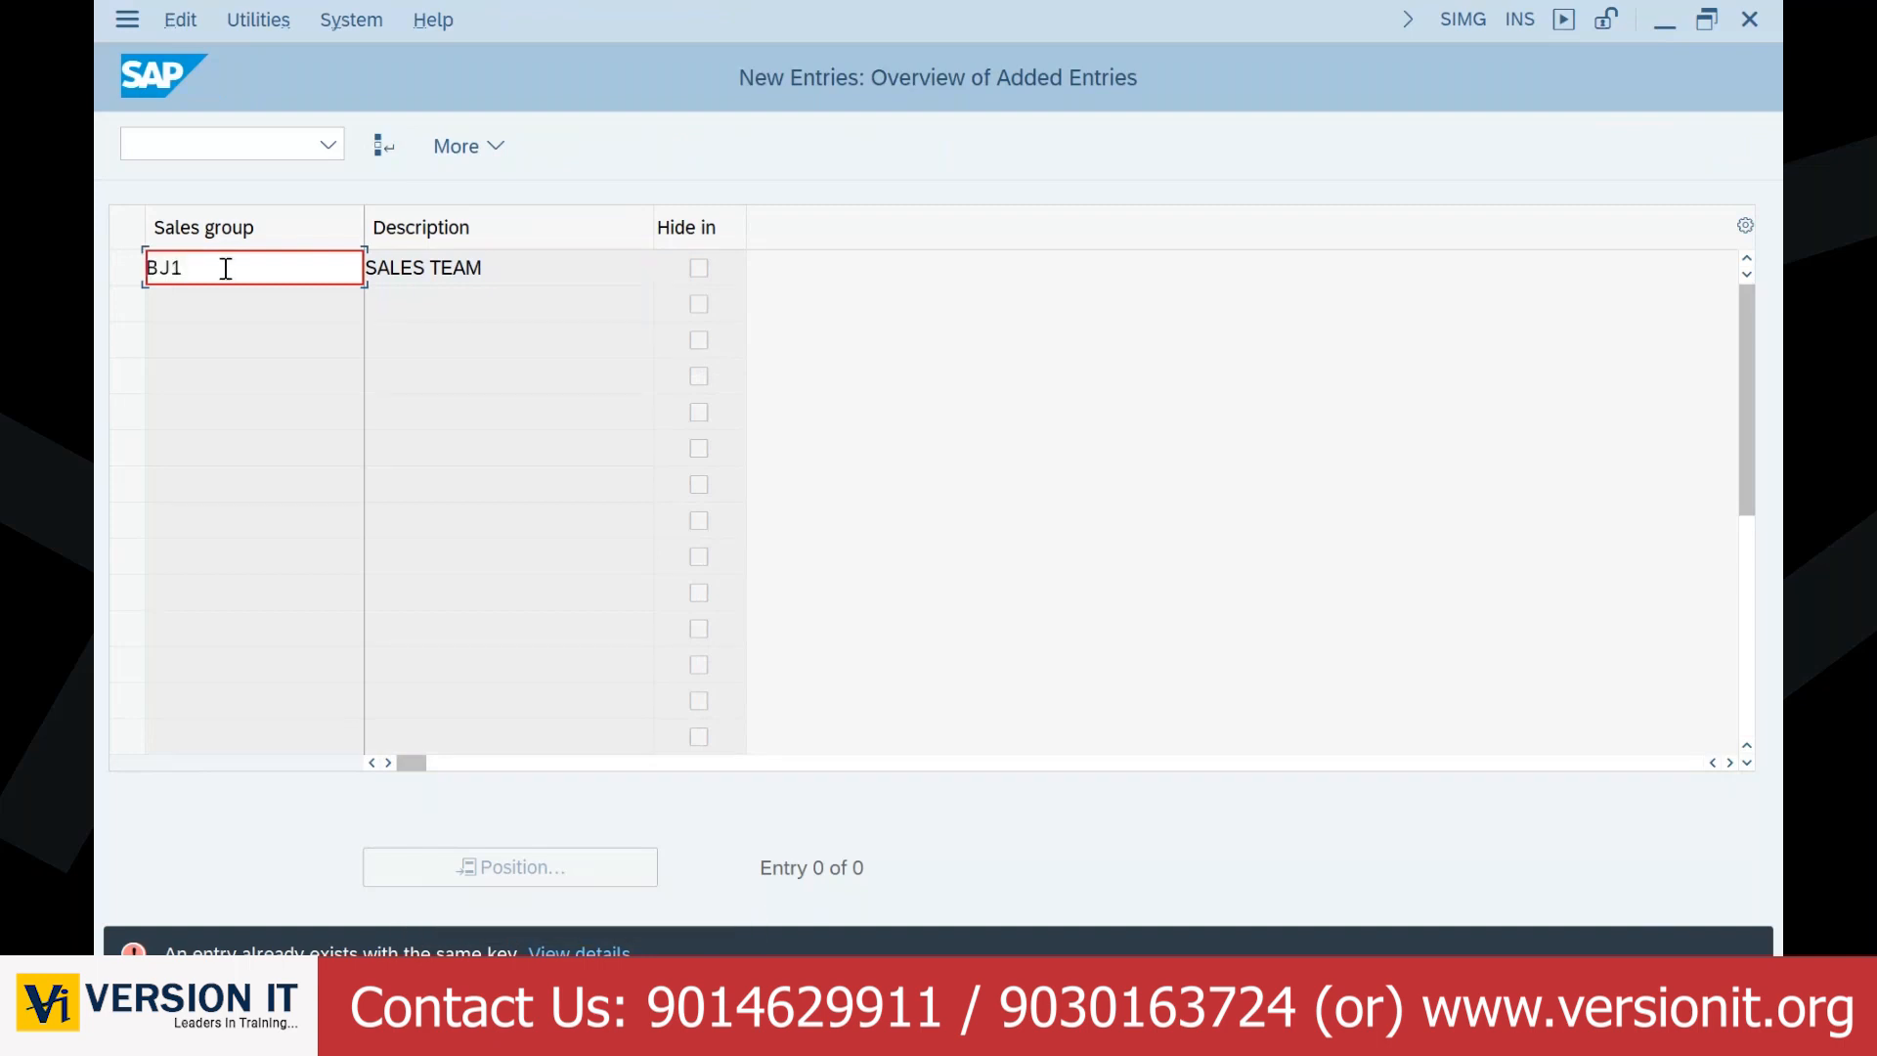
key("BackSpace")
type("5")
key("Return")
Step: Add sales group BJ6 described as SERVICE TEAM and save the entries to the BJE - ENTERPRISE STRUCTURE customizing request
type("BJ")
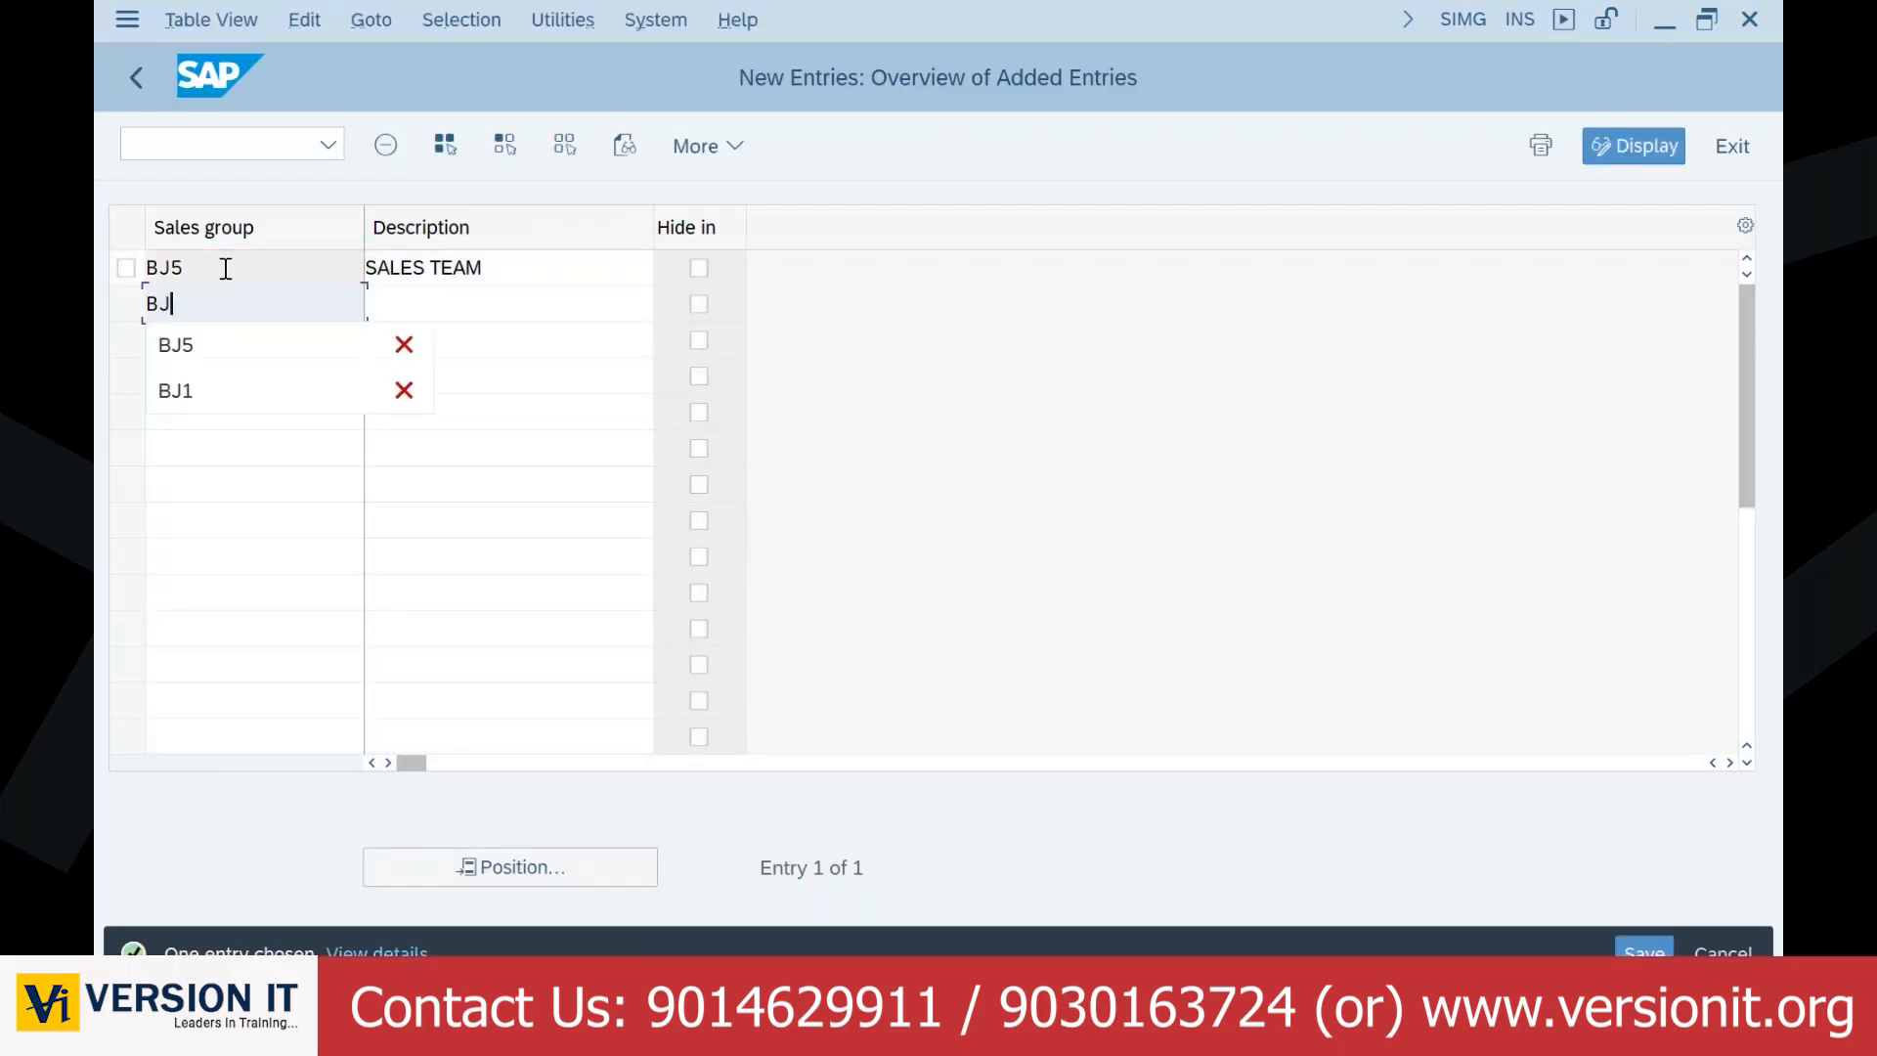
type("6")
key("Tab")
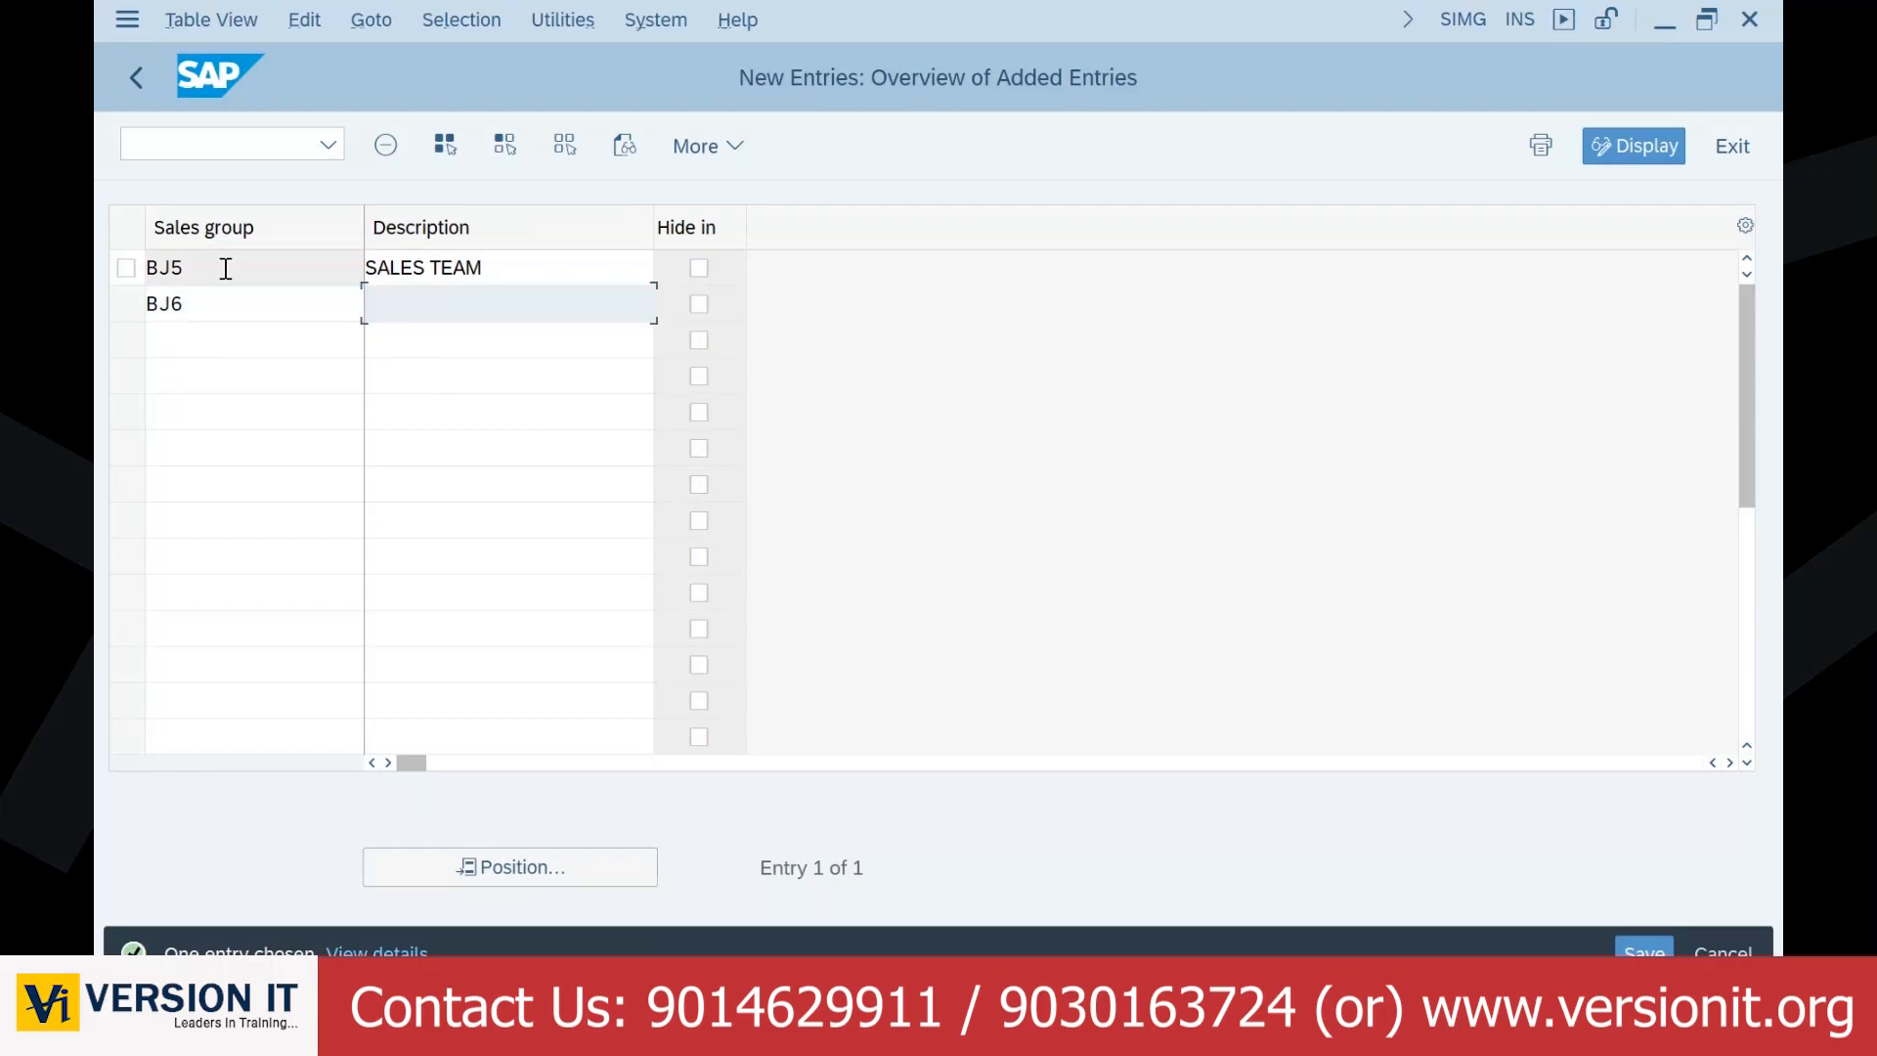
type("SERVICE")
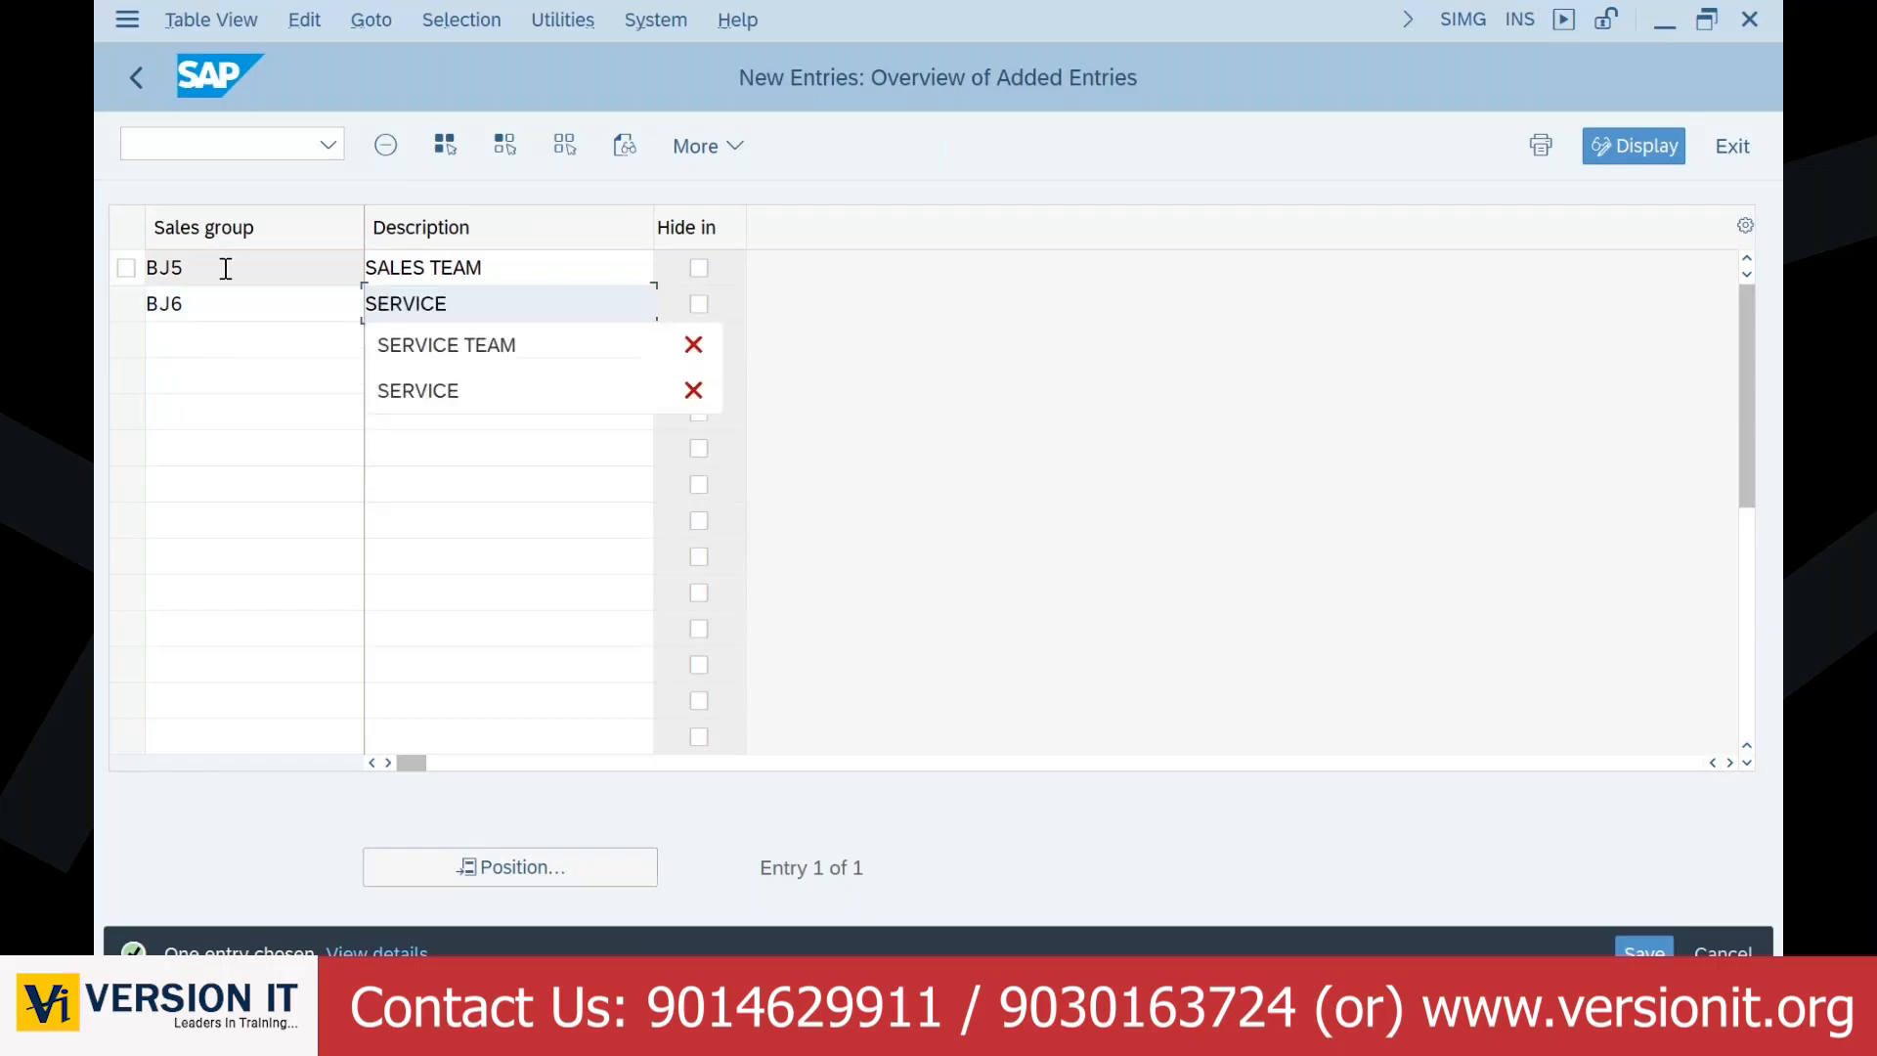
type(" TEAM")
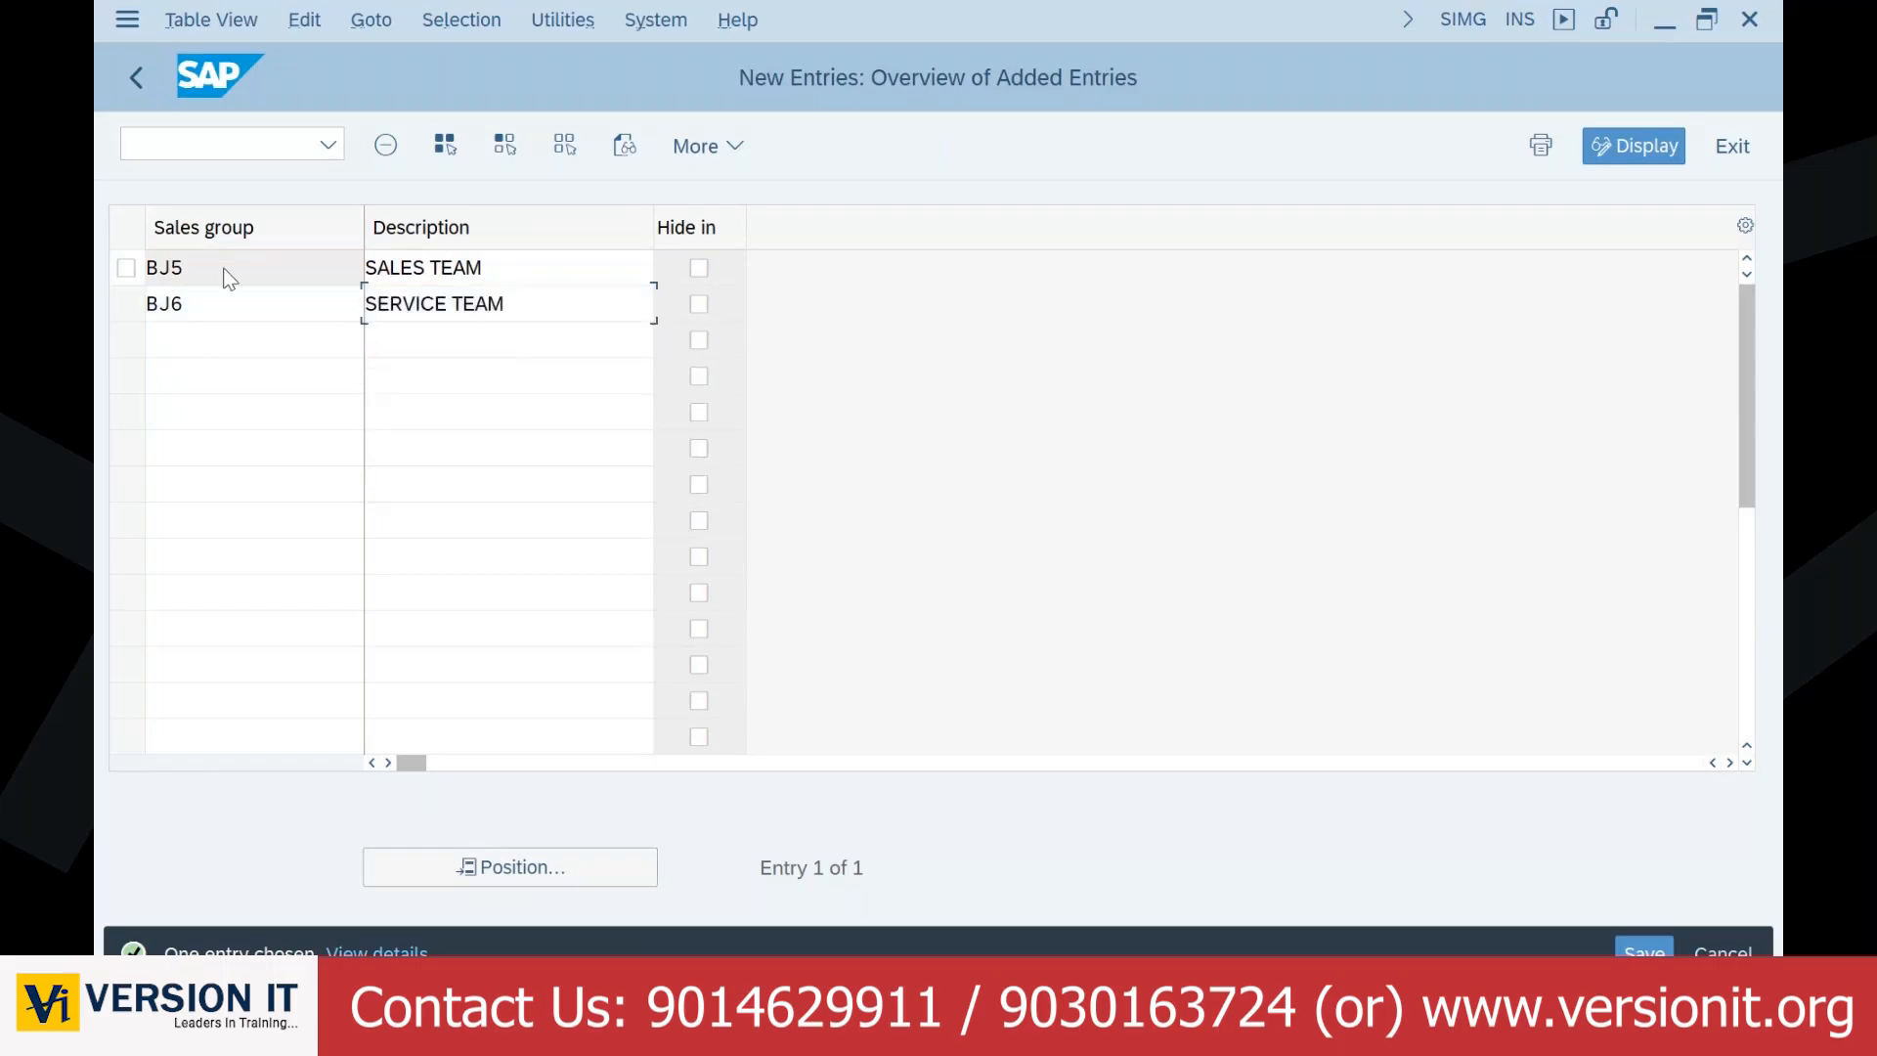
key("Return")
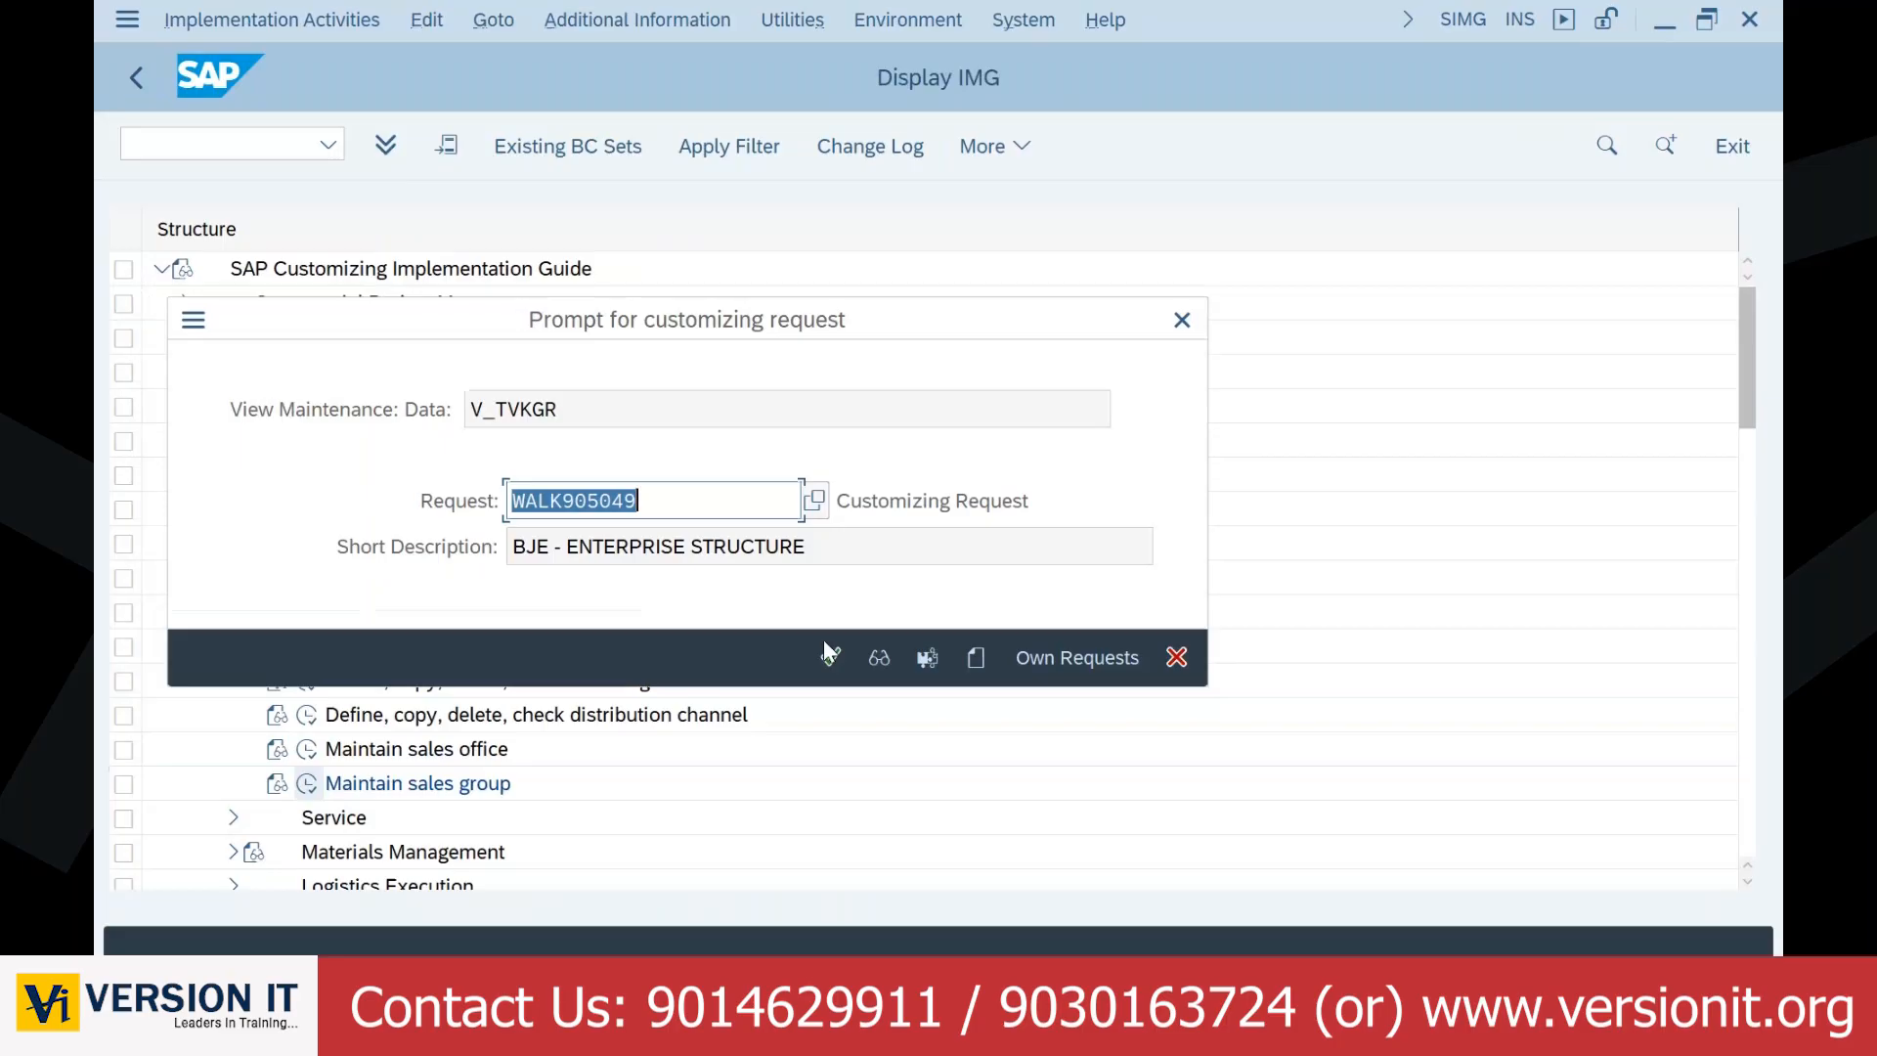
left_click(830, 655)
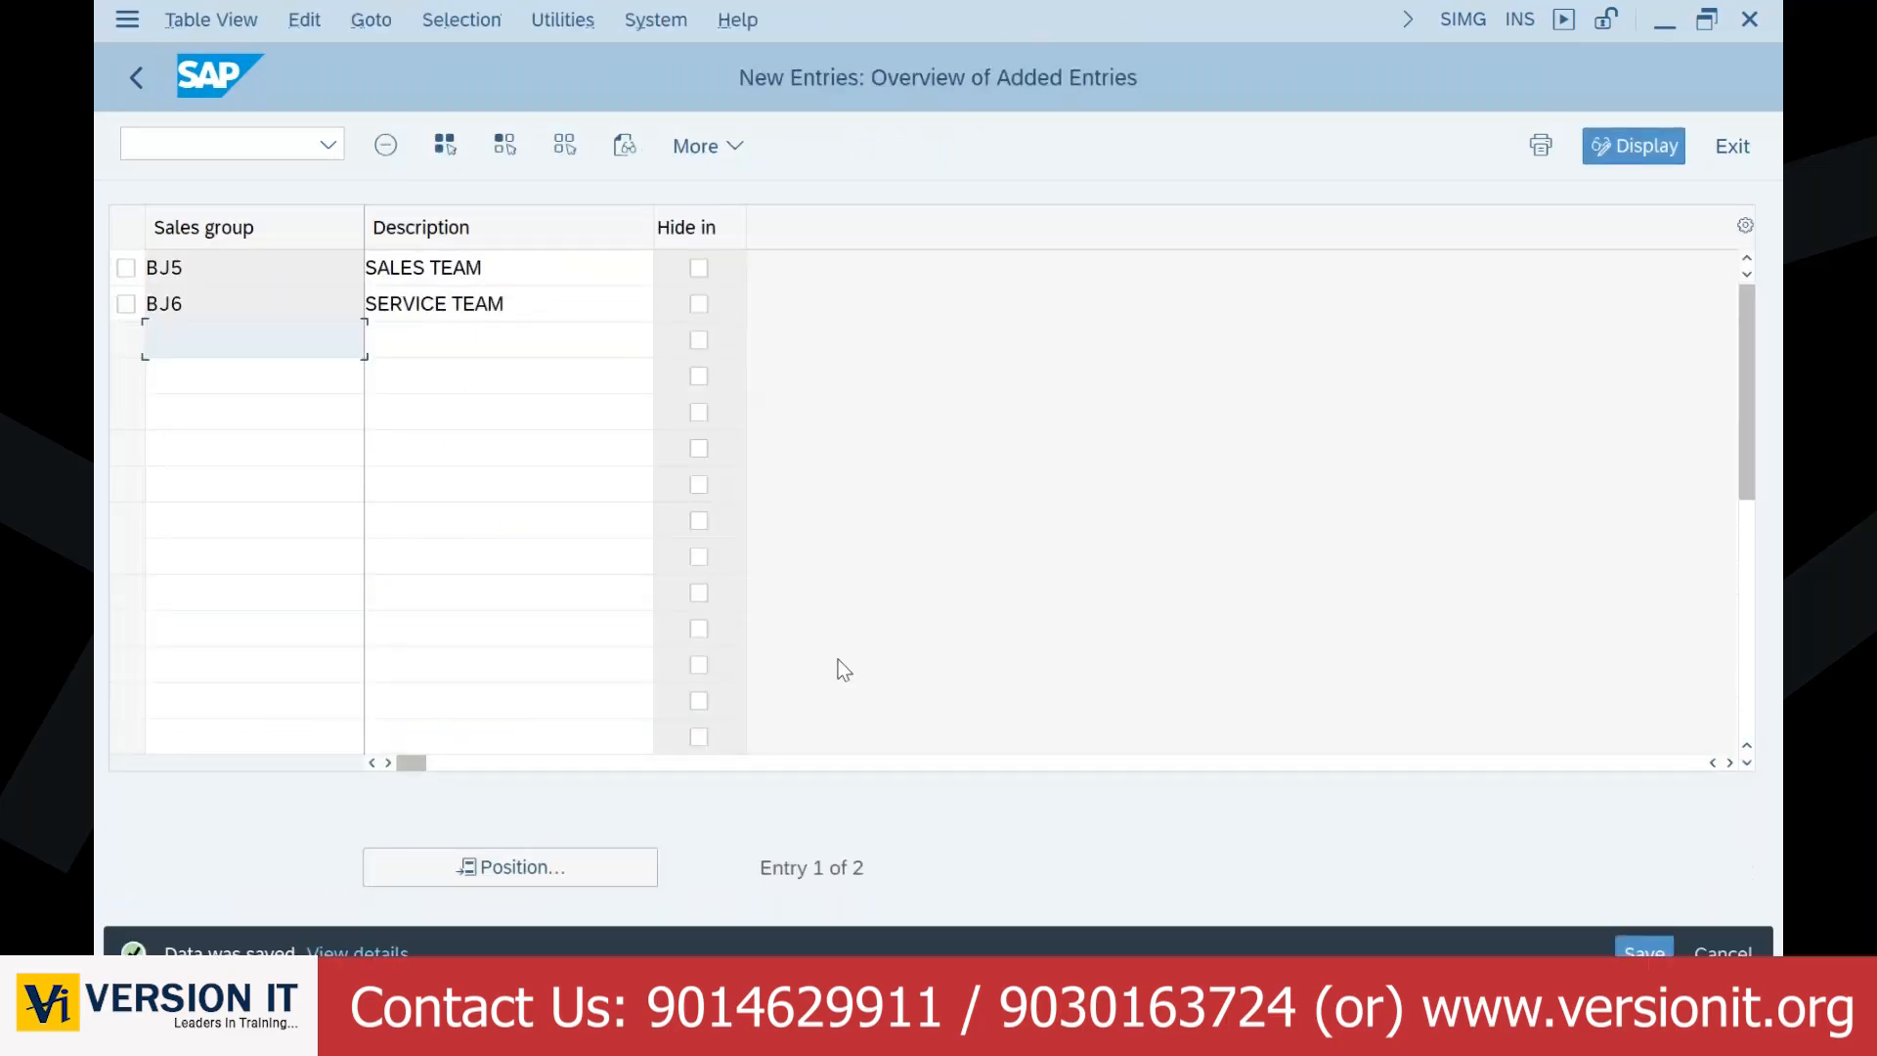
Step: Copy the BJ5 and BJ6 sales group rows from SAP into cell F62 of Excel's ENTERPRISE STRC CONFIG sheet
left_click(153, 268)
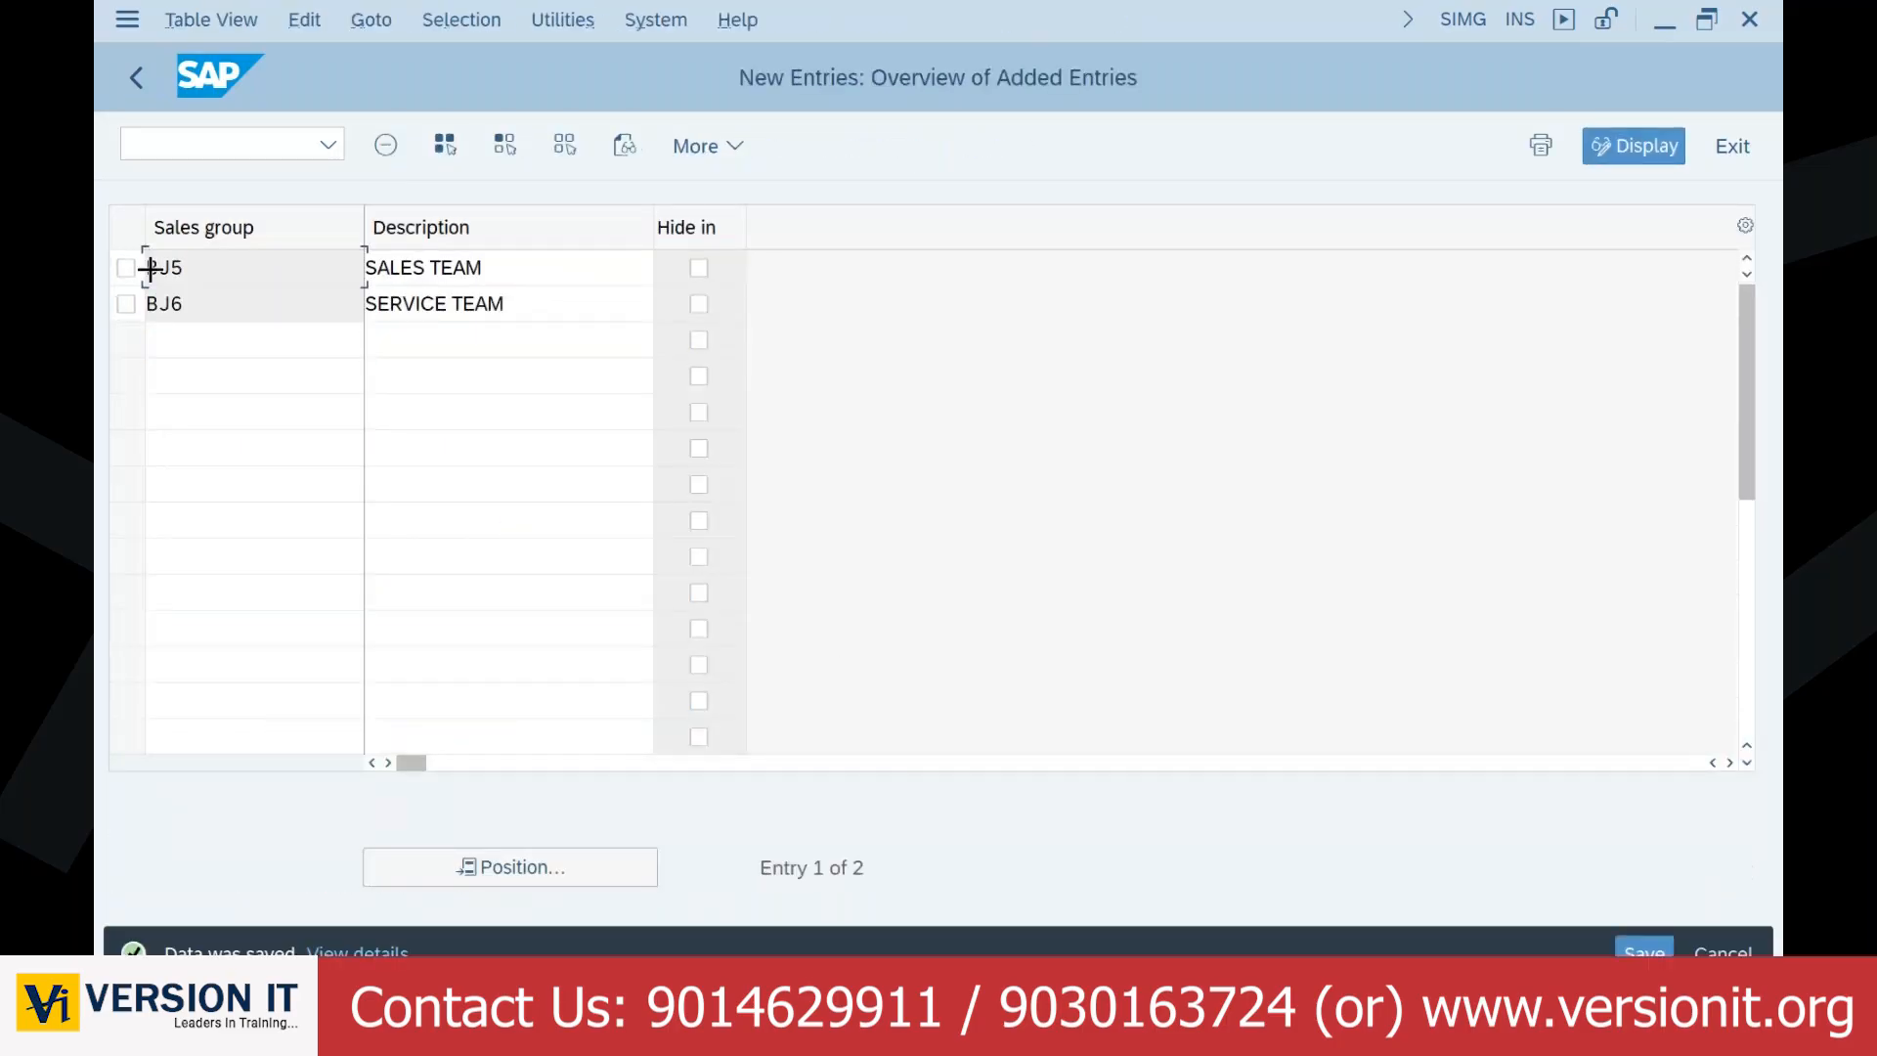
left_click_drag(153, 269, 415, 308)
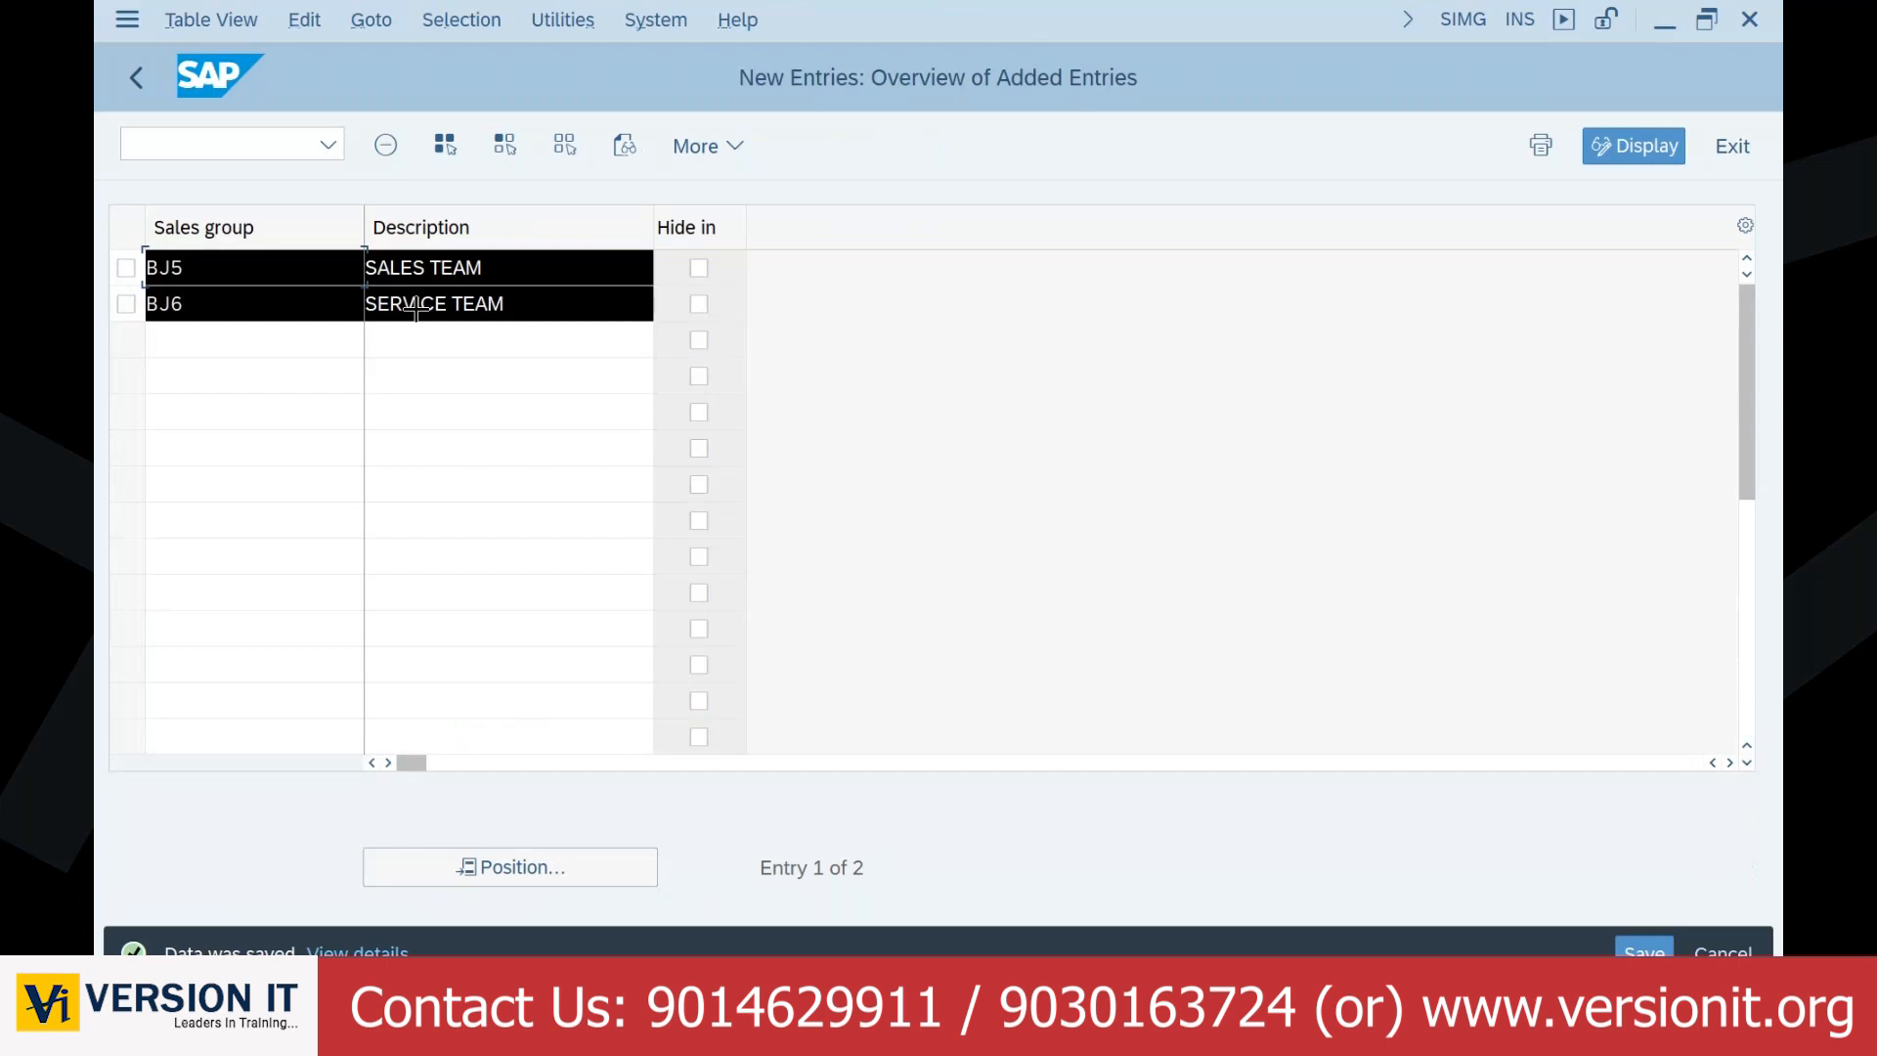
key("ctrl+c")
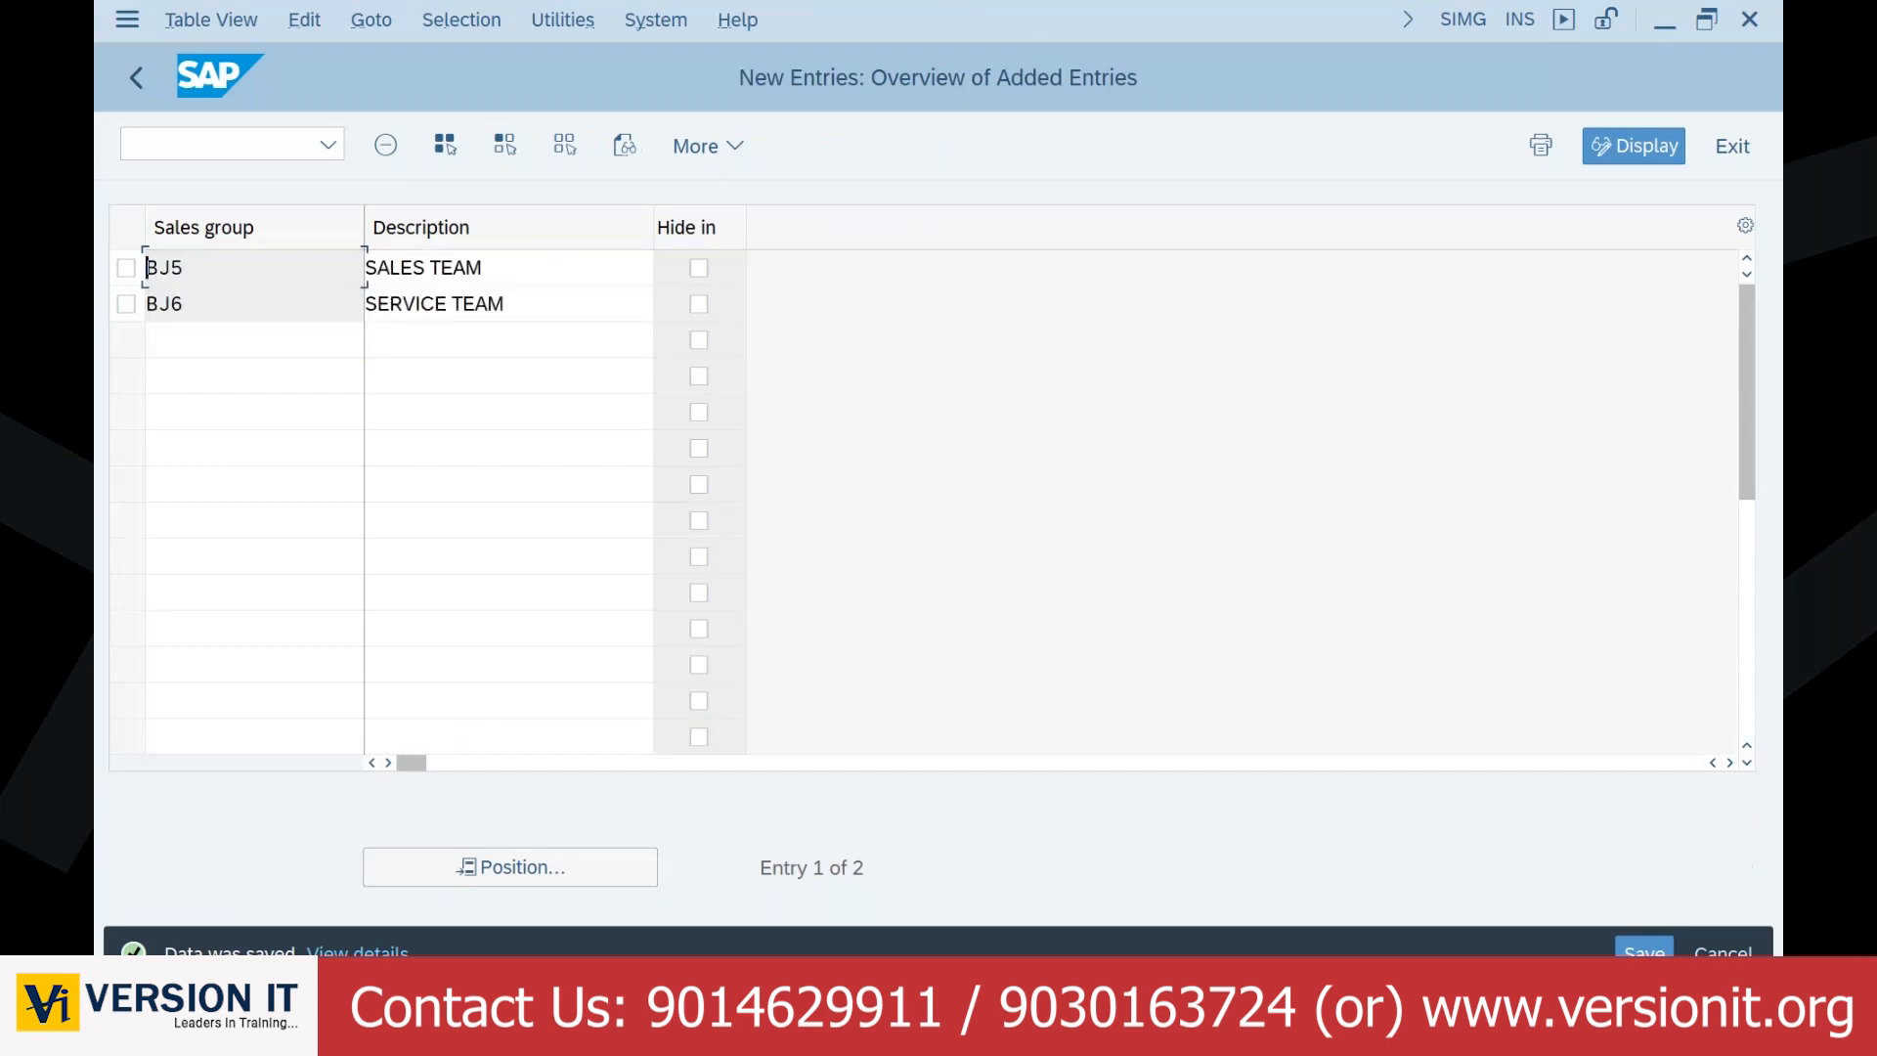
key("alt+Tab")
left_click(768, 944)
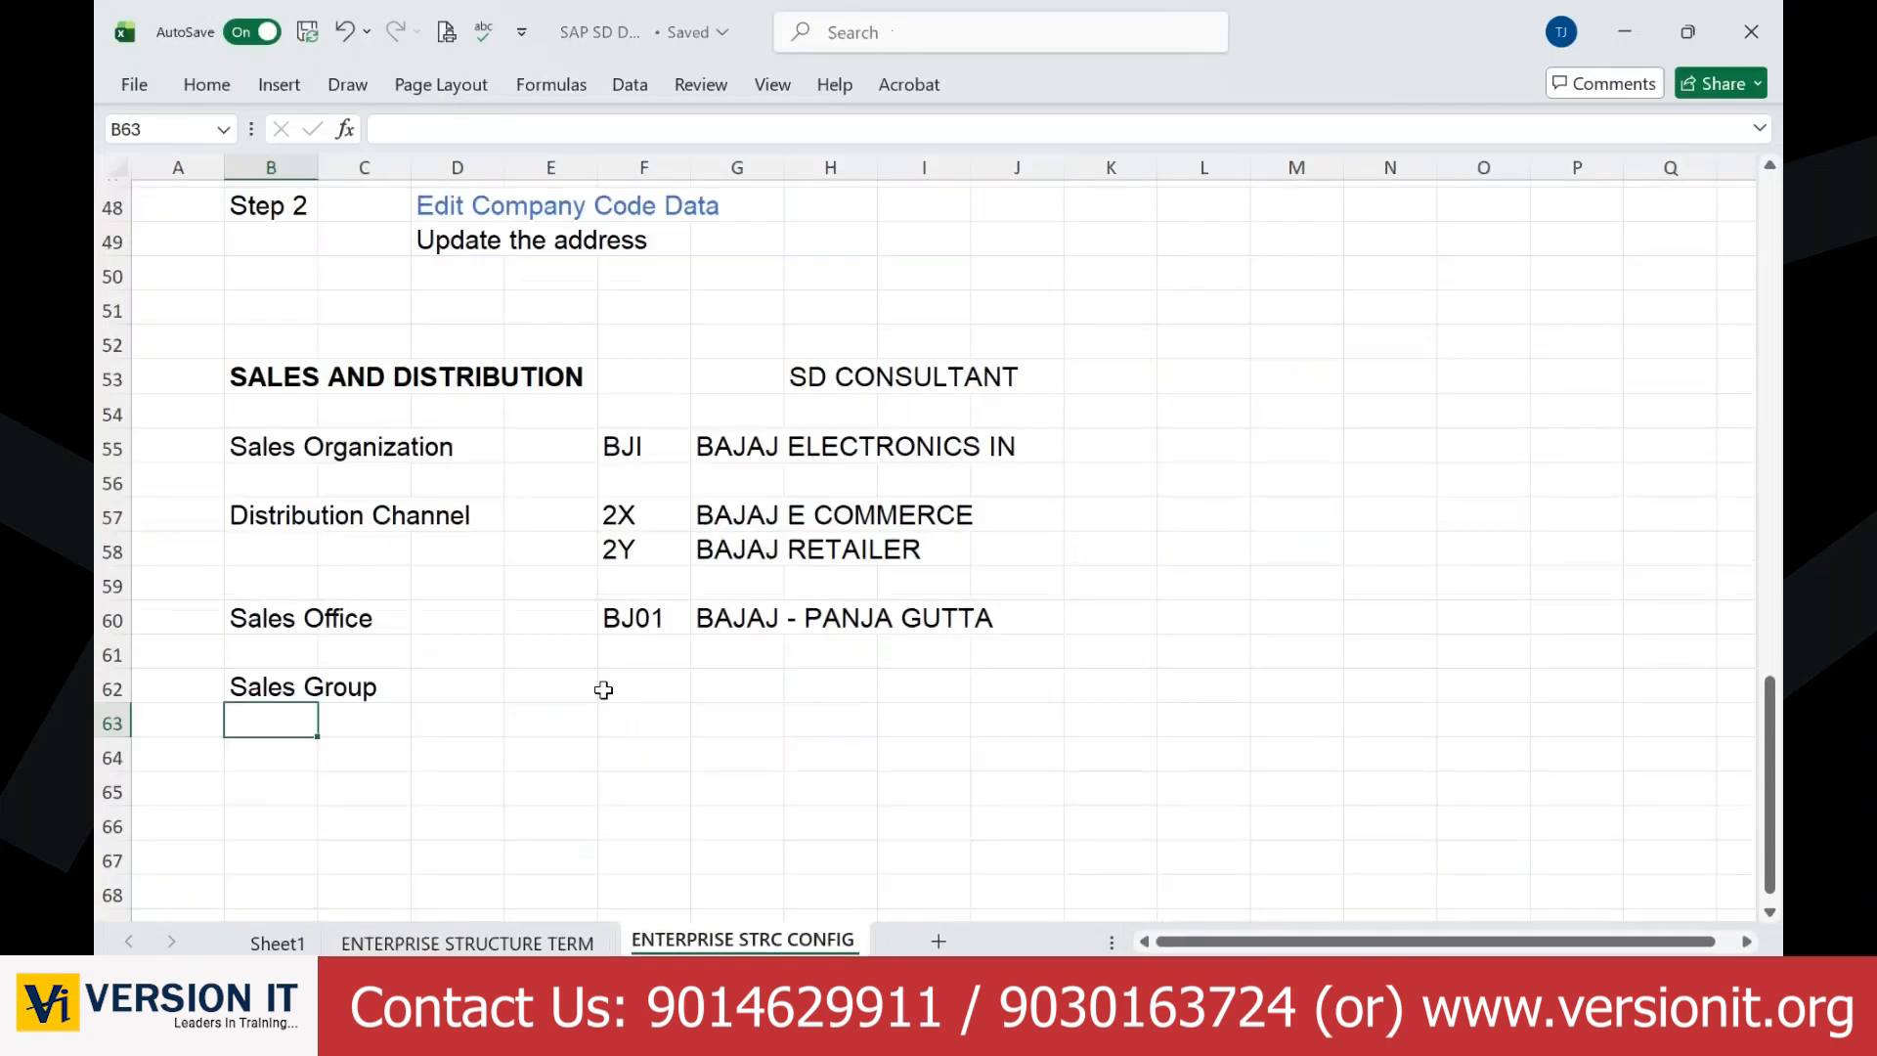
left_click(603, 690)
key("ctrl+v")
left_click(1320, 718)
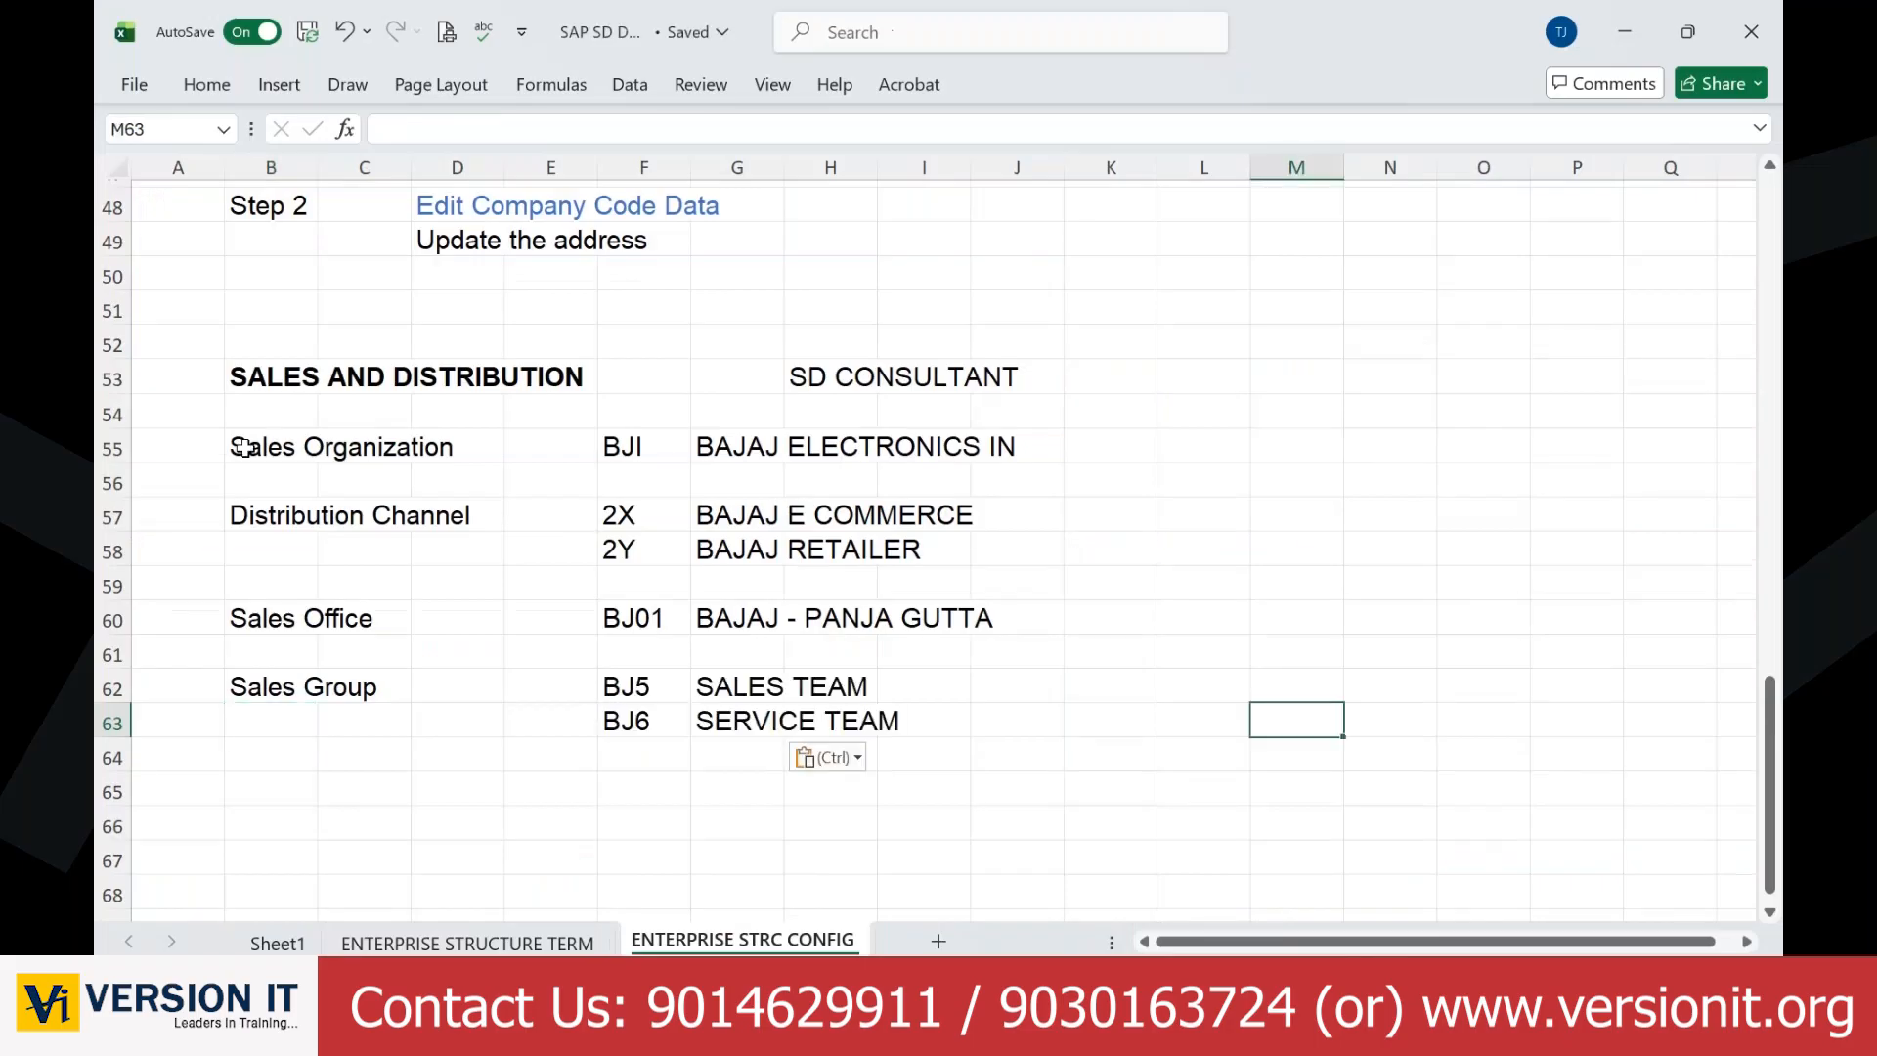
left_click_drag(244, 448, 1139, 760)
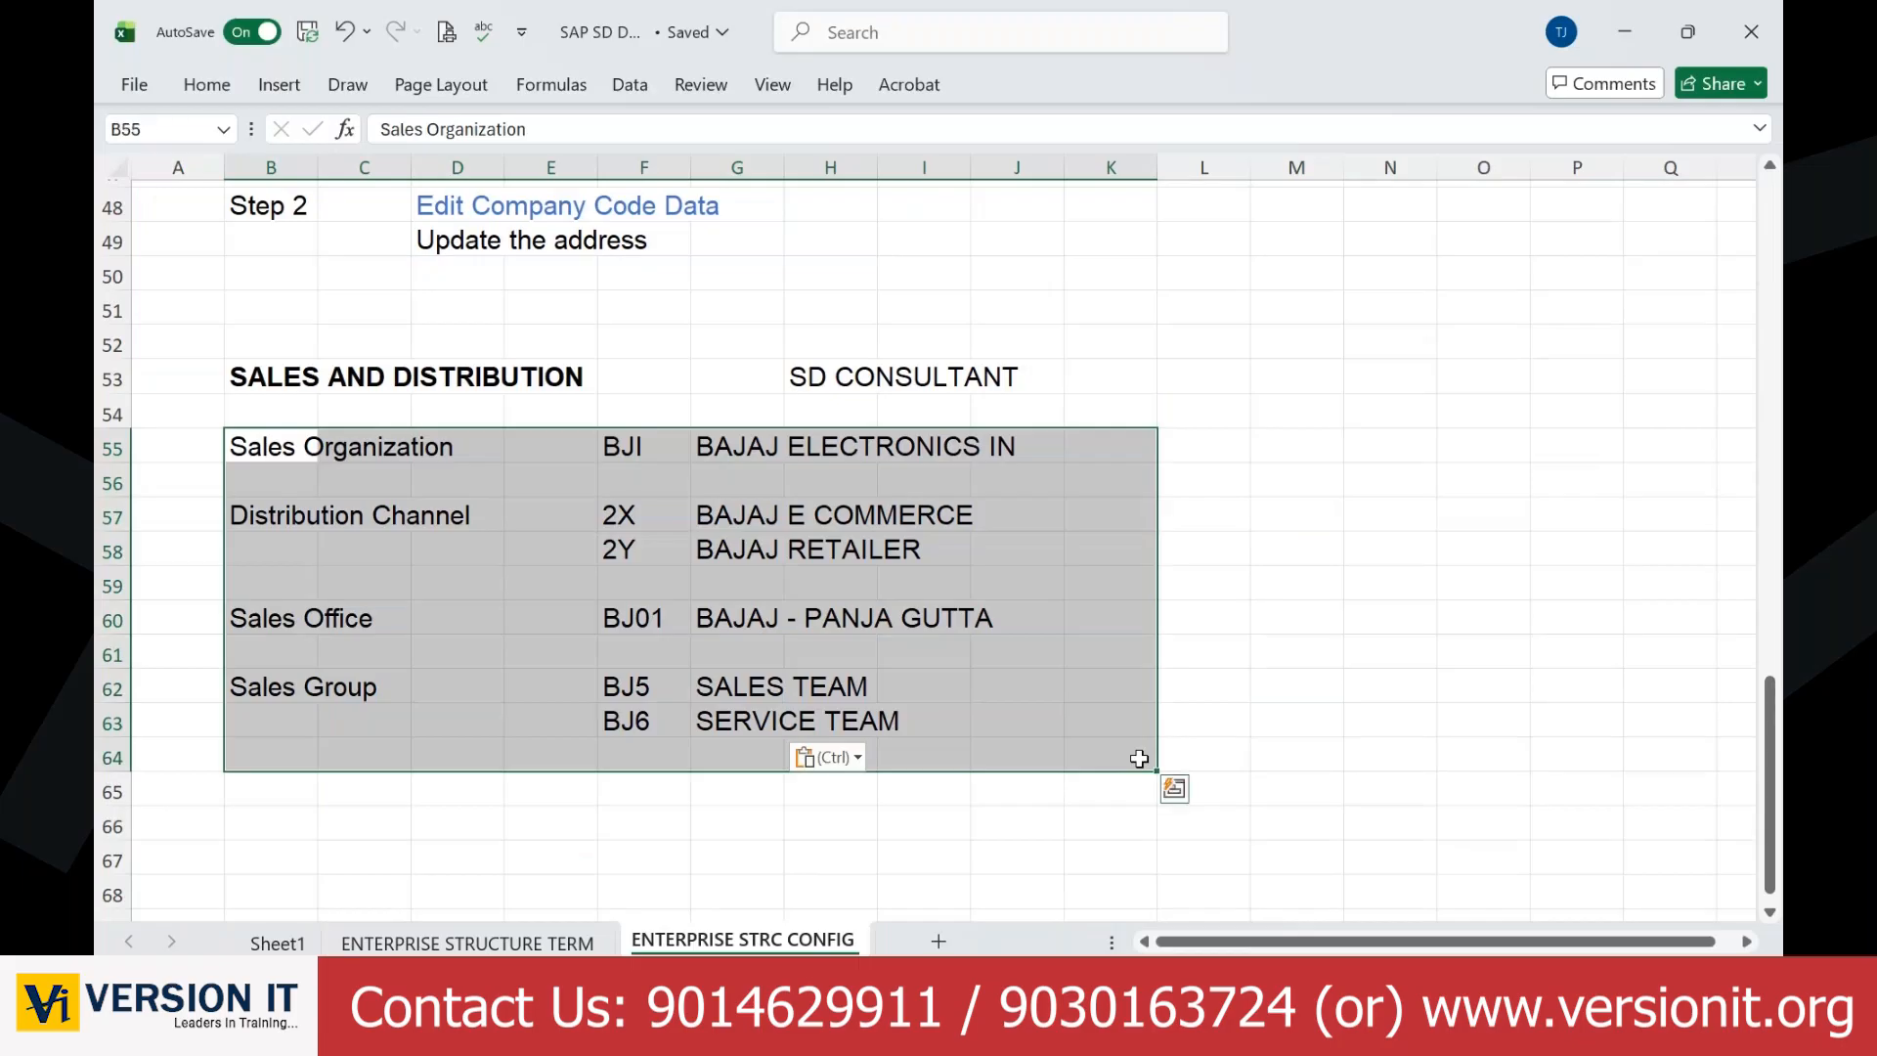